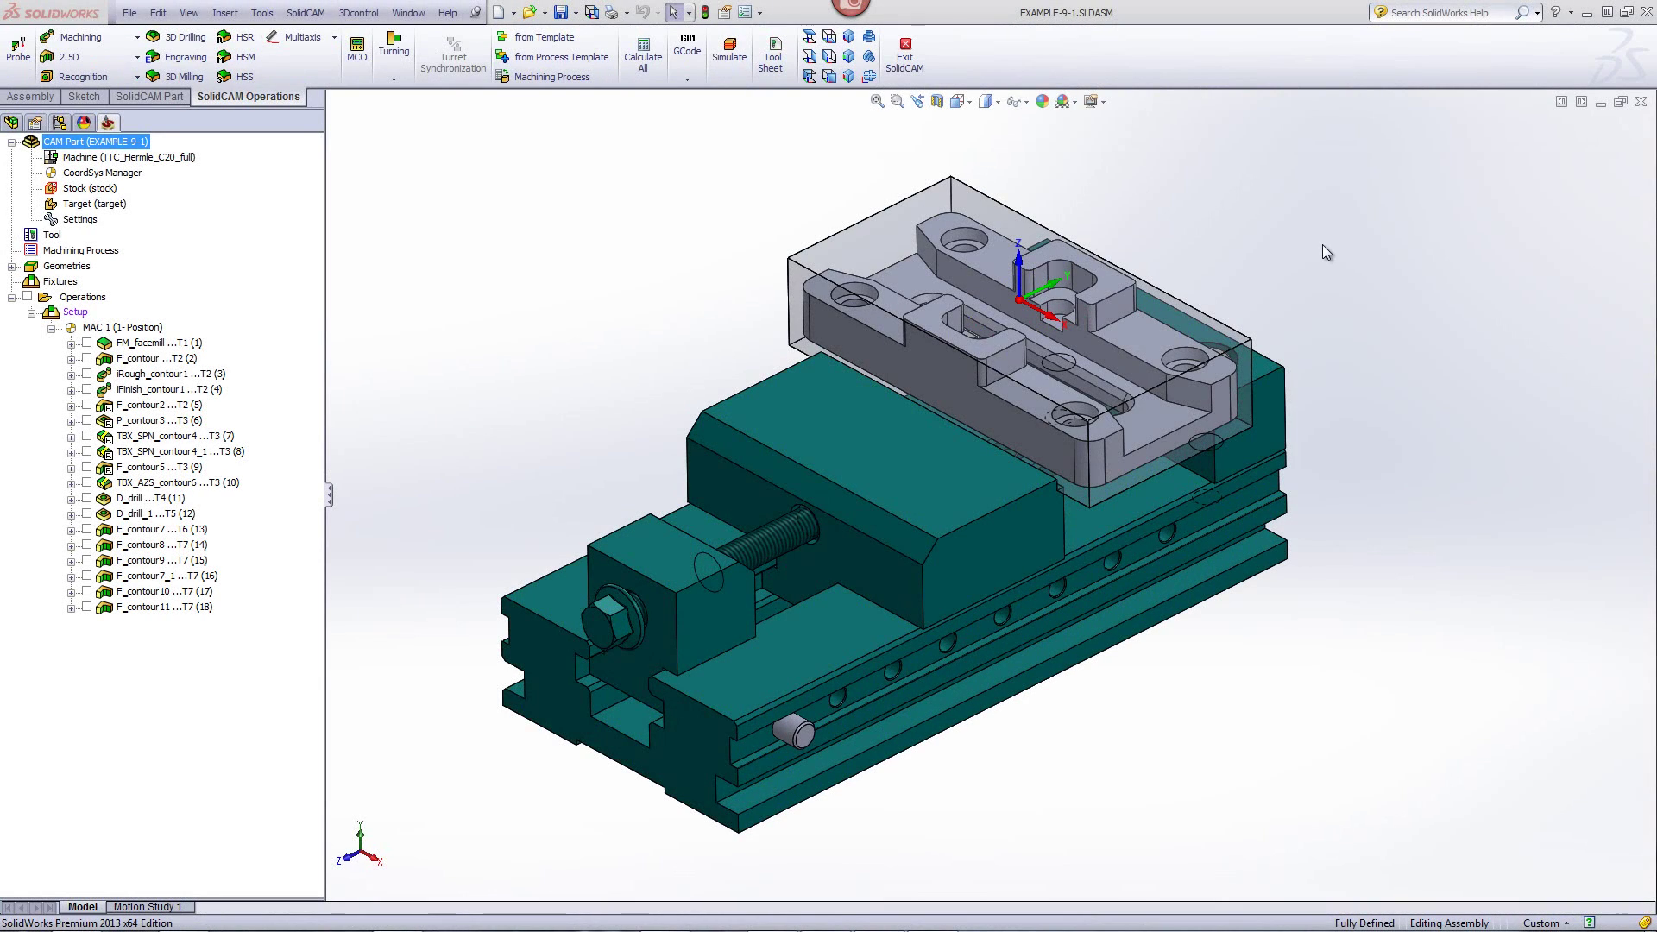
- Orbit and zoom the vise, then open FM_facemill from the SolidCAM Operations tree
middle_drag(1321, 273, 1324, 236)
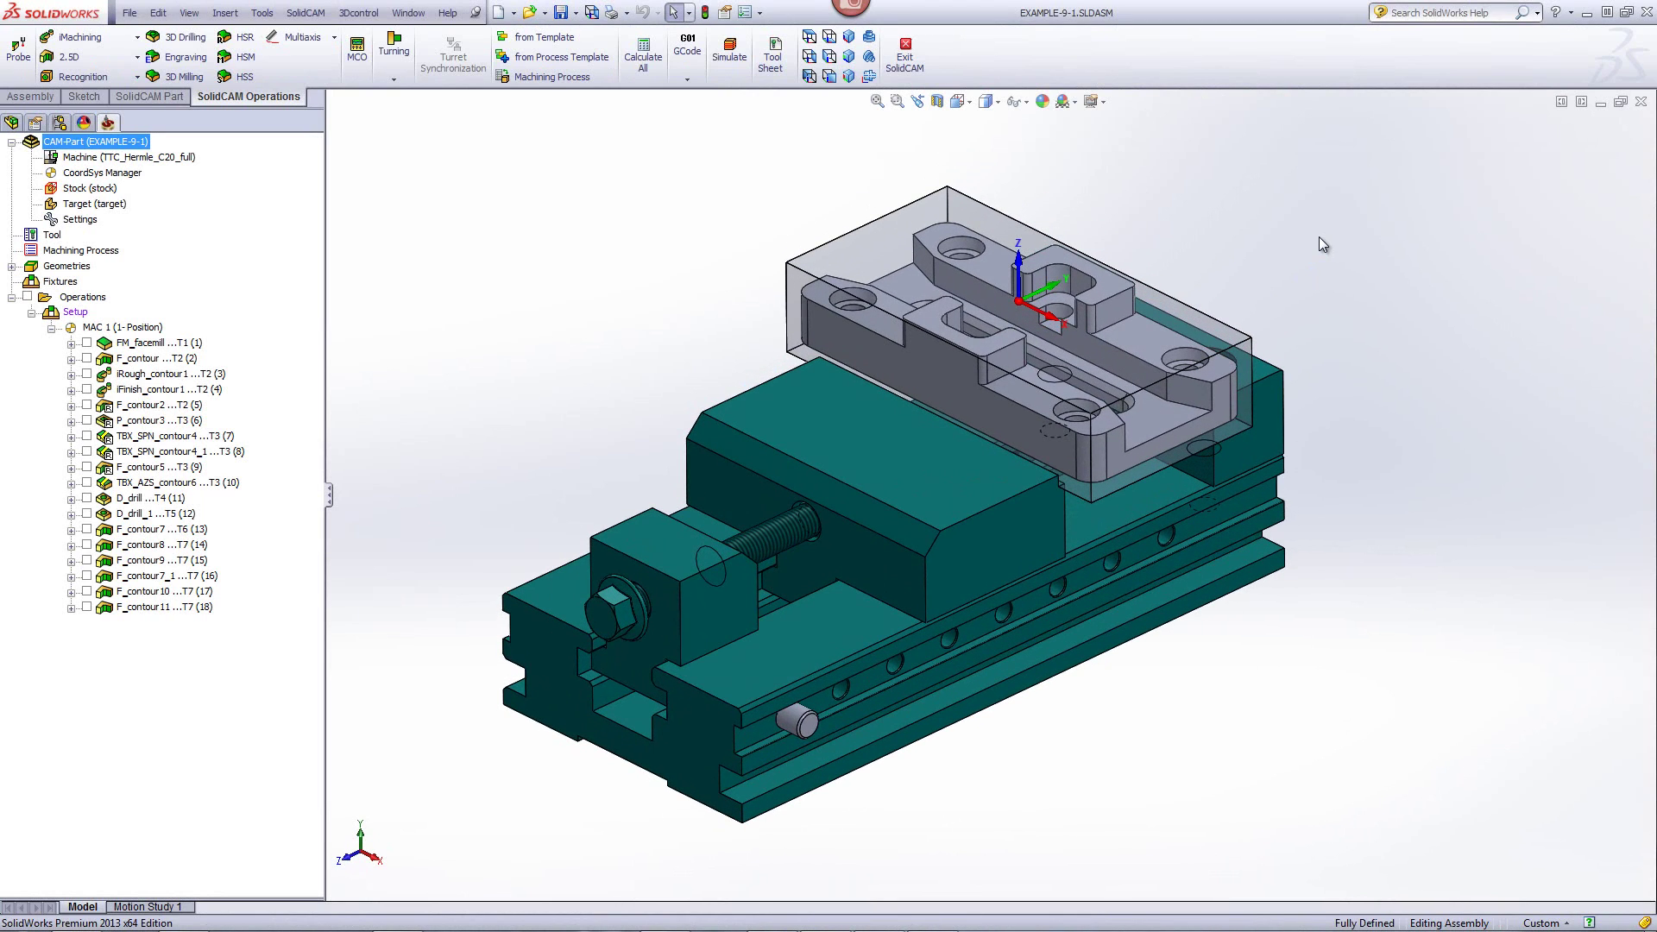
scroll(1244, 250, down, 2)
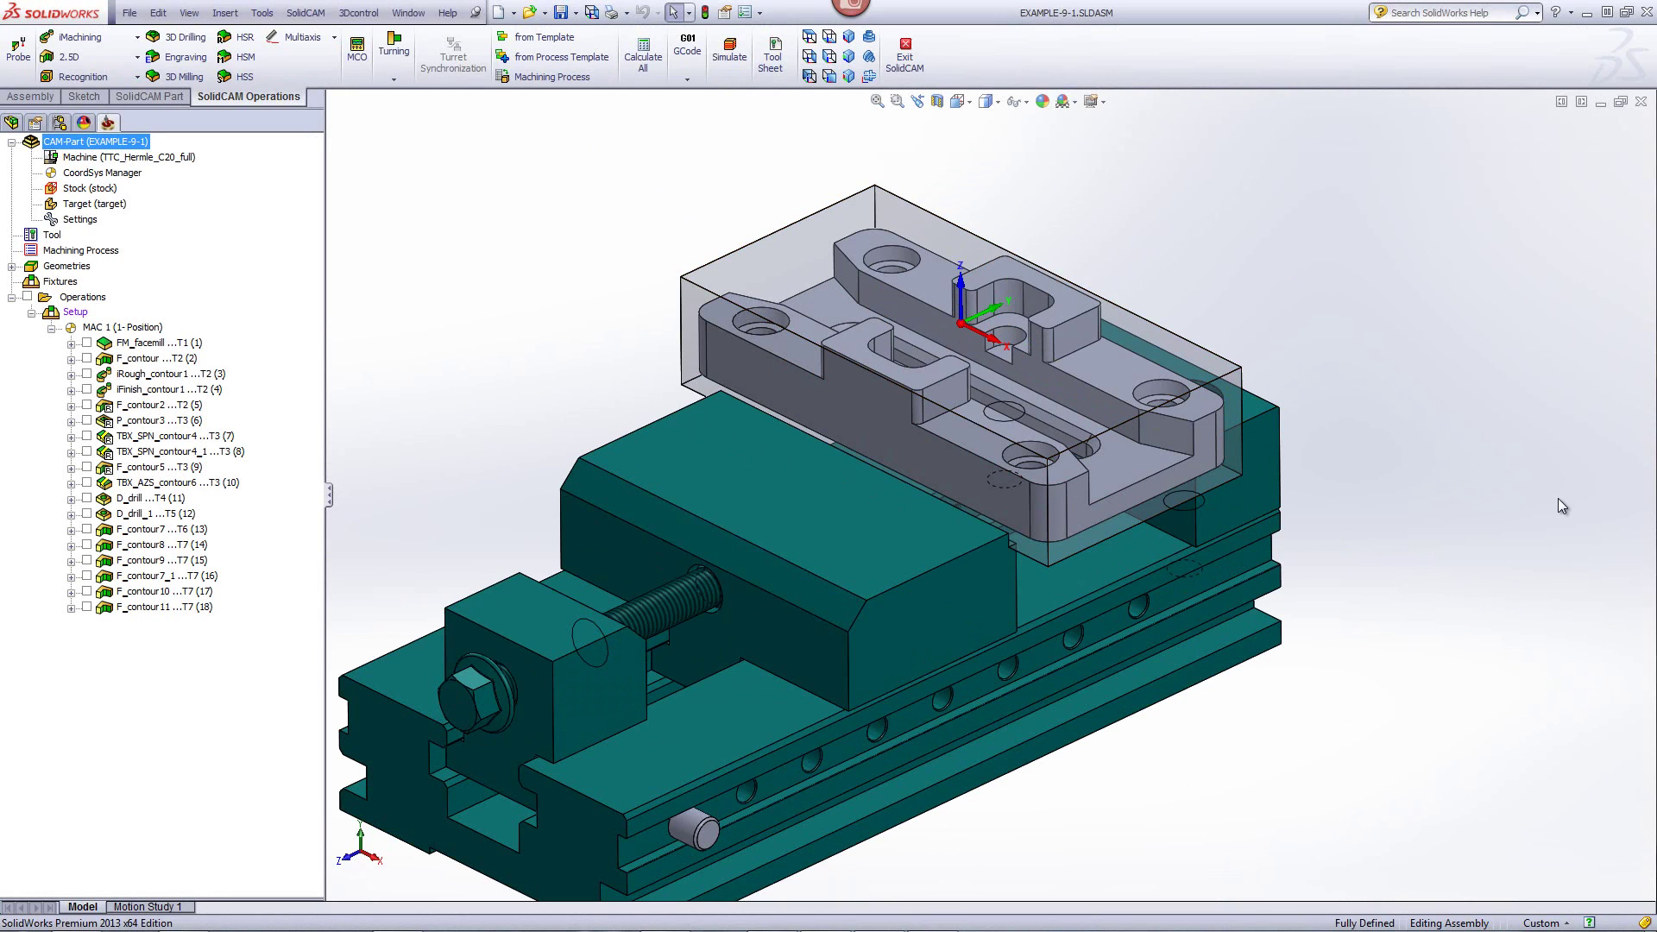
click(763, 218)
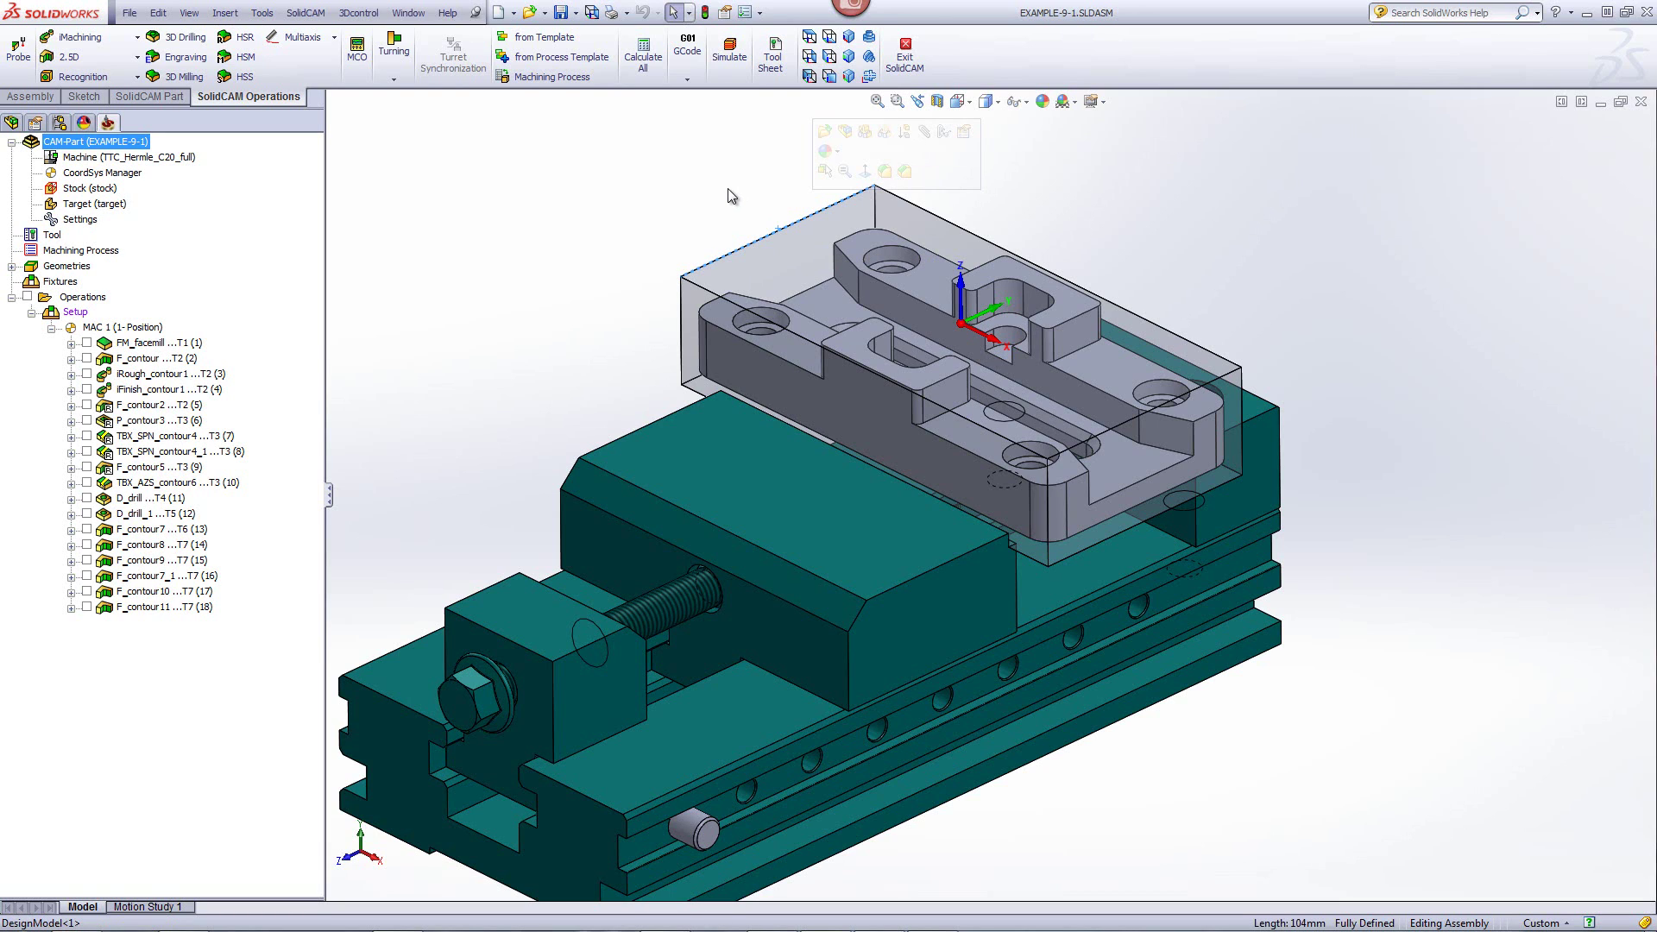
click(1244, 221)
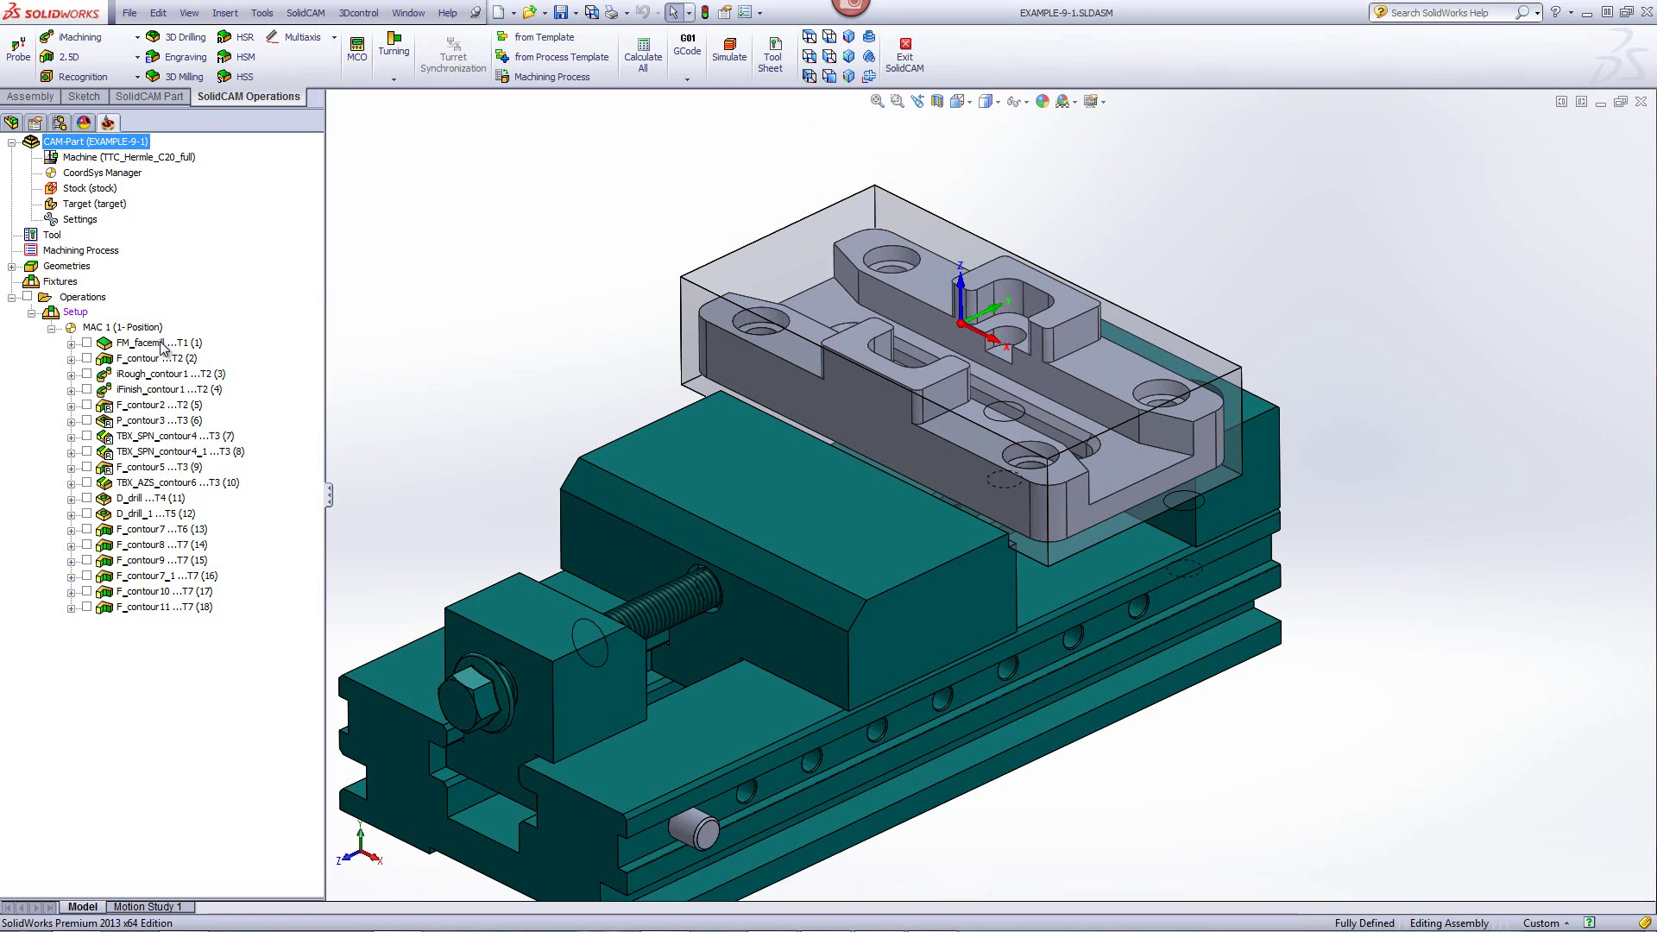
click(159, 342)
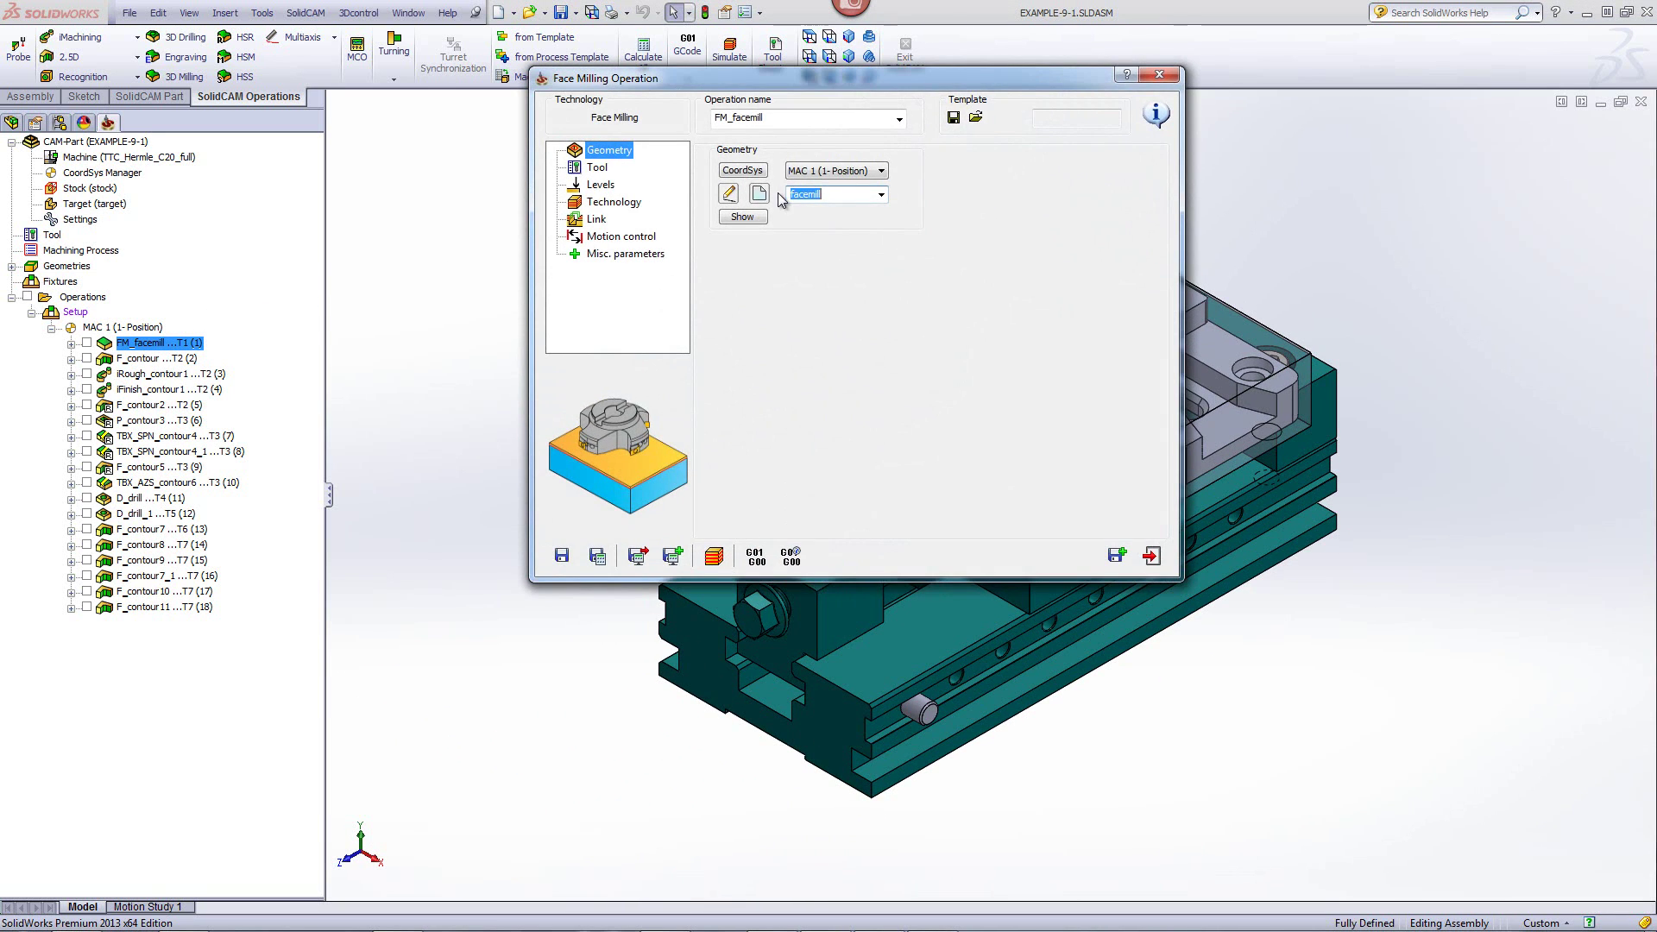
- Preview the FM_facemill geometry and check its tool data, levels and step down
click(743, 217)
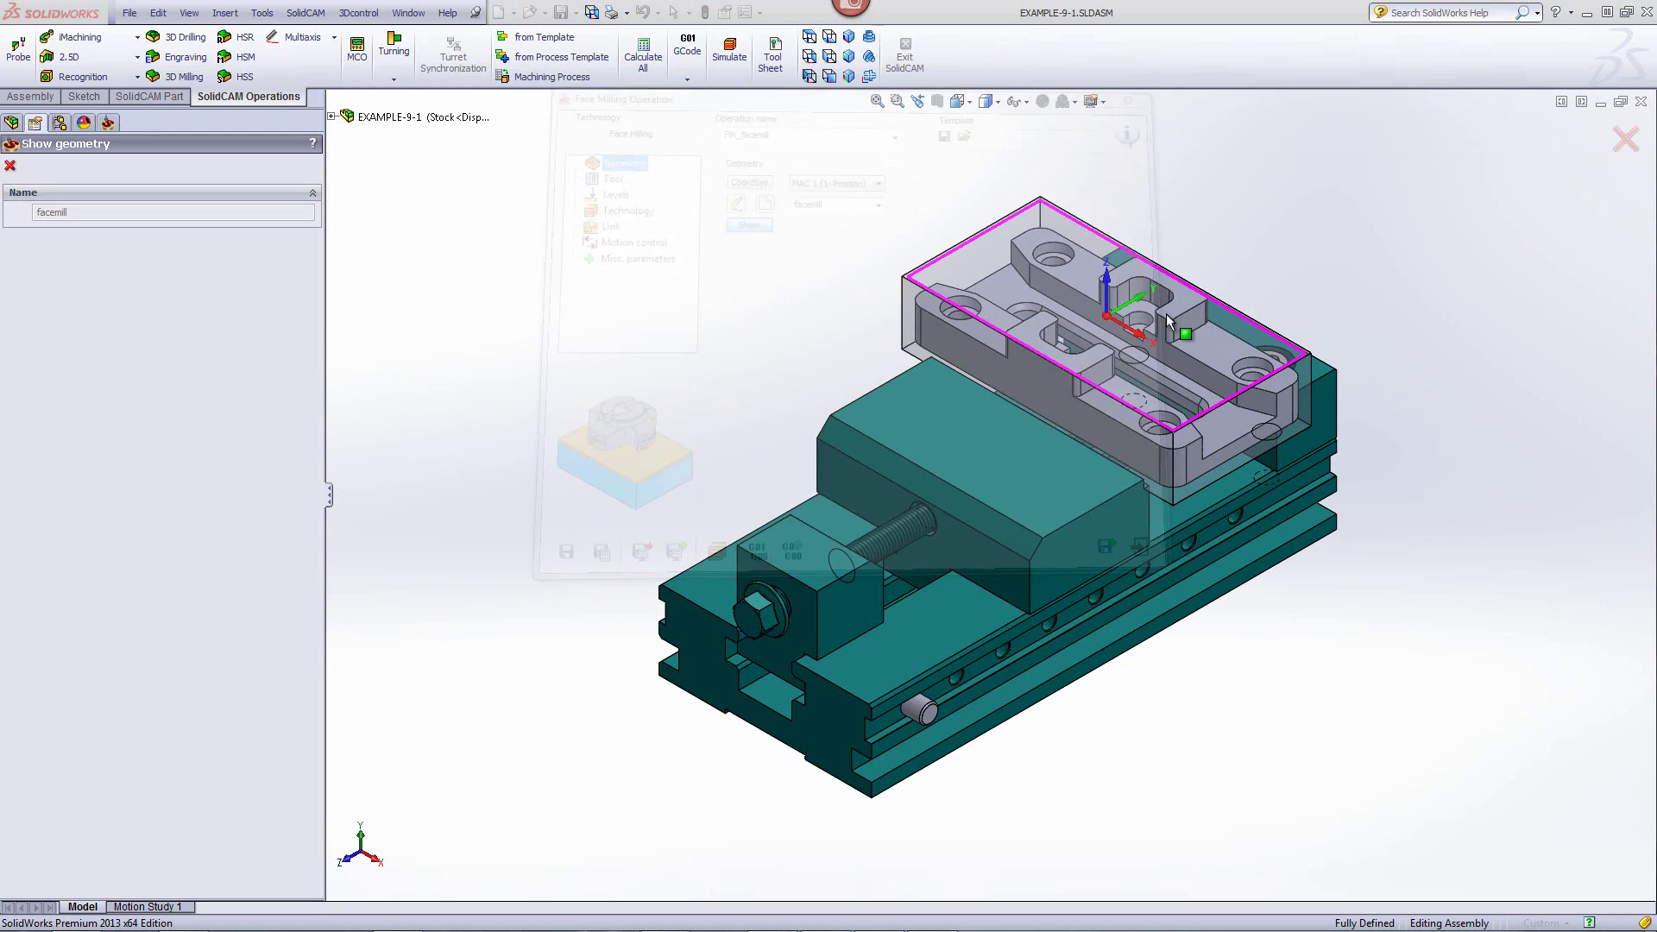
click(10, 165)
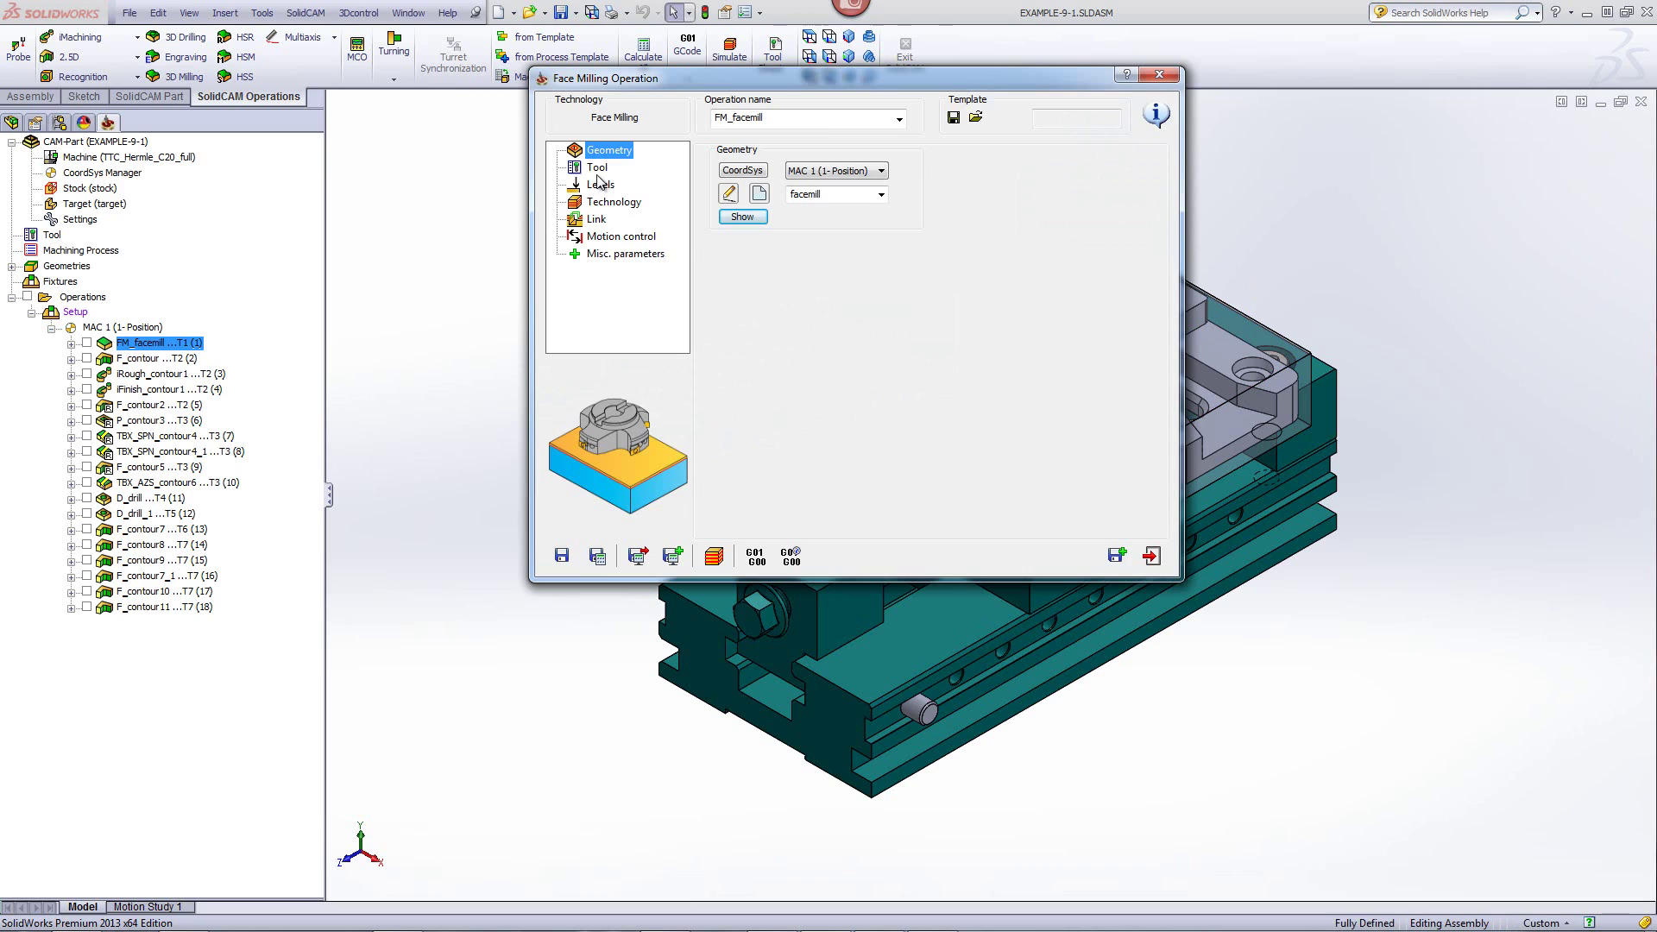
click(598, 173)
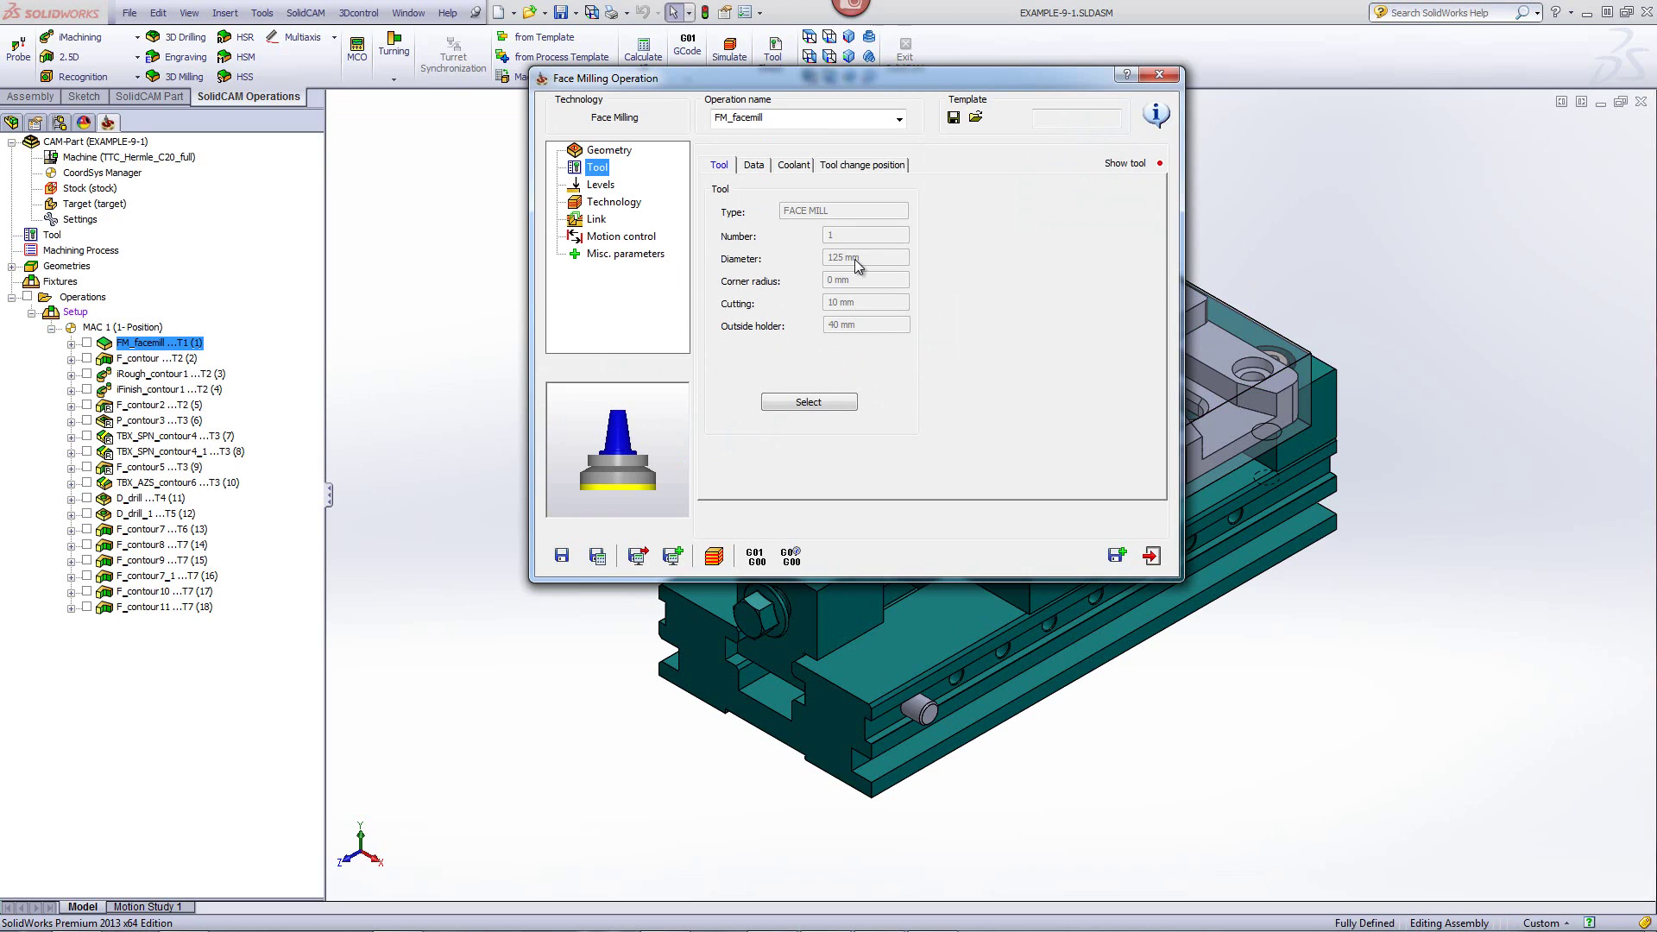
click(594, 187)
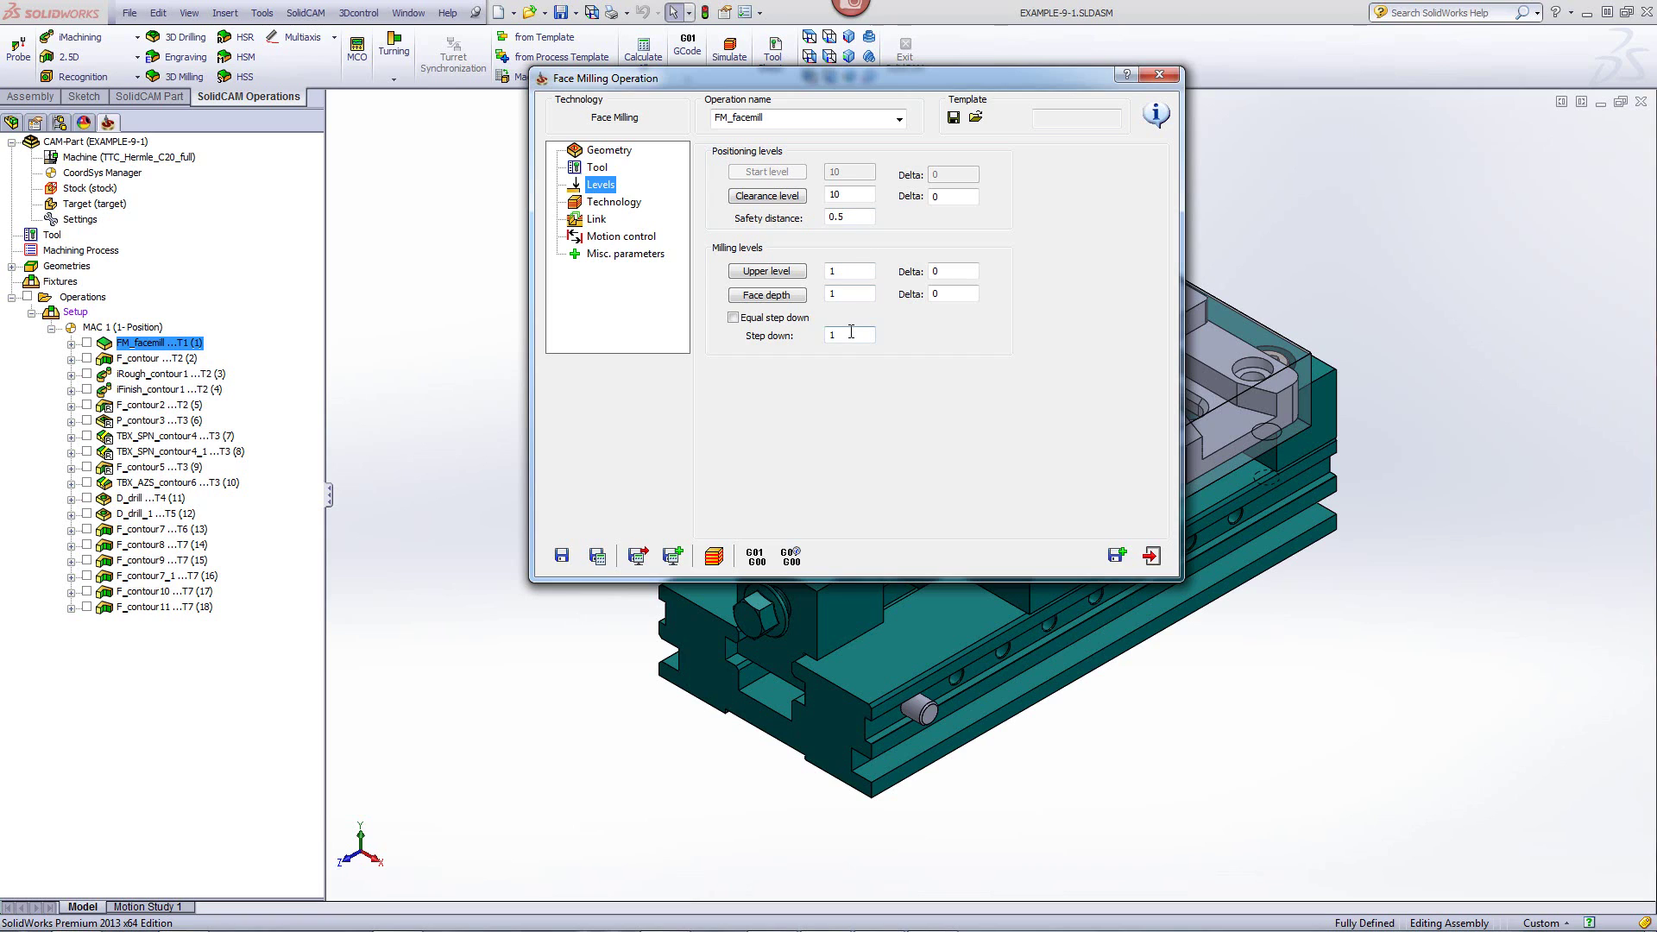
click(851, 333)
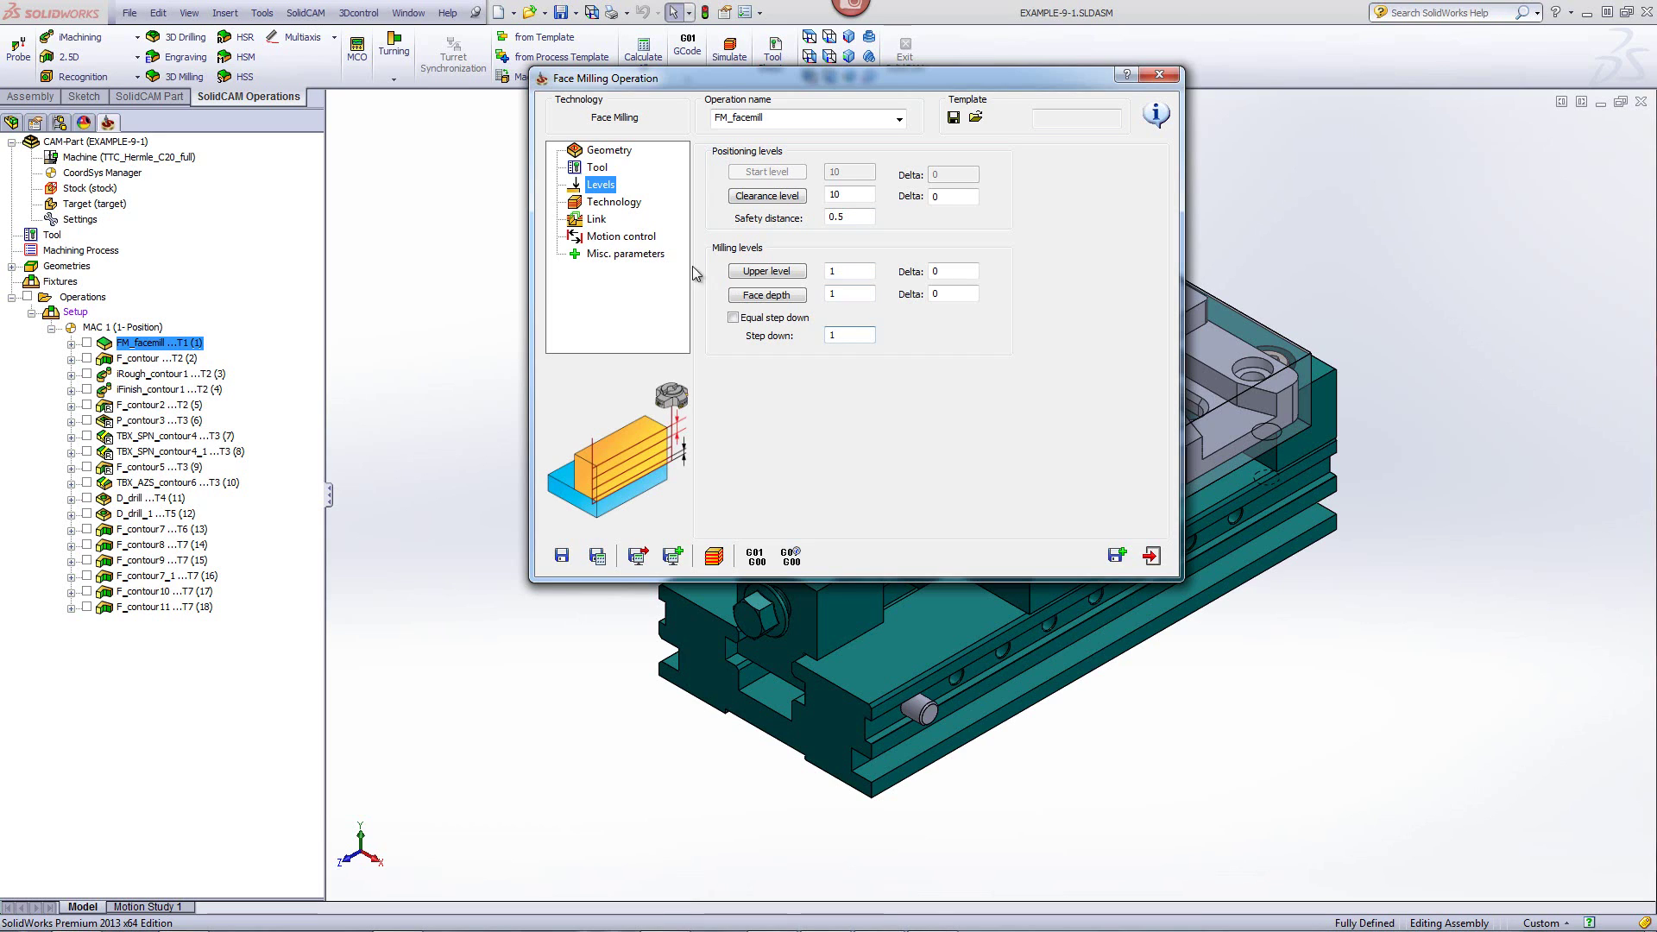
- Confirm the 0.2 floor offset in Technology and launch the toolpath simulation
click(613, 204)
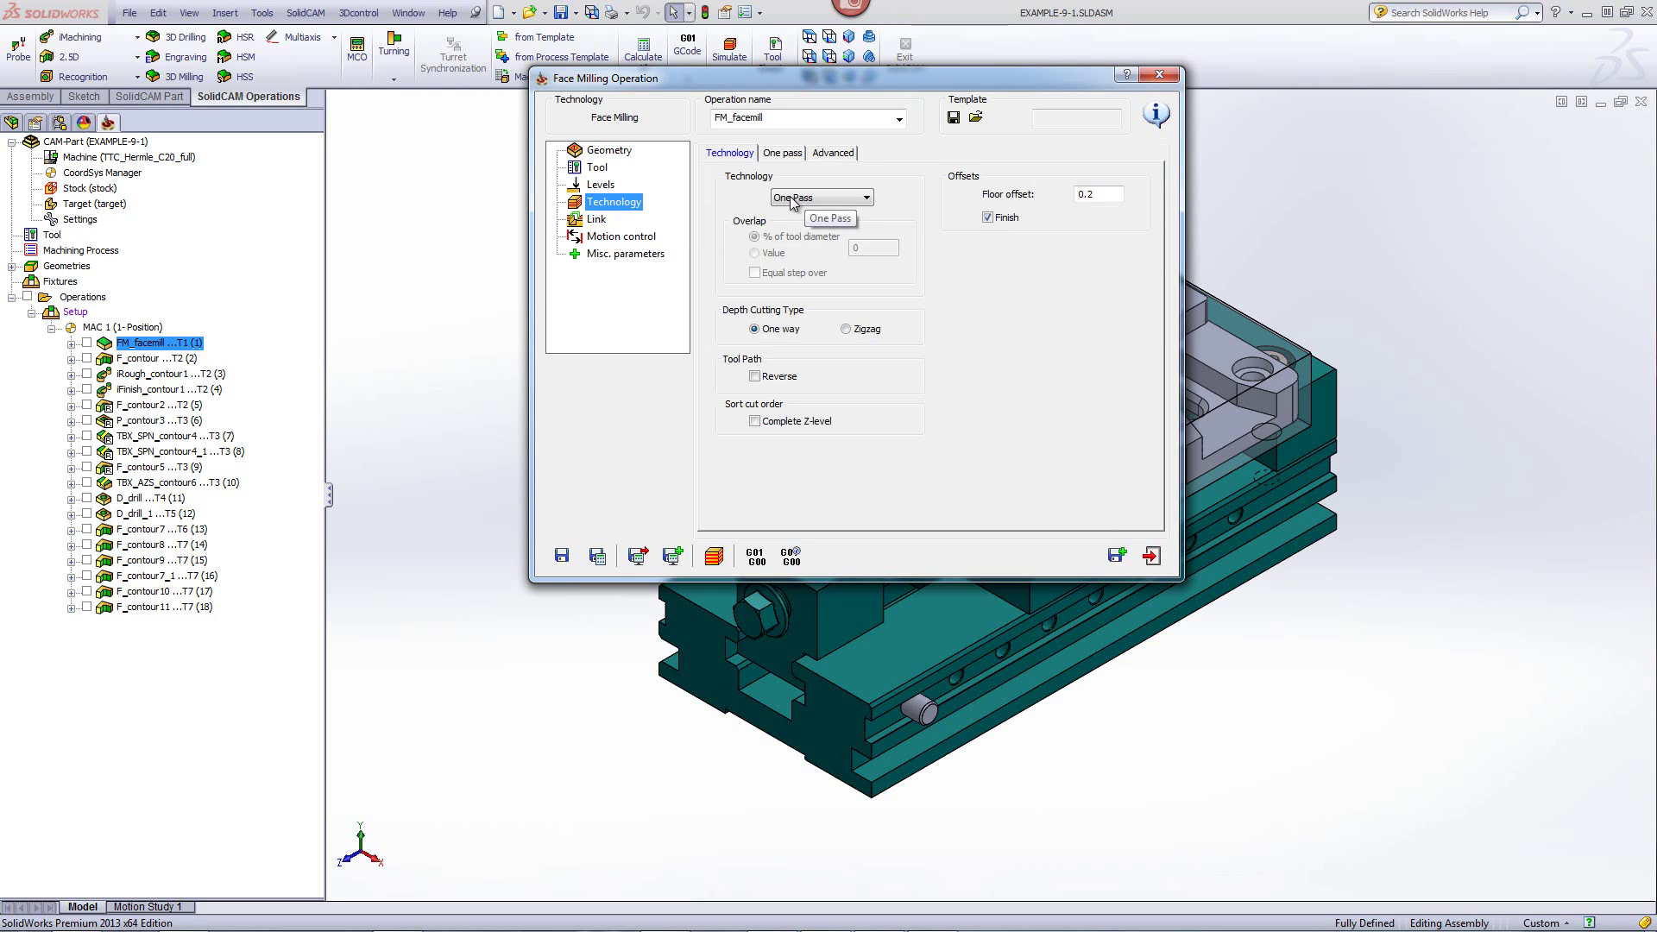
click(1101, 196)
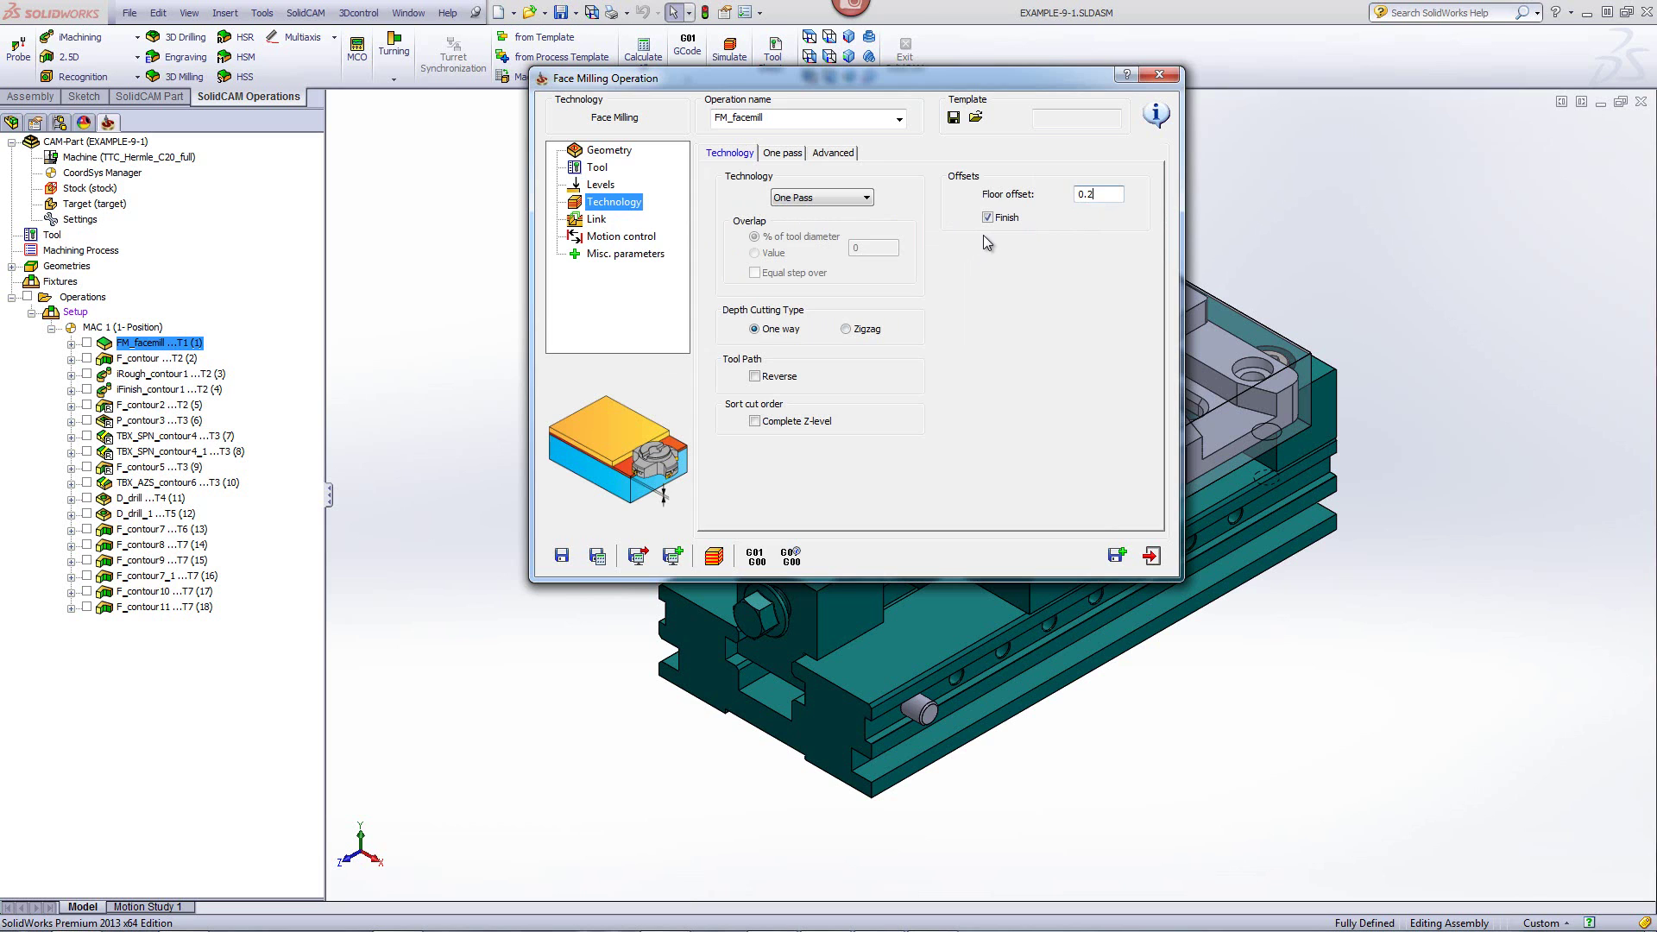
click(714, 558)
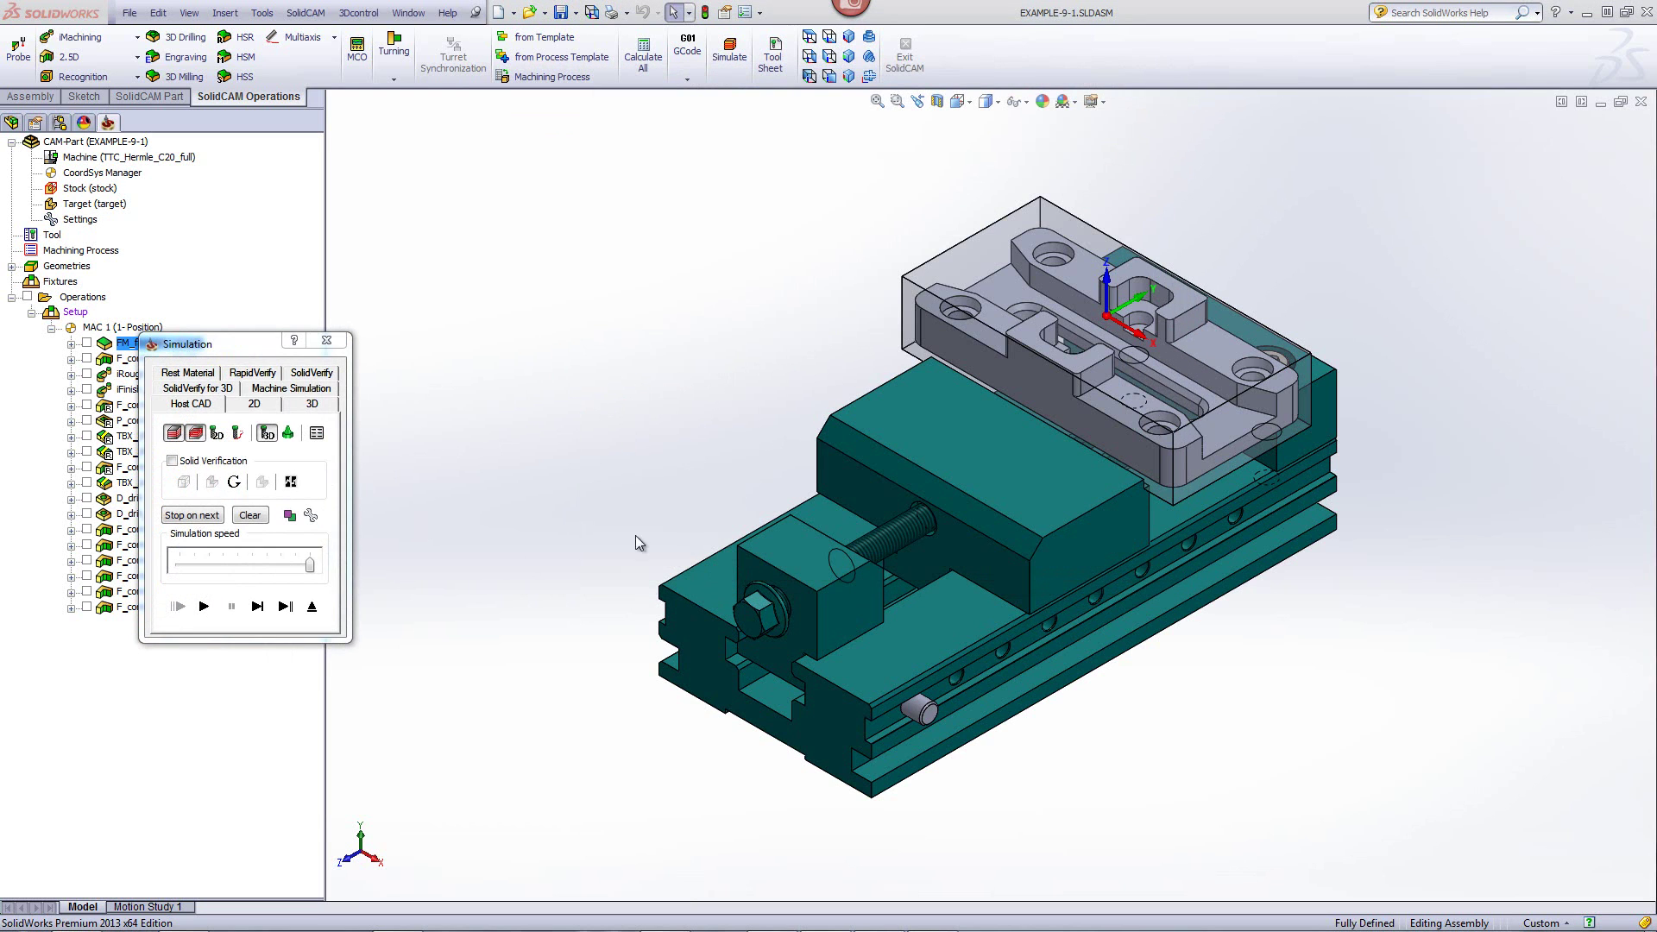
- Step FM_facemill in SolidVerify to step 8 with position data shown, then exit
click(304, 373)
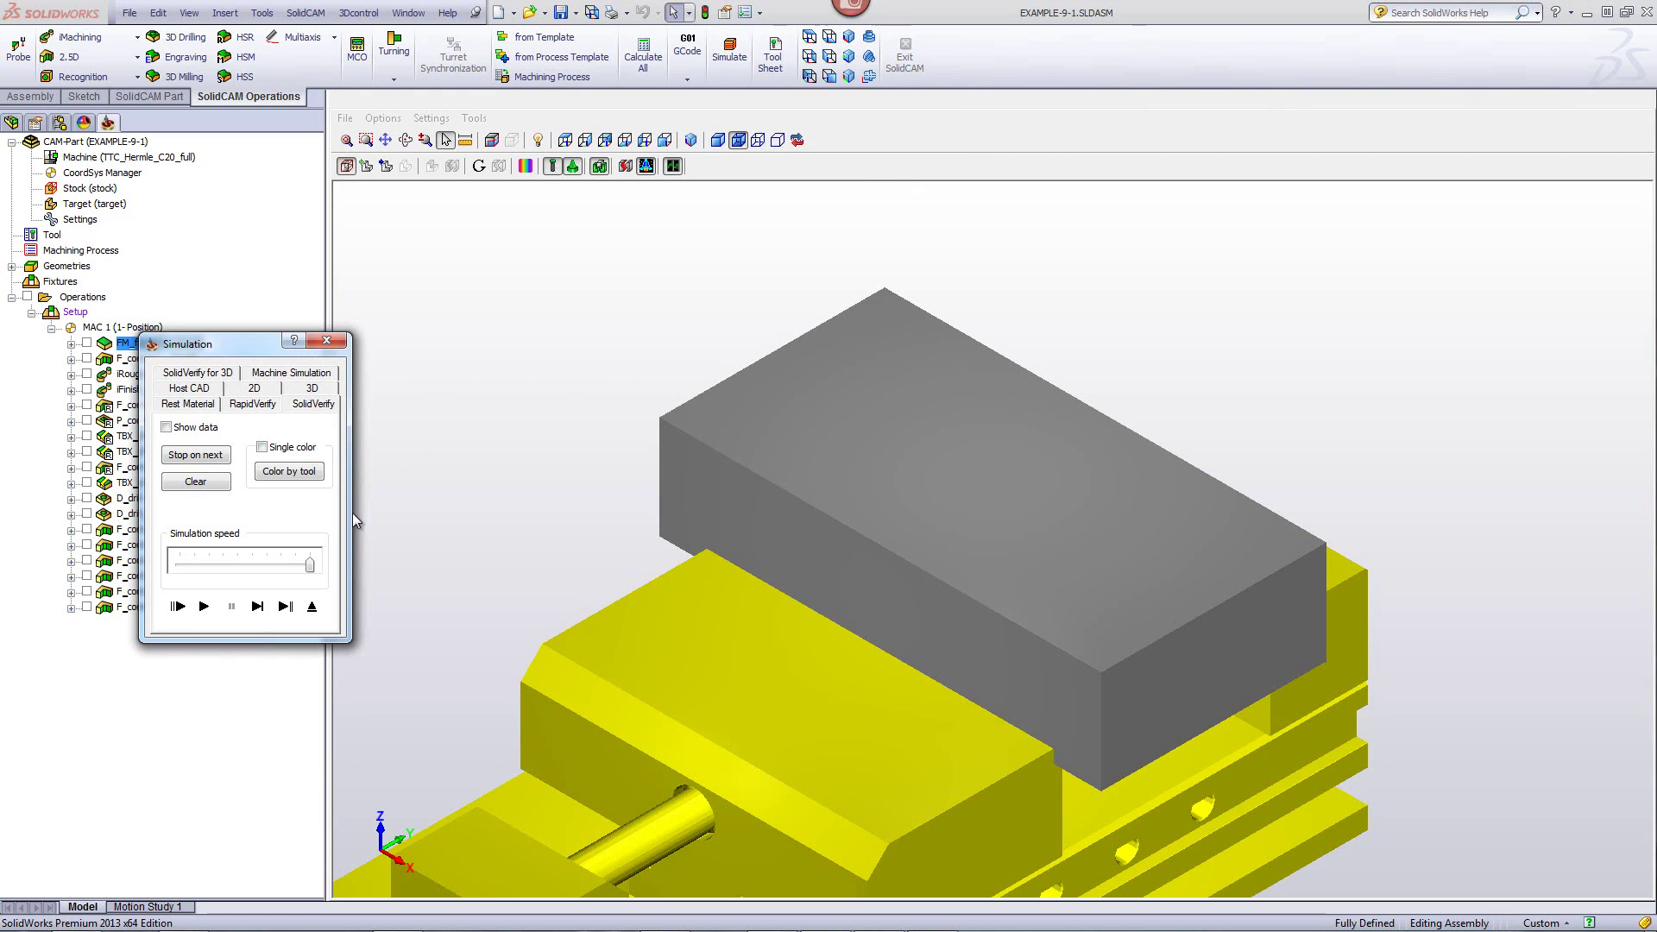
click(258, 607)
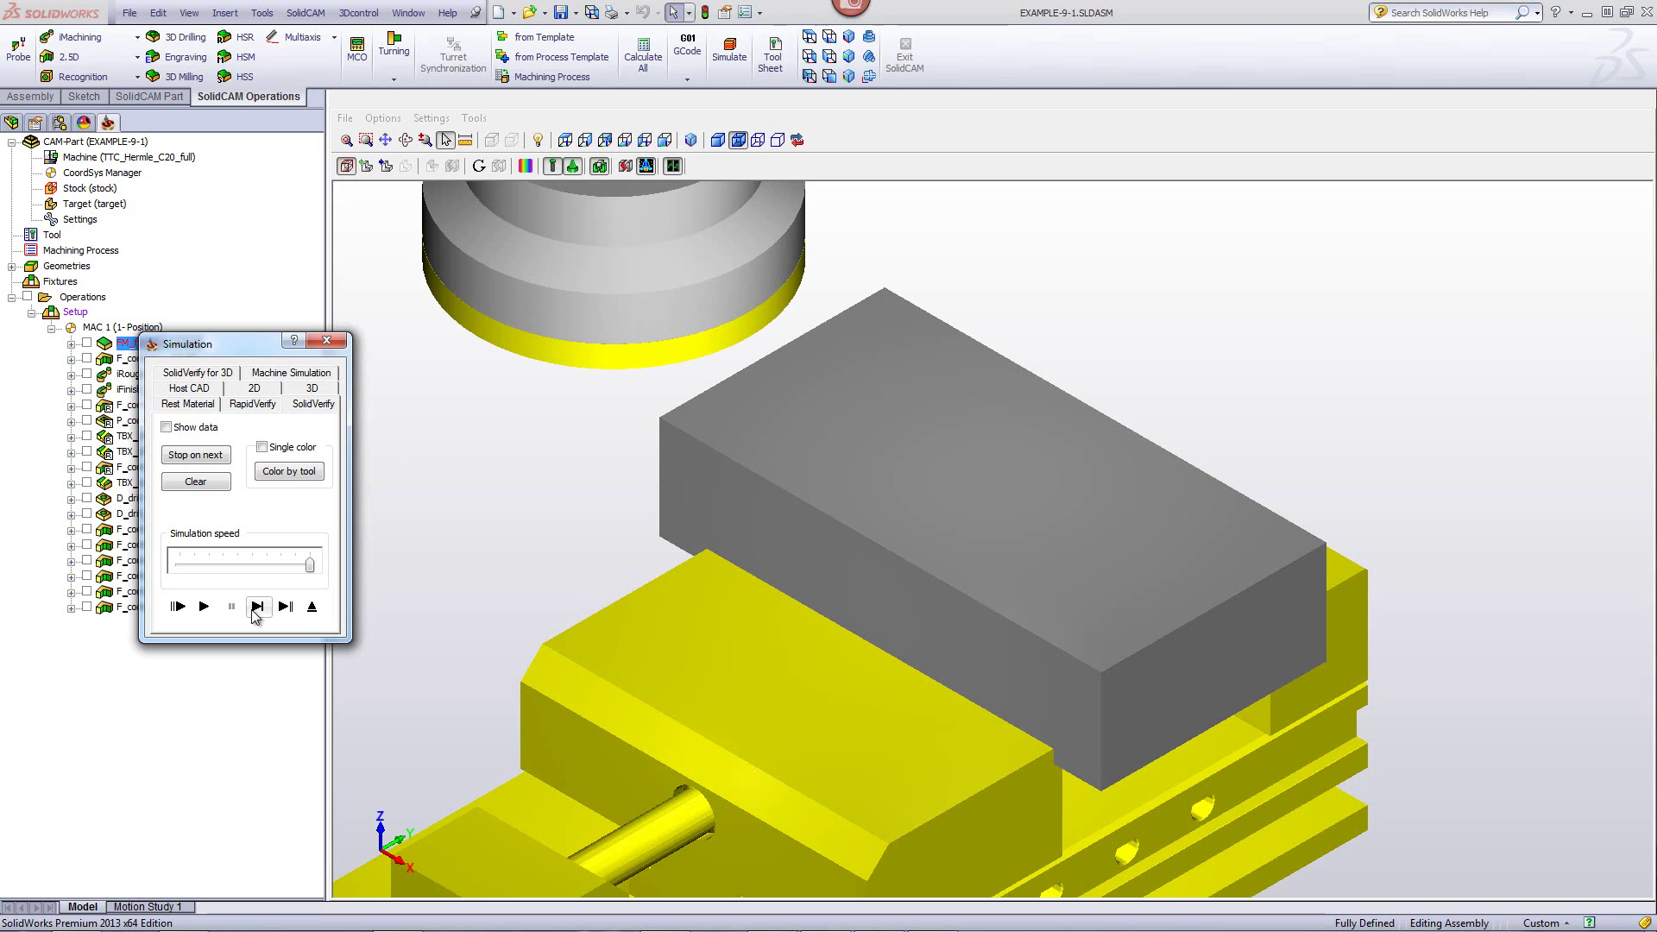
click(258, 607)
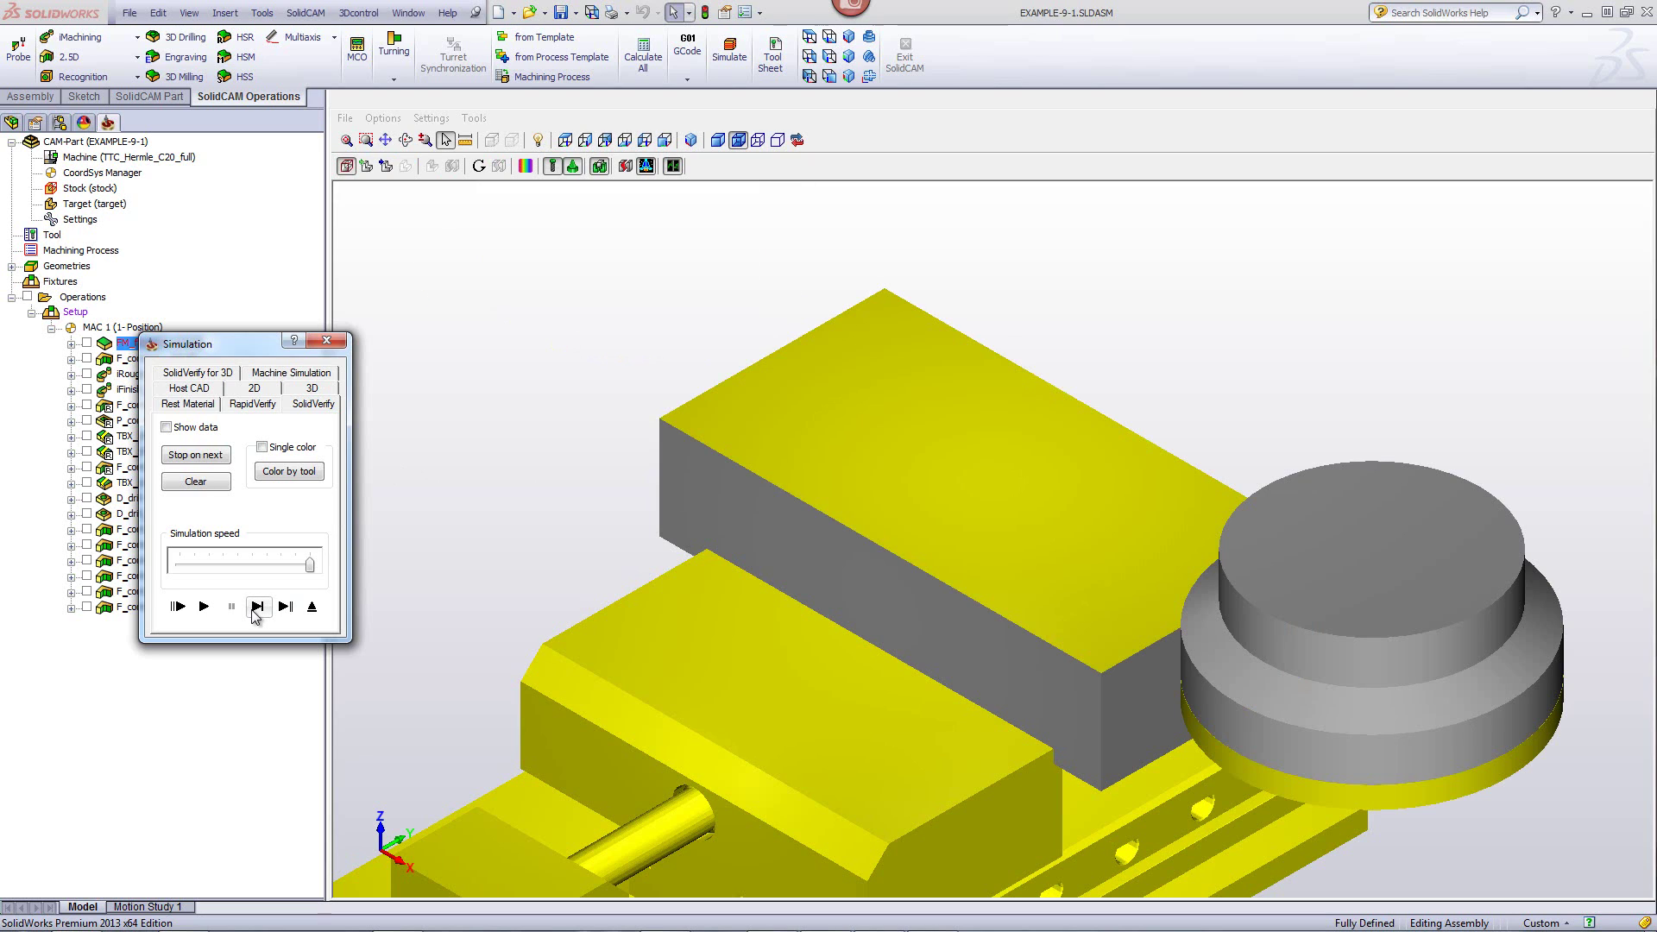
click(176, 429)
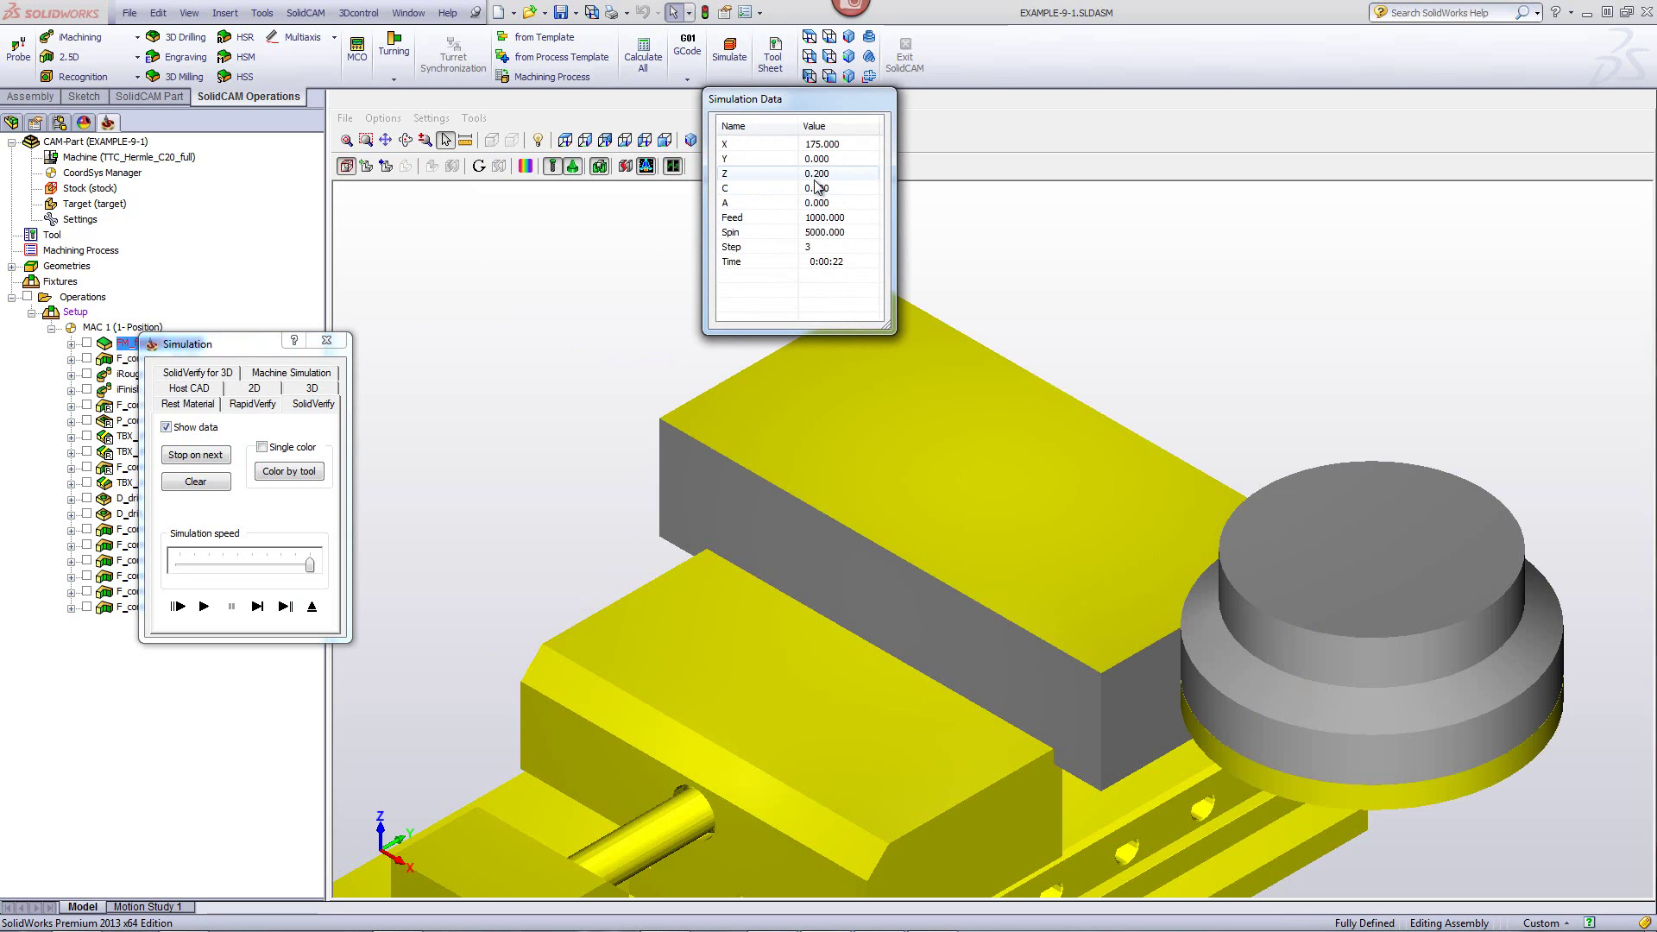
click(256, 608)
click(258, 607)
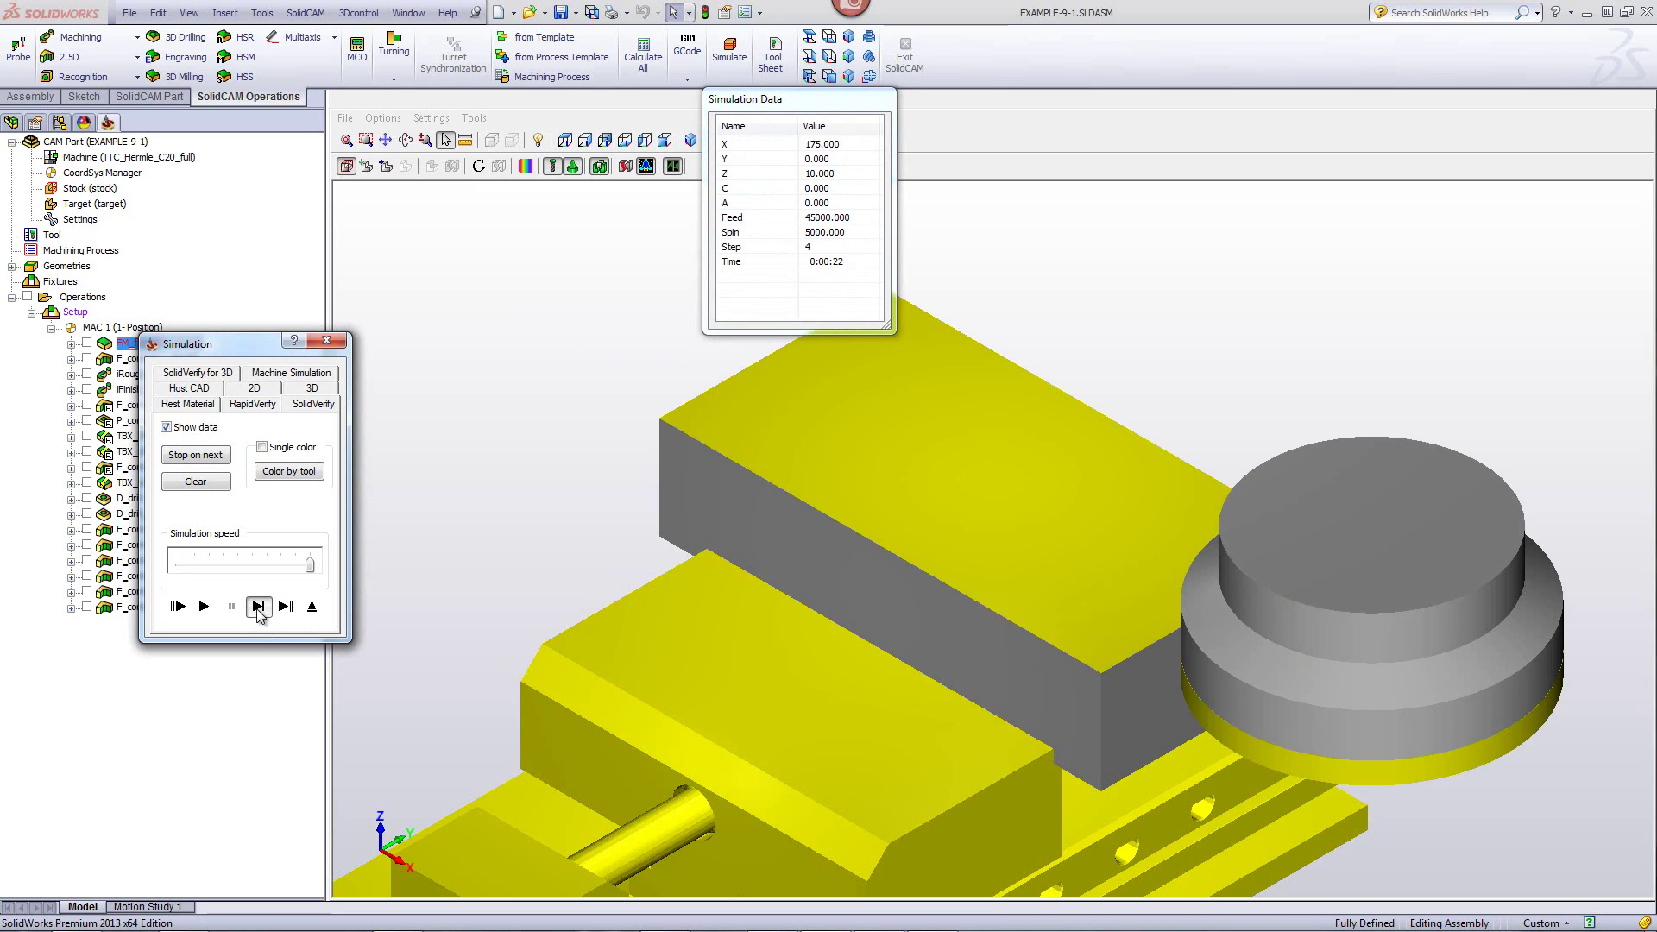
click(259, 607)
click(259, 607)
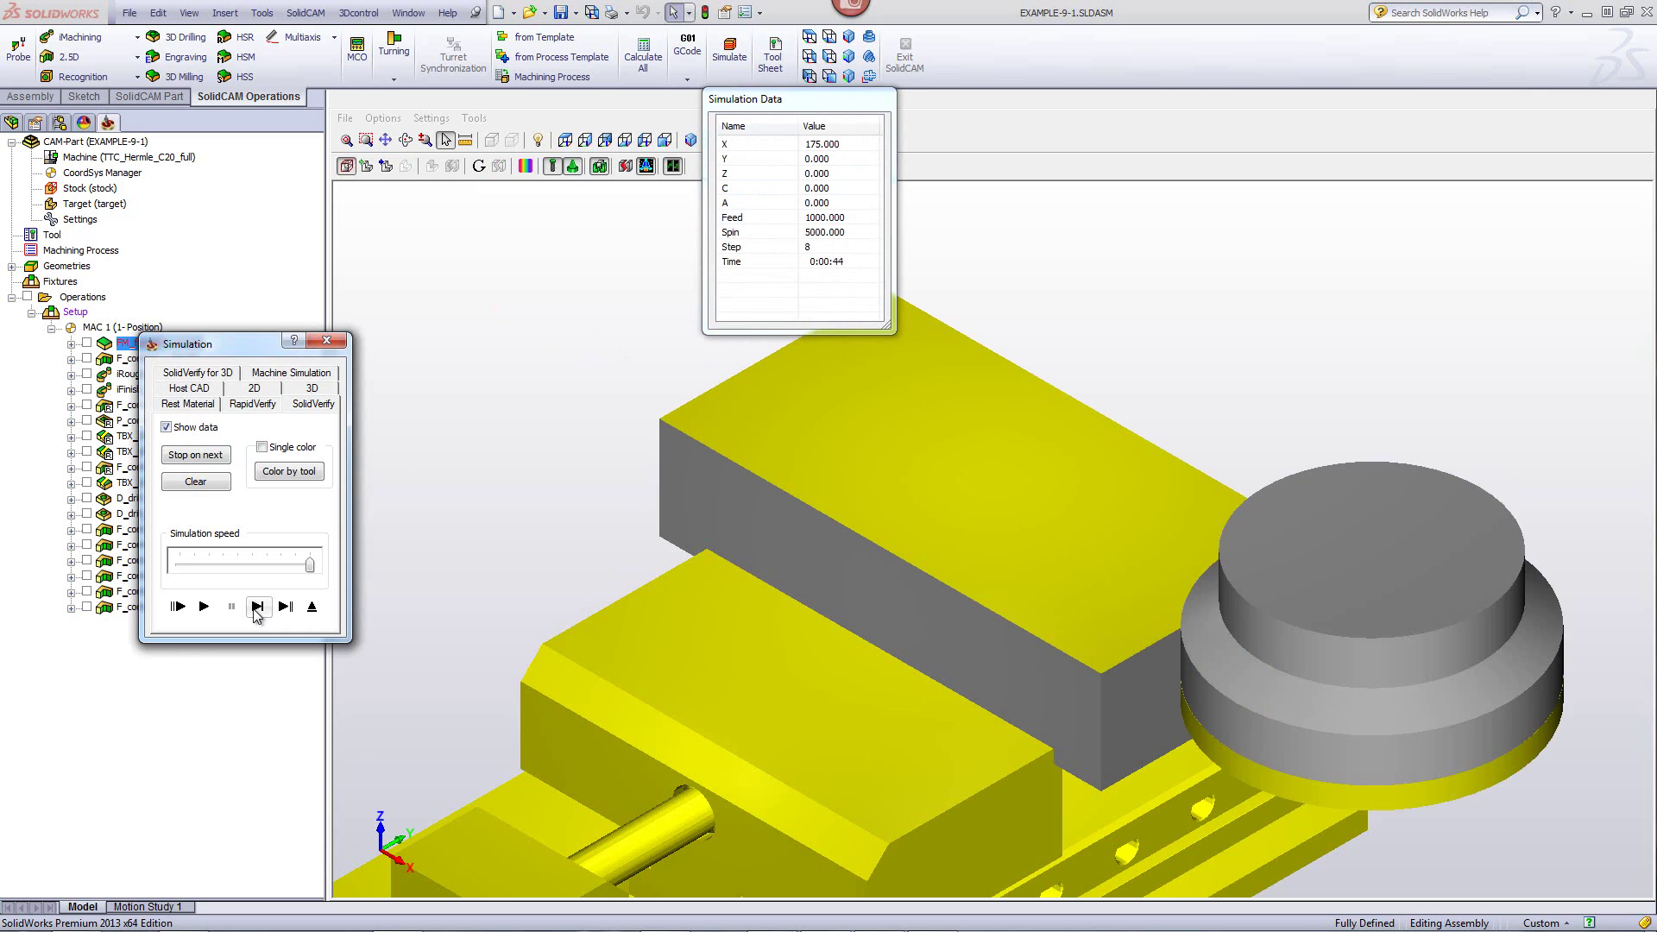
click(310, 607)
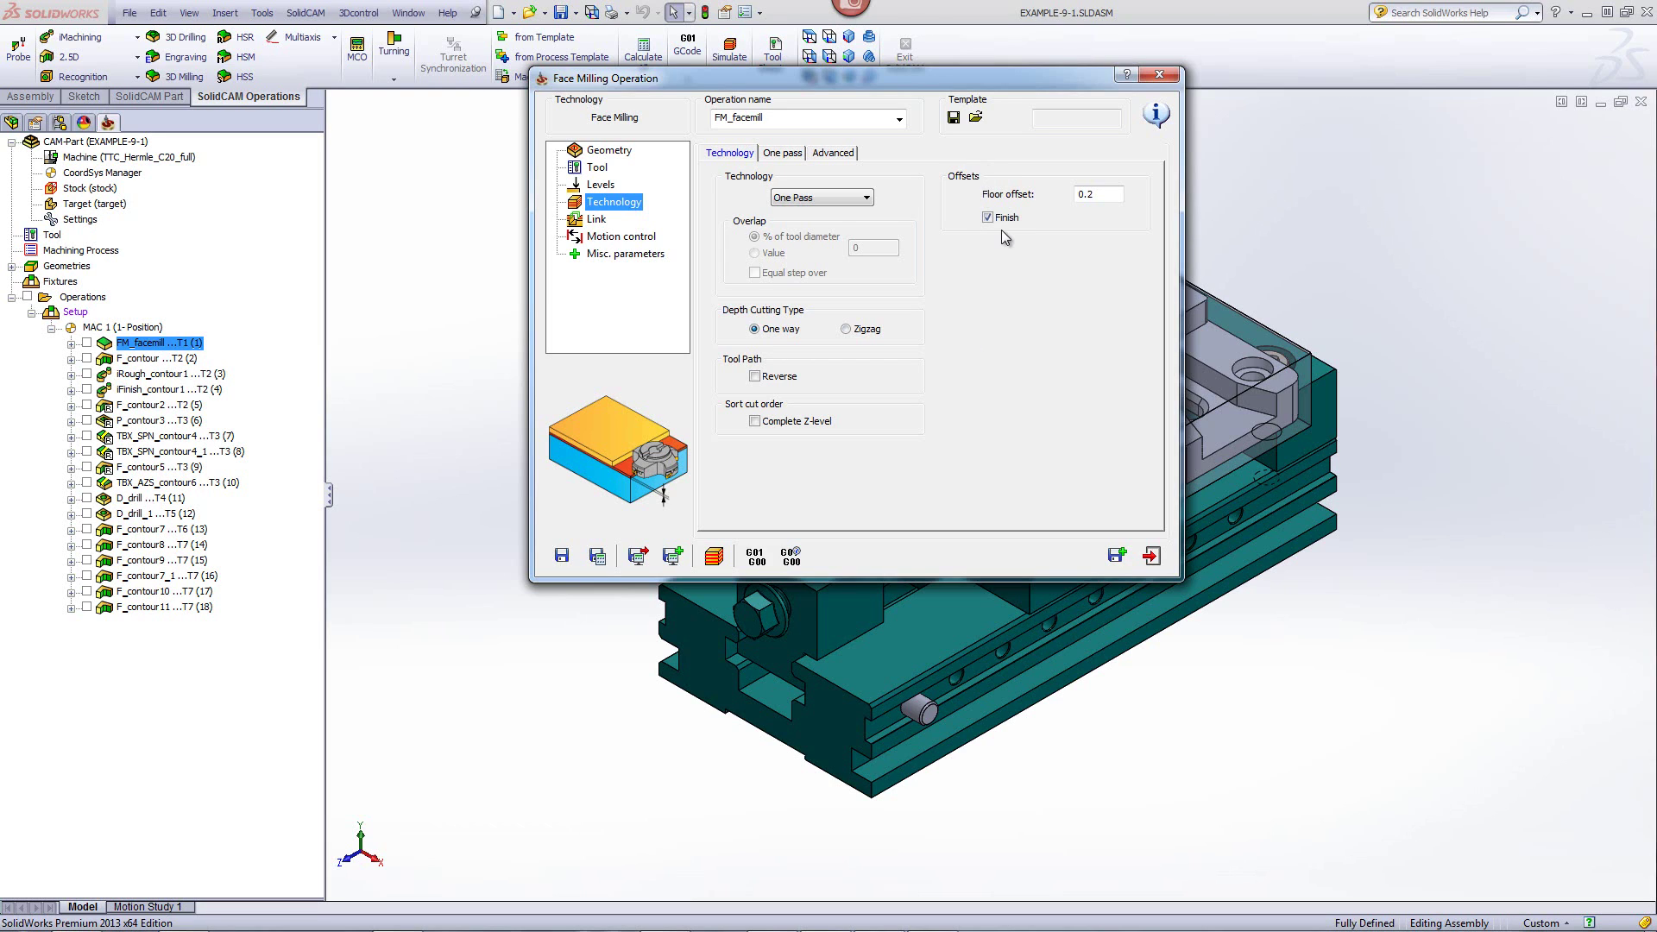
- Save the operation as template 'fm one pass 125d' with tool data included
click(953, 118)
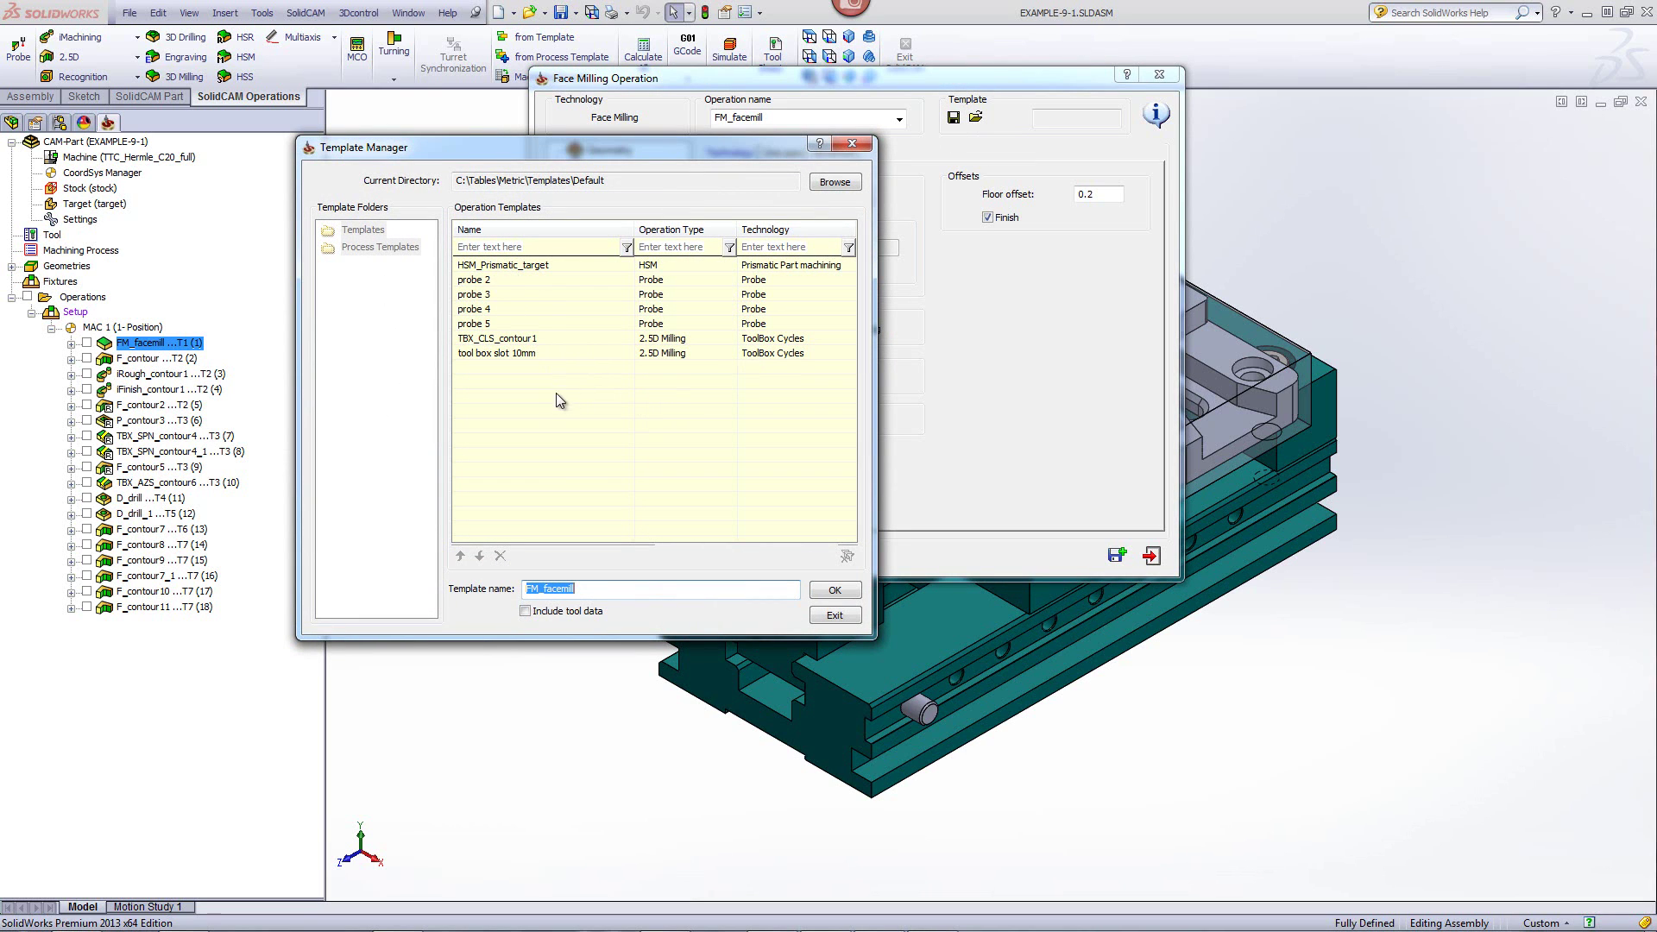
click(588, 591)
double_click(549, 591)
key(BackSpace)
text(a)
key(BackSpace)
text(fm )
text(on)
text(e pass )
text(125d)
click(526, 611)
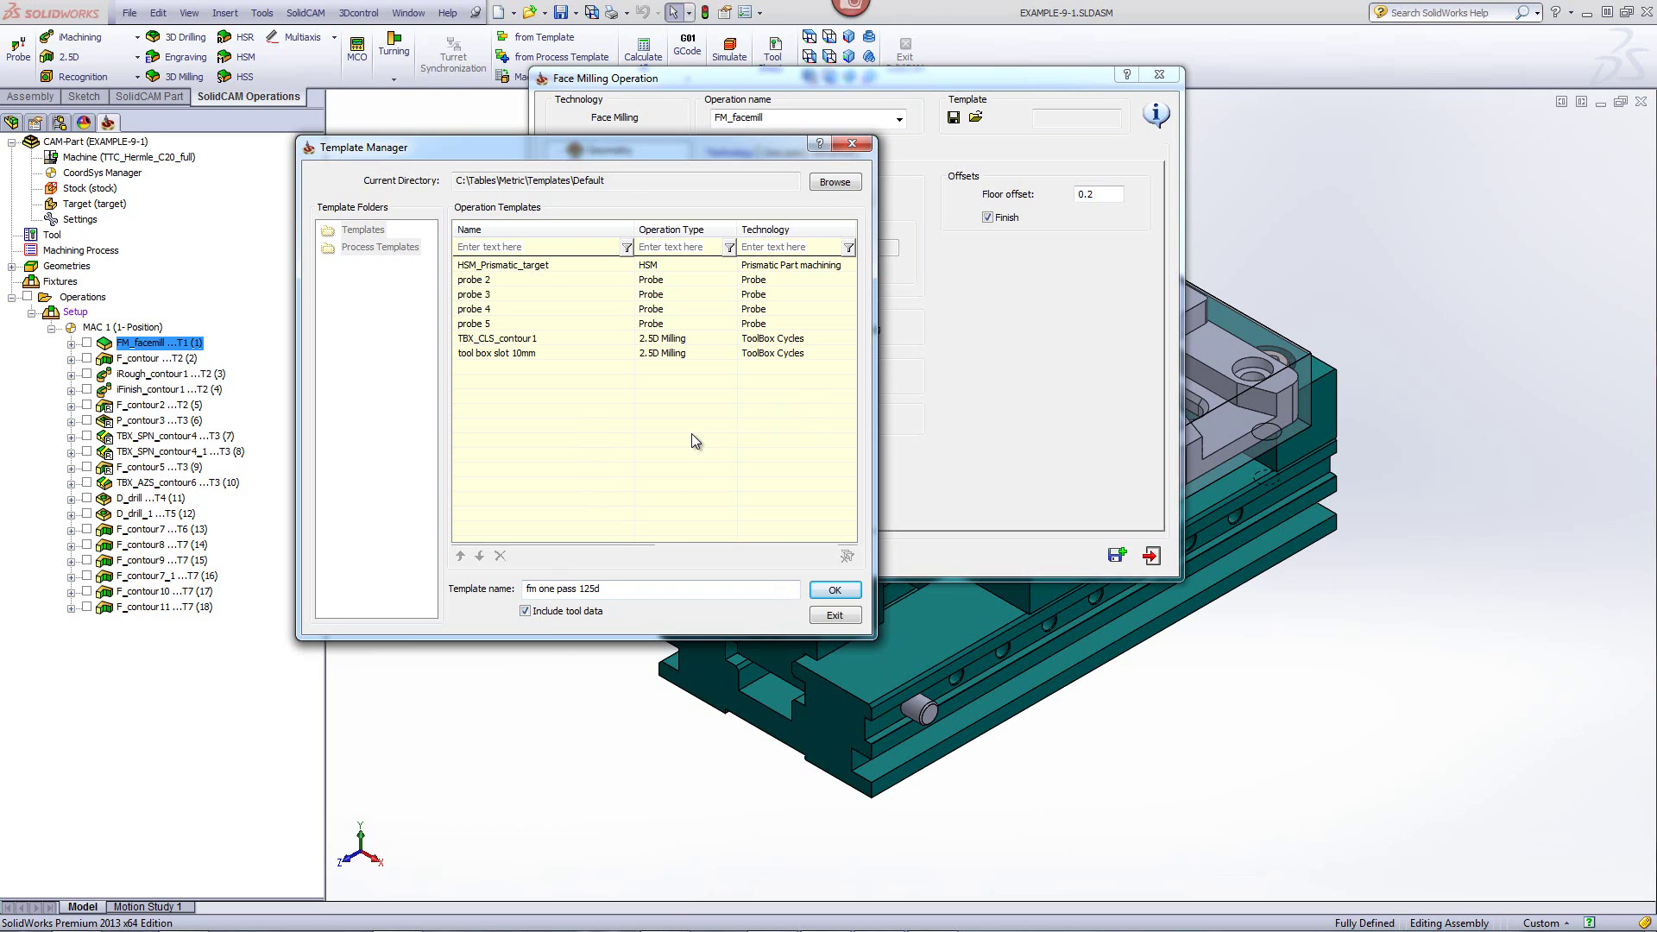
click(836, 591)
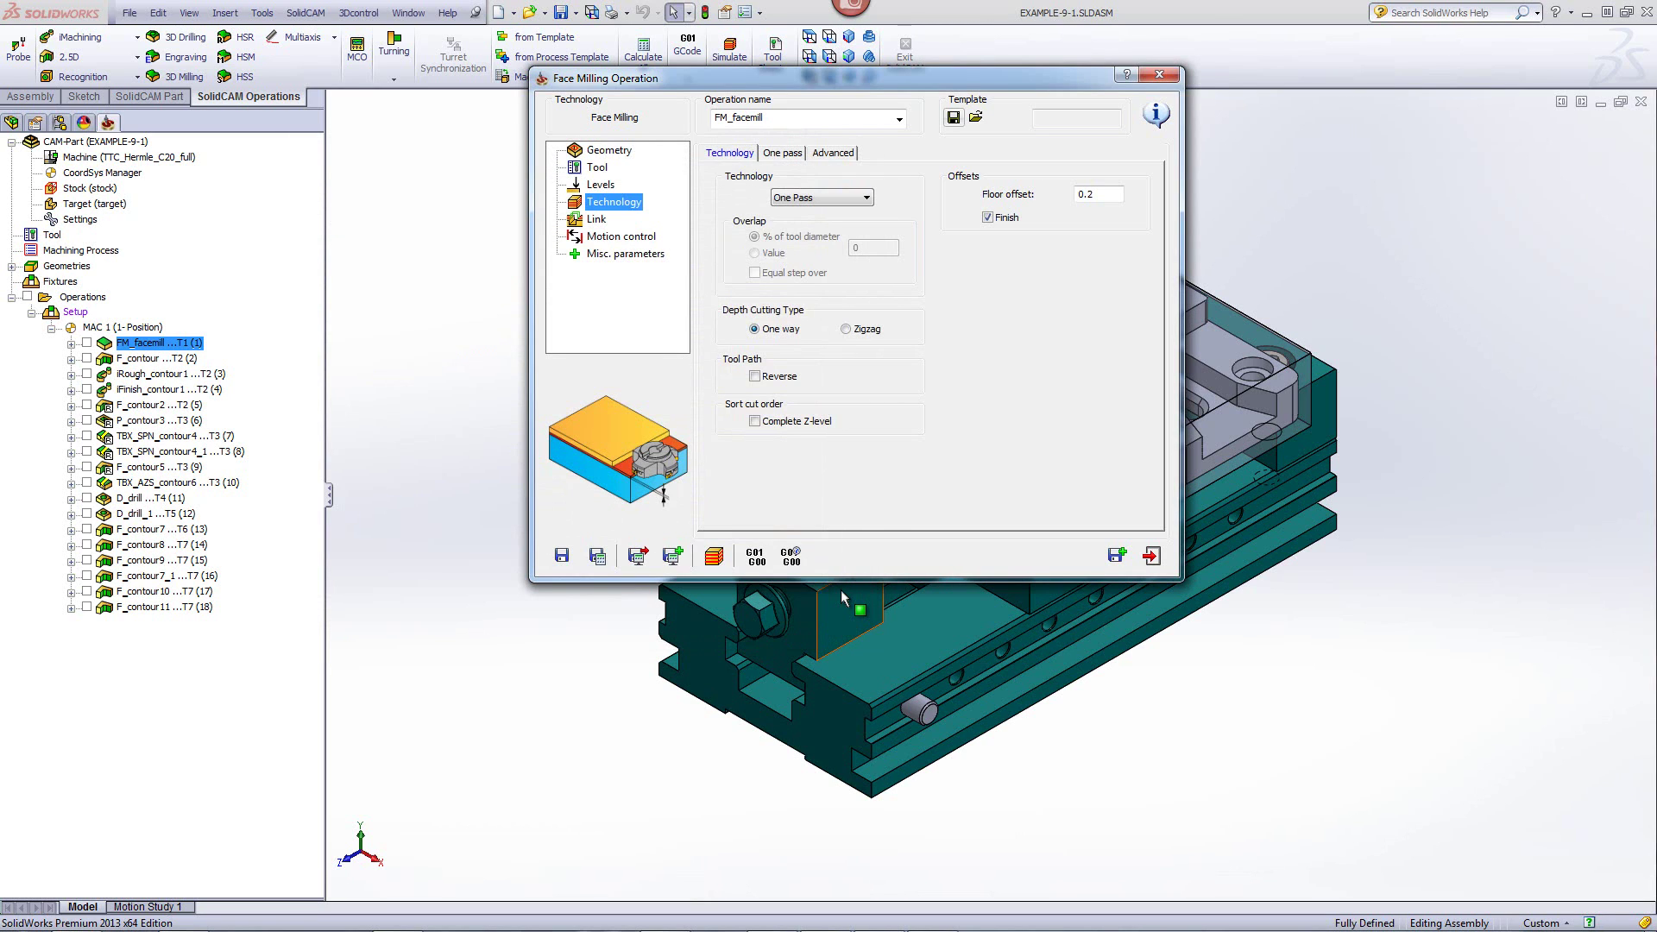
- Close the operation dialog and open the recent CAM-Part EXAMPLE-1-1.PRT
click(1152, 555)
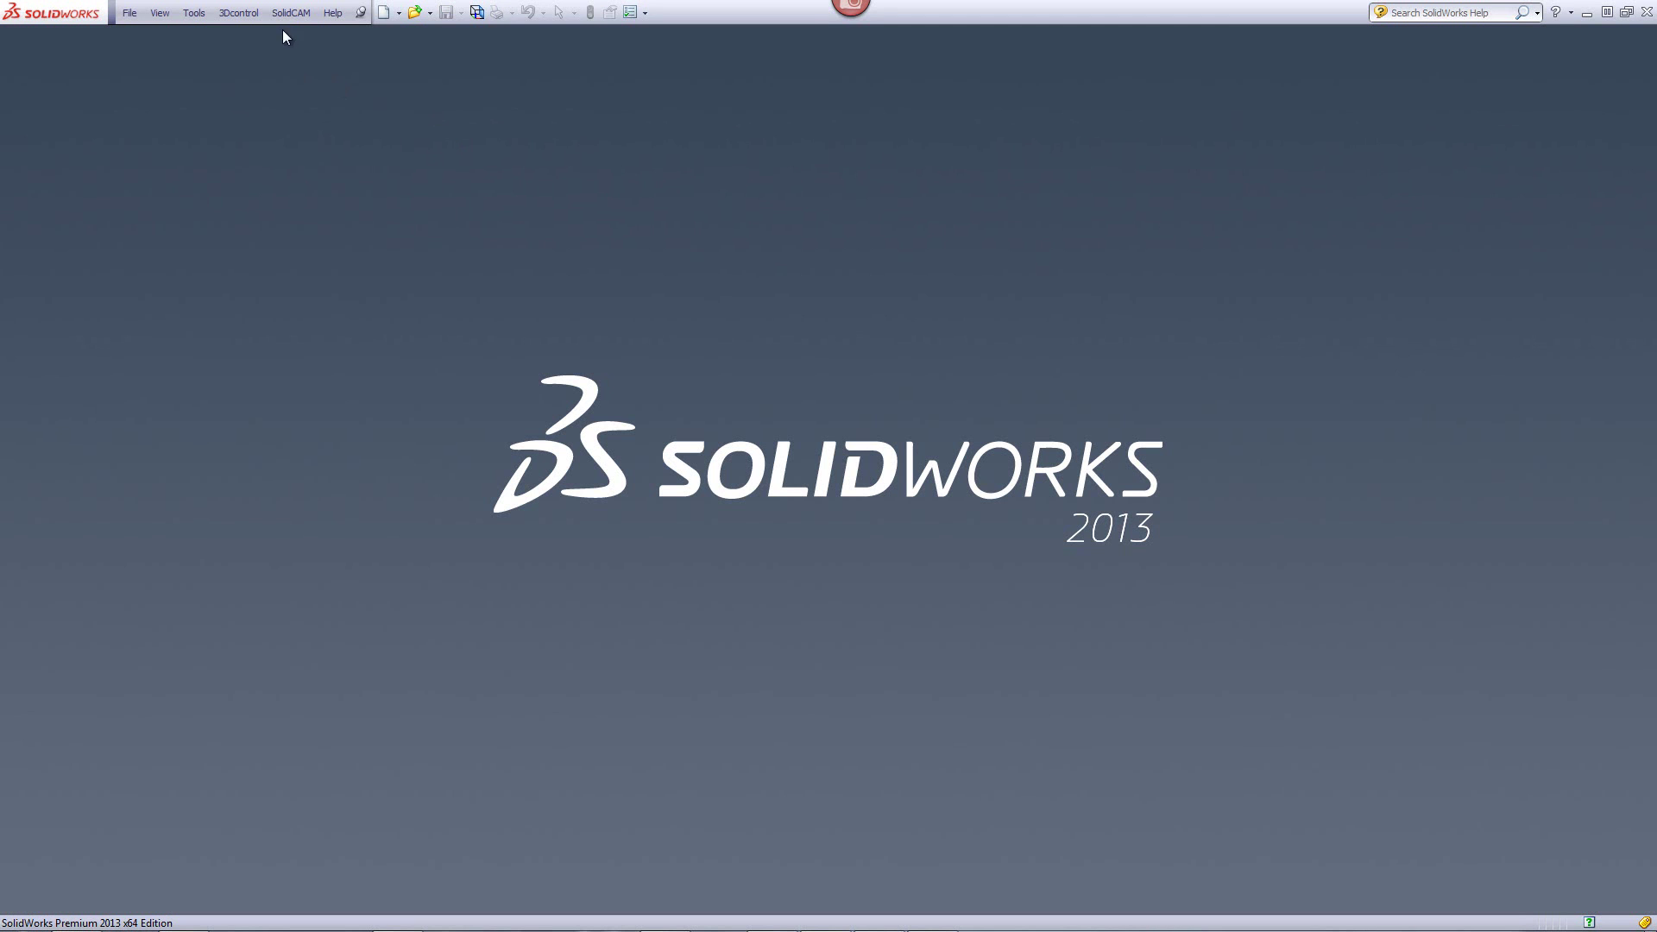
click(281, 13)
mouse_move(339, 329)
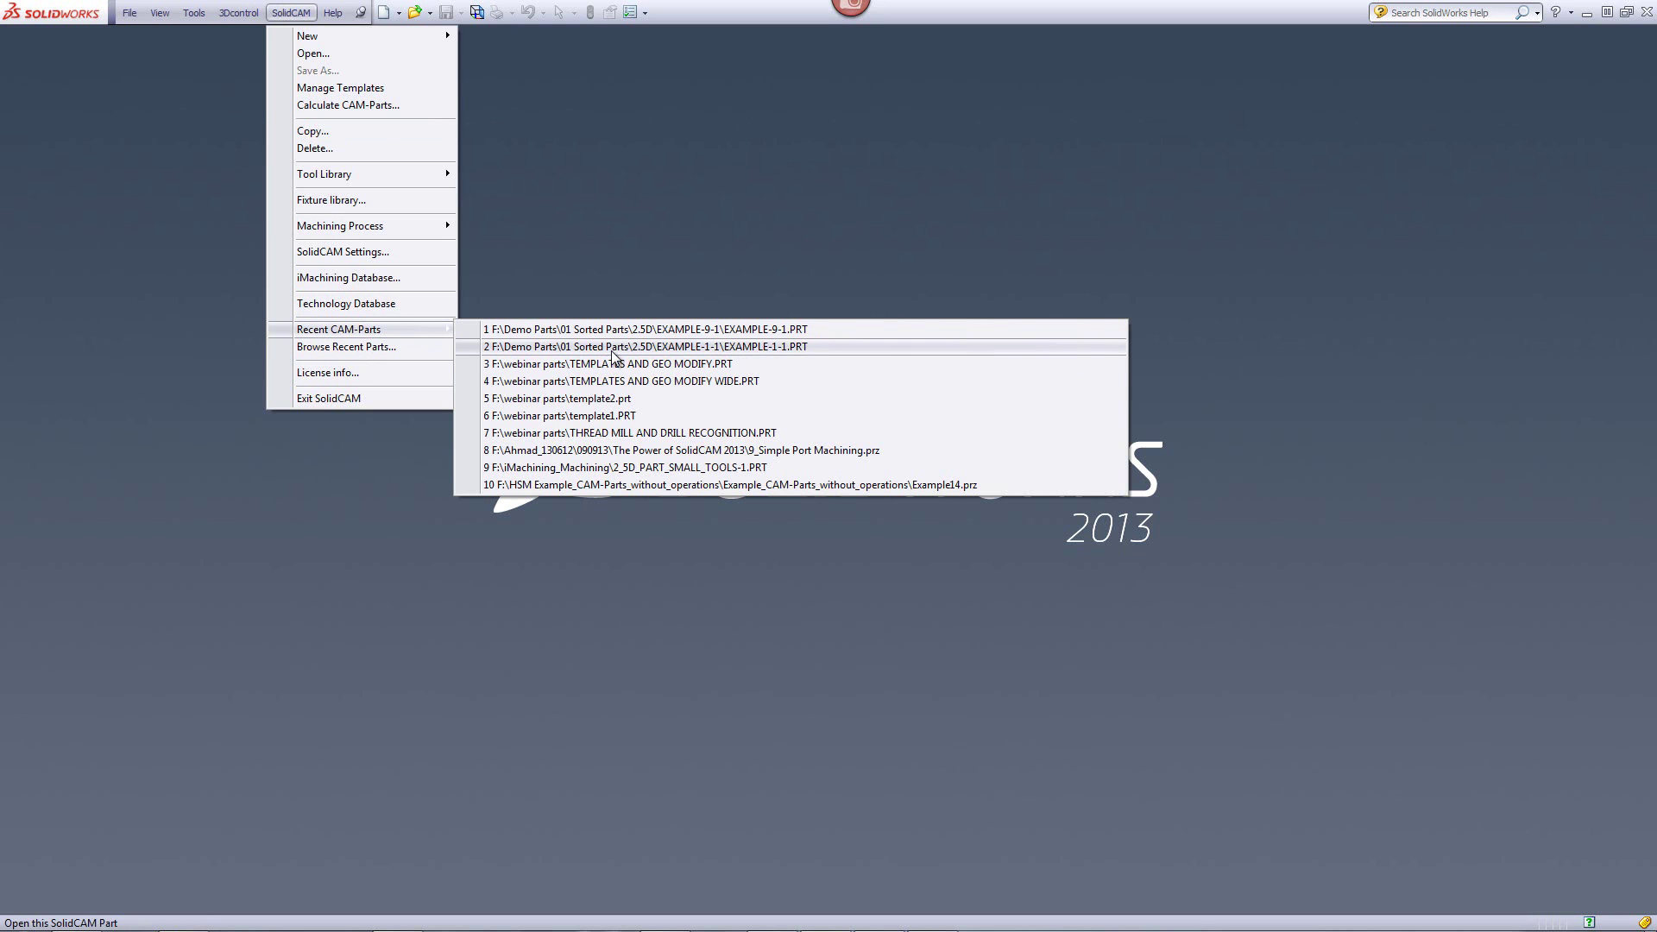
click(613, 349)
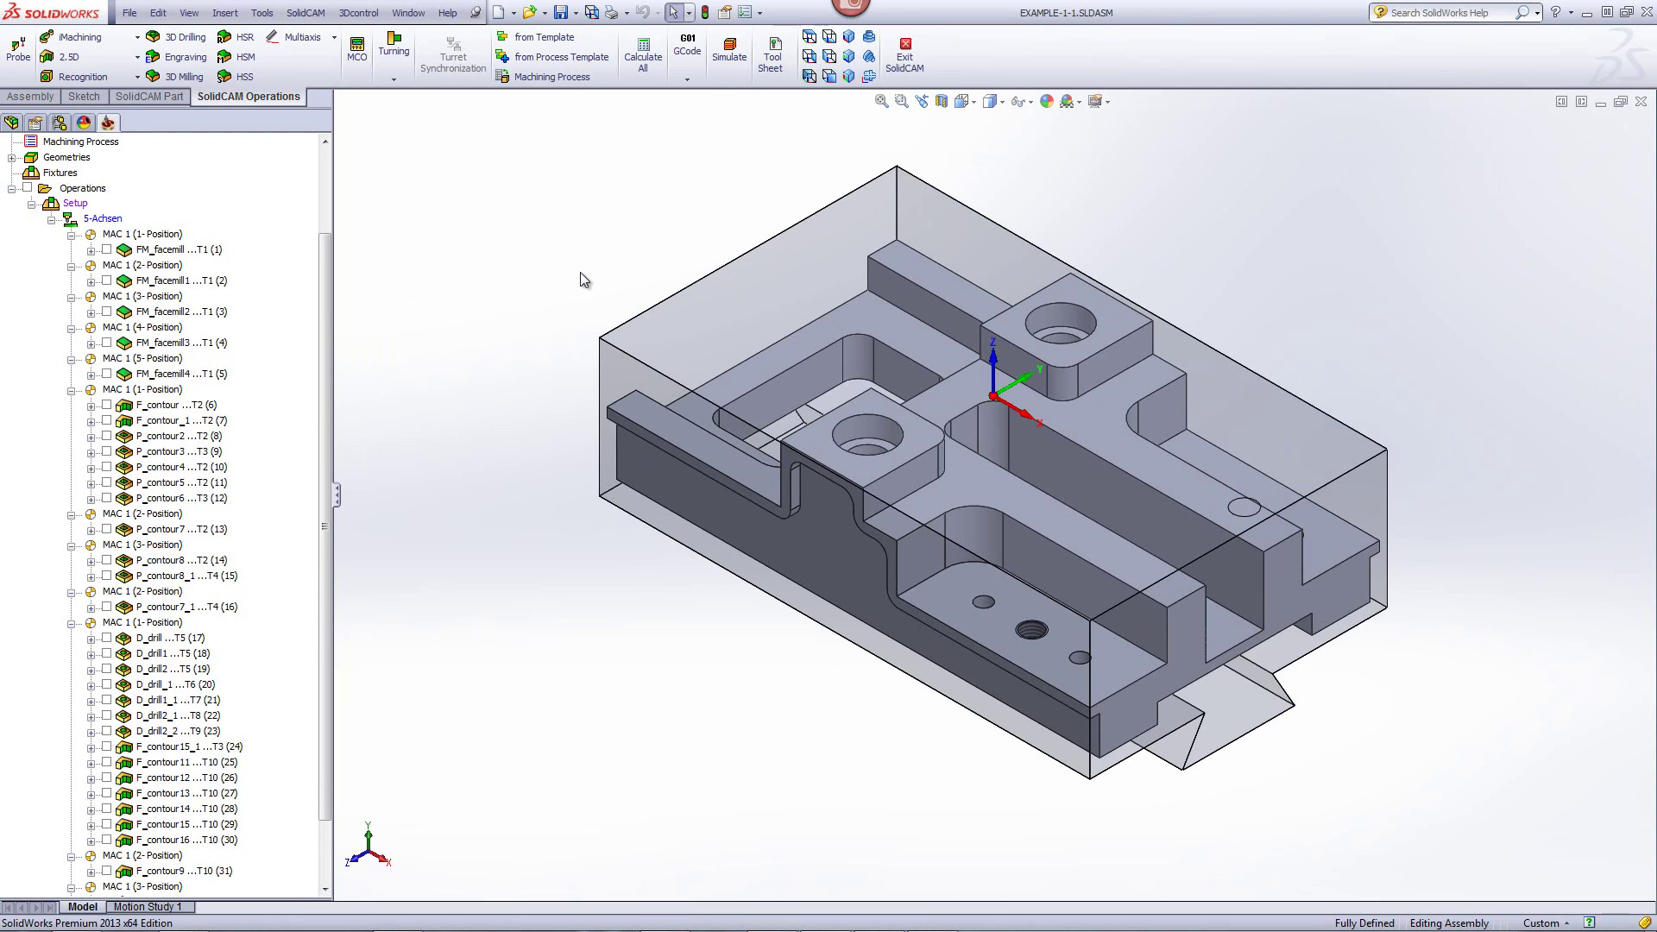
- Open EXAMPLE-1-1's FM_facemill operation for editing
click(646, 304)
click(832, 291)
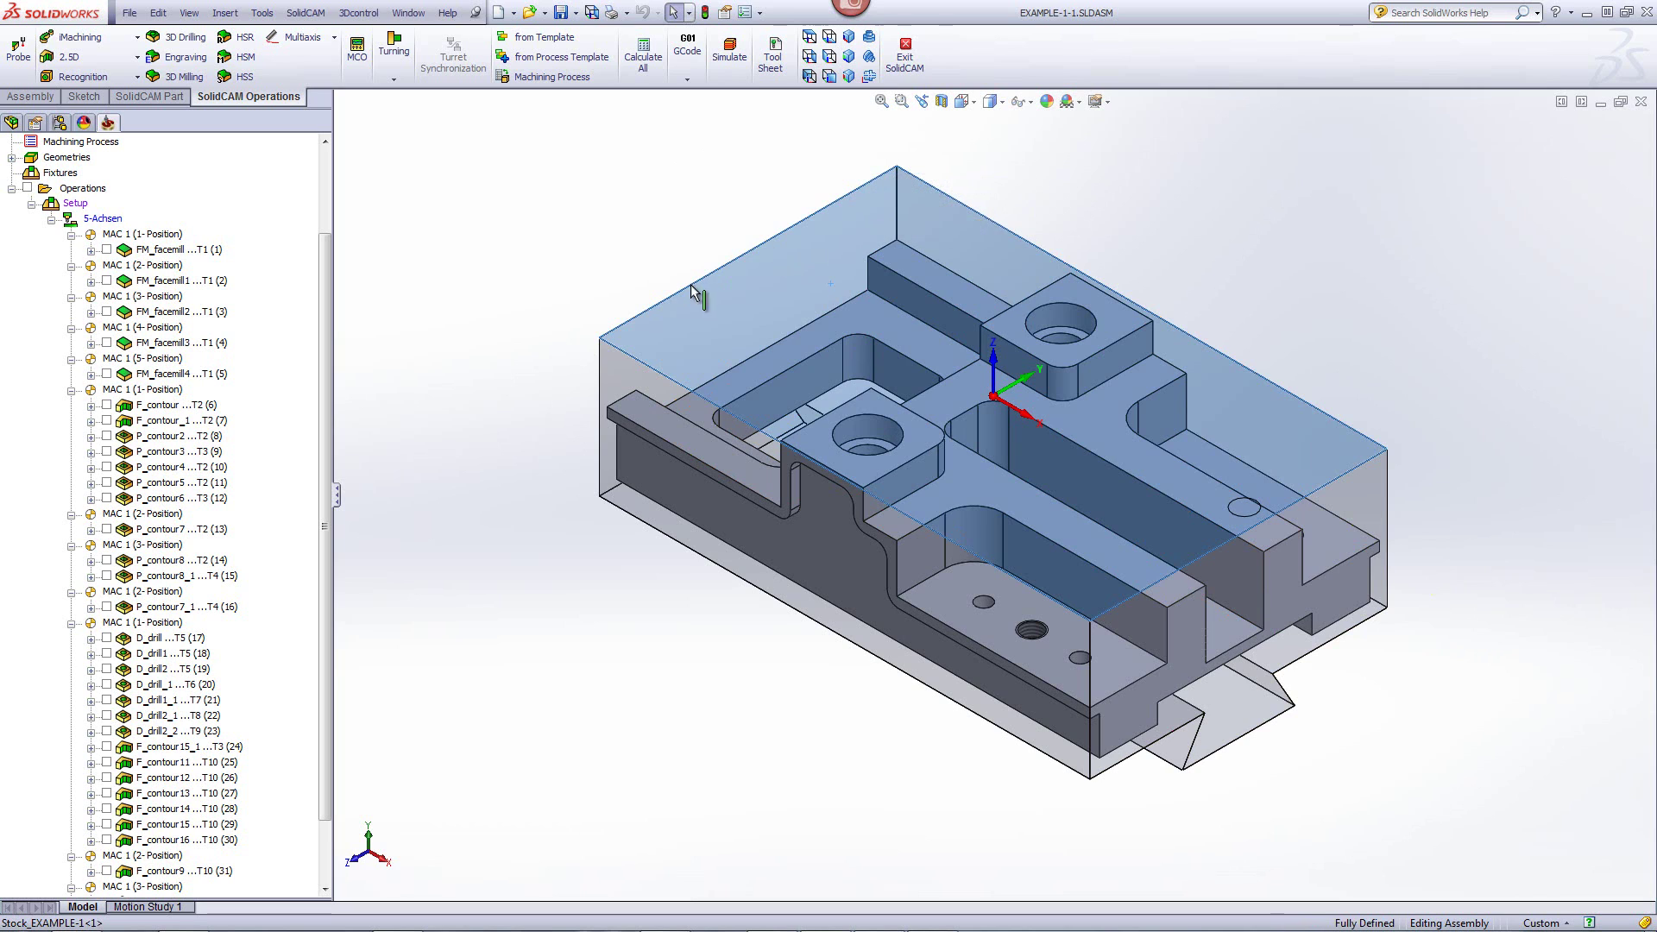
click(651, 225)
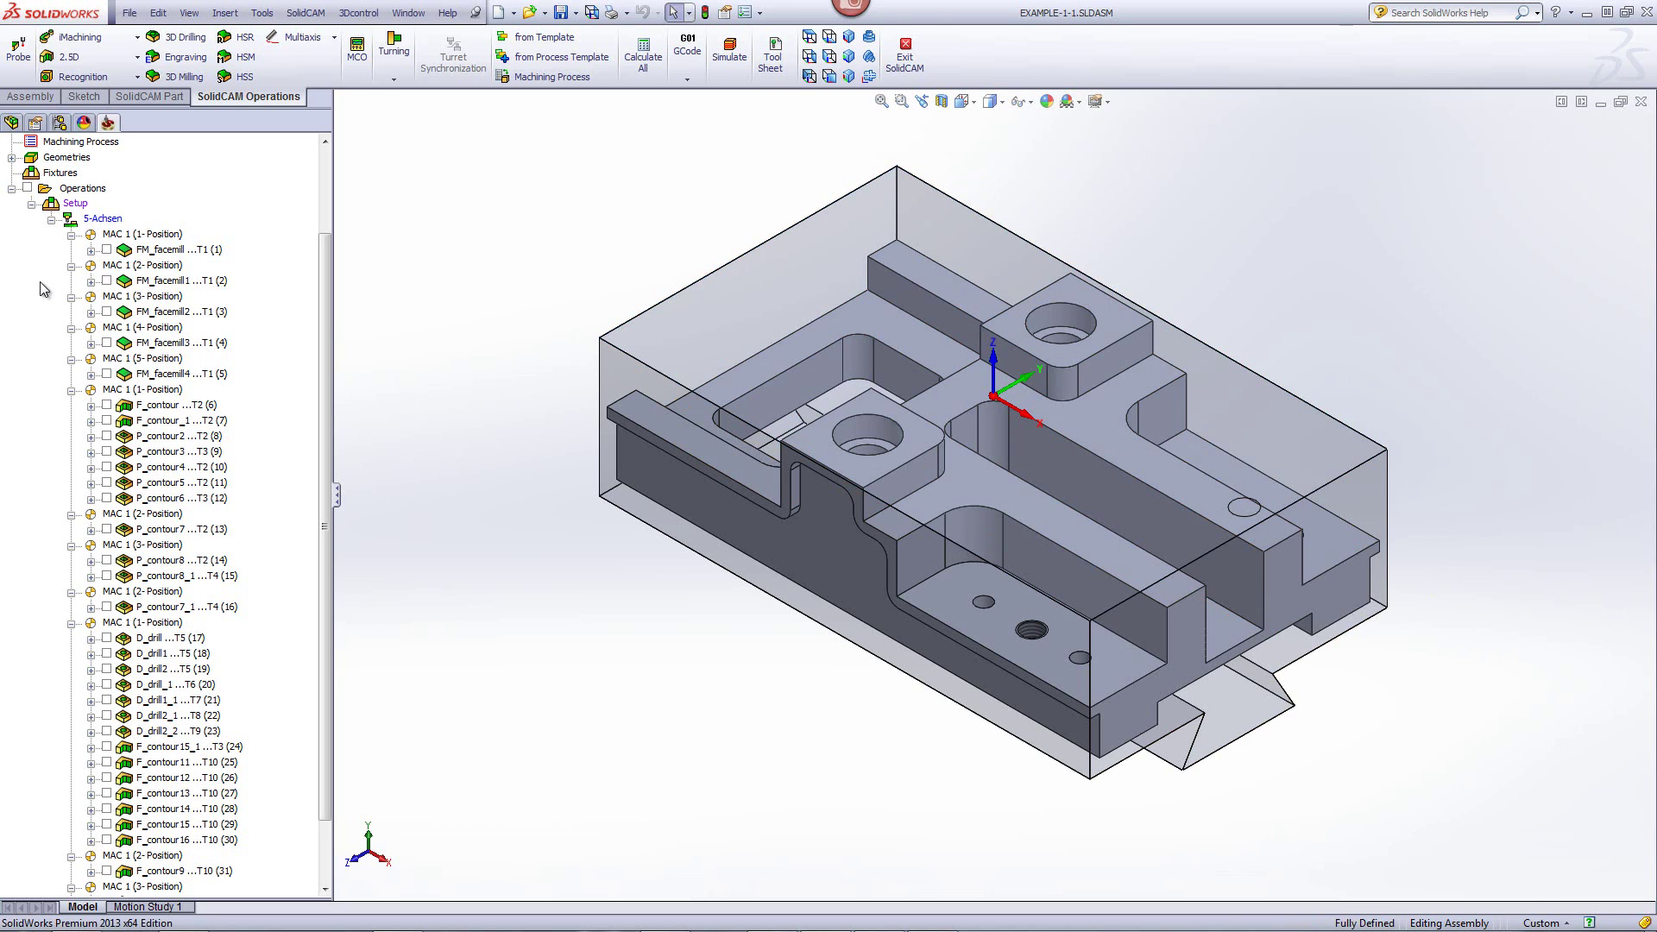
double_click(161, 252)
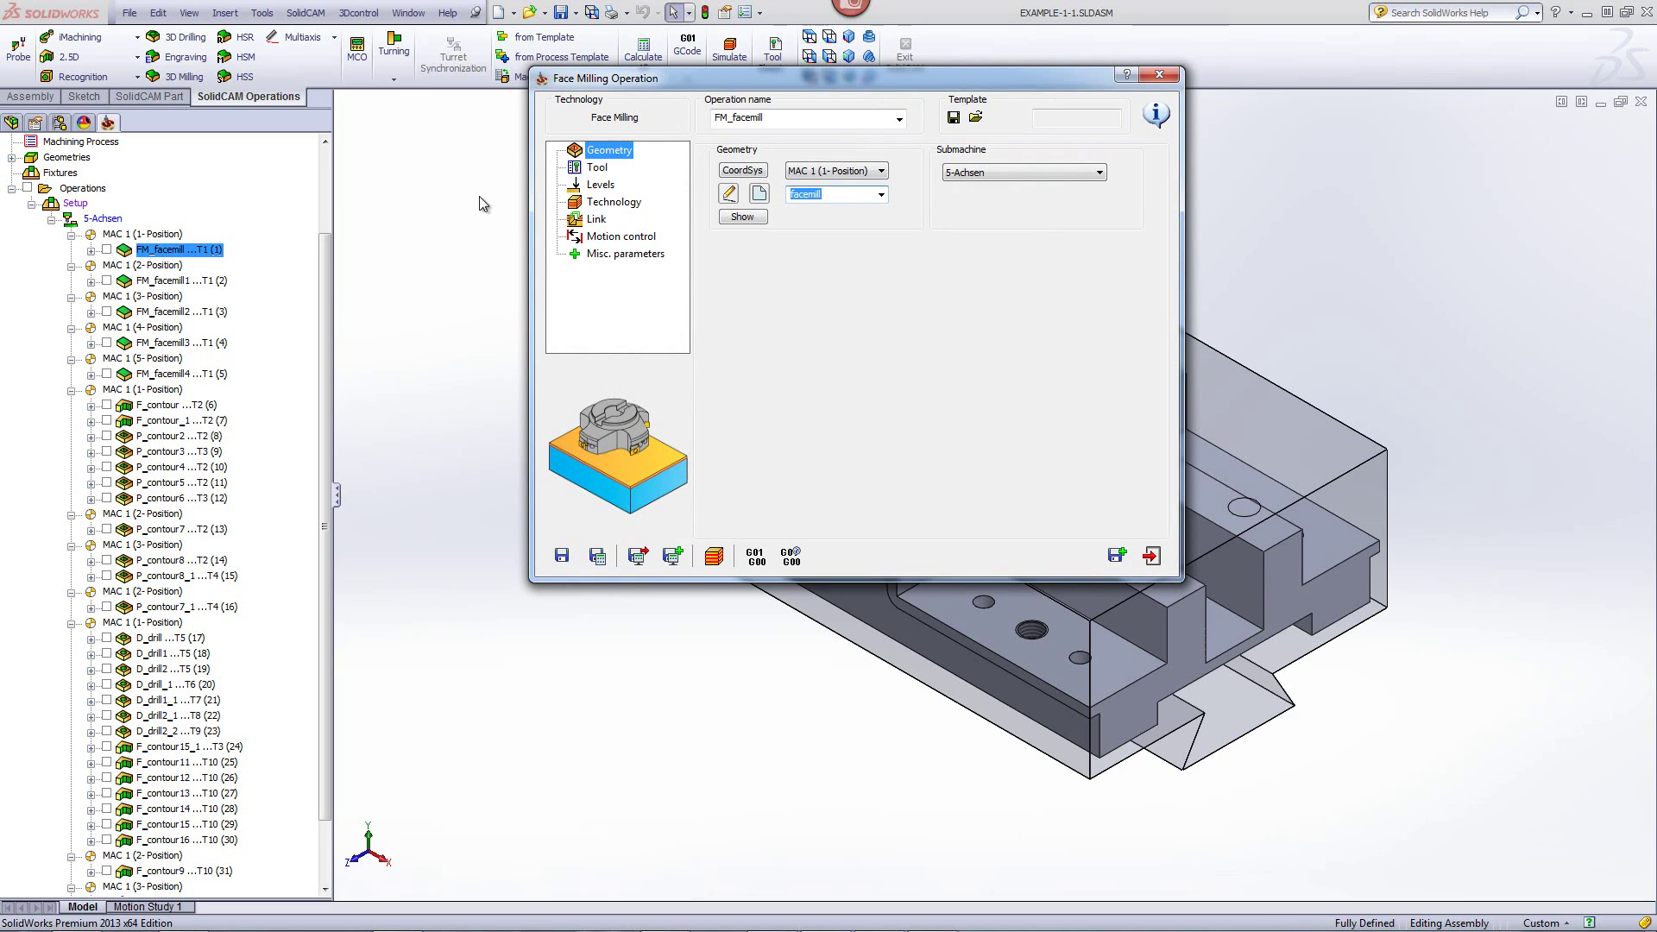
- Review EXAMPLE-1-1's FM_facemill tool, levels and technology, then start its simulation
click(604, 170)
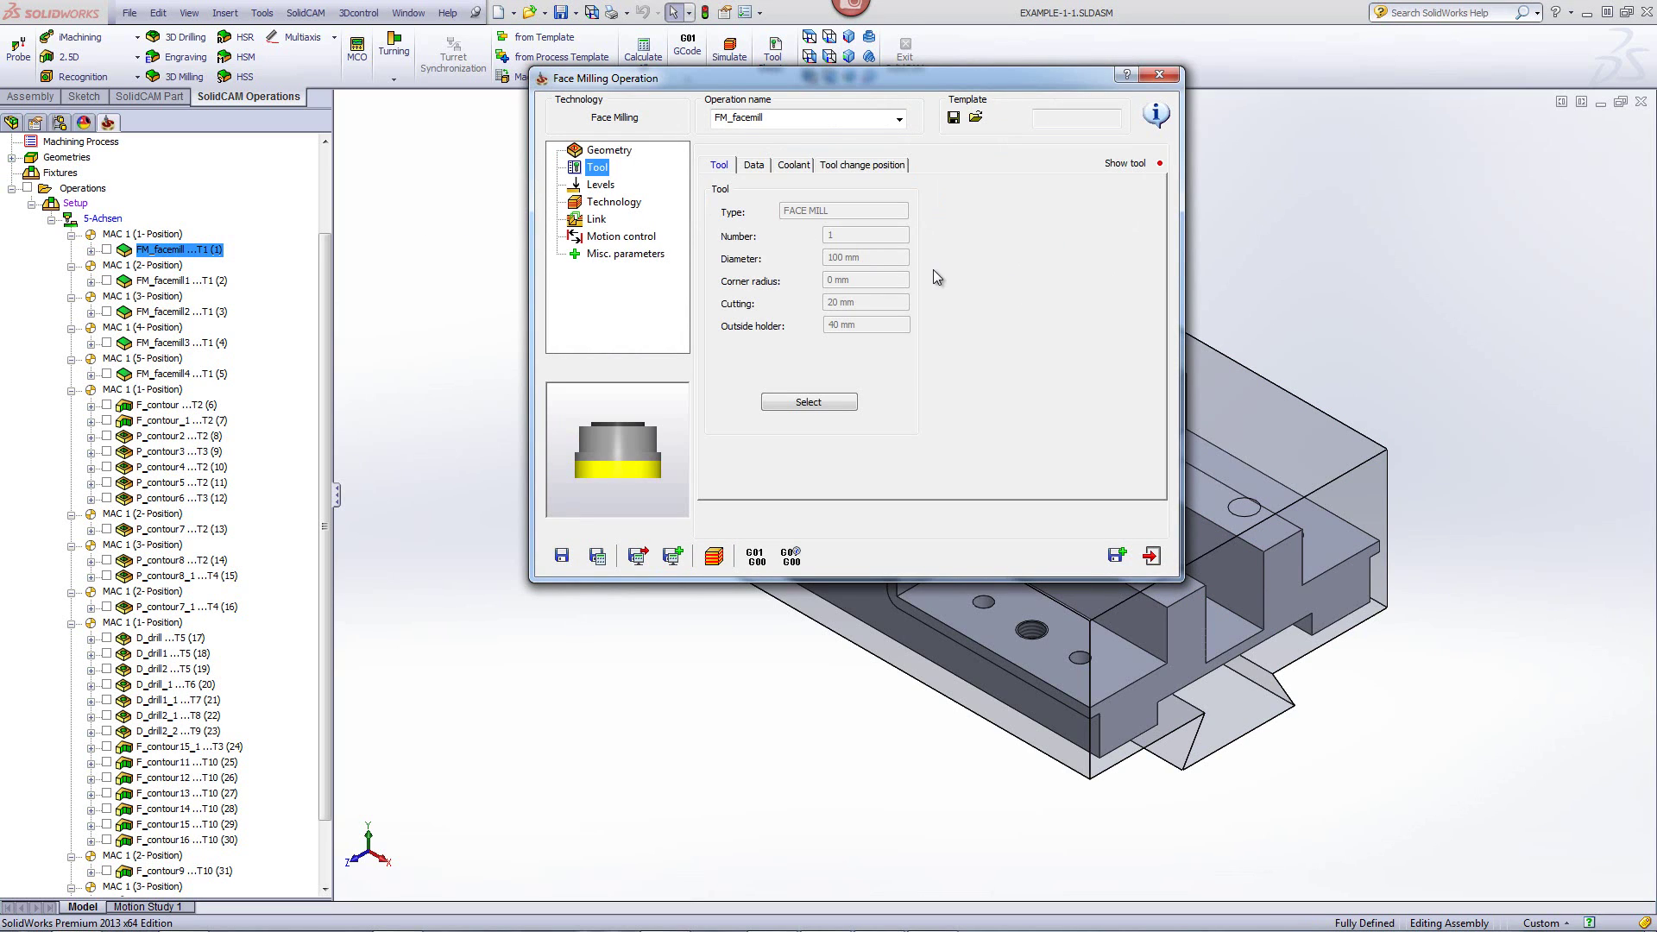
click(610, 188)
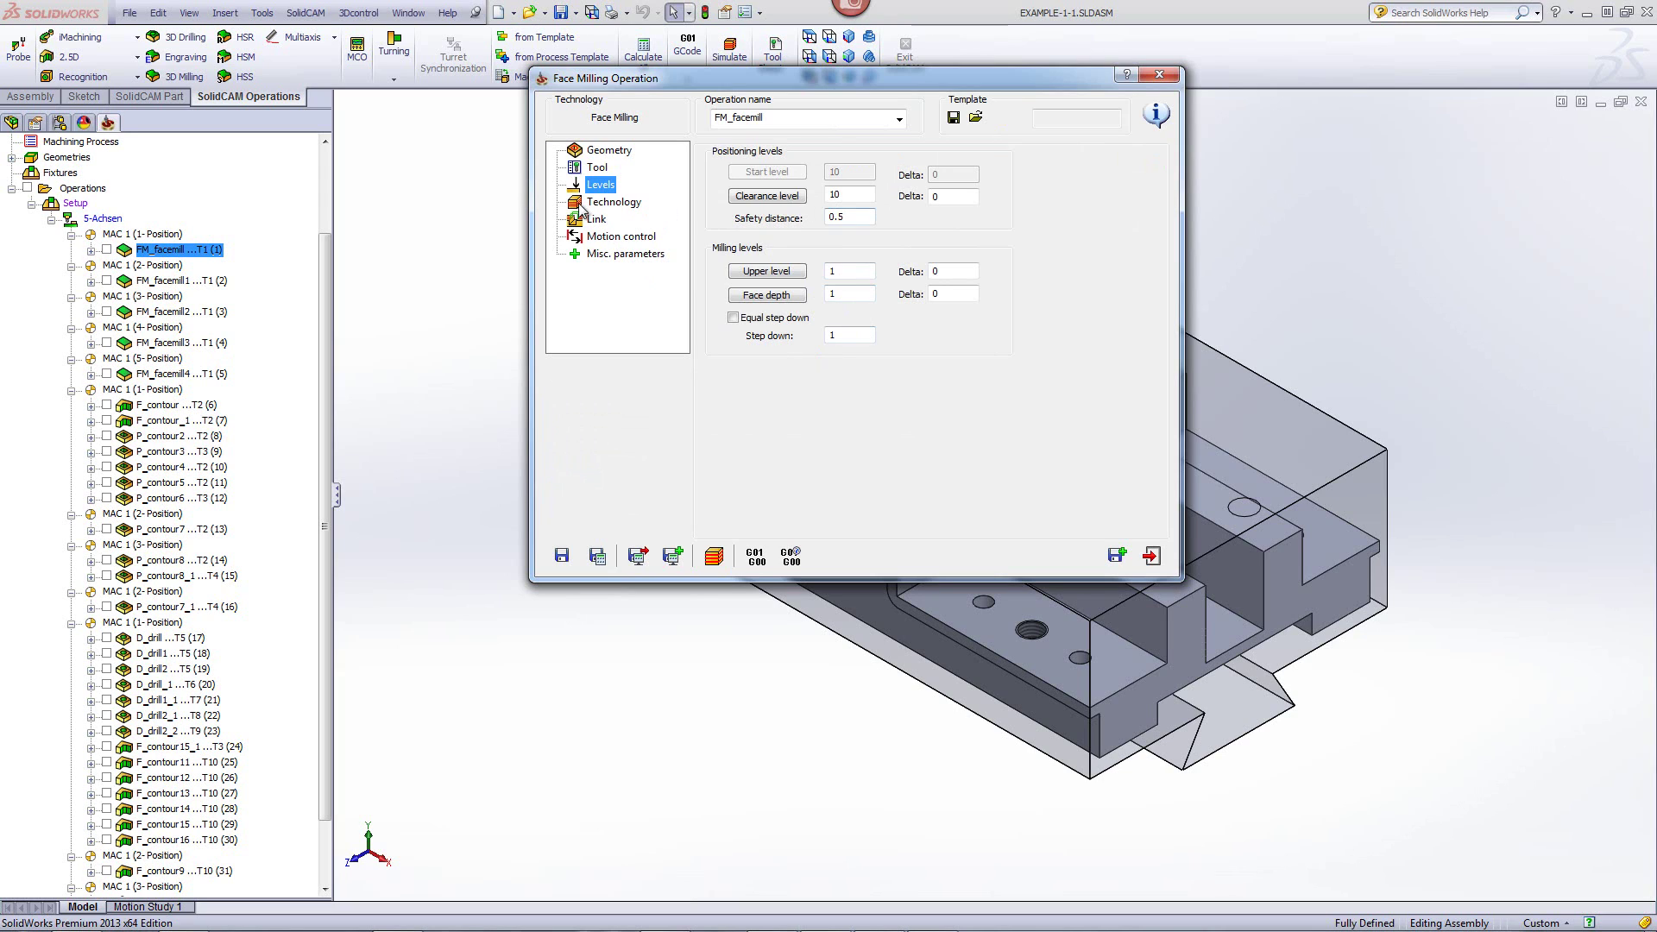
click(597, 203)
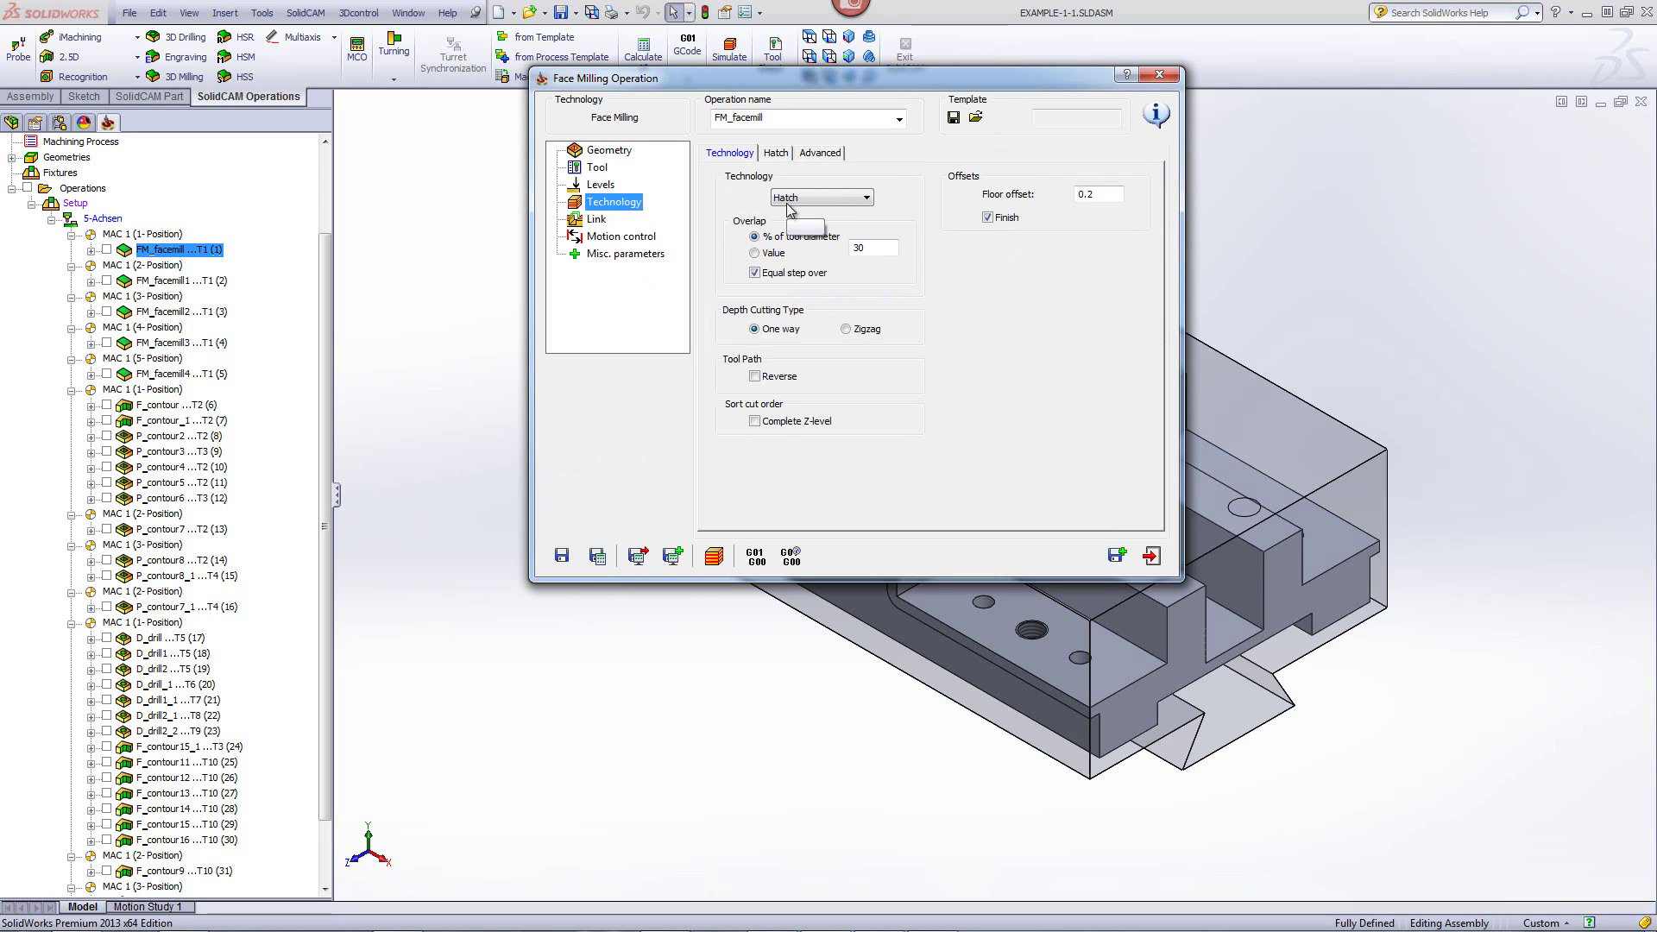
click(714, 556)
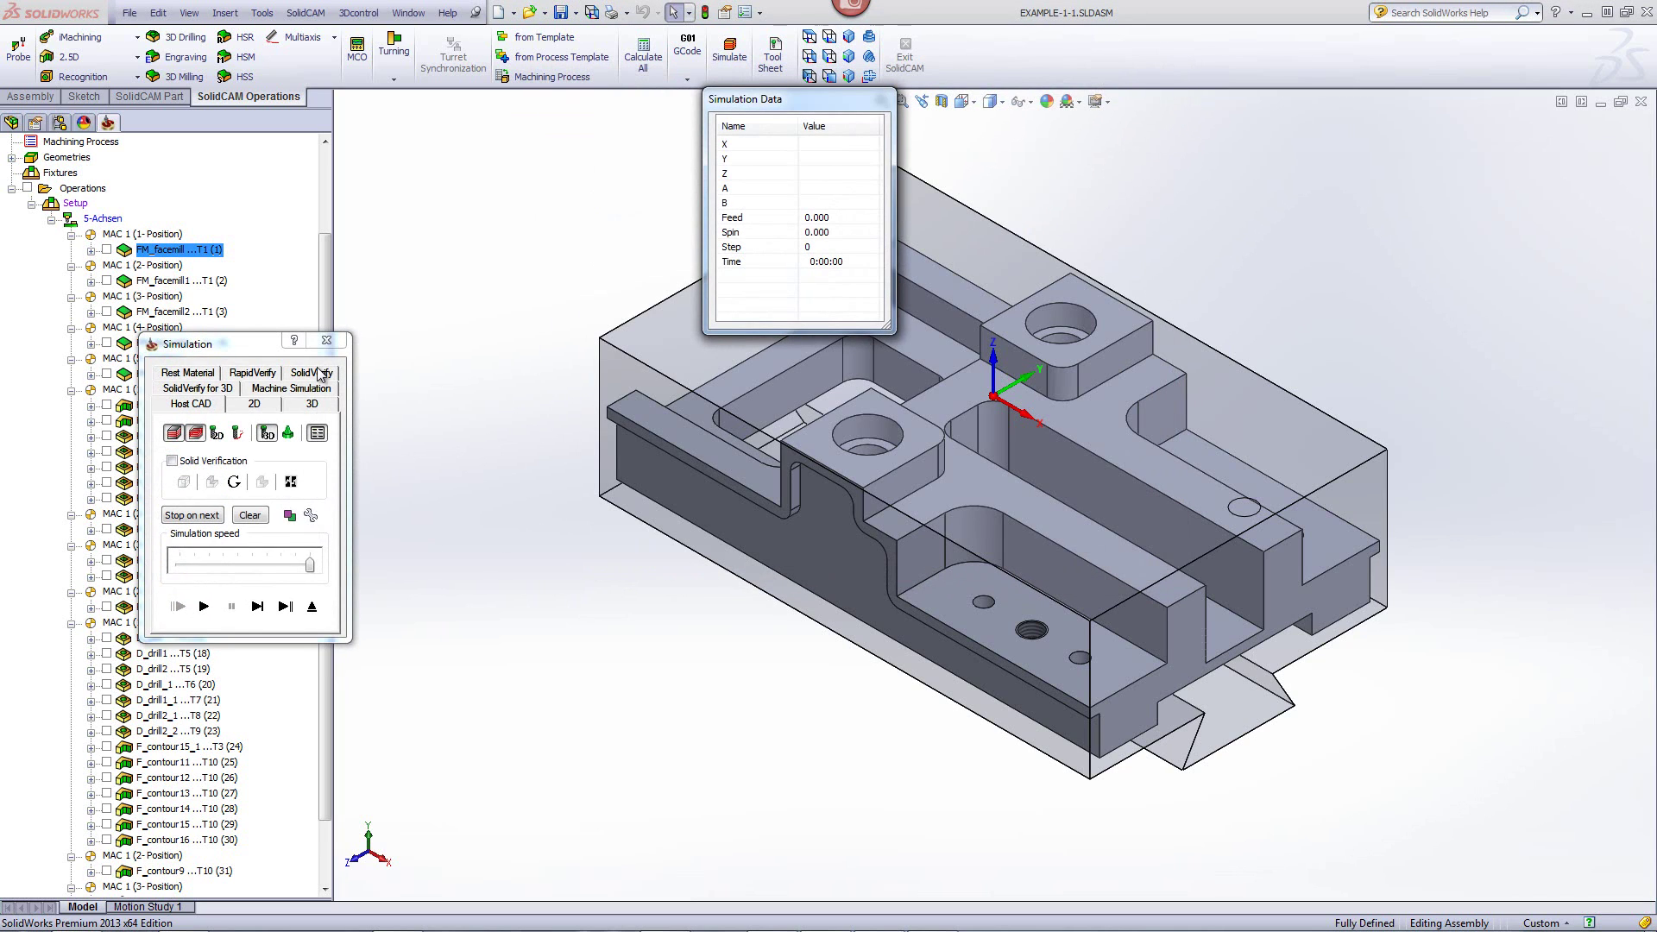
- Step through SolidVerify to confirm the stock's top face is milled, then exit simulation
click(320, 373)
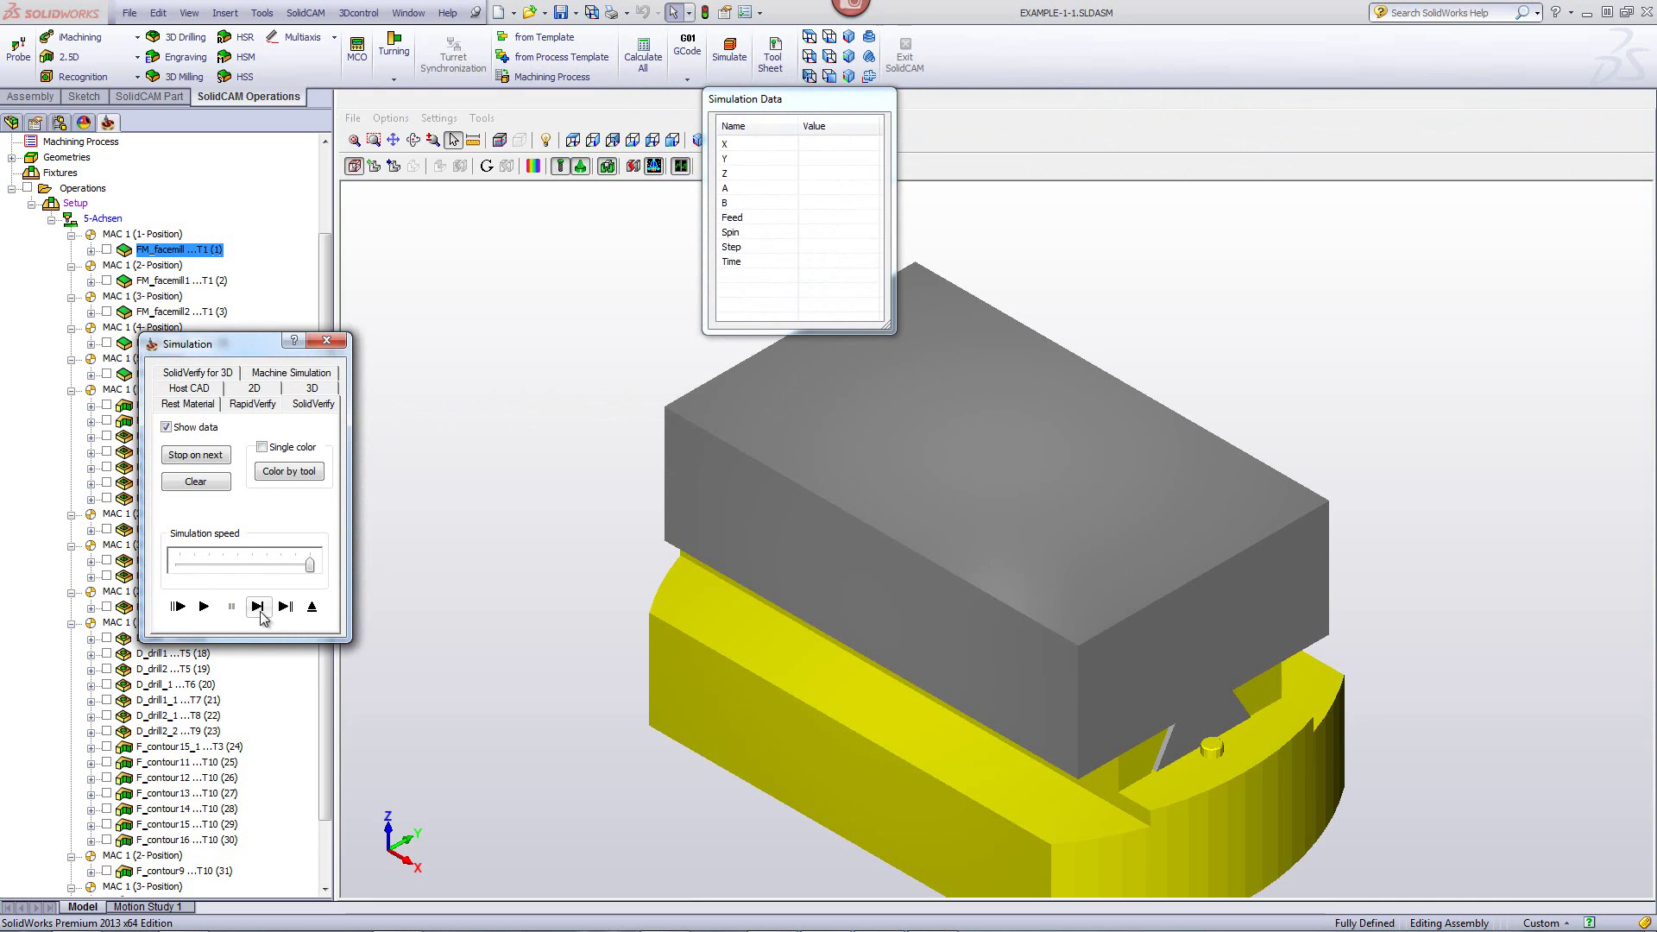
click(254, 607)
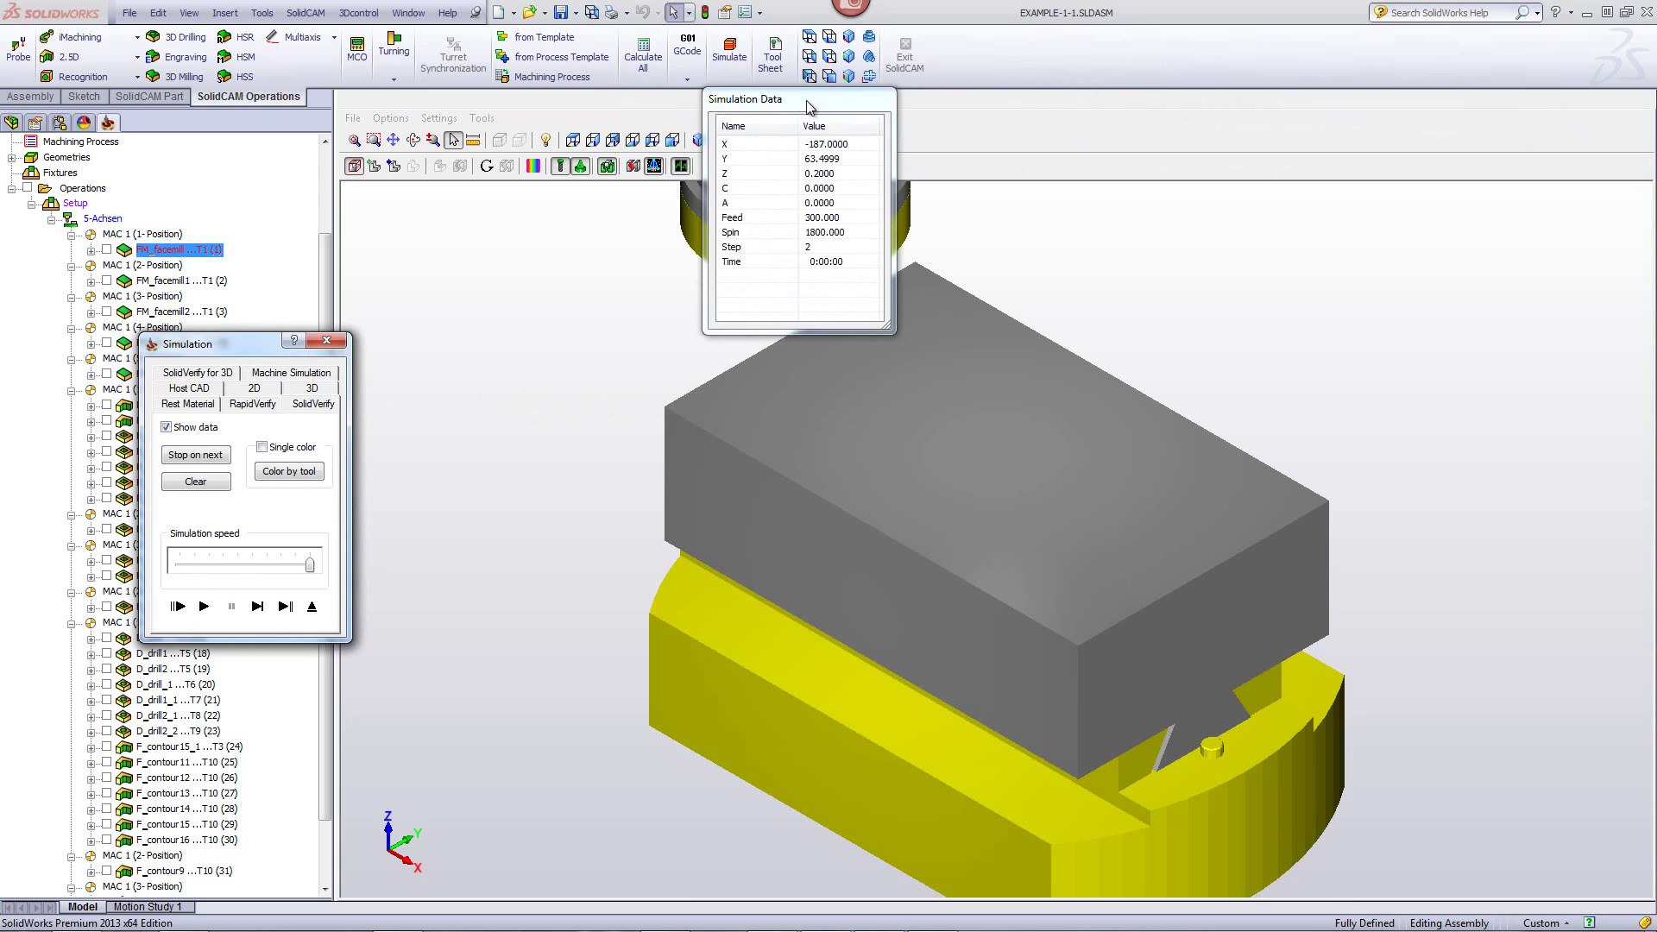
drag(774, 87, 490, 74)
click(300, 601)
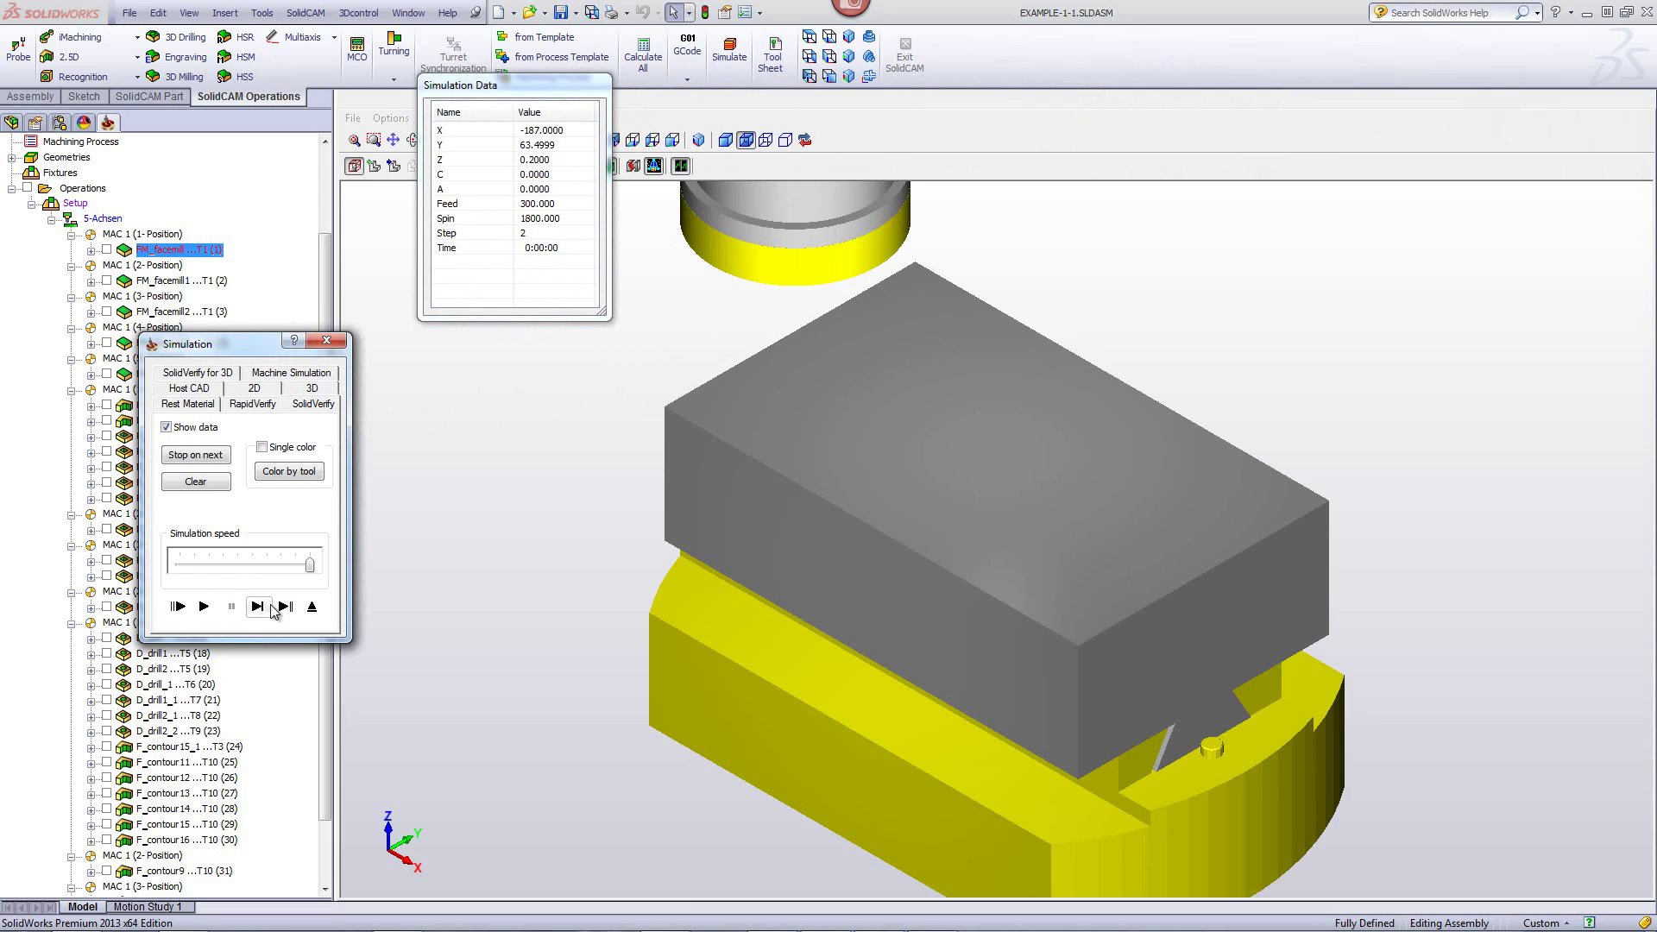
click(259, 607)
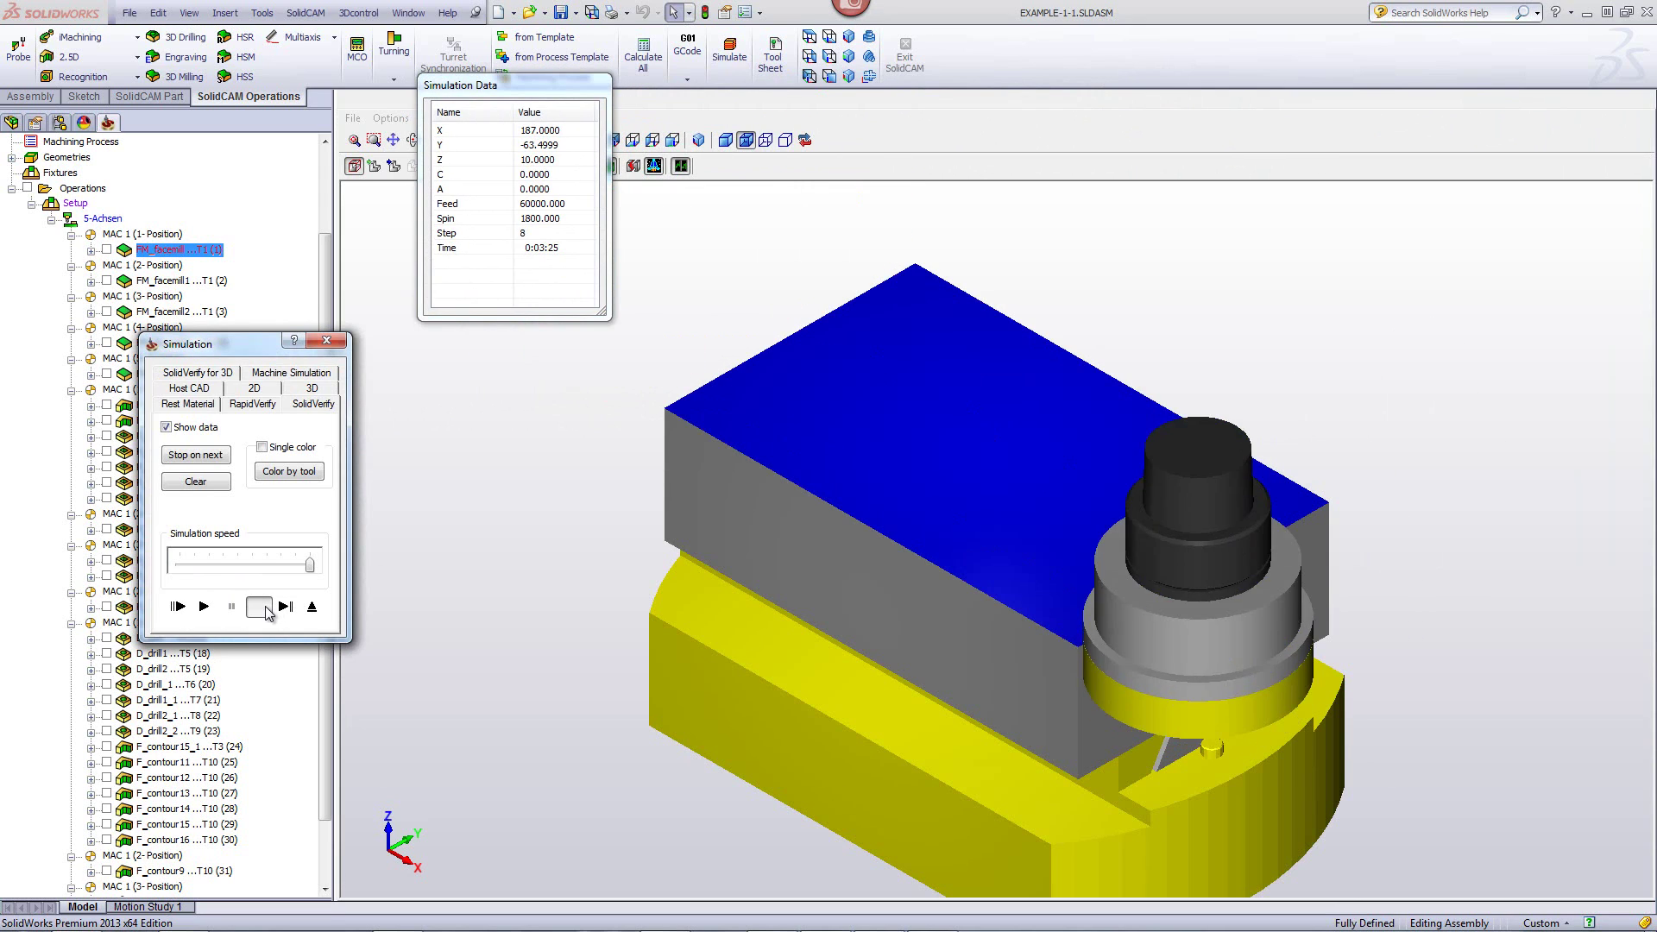
click(259, 607)
click(313, 607)
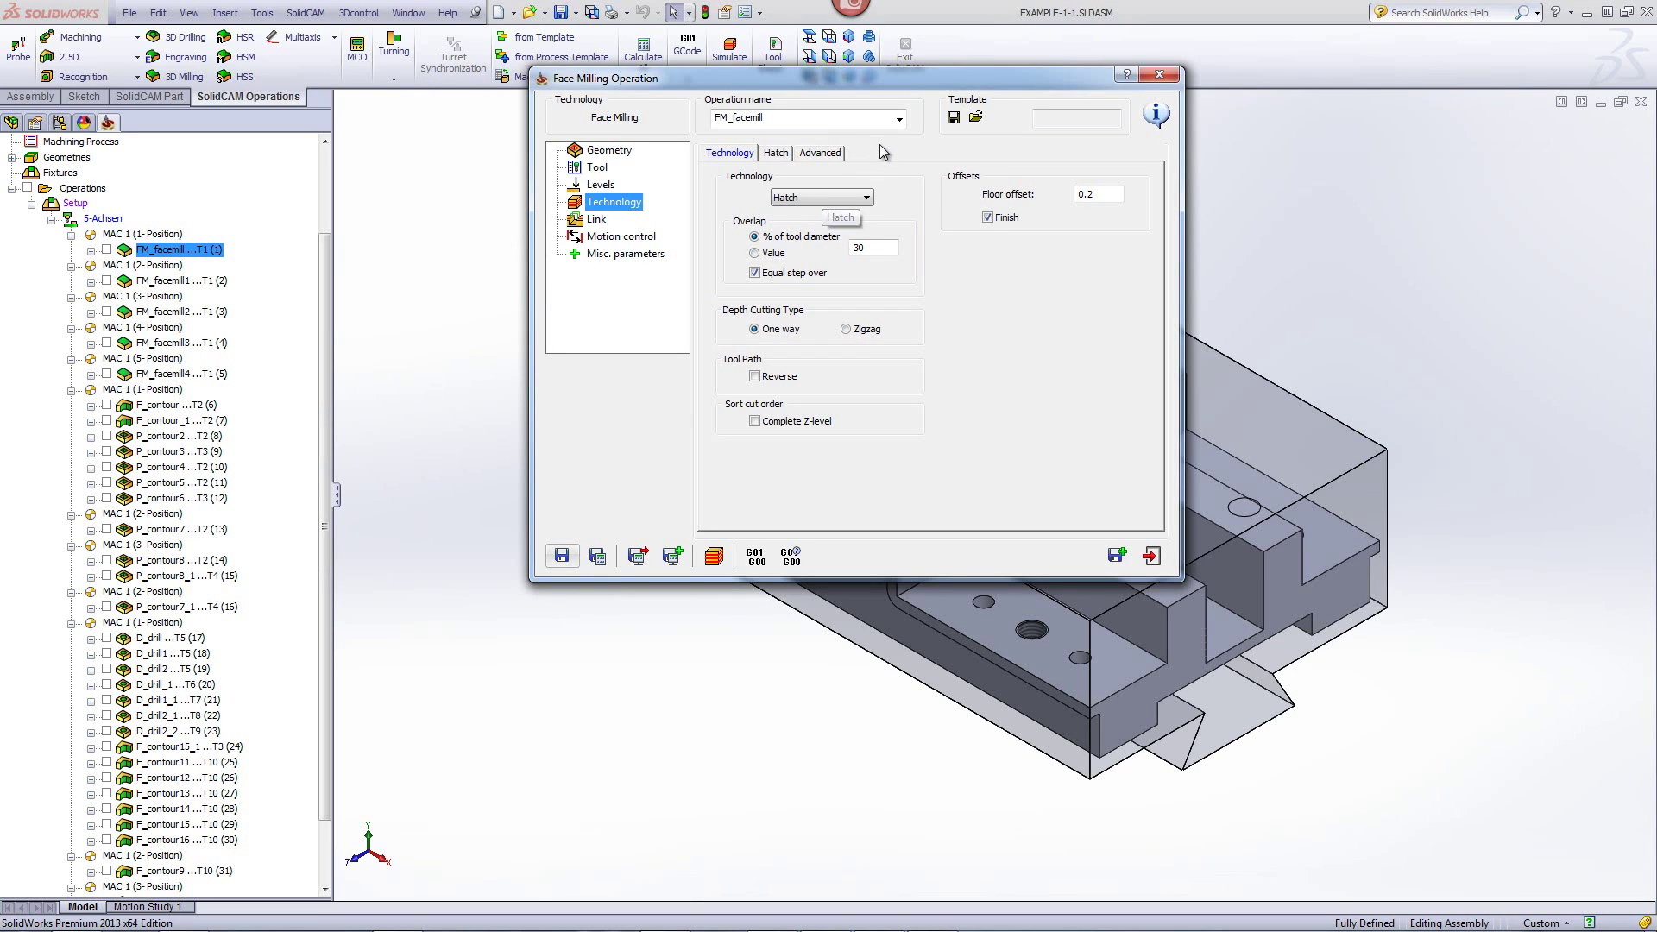
- Start a new template from 'fm one pass 125d' and rename it 'fm hatch 100d'
click(955, 118)
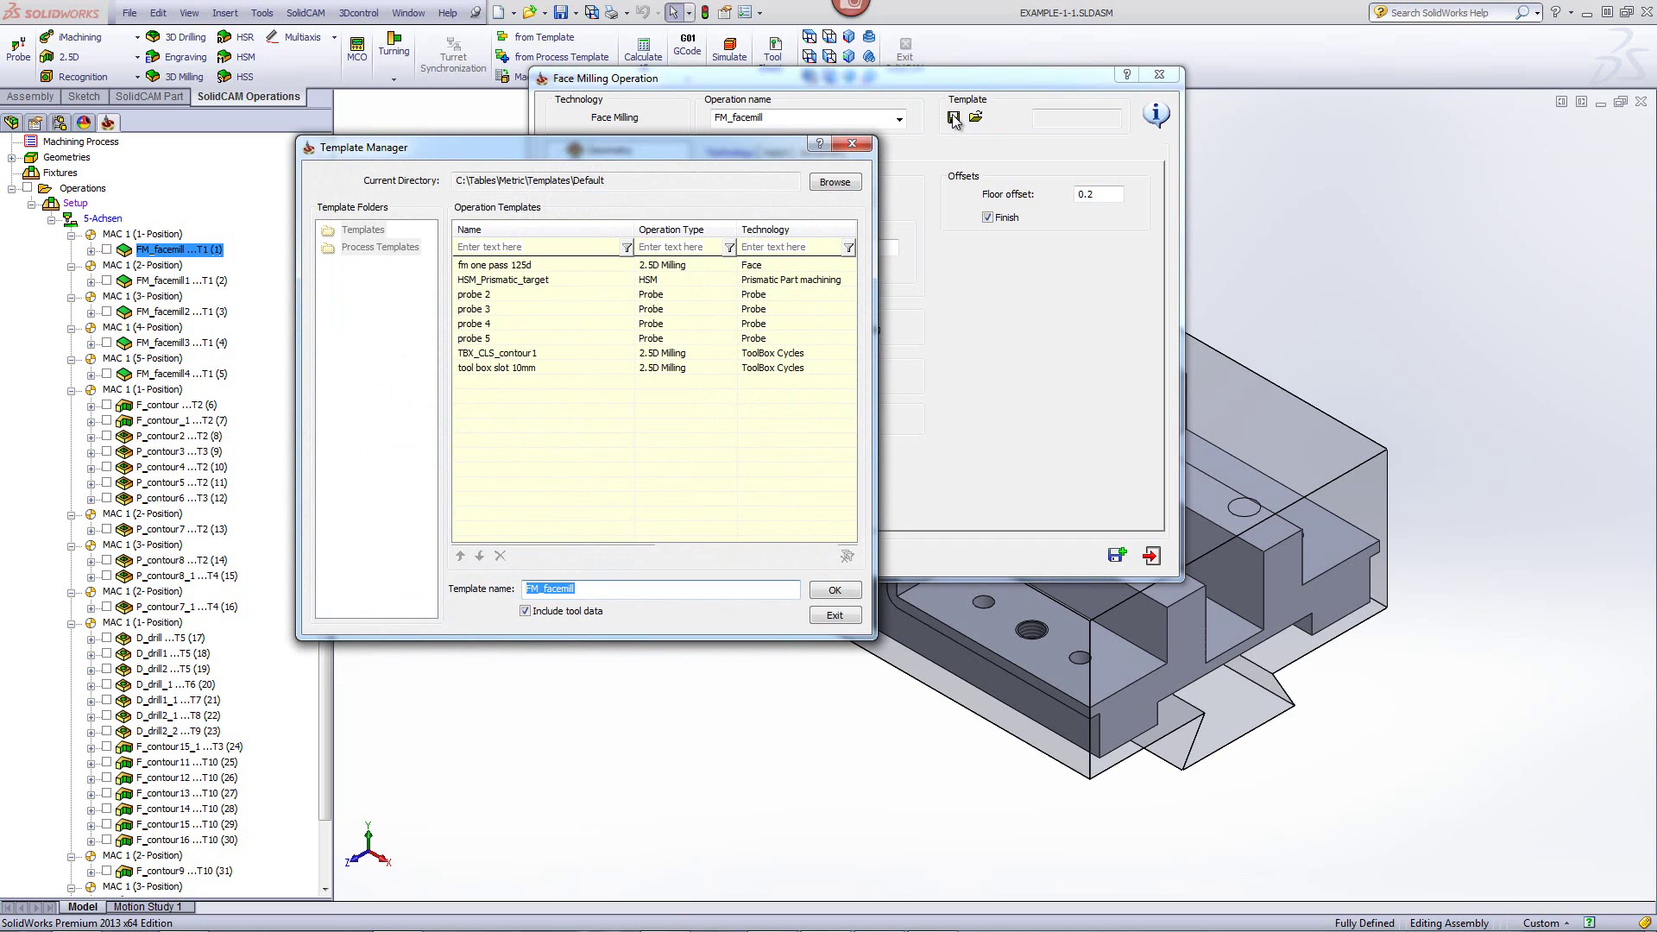
click(507, 268)
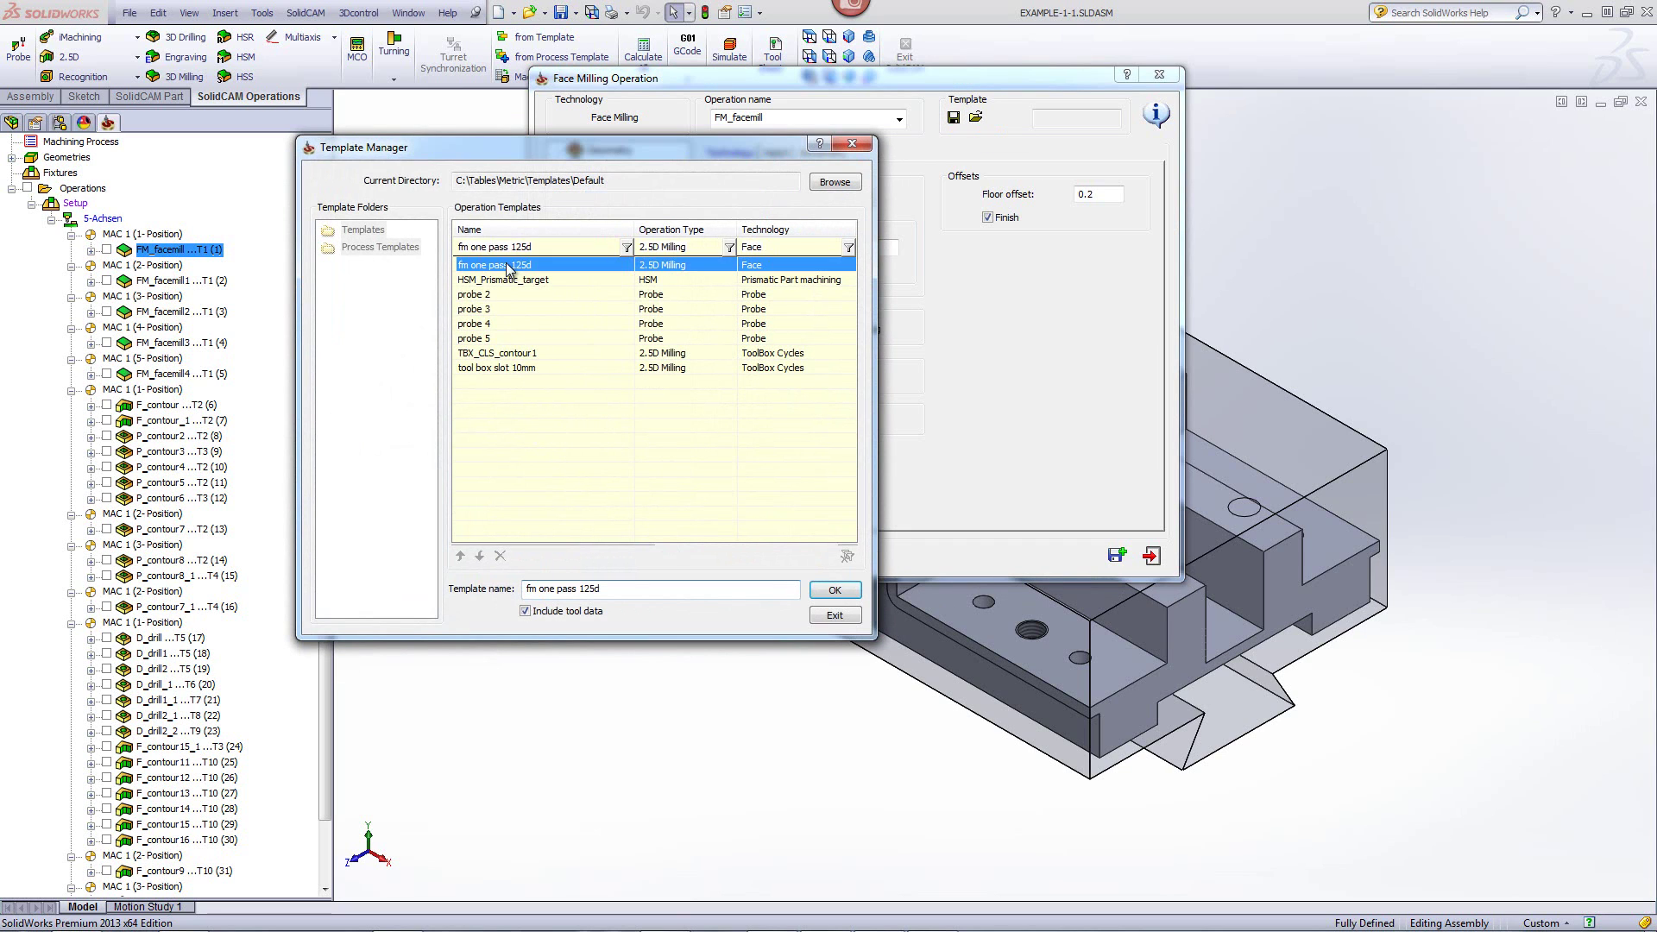
triple_click(596, 592)
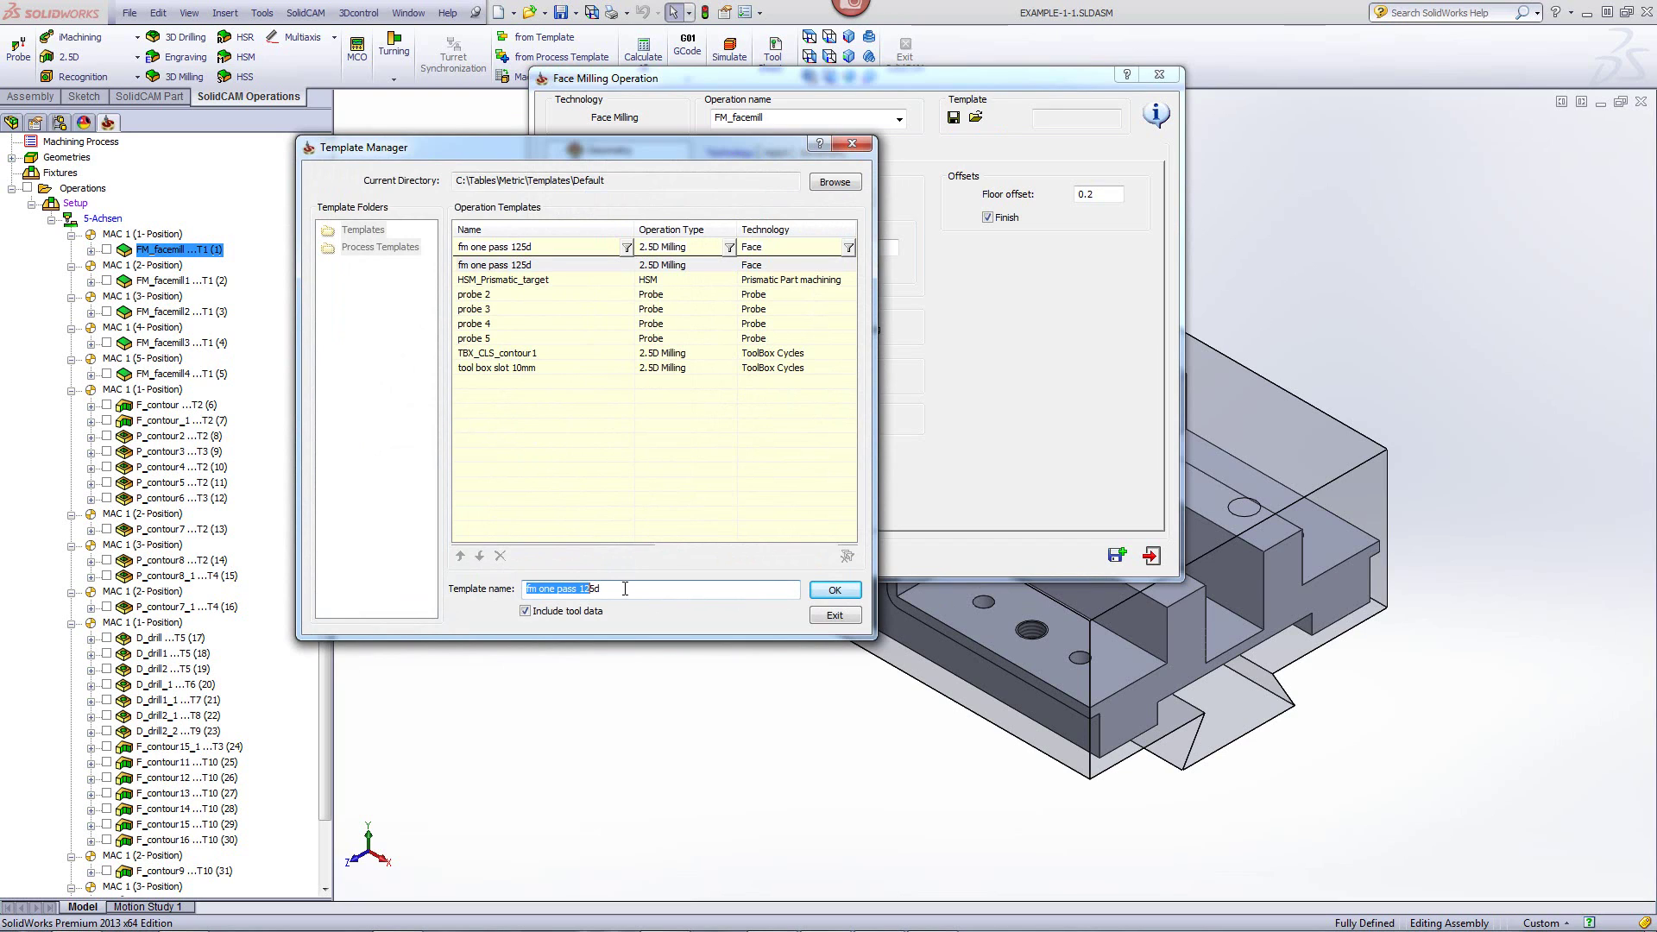
drag(596, 593, 539, 605)
text(hatc)
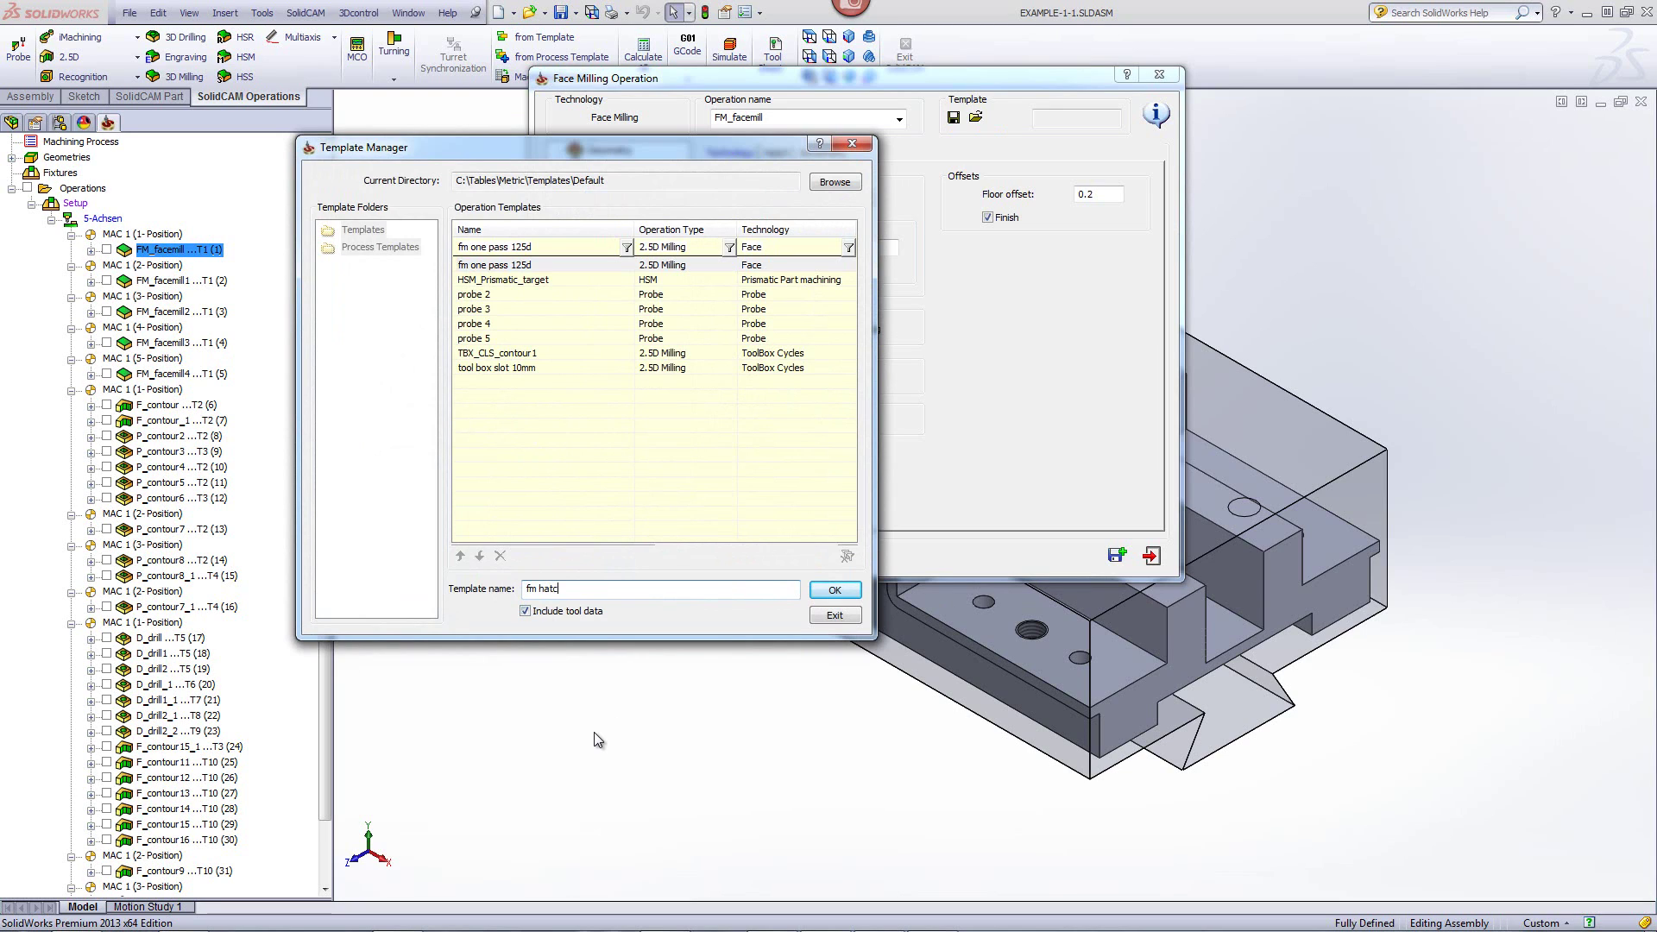
text(h 100)
text(ds)
key(BackSpace)
- Save the 'fm hatch 100d' template, close the operation, and open TEMPLATES AND GEO MODIFY
click(831, 594)
click(1150, 554)
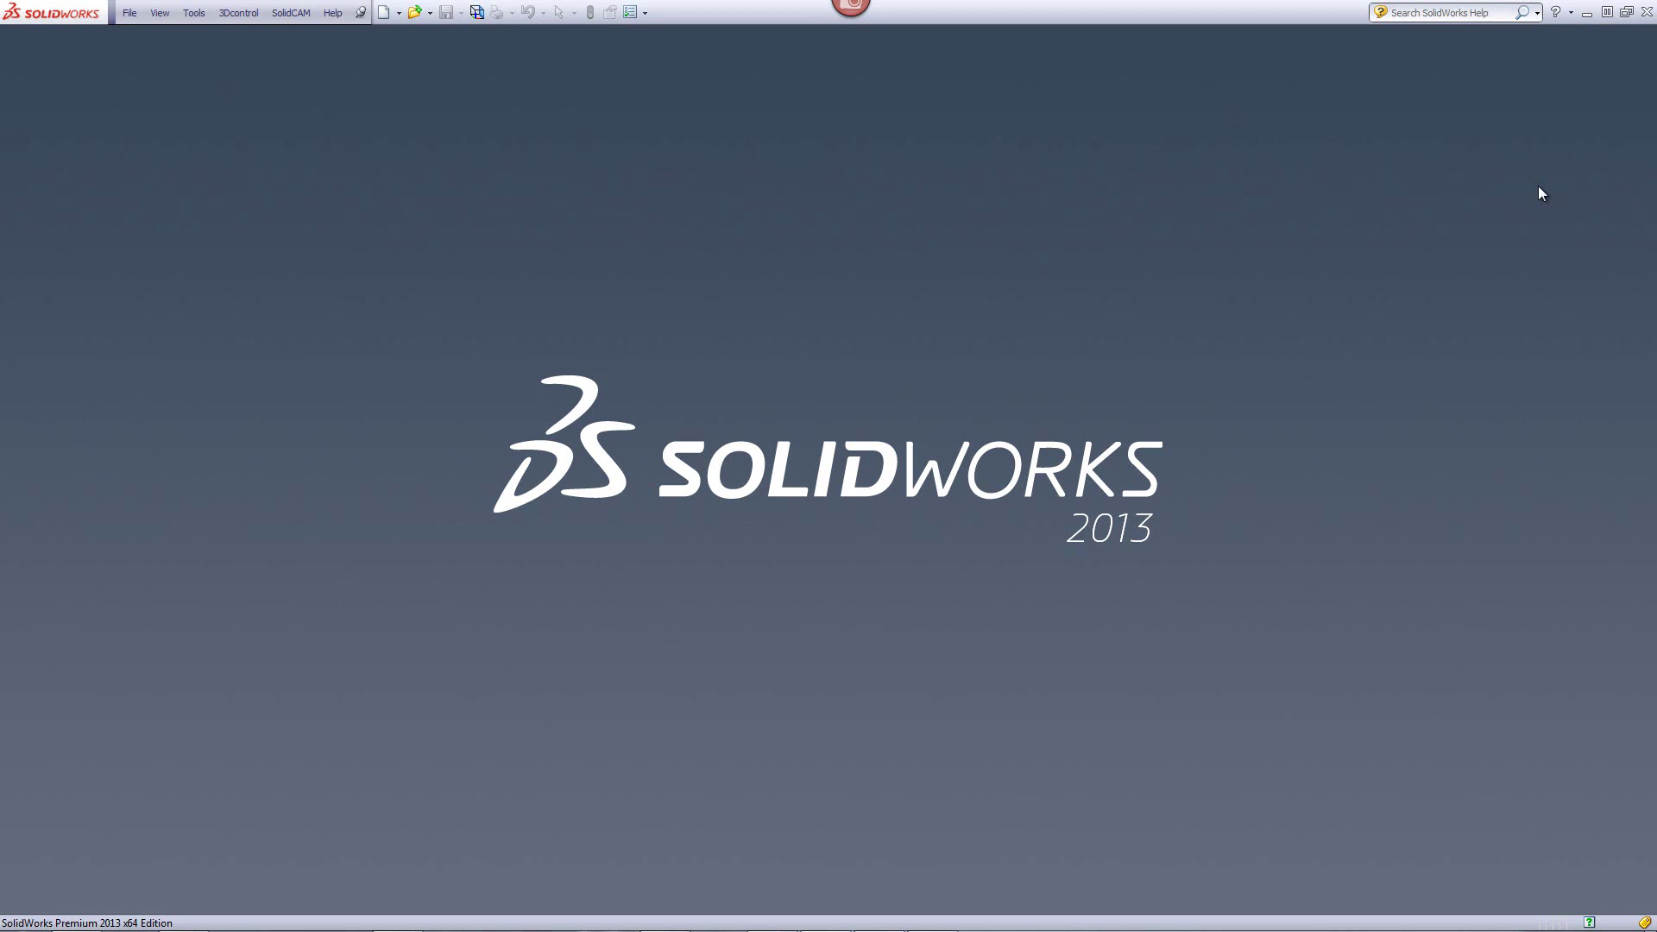
click(290, 12)
mouse_move(338, 328)
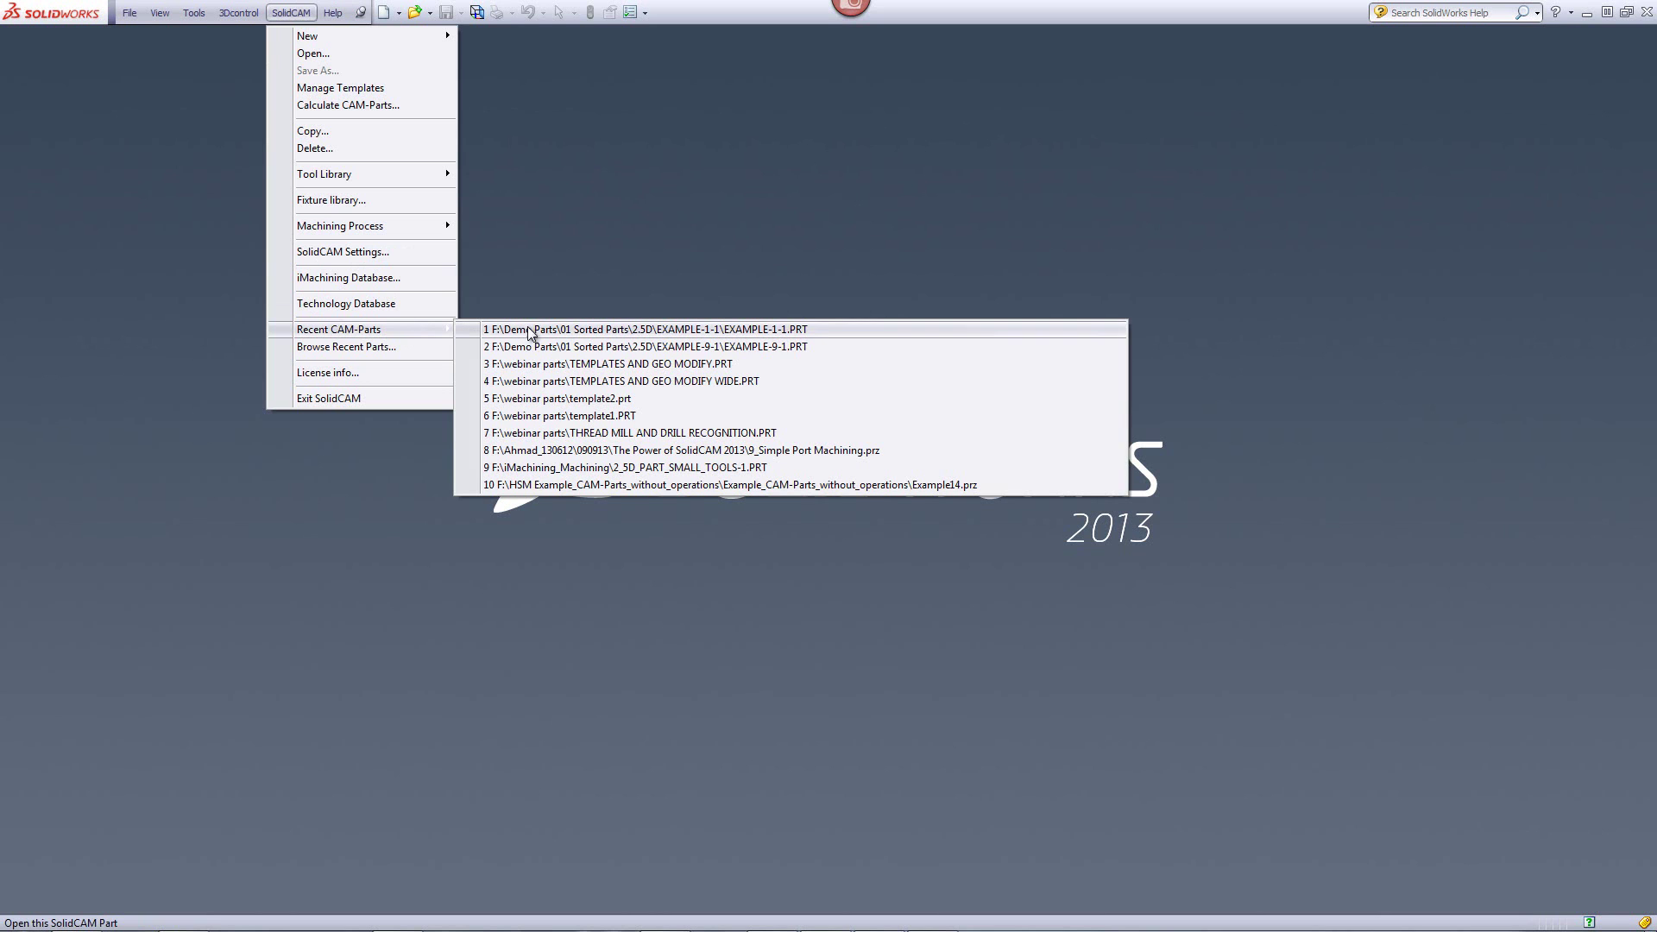
click(656, 364)
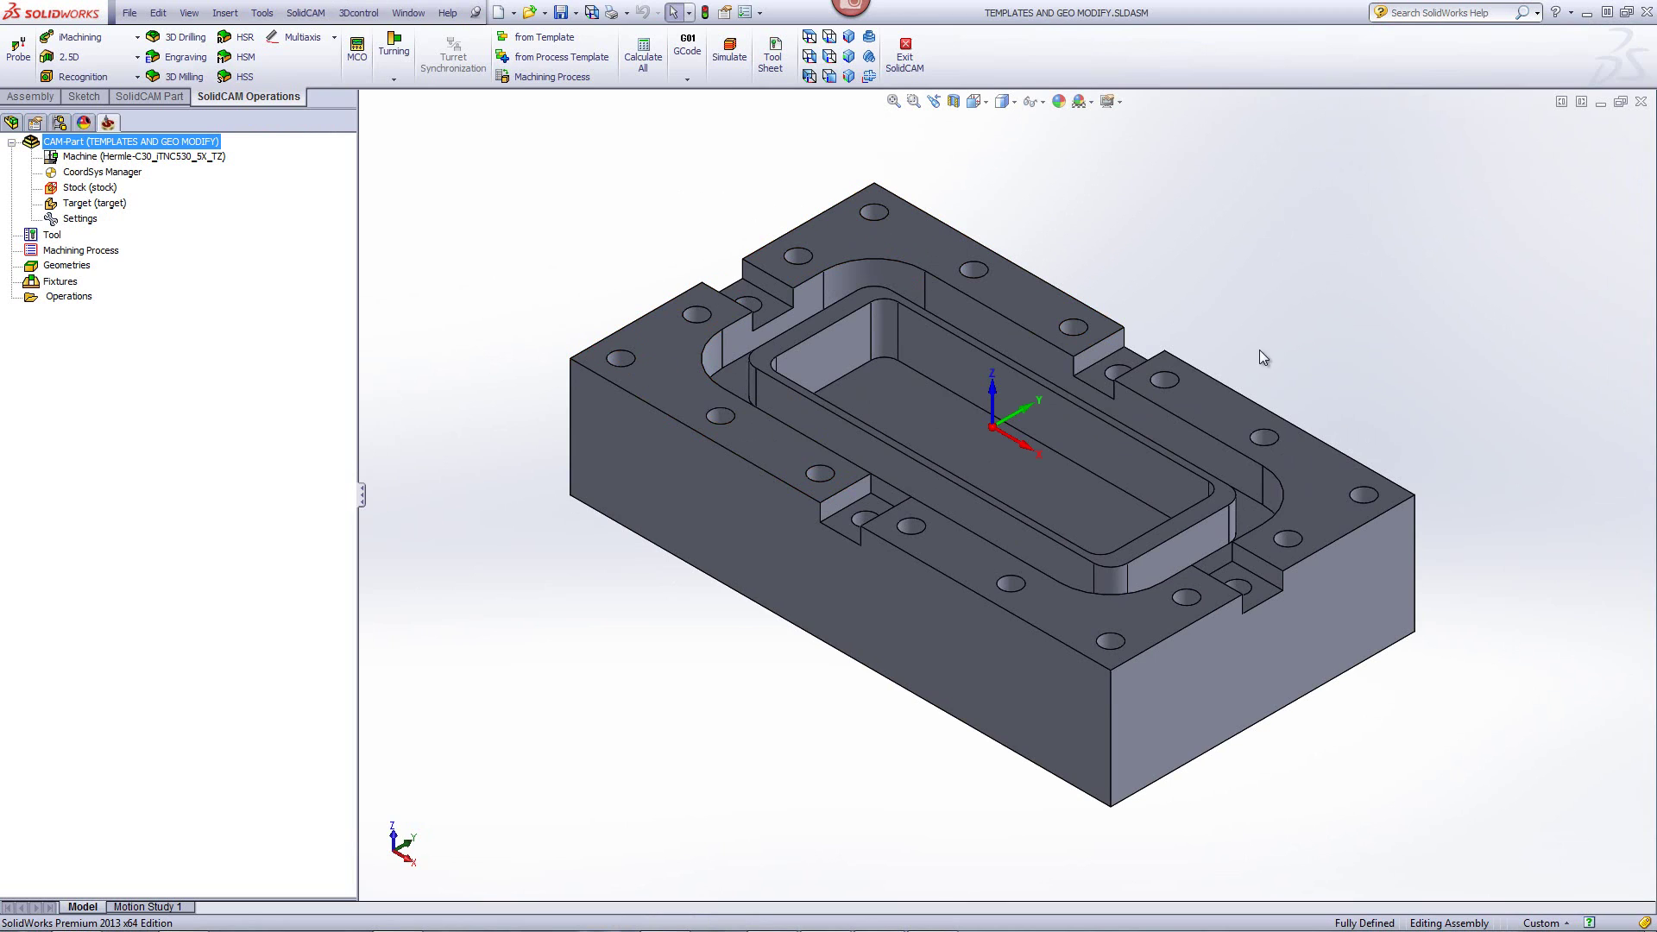
- Back in the CAM part tree, start a new 2.5D Face operation on the plate
click(61, 123)
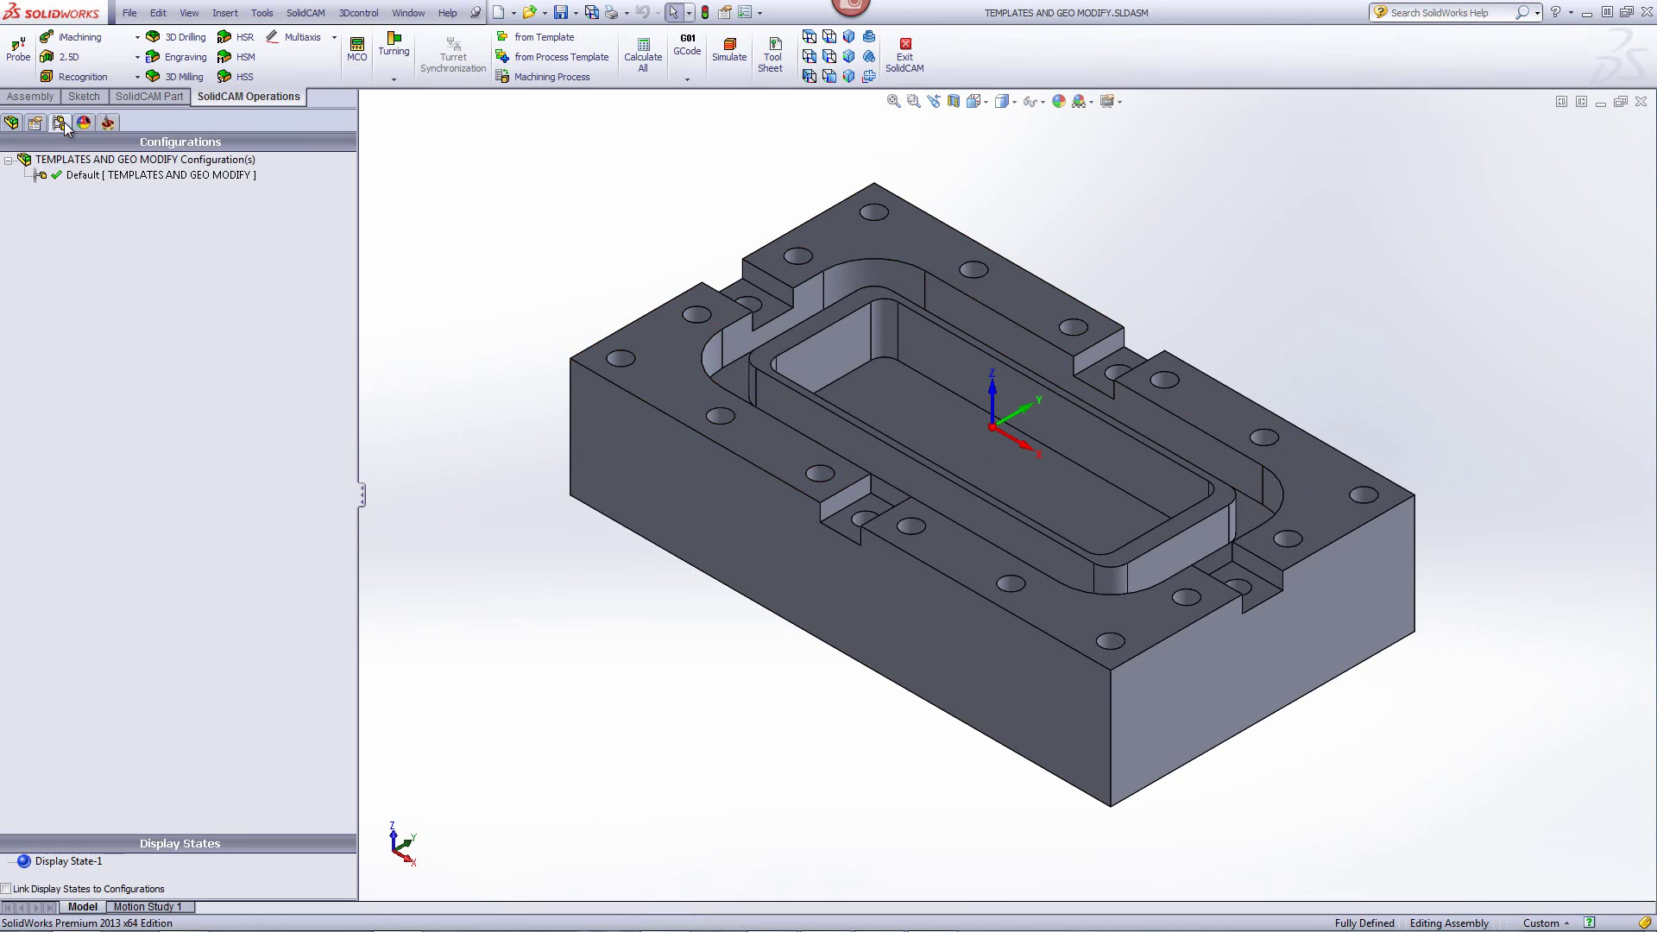
click(109, 122)
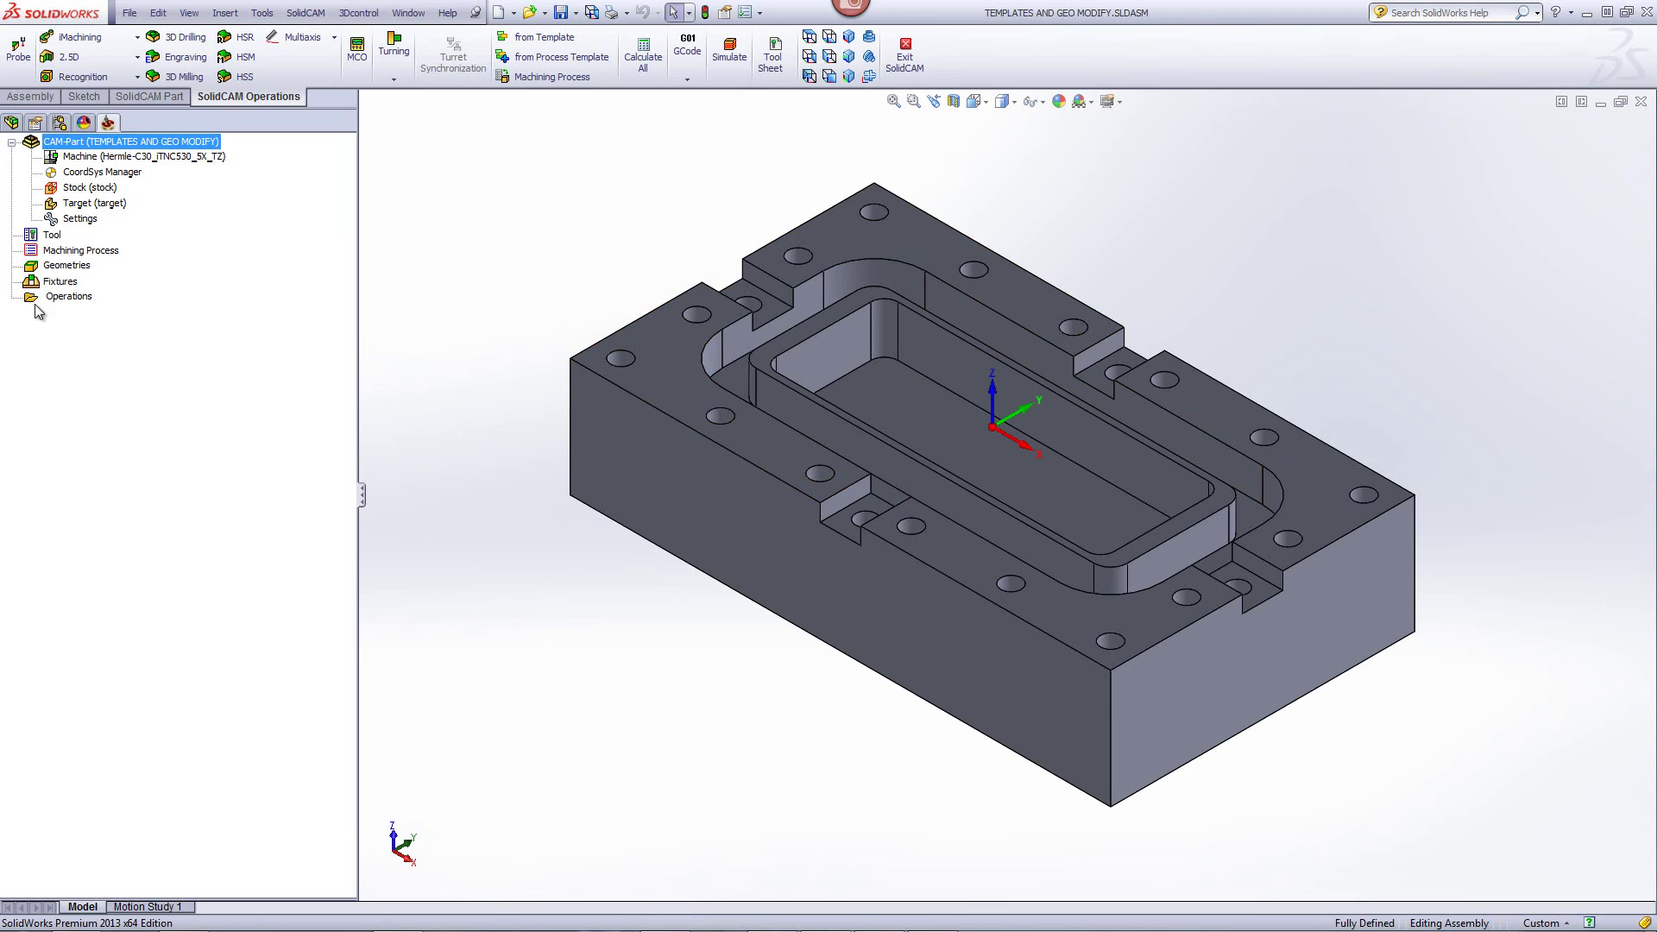
click(90, 59)
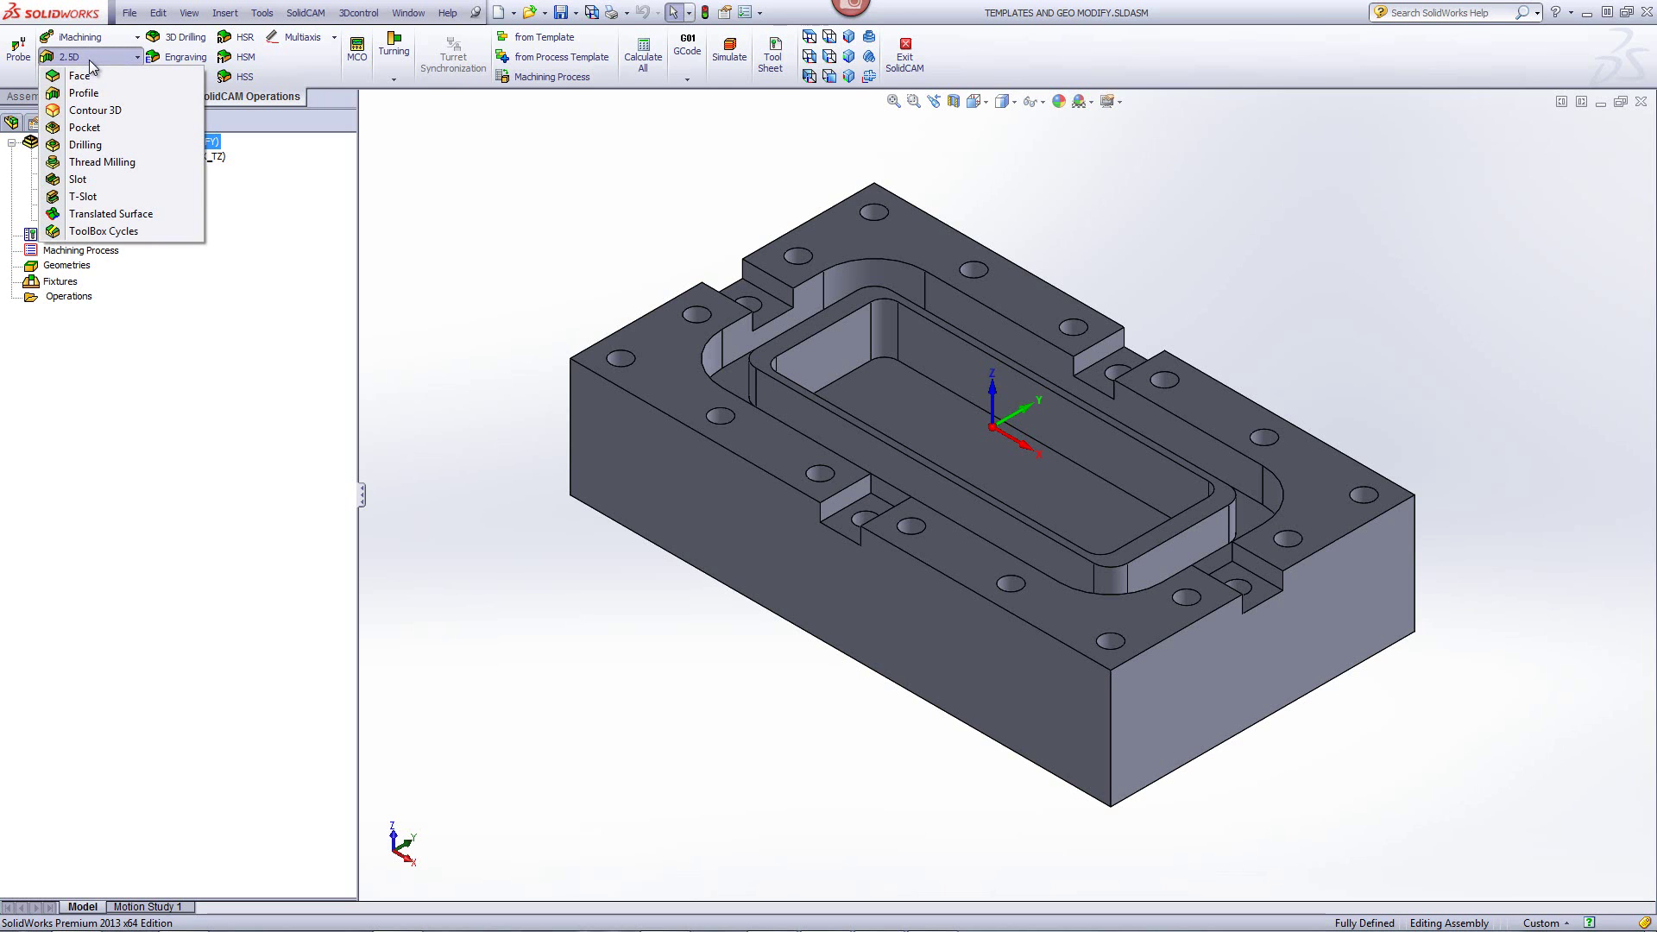
click(87, 76)
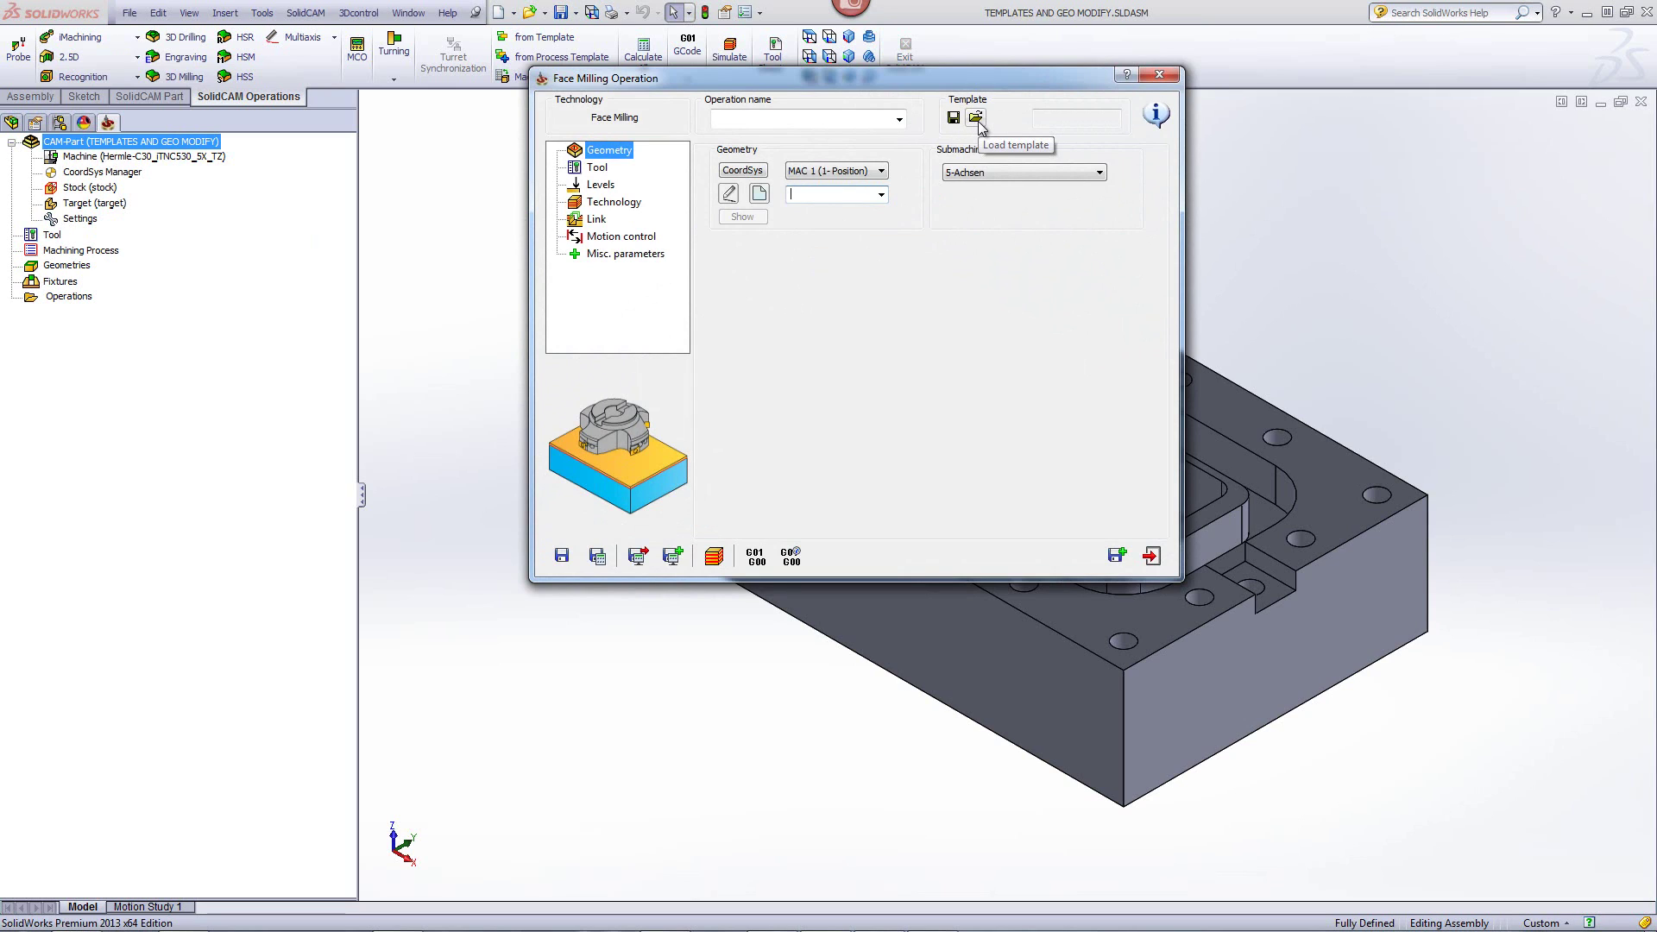
- Load the fm one pass 125d template into the new face milling operation
click(977, 117)
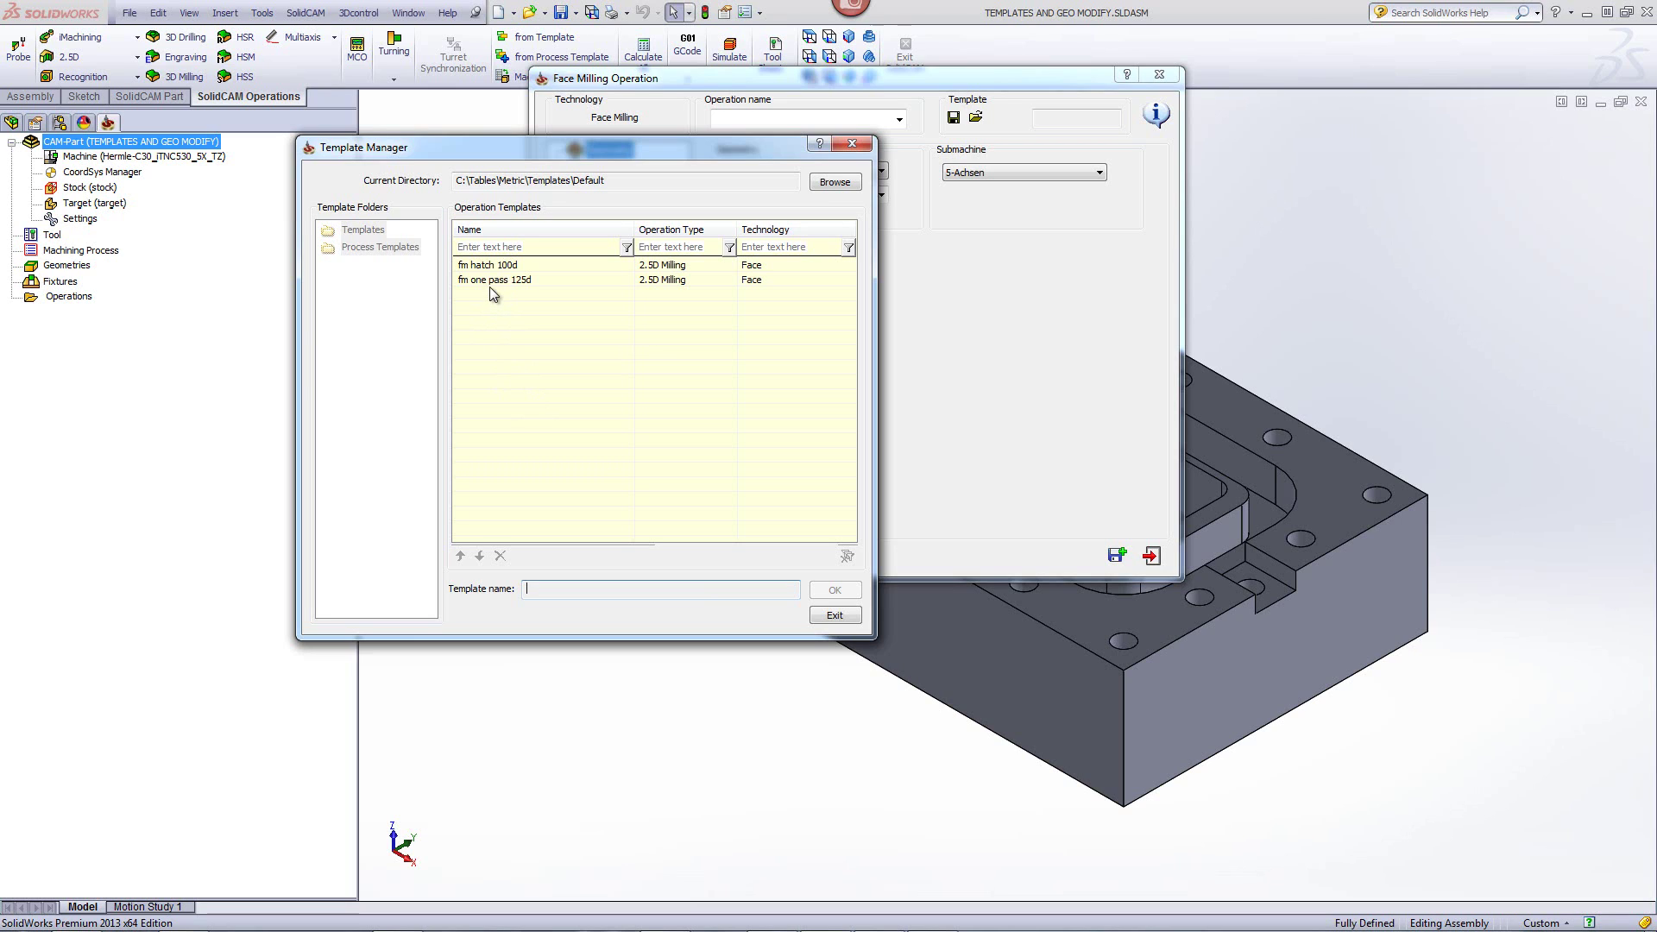
click(489, 285)
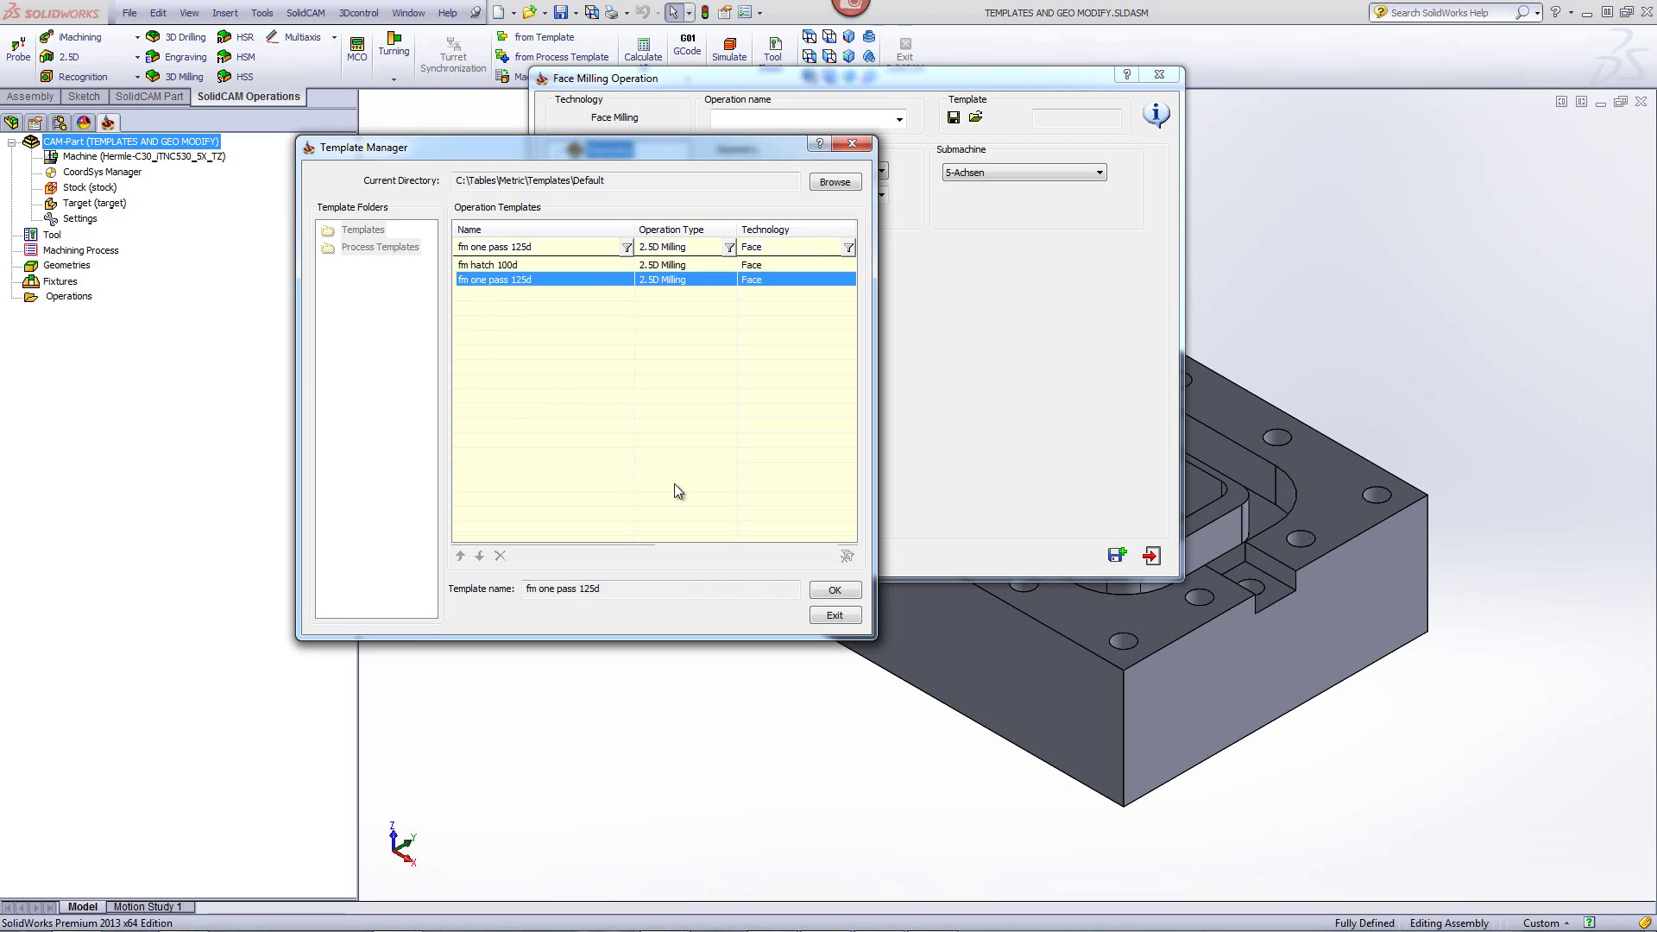
click(833, 592)
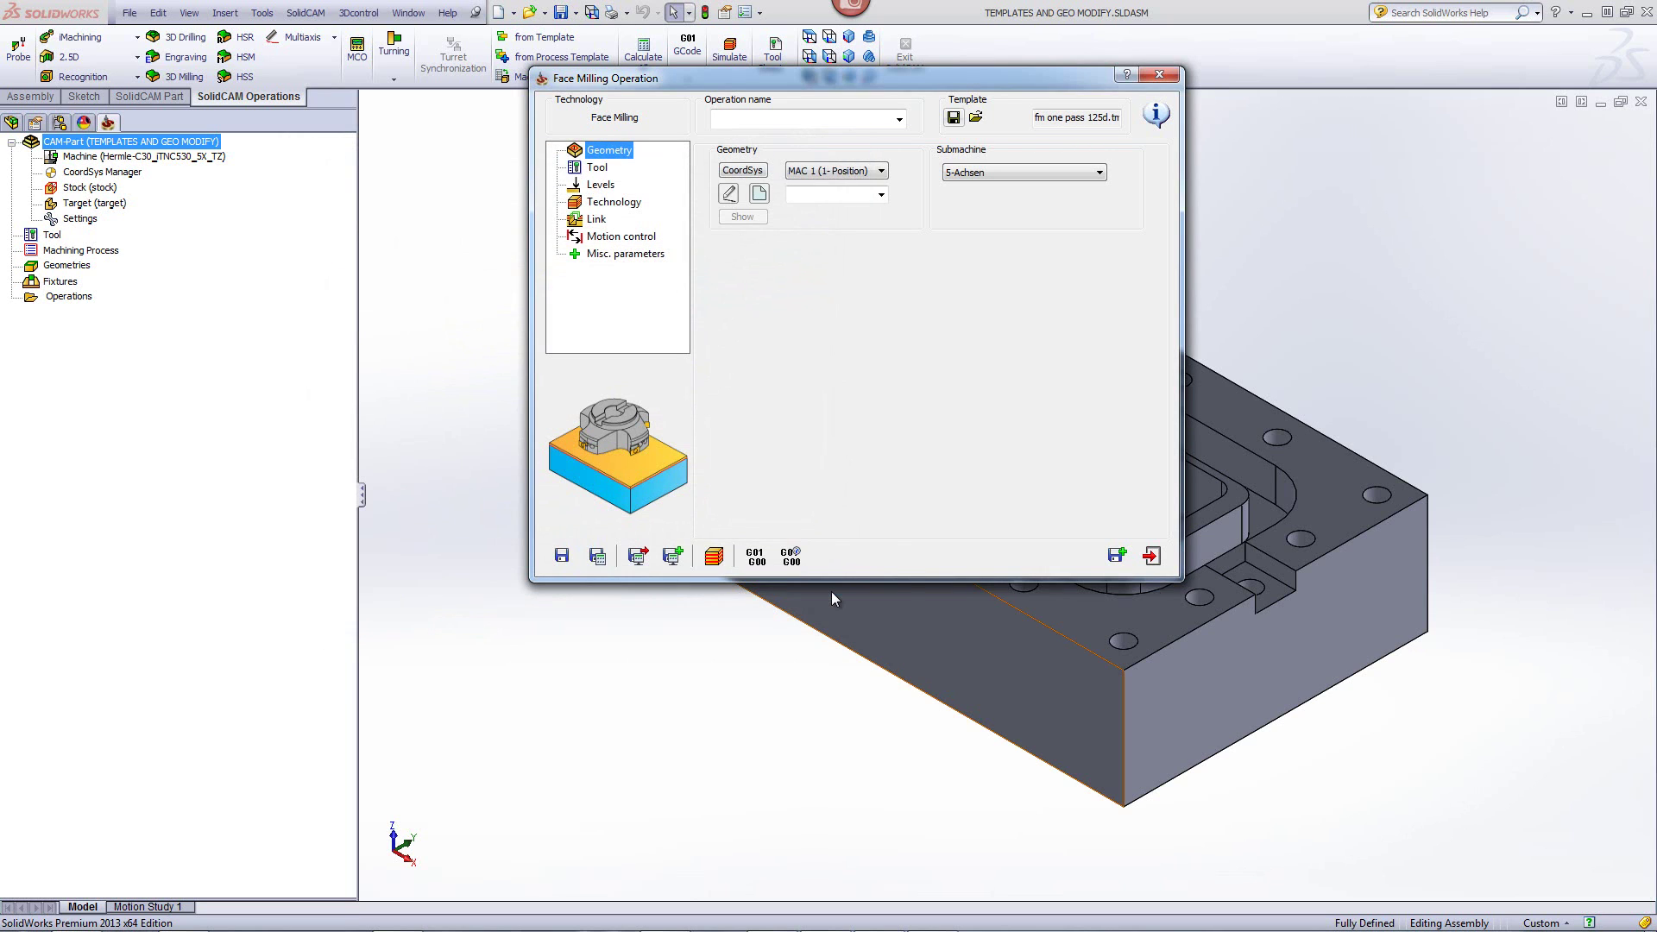
- Review the template's tool and technology, and set the upper milling level to 1
click(597, 168)
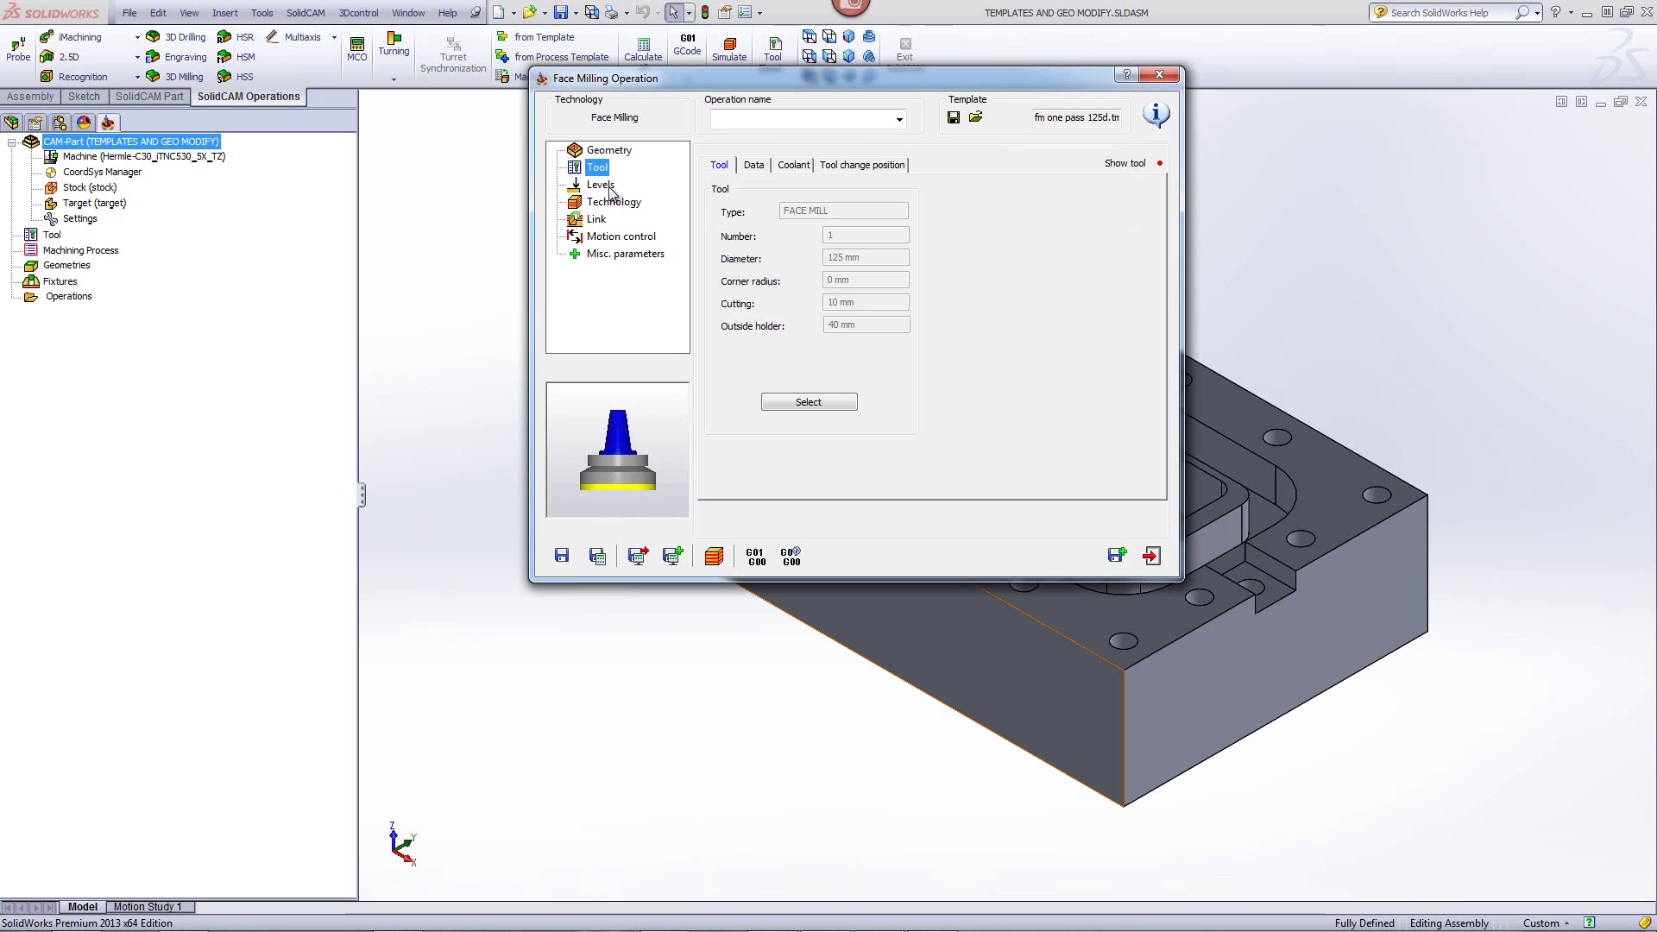
click(609, 189)
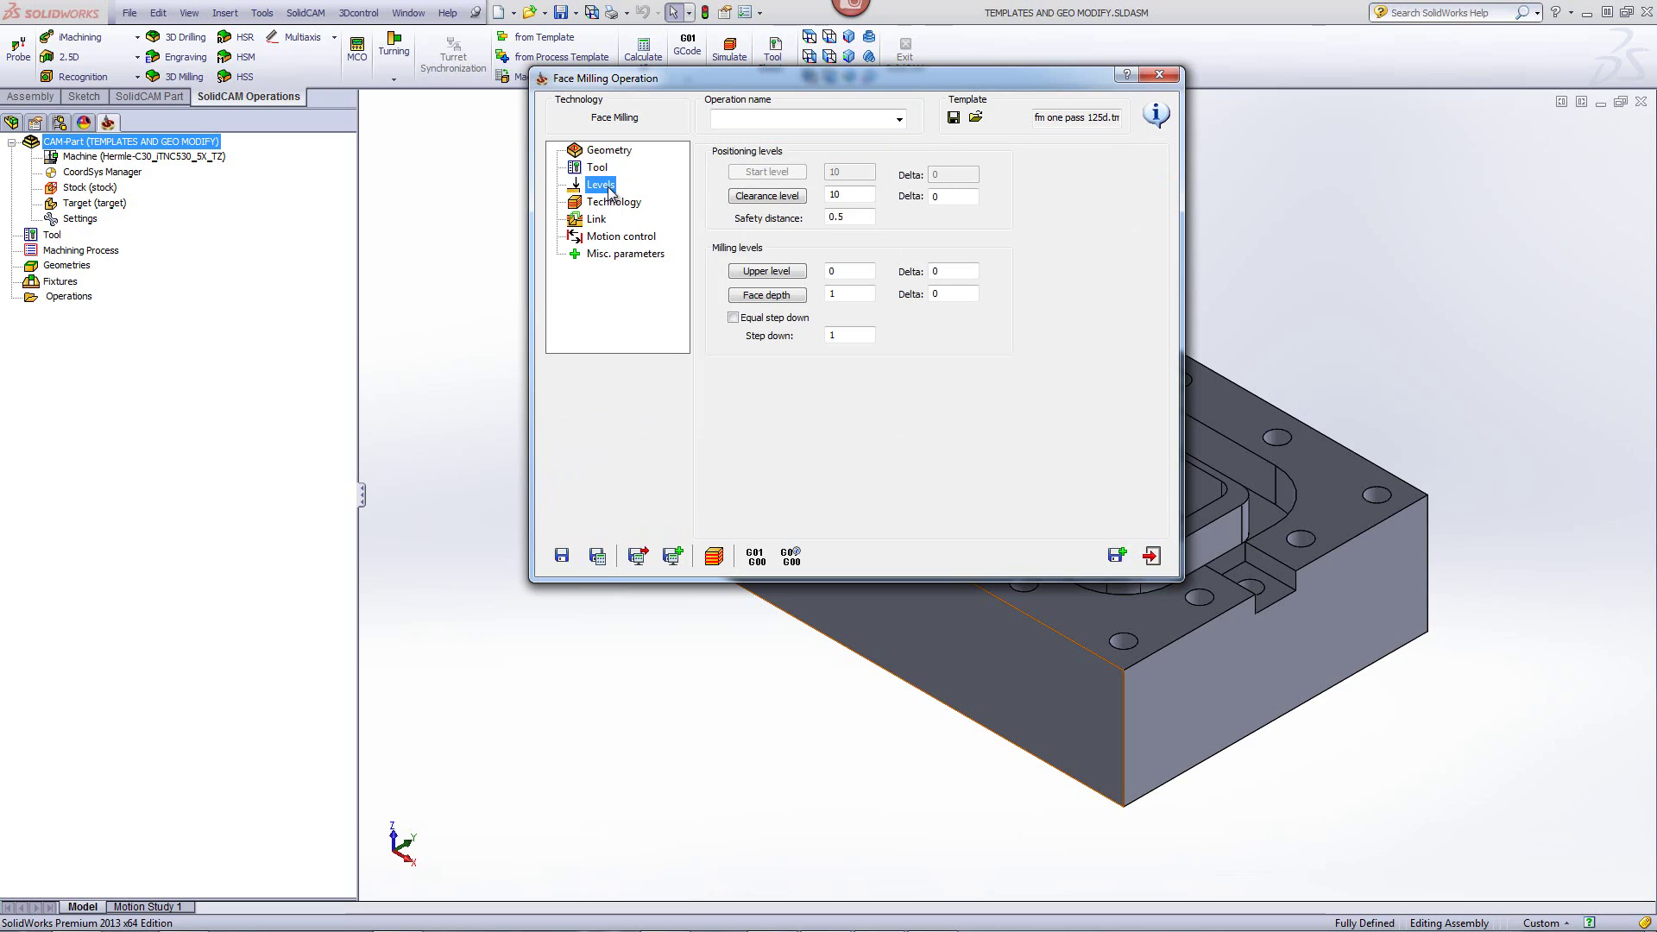
click(847, 275)
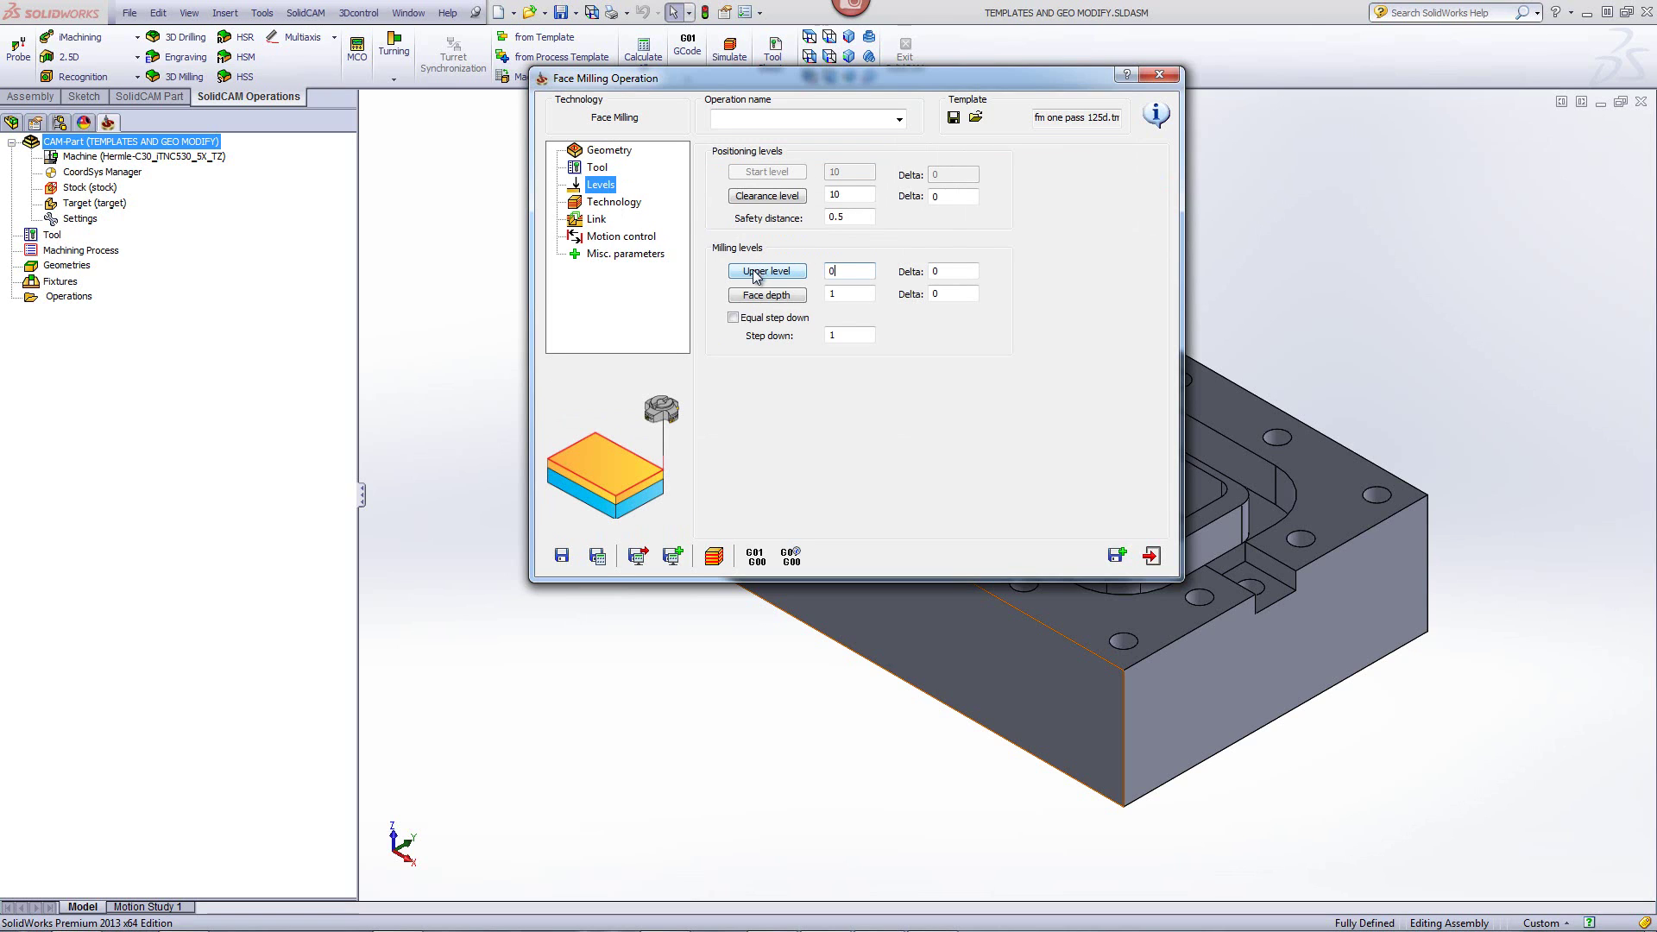
text(1)
click(605, 202)
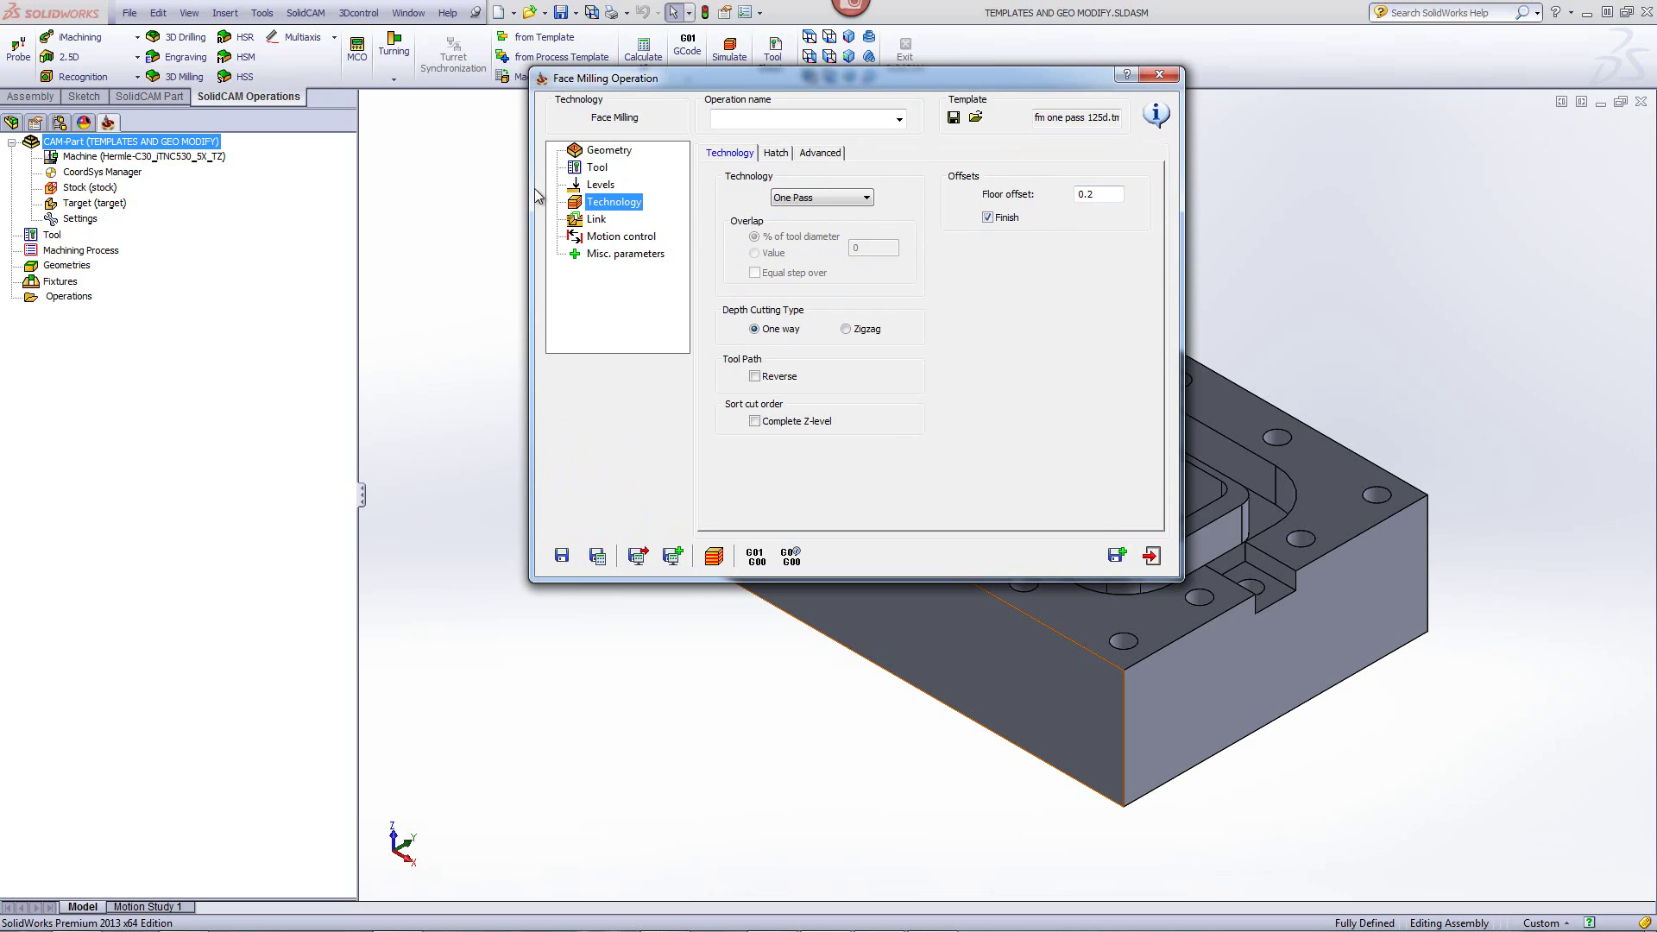
click(609, 152)
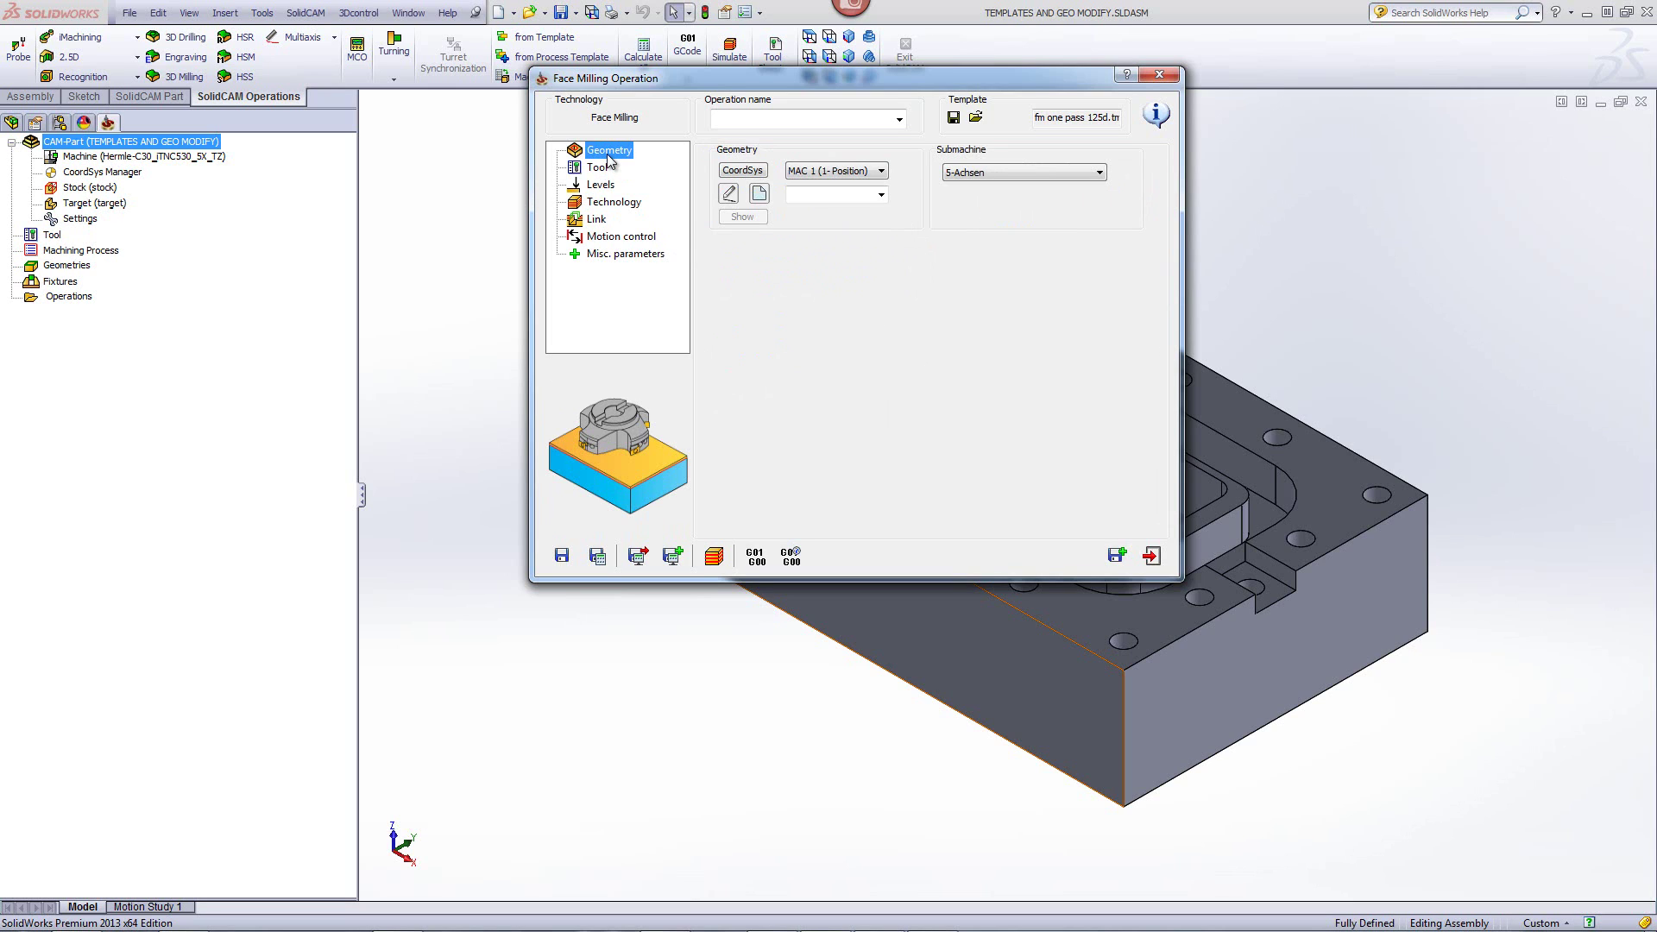
- Create facemill geometry based on the target model and save-calculate the operation as FM_facemill
click(758, 196)
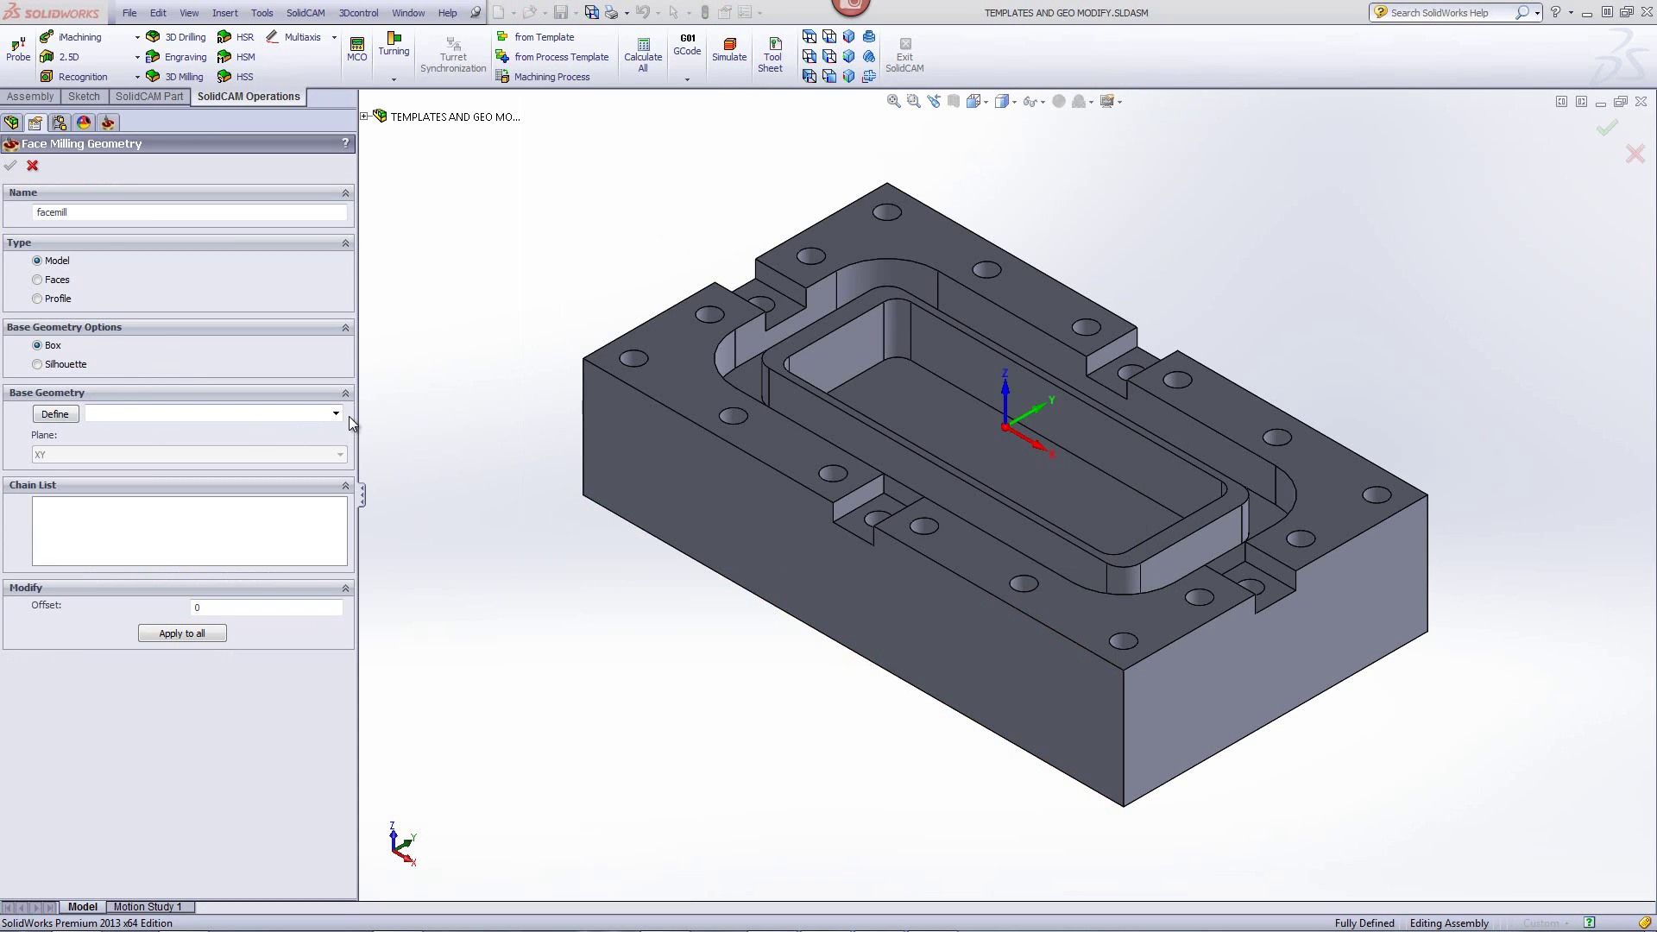
click(336, 414)
click(172, 429)
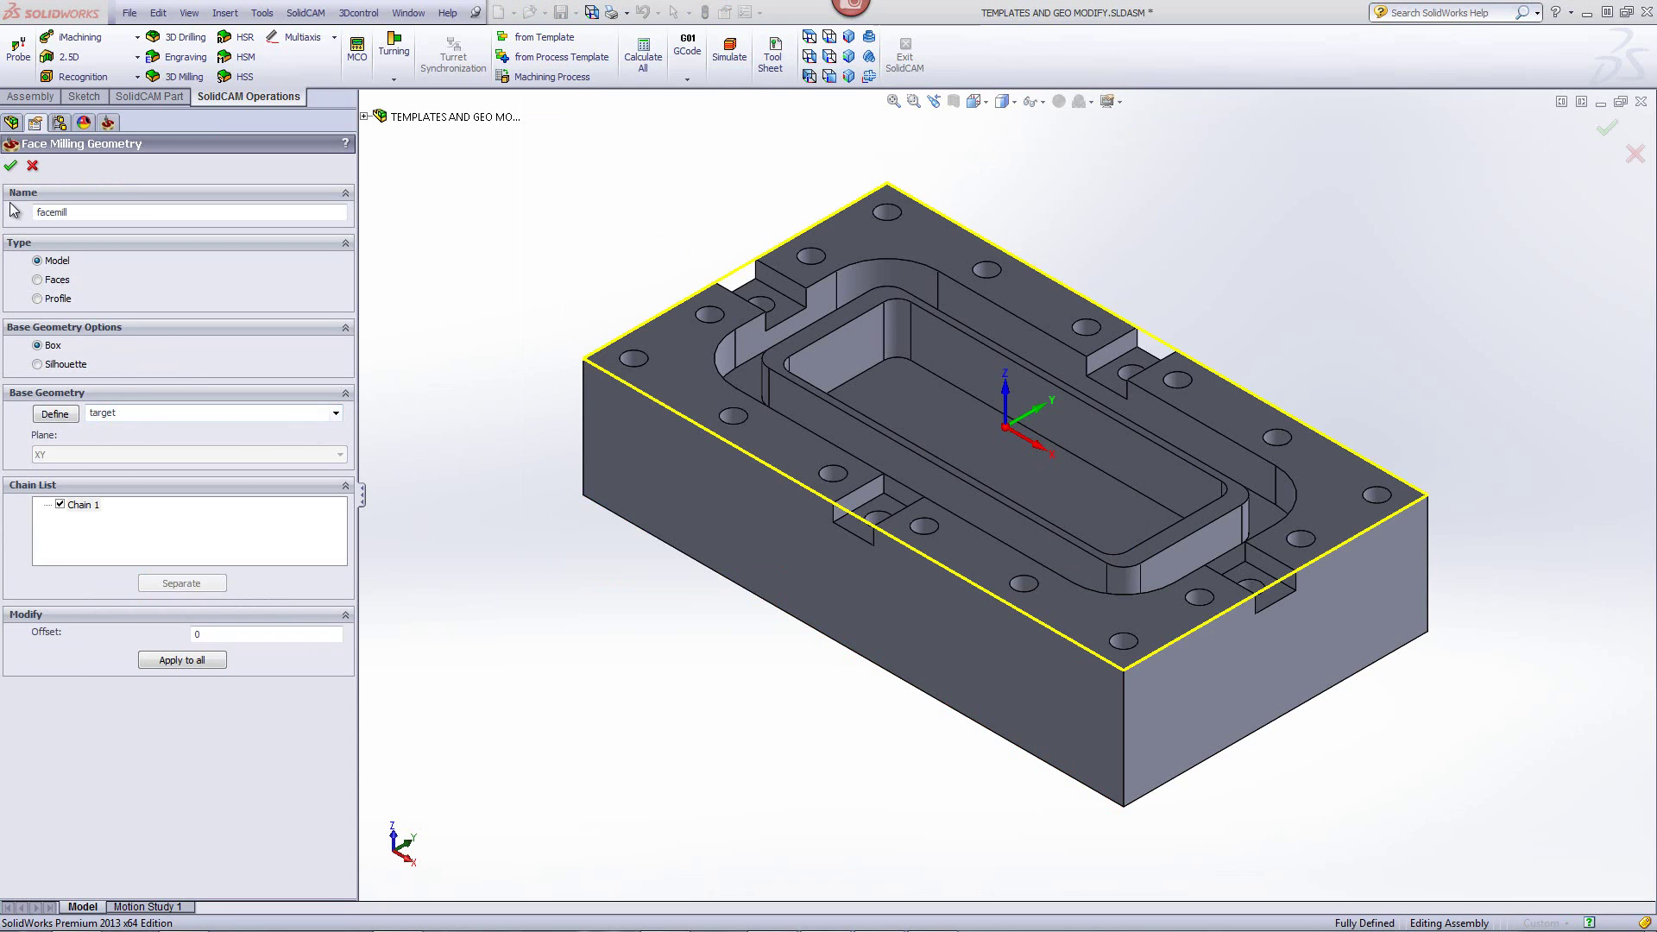
click(11, 167)
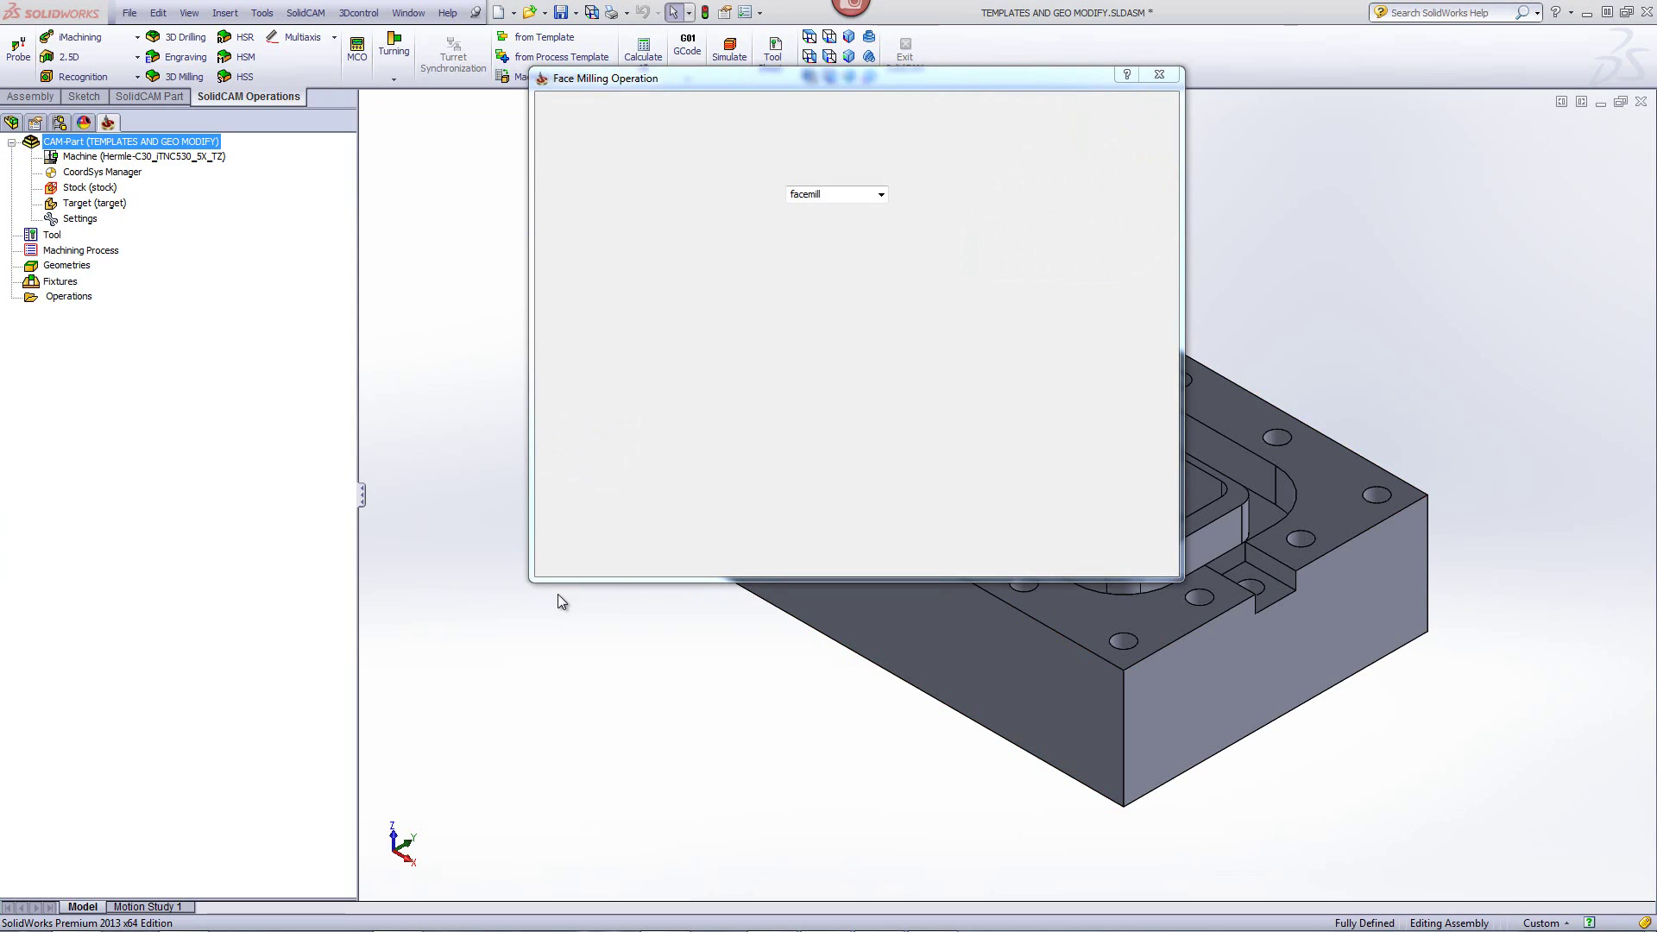
click(598, 566)
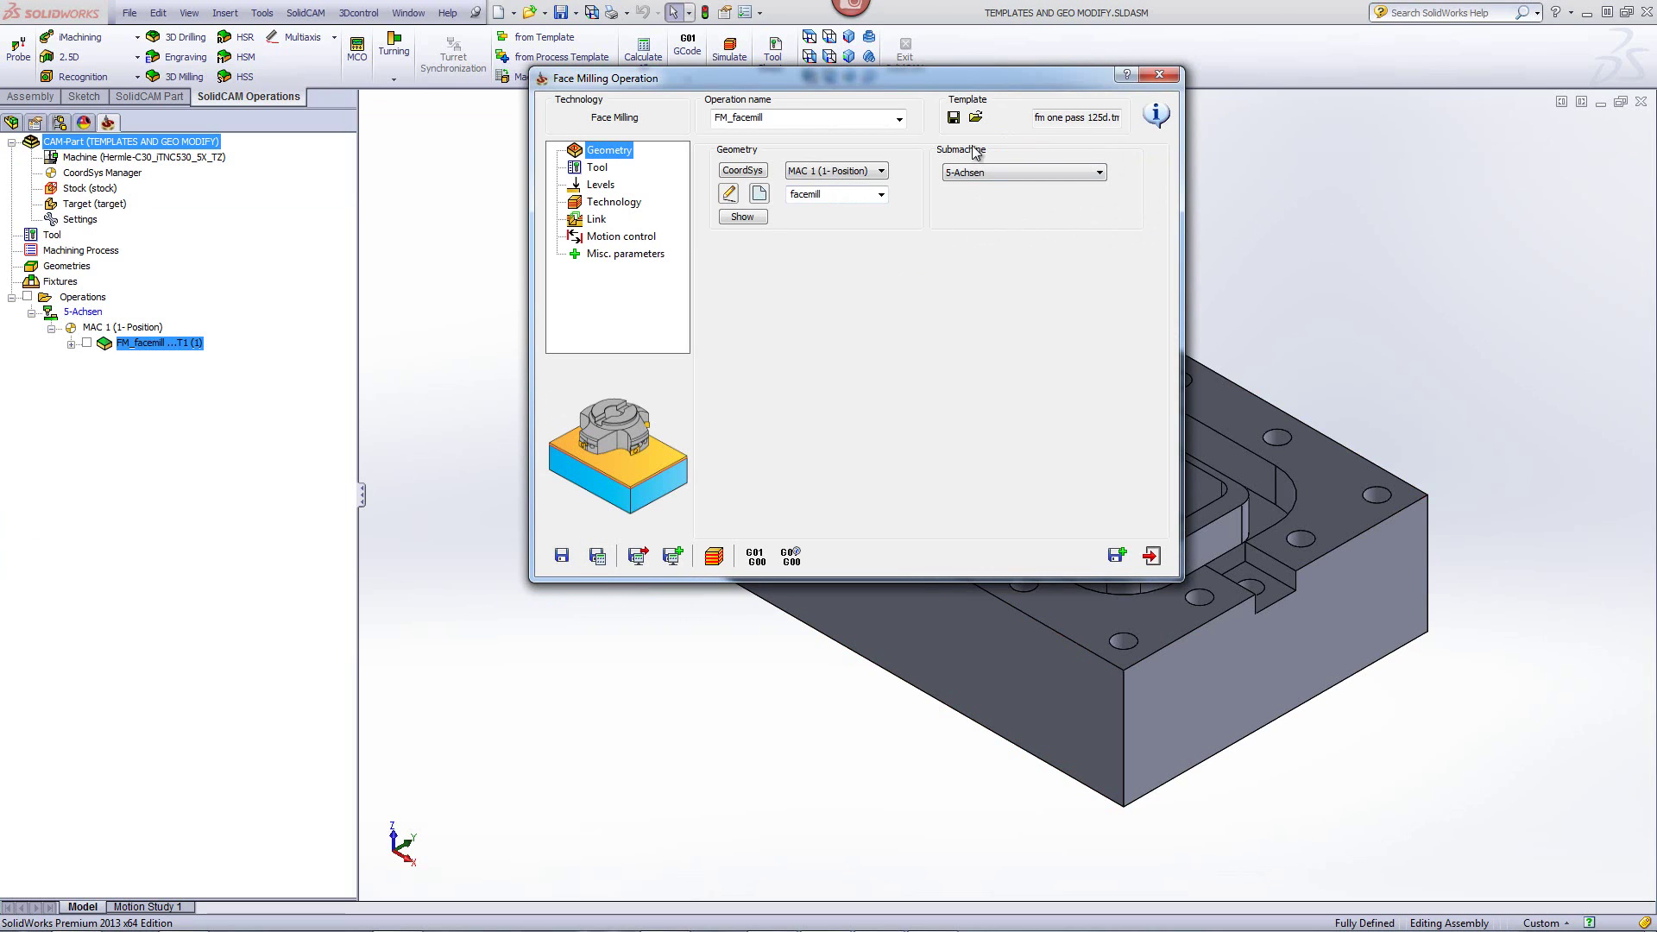
- Step the FM_facemill SolidVerify simulation through the top-face cut, then exit to the operation dialog
click(612, 202)
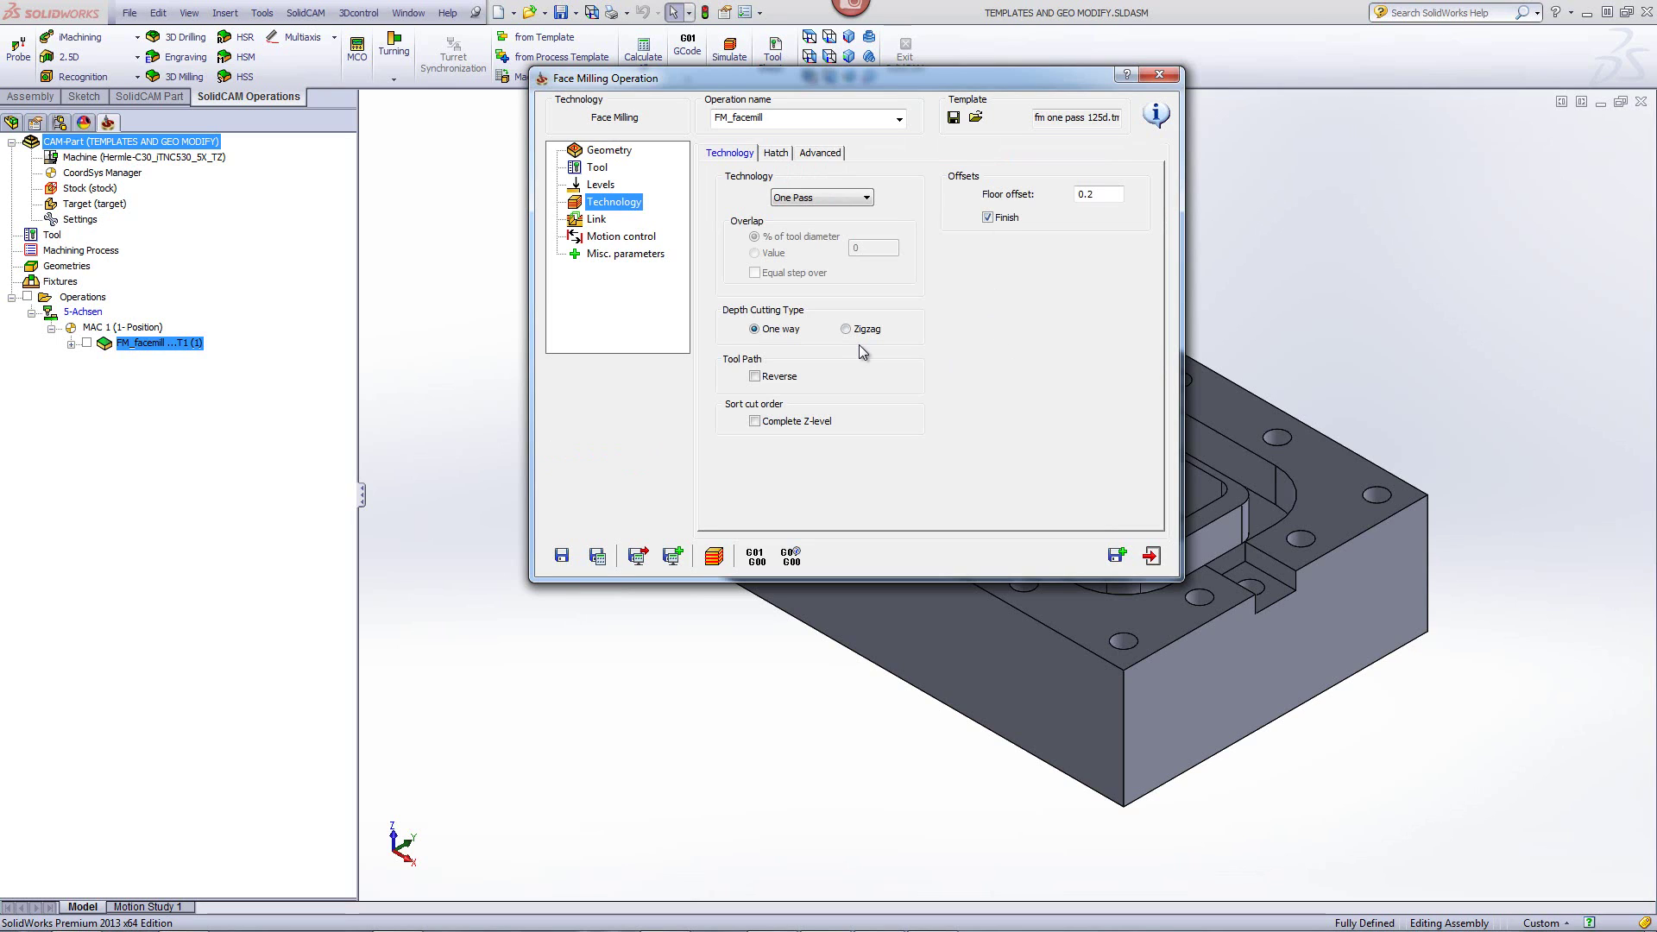
click(716, 557)
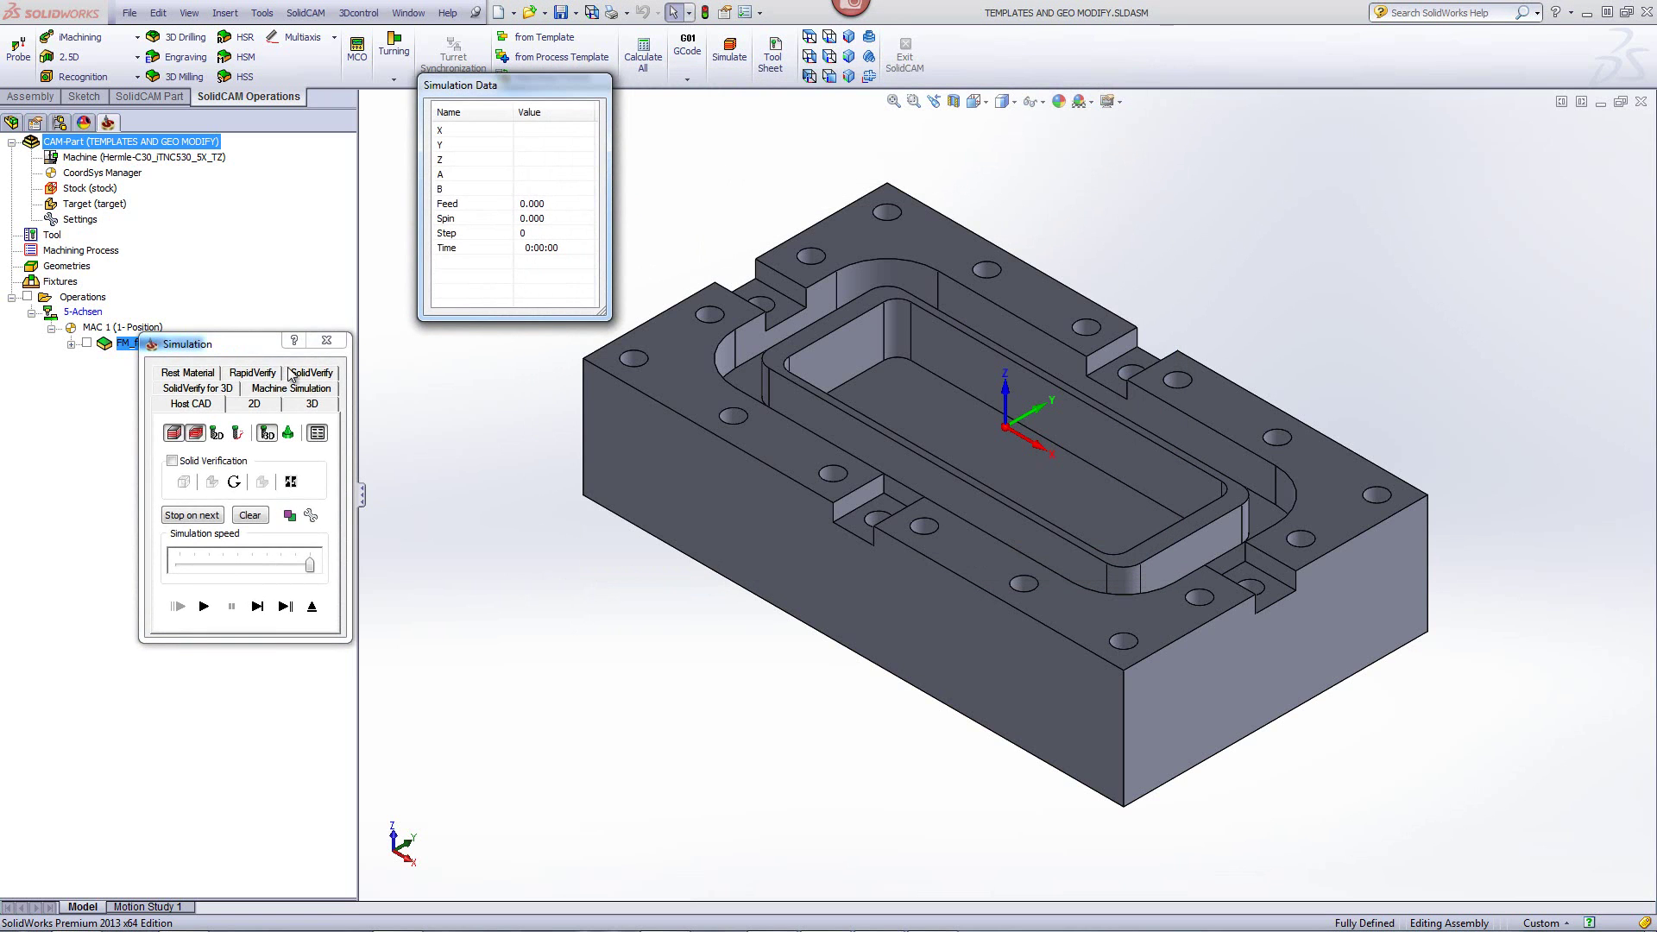
click(309, 373)
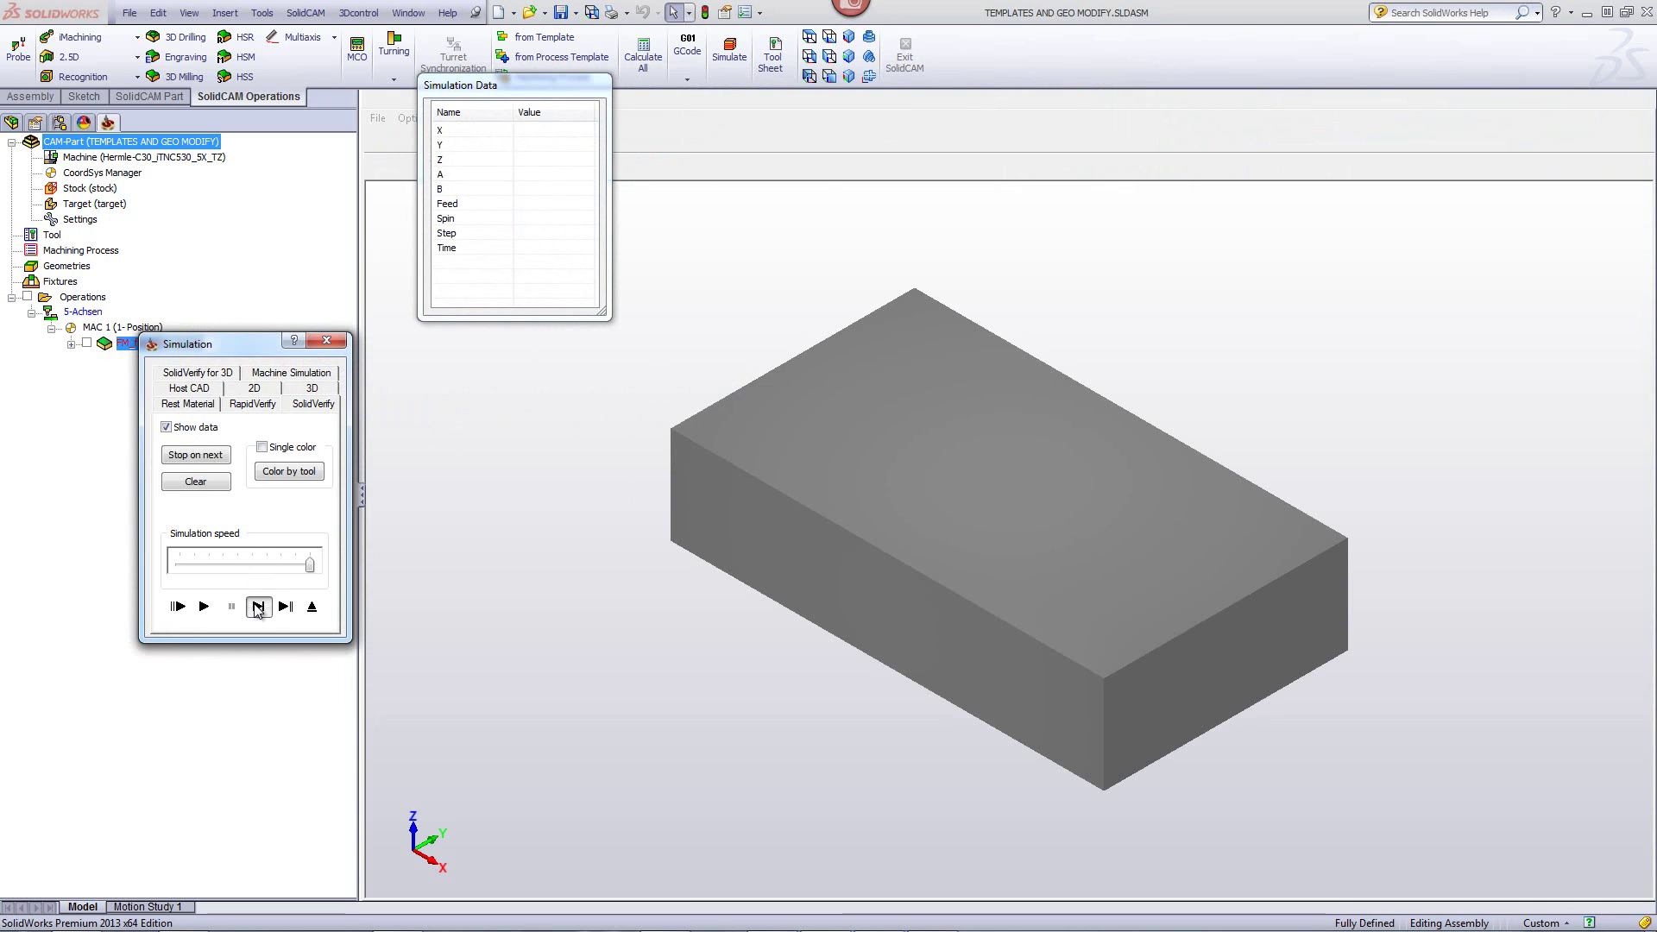
click(257, 607)
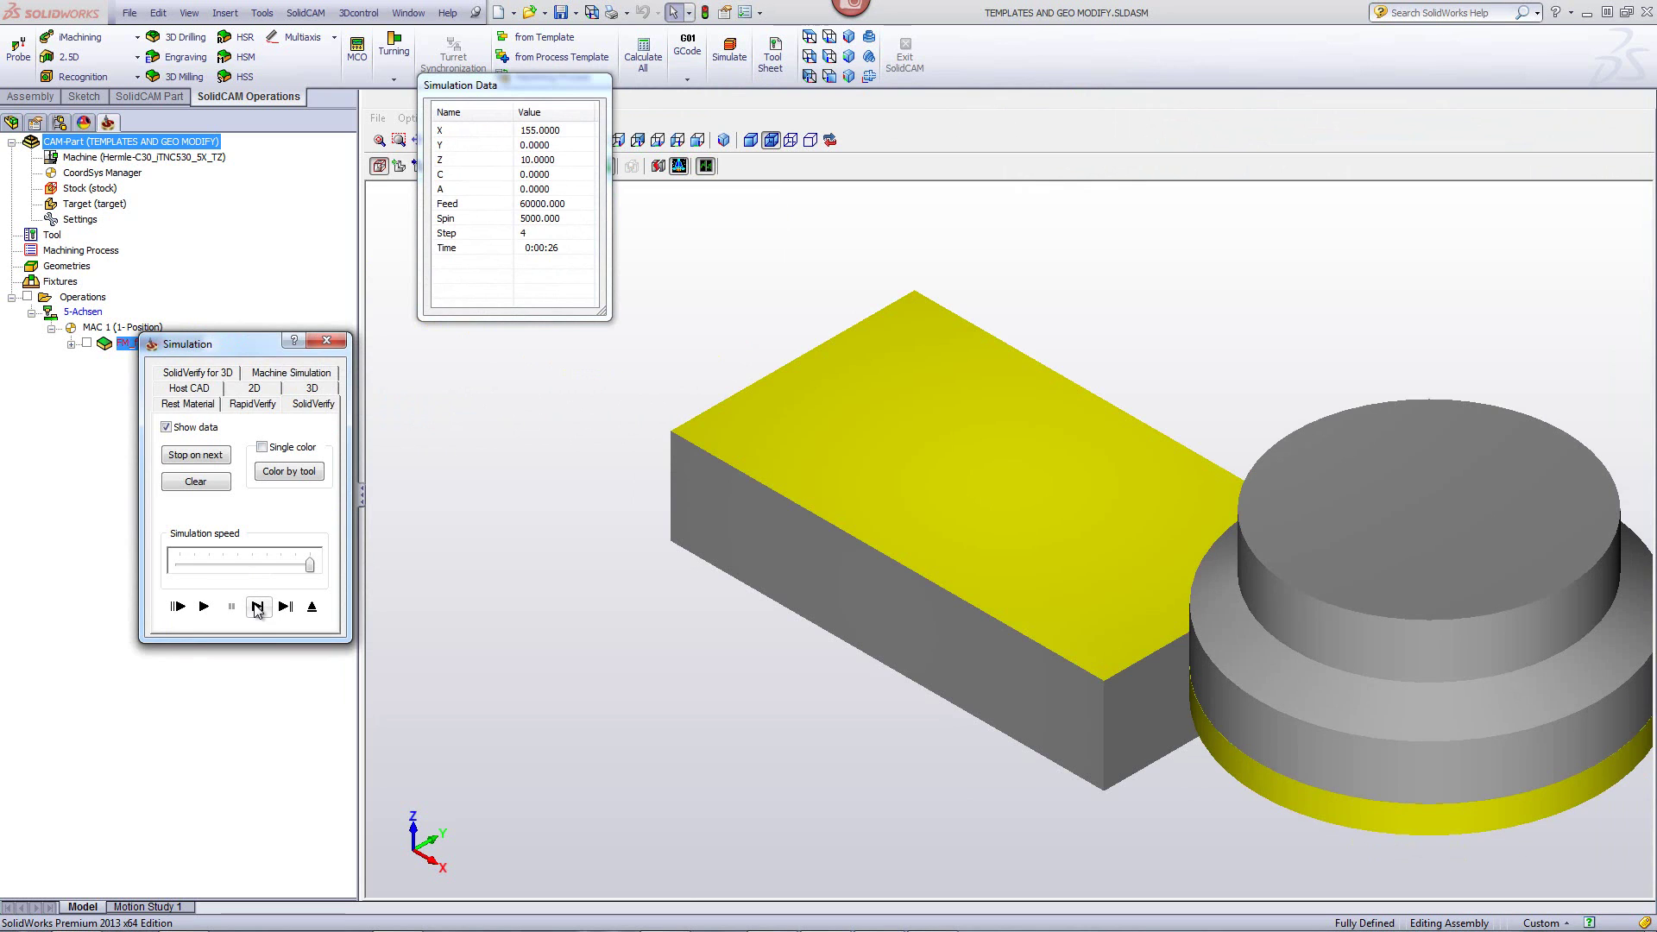
click(257, 607)
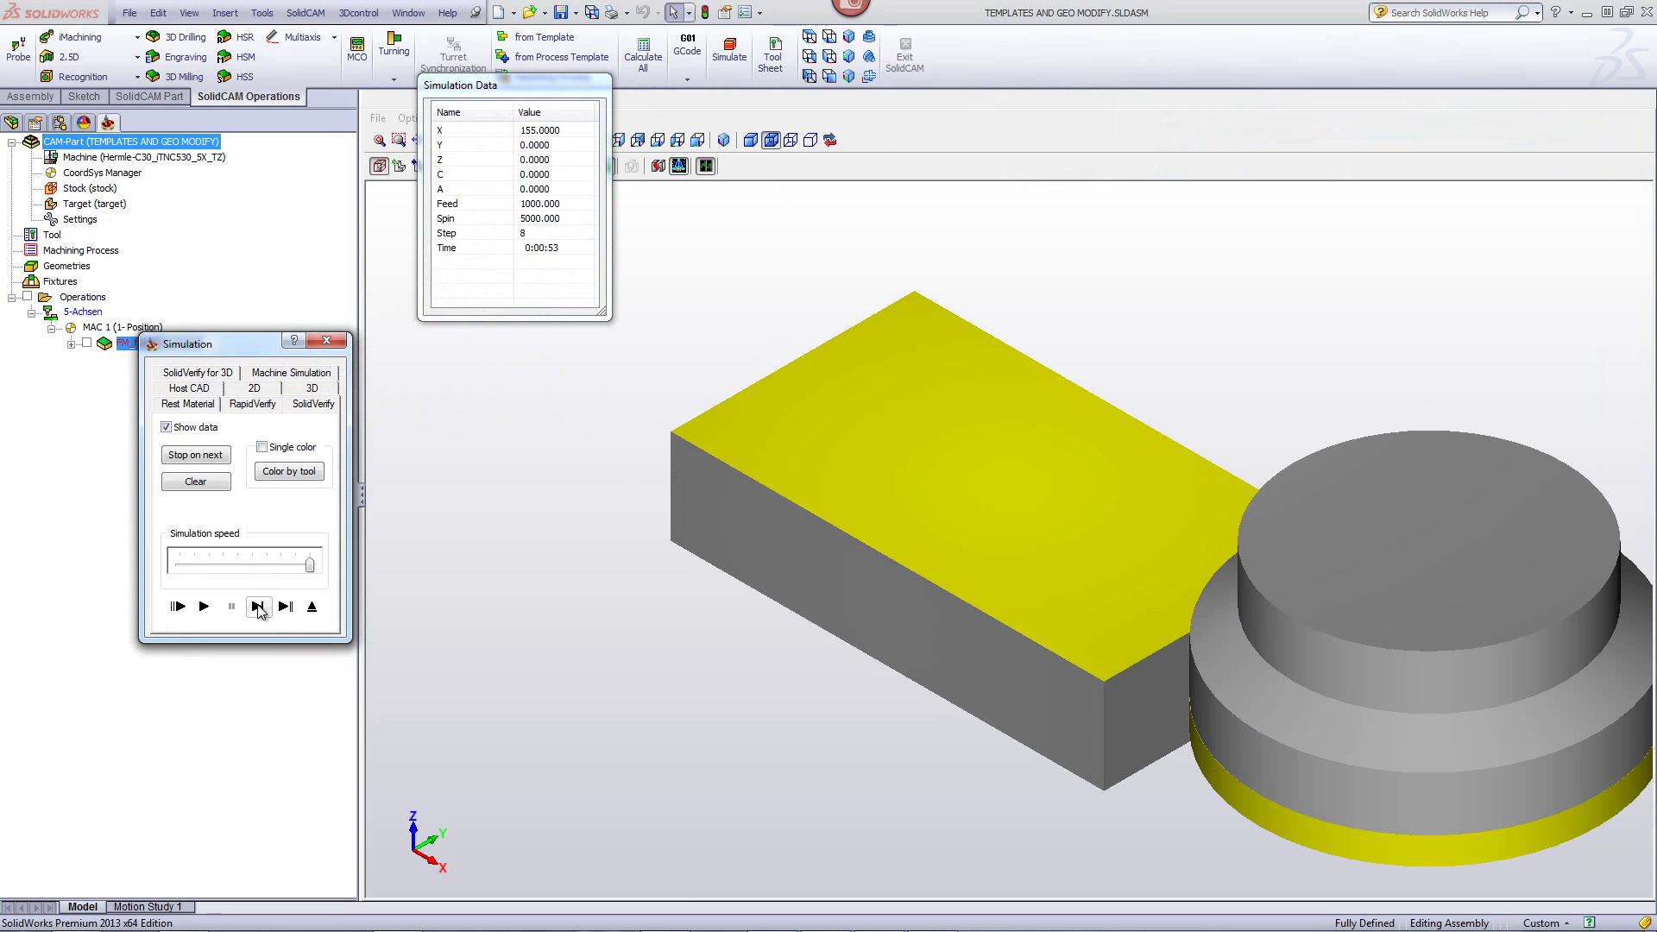
click(313, 608)
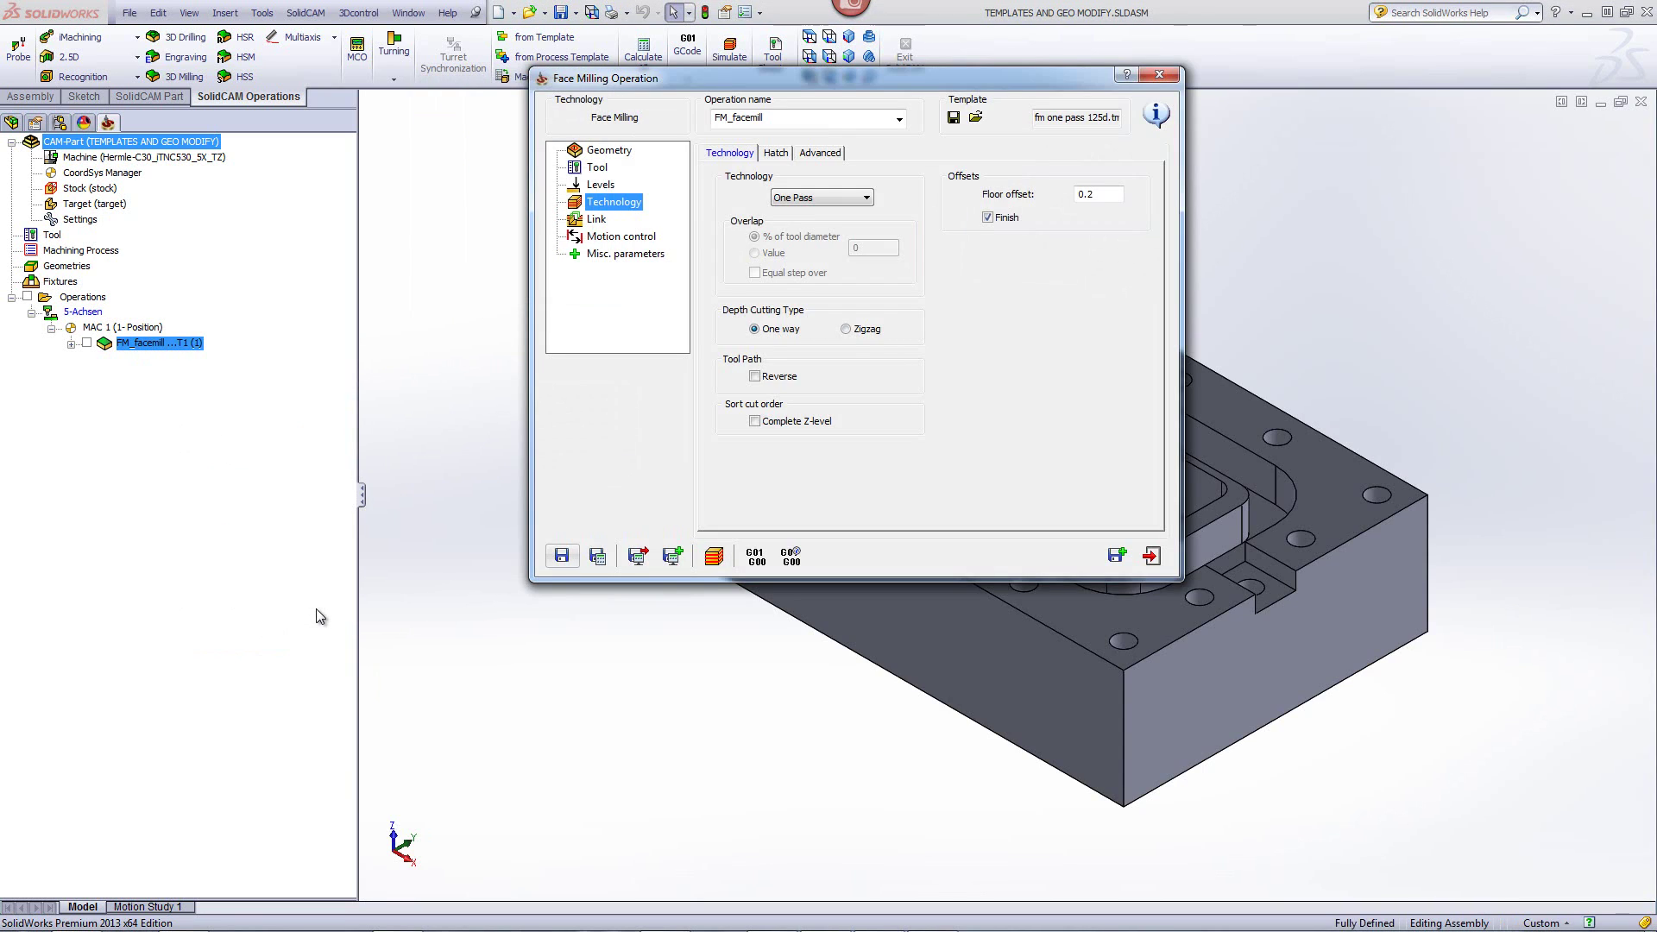
- Close the face milling dialog and open the recent CAM-Part TEMPLATES AND GEO MODIFY WIDE.PRT
click(1152, 556)
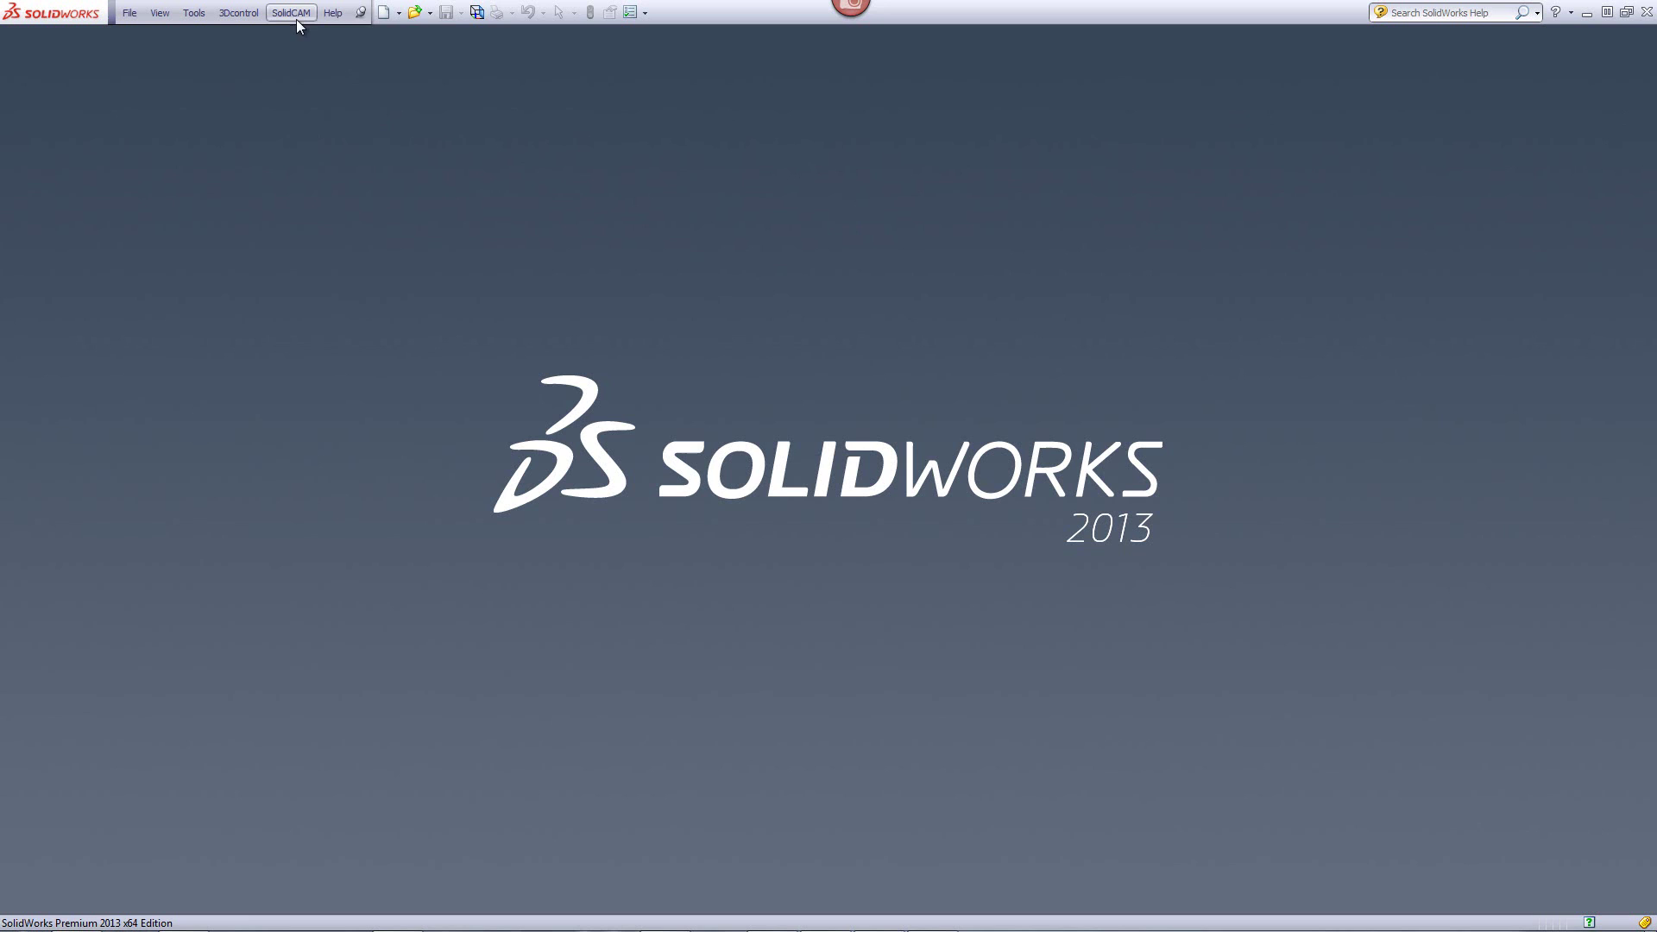
click(293, 15)
mouse_move(339, 329)
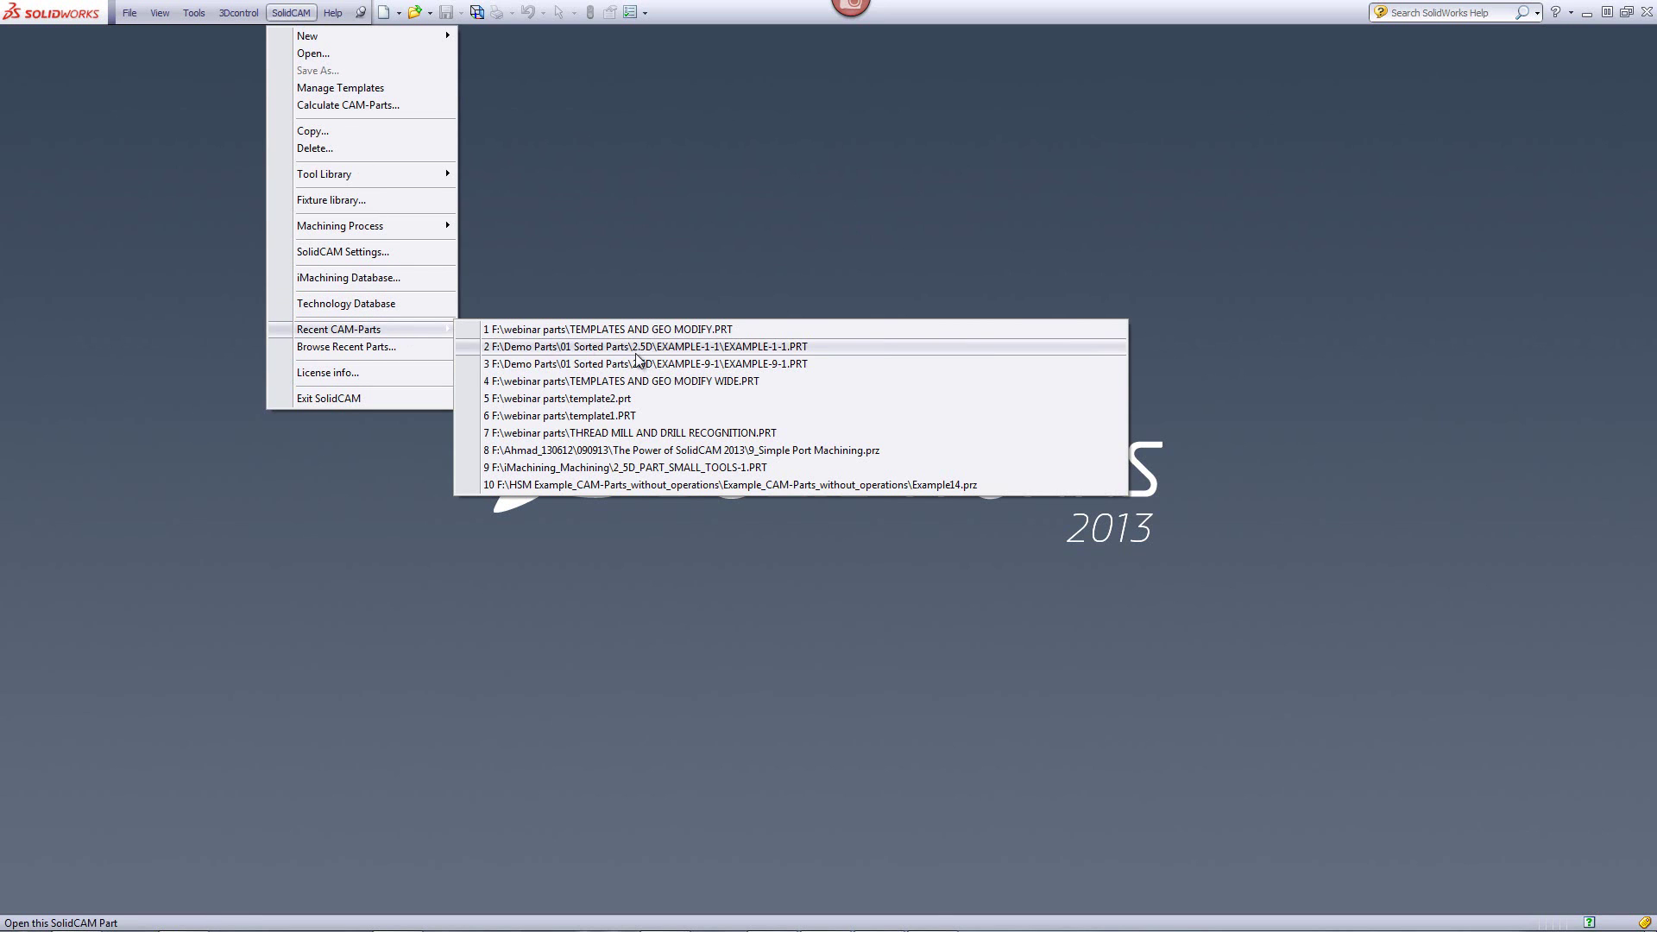
click(642, 380)
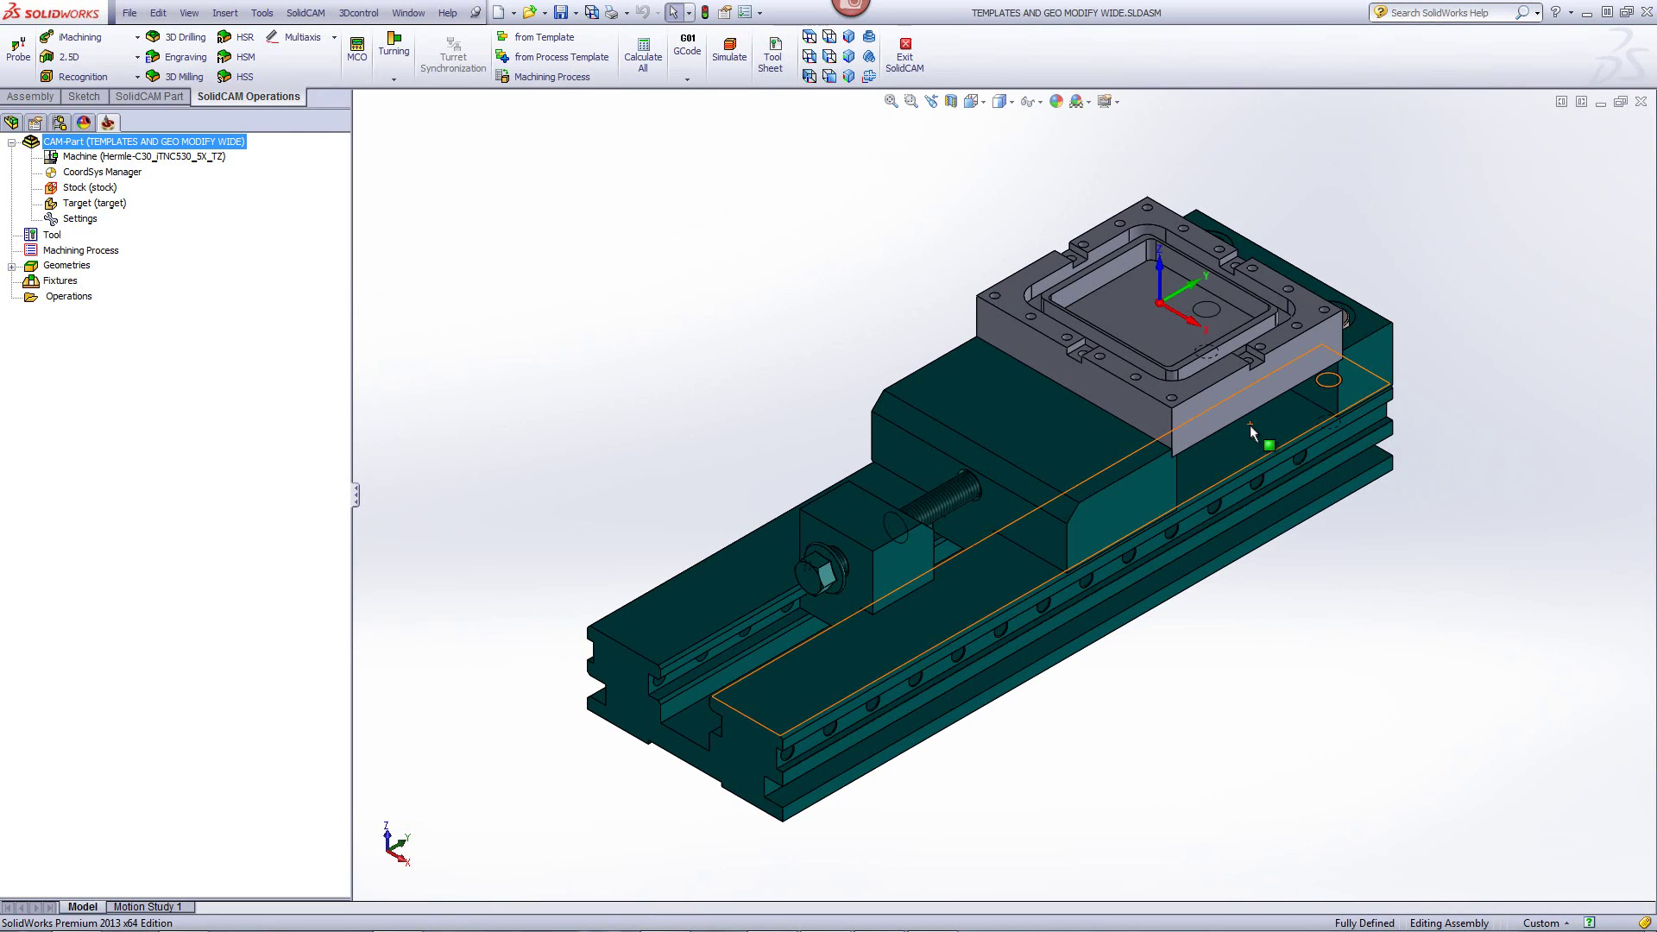
- Zoom in and confirm the vise edge measures 140mm, then clear the selection
scroll(1032, 263, down, 2)
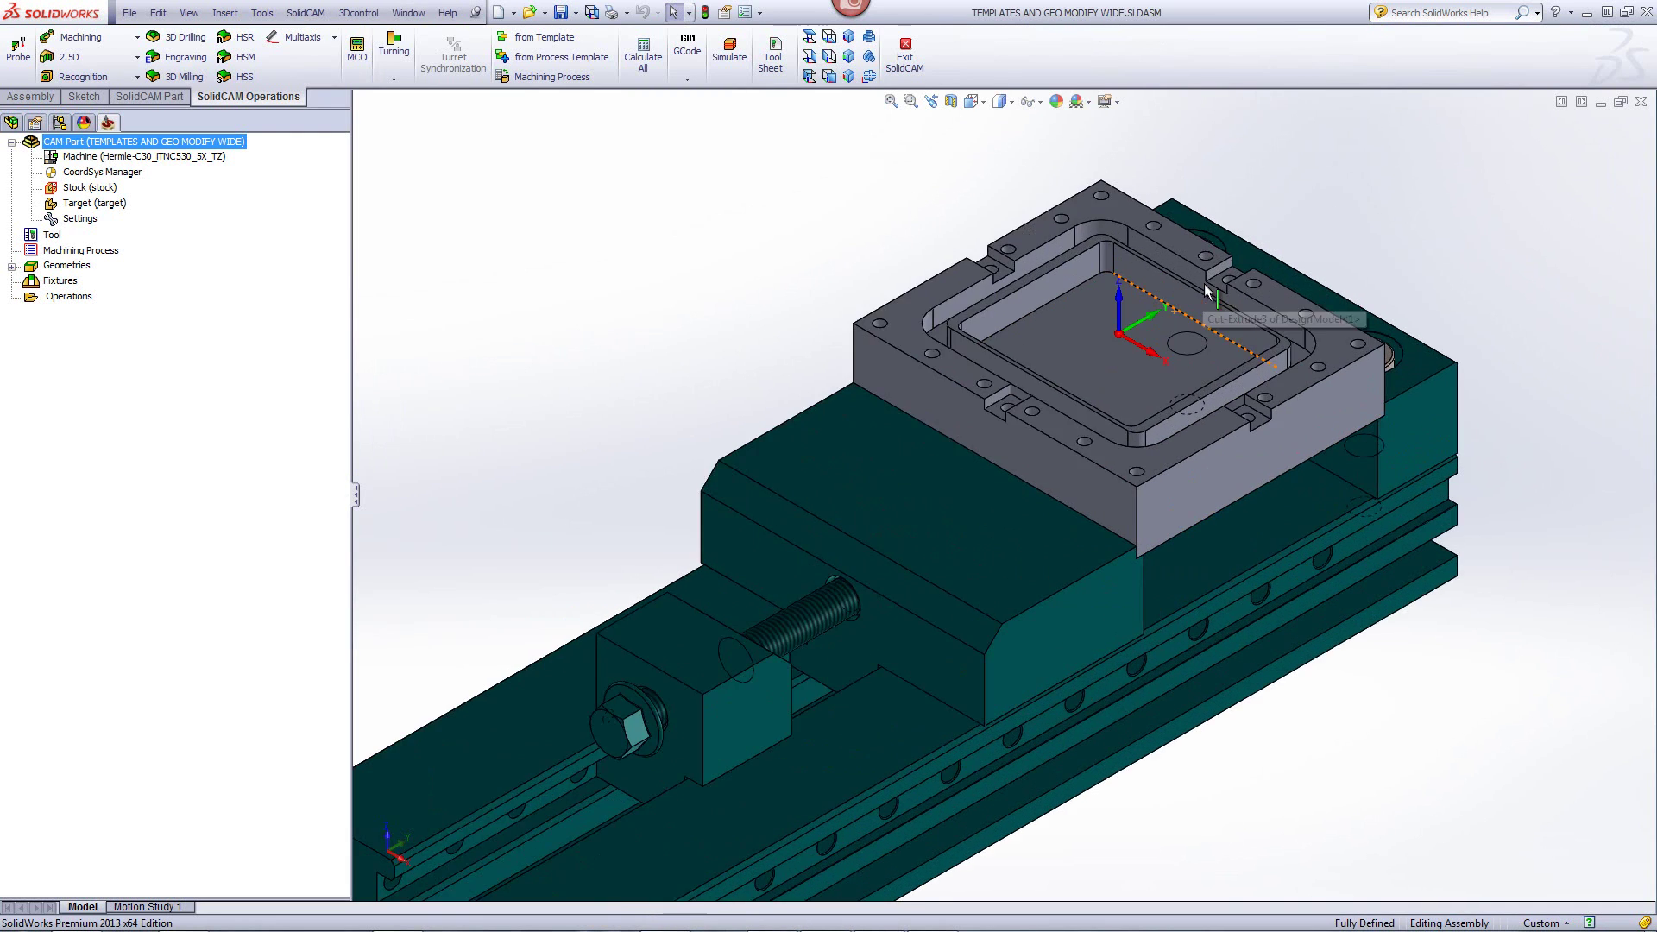
scroll(1029, 261, down, 1)
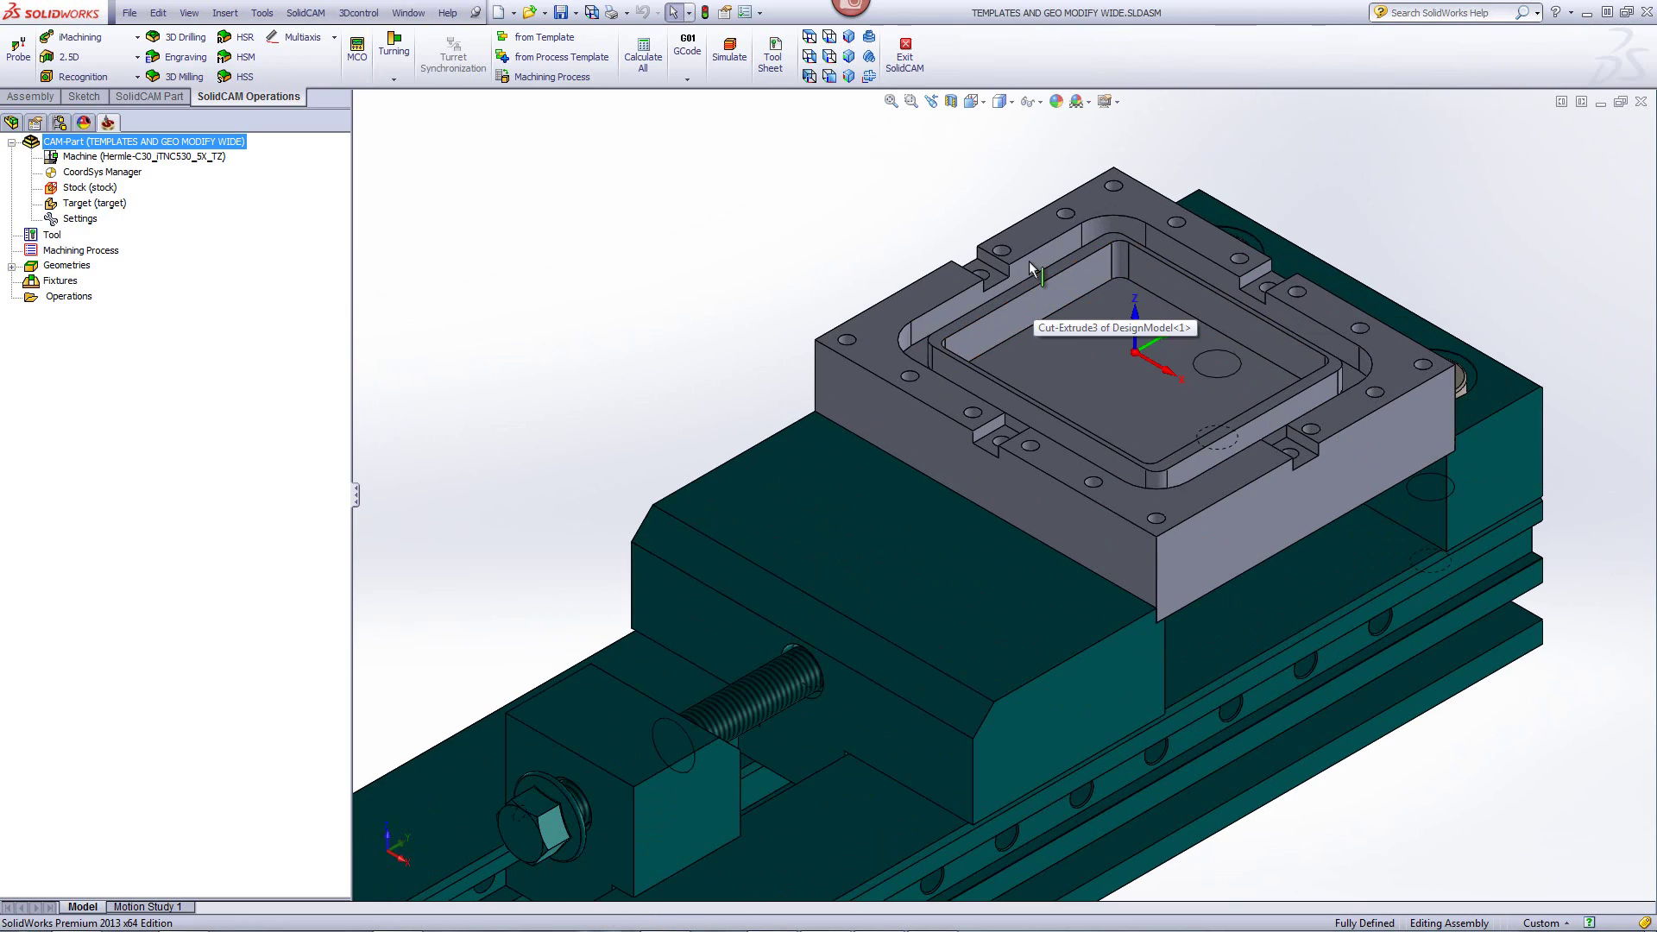
click(1295, 553)
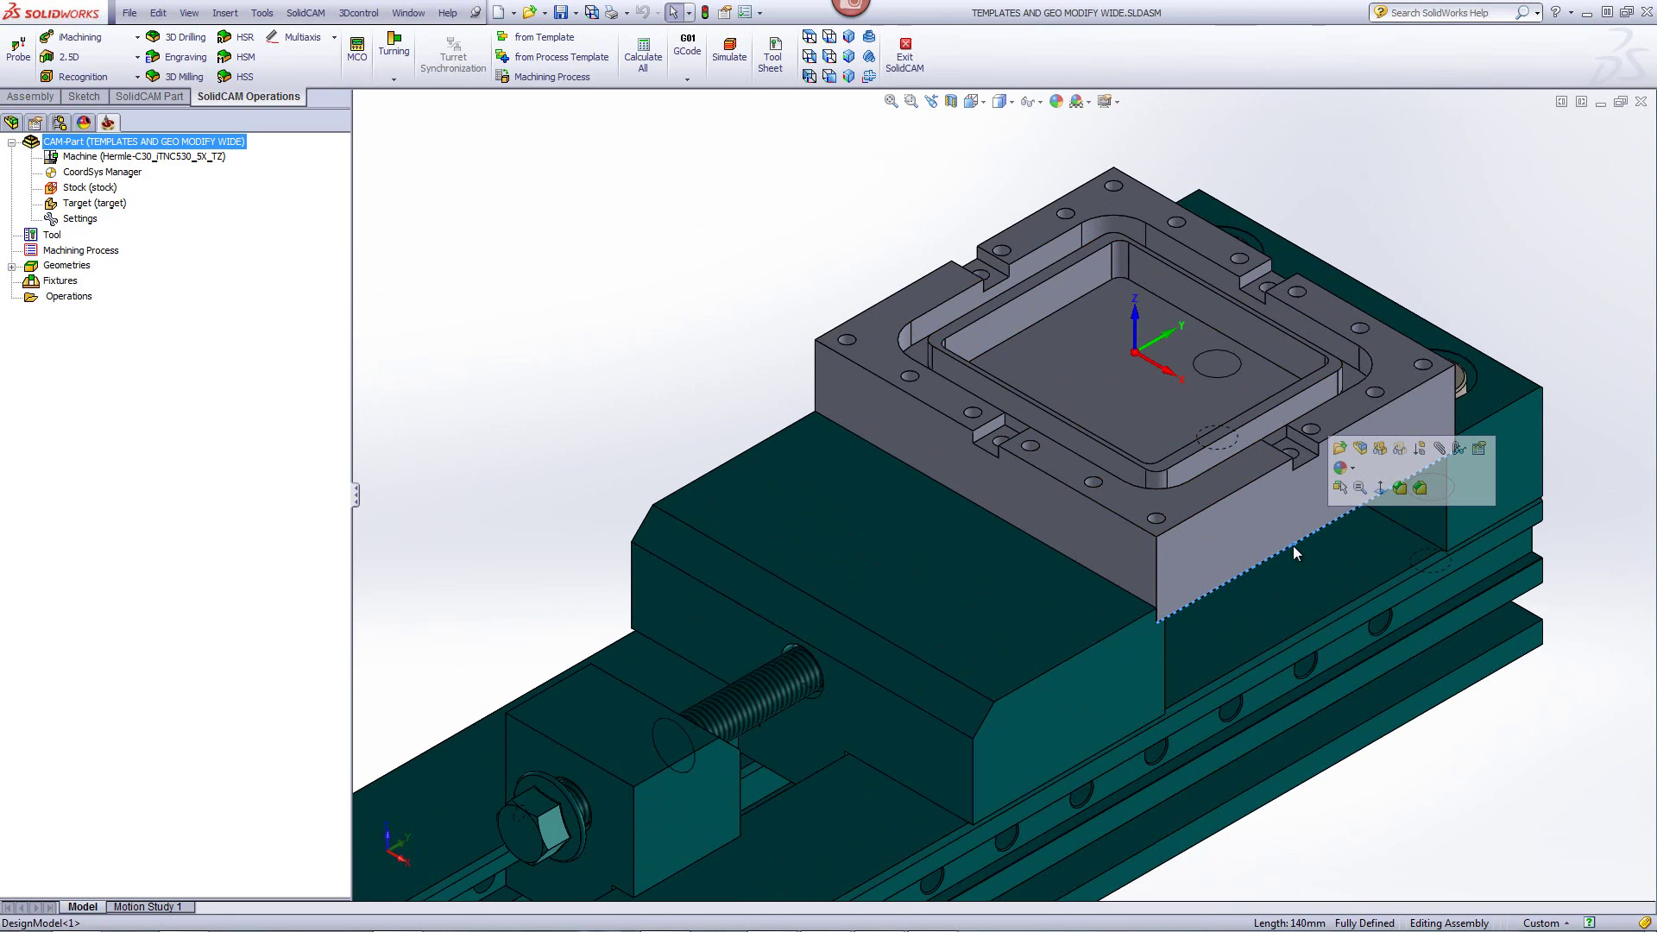
click(862, 242)
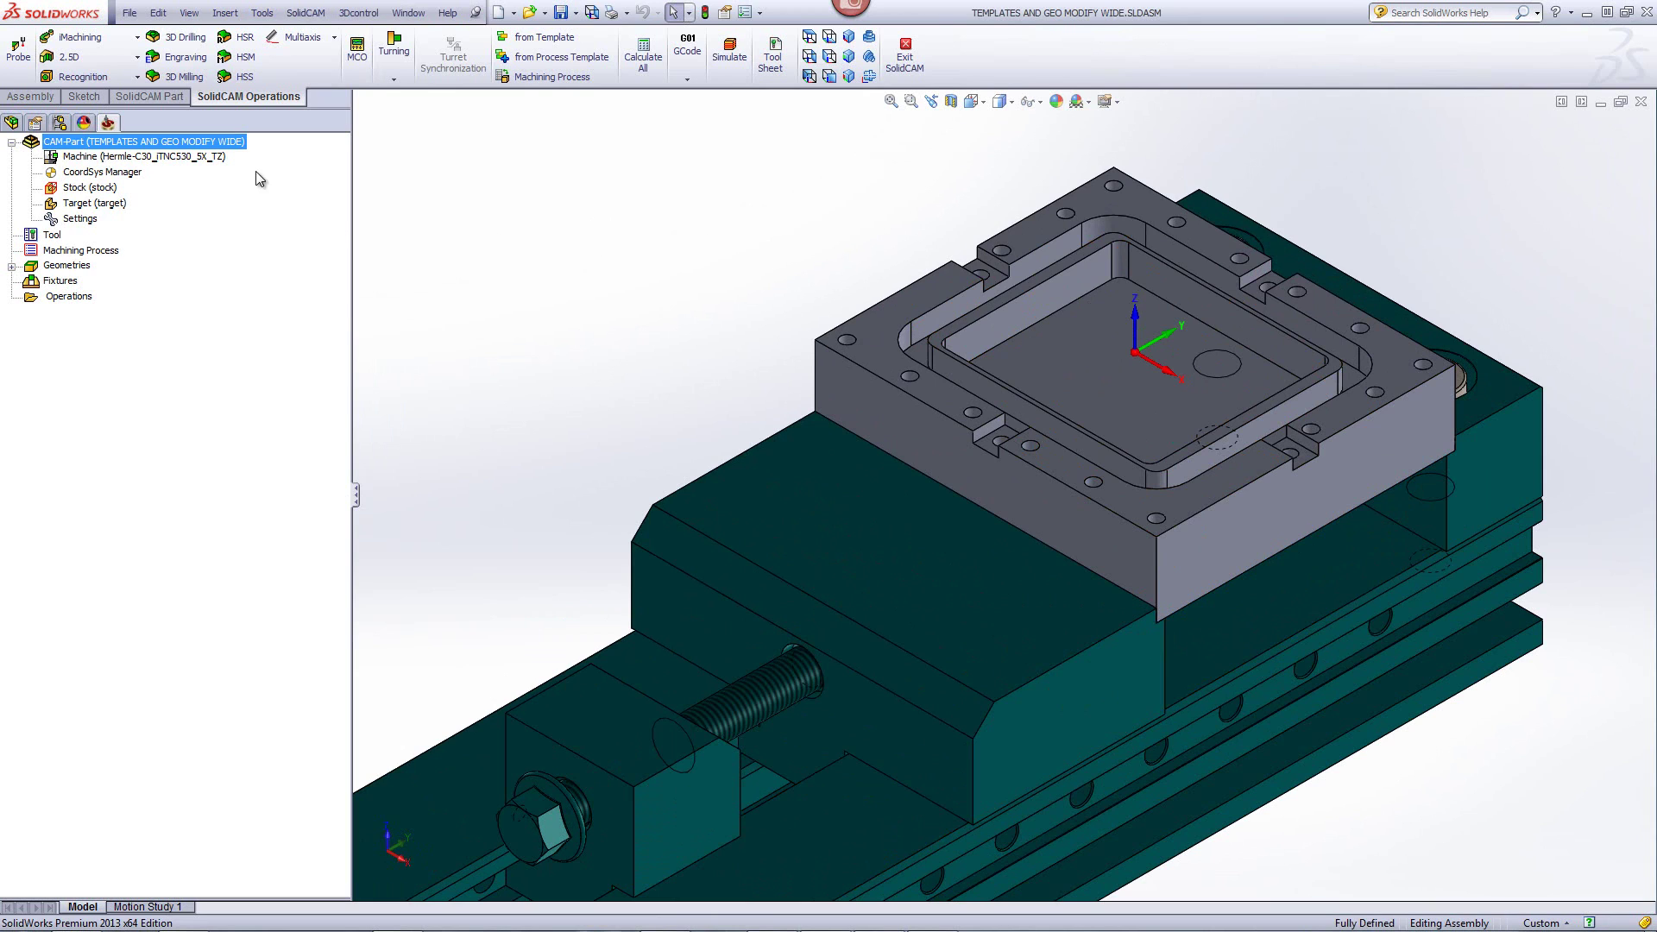
- Start a 2.5D Face milling operation loaded with the fm hatch 100d template
click(125, 57)
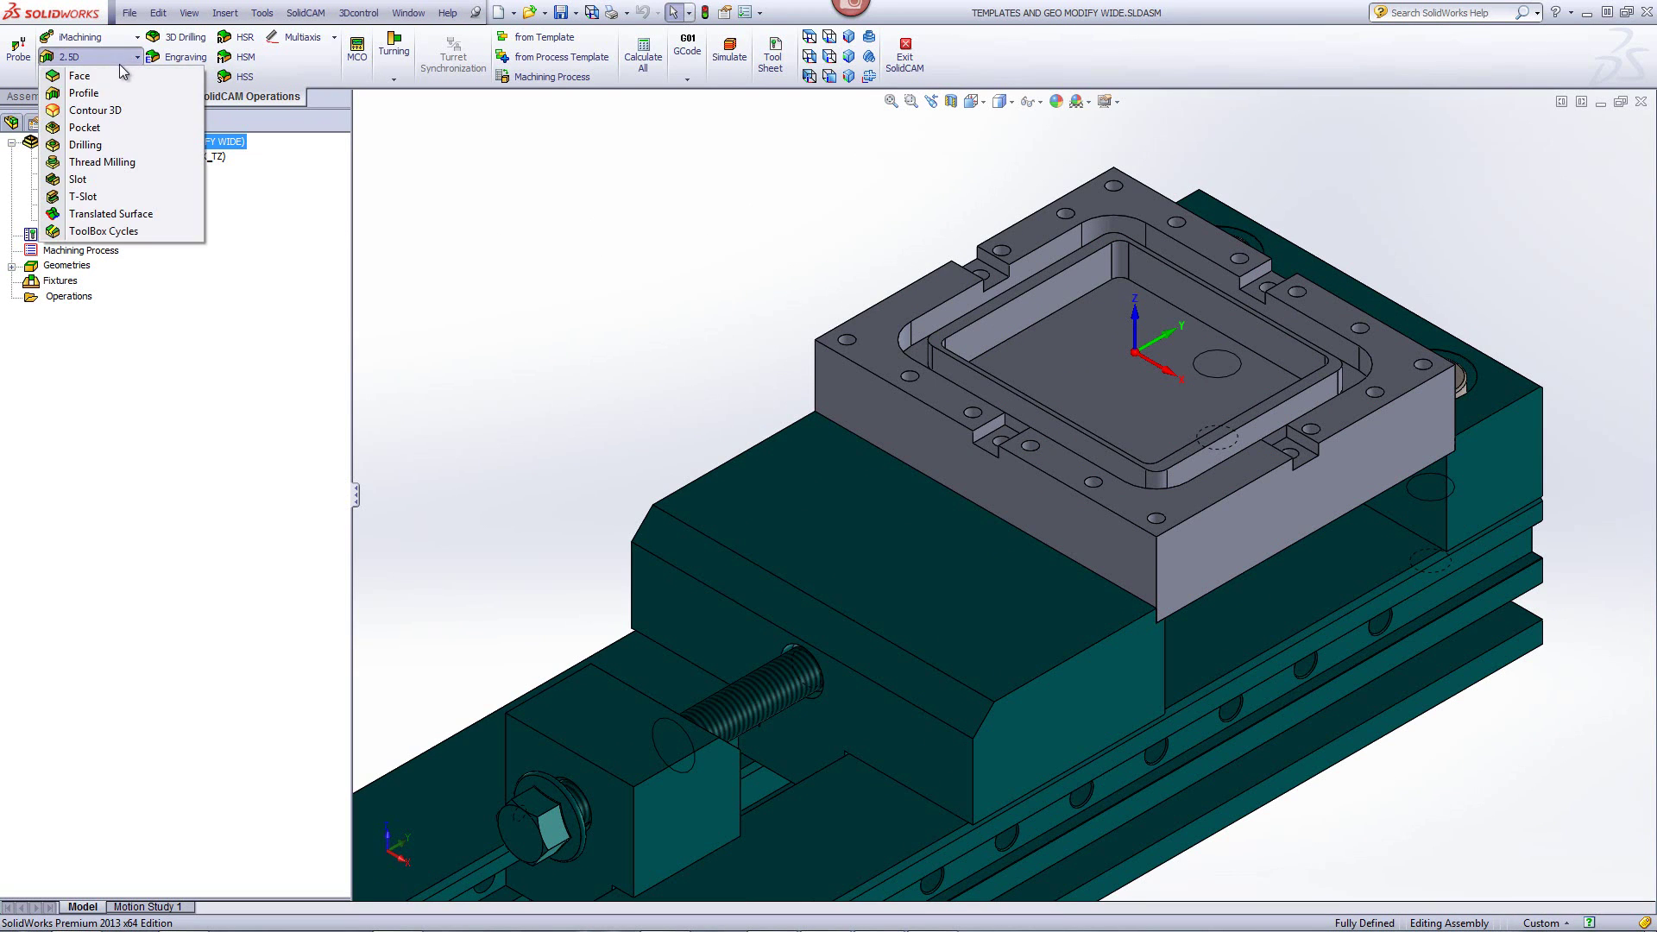
click(114, 74)
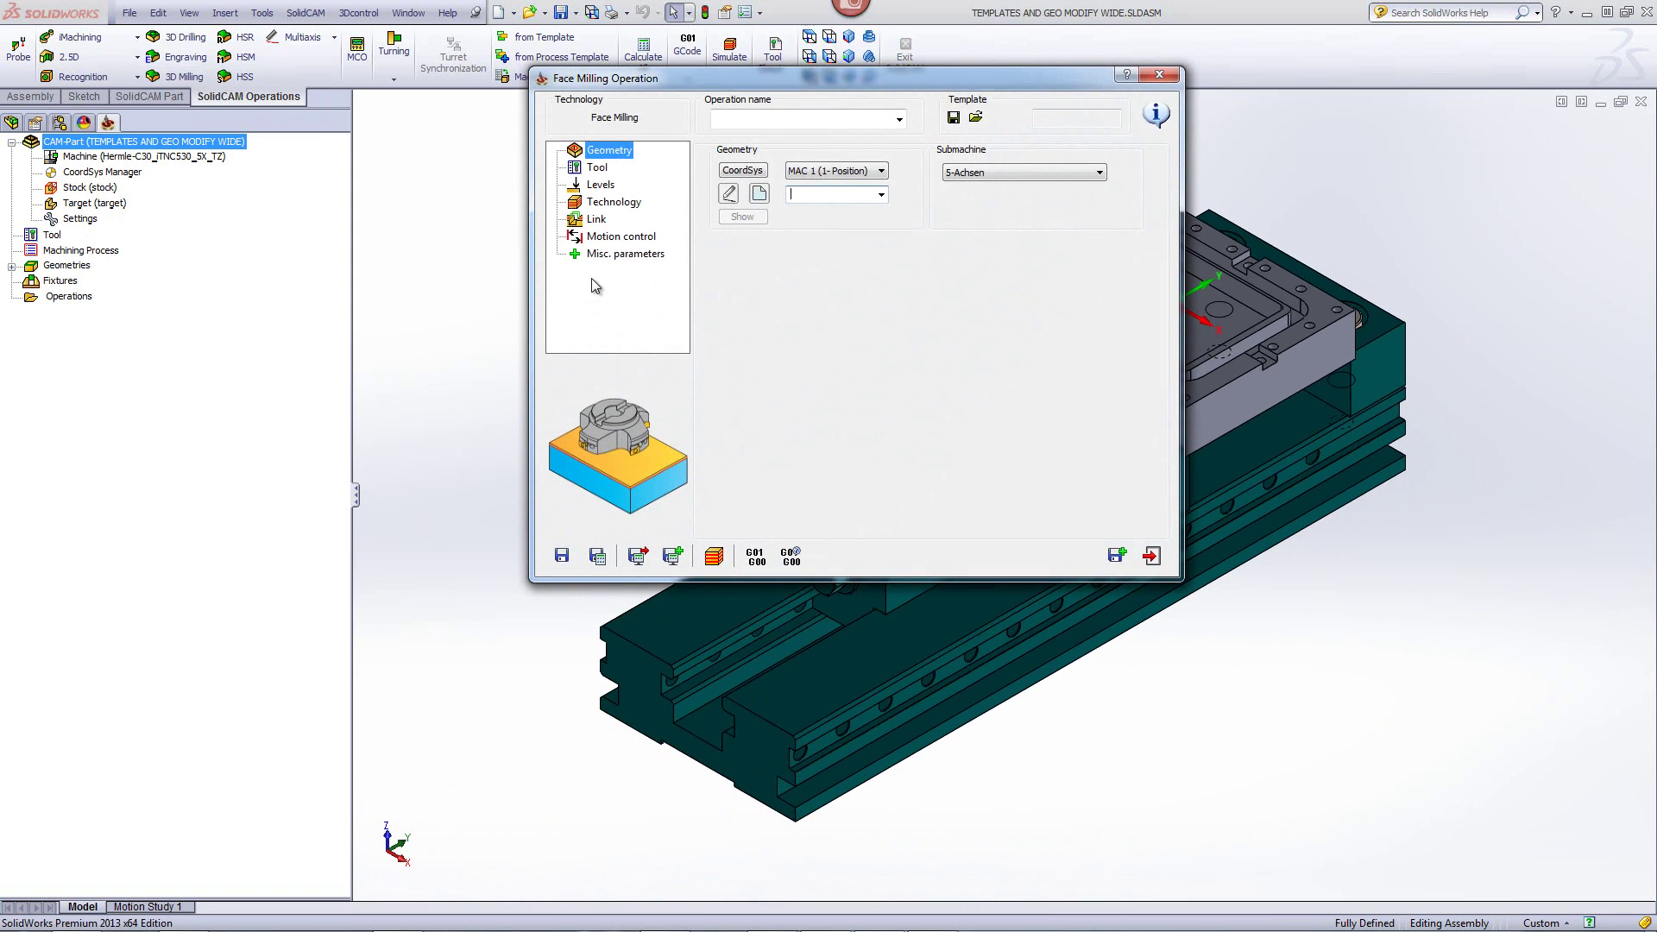
click(952, 119)
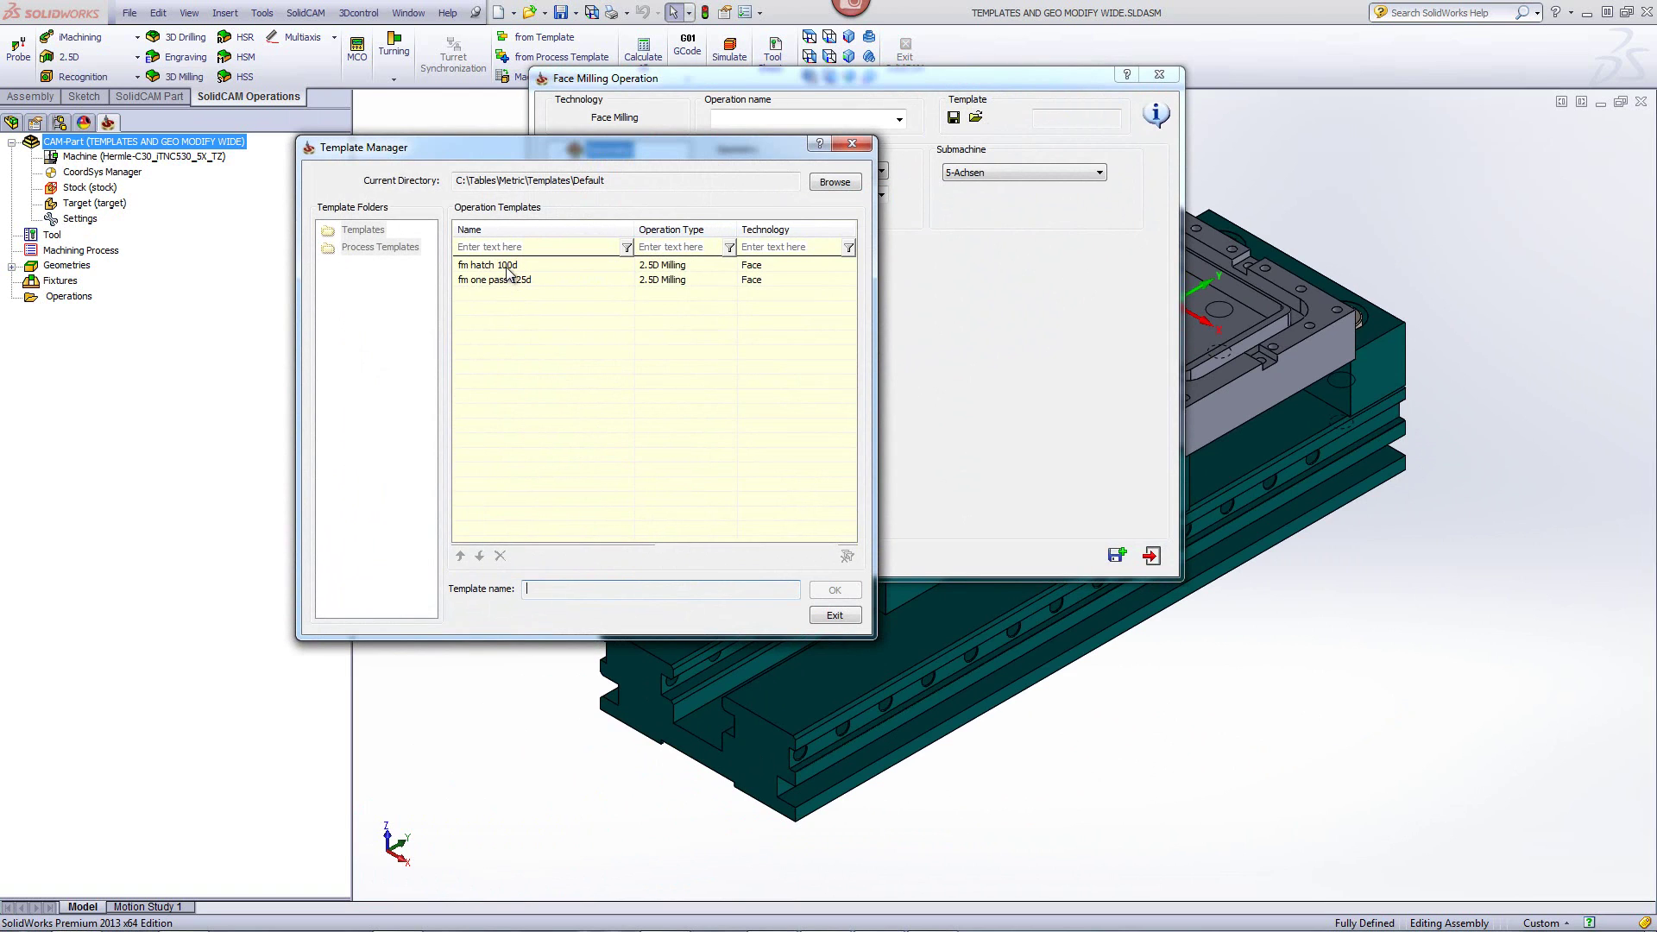
click(508, 270)
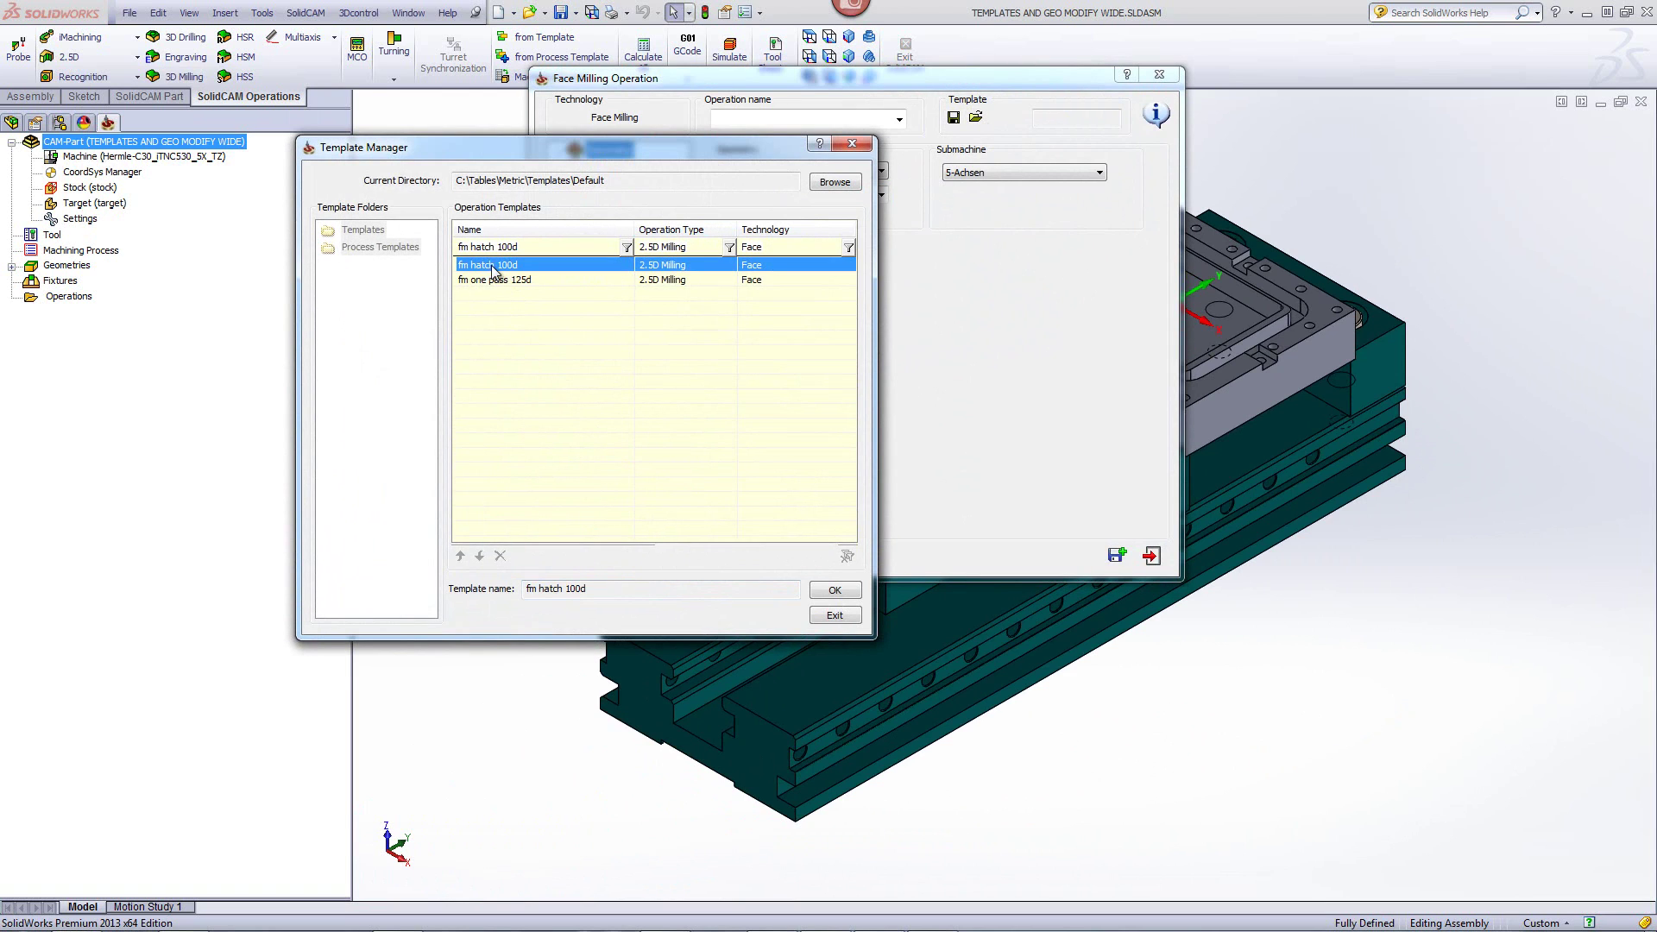
click(849, 590)
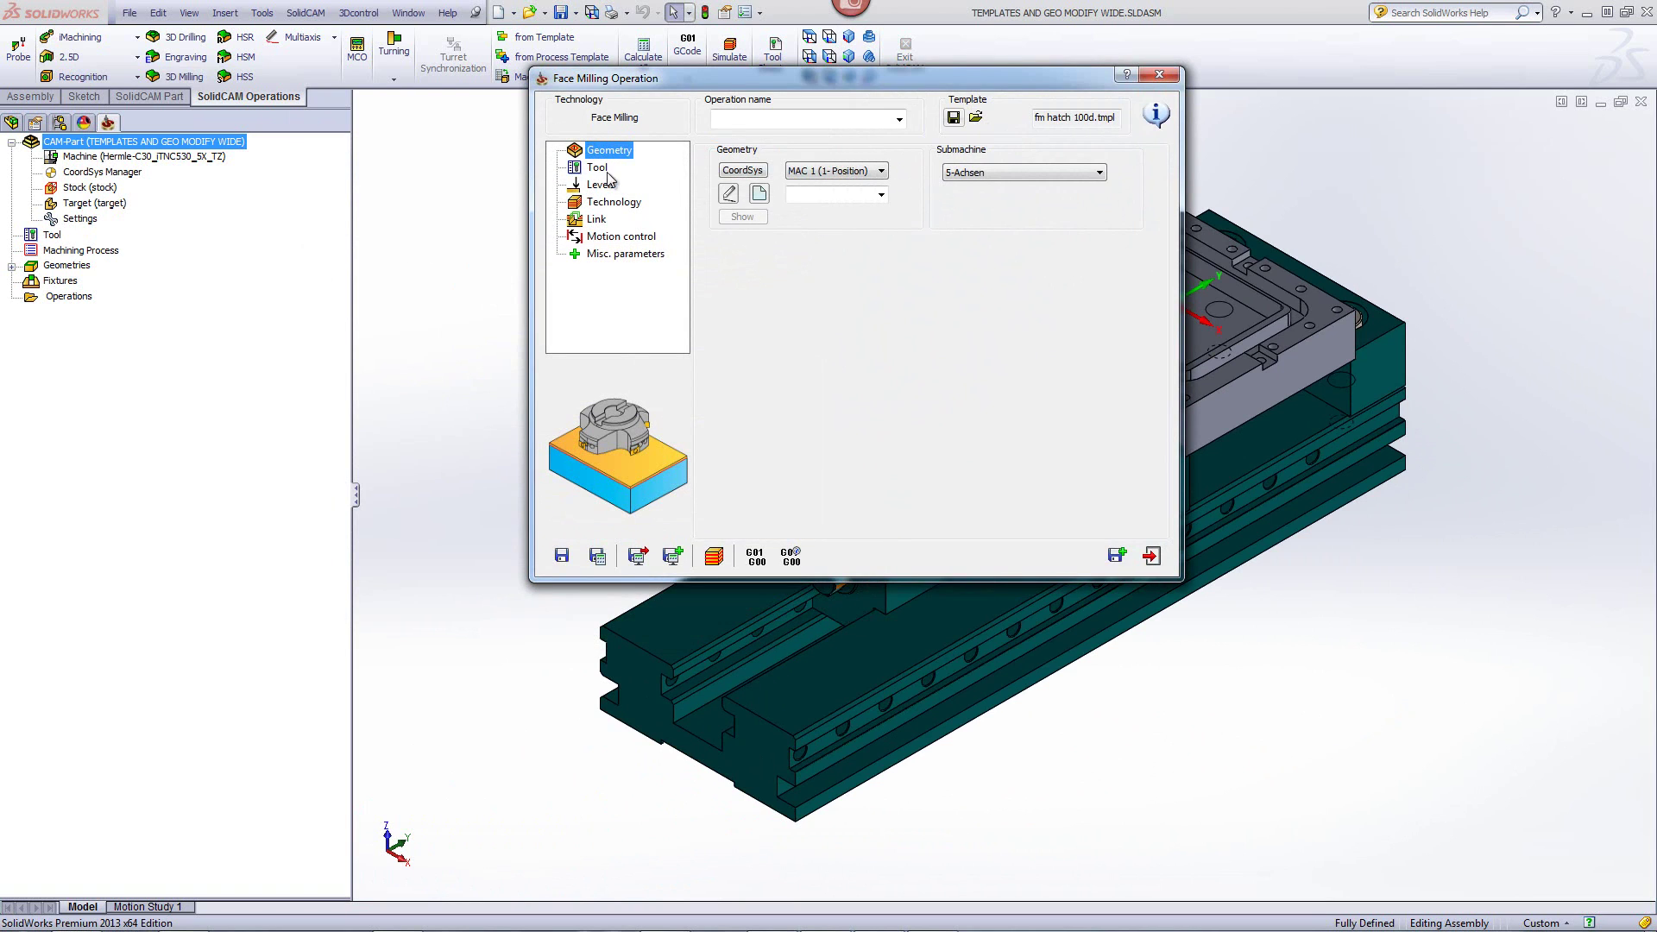
- Create target-based facemill1 geometry, attempt Save & Calculate, and dismiss the error message
click(757, 194)
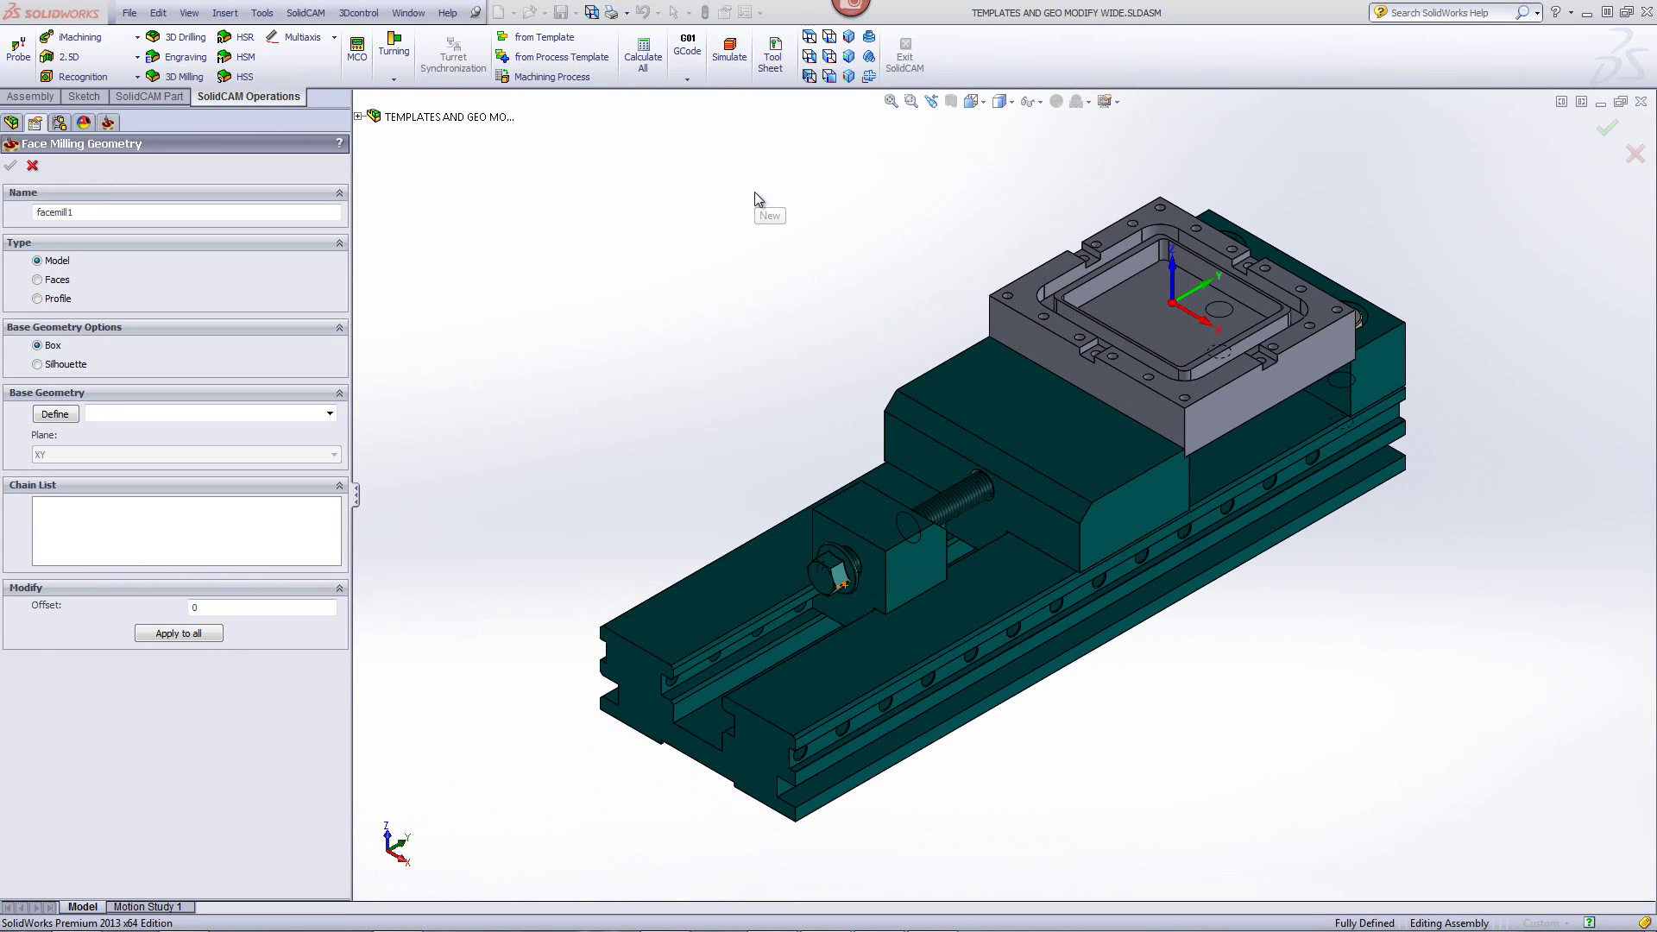
click(329, 415)
click(333, 429)
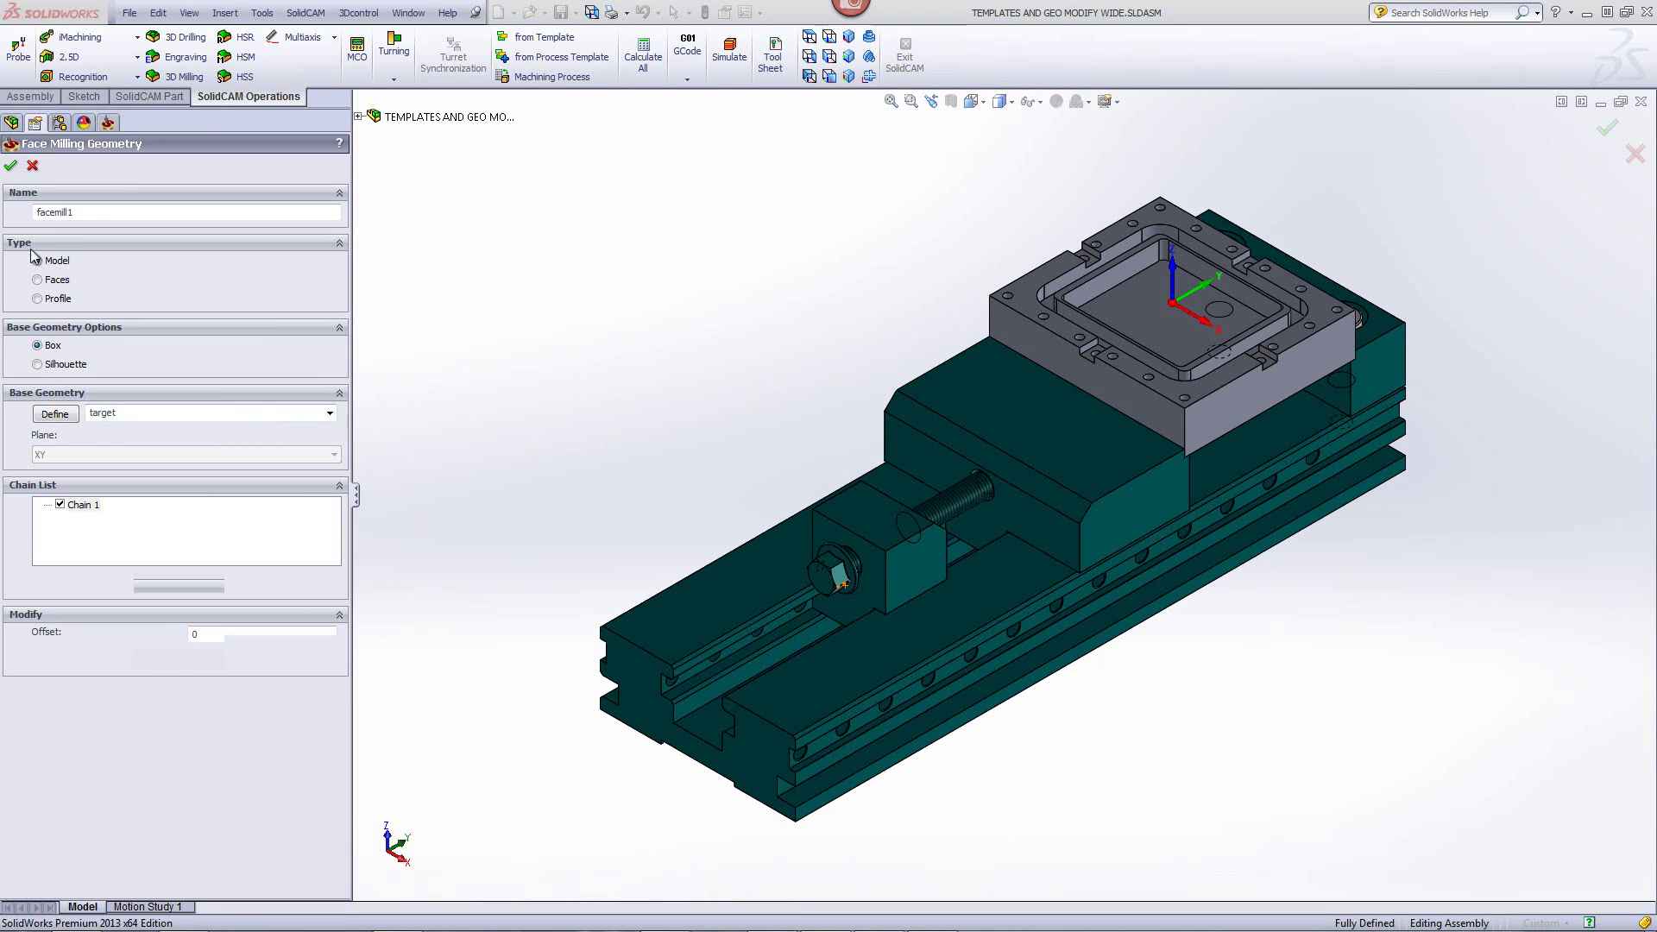
click(10, 166)
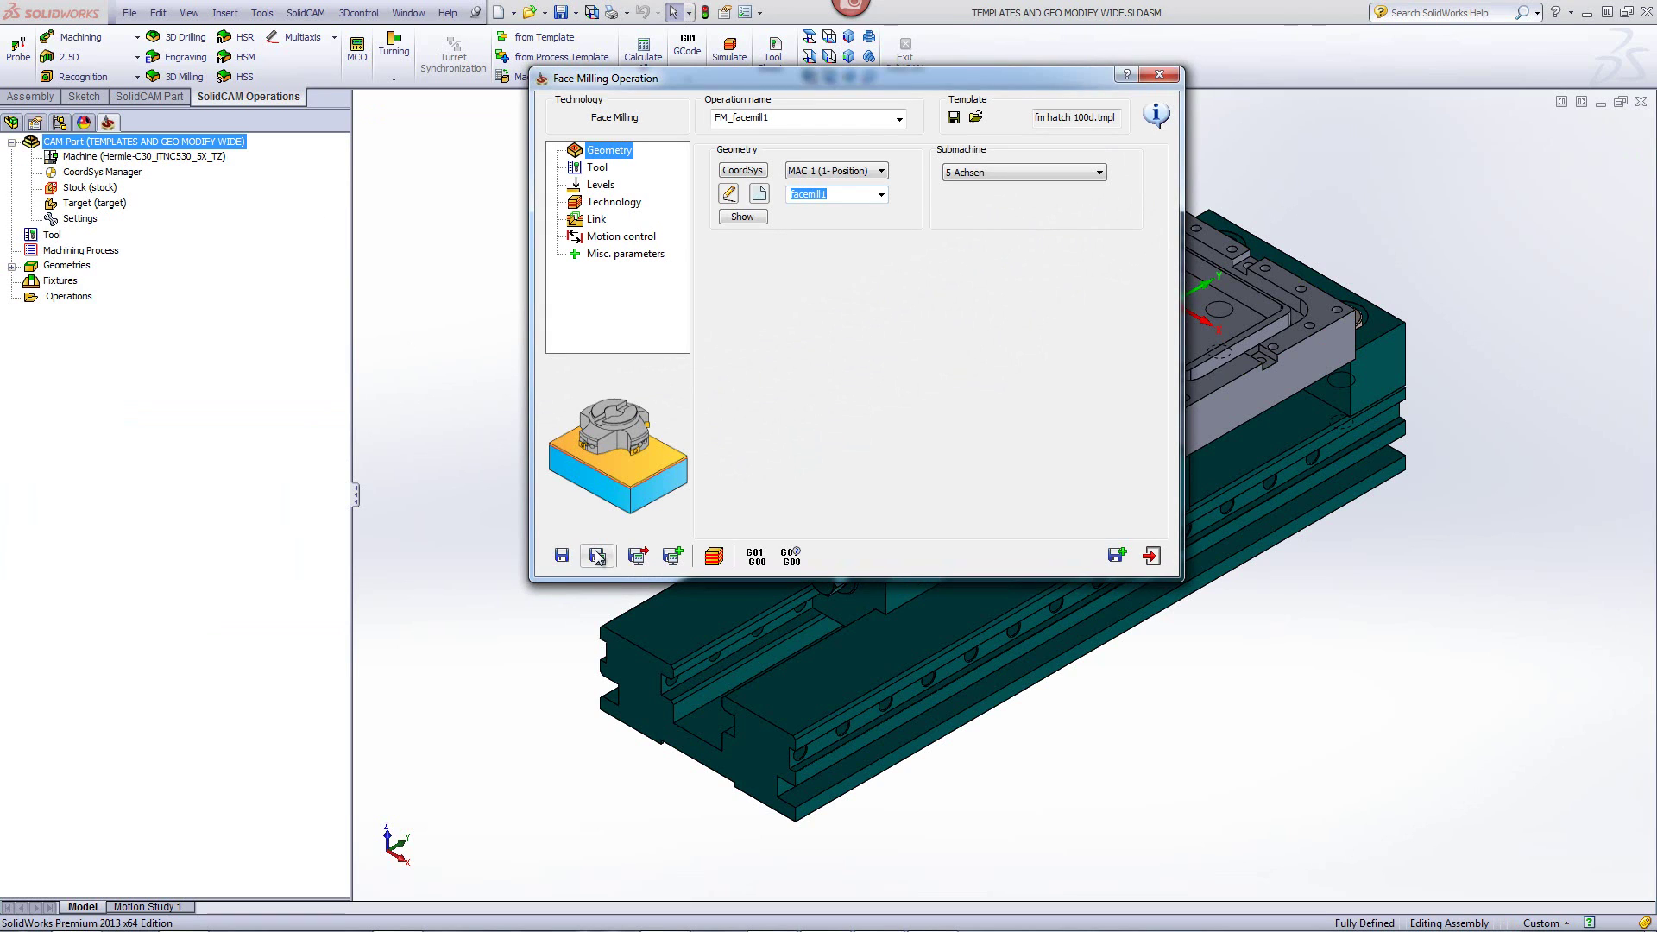
click(597, 557)
key(Return)
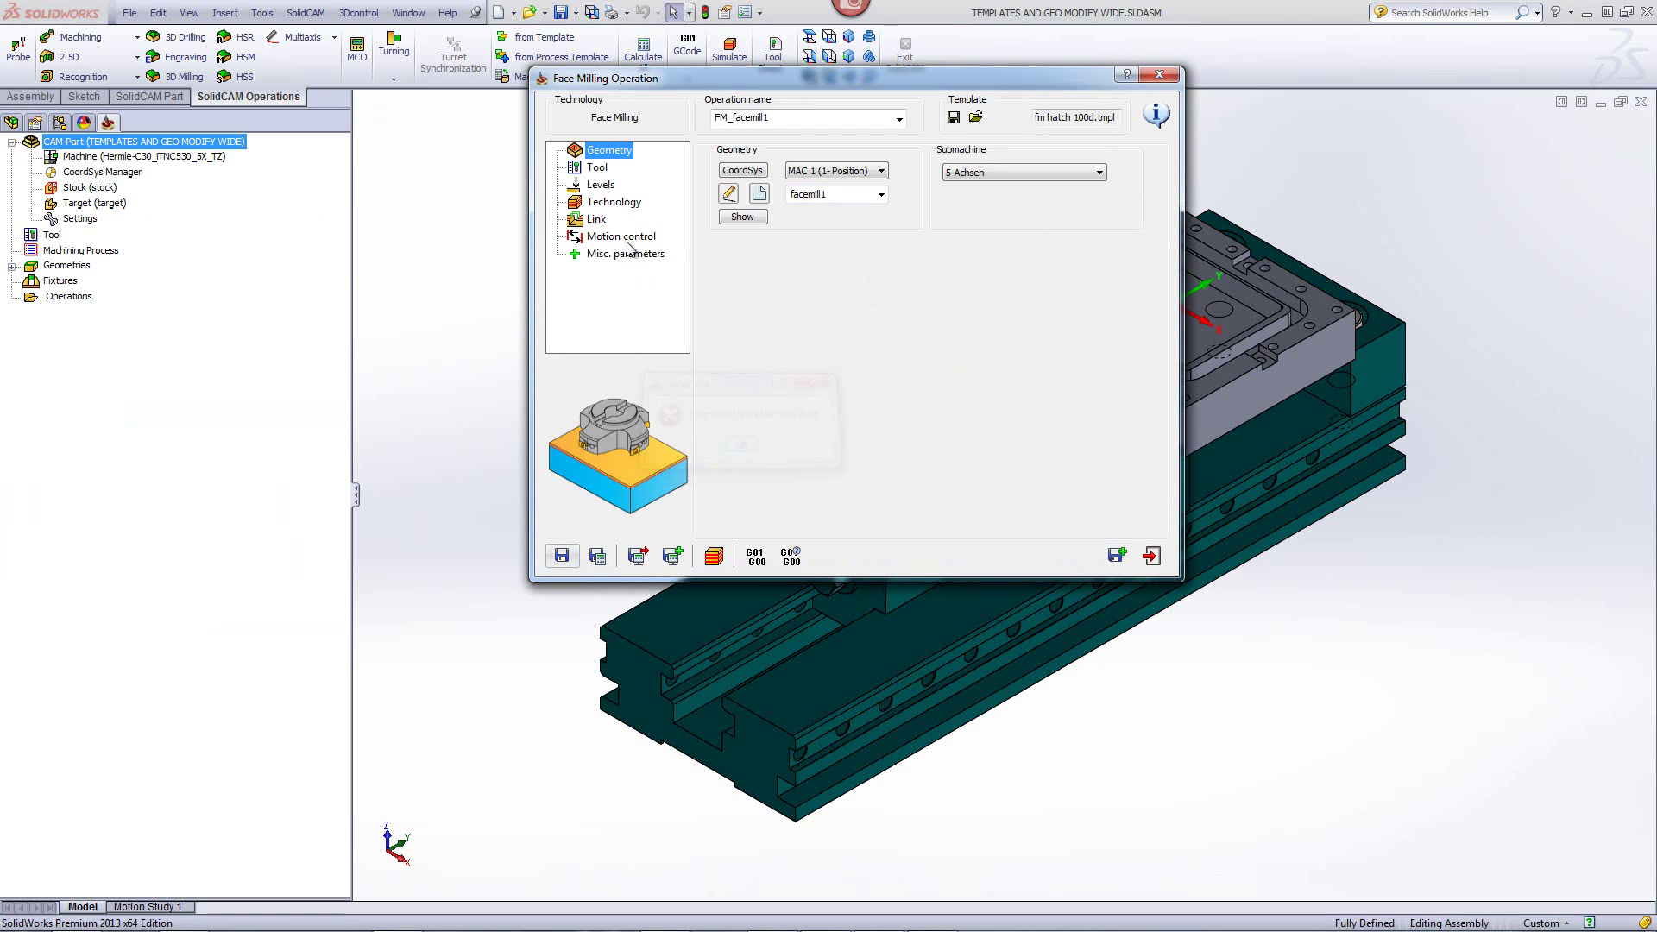
- Set upper level and face depth to 1, then save and calculate FM_facemill1
click(598, 187)
click(851, 271)
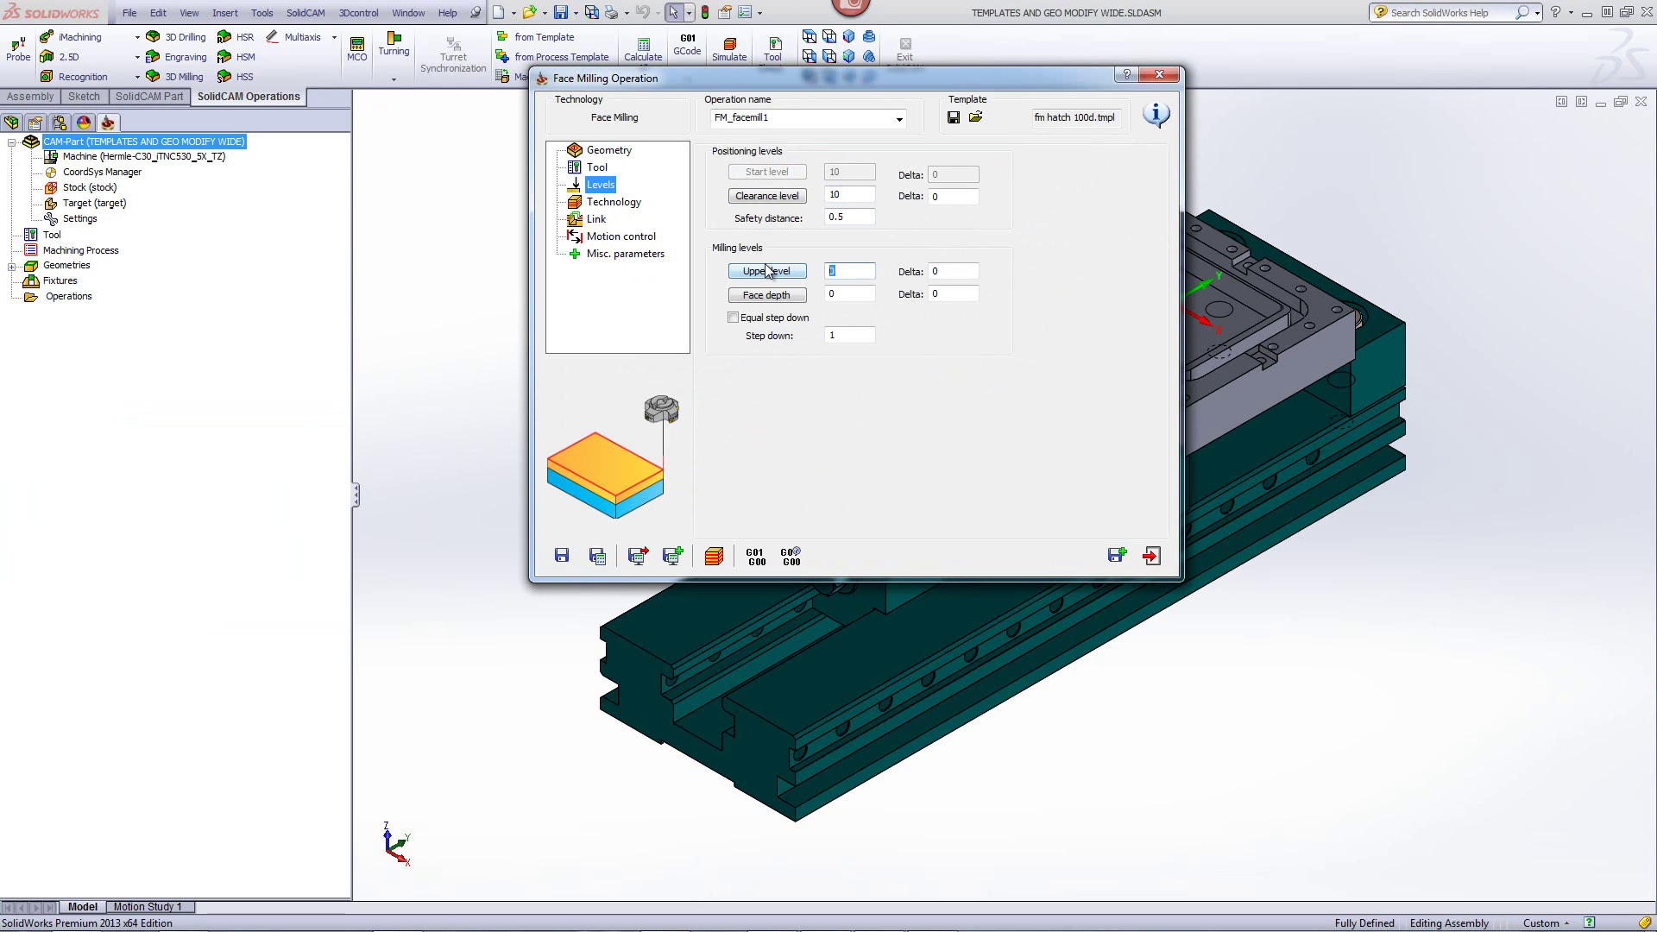
click(843, 293)
text(1)
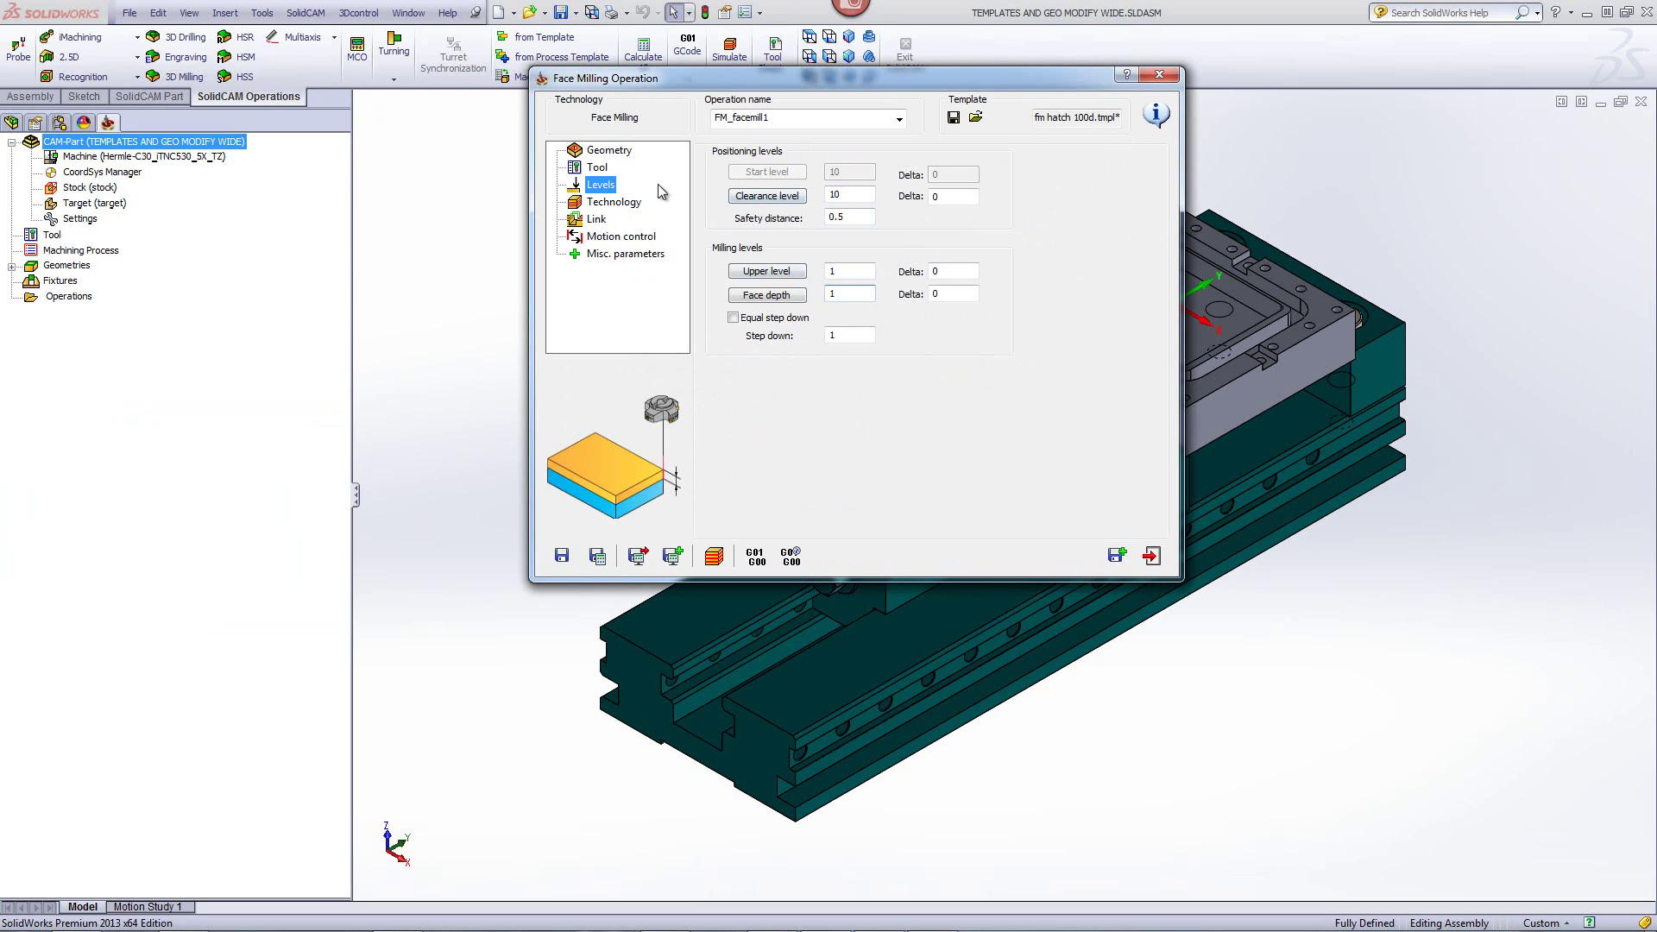
click(625, 210)
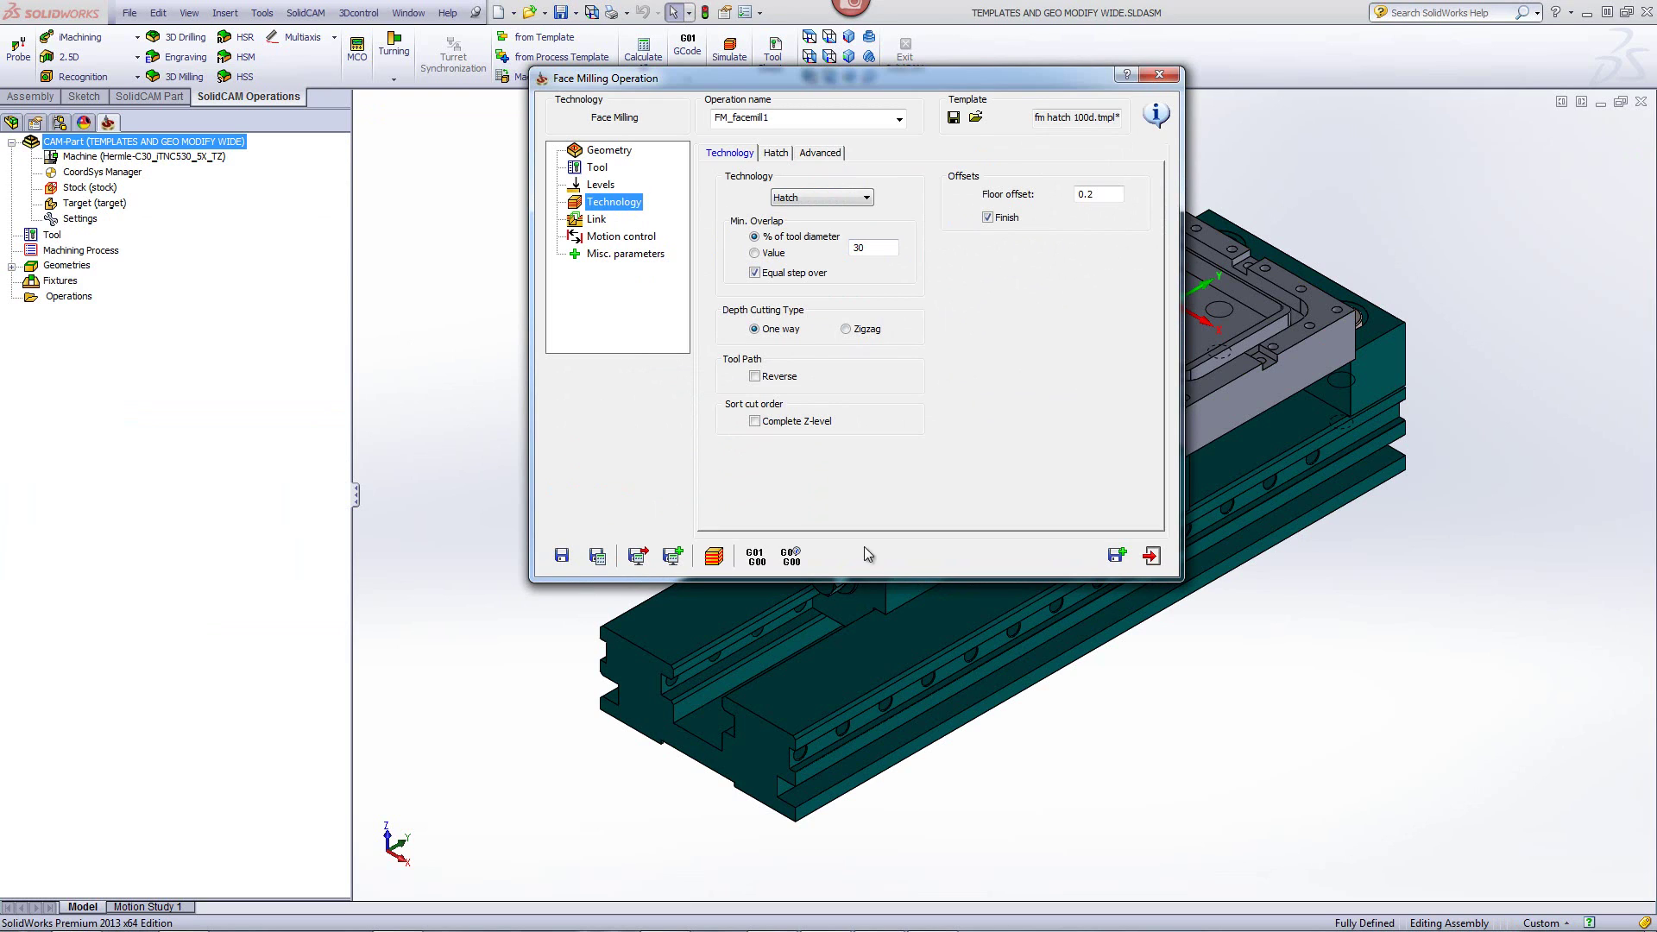
click(597, 556)
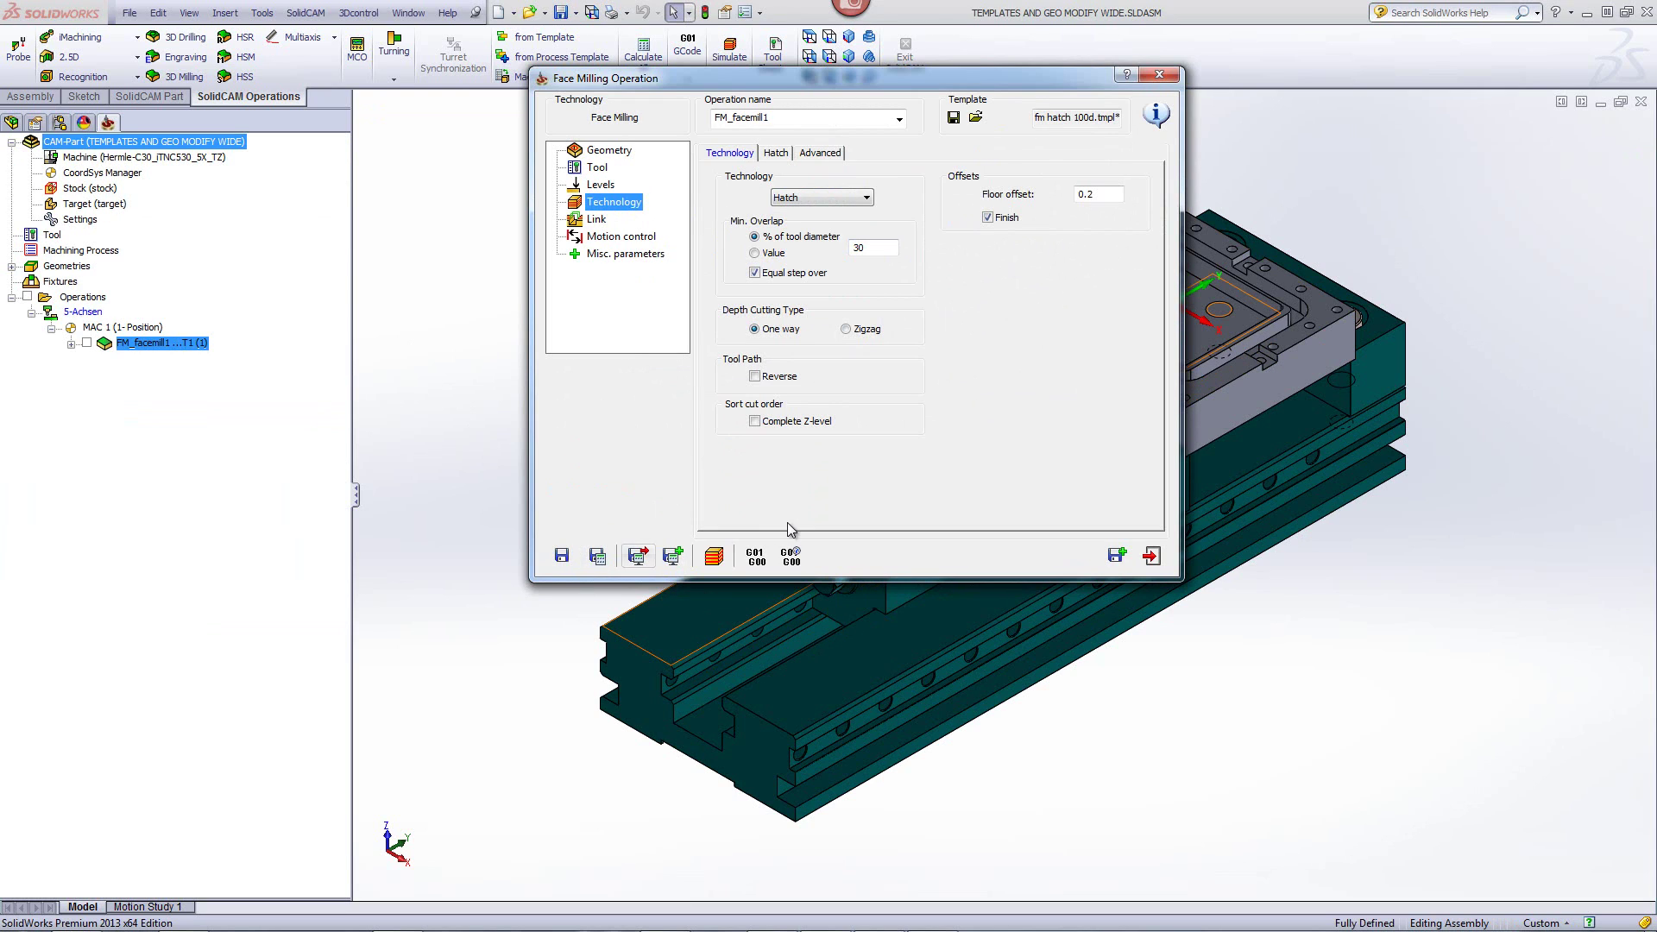
- Verify the FM_facemill1 hatch cut in SolidVerify simulation, then close the operation dialog
click(714, 556)
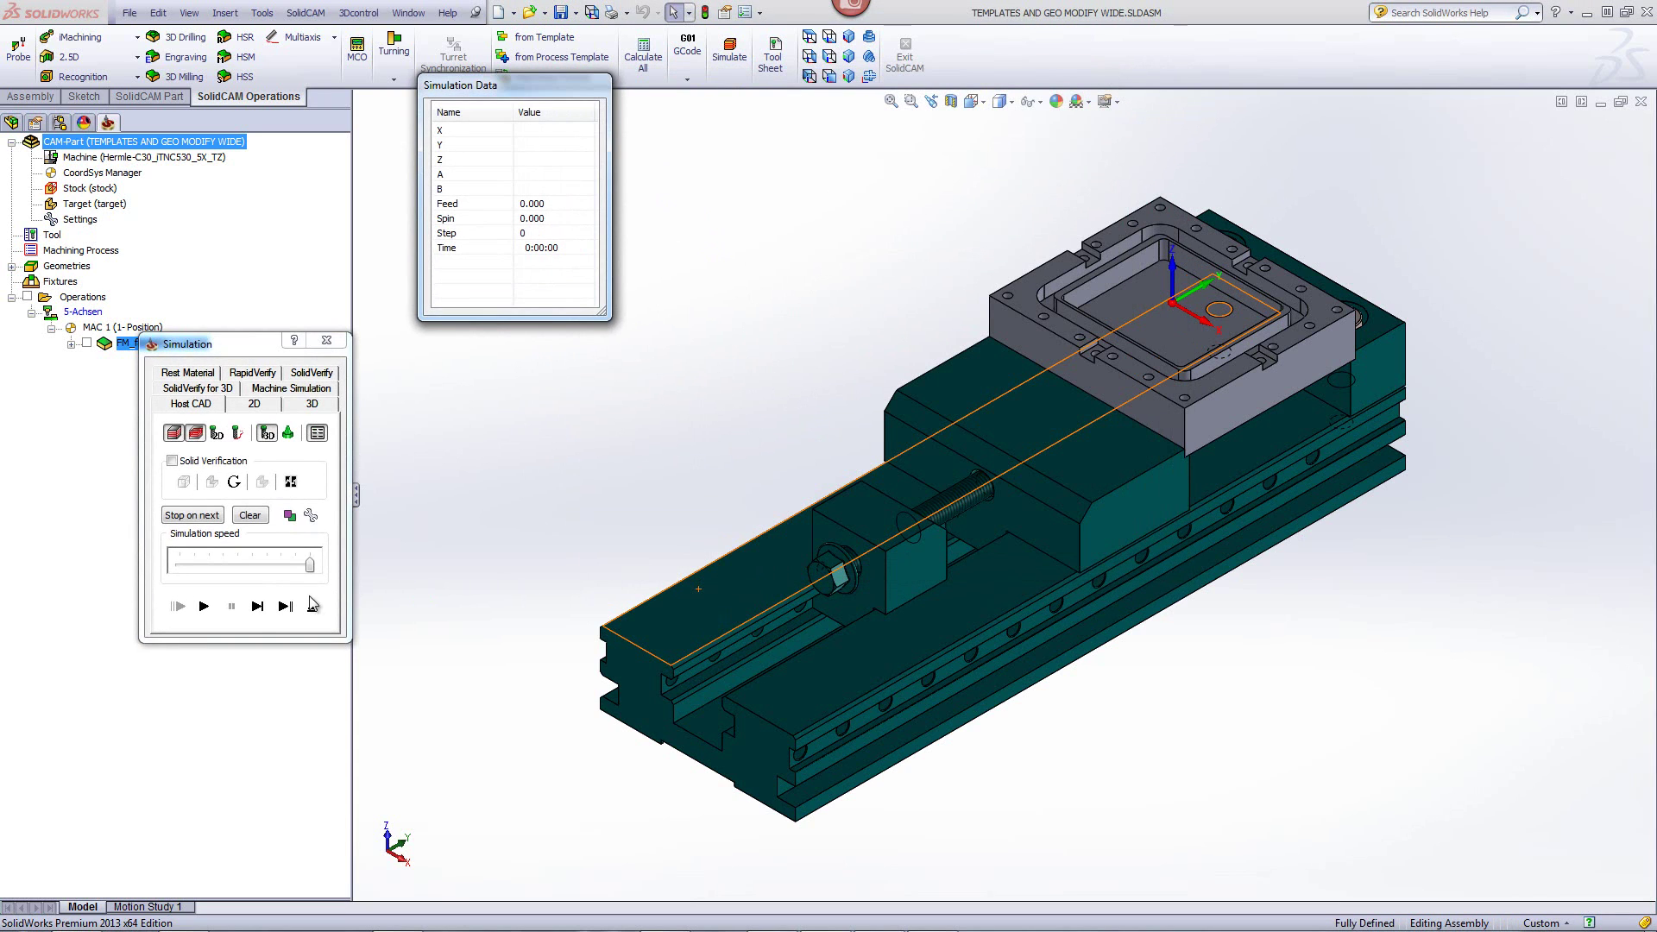
click(204, 606)
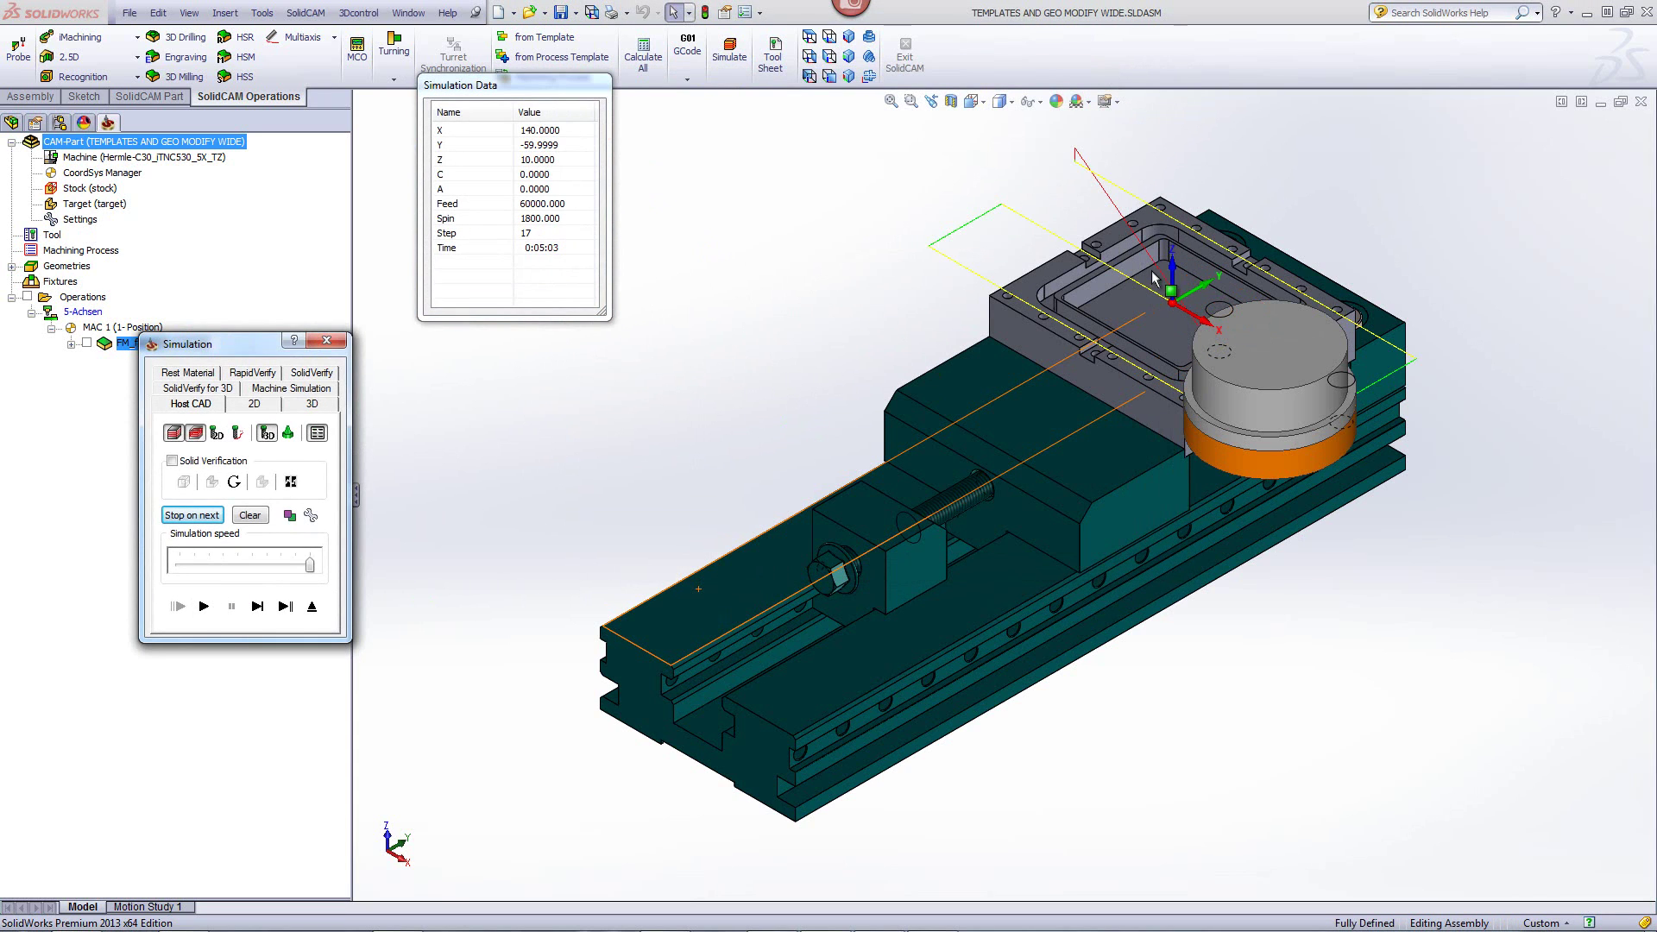
click(325, 374)
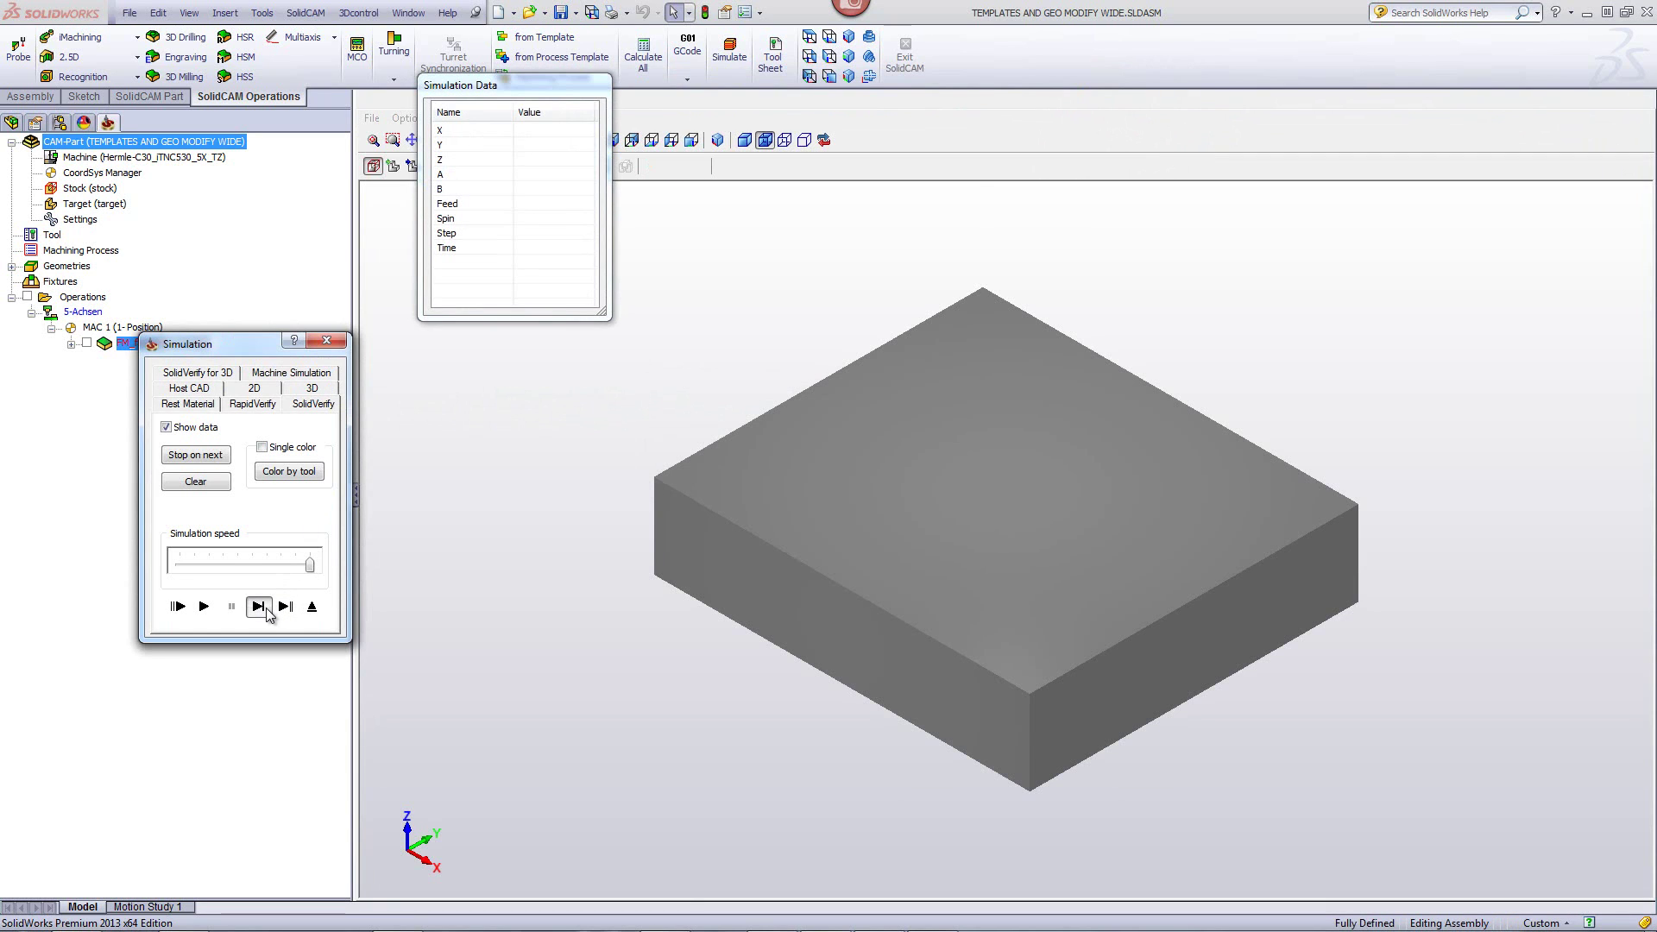
click(258, 606)
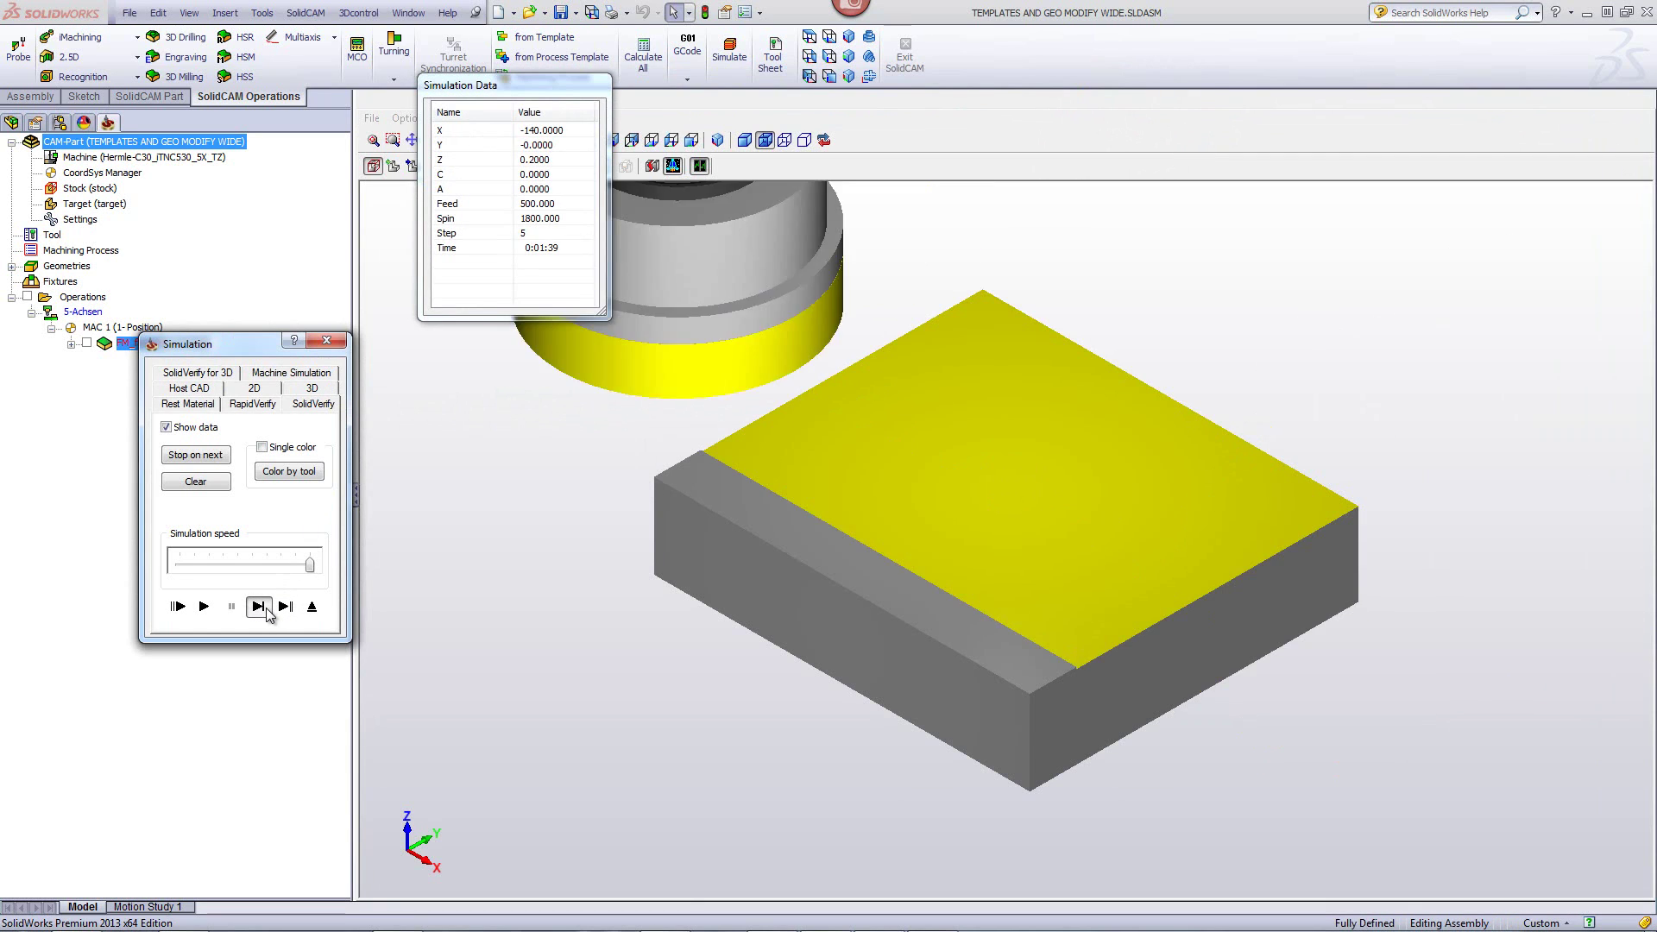
click(312, 607)
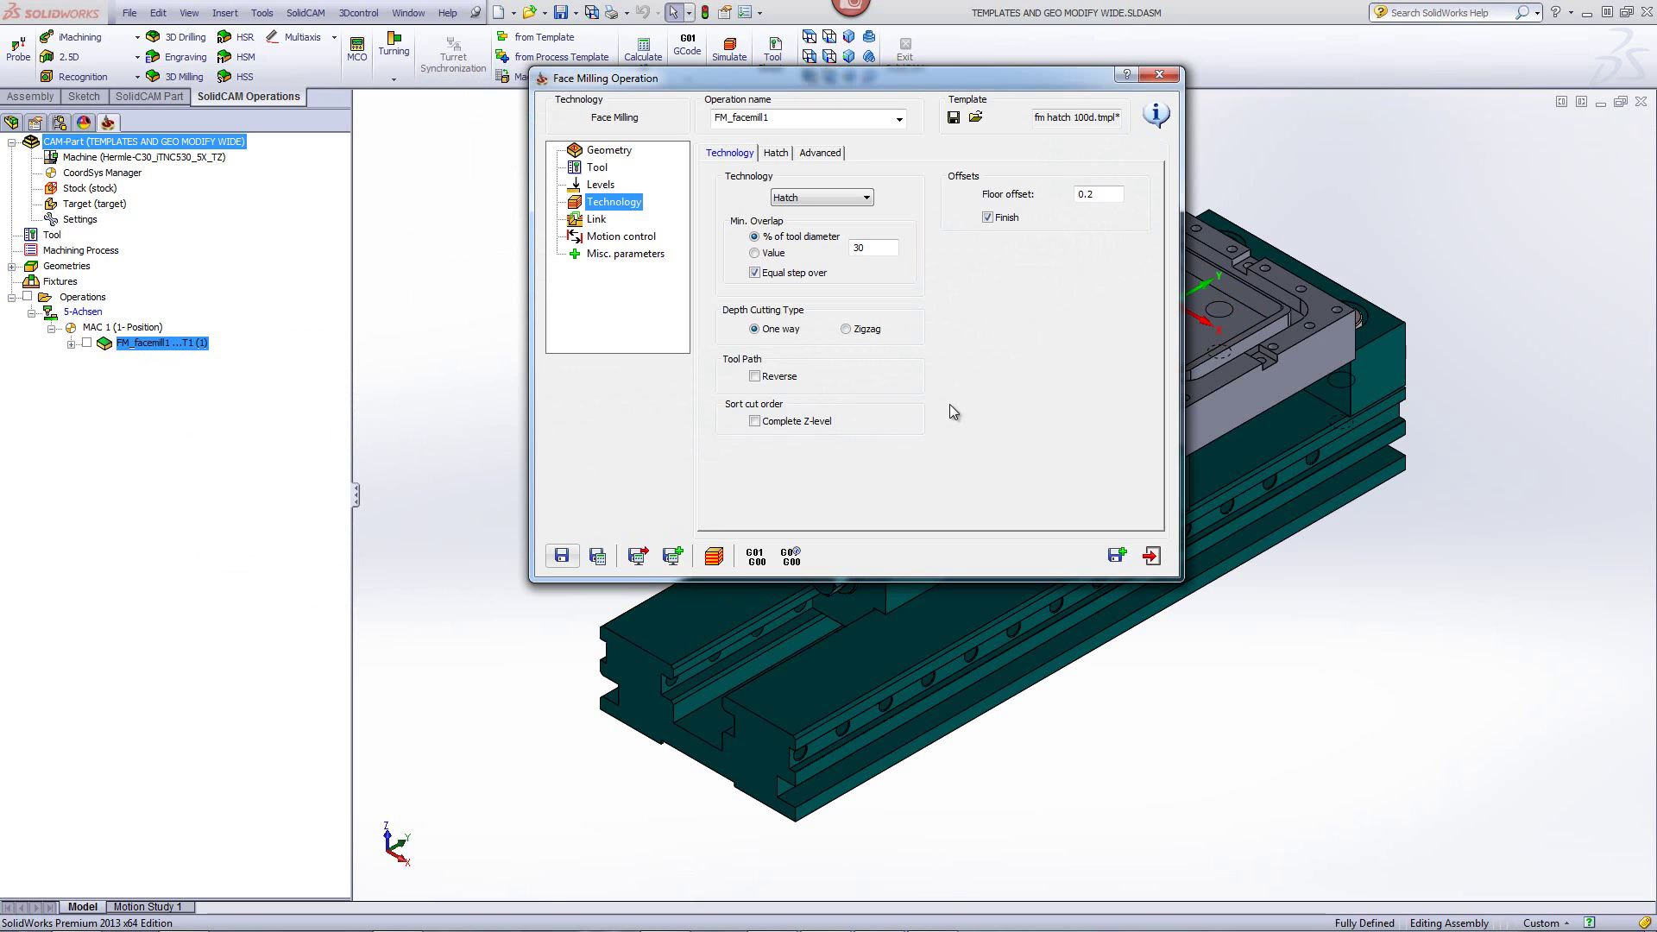
click(1151, 556)
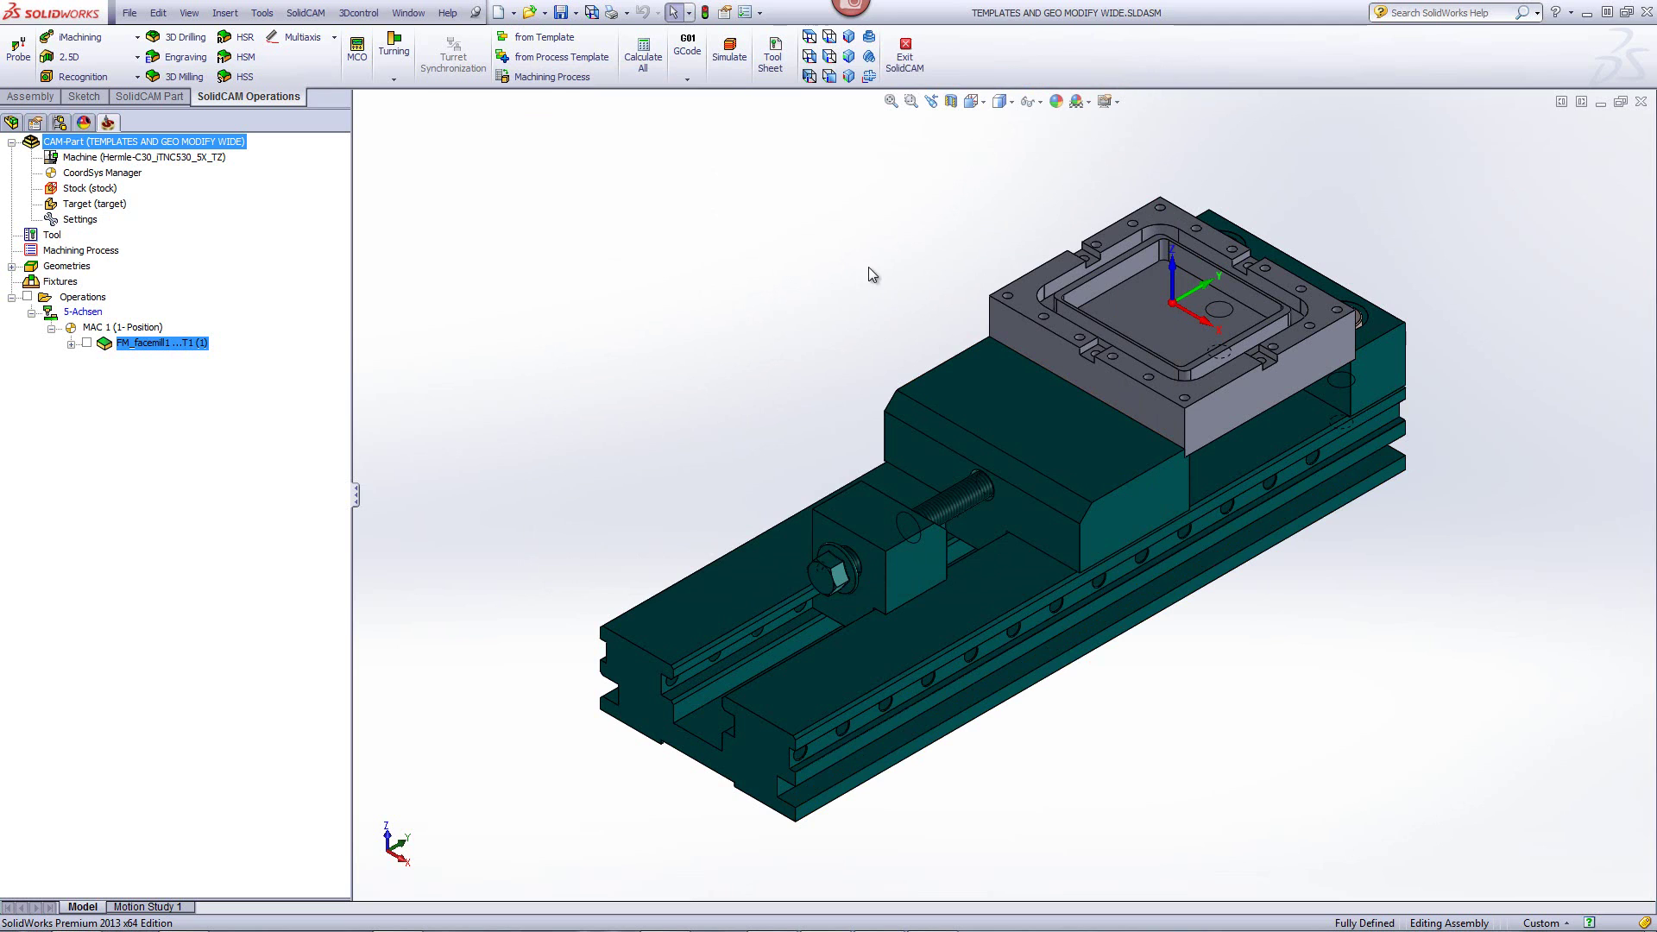
- Select the pocket's outer wall faces, then clear the selection with Esc
scroll(1198, 332, down, 2)
scroll(1198, 333, down, 2)
scroll(1198, 332, up, 2)
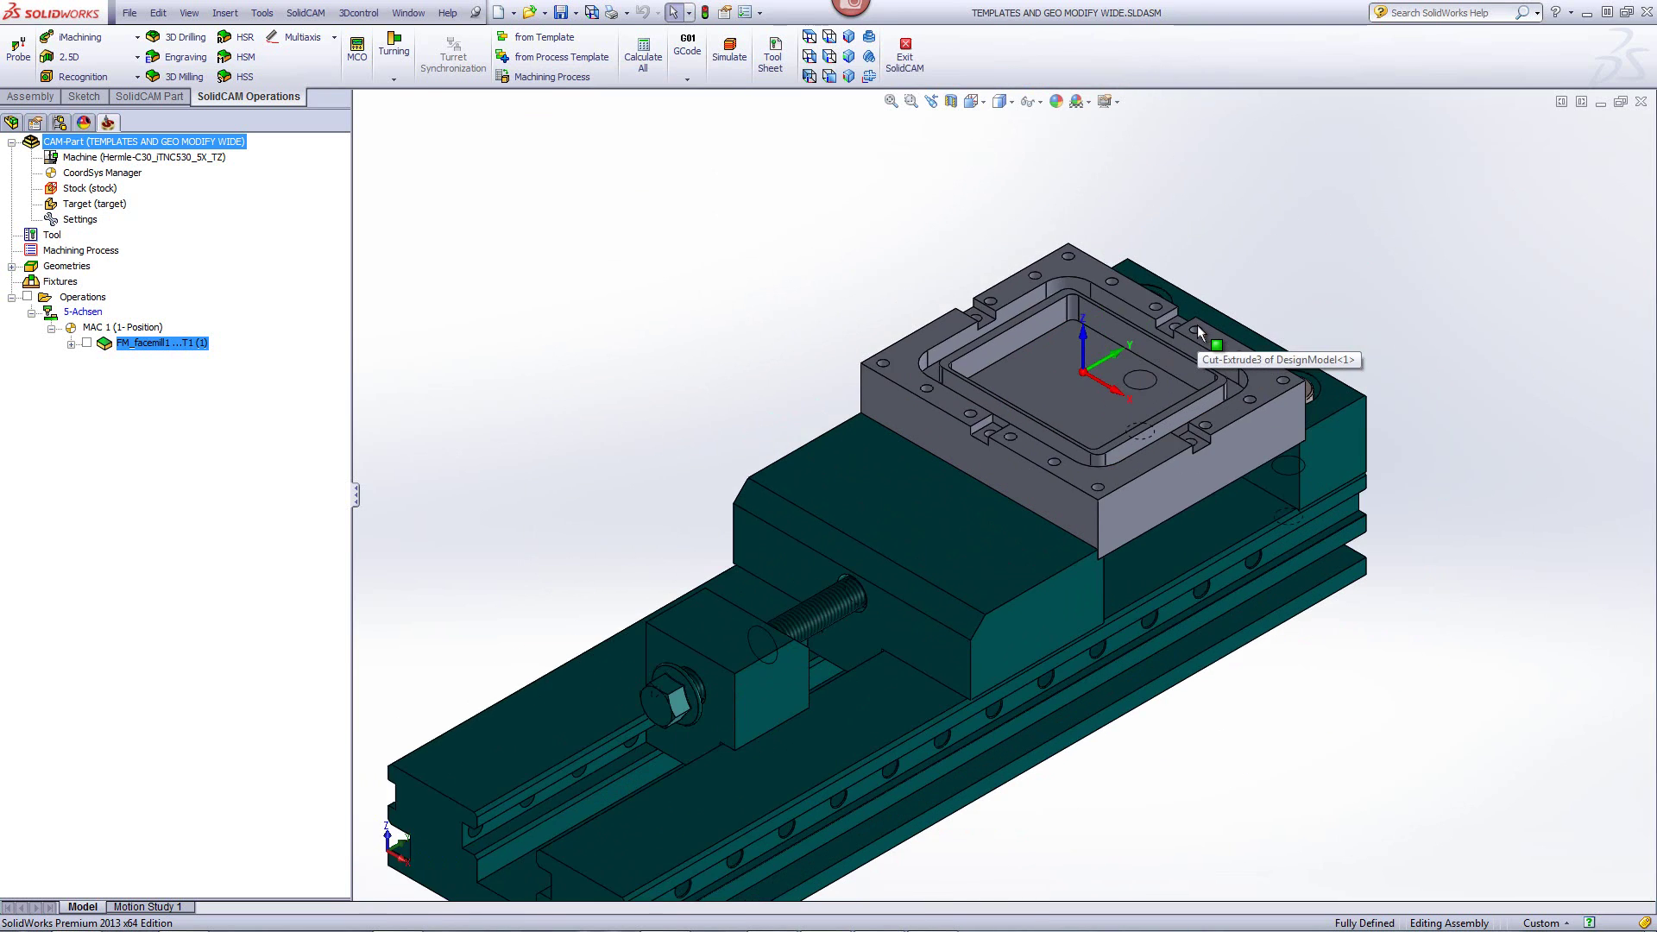
scroll(1202, 341, up, 1)
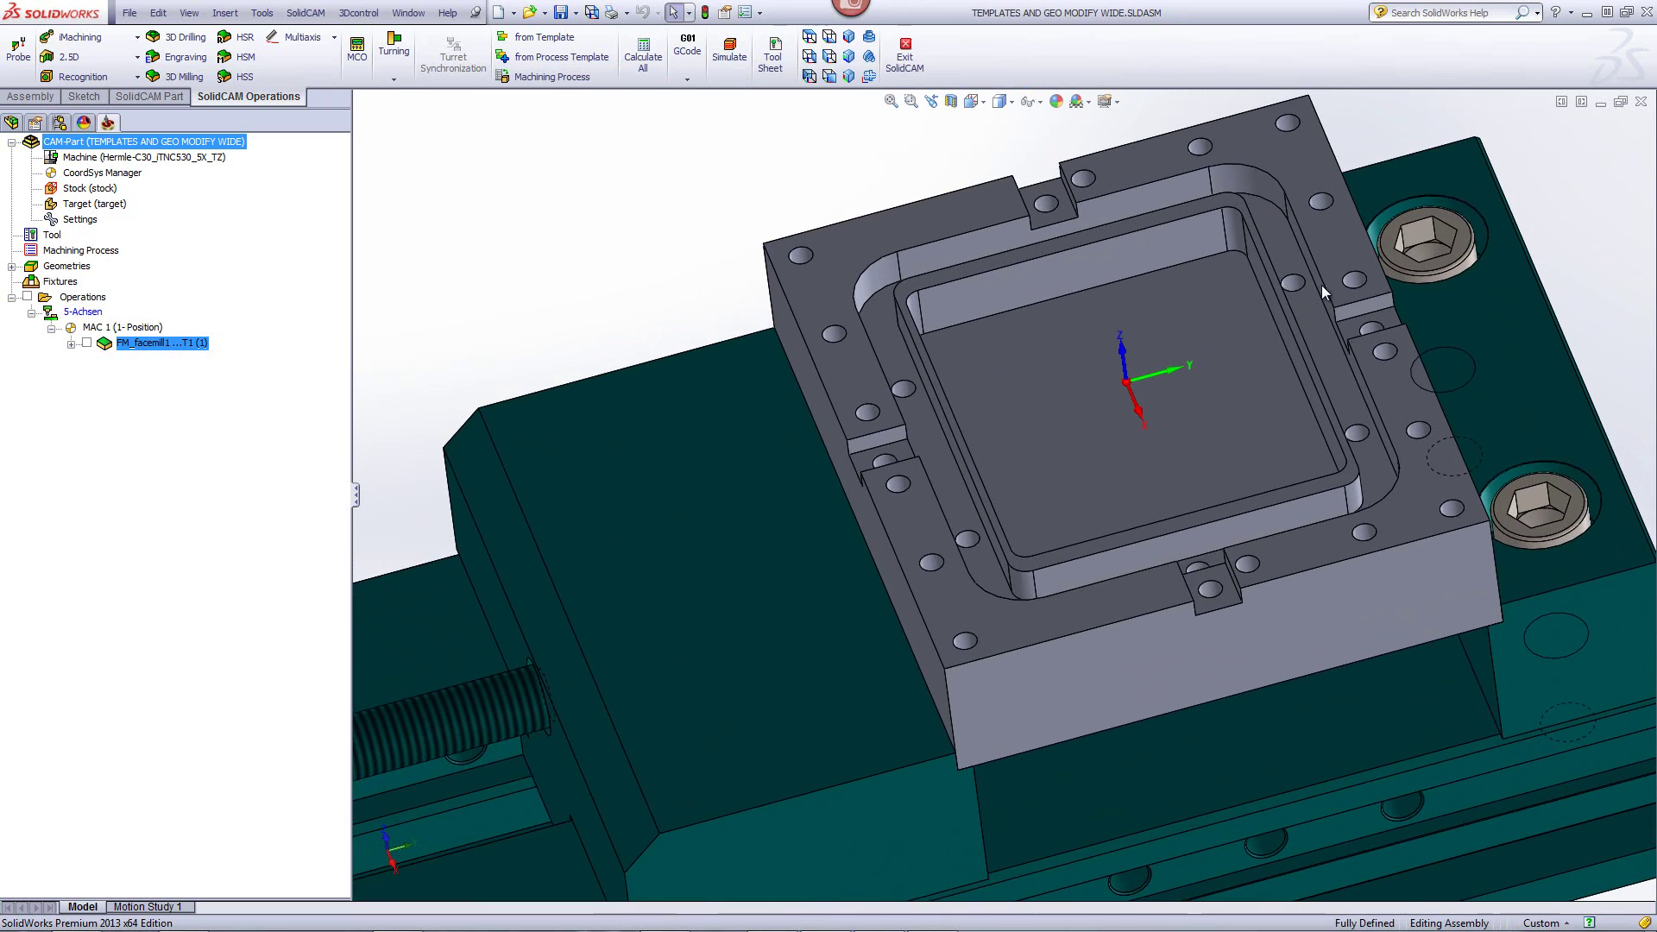
click(1312, 308)
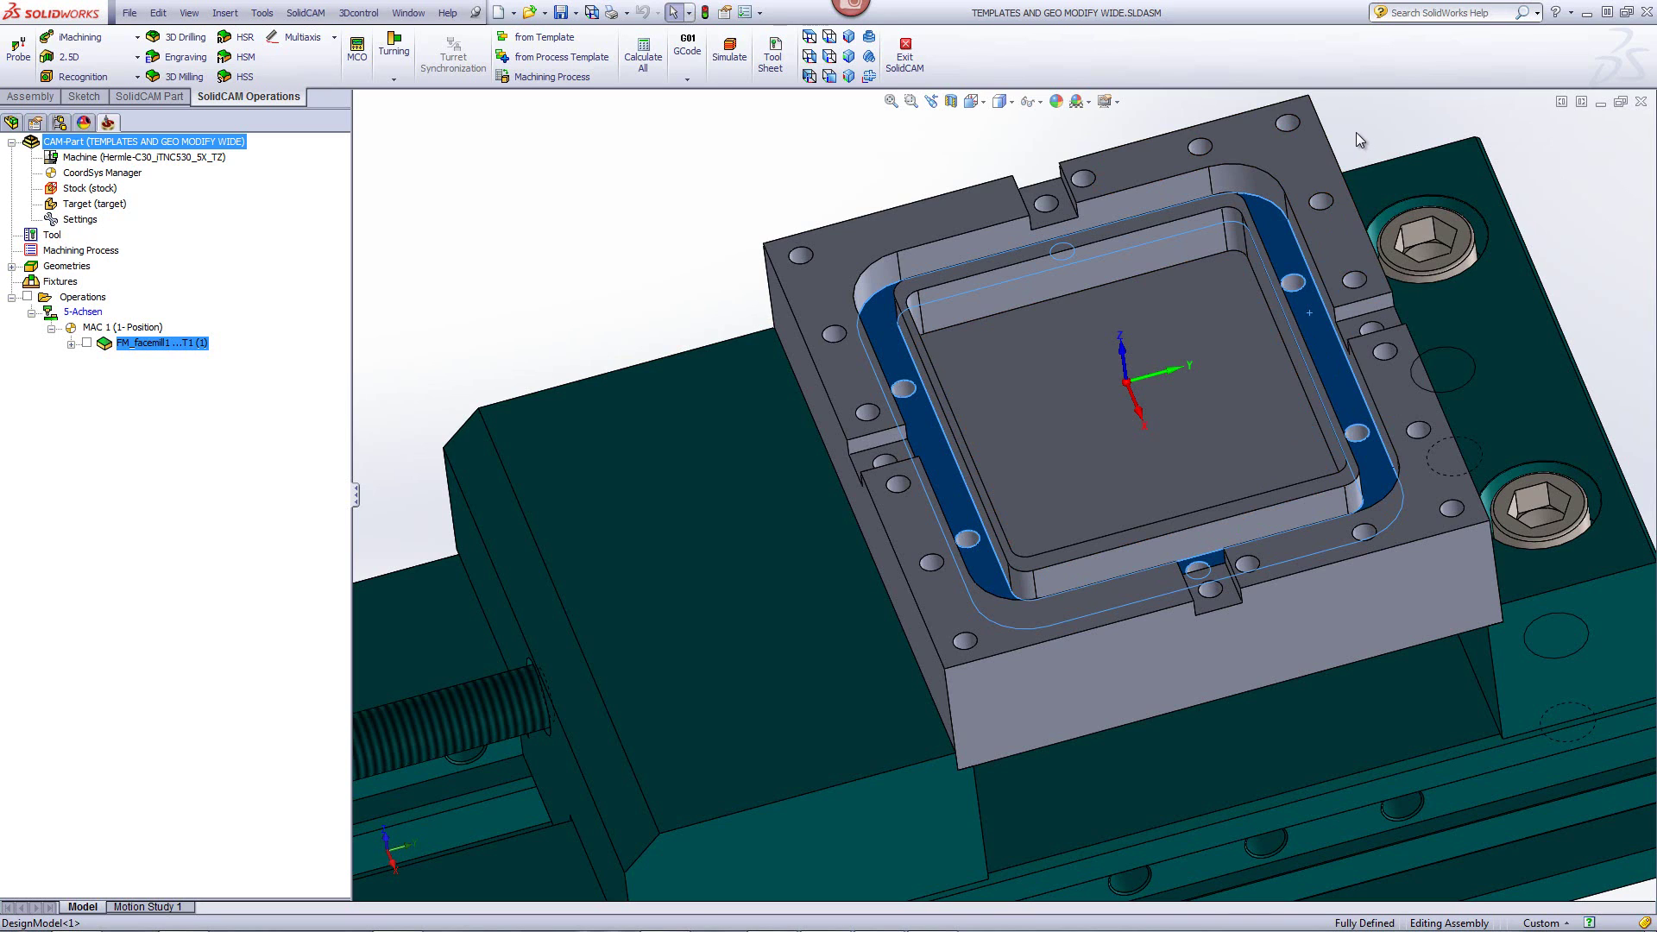
key(Escape)
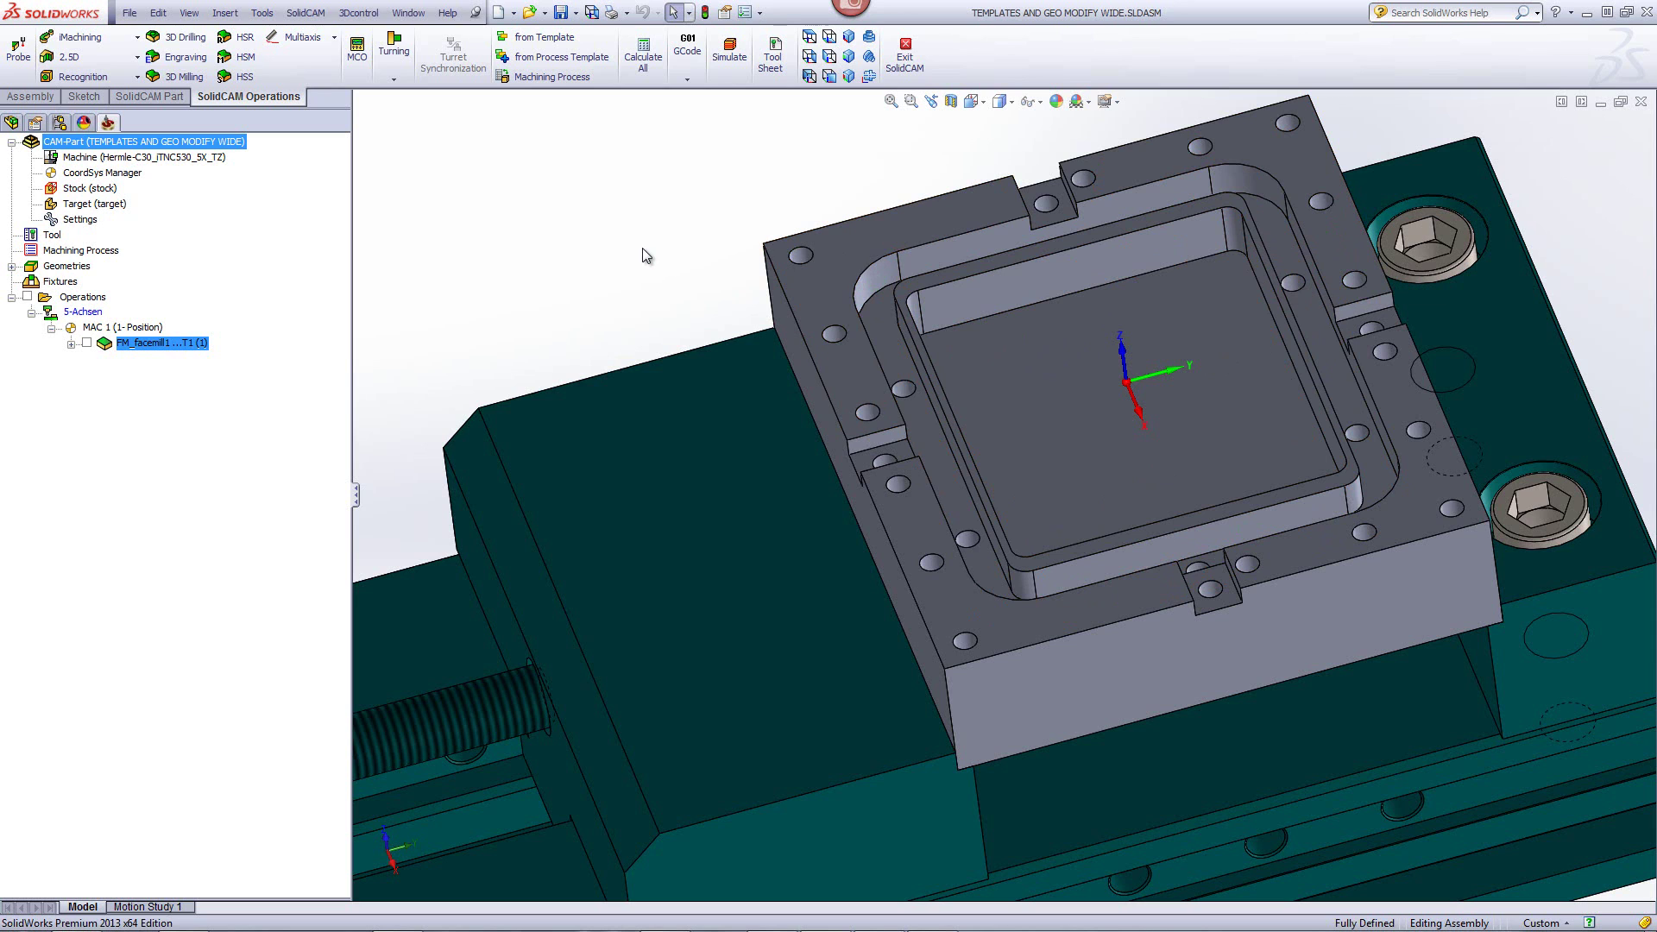
- Start a 2.5D Profile operation and begin a new chain geometry, contour5
click(99, 65)
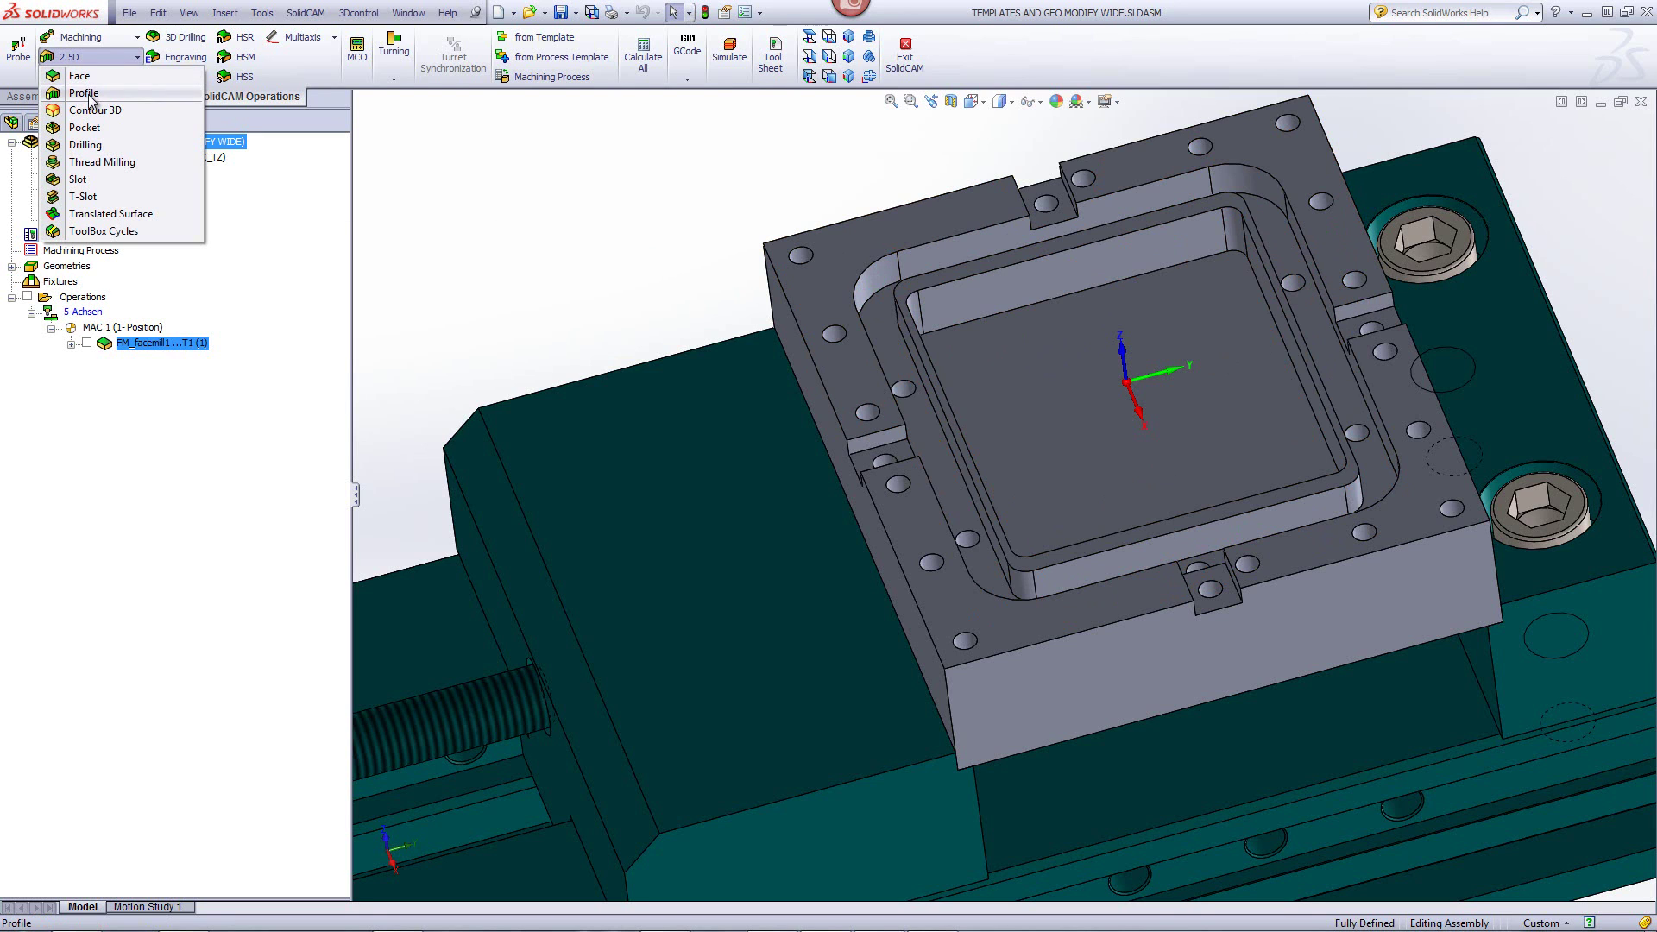
click(91, 99)
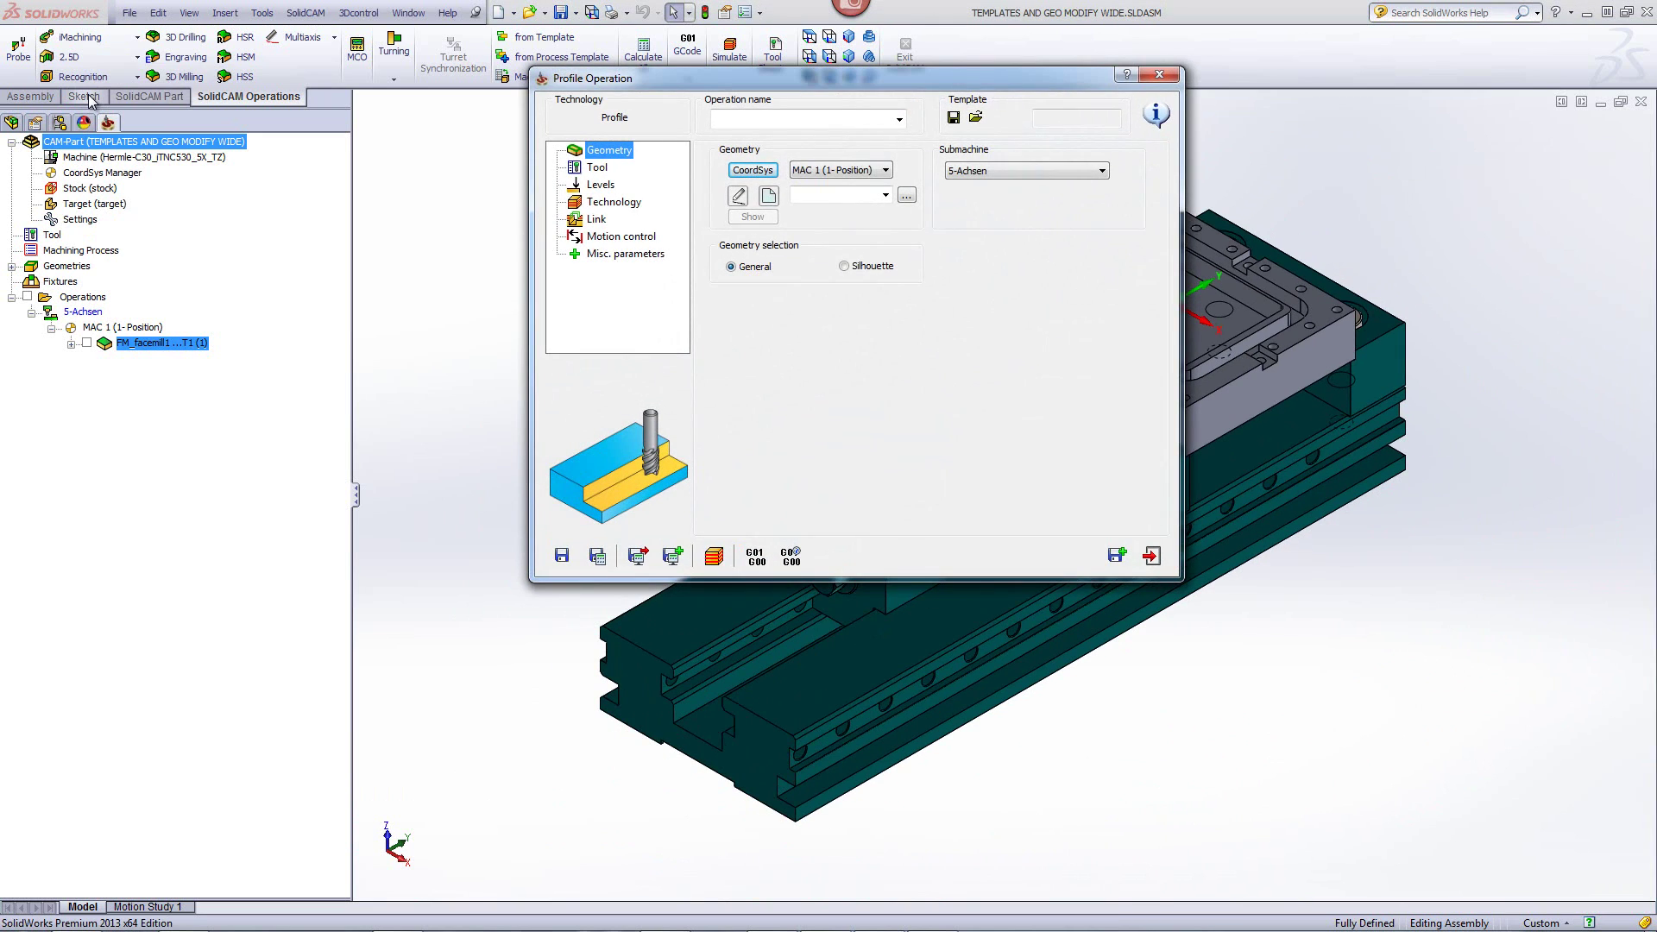
click(769, 196)
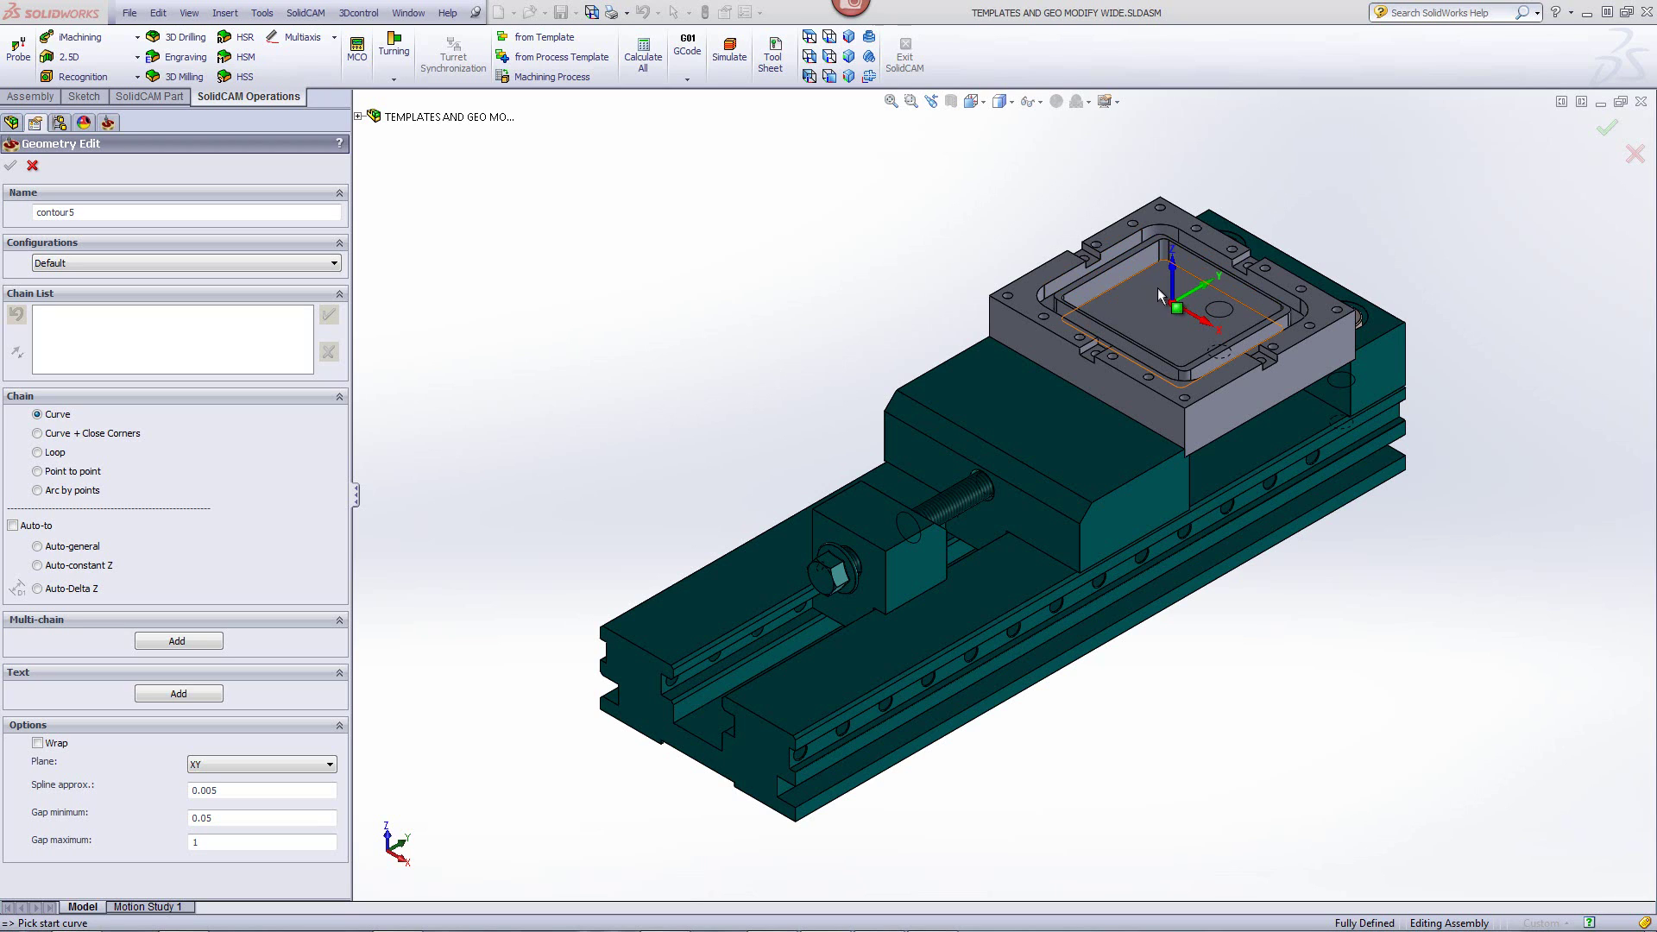
- Build contour5's first chain around the slot edges
middle_drag(1157, 288, 1141, 319)
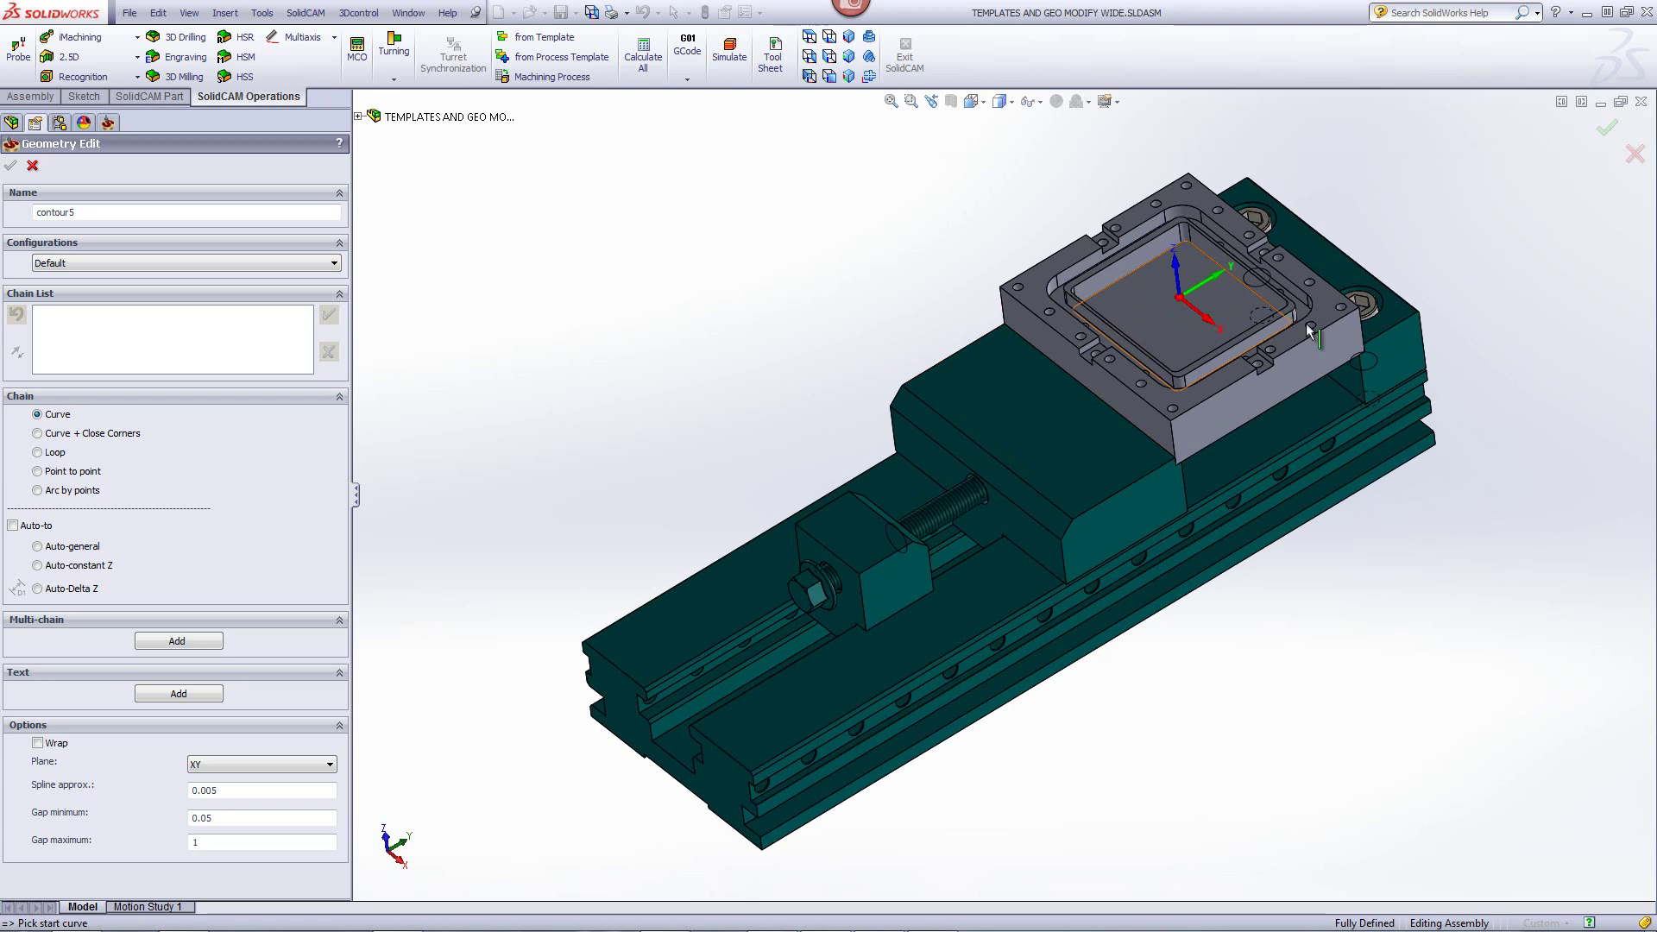
scroll(1189, 310, down, 2)
scroll(1190, 311, down, 2)
scroll(1189, 309, down, 2)
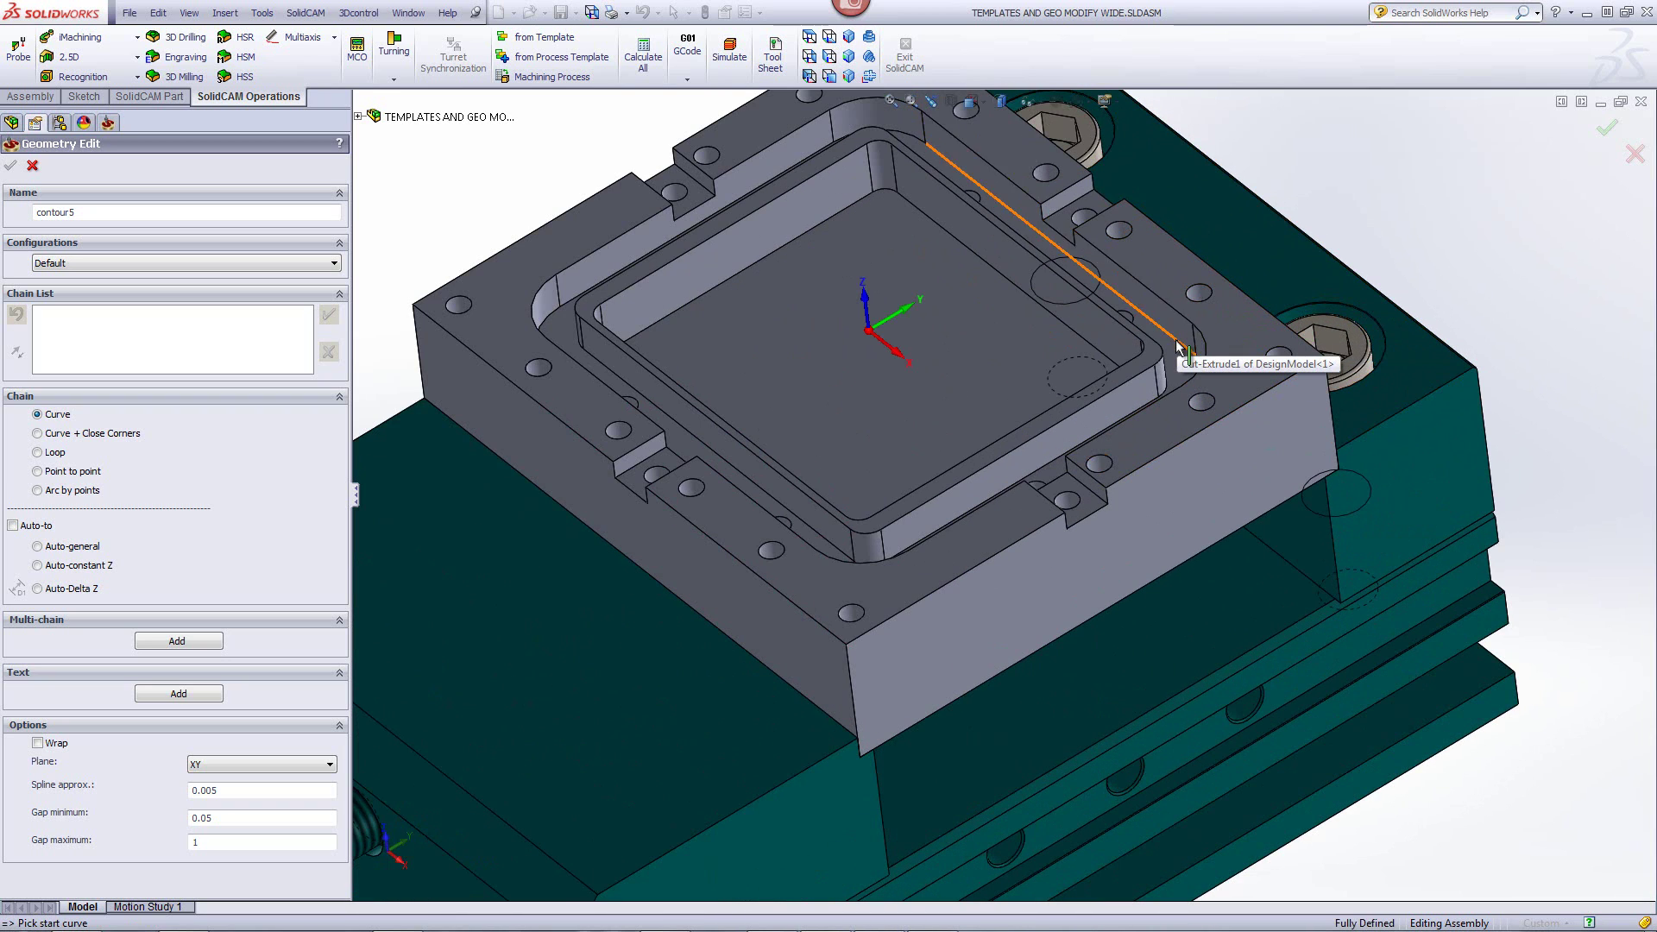
click(1179, 342)
middle_drag(785, 222, 141, 473)
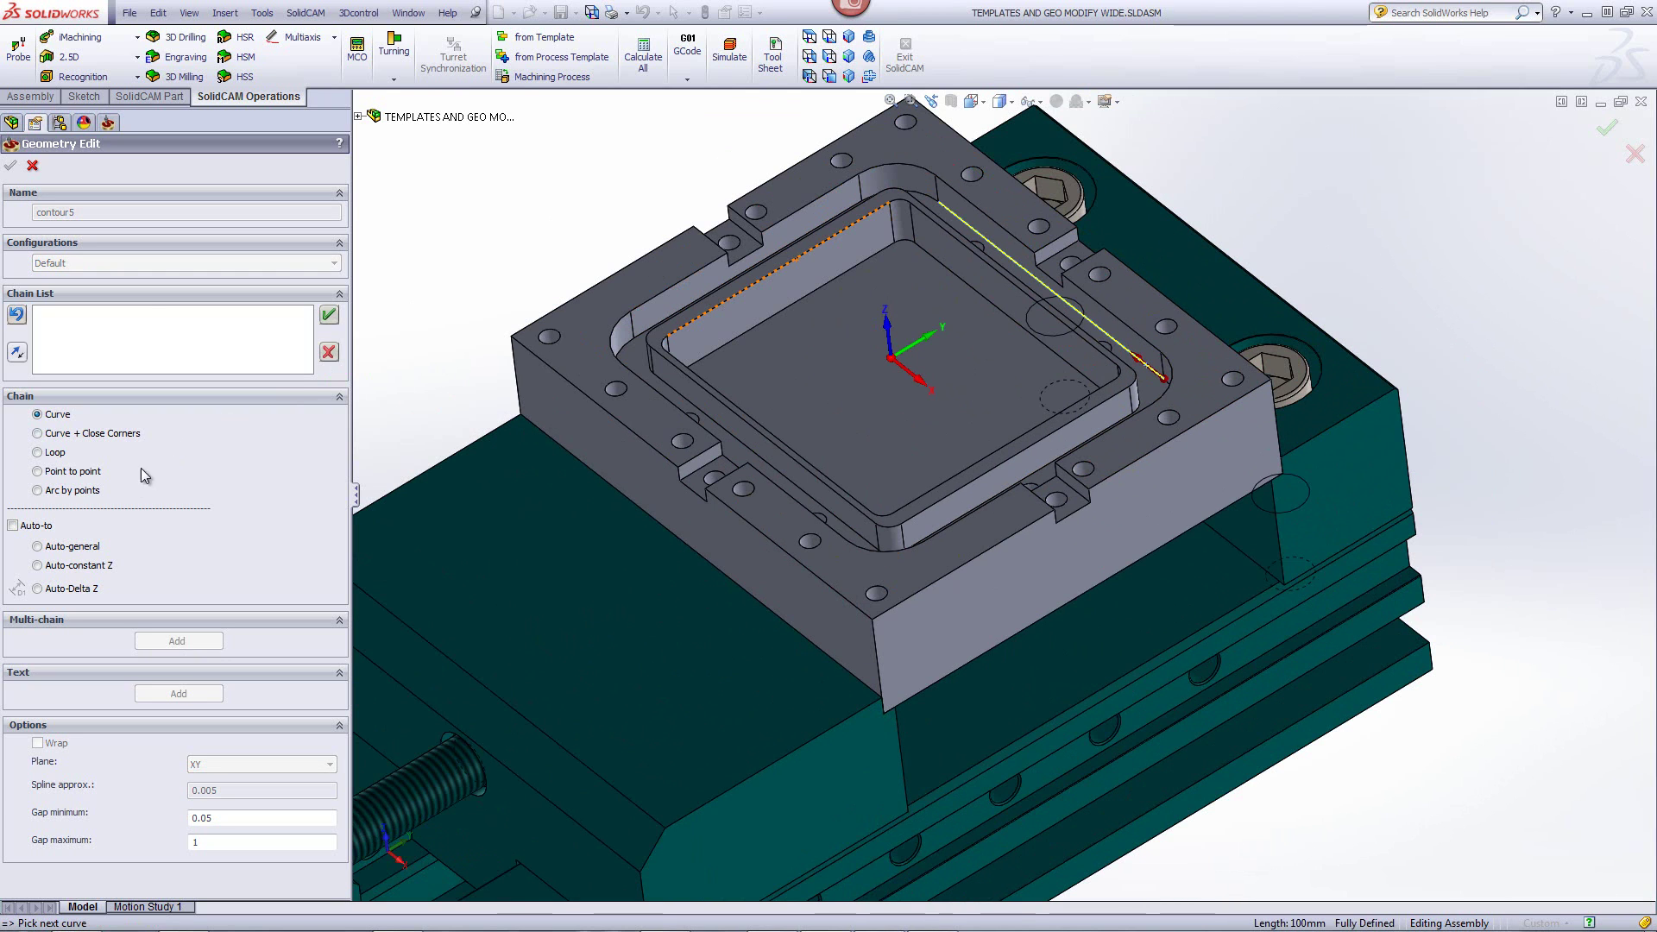
click(45, 570)
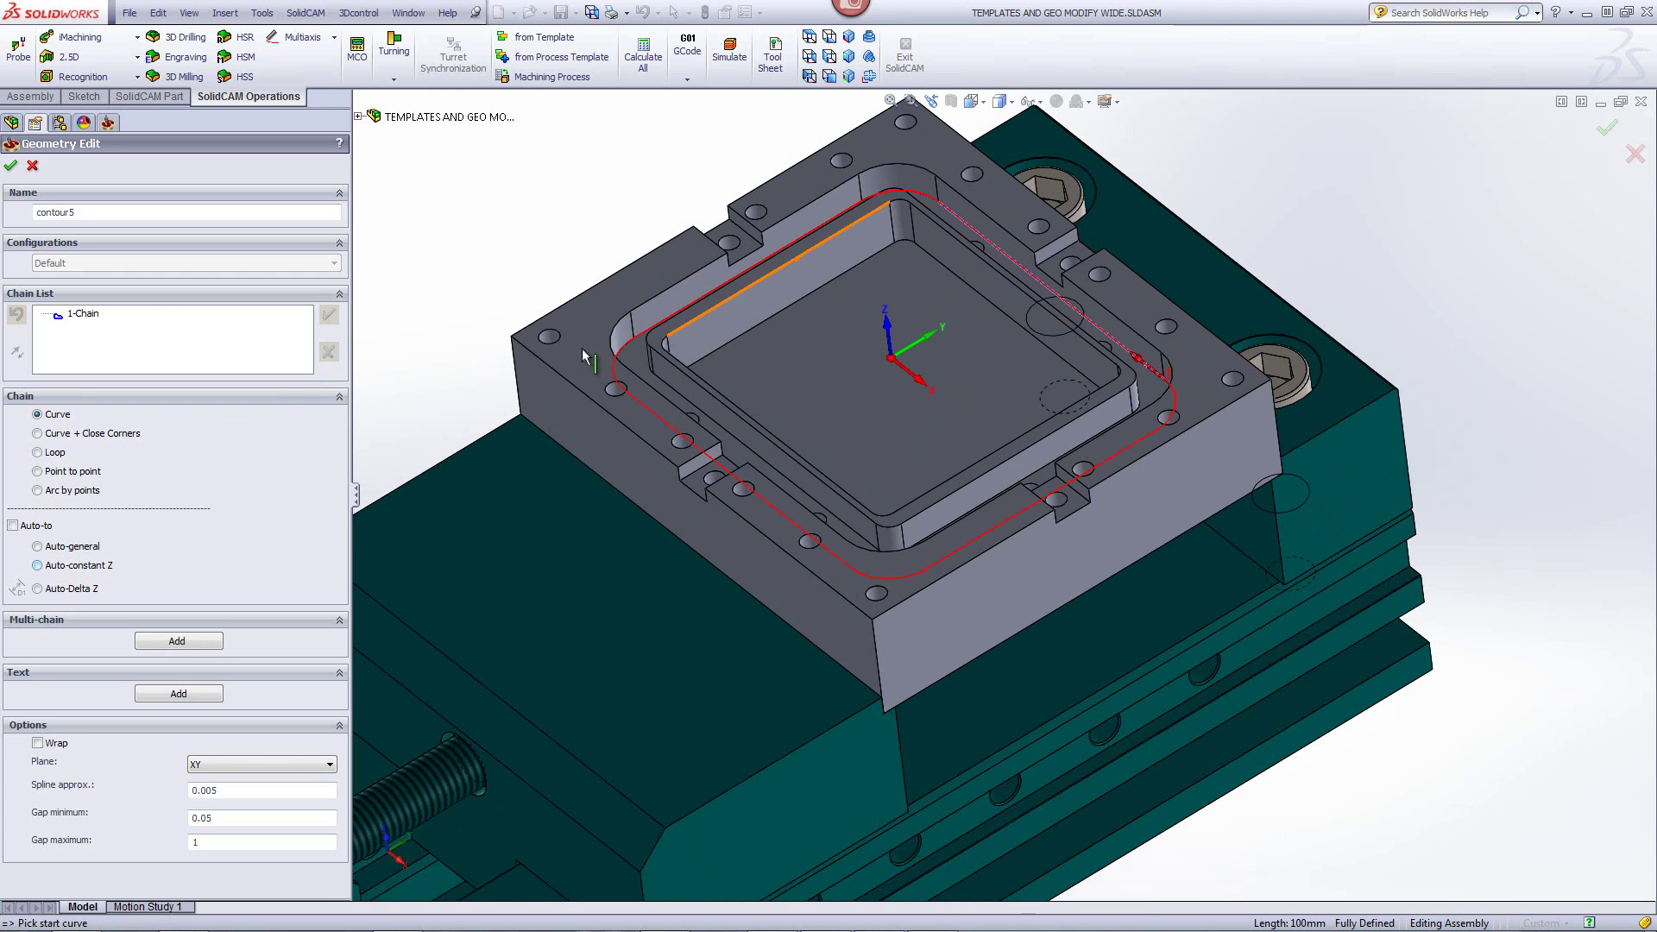
- Add a second chain along the inner pocket edge and accept the two-chain geometry
mouse_move(582, 349)
middle_down()
mouse_move(550, 459)
mouse_move(707, 475)
middle_up()
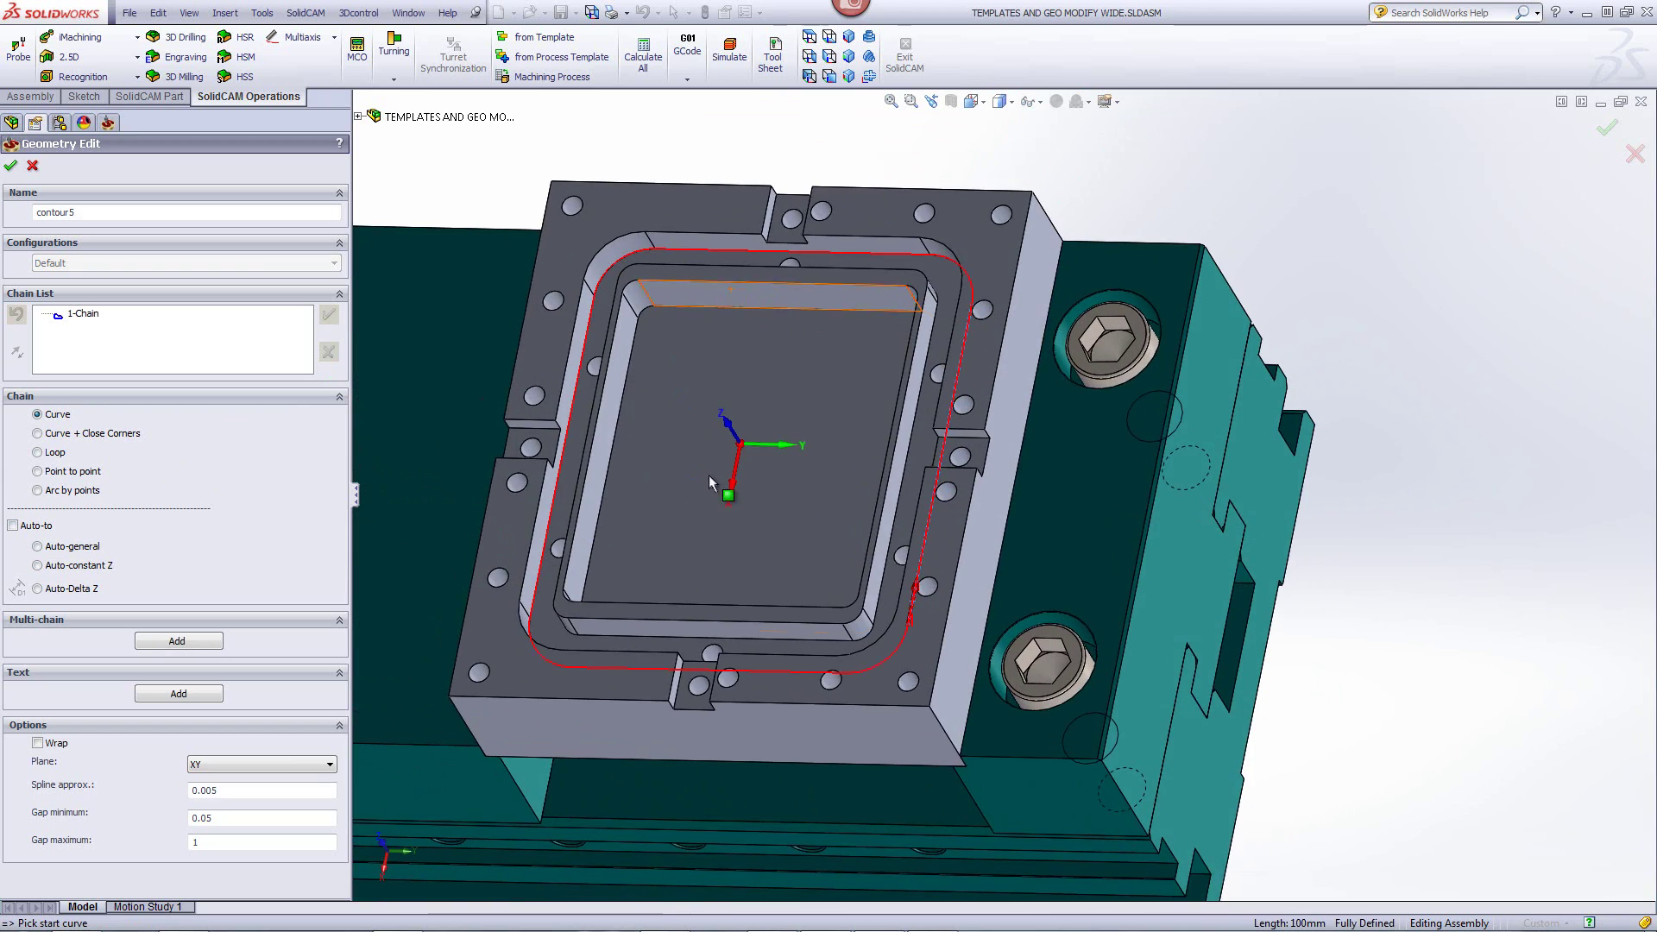
scroll(708, 474, down, 3)
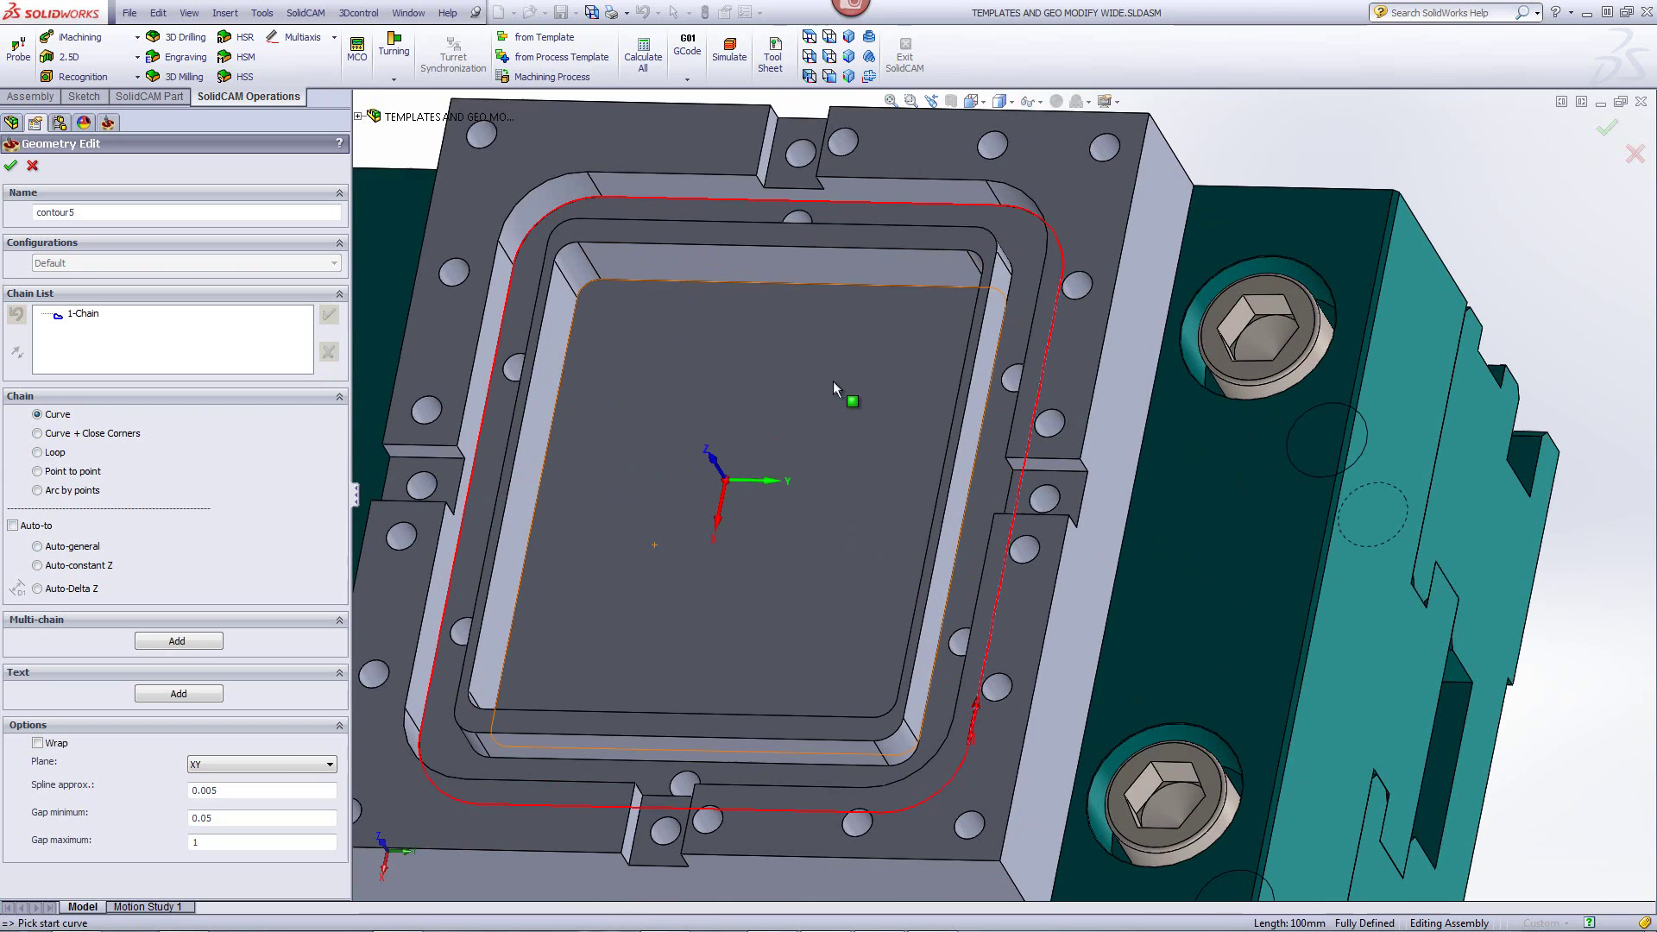
click(998, 316)
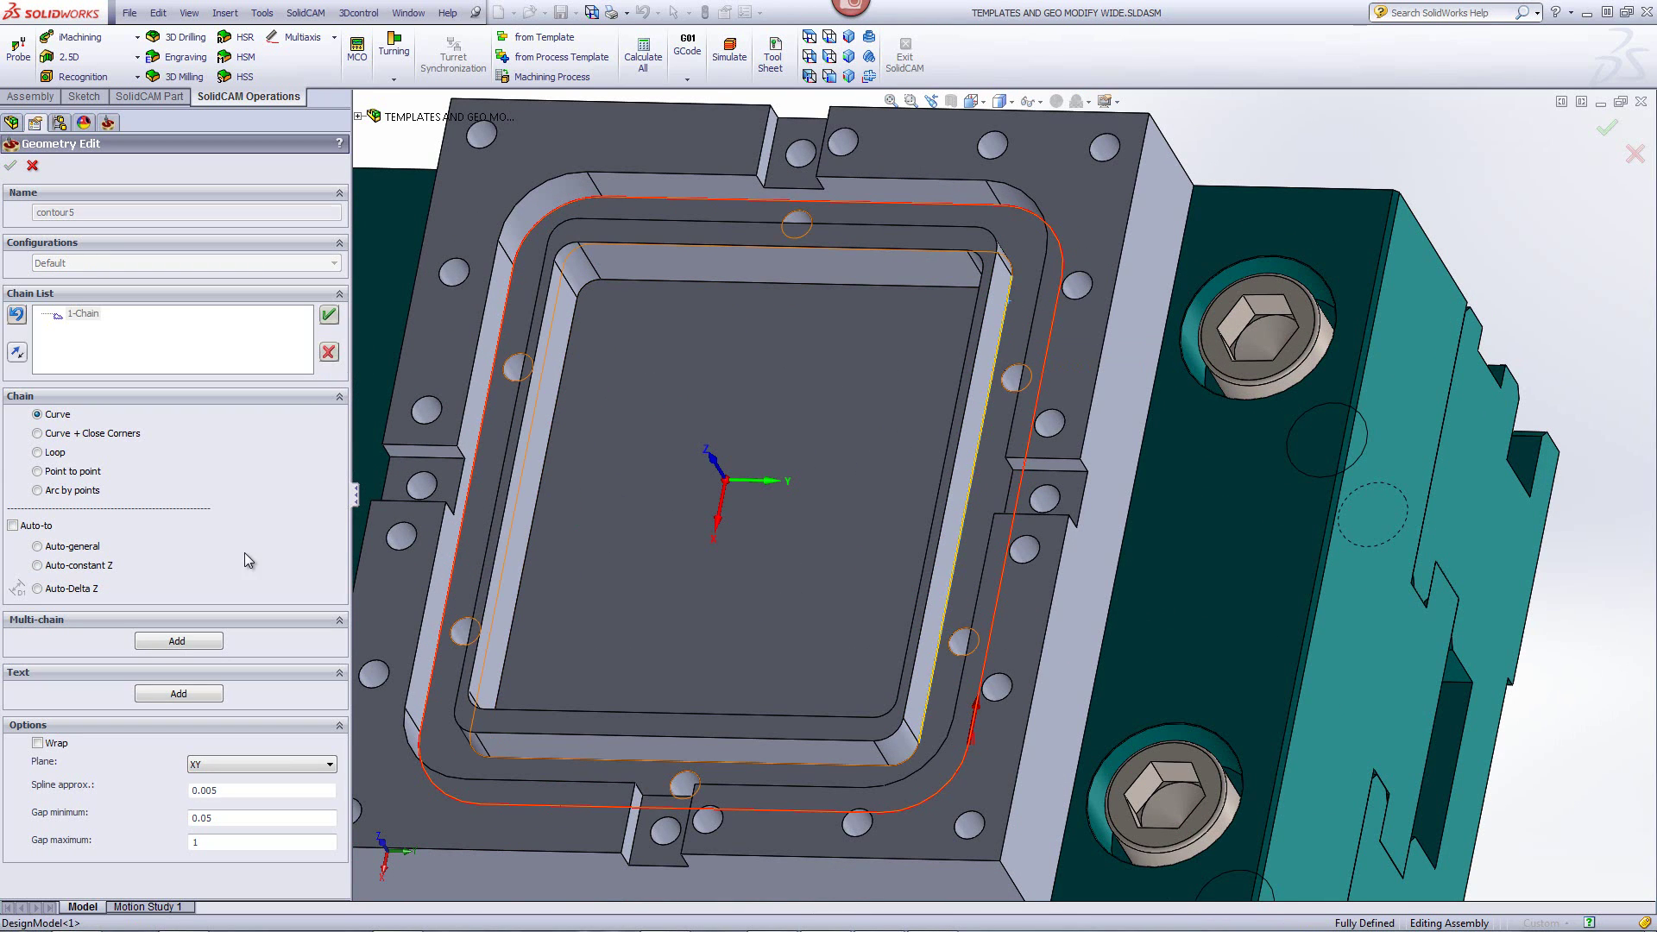
click(37, 567)
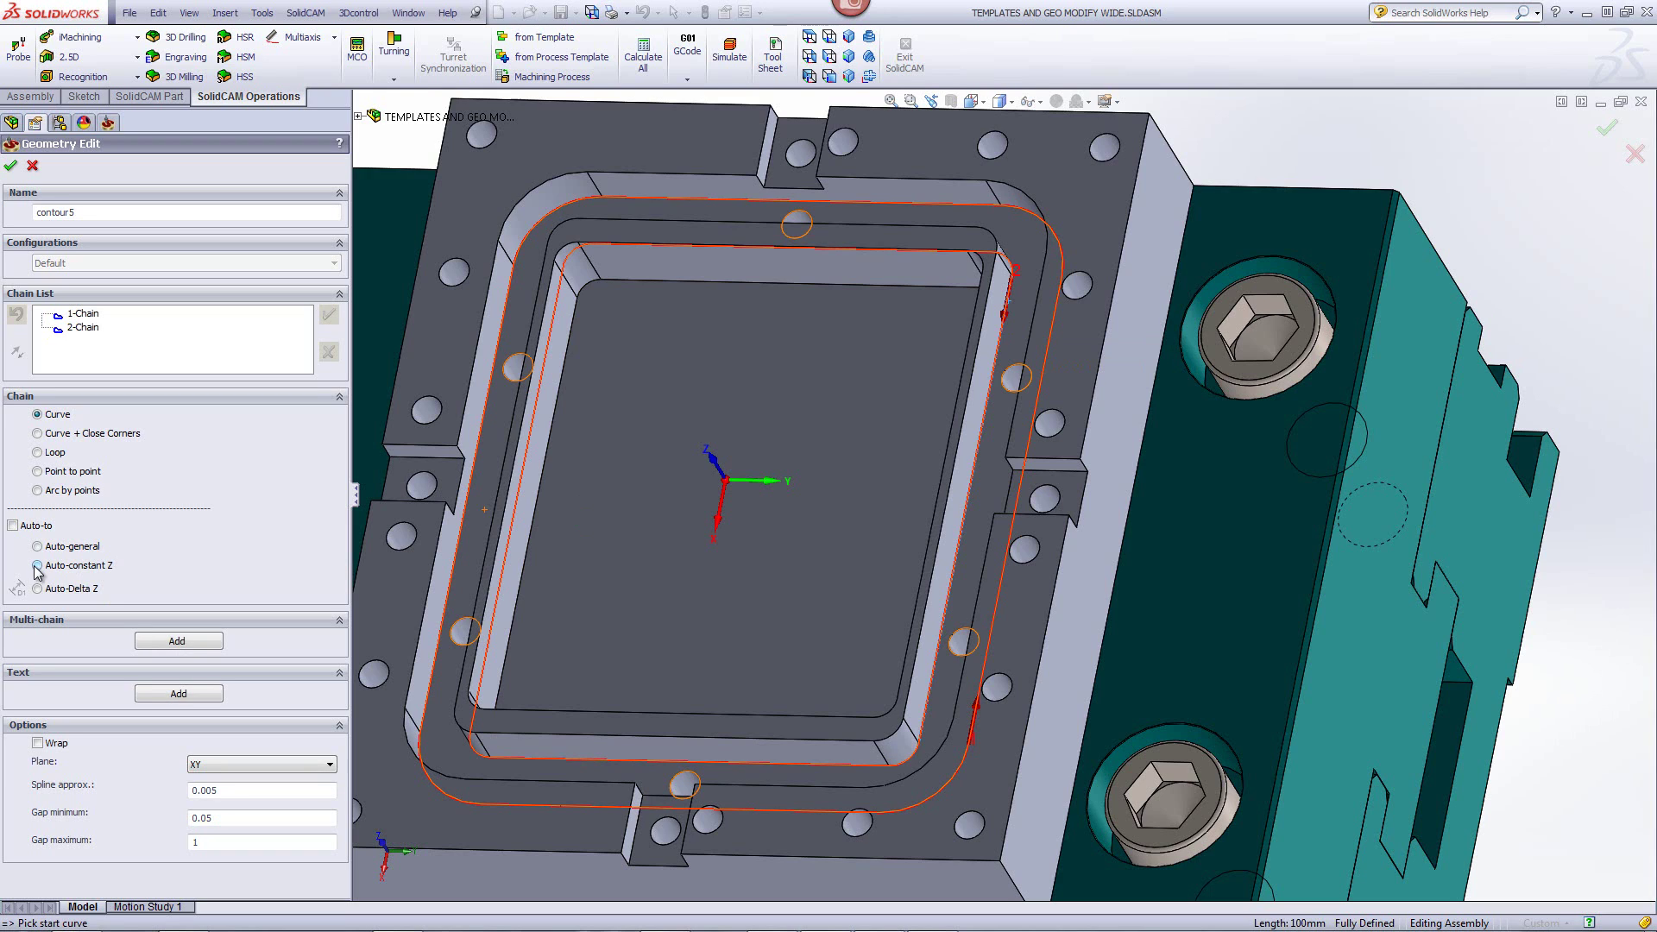
click(11, 169)
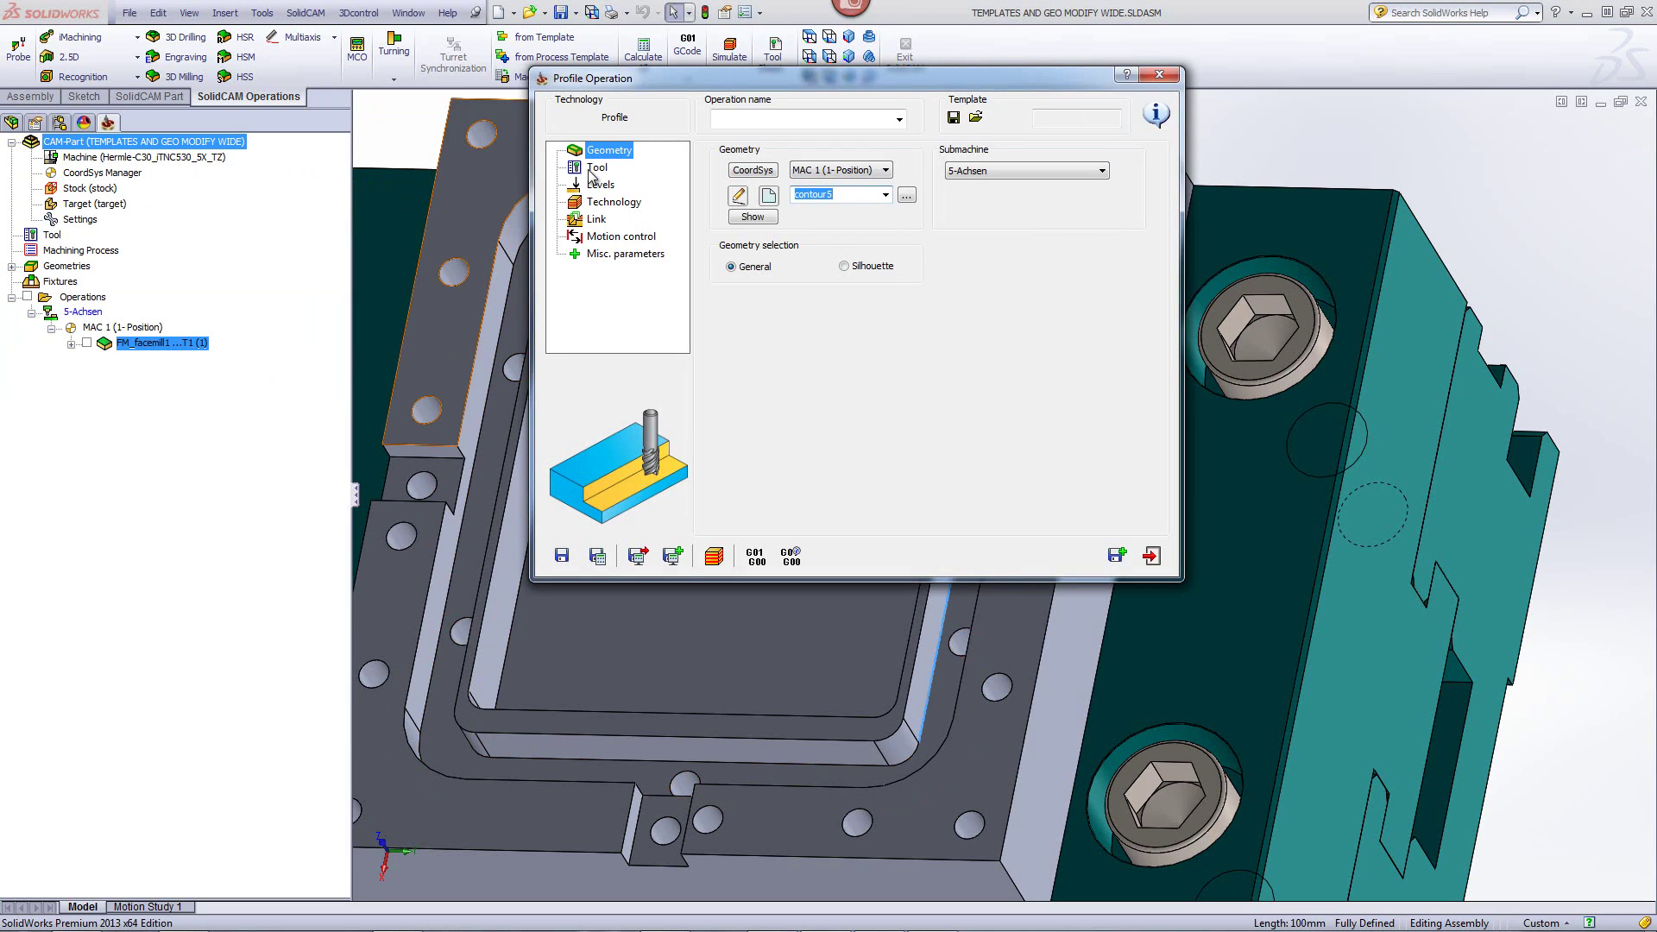
- Assign tool 2, the 8 mm end mill with 16 mm cutting length, to F_contour5
click(595, 169)
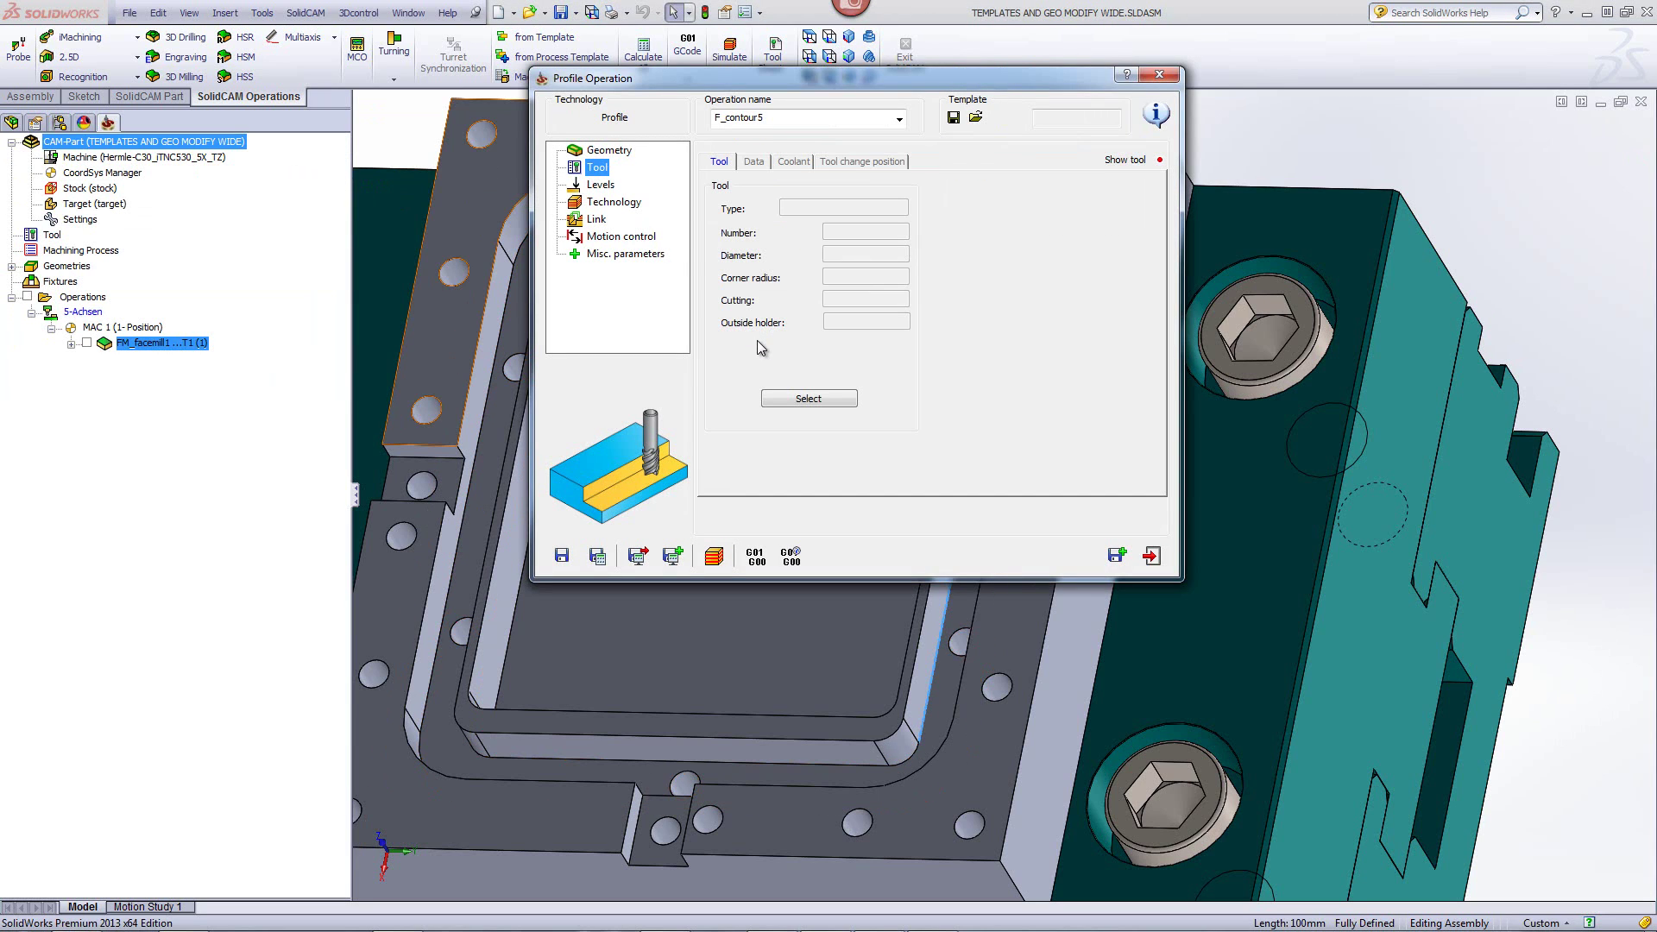
click(807, 400)
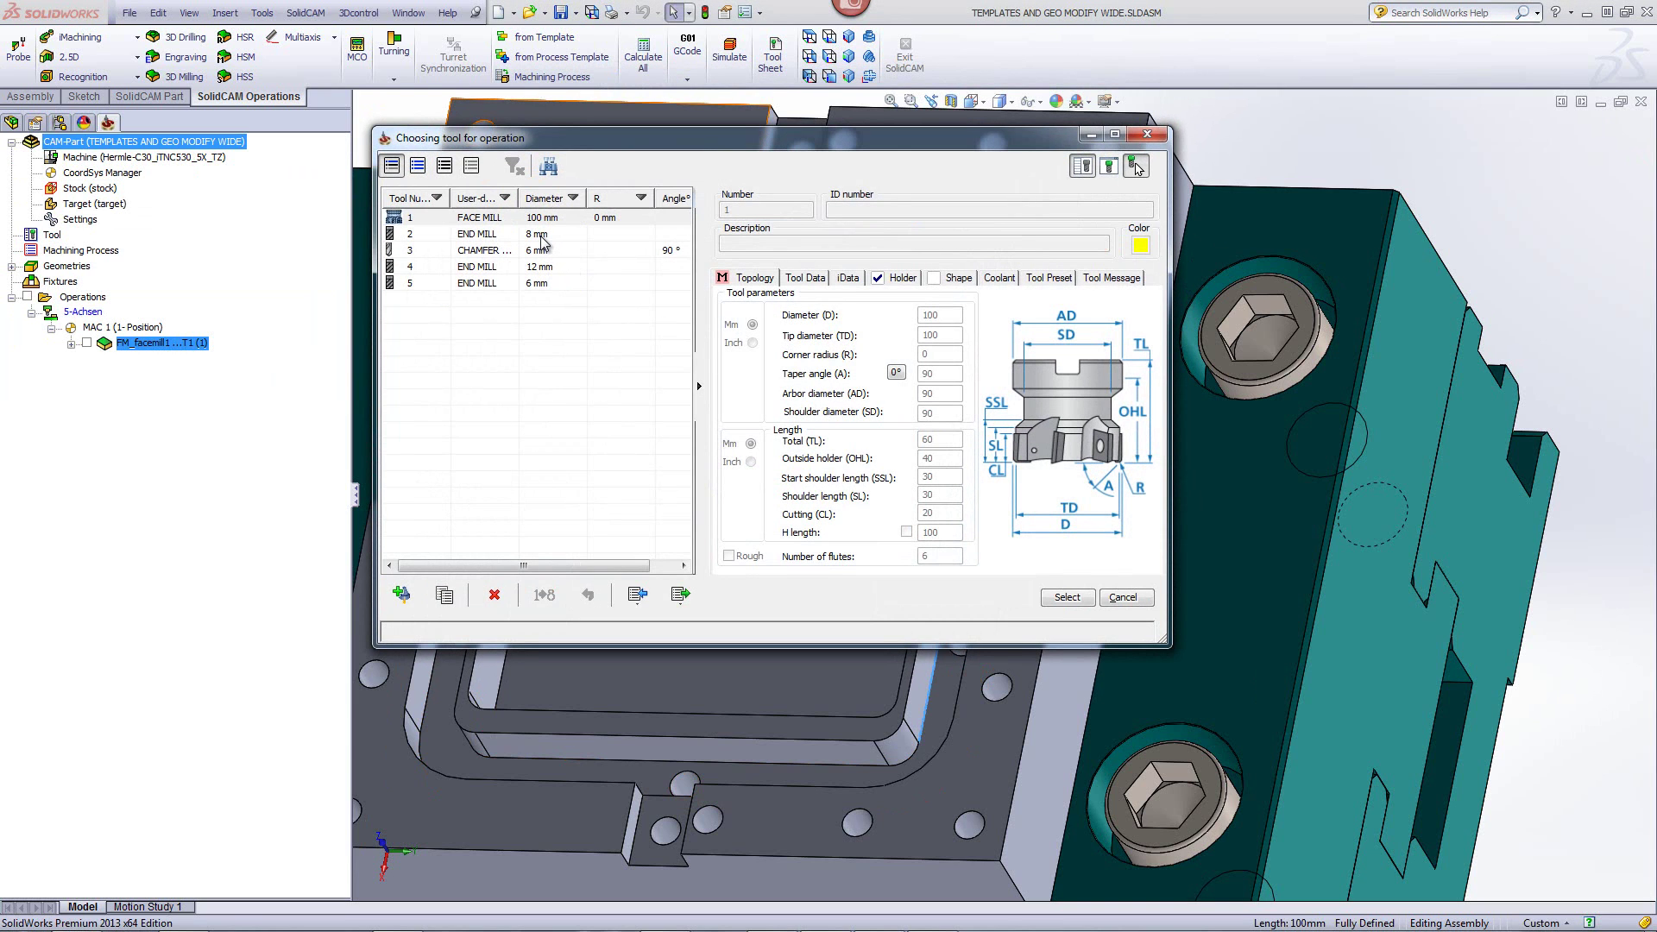
click(543, 242)
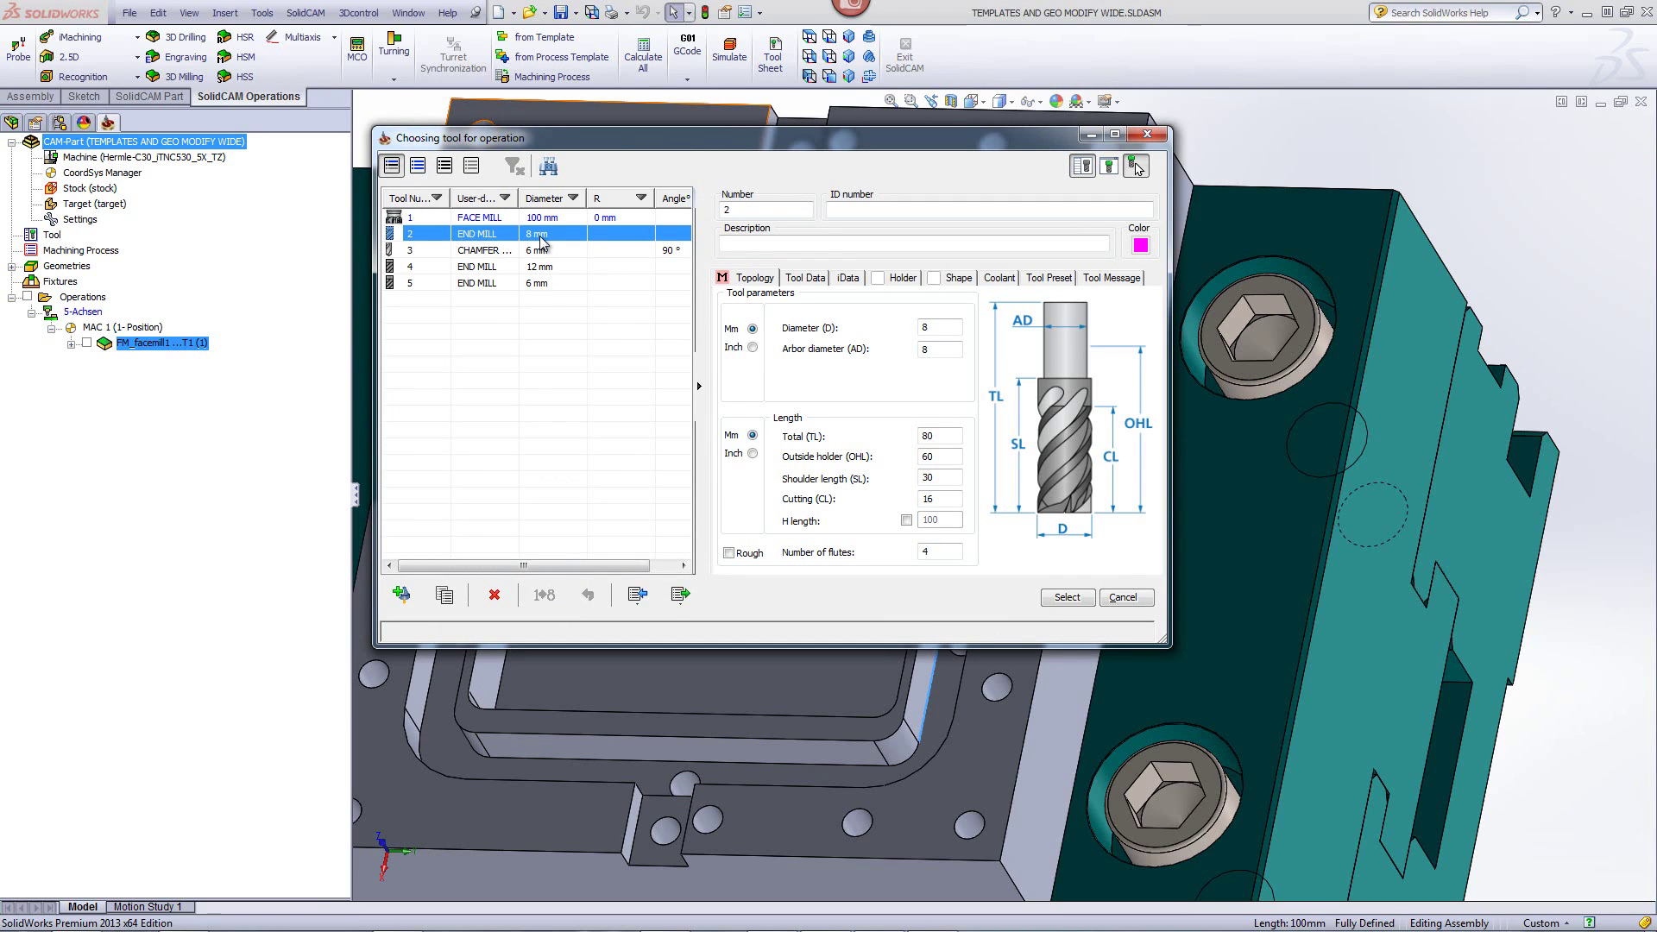
click(1061, 598)
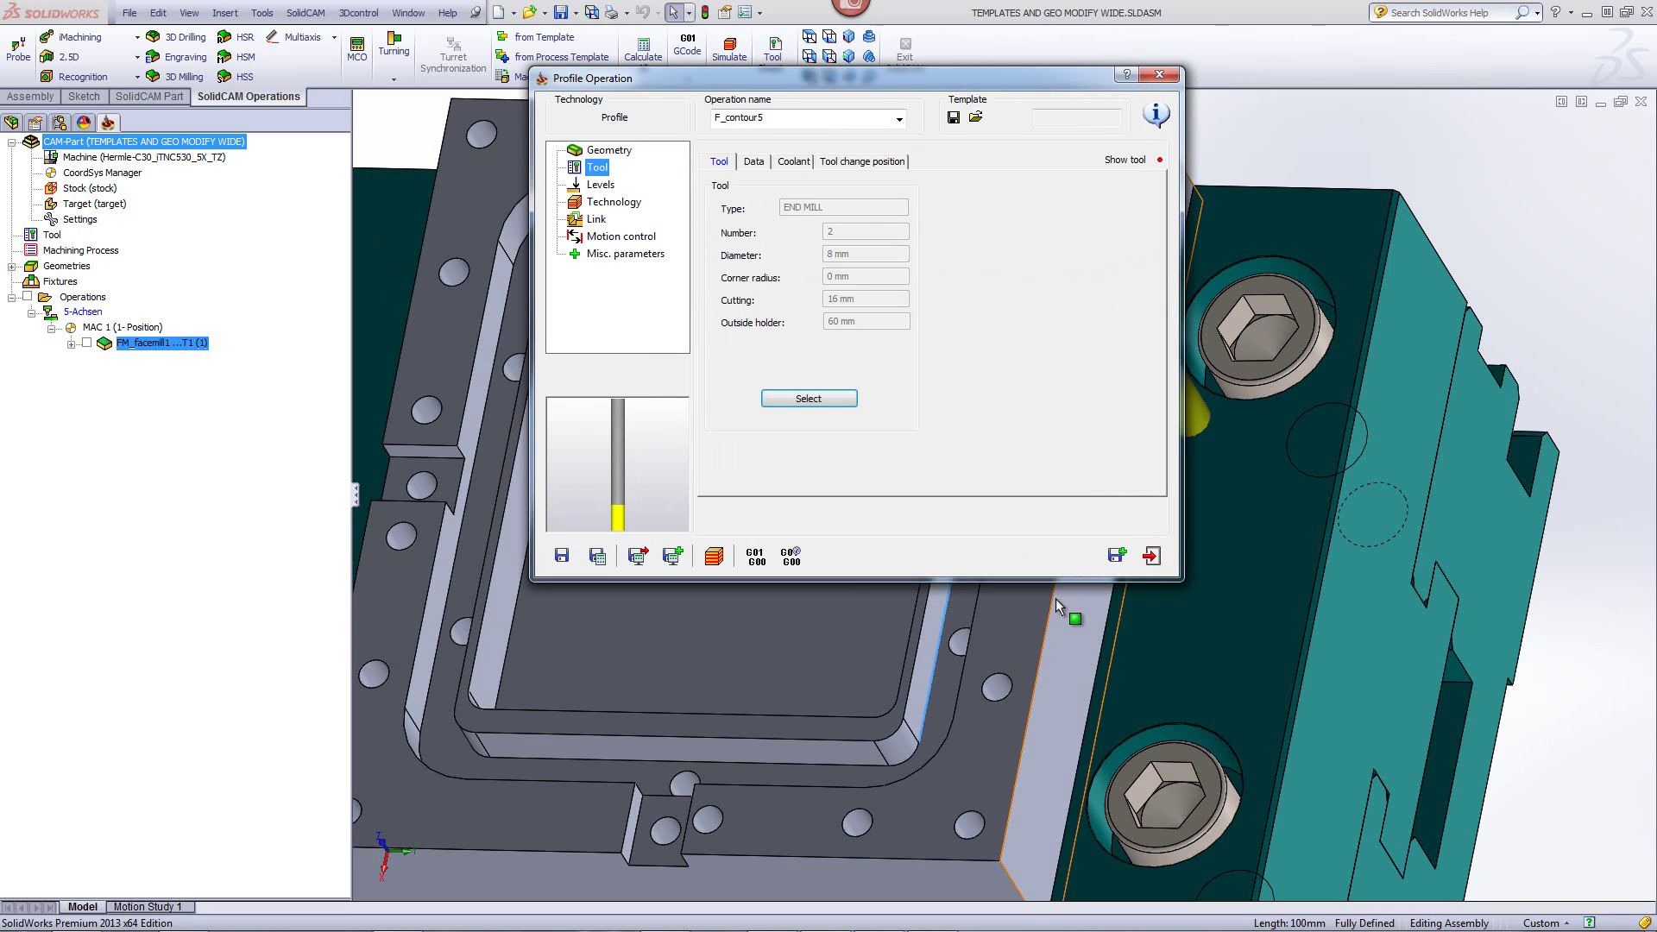
- Set F_contour5's profile depth to 10 from the slot floor, keeping upper level 0
click(601, 186)
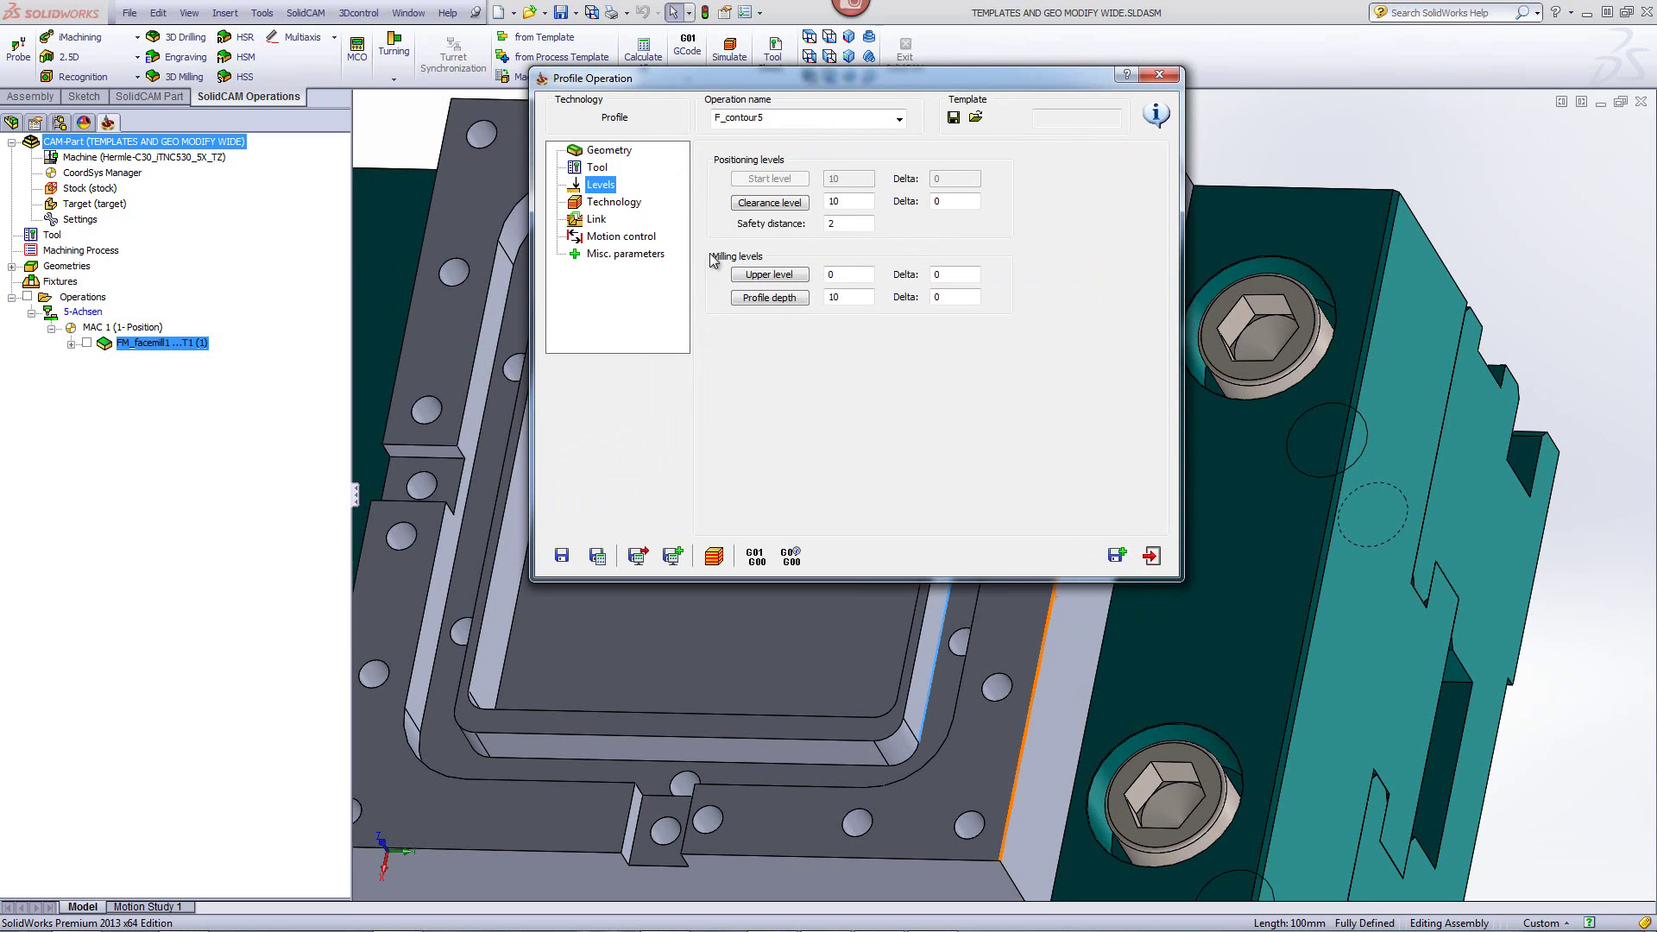
click(765, 298)
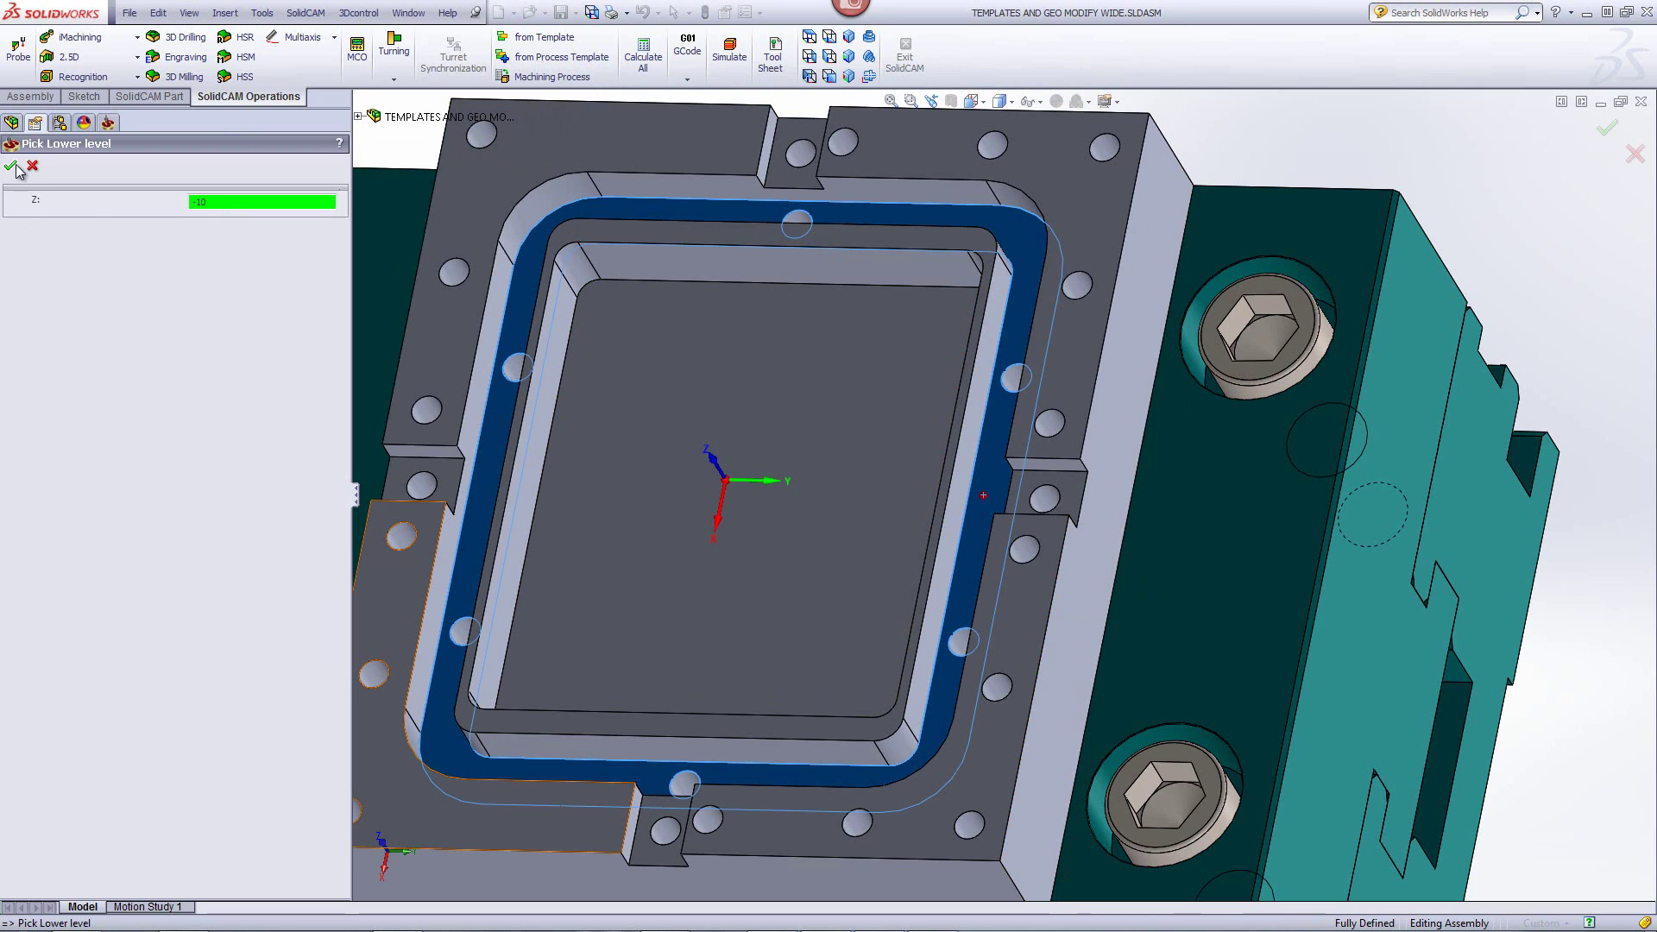
click(11, 165)
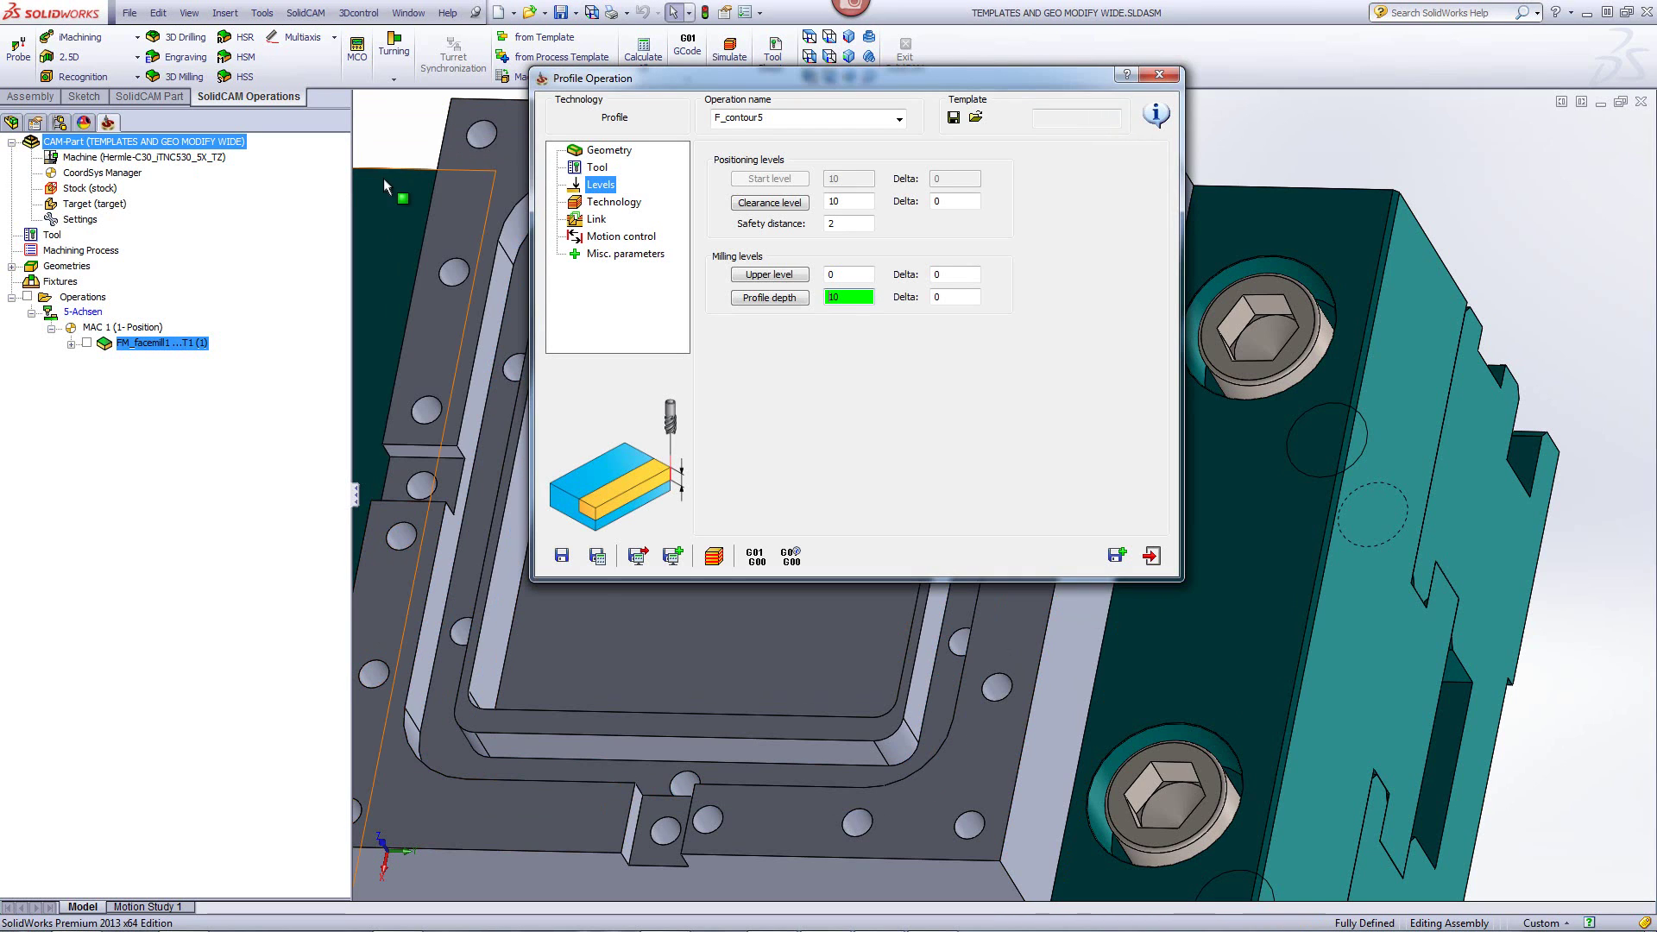
click(604, 207)
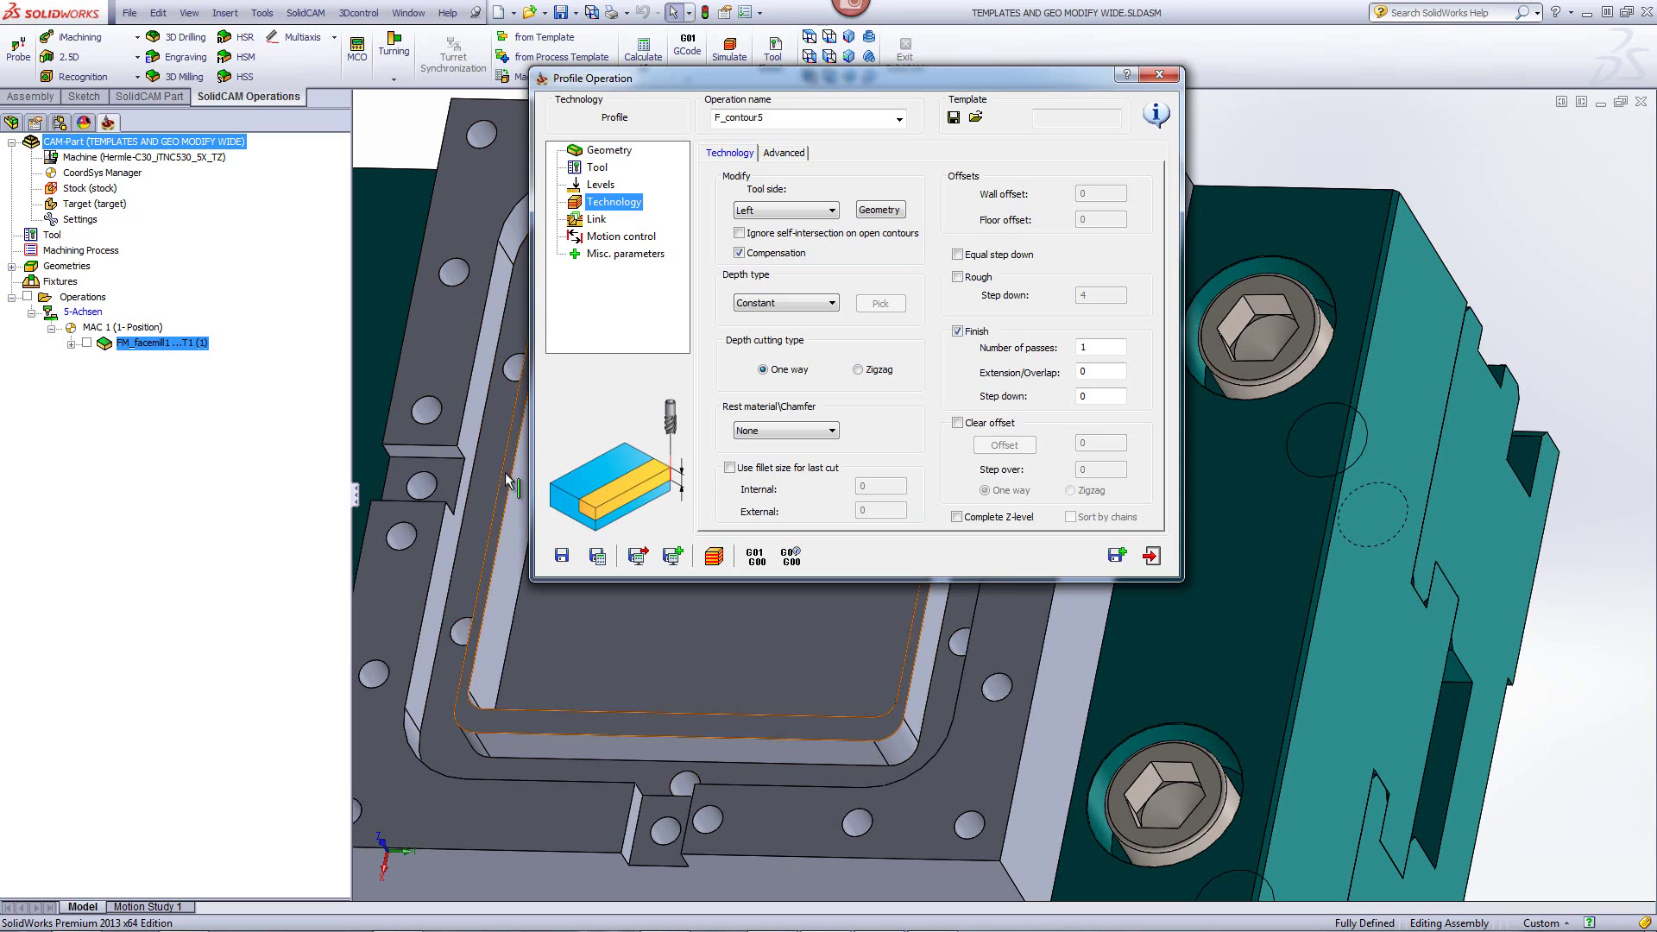
- Show the operation's chains and zoom in on the slot in a straight-on view
click(950, 703)
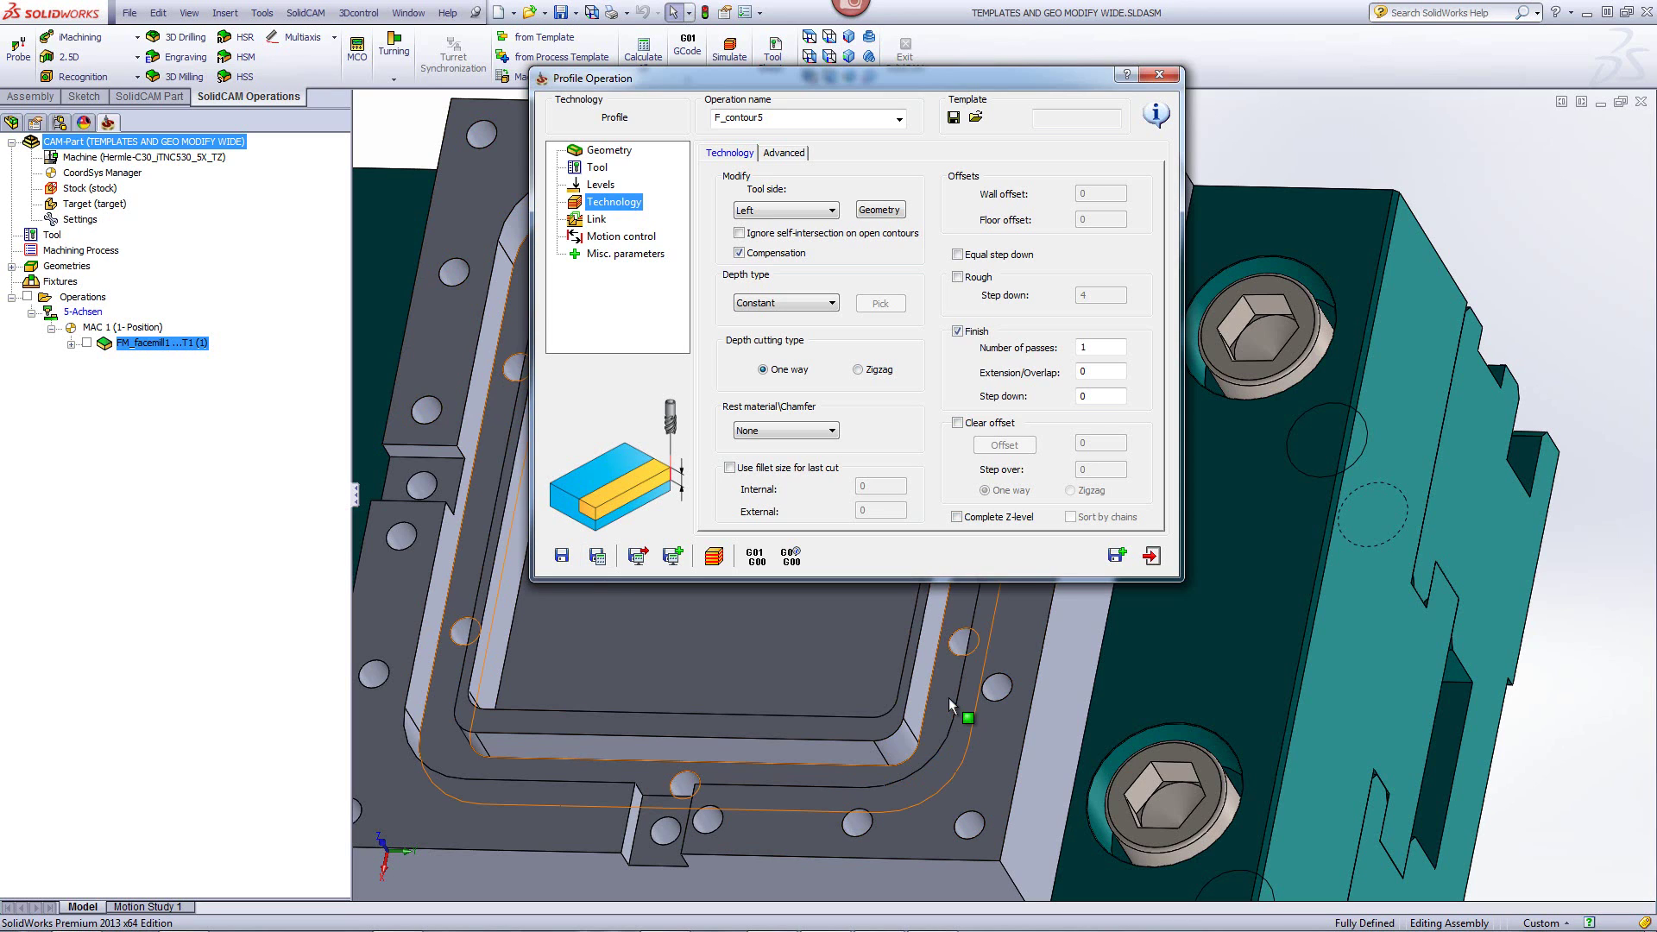
click(808, 36)
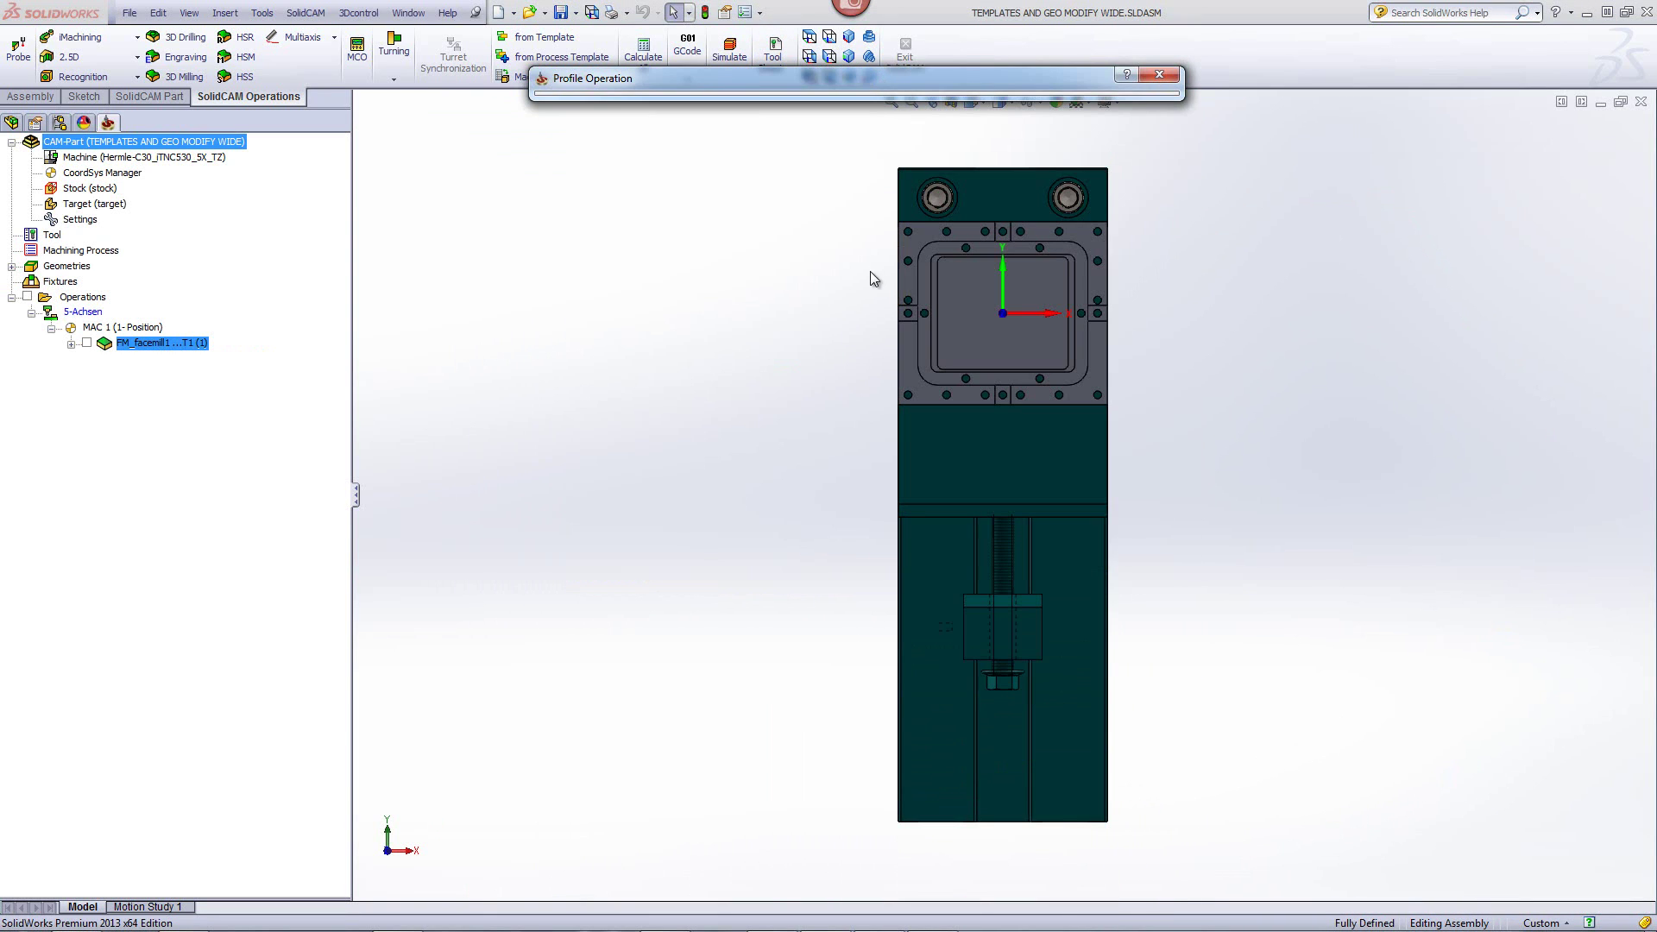
scroll(1002, 242, down, 1)
scroll(1001, 242, down, 2)
scroll(1166, 334, down, 2)
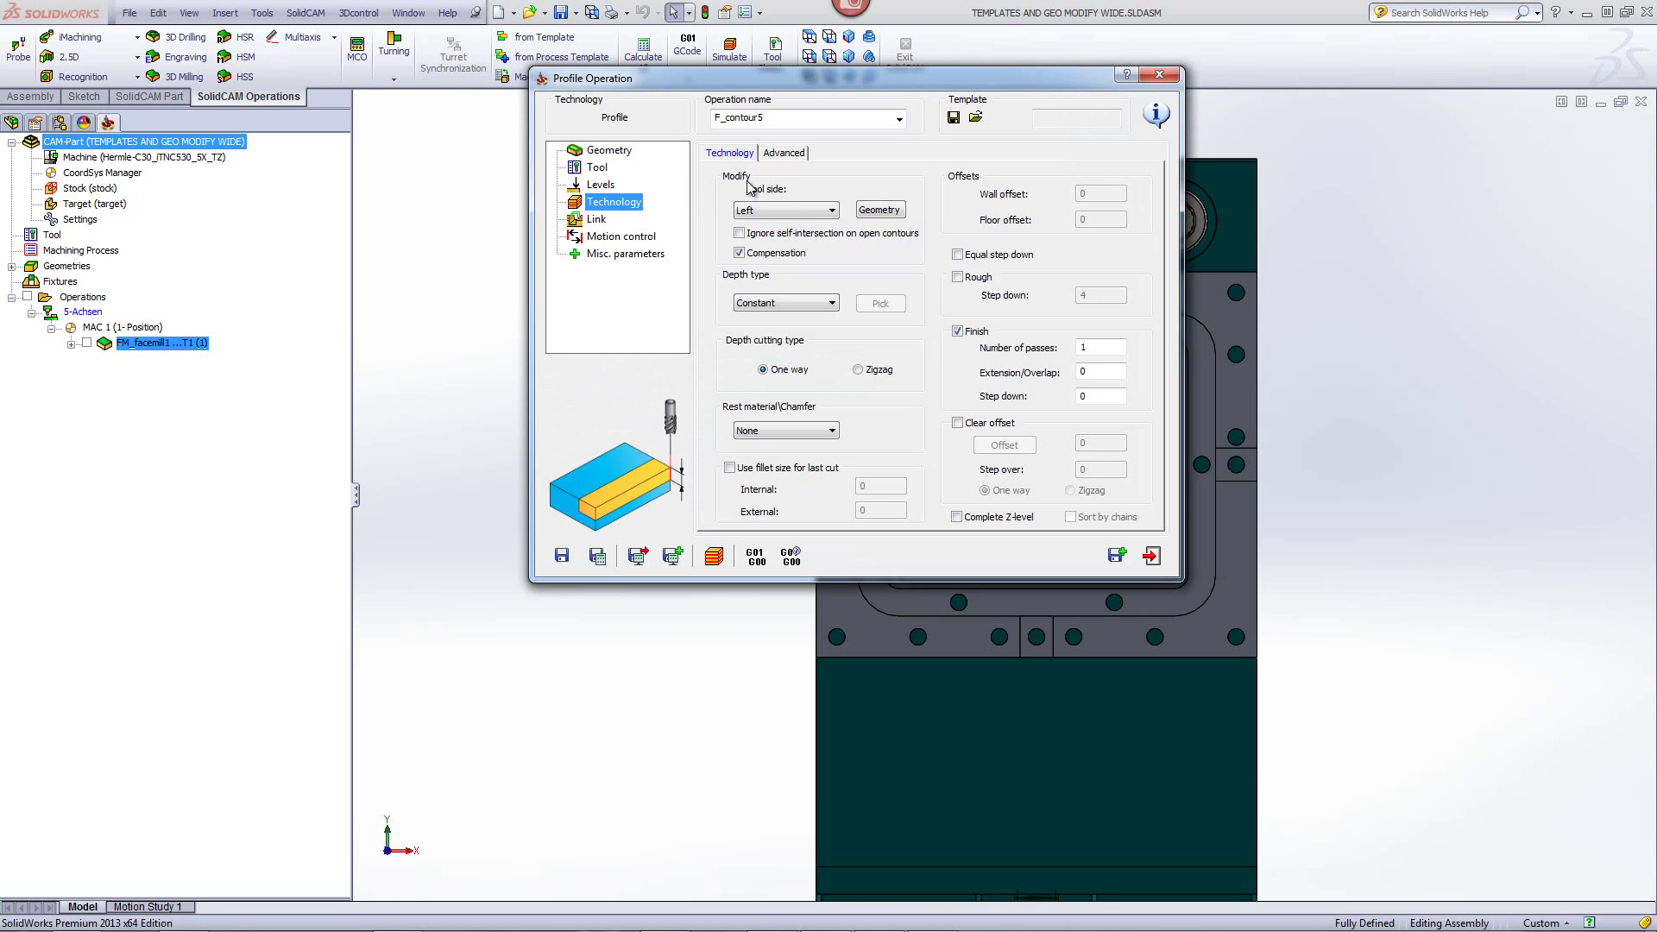
- In Modify Geometry, fit the pocket in view and untick Chain 2, leaving Chain 1
click(882, 211)
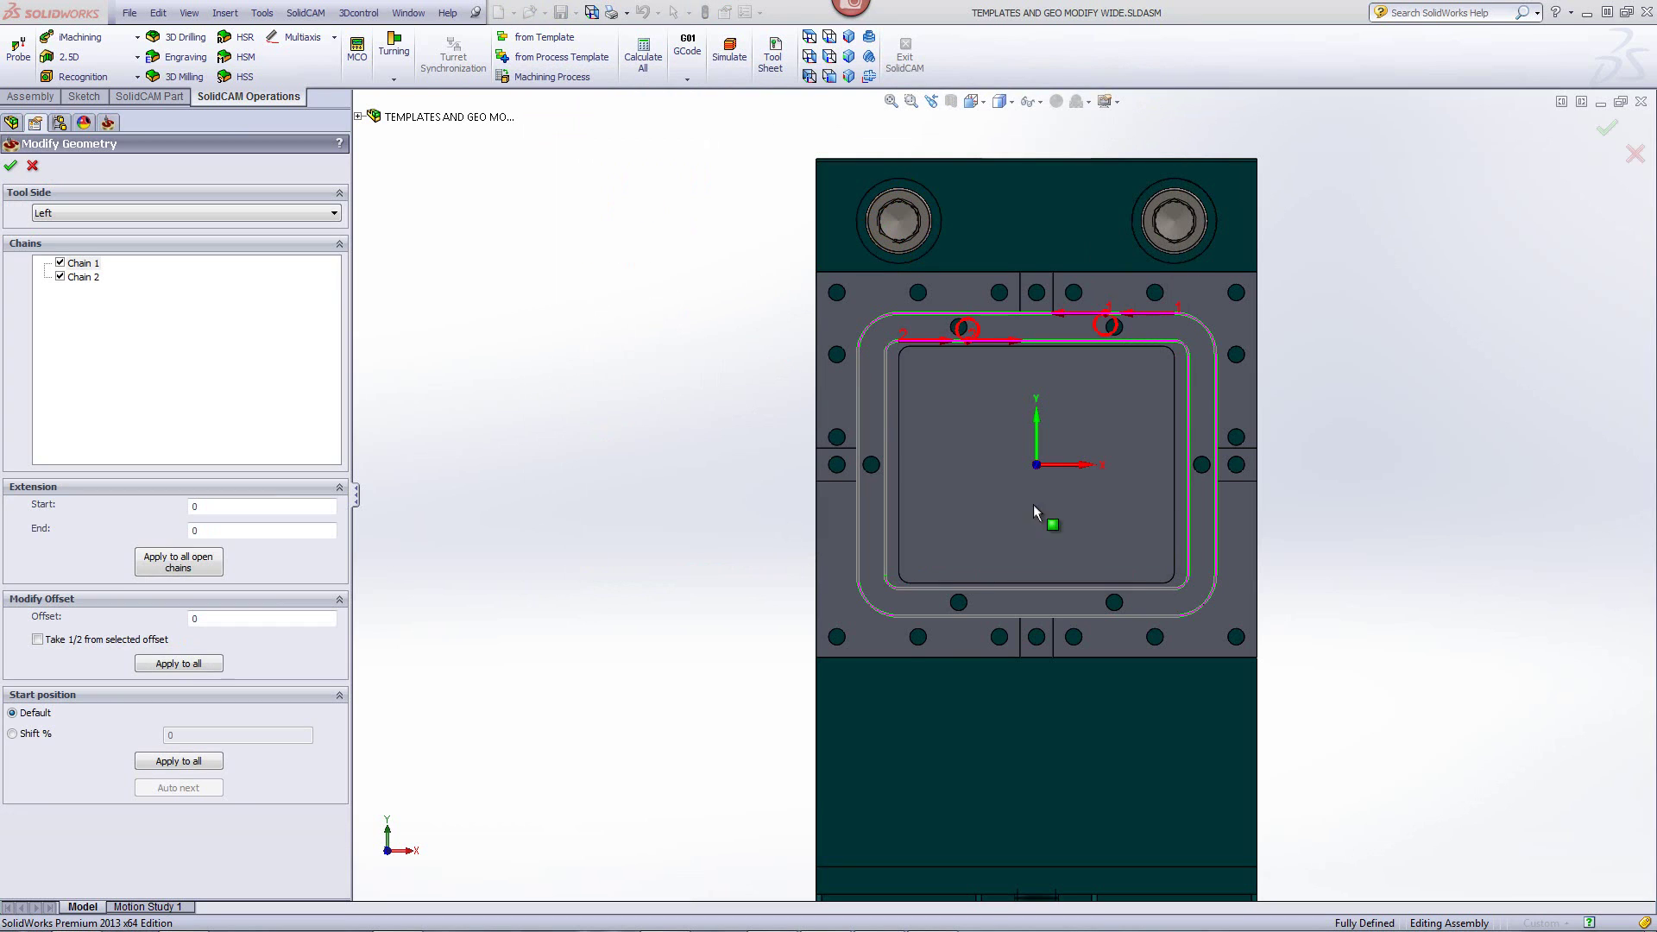
scroll(1249, 496, down, 3)
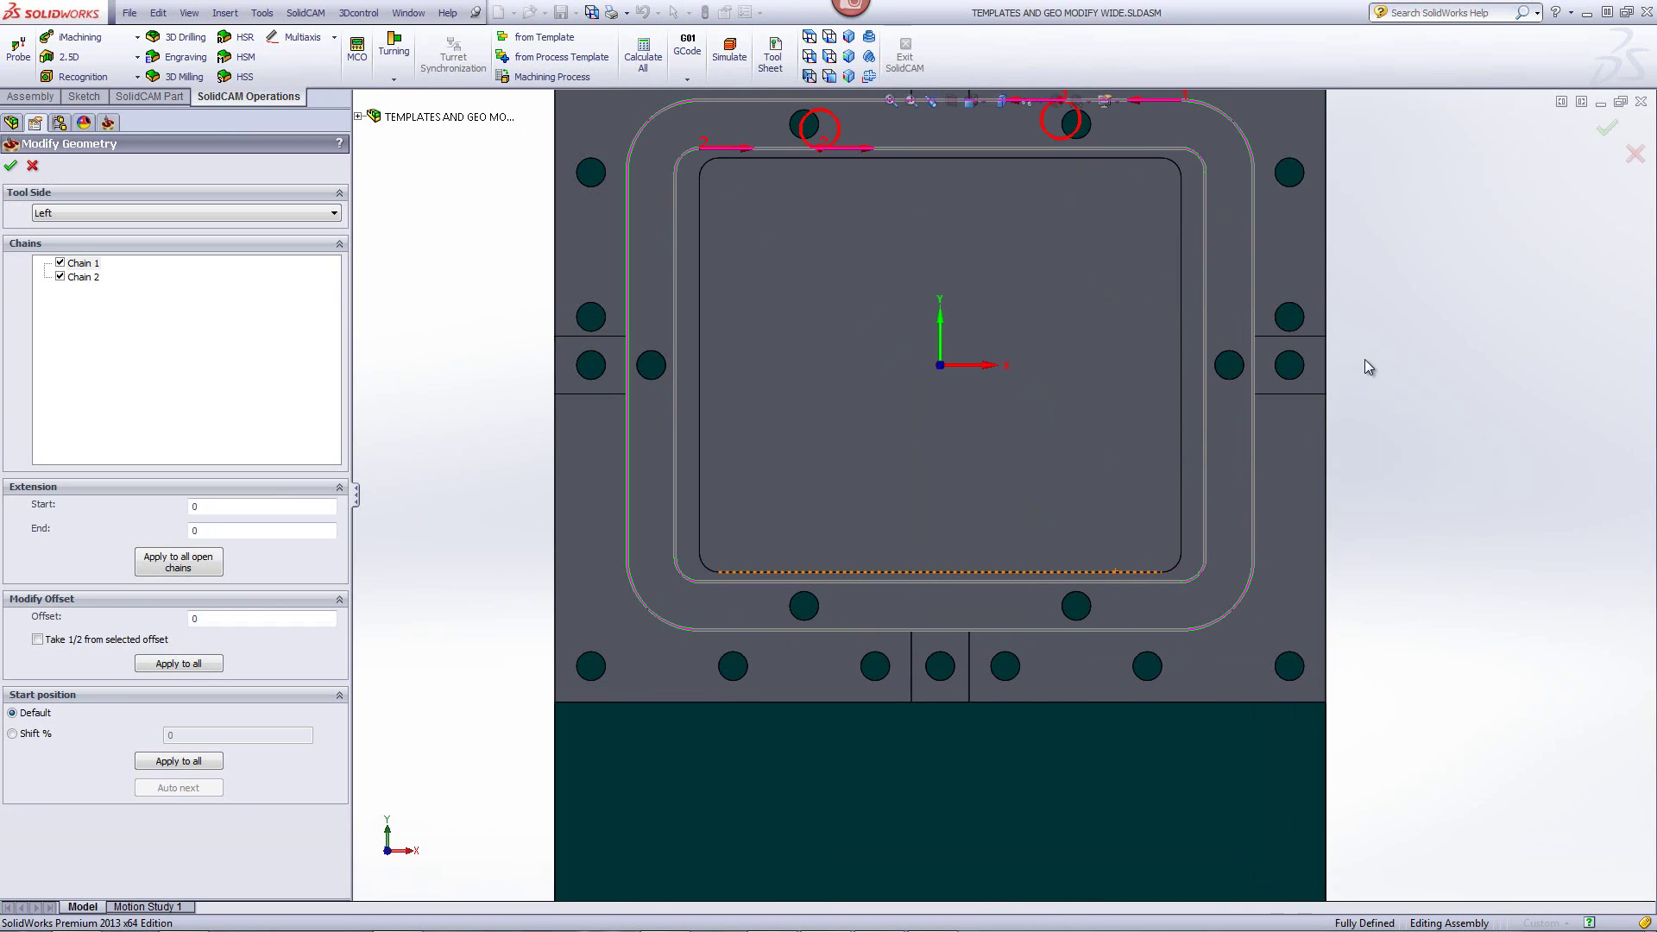
key(f)
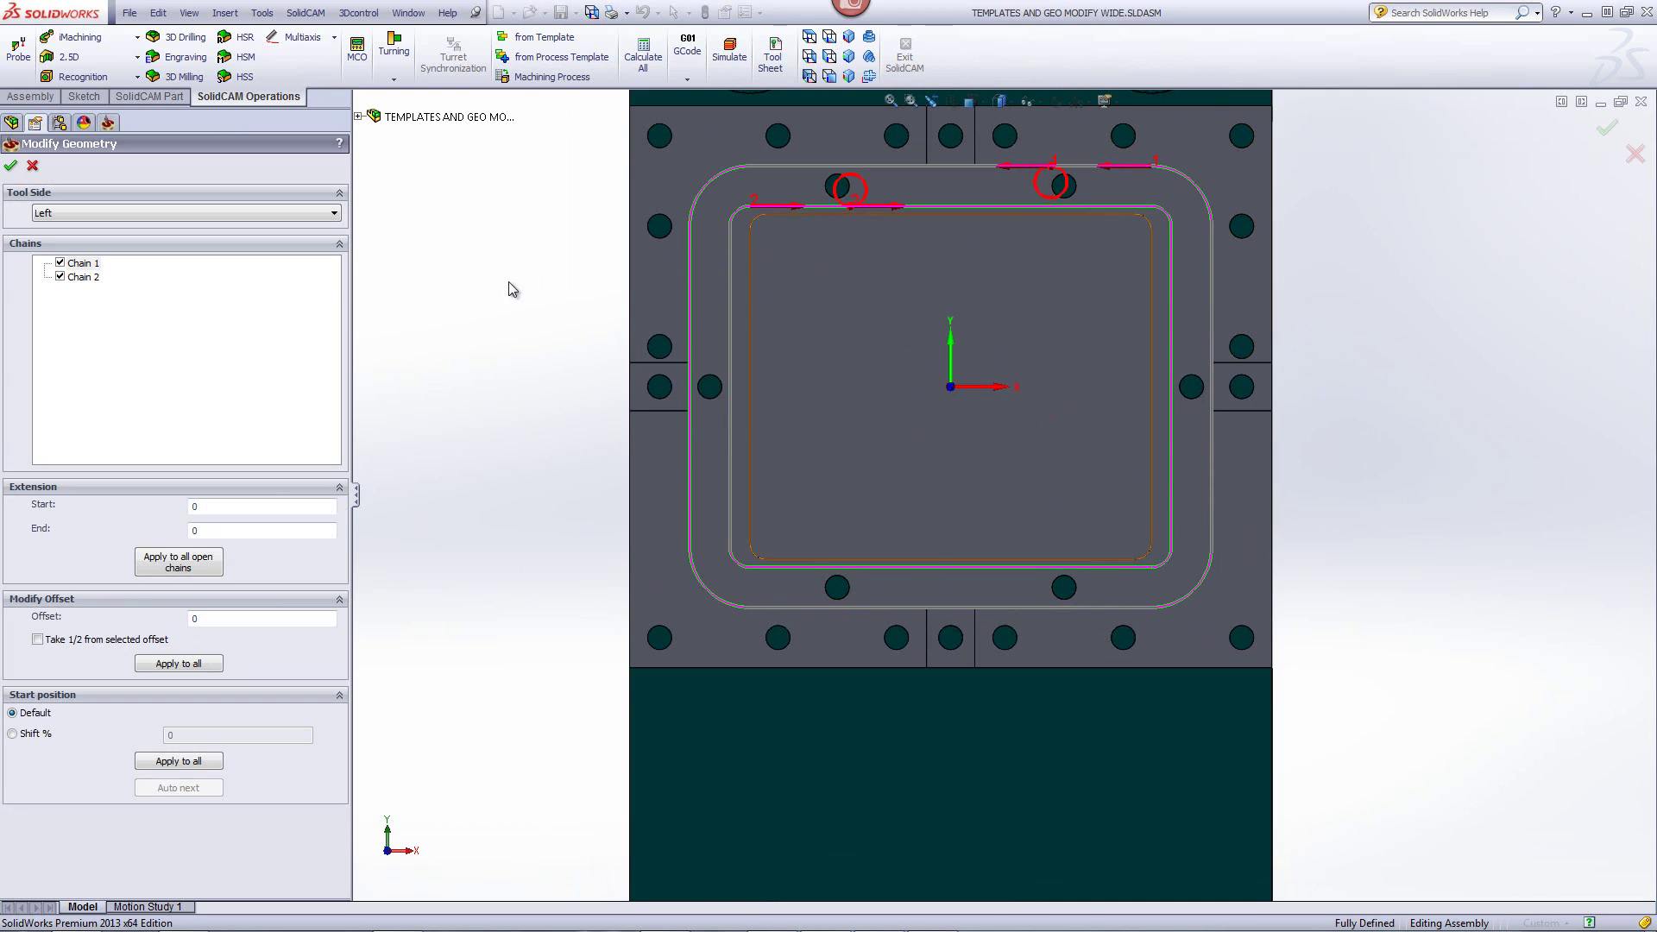
click(60, 277)
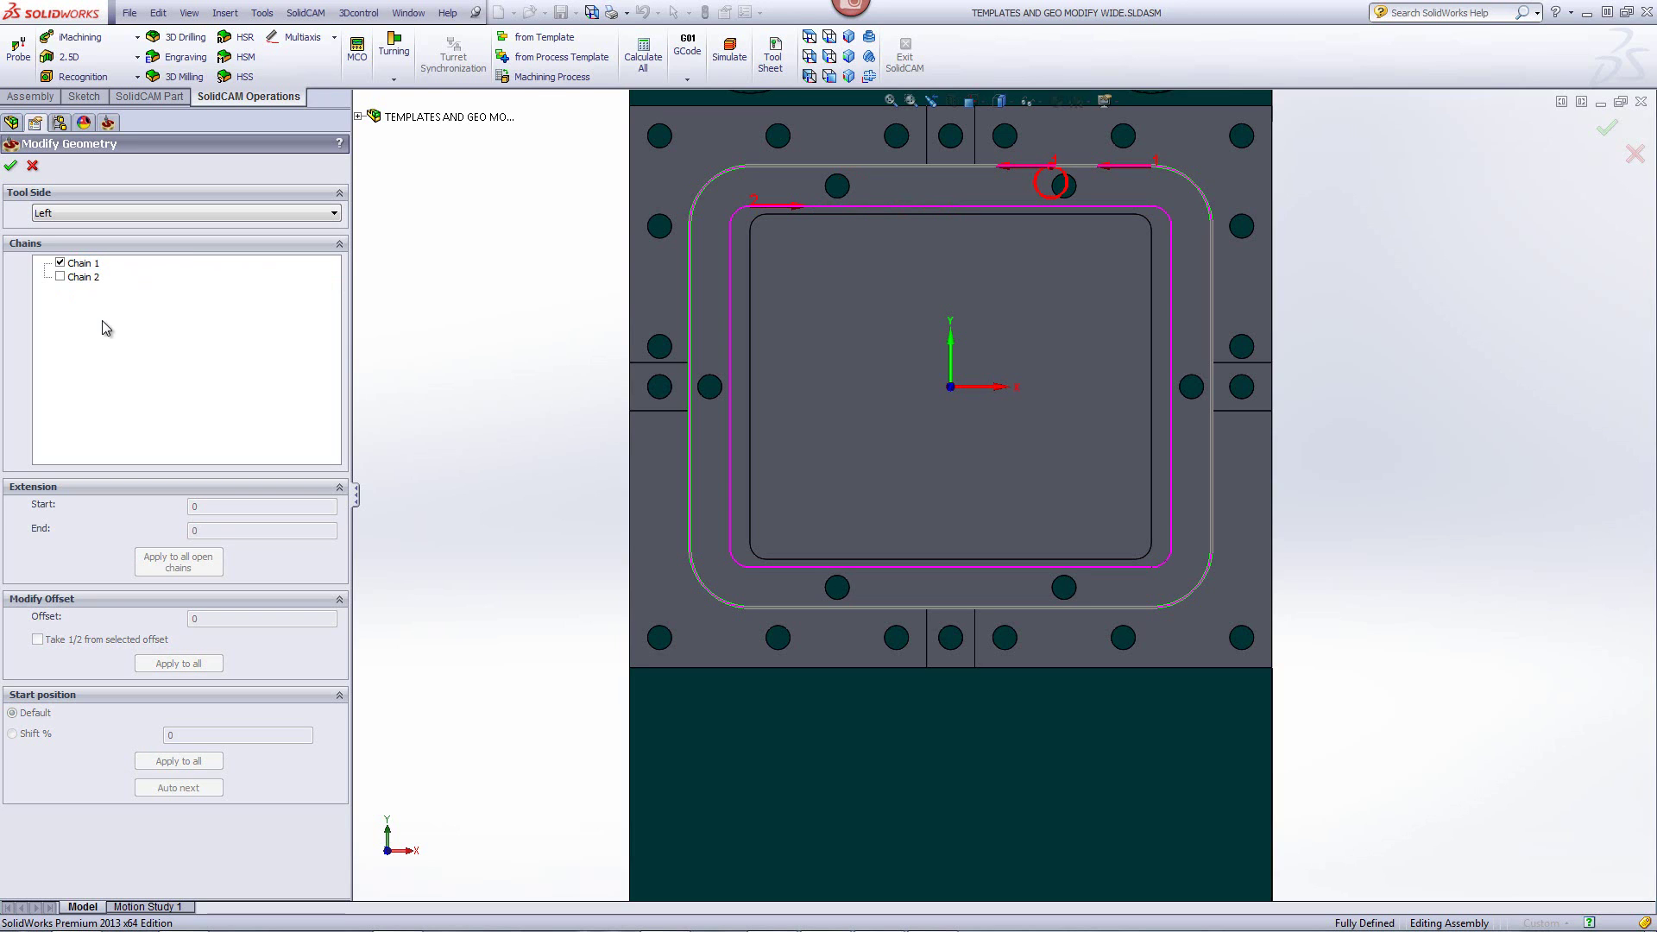
- Set Chain 1 to center tool side with a -5 offset and confirm the geometry
click(137, 218)
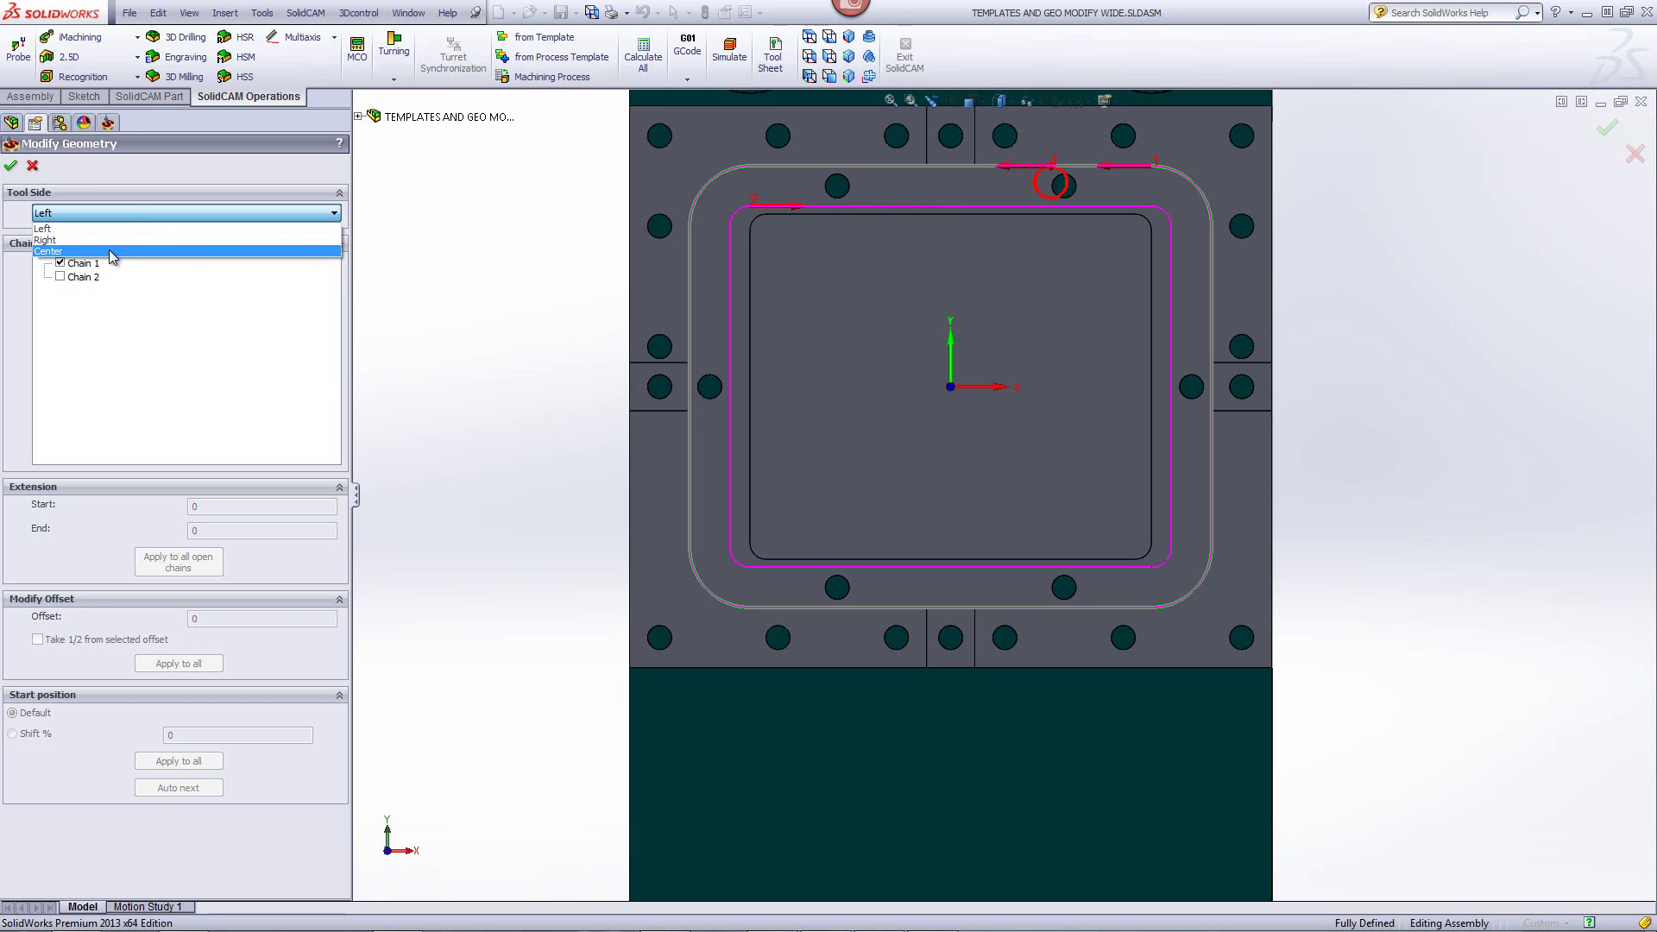
click(113, 251)
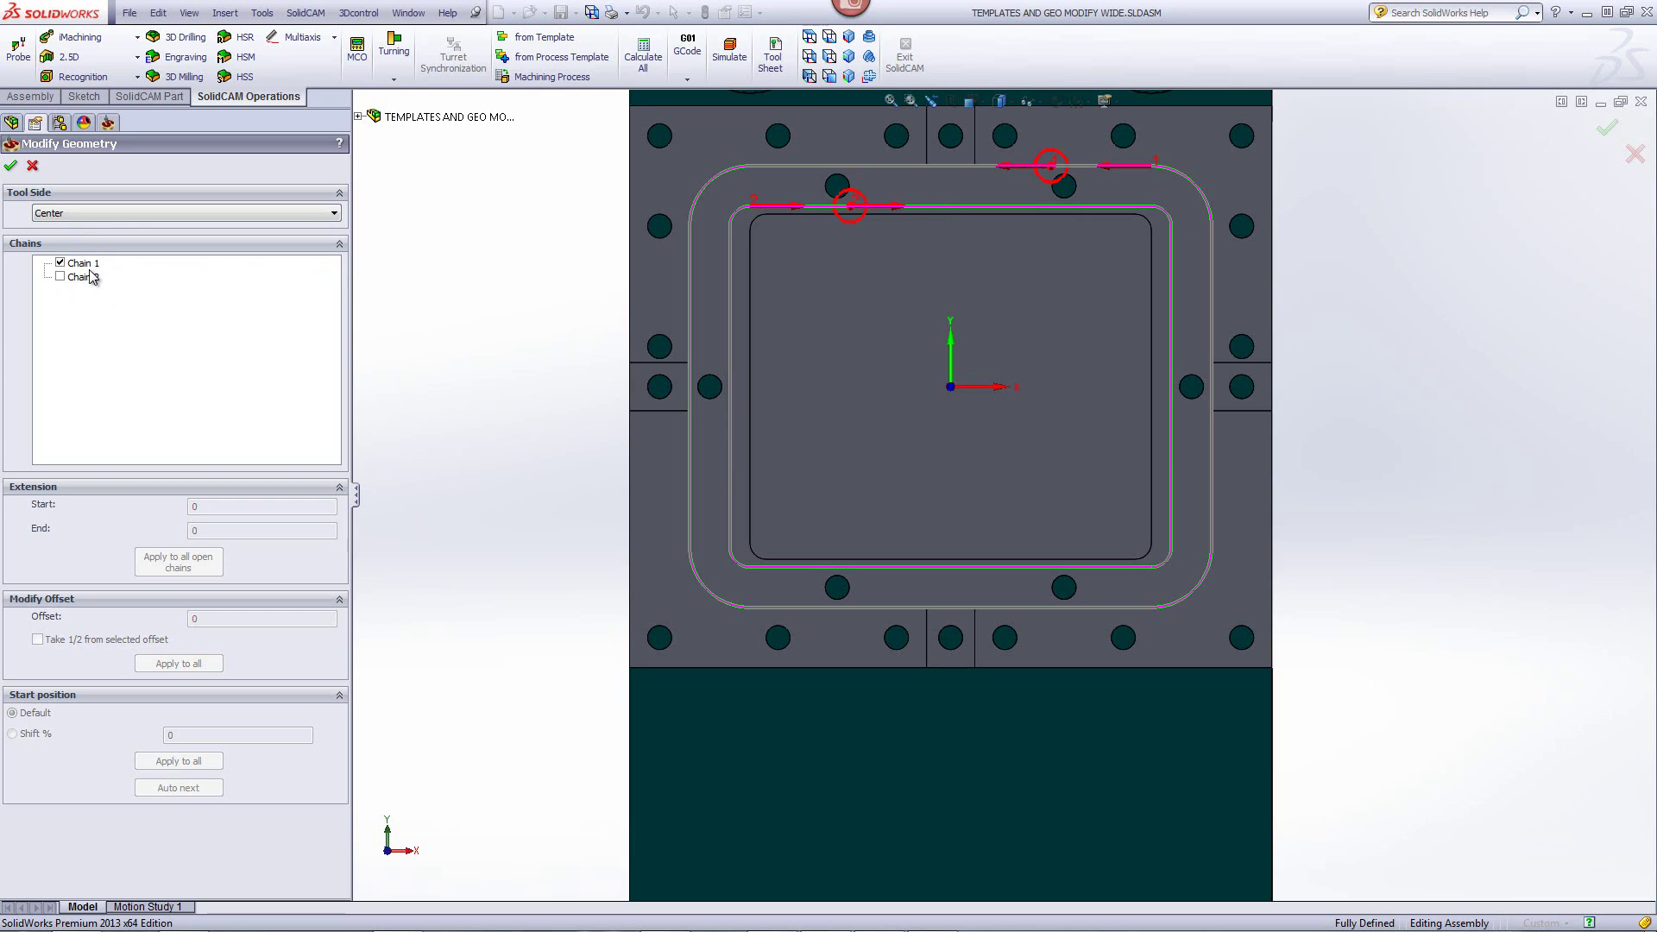
click(86, 277)
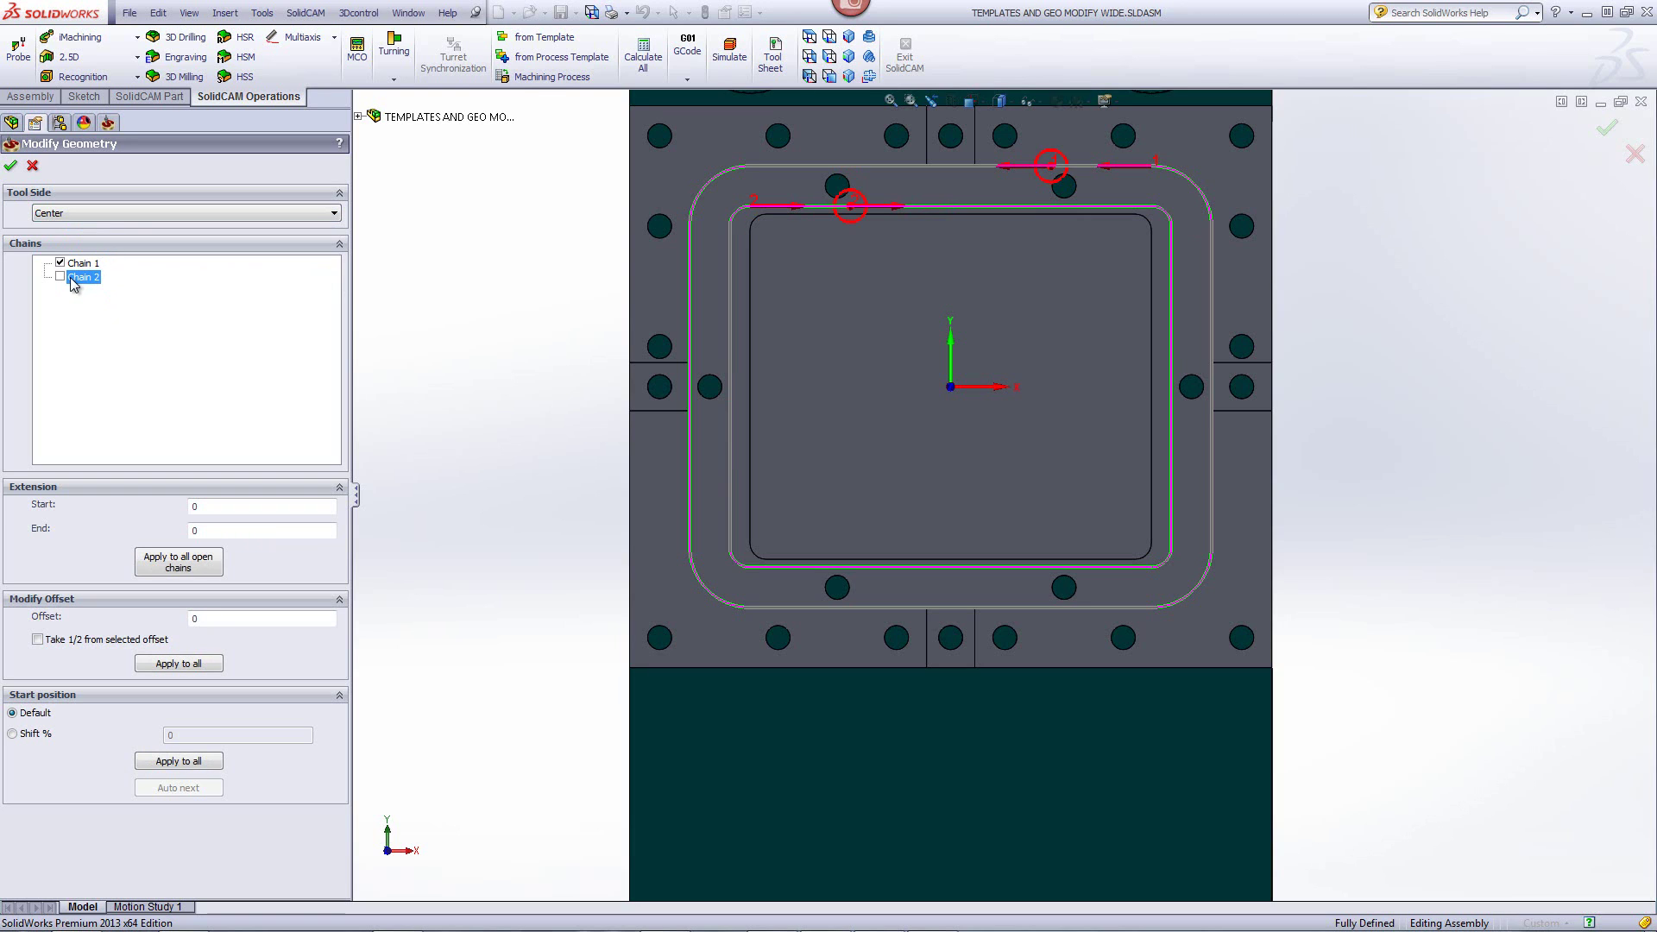
click(209, 311)
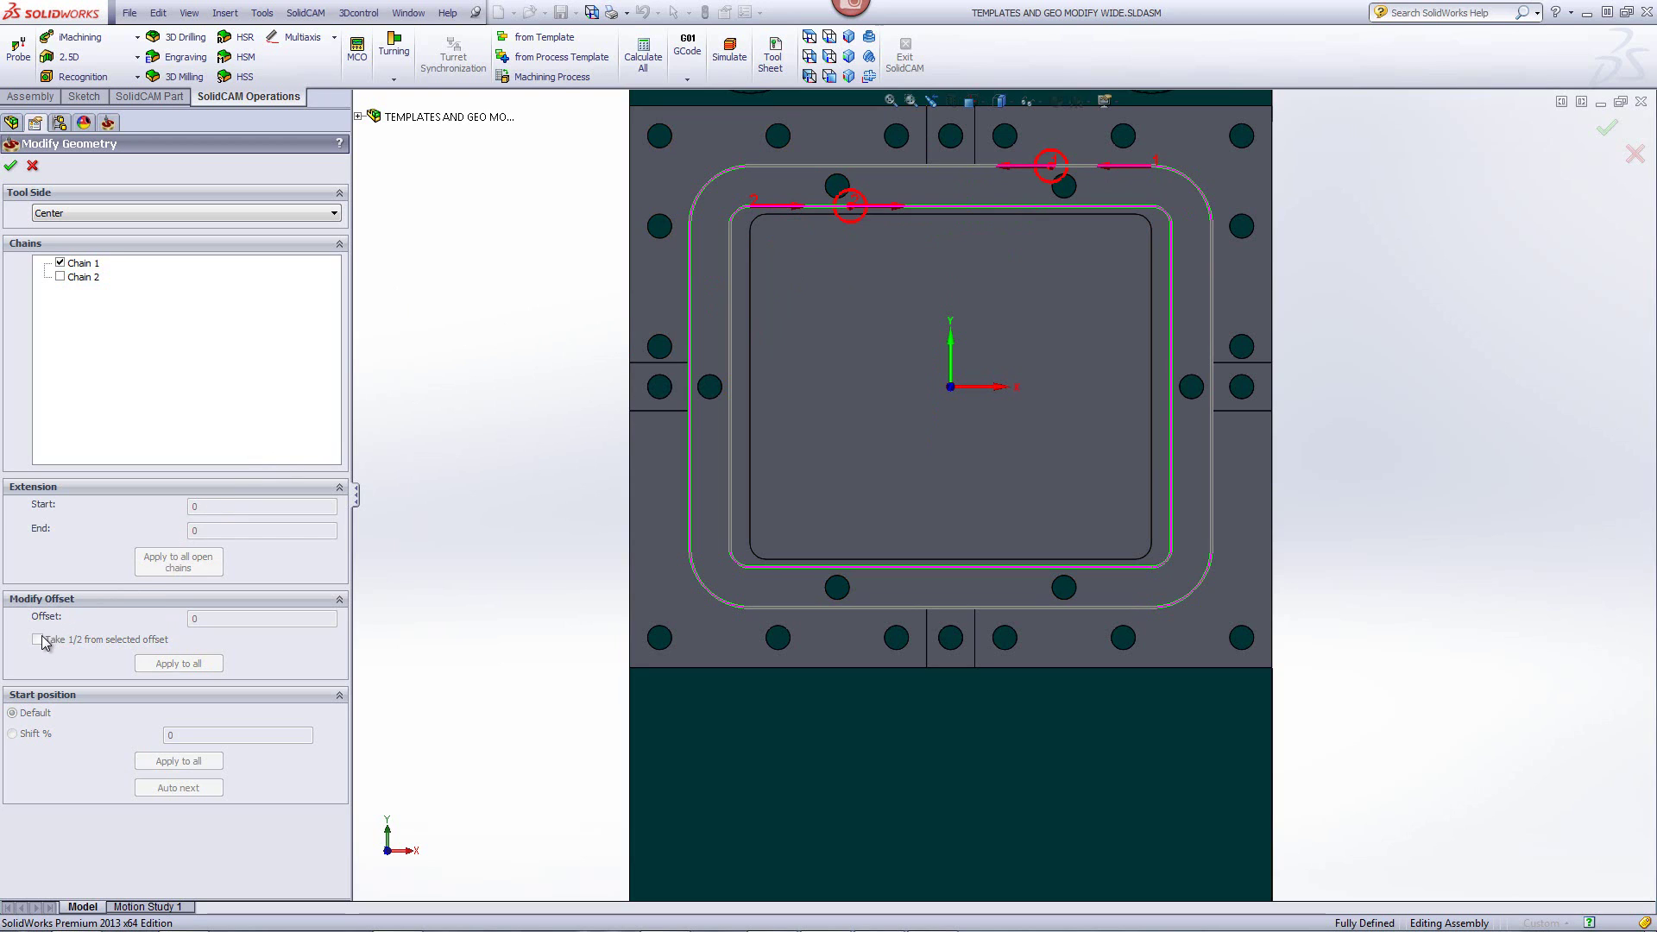
click(83, 263)
click(195, 620)
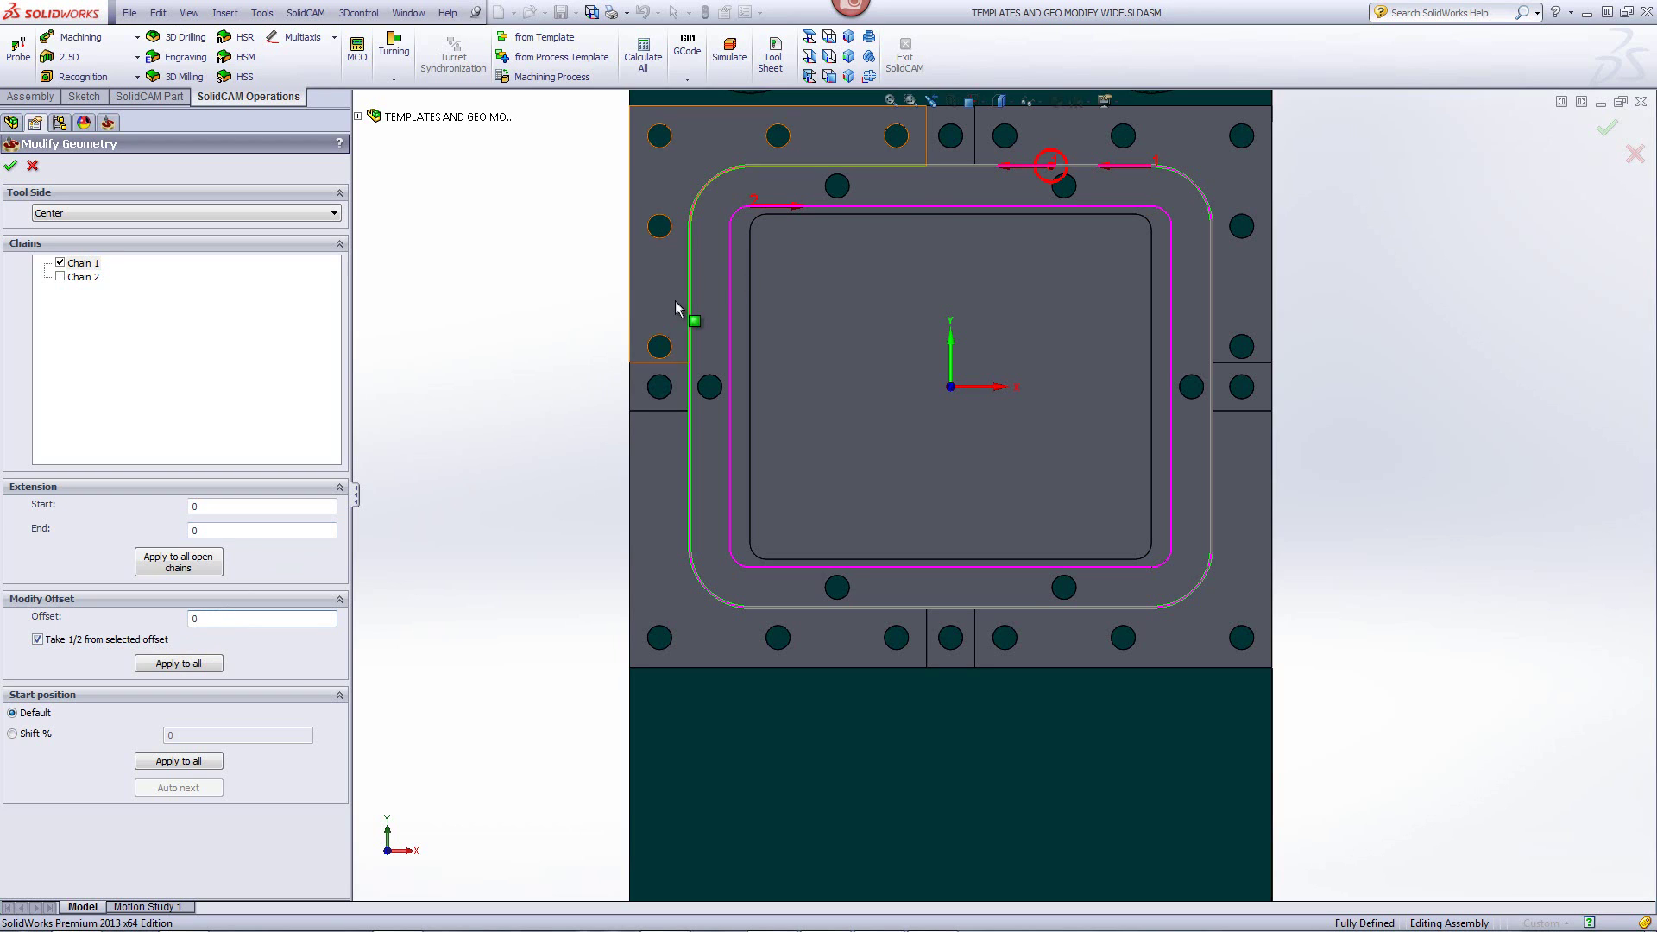
click(992, 208)
text(-5)
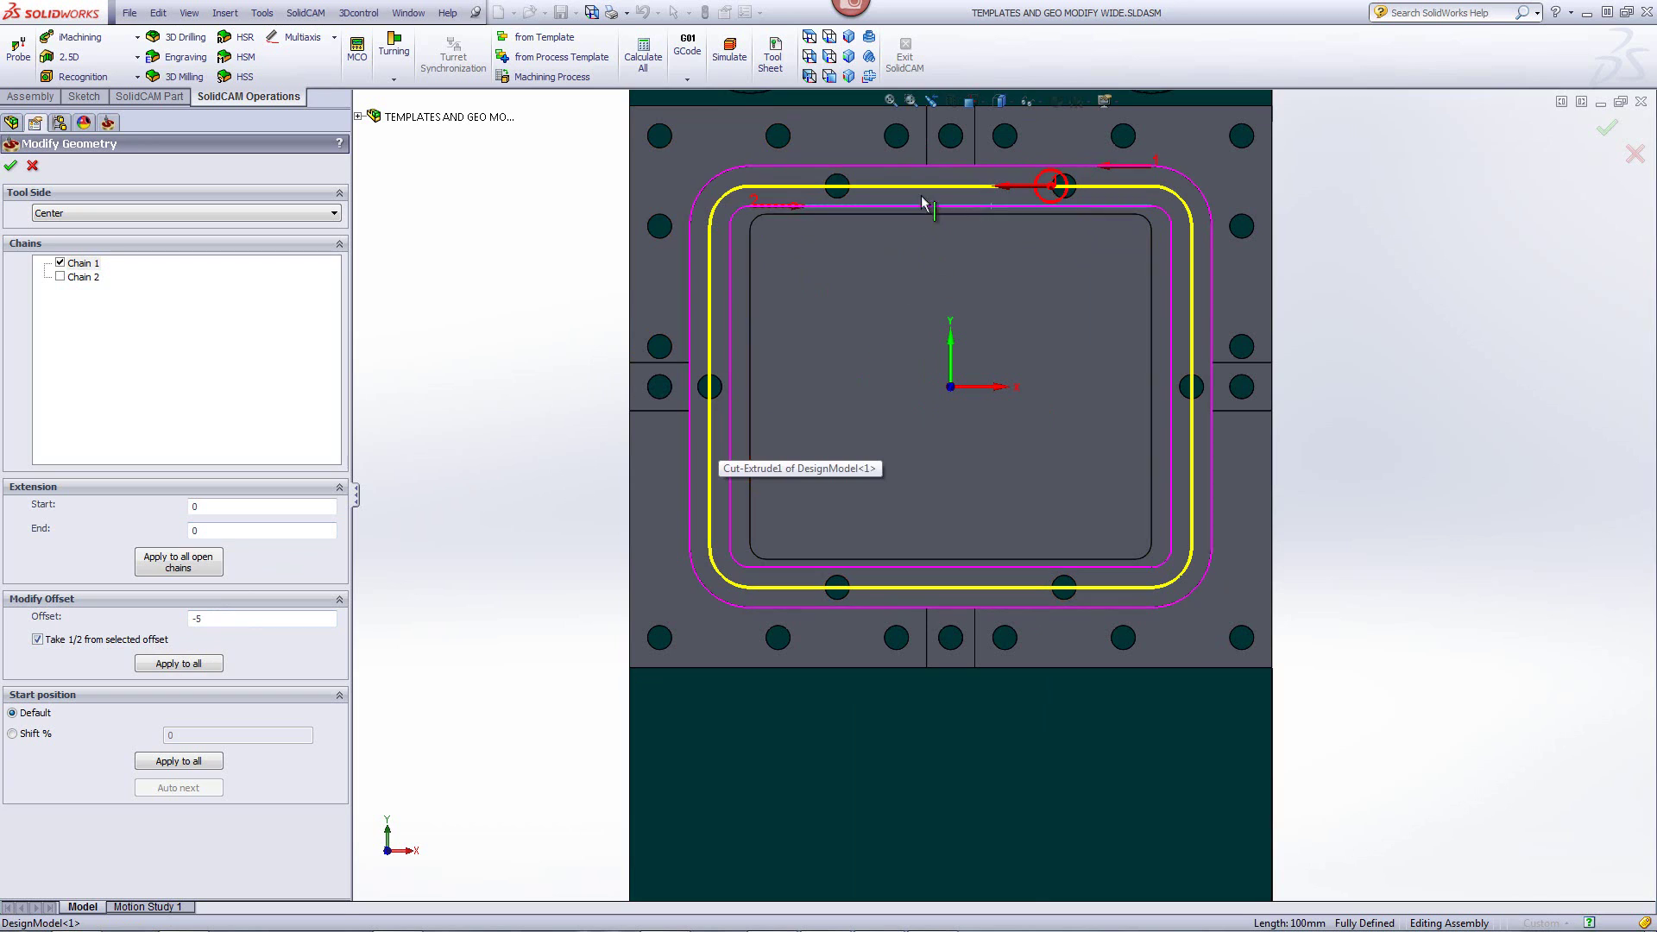
click(11, 166)
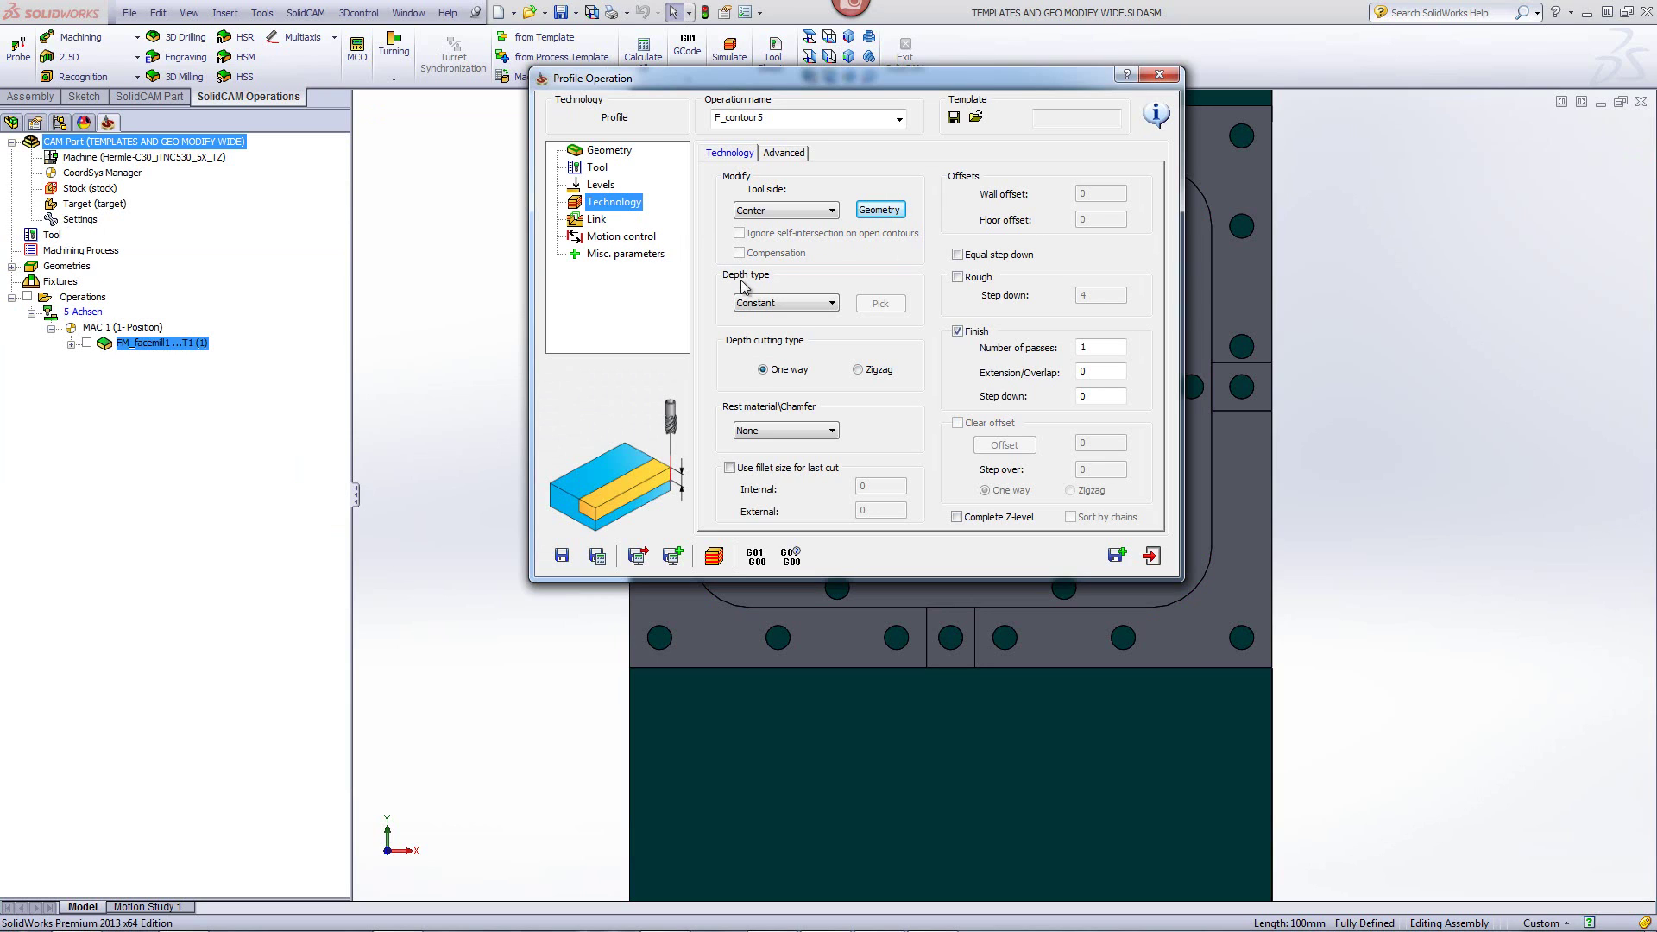
- Switch F_contour5 to Helical depth with step down 2, then save and simulate
click(753, 302)
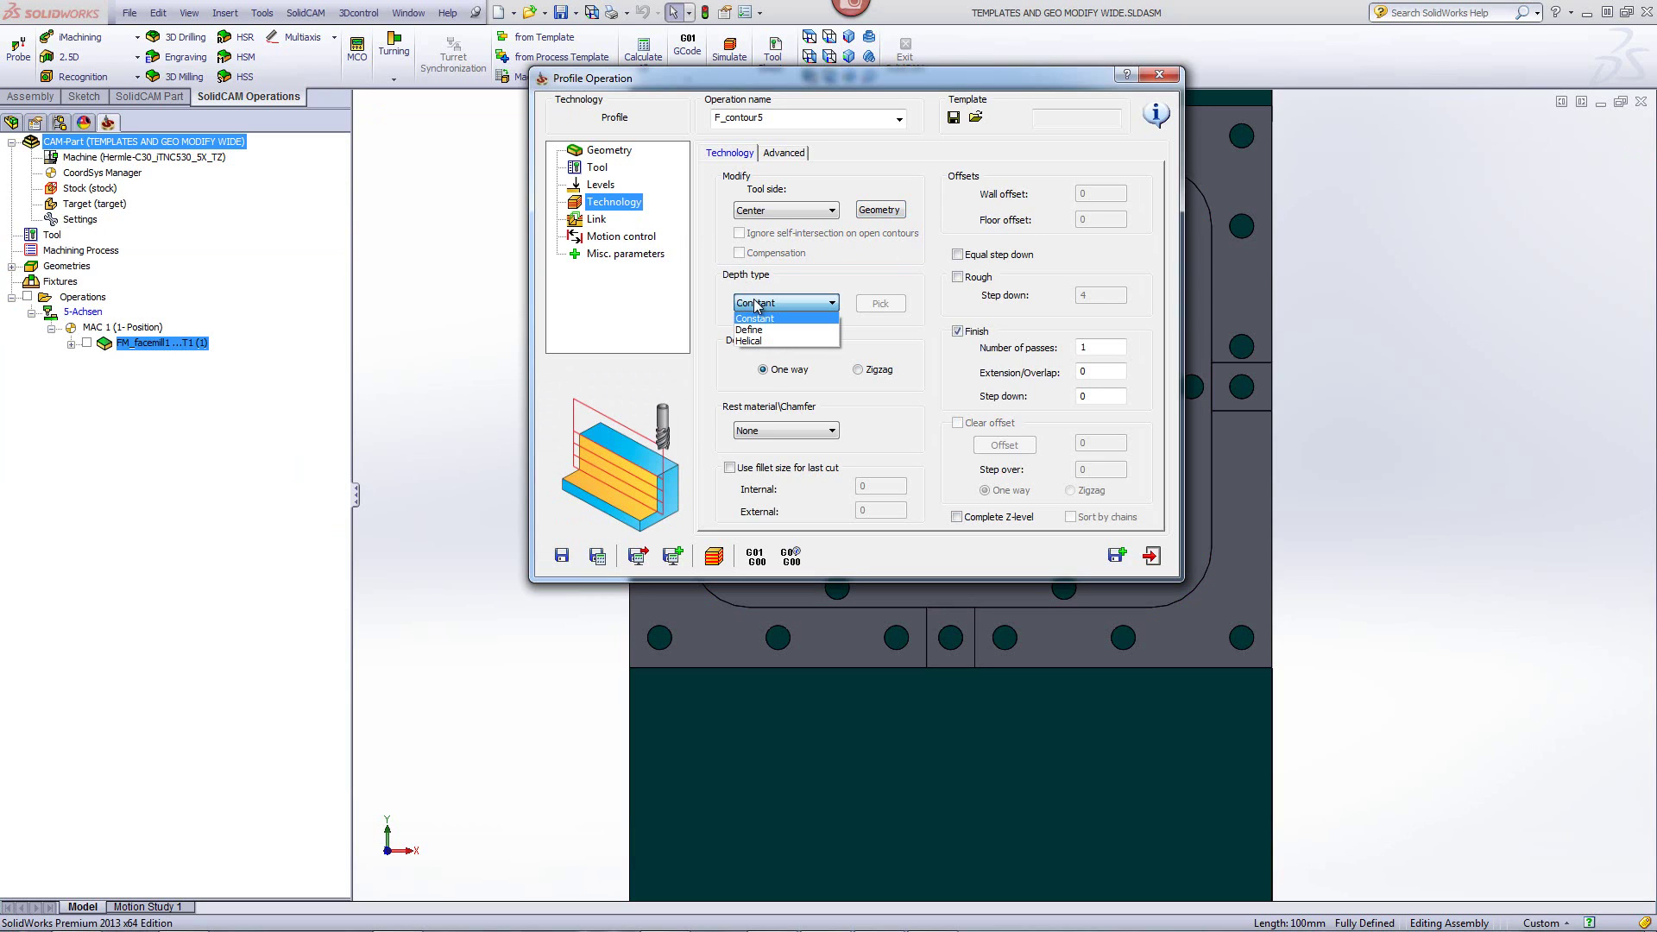
click(753, 341)
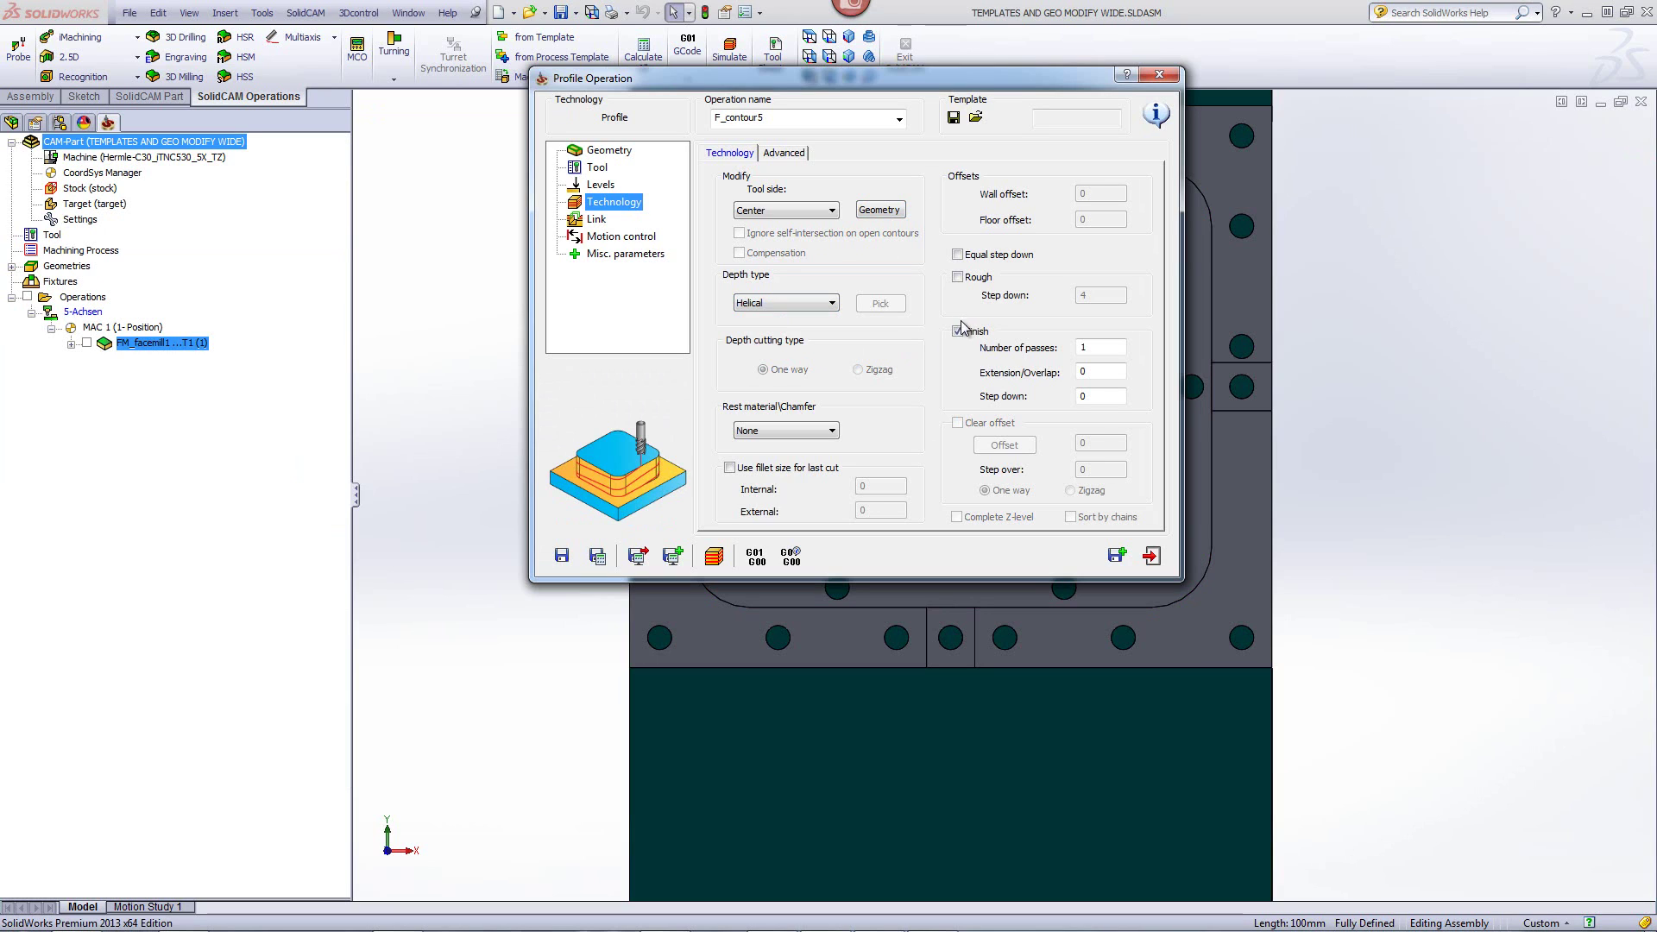
double_click(1082, 396)
text(2)
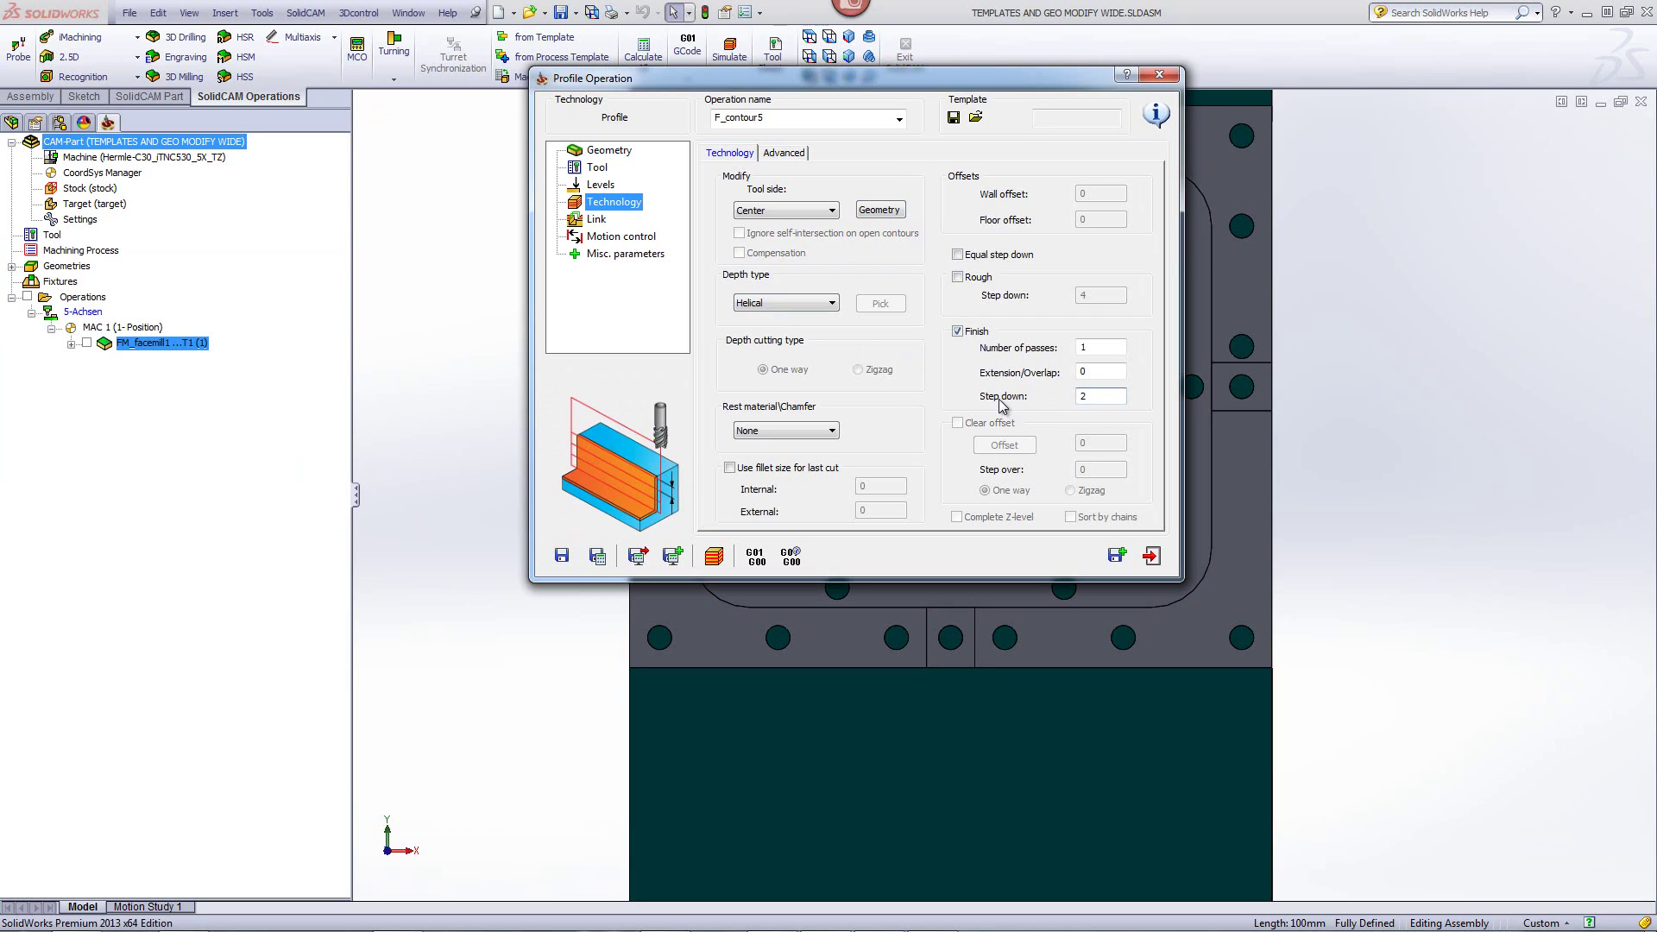
click(714, 557)
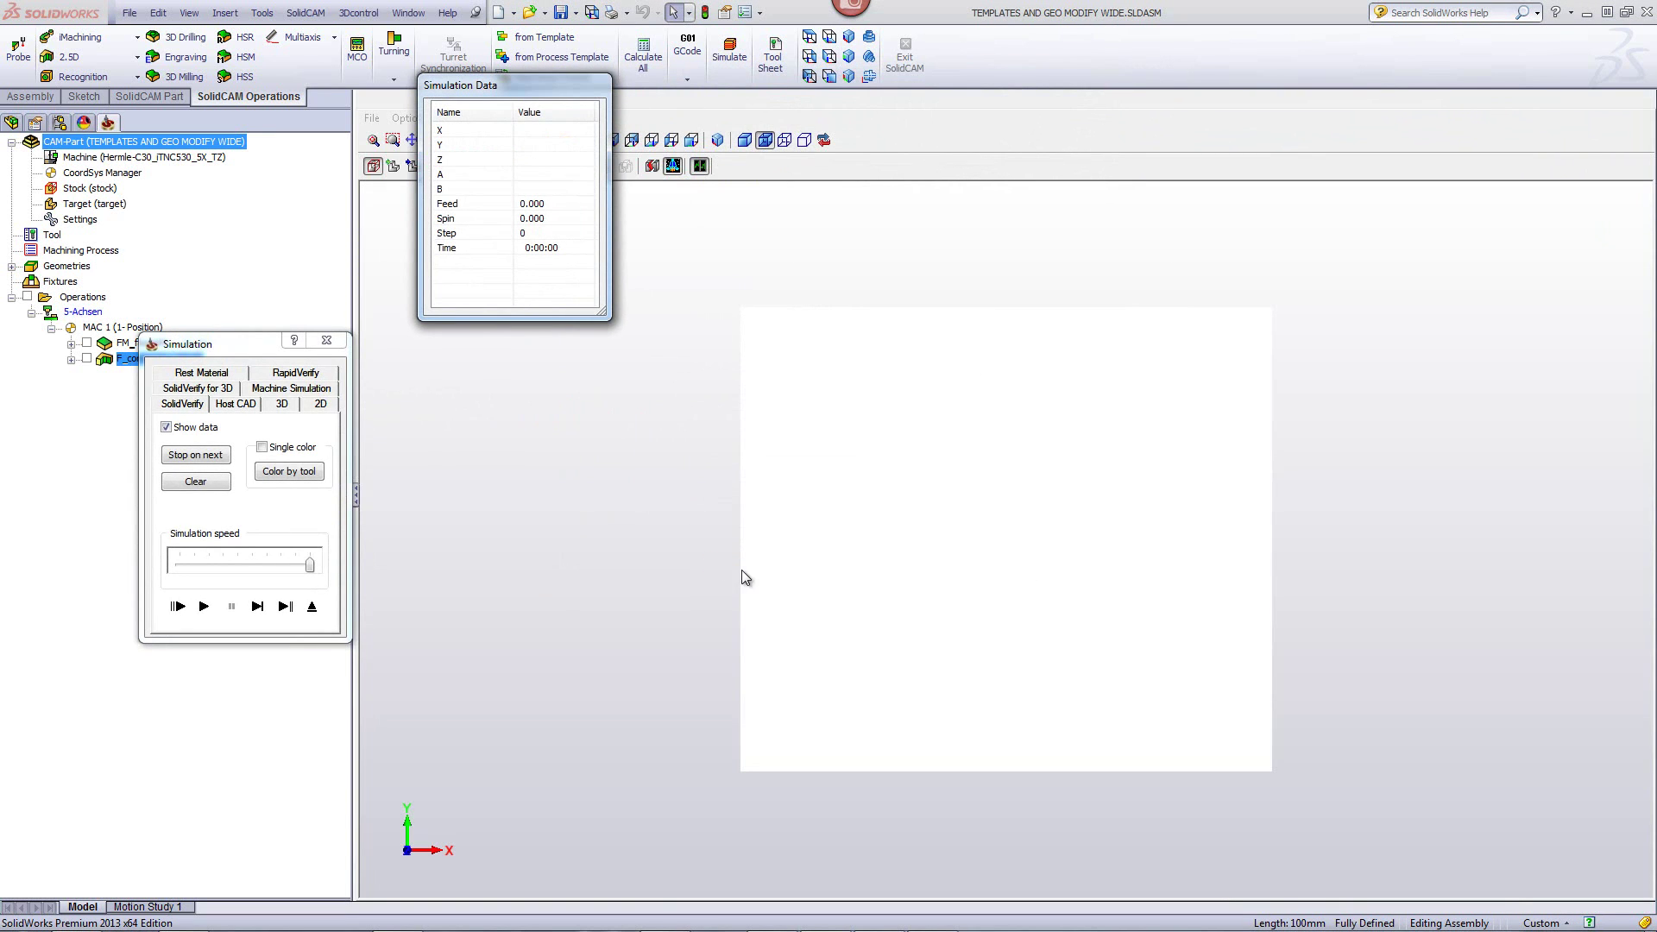
- Step, rewind and play the F_contour5 toolpath simulation, then exit to the operation
click(258, 607)
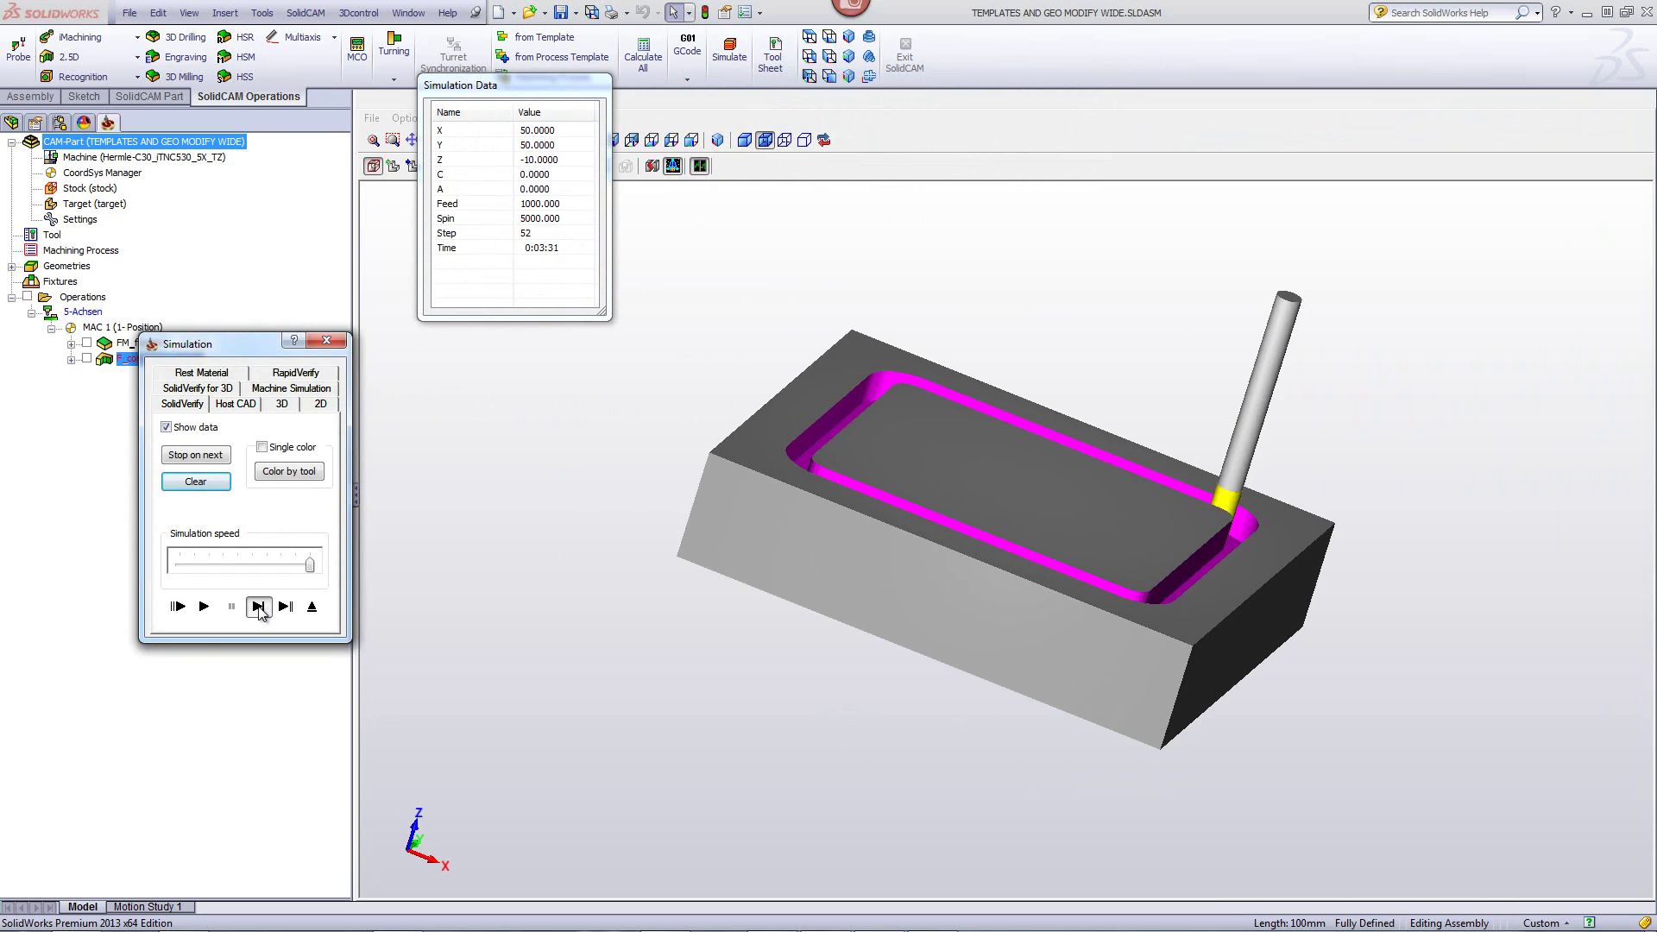
click(178, 607)
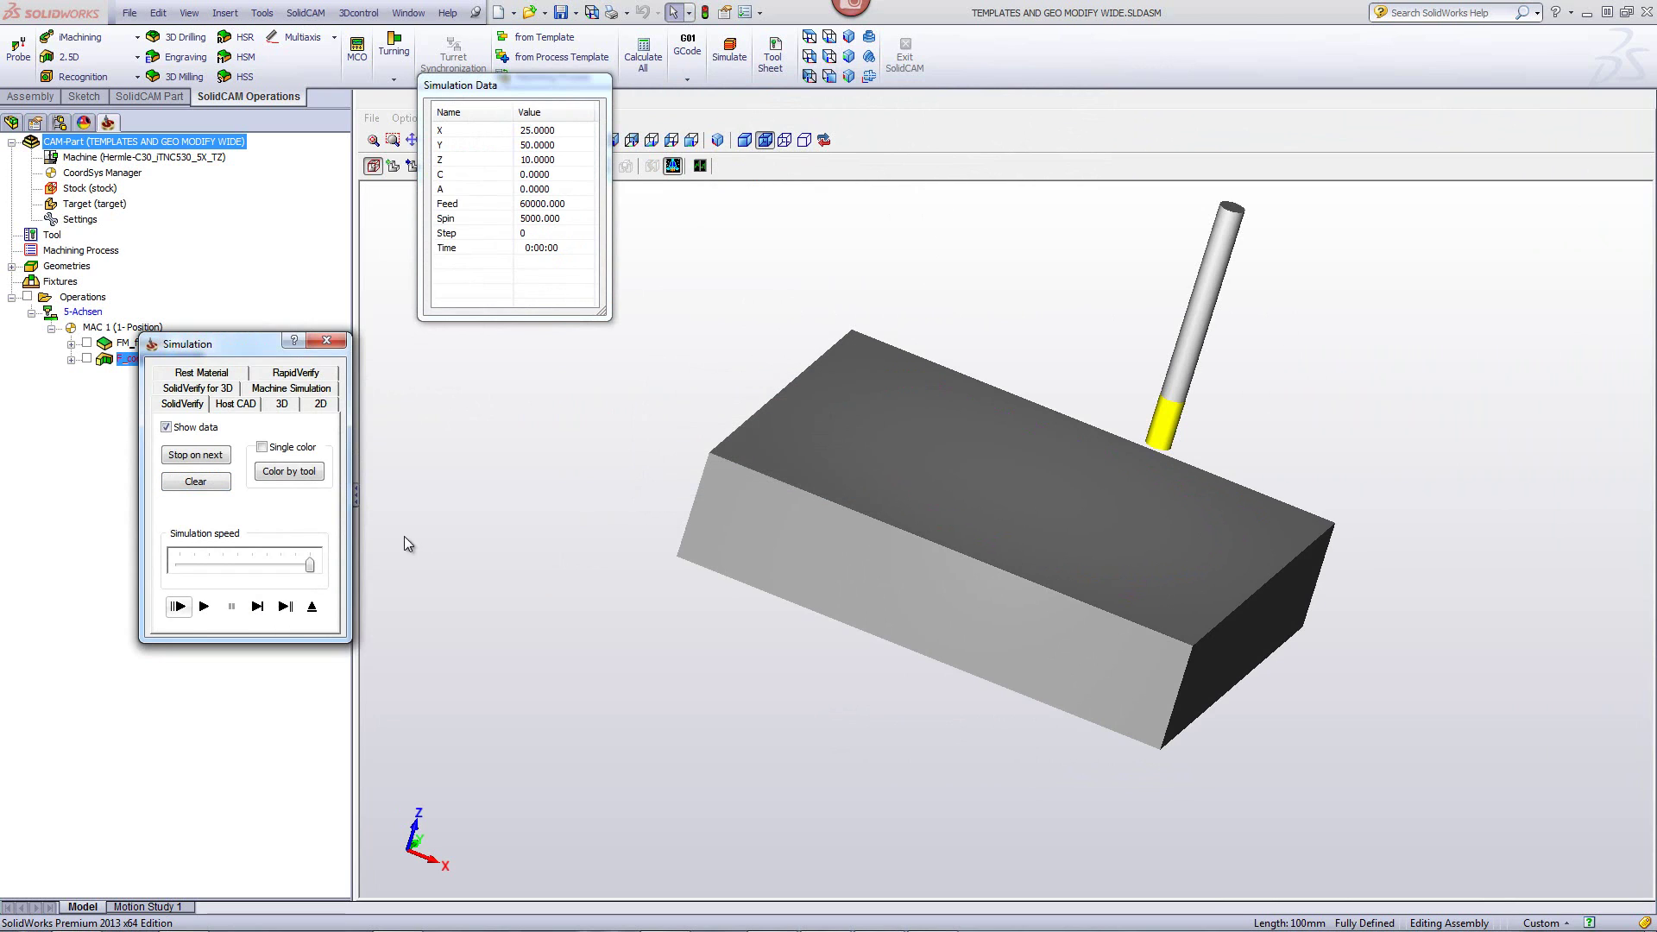
click(204, 607)
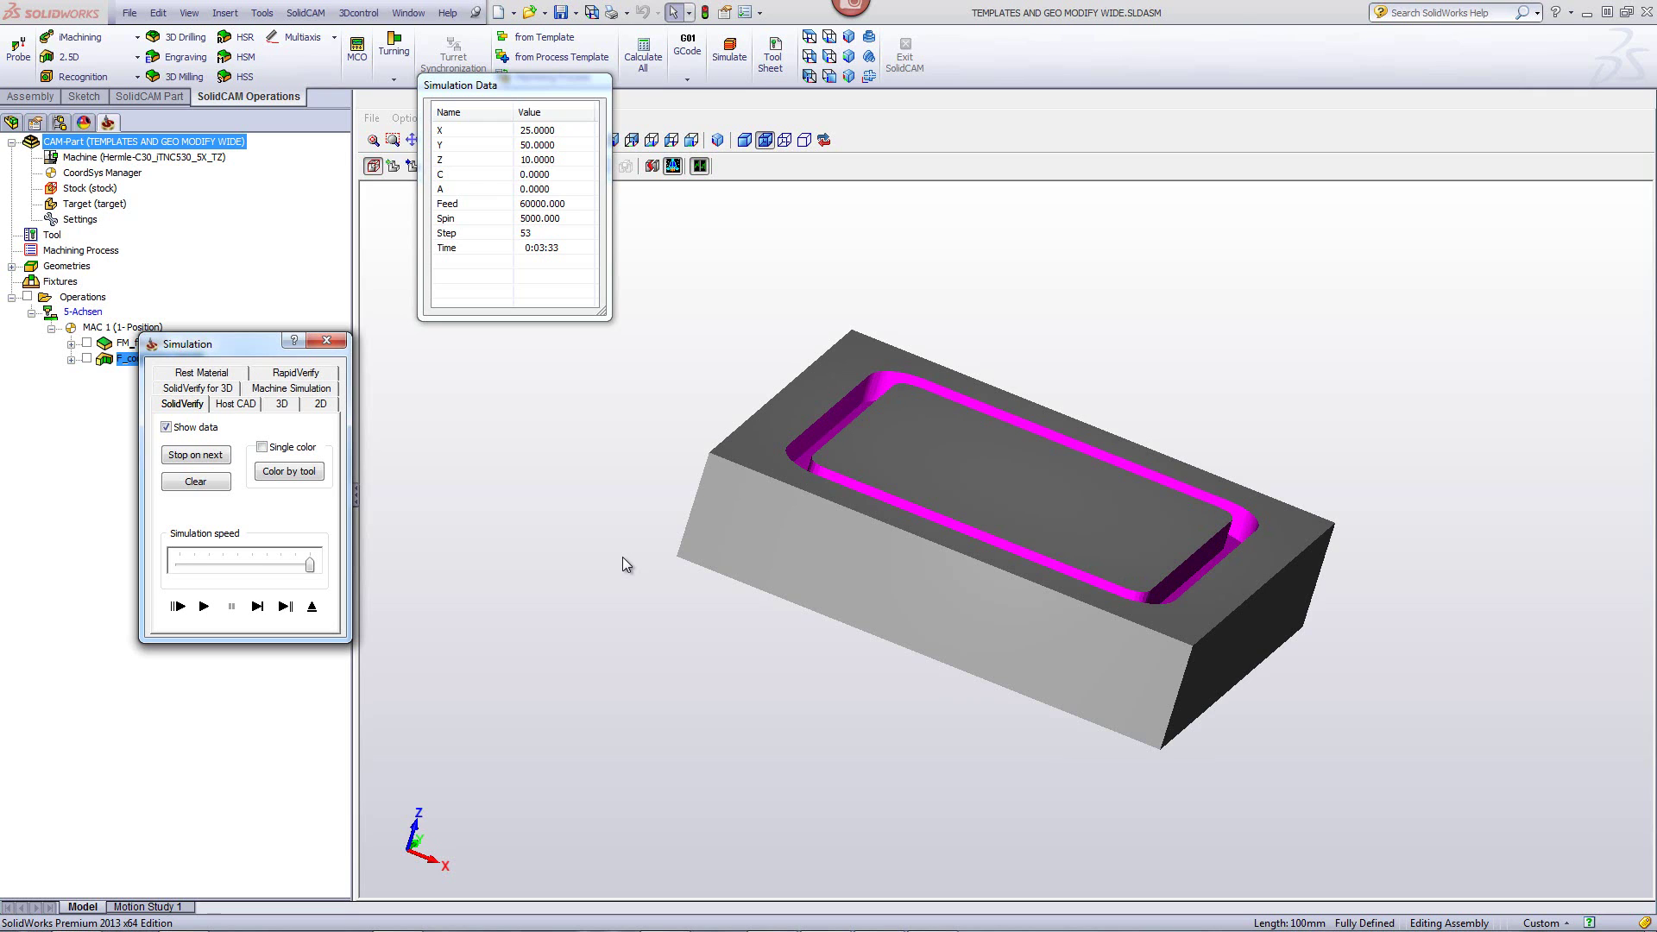
click(314, 607)
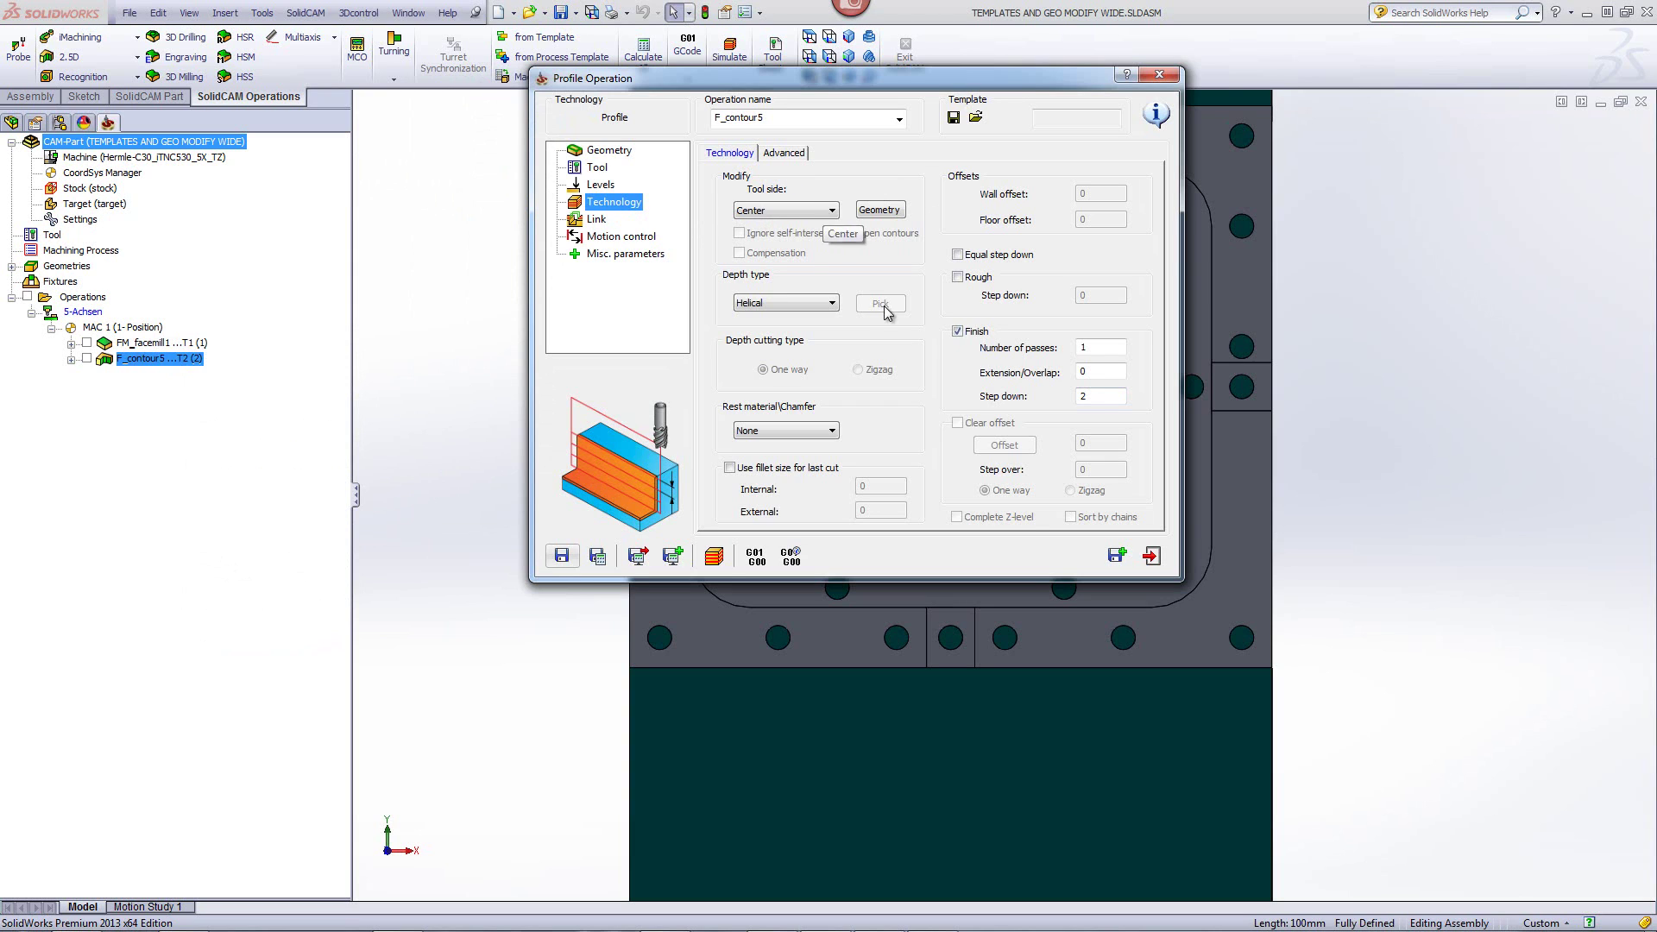
- Save a copy of the operation as F_contour5_1 and set its tool side to Left
click(1117, 557)
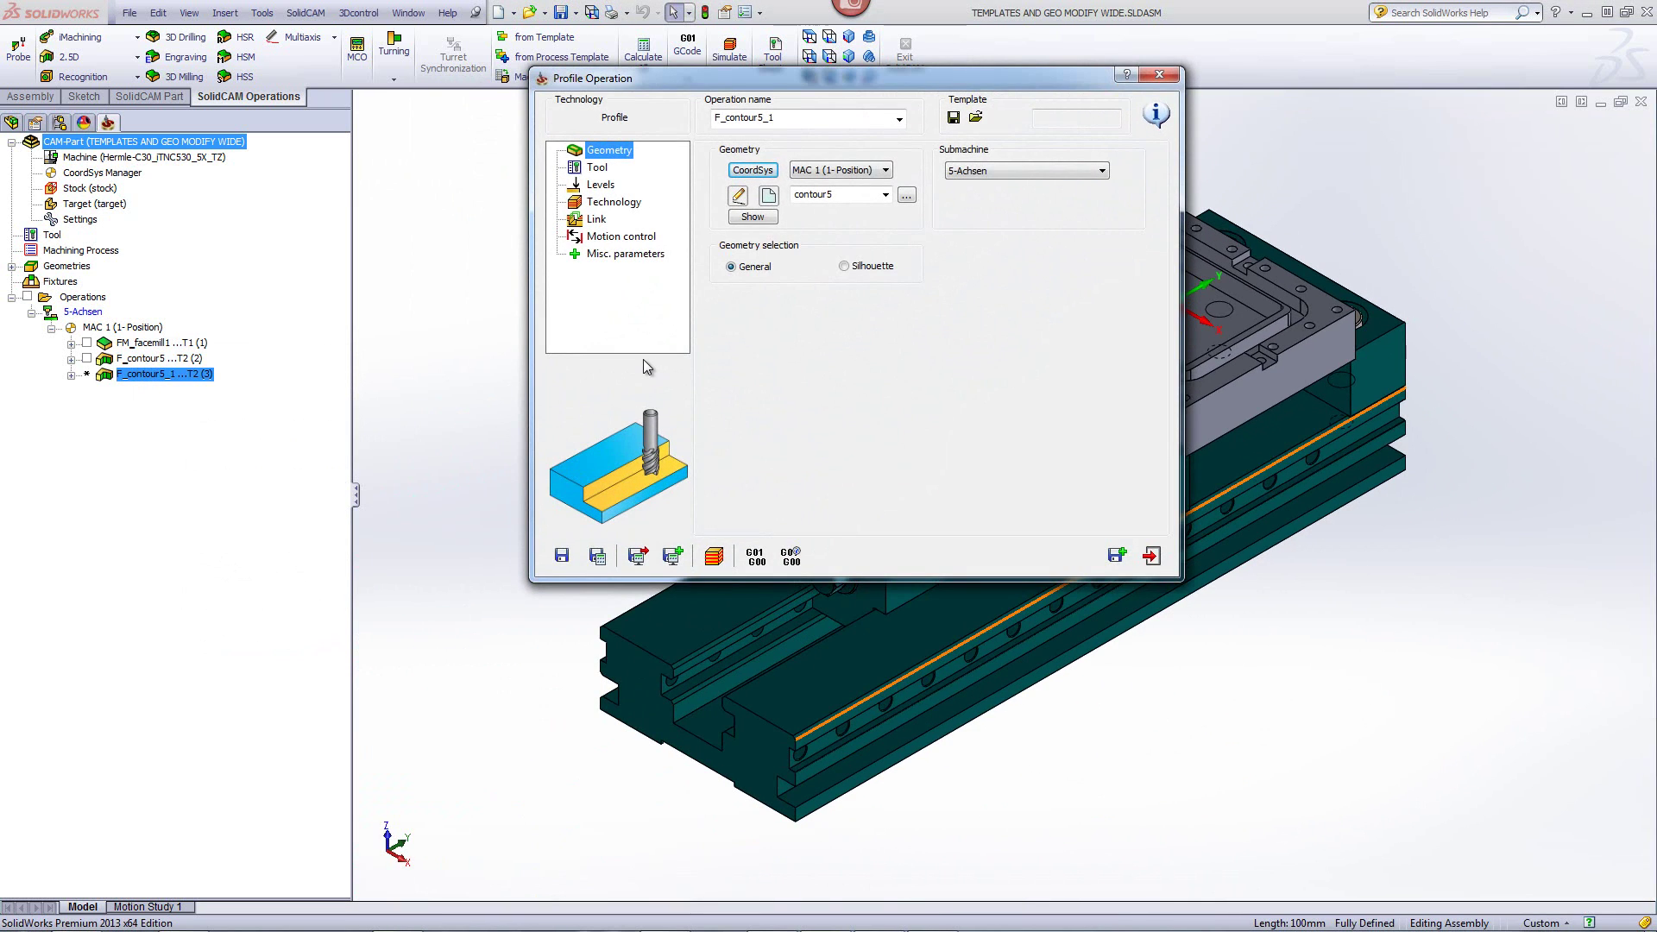
click(618, 203)
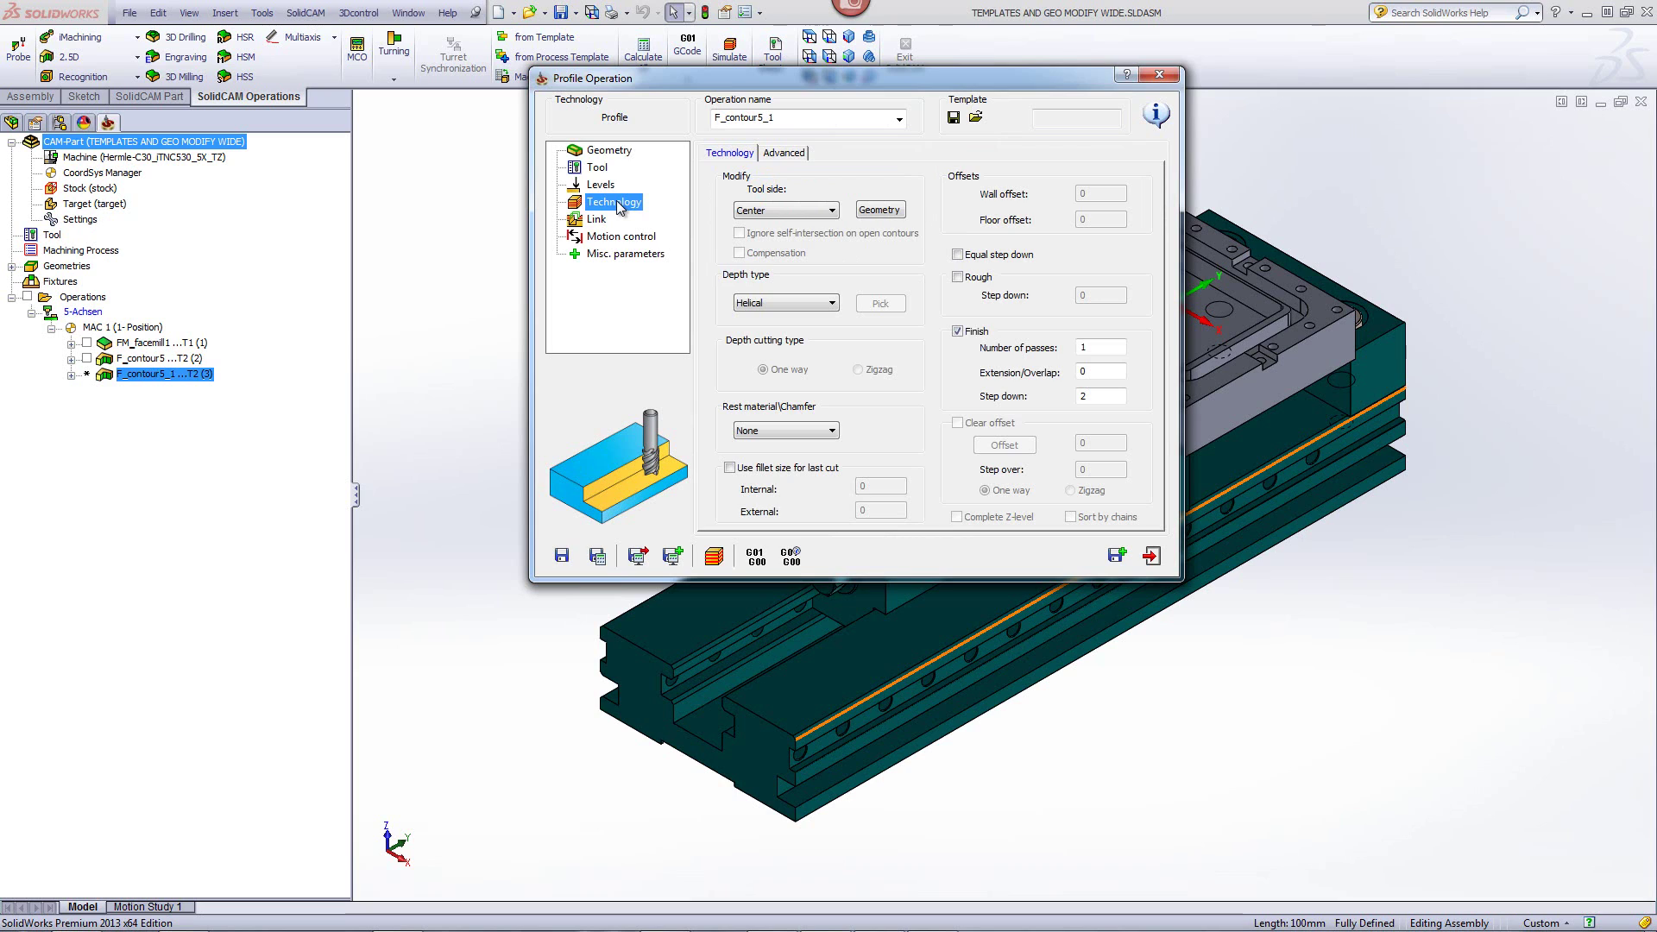
click(781, 211)
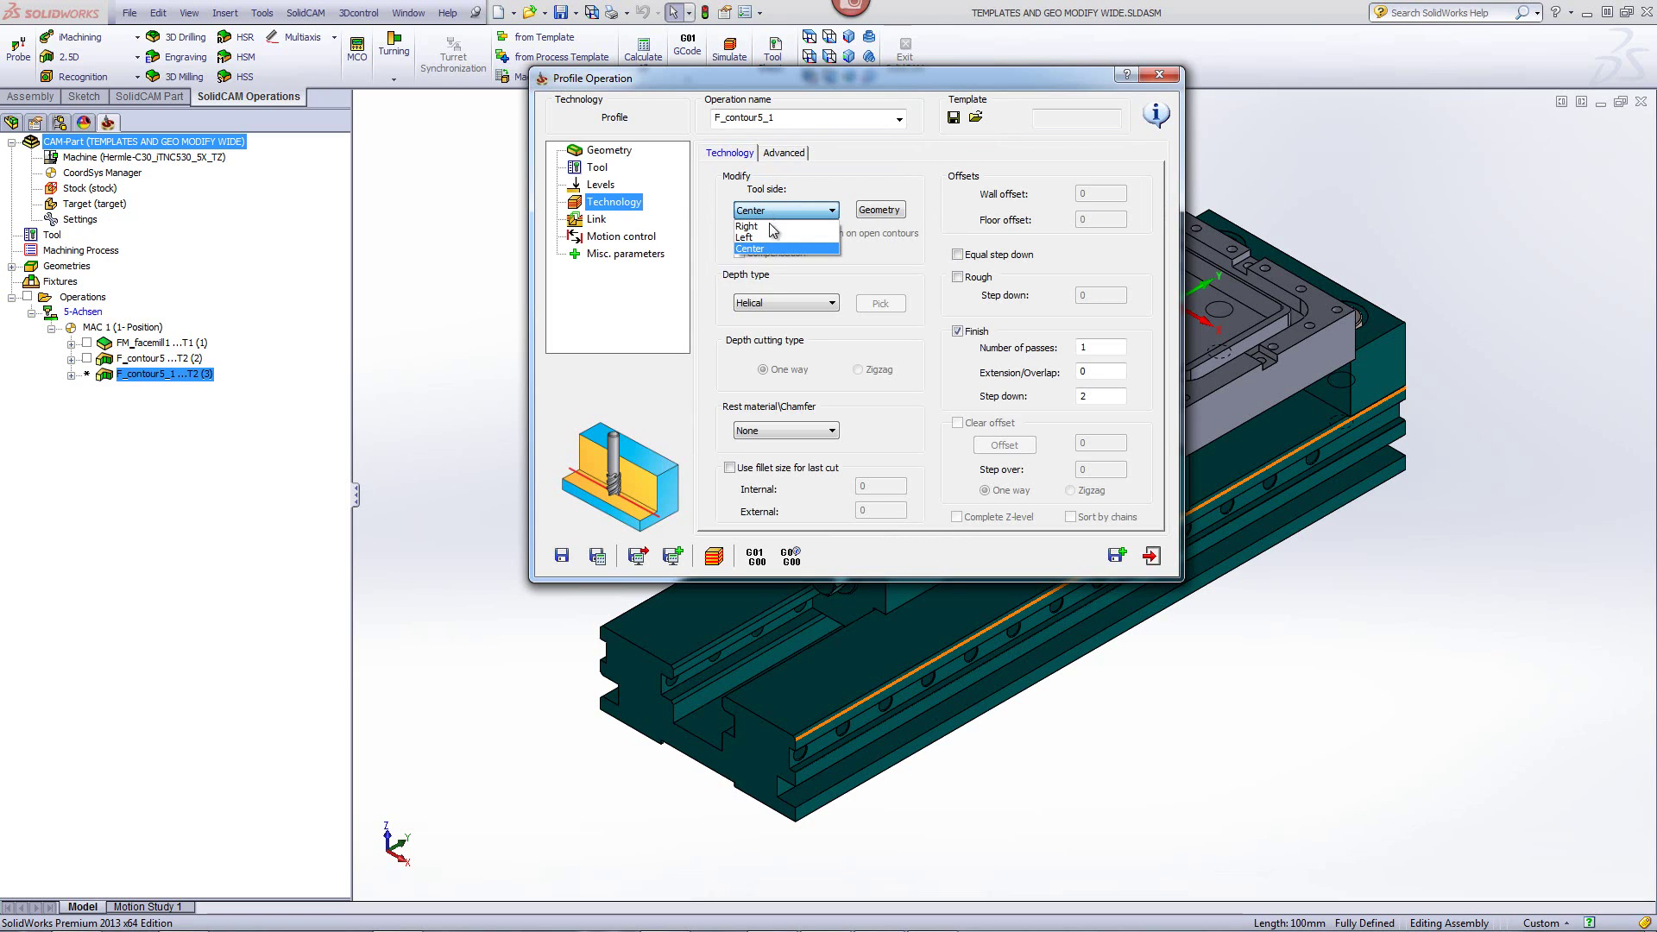
click(768, 238)
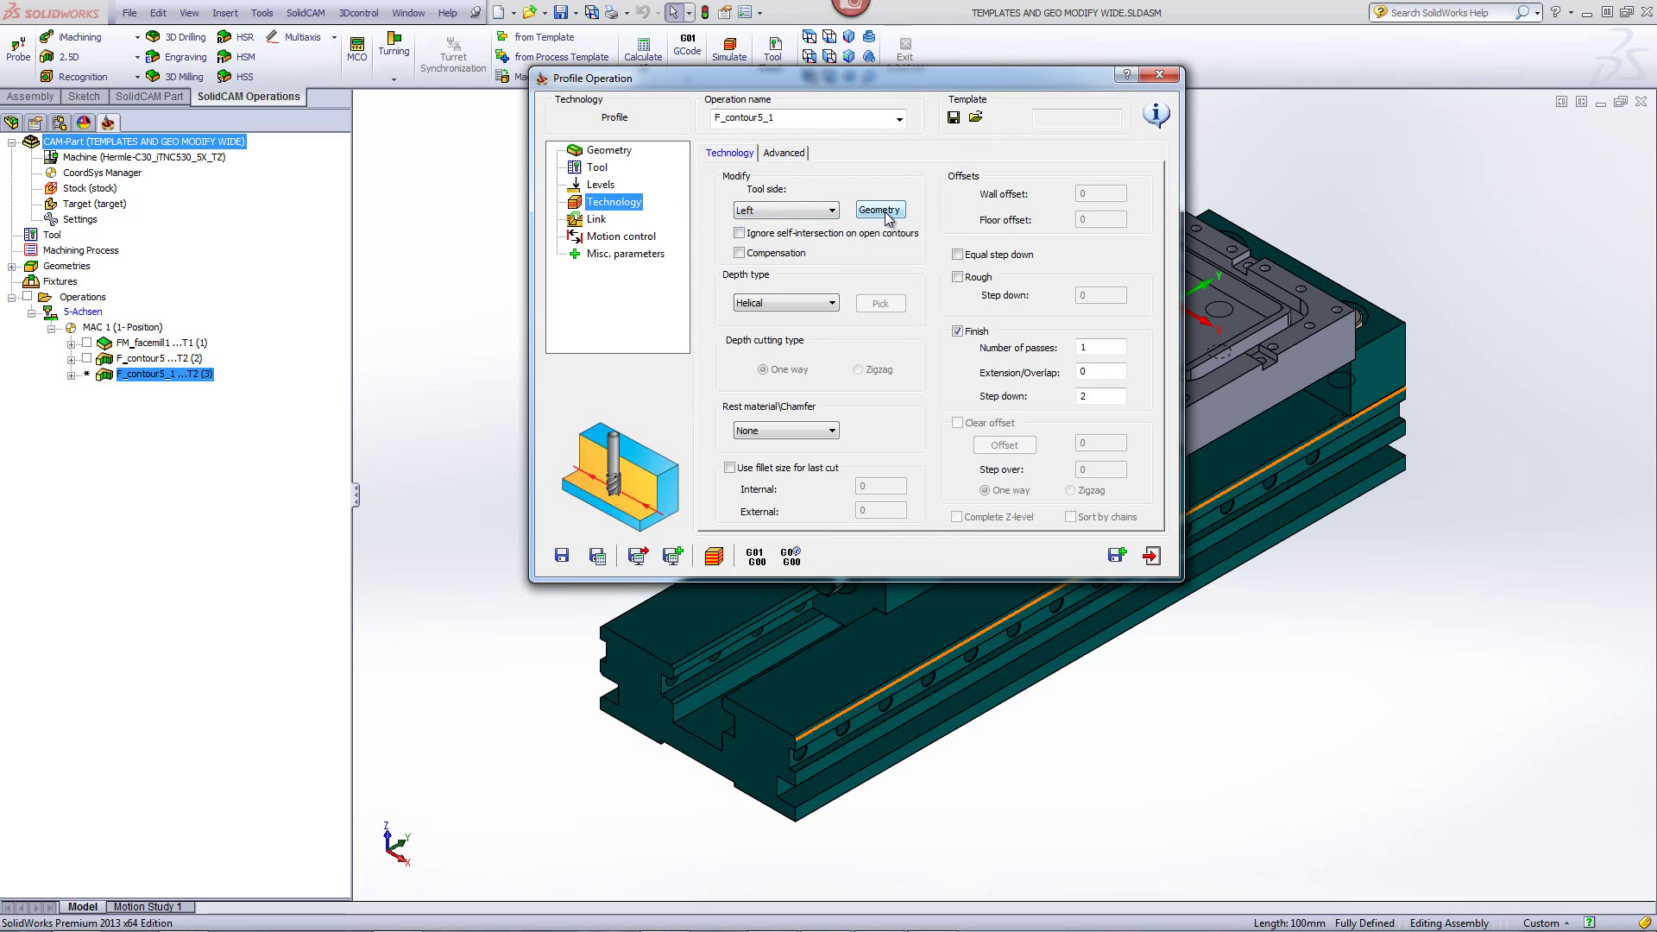
- Include Chain 2 and apply a zero offset to all chains
click(880, 210)
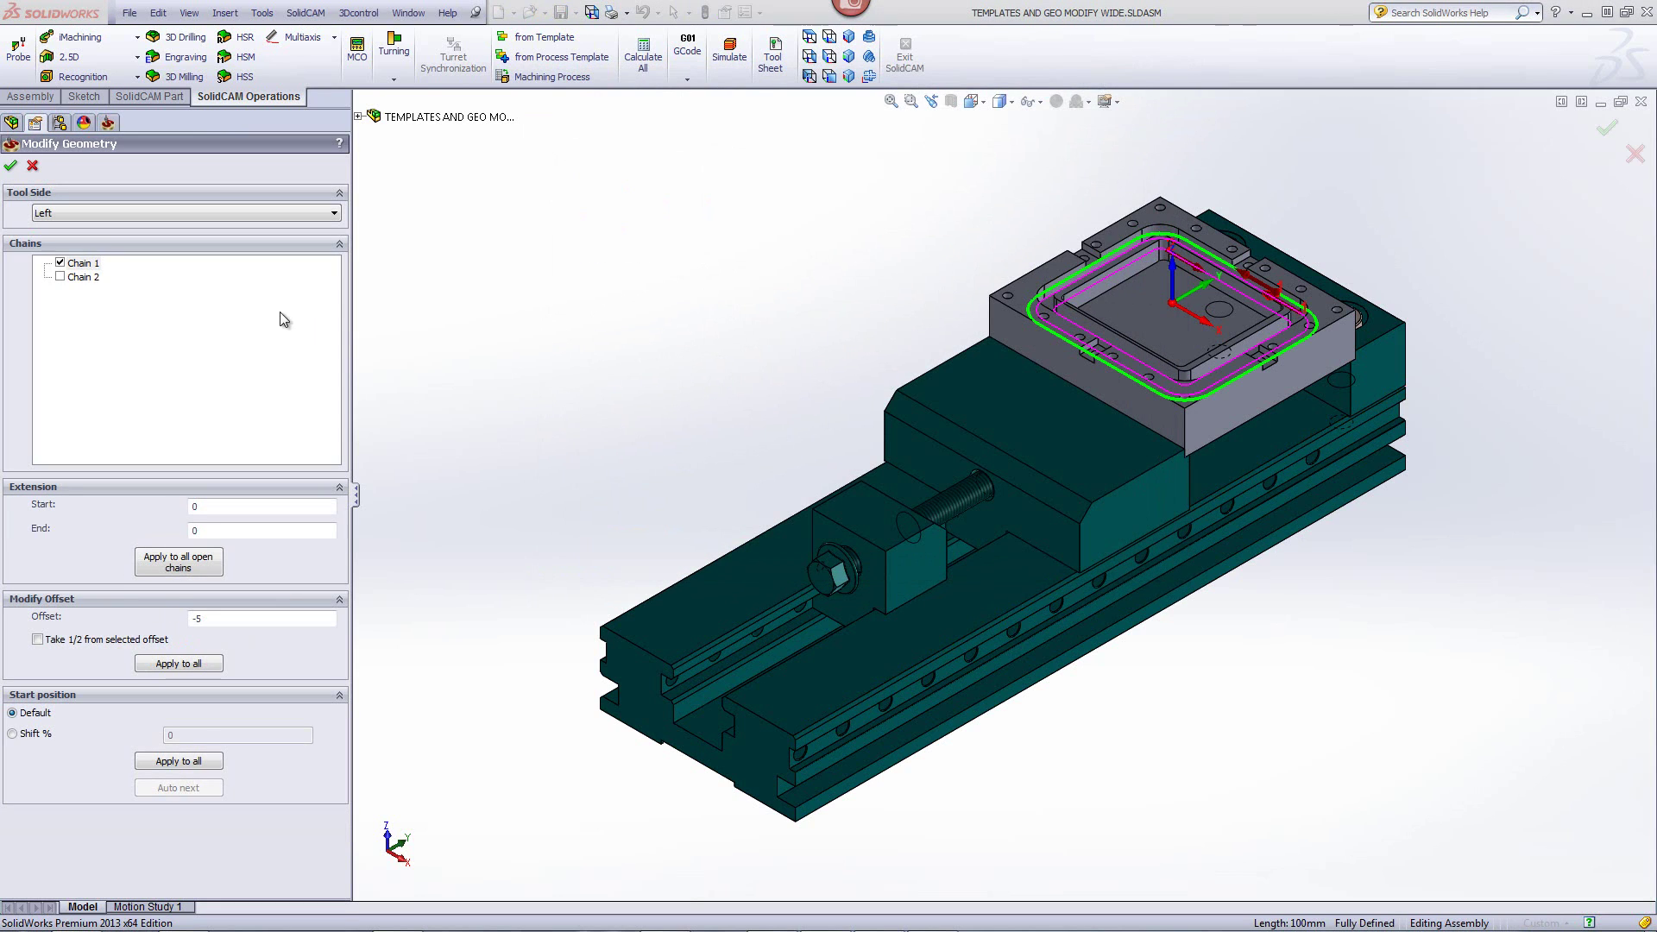
click(59, 276)
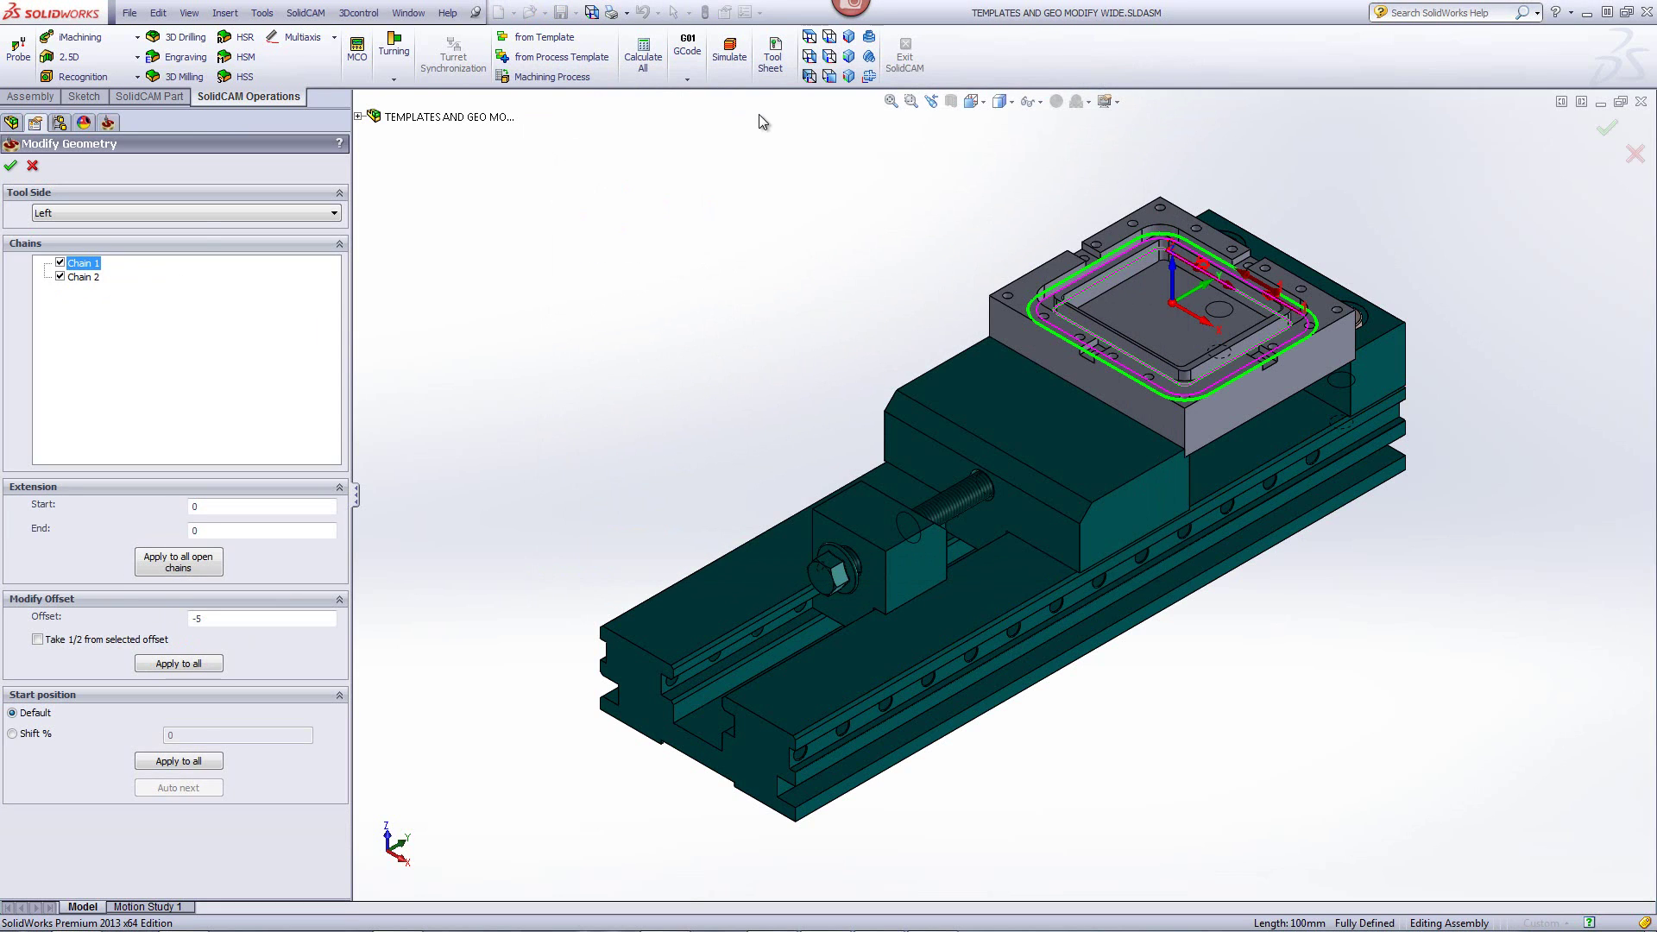
click(809, 36)
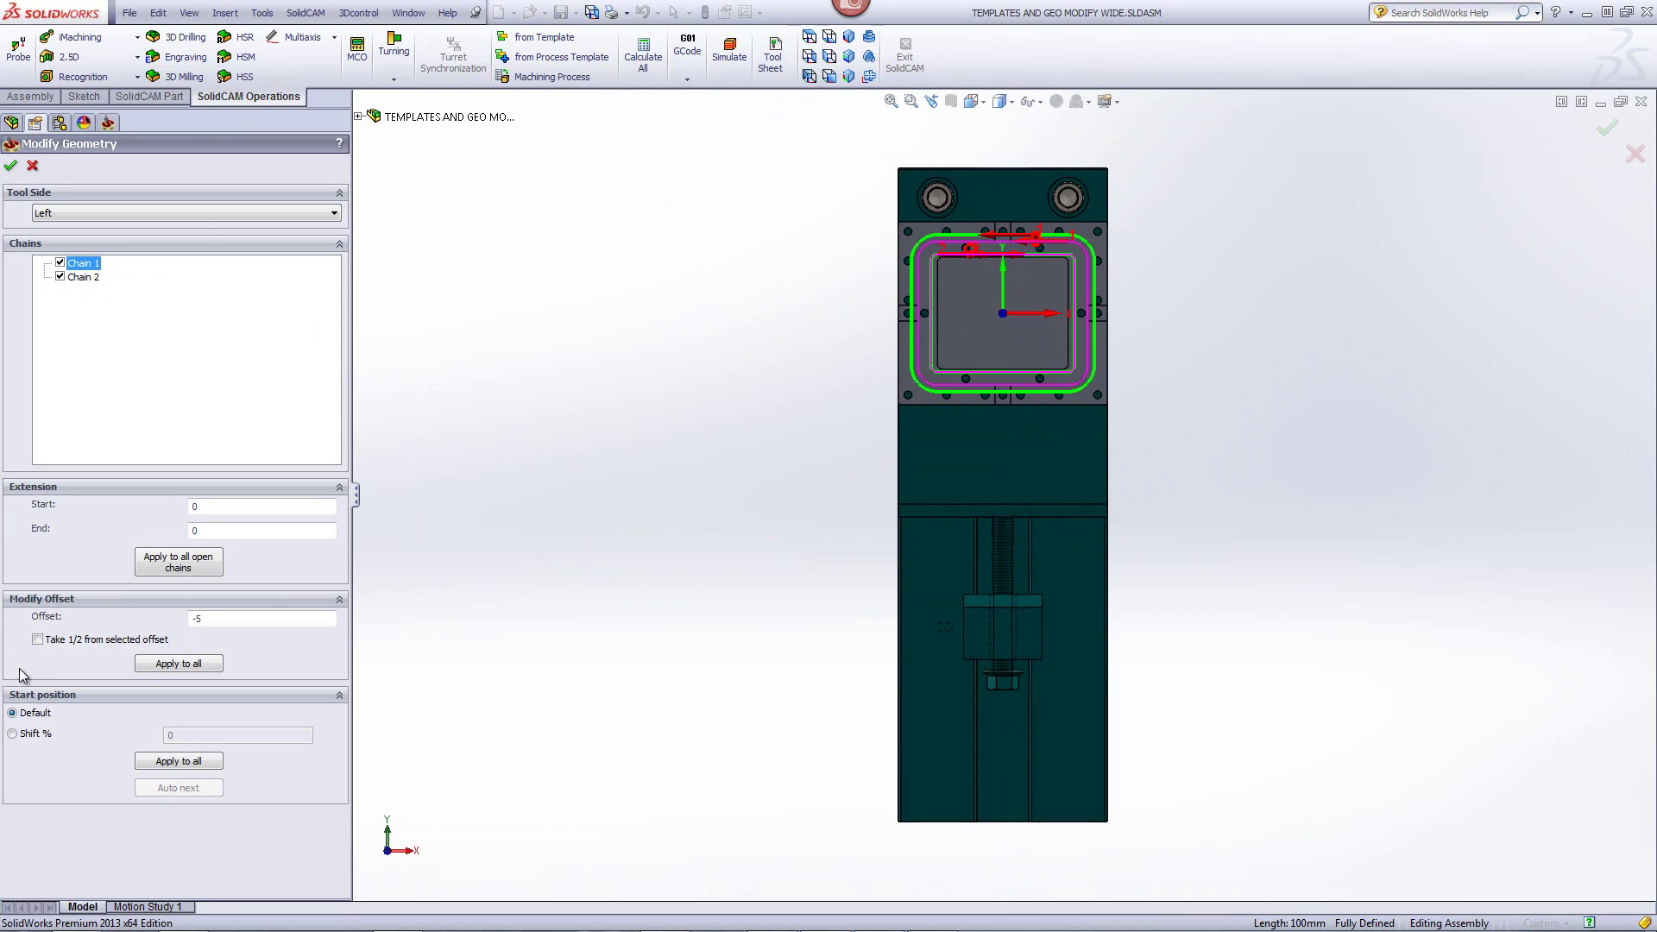
double_click(197, 619)
text(0)
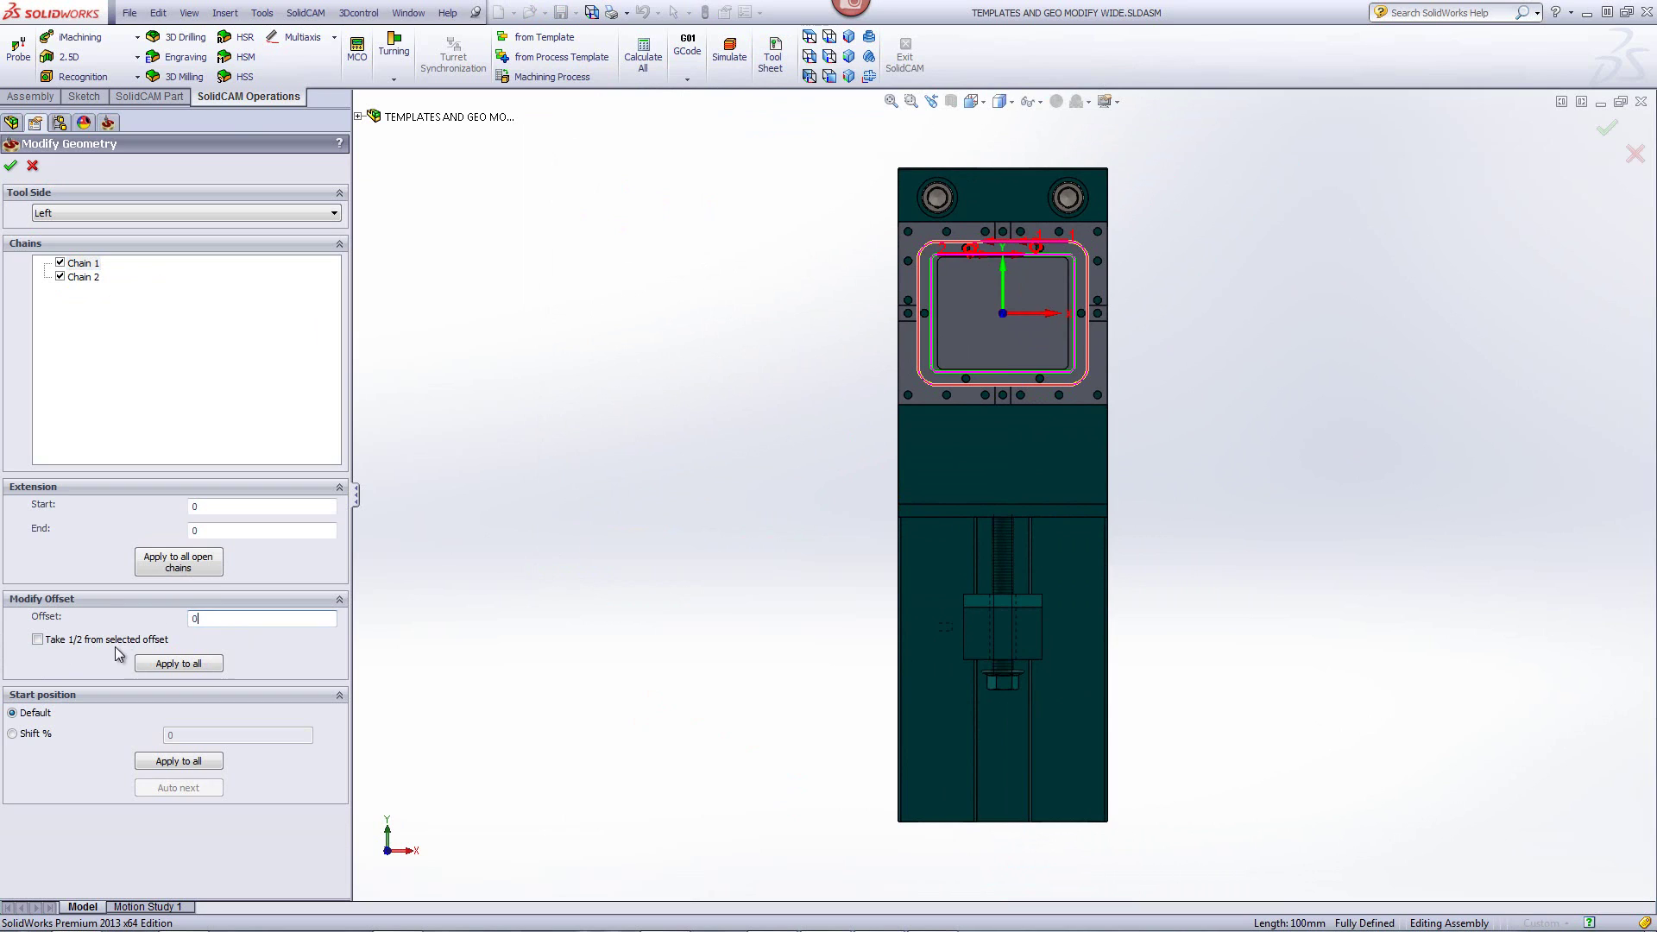
click(171, 666)
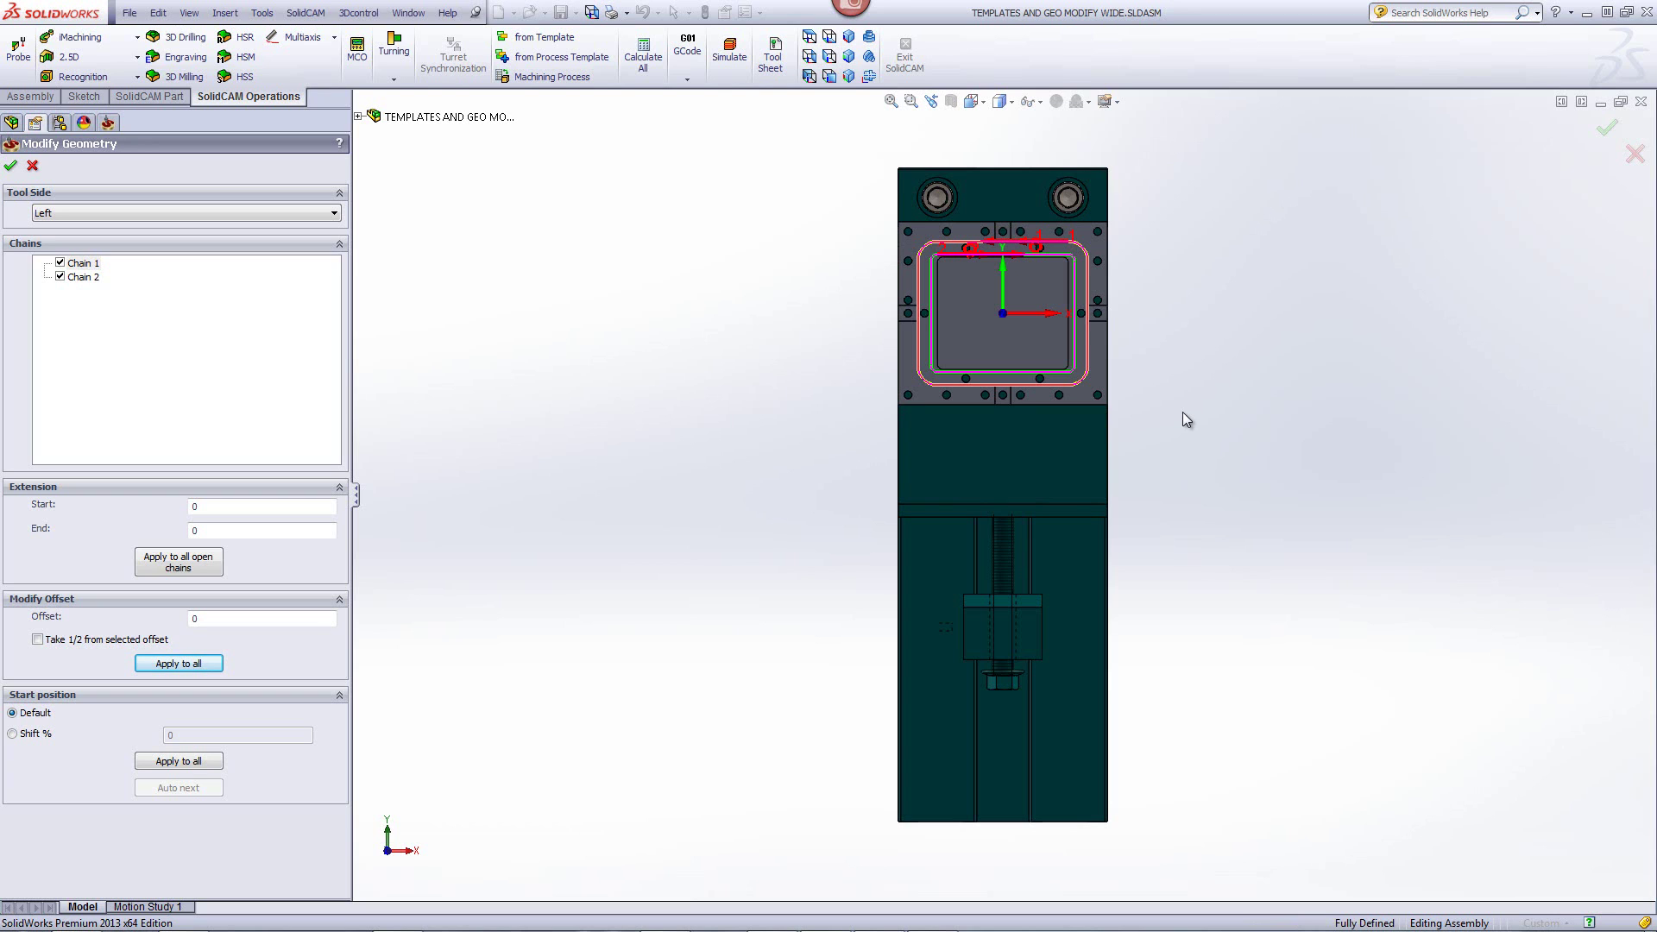
scroll(961, 290, down, 3)
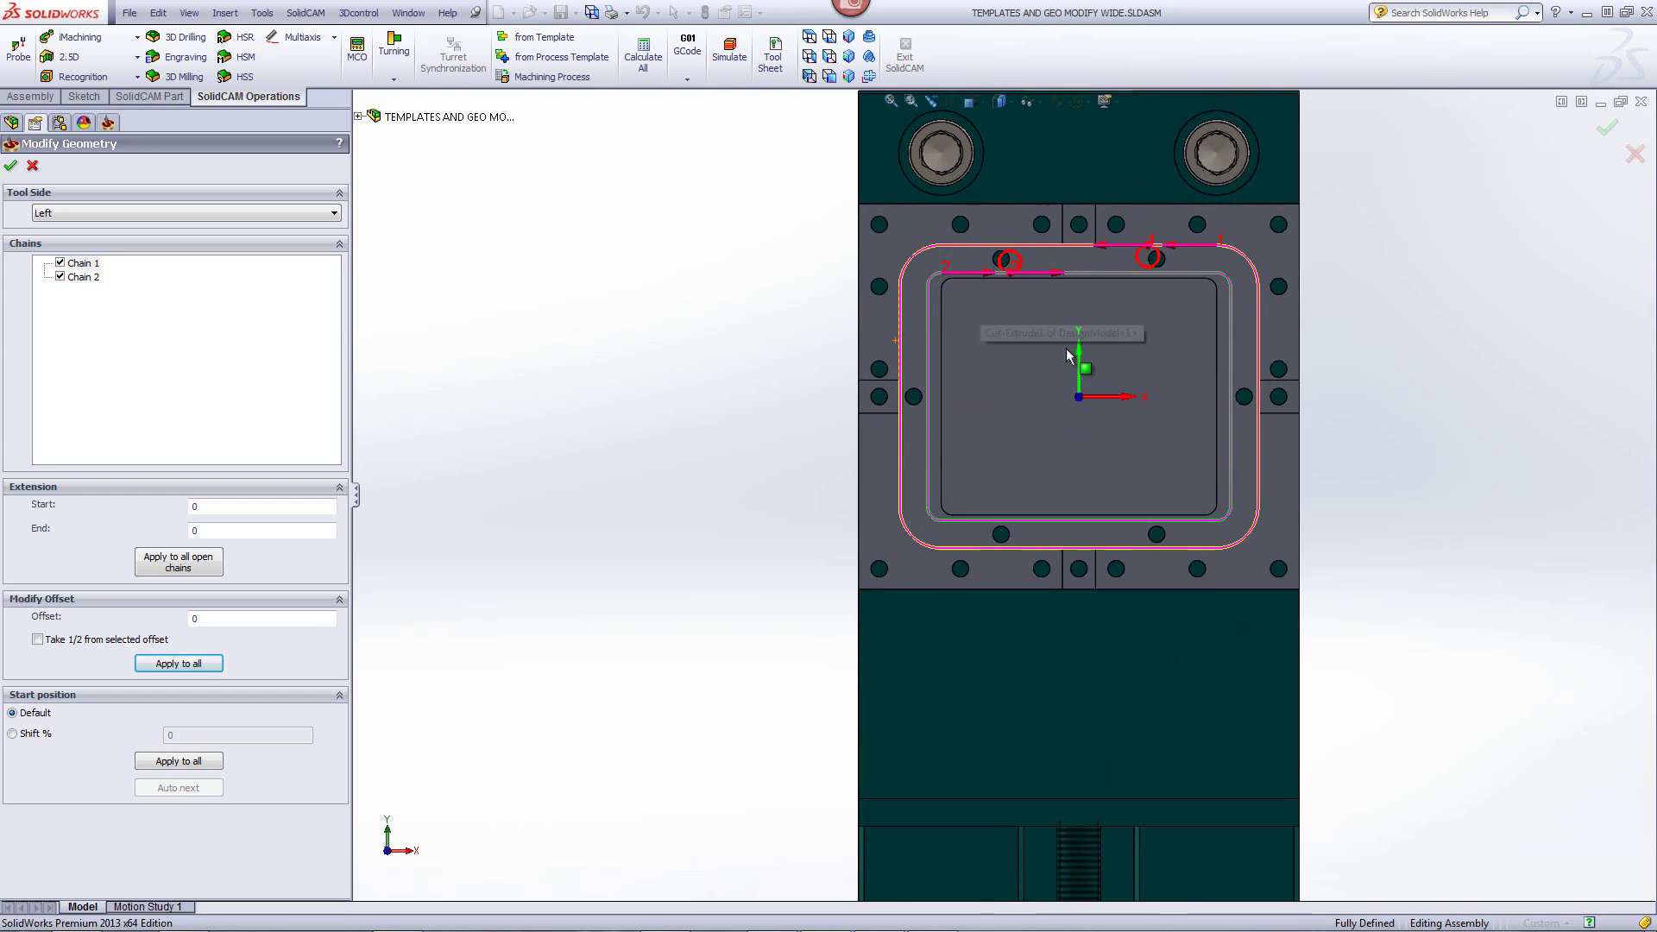
scroll(1065, 349, down, 3)
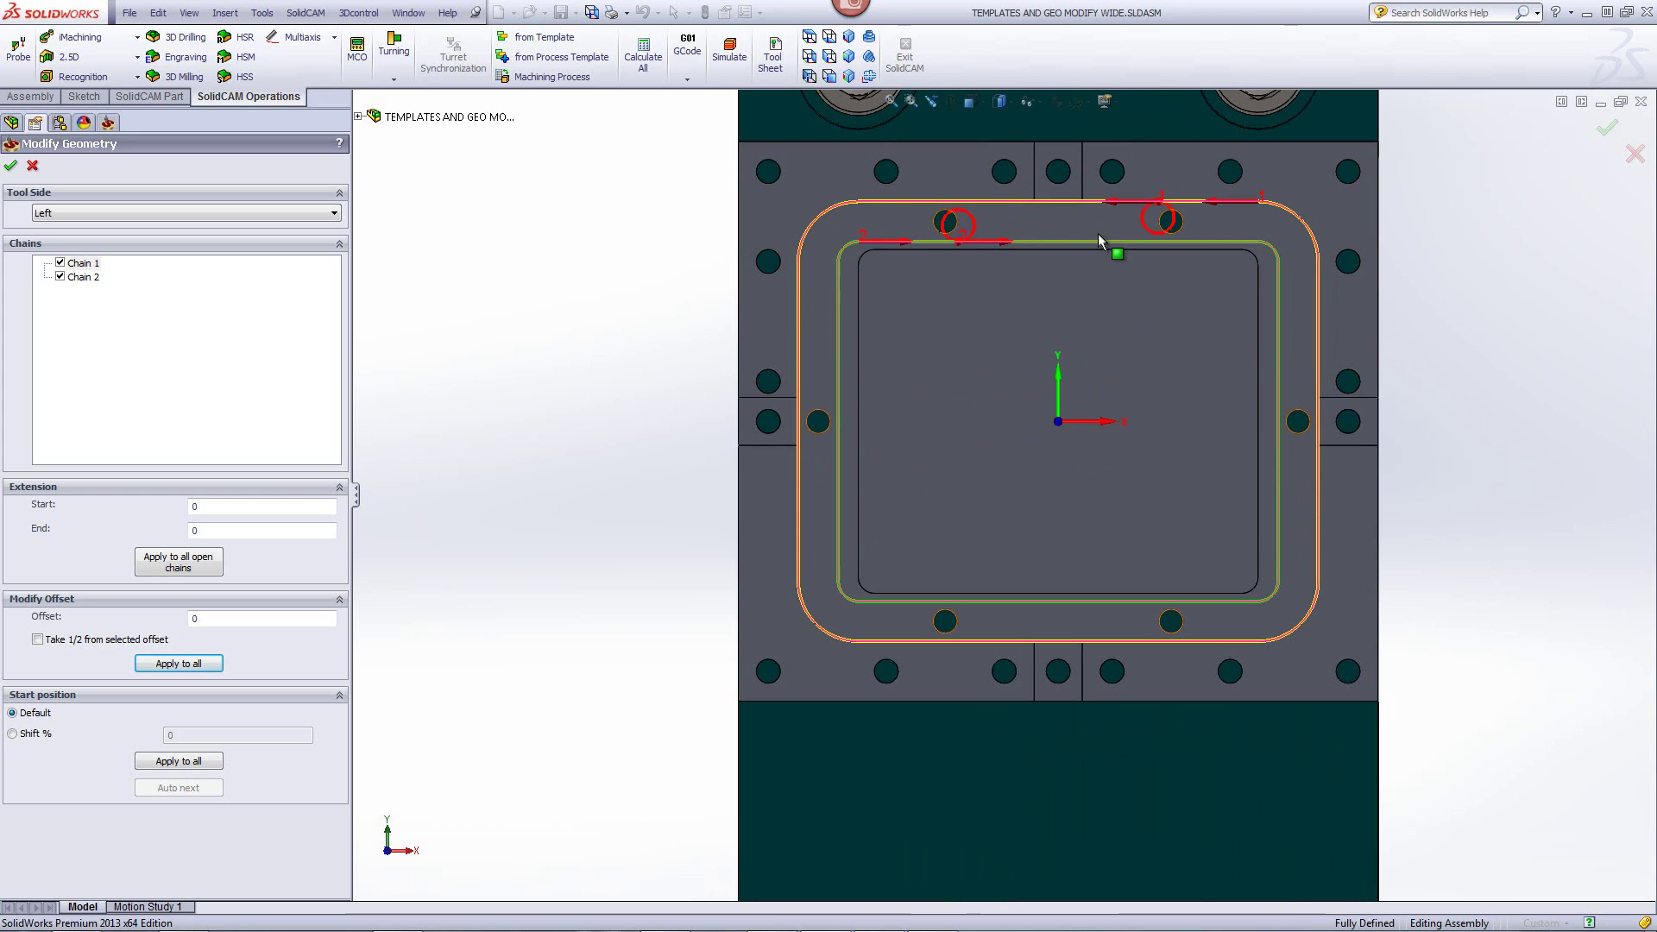
click(11, 167)
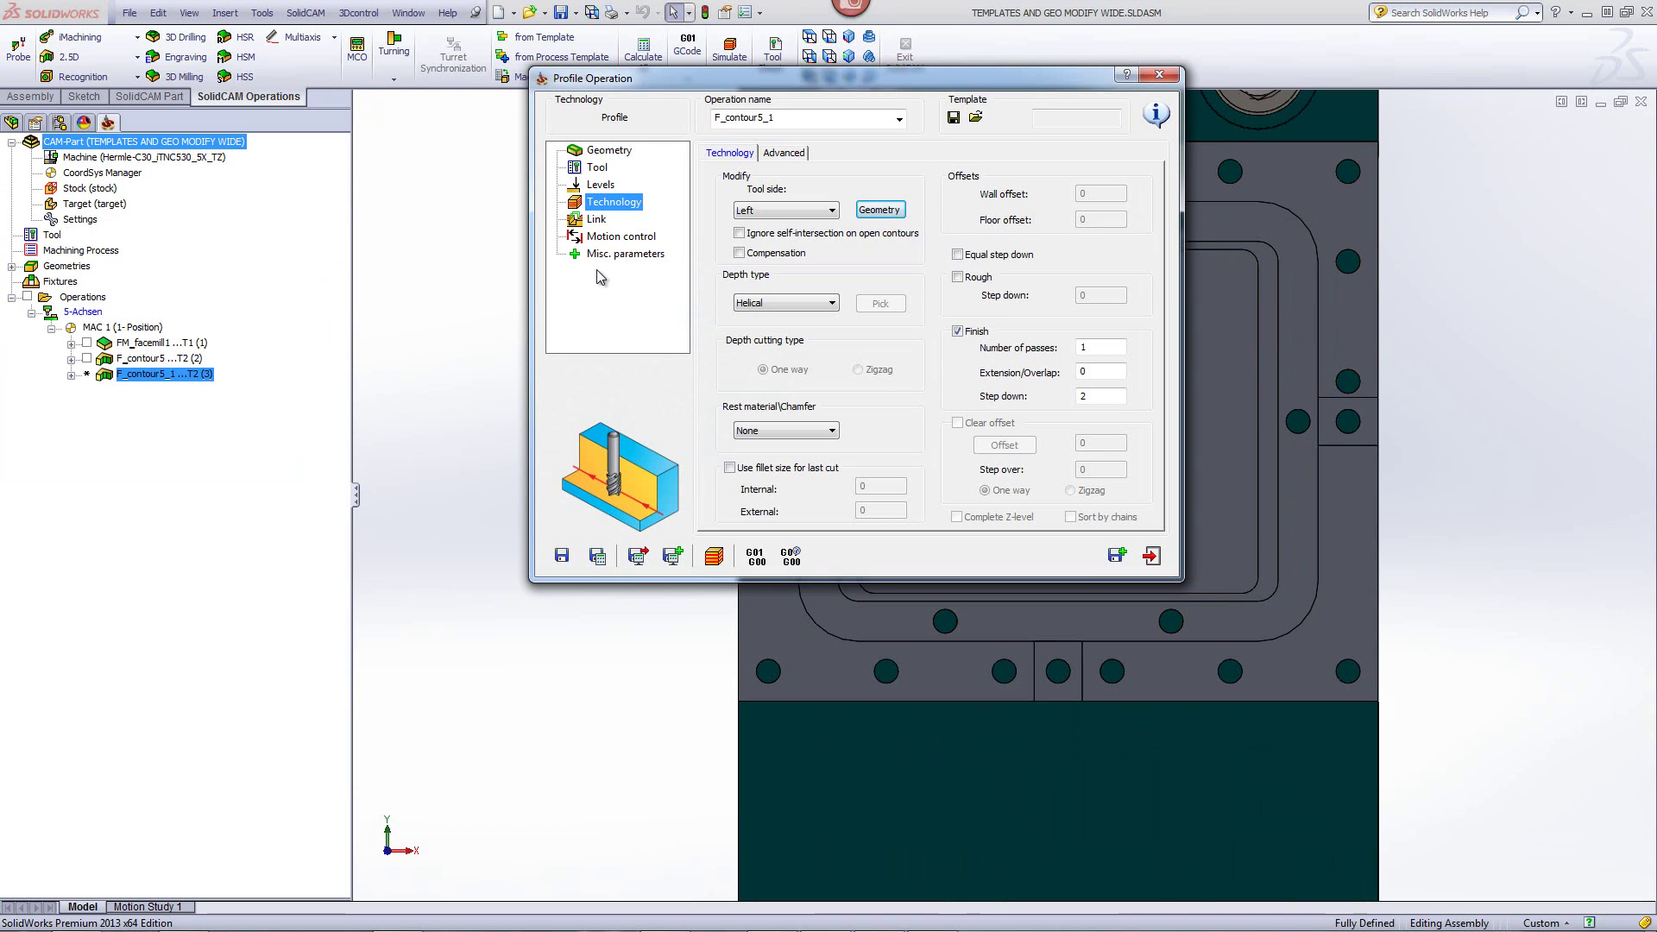
- Set F_contour5_1's depth type to Define with a step down of 0
click(791, 302)
click(772, 332)
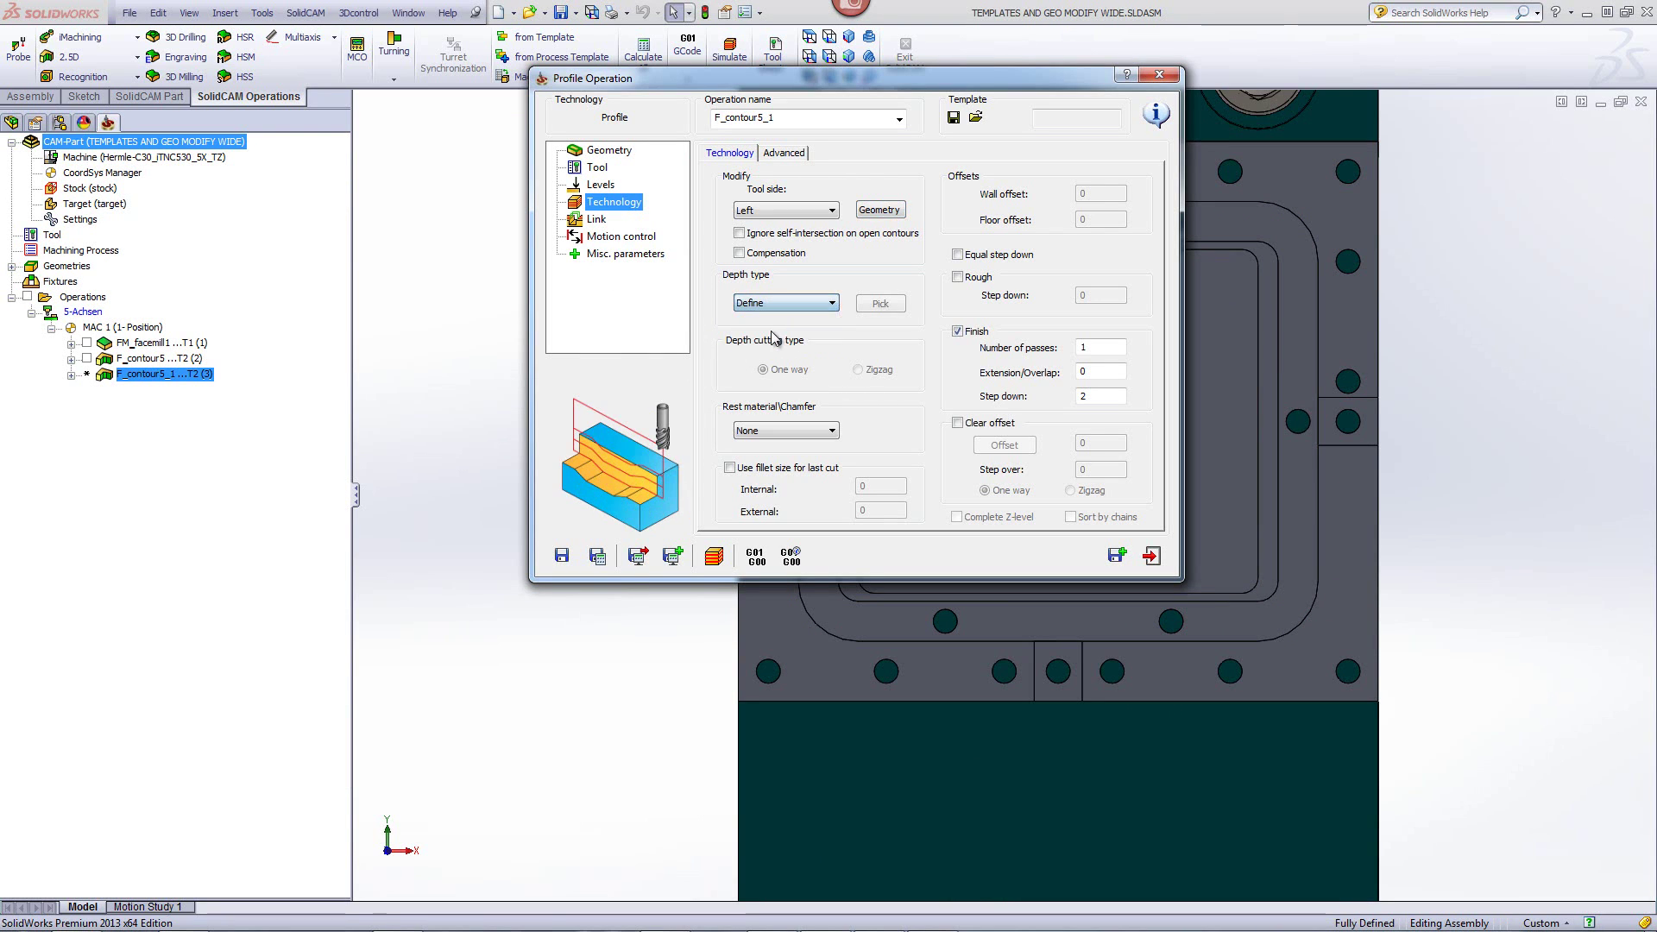
double_click(1110, 400)
text(0)
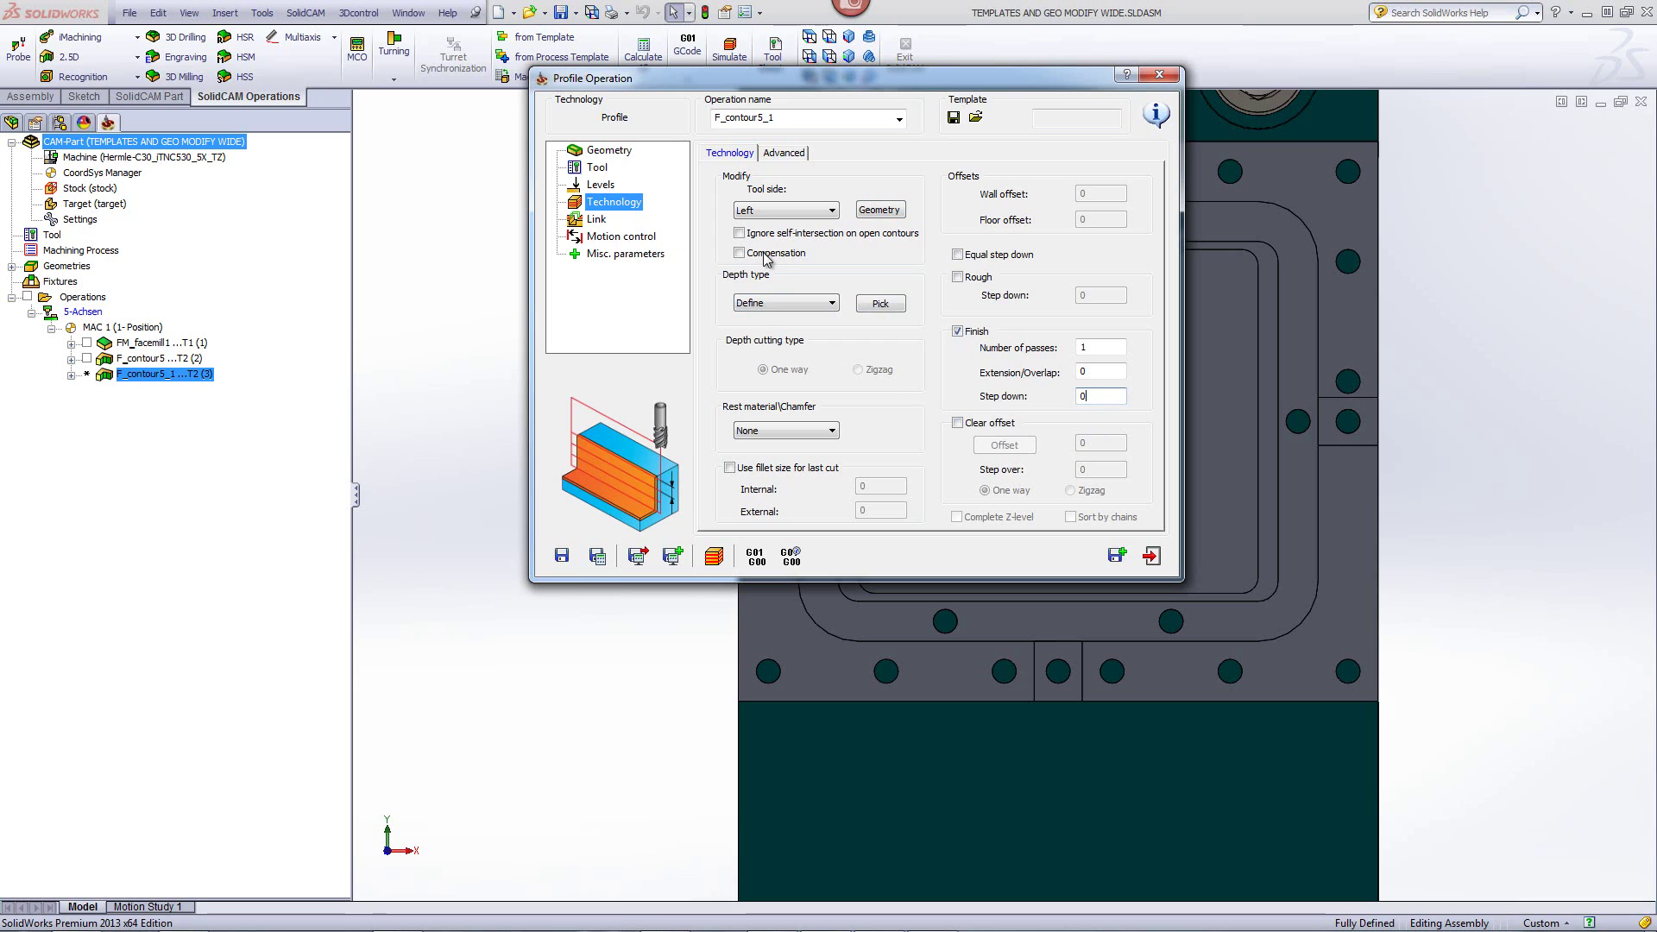
- Use an Arc lead-in of radius 1 with matching lead-out, then save and simulate
click(596, 226)
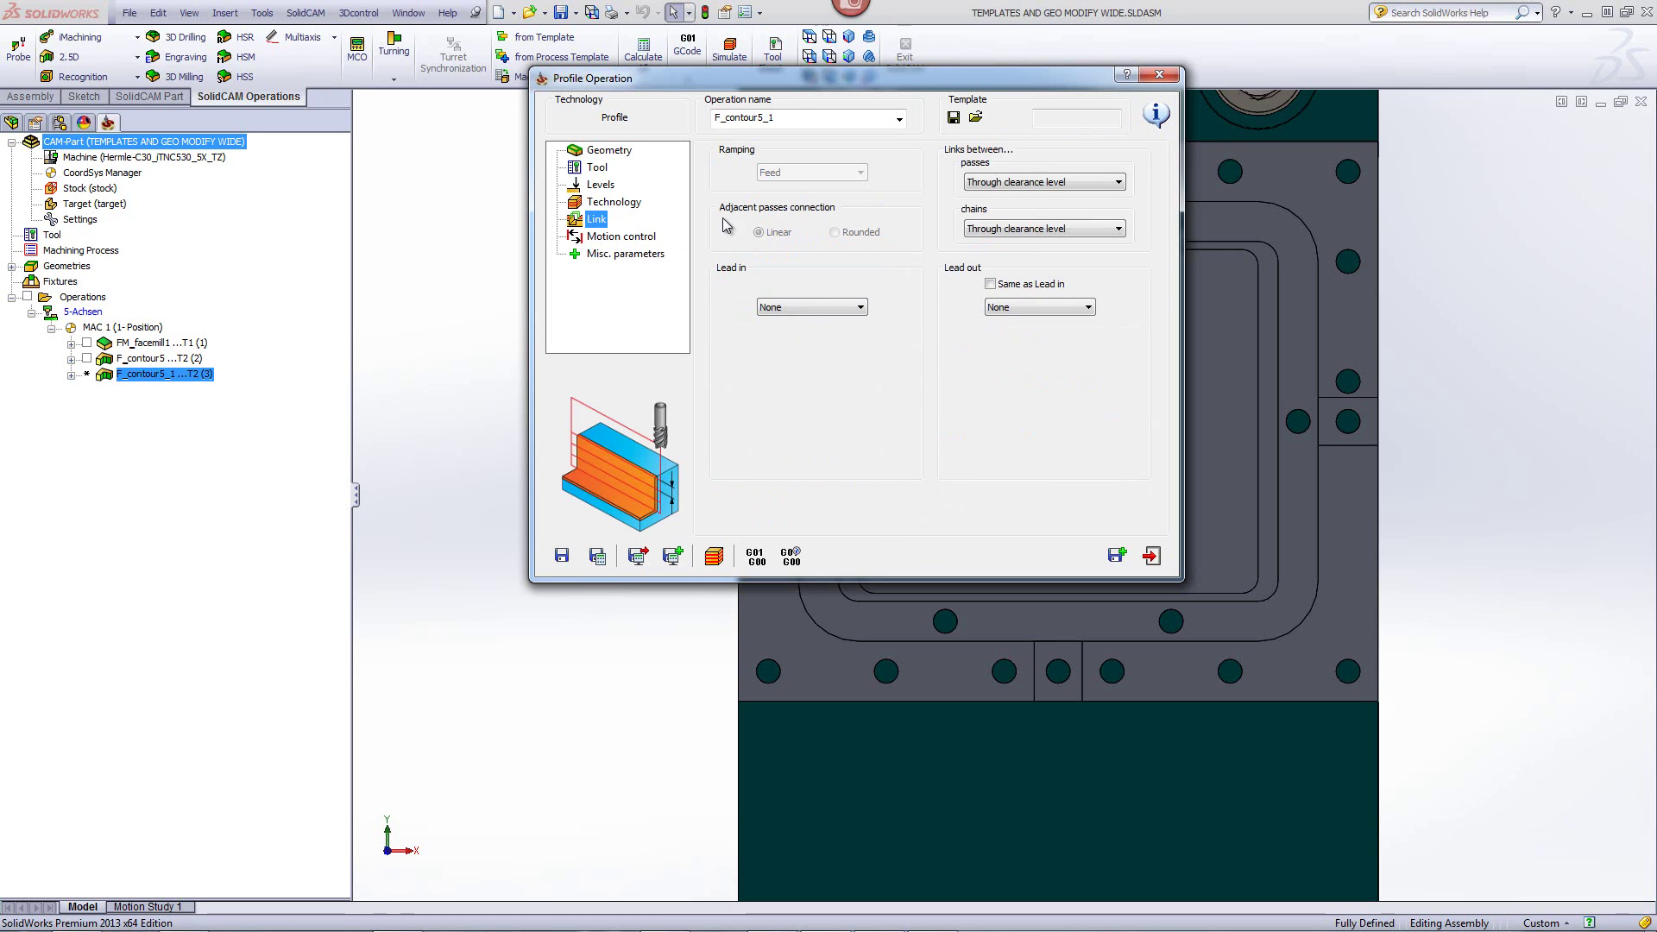
click(774, 309)
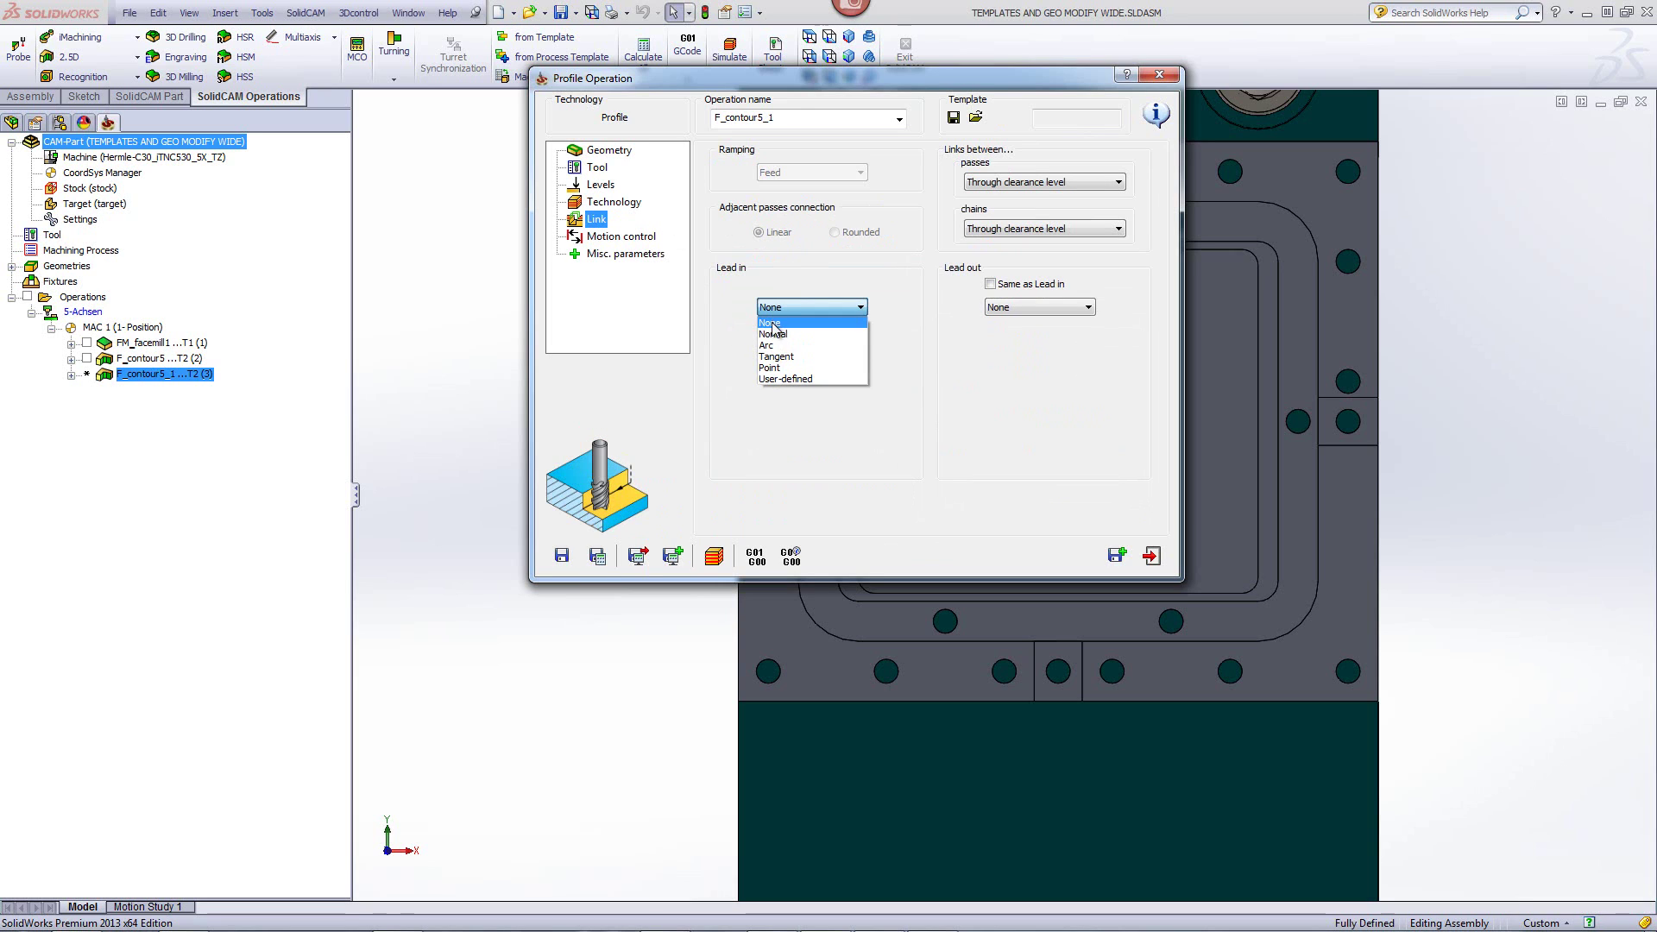
click(775, 335)
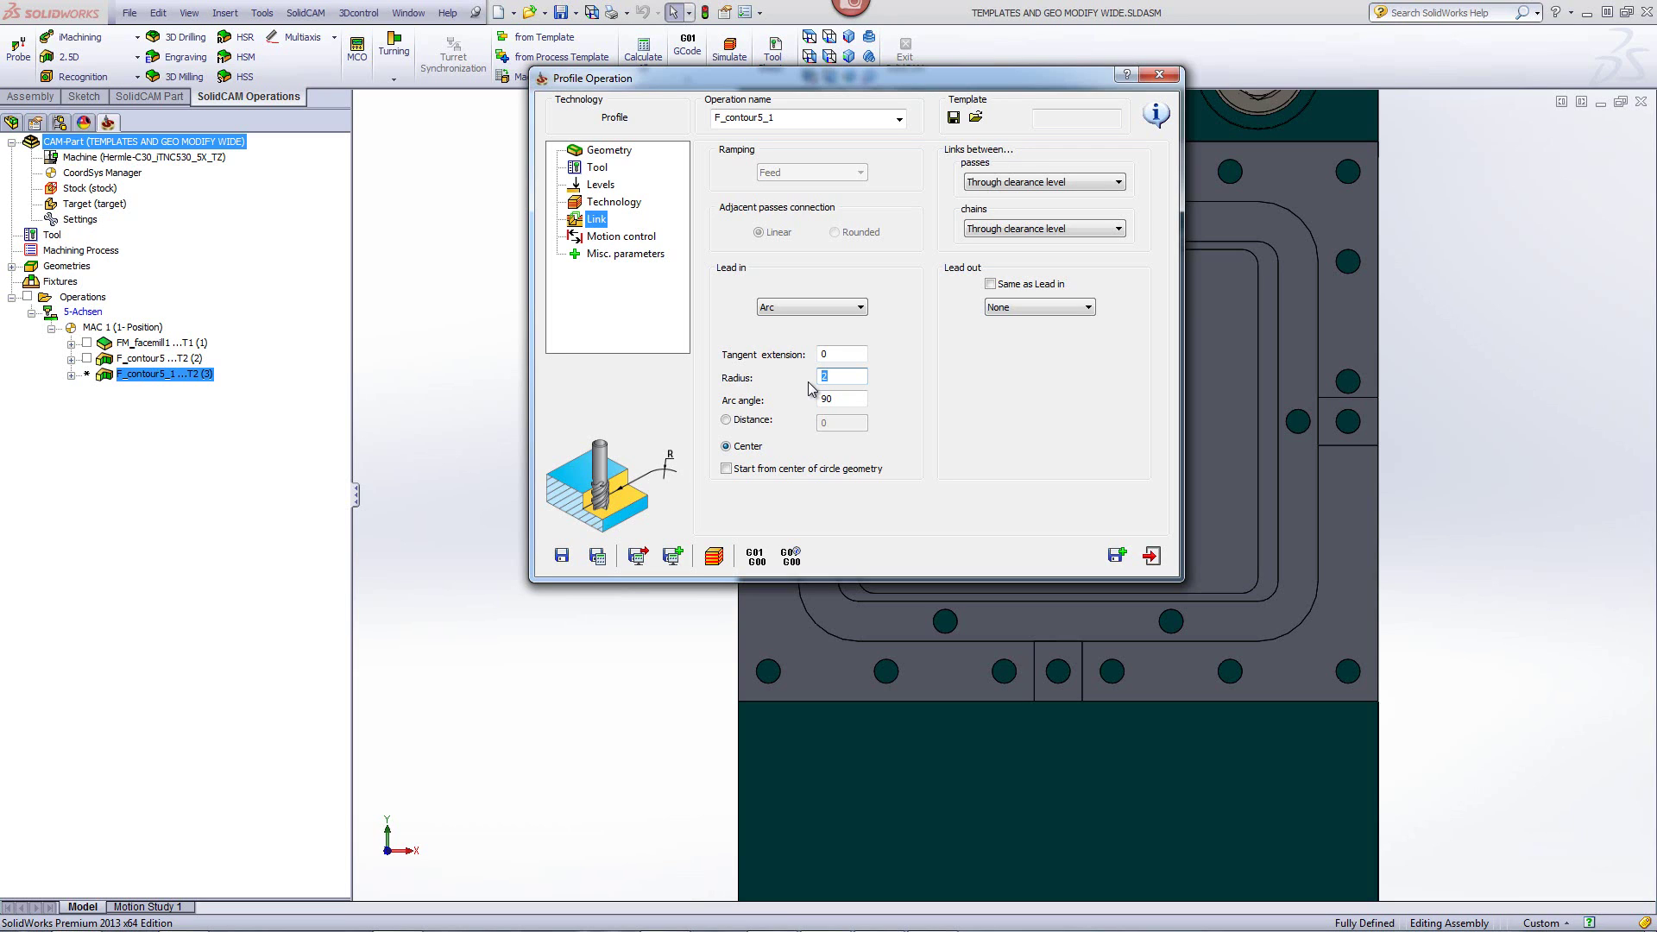
click(990, 284)
click(597, 555)
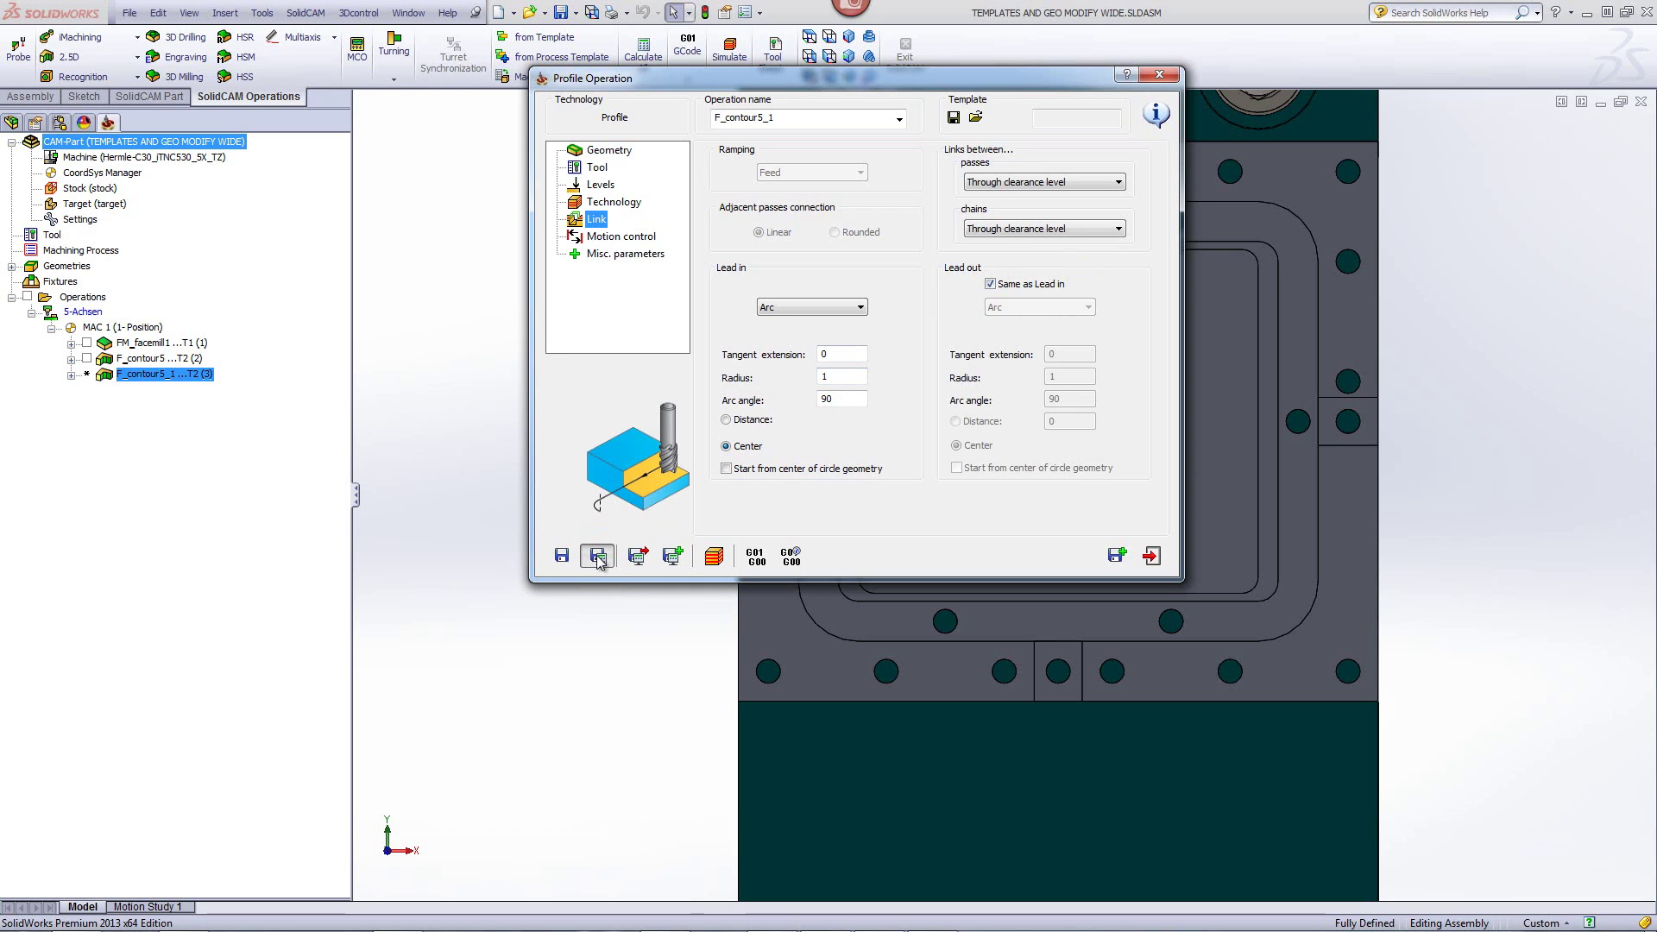
click(729, 557)
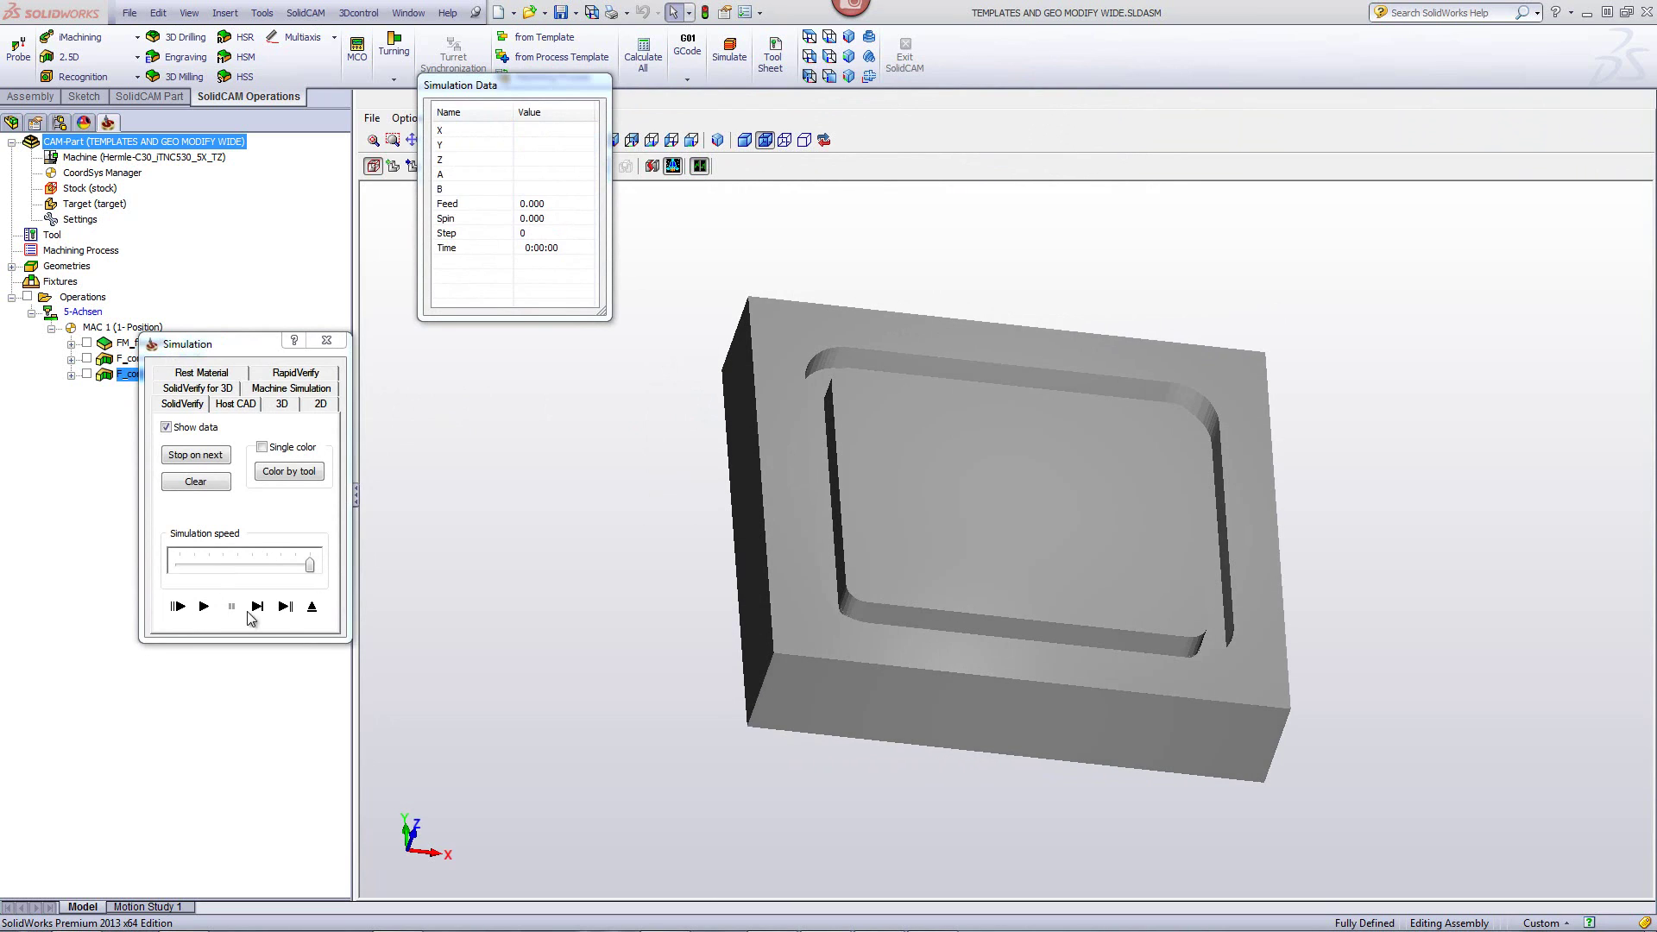
- Step the simulation, review F_contour5_1's technology settings, then exit the operation
click(259, 608)
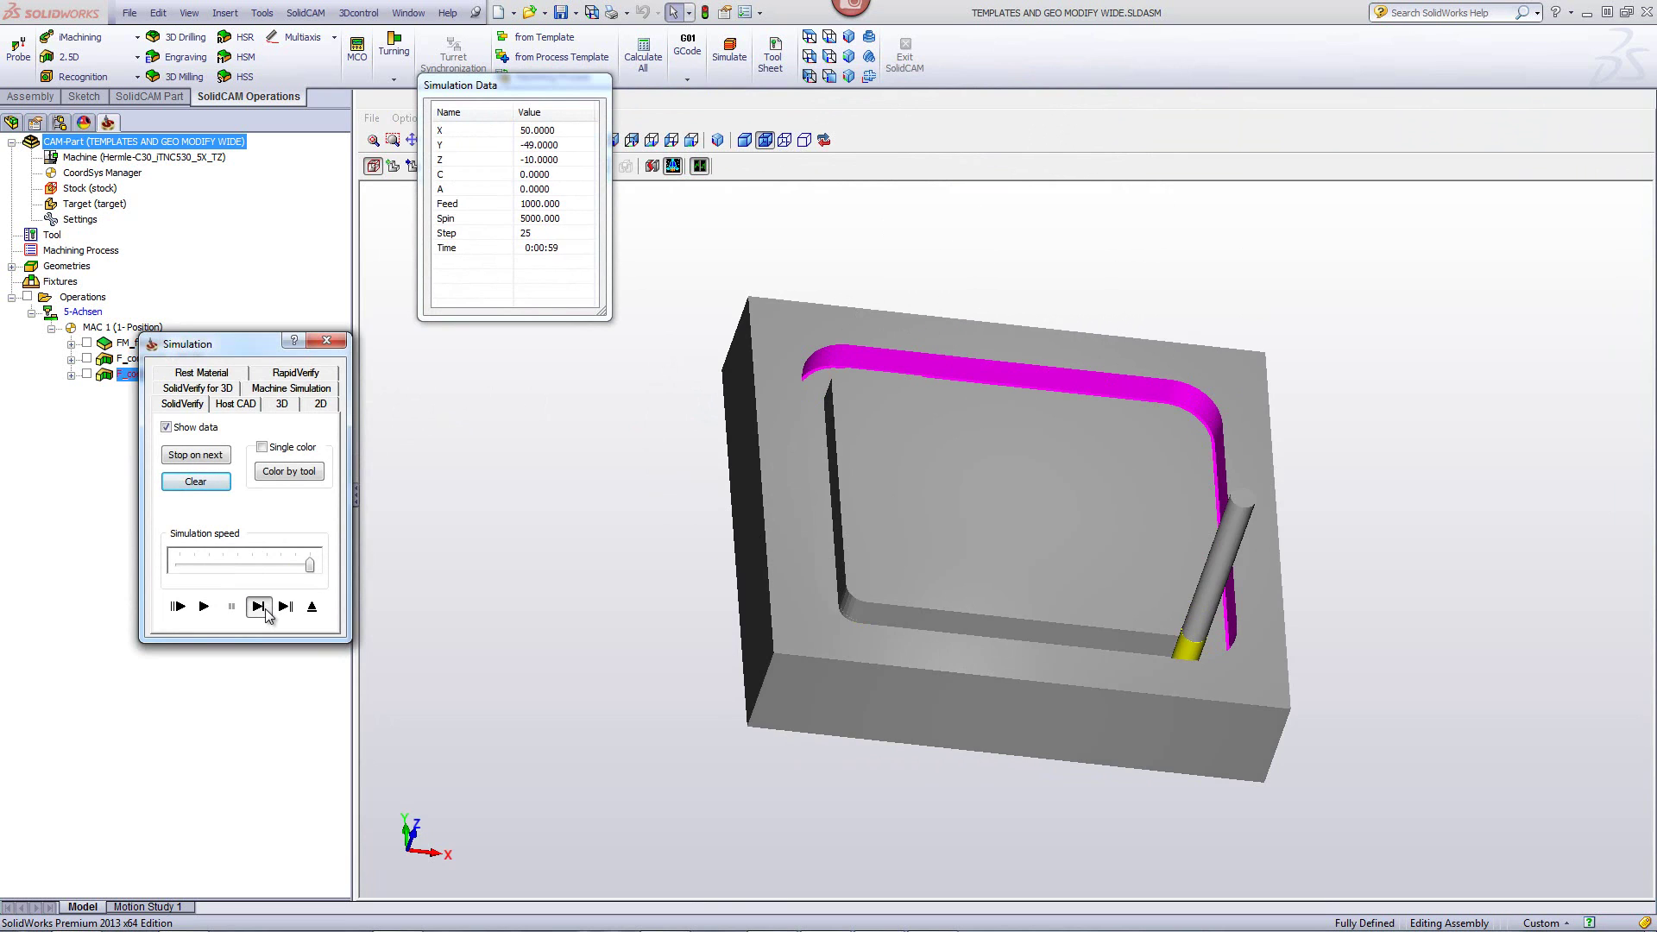
click(313, 608)
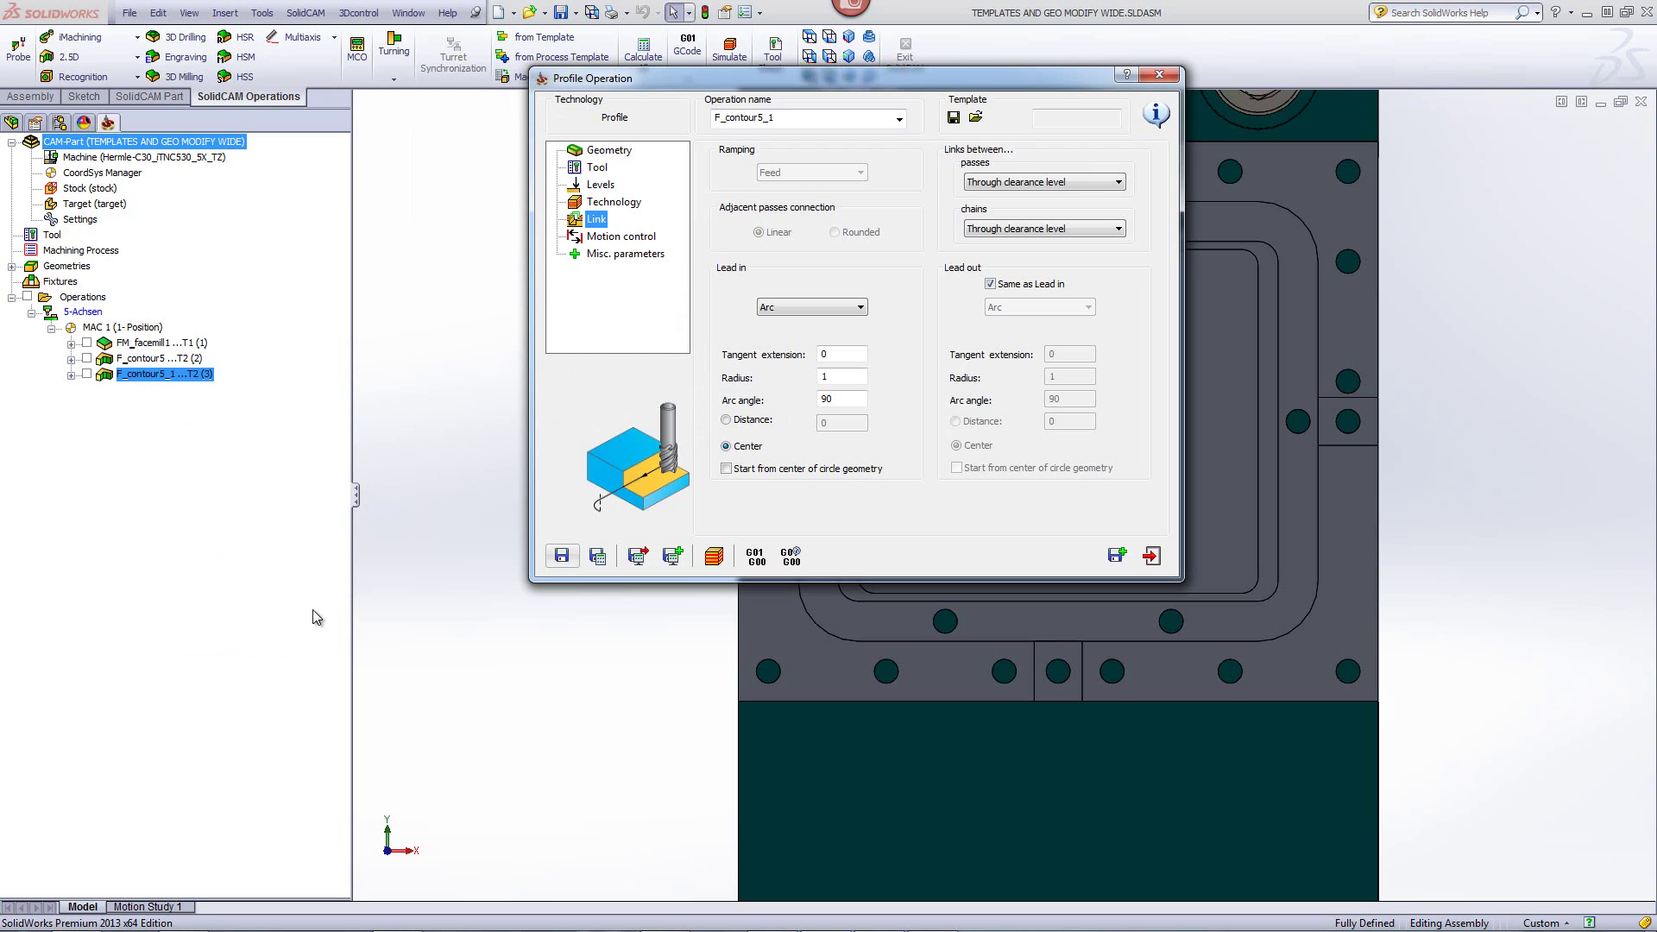
click(592, 204)
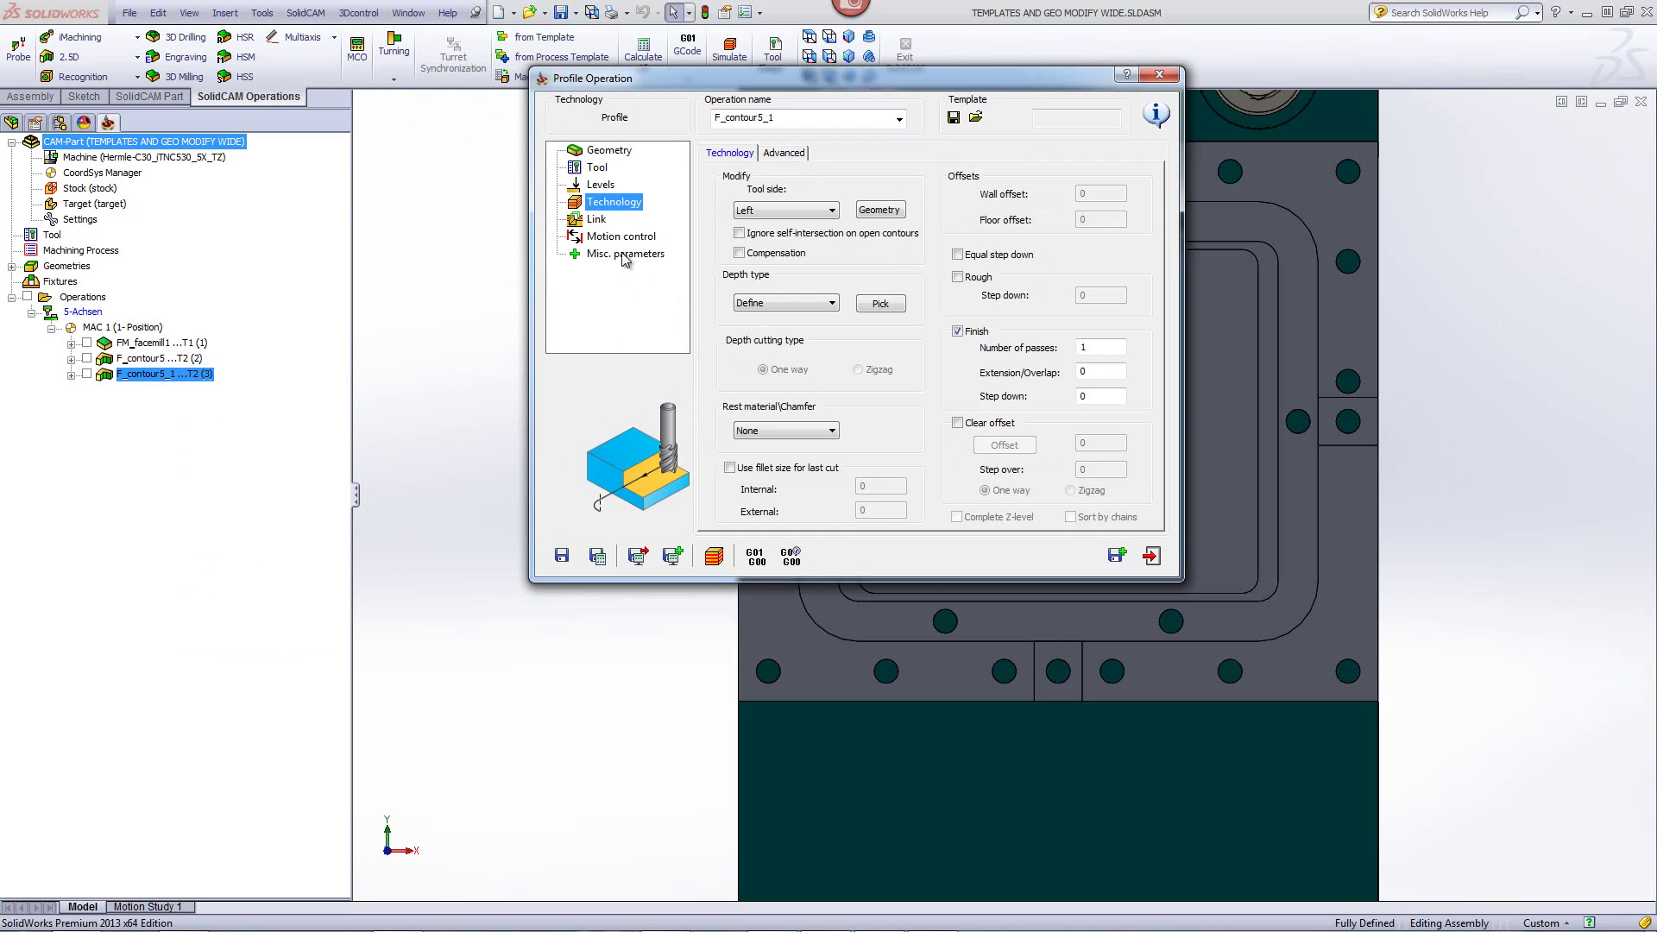
click(1151, 555)
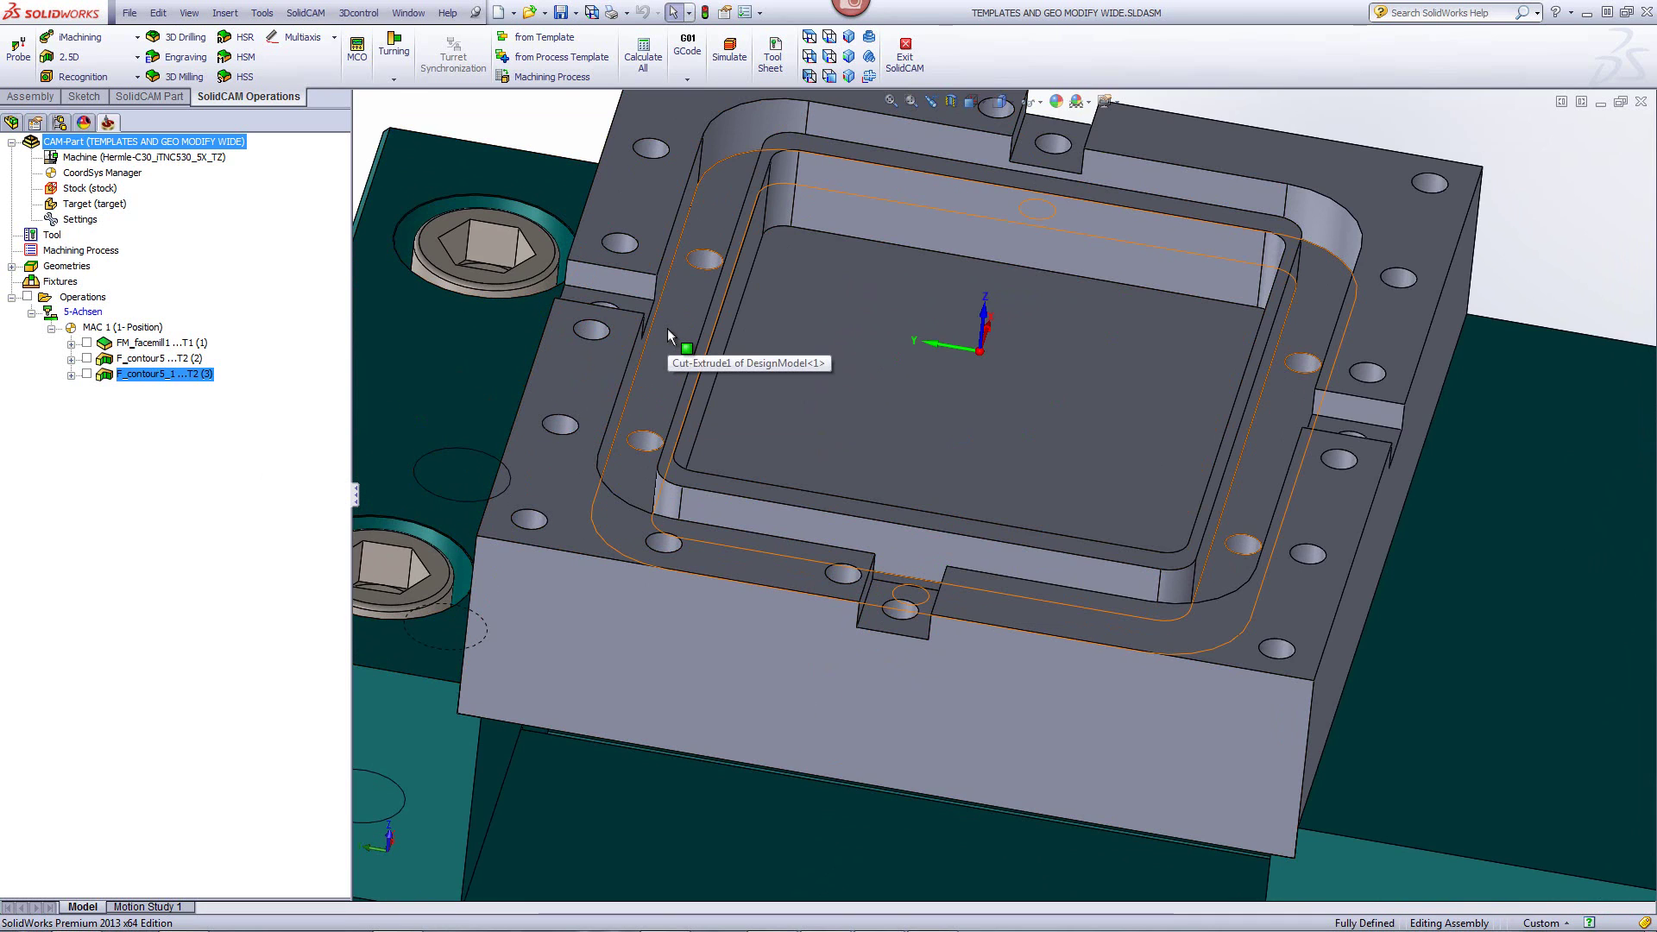
- Save F_contour5 and F_contour5_1 together as the SolidCAM process template 'slot'
ctrl+click(185, 359)
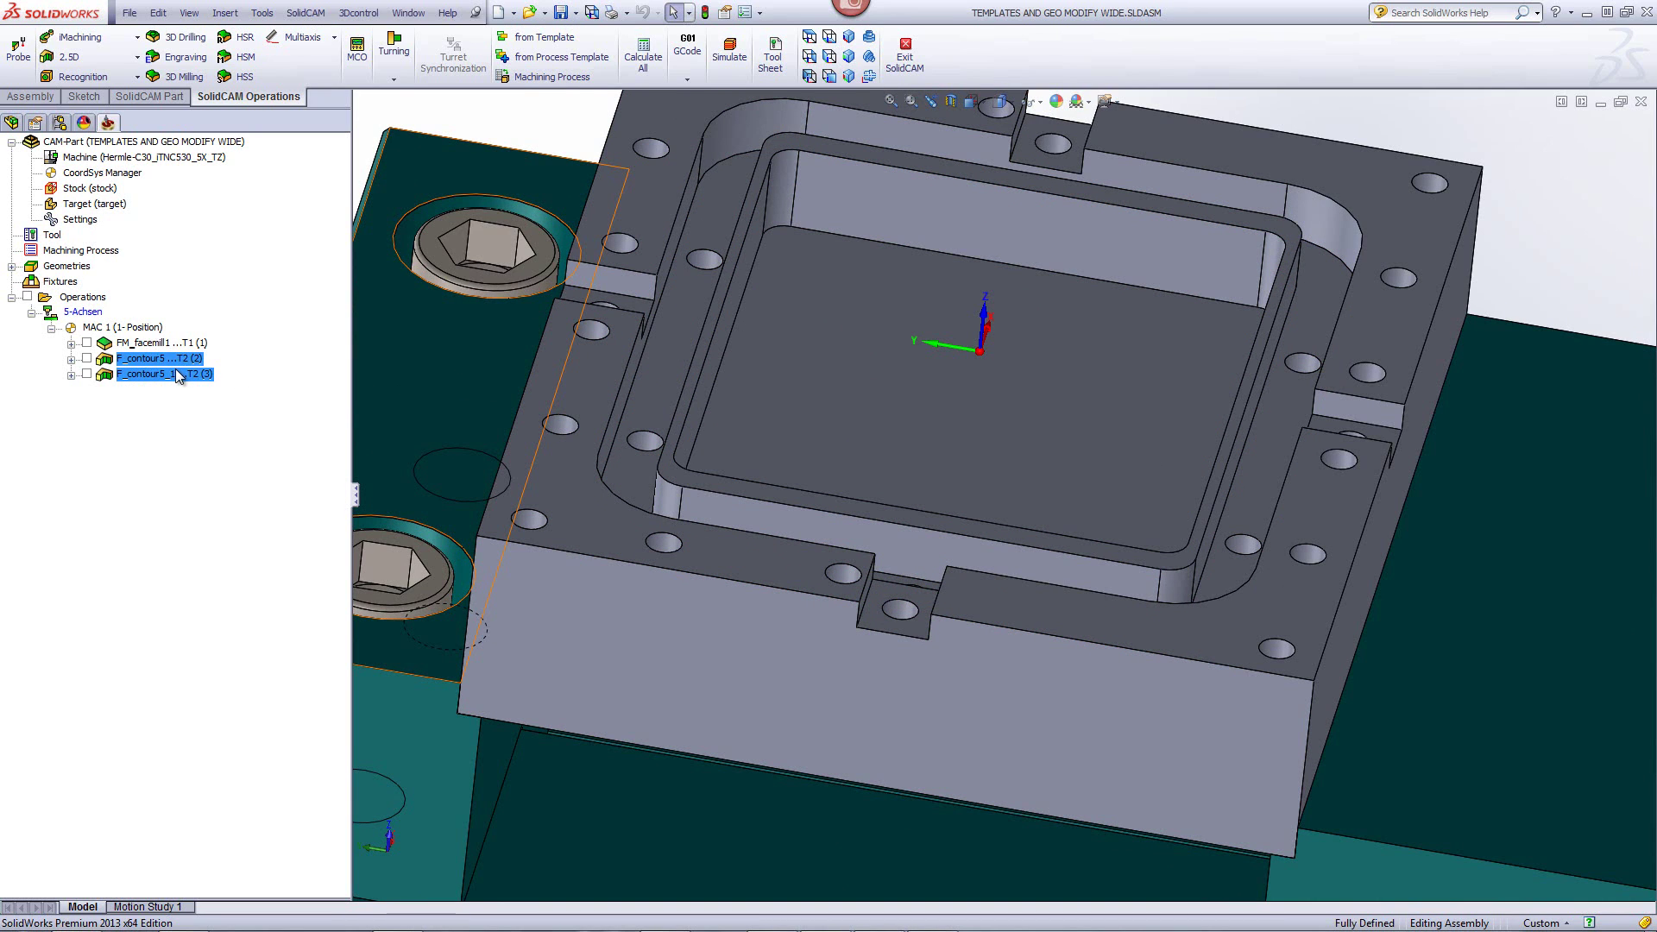
right_click(179, 375)
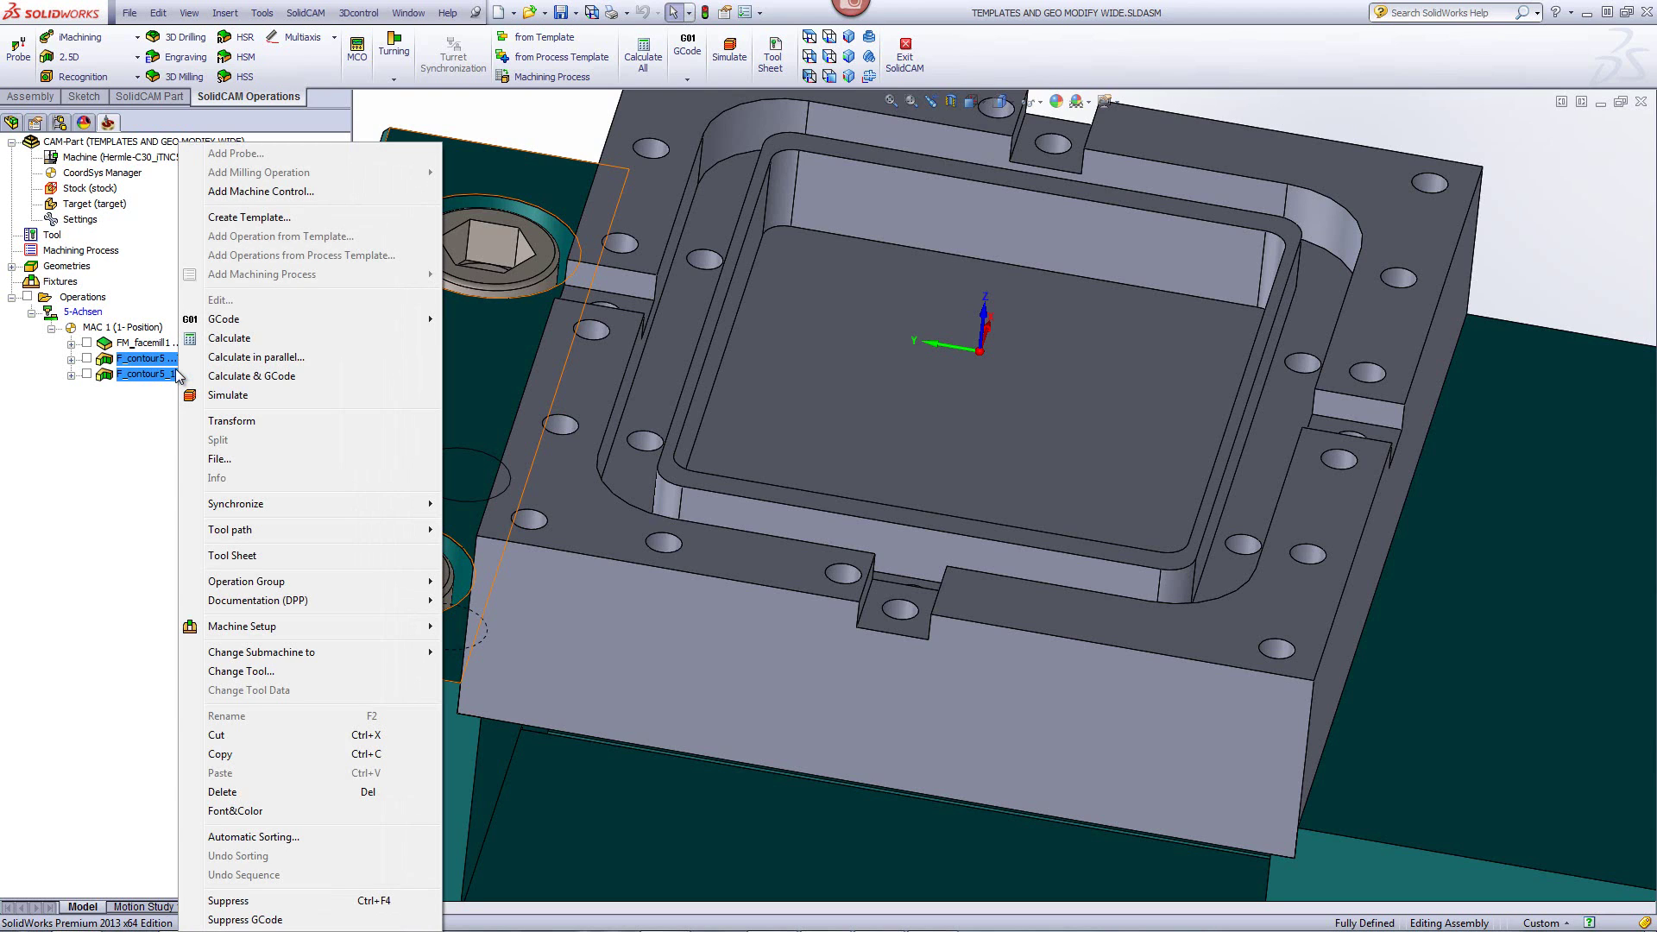
click(229, 218)
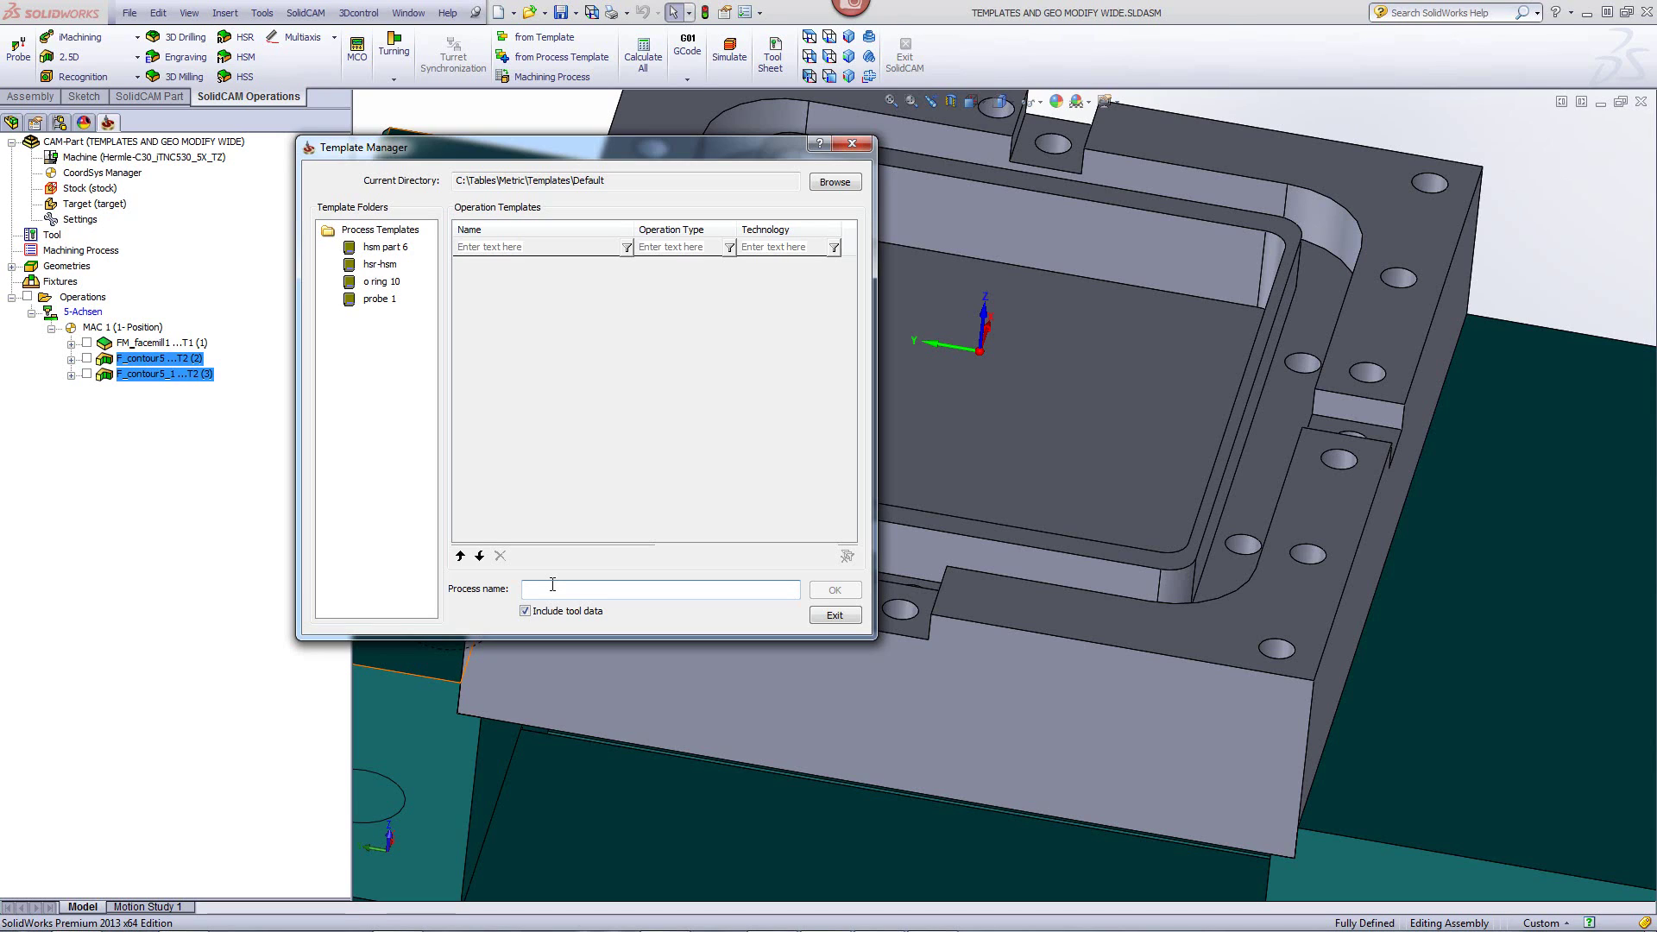
text(slot)
click(824, 592)
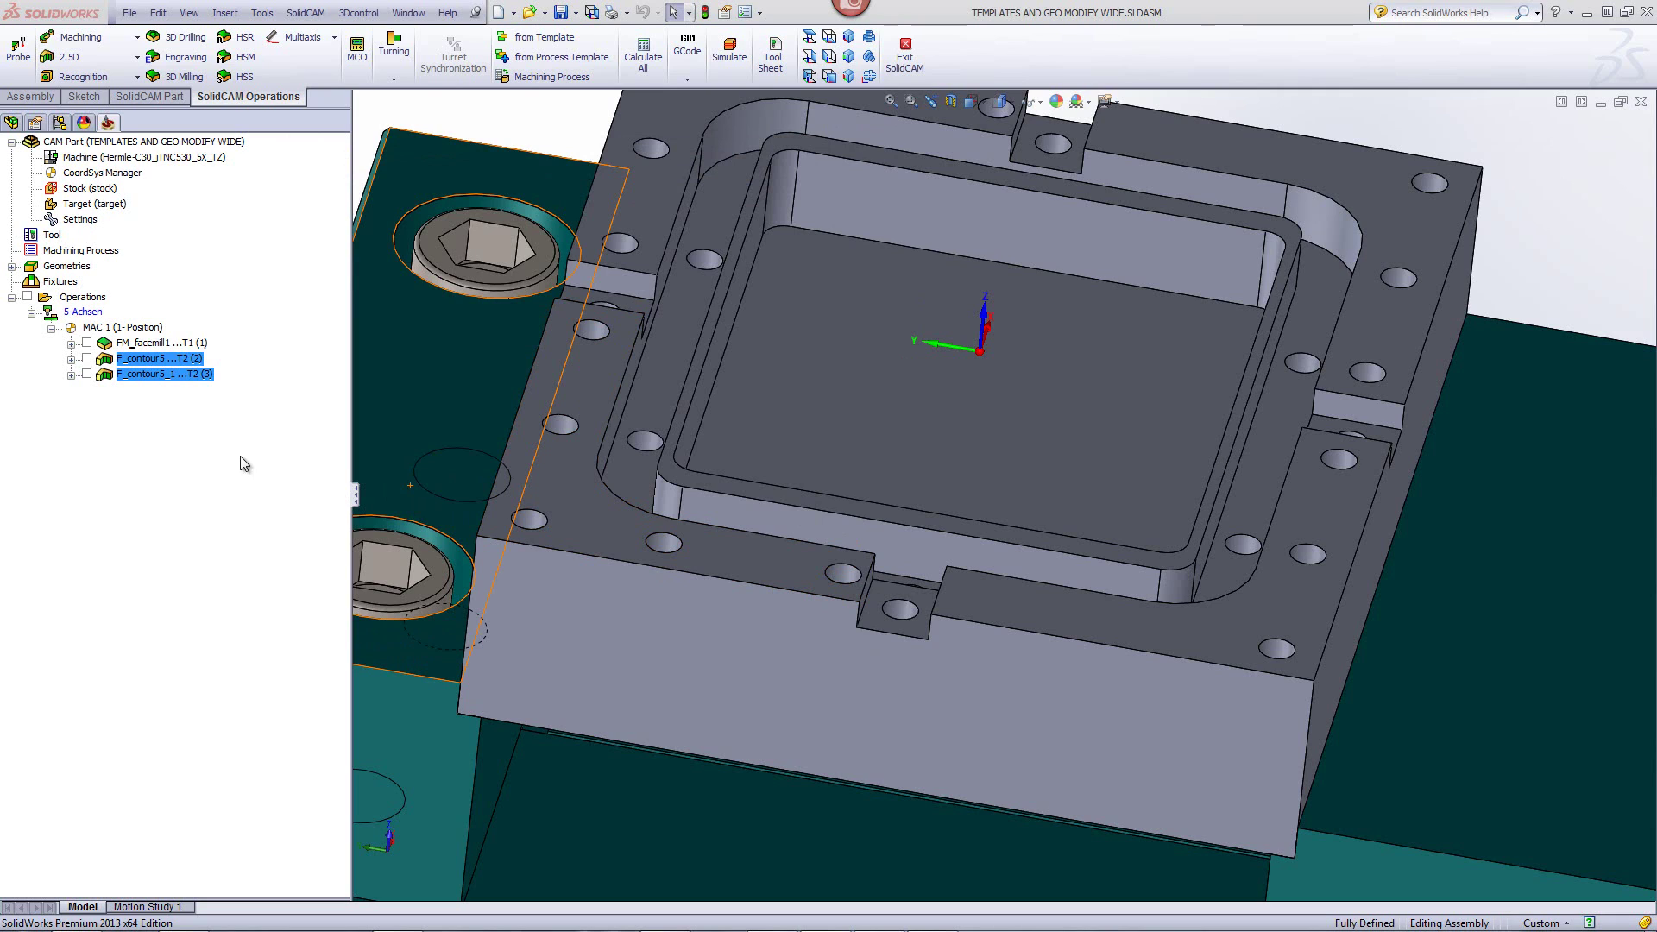
- Insert operations from the 'slot' process template to reach its Template Common Data
click(210, 376)
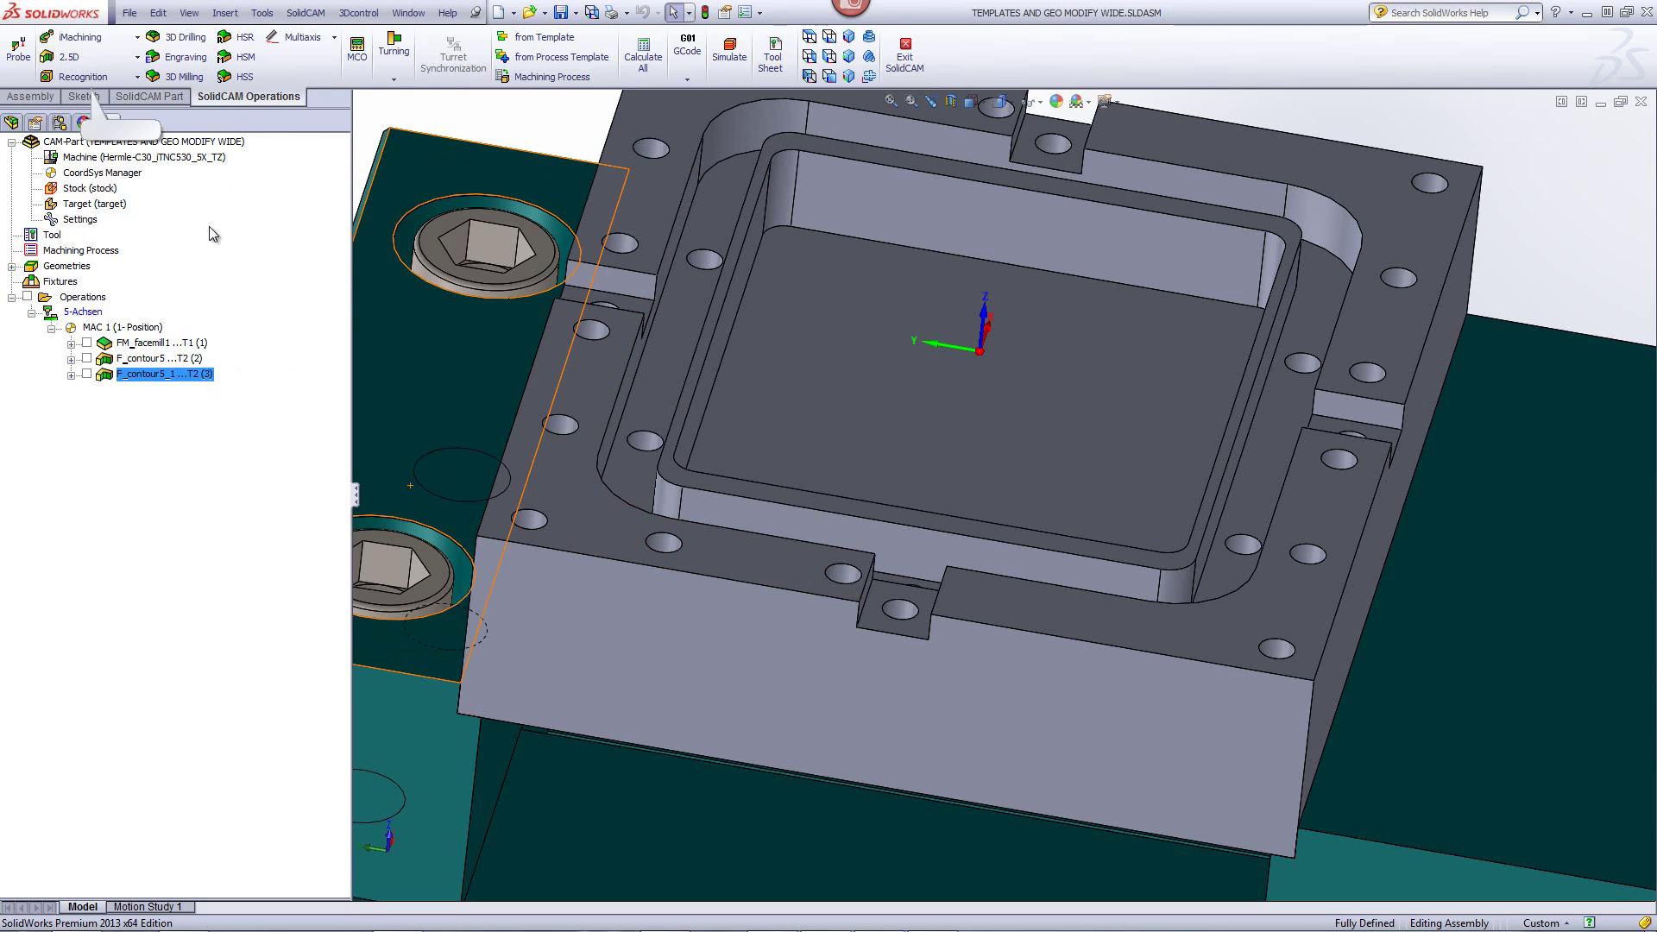
right_click(87, 298)
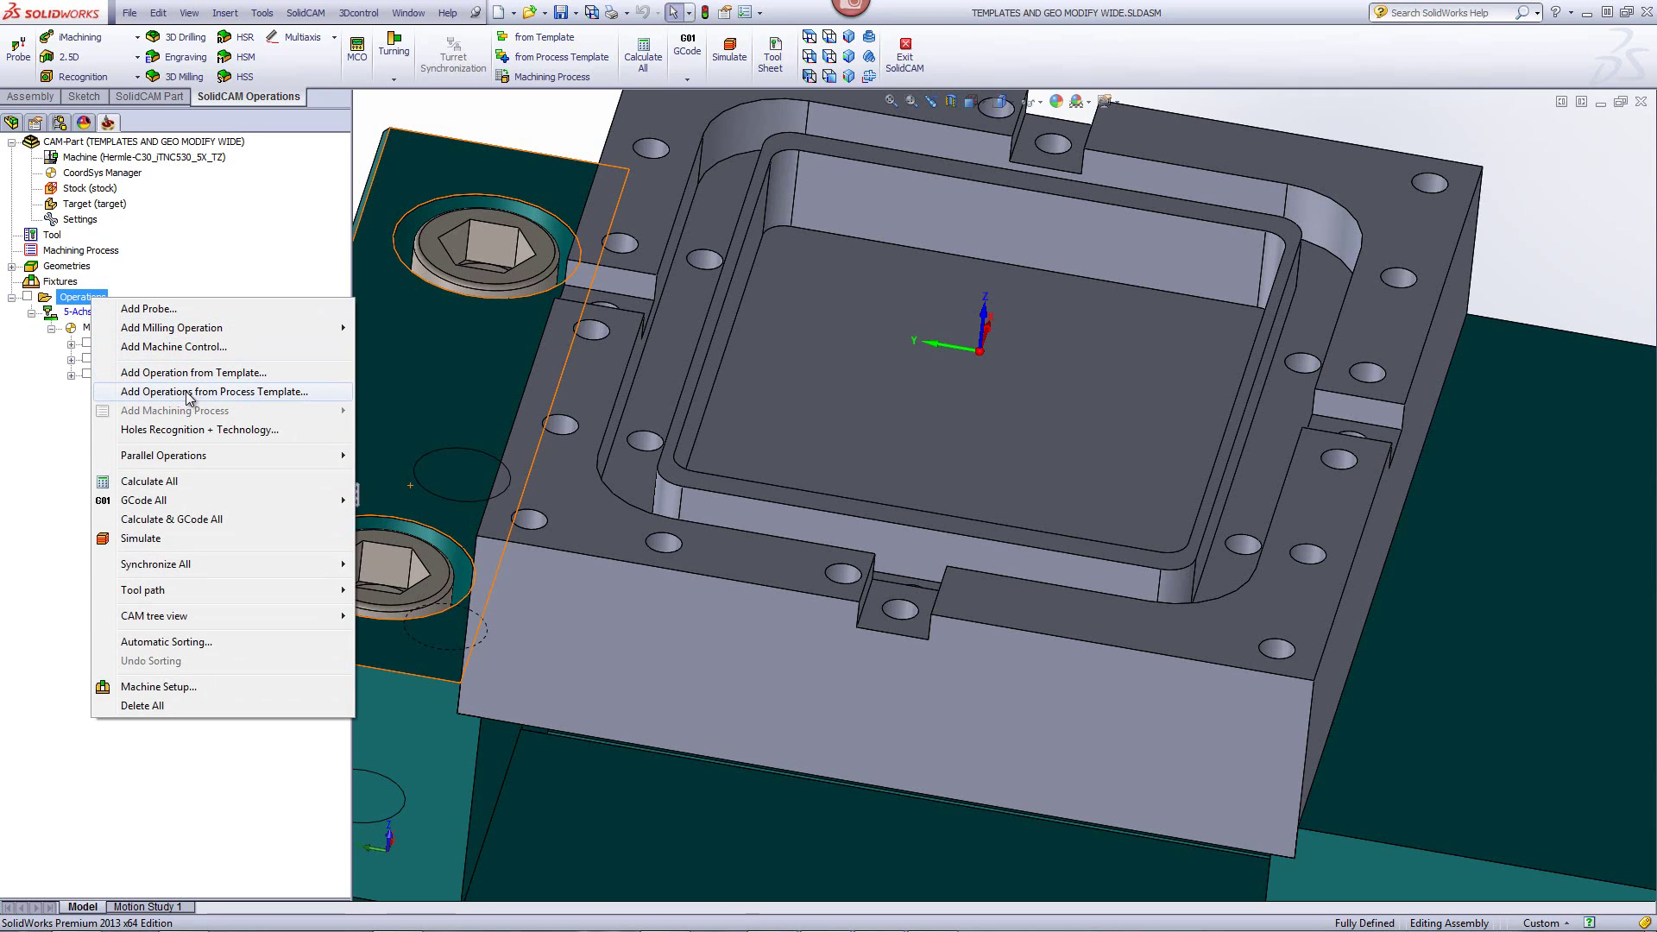
click(265, 393)
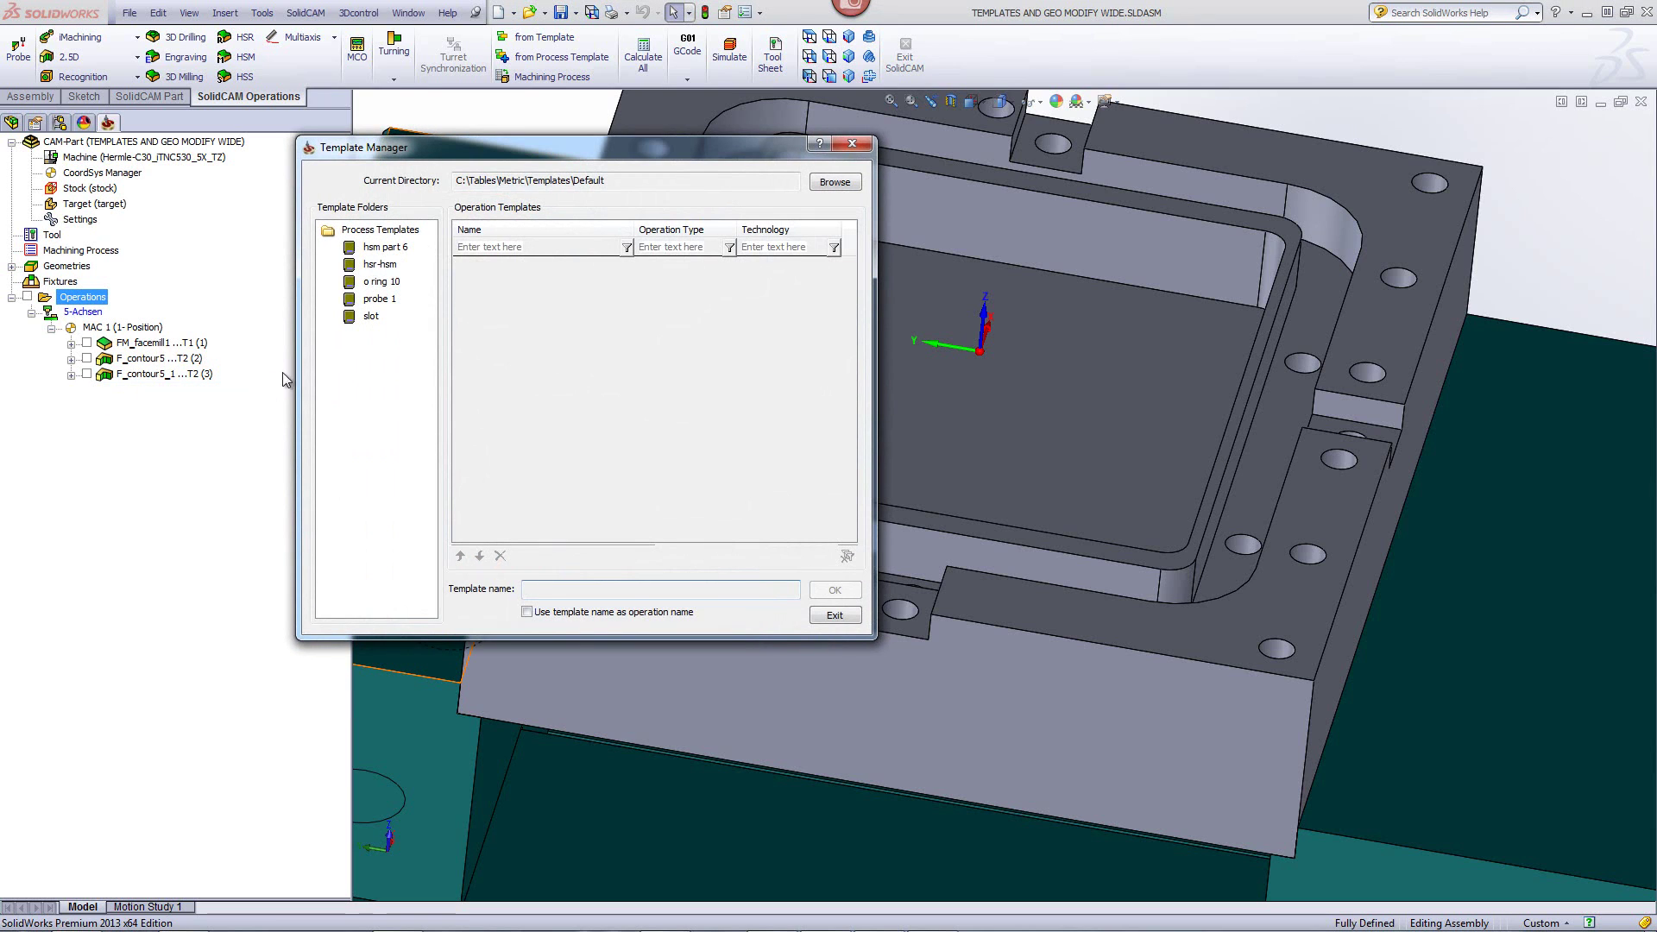
click(359, 320)
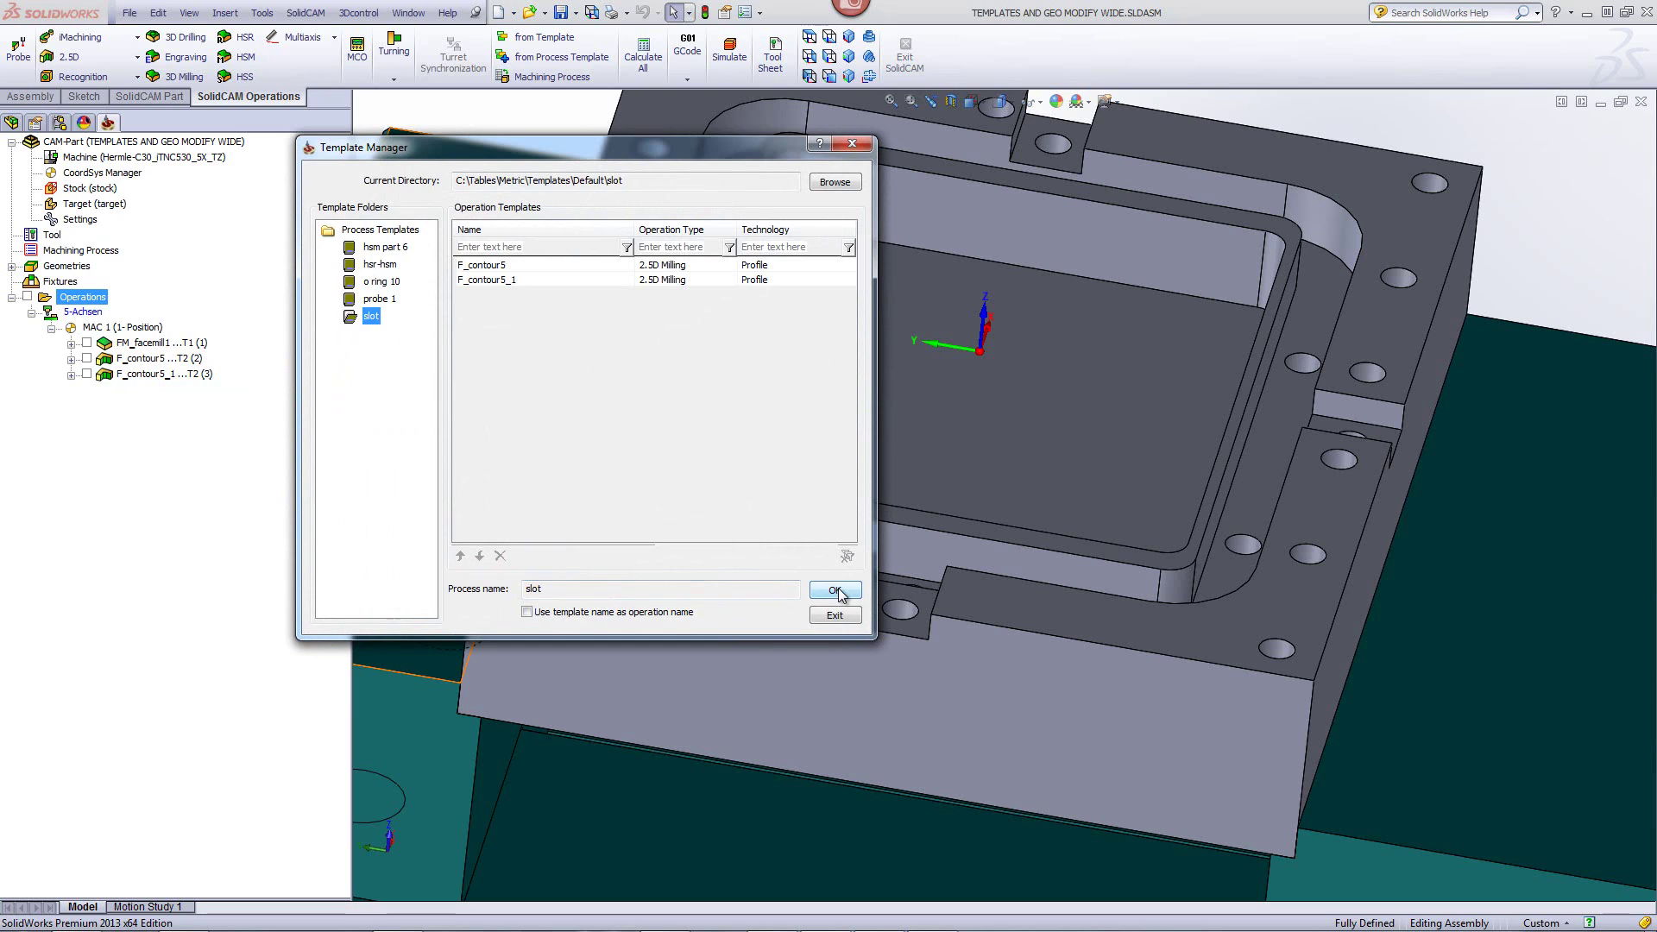
click(835, 591)
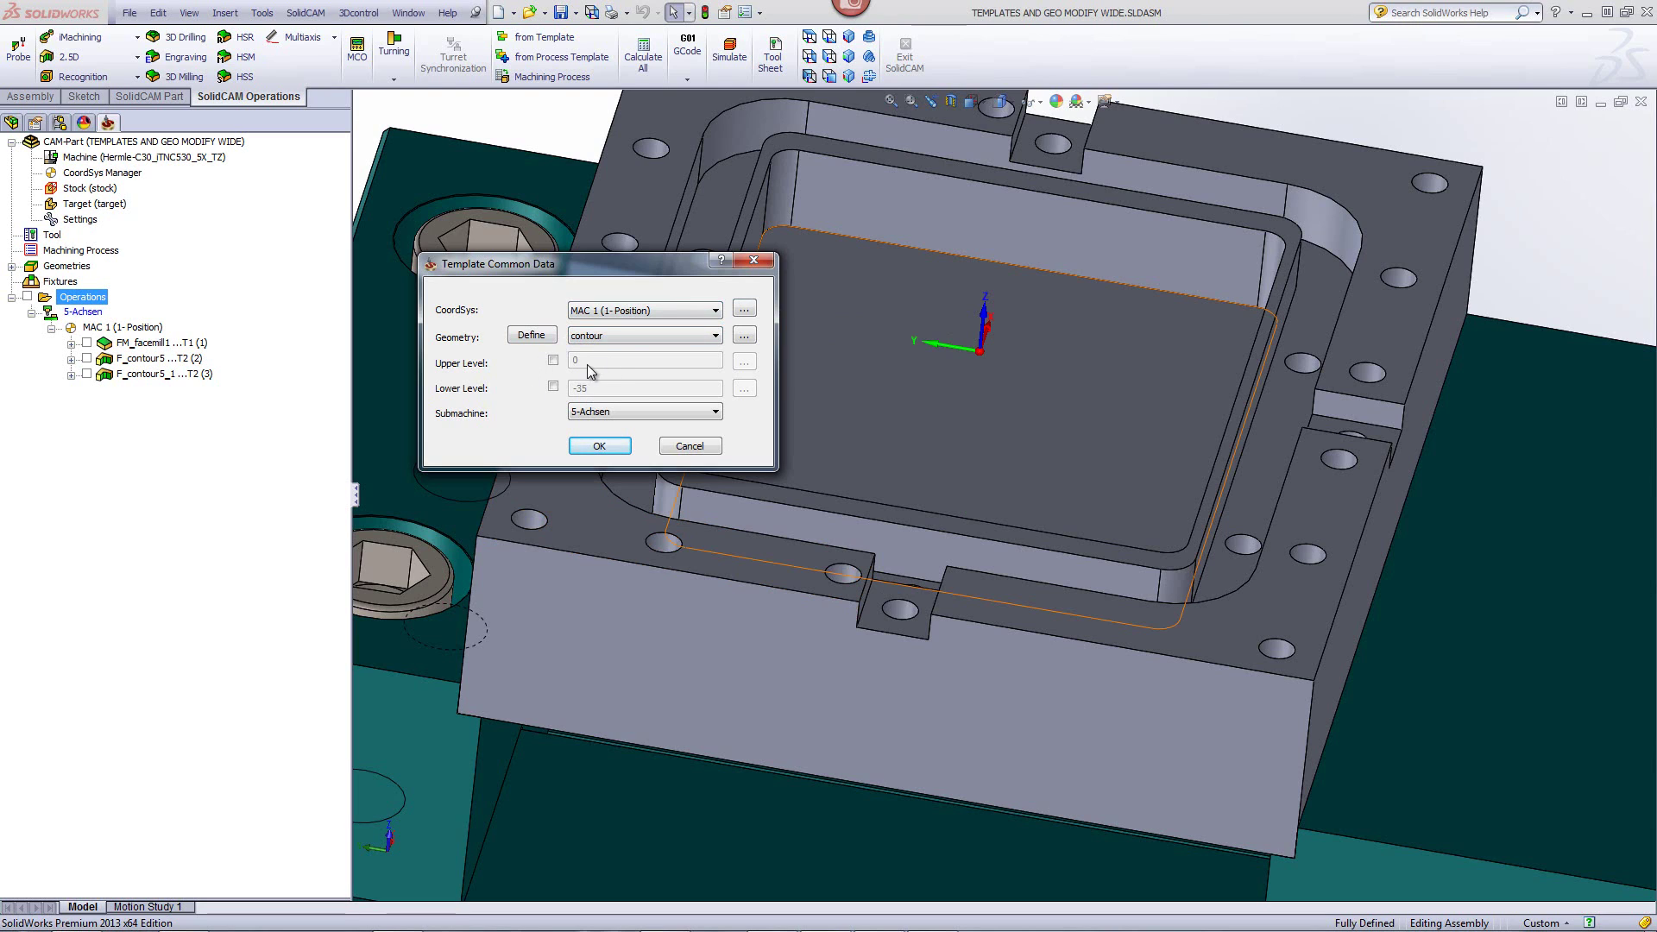
- Define a new geometry contour6 and add the first three slot-edge chains
click(549, 339)
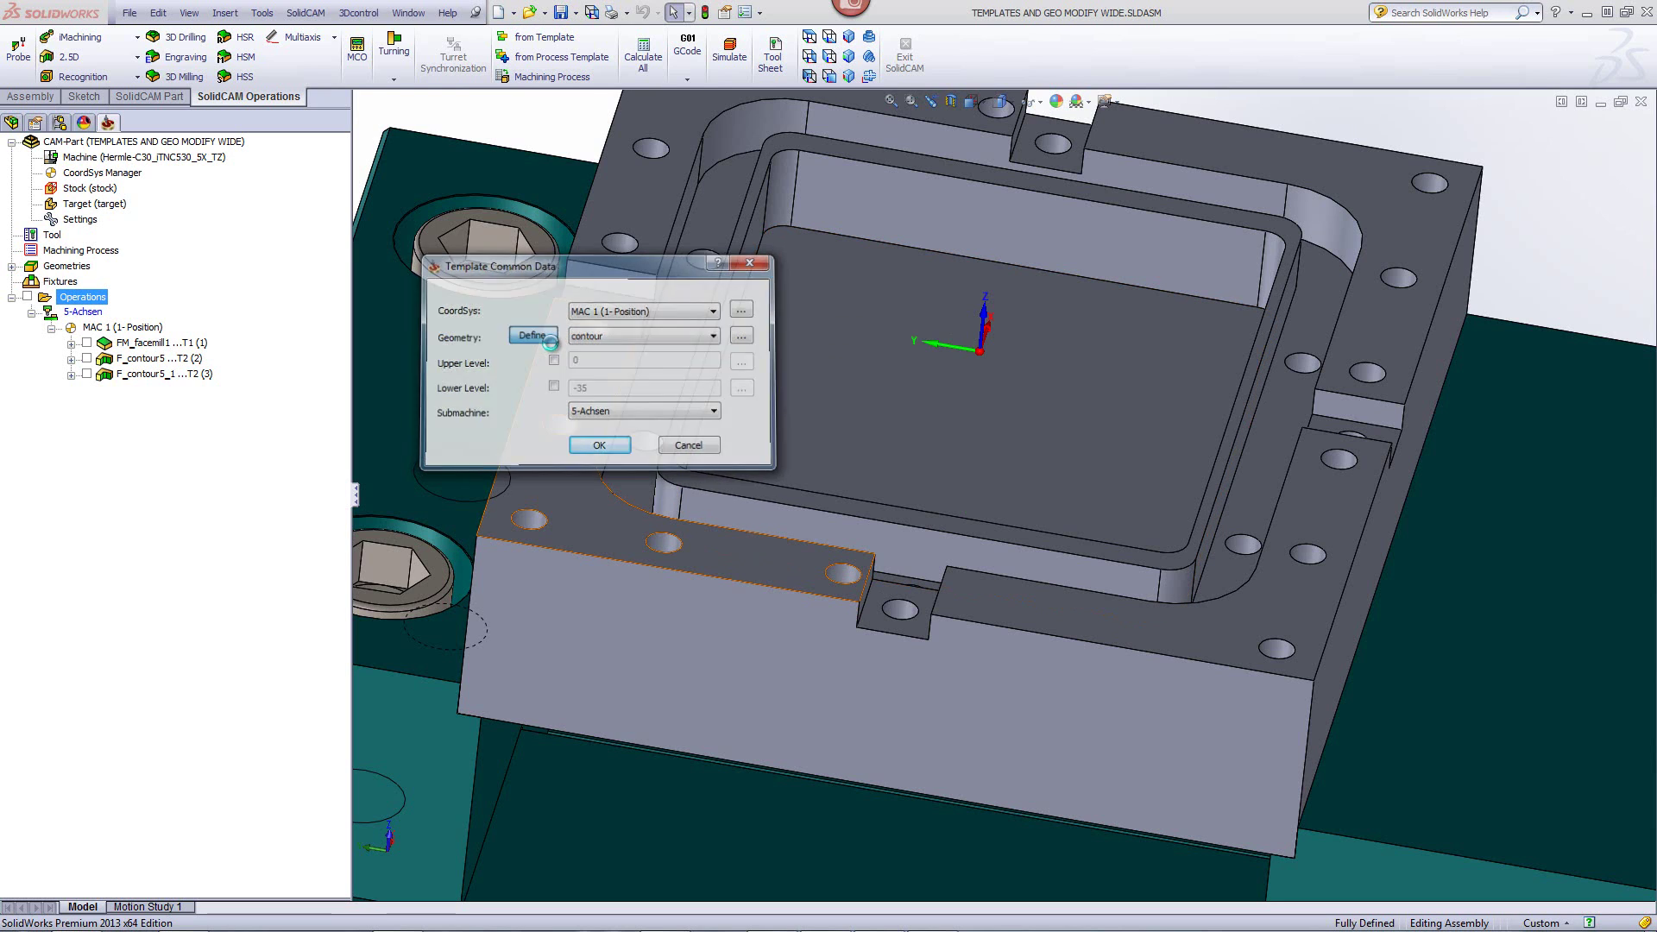
click(943, 582)
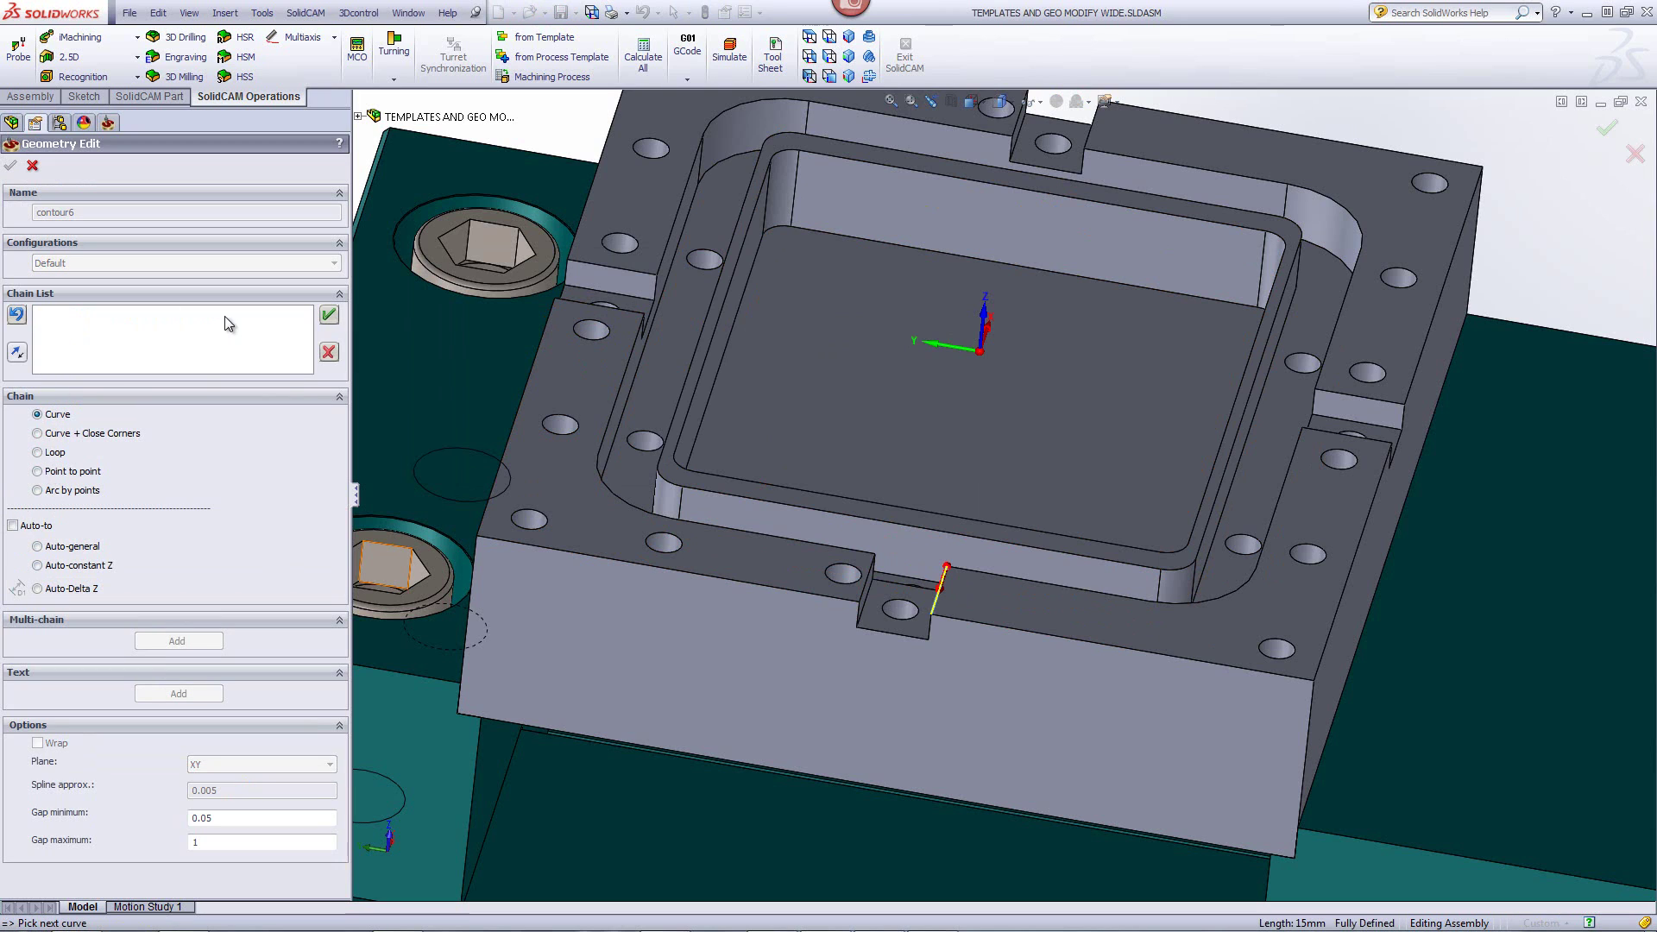
click(329, 315)
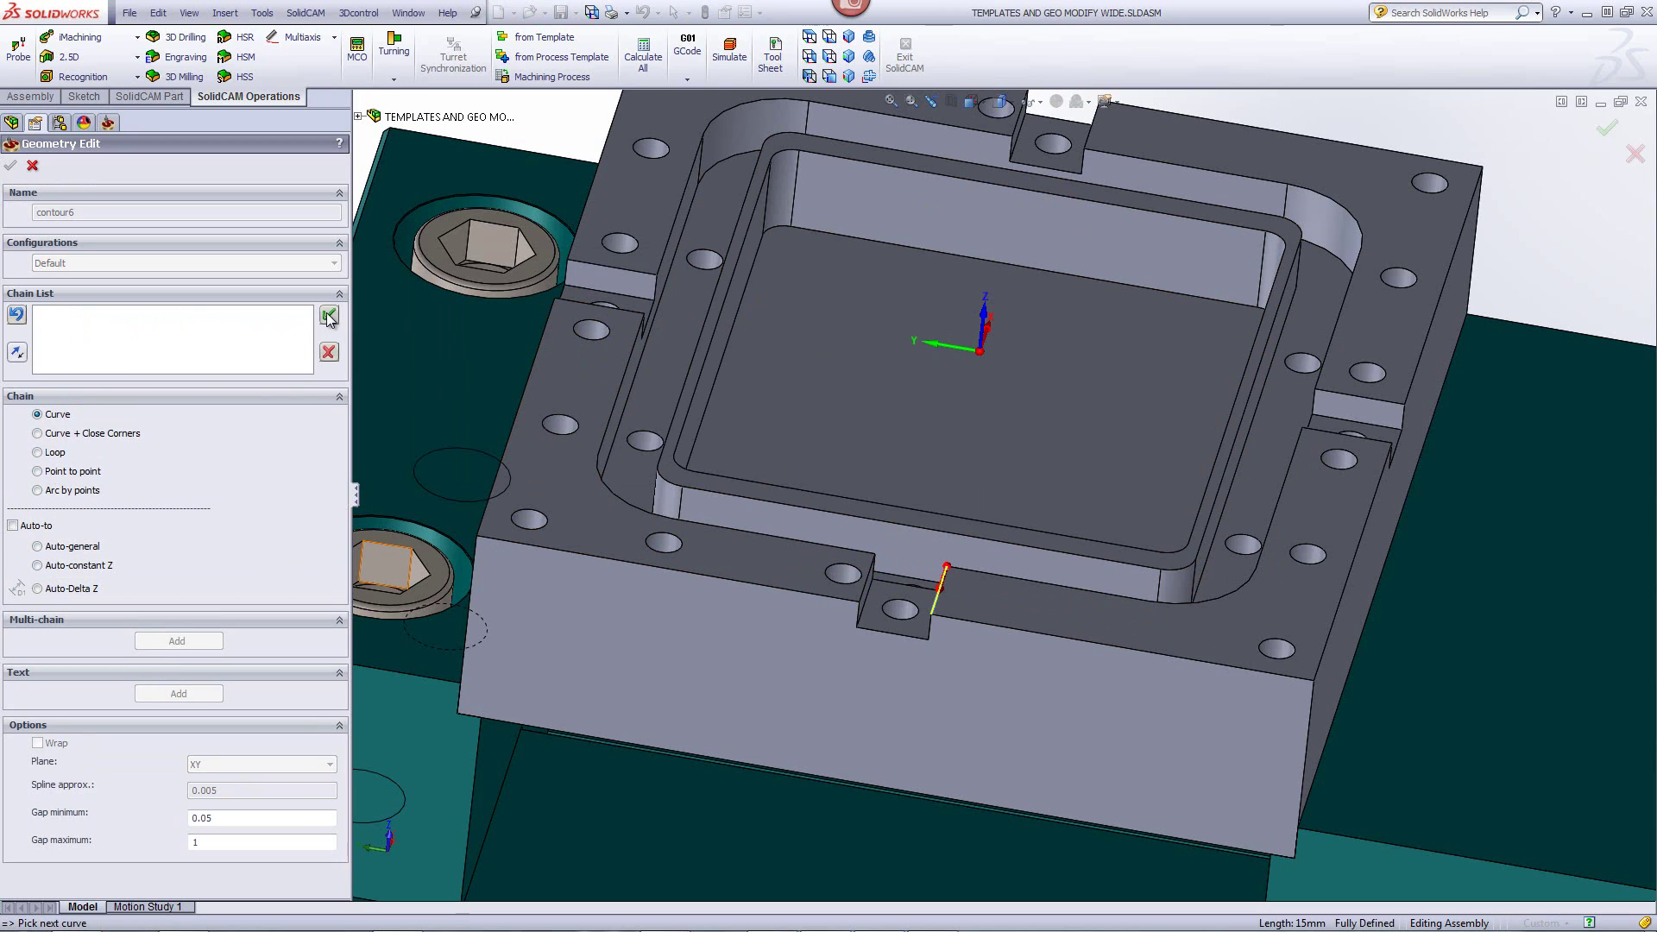
click(860, 595)
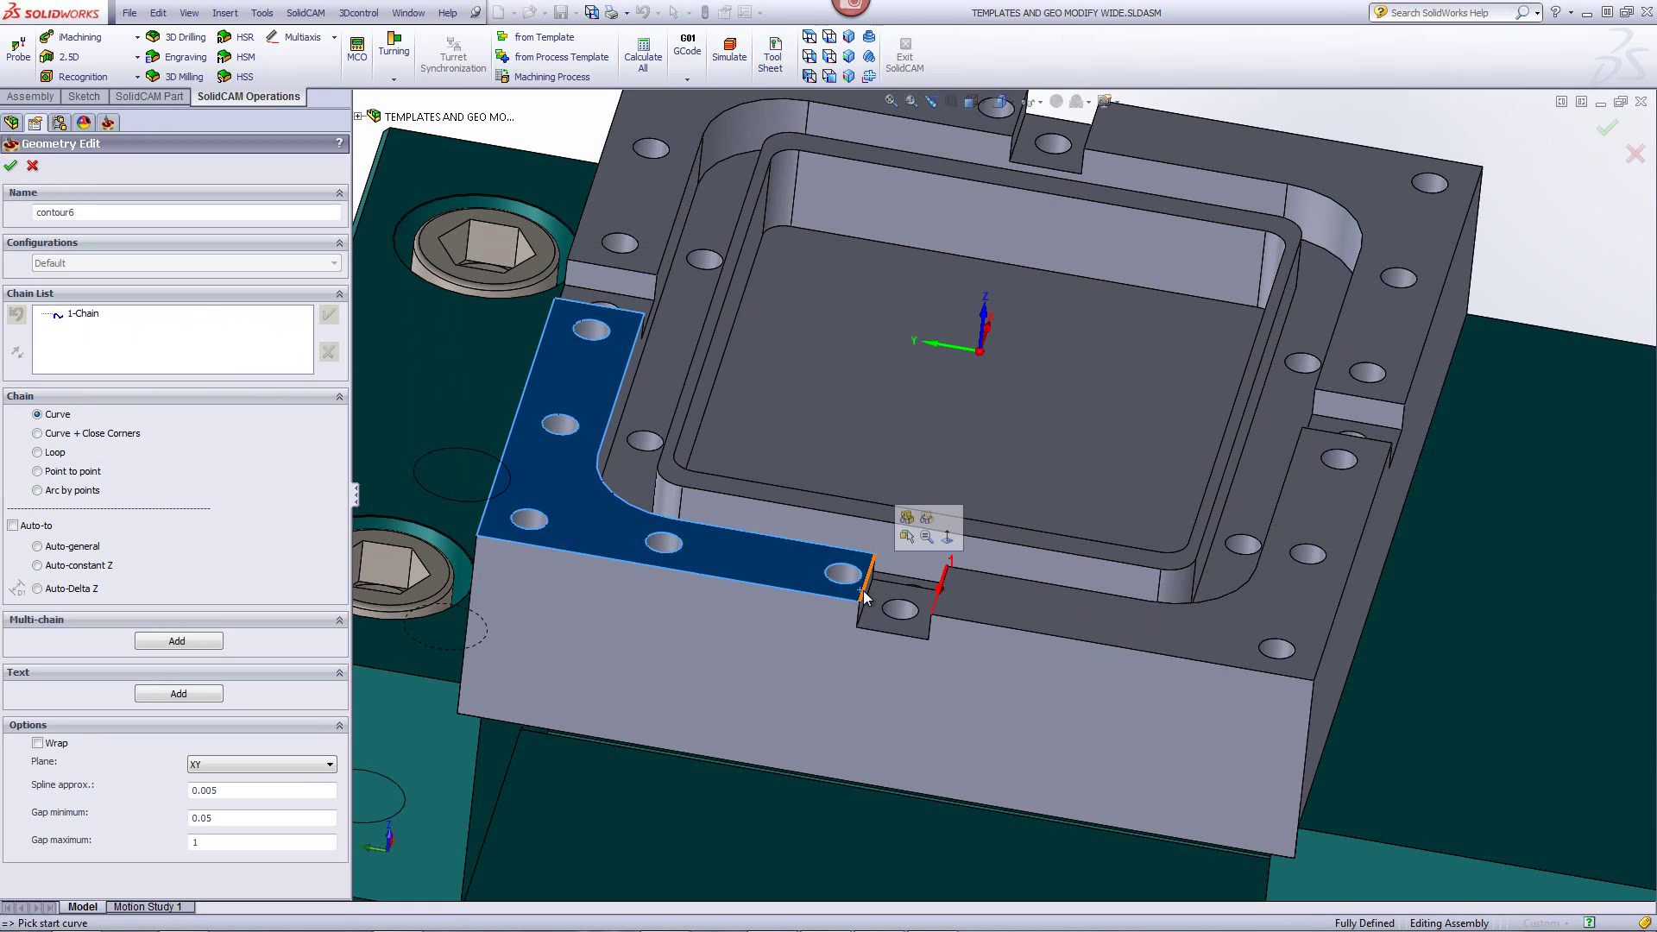
click(863, 595)
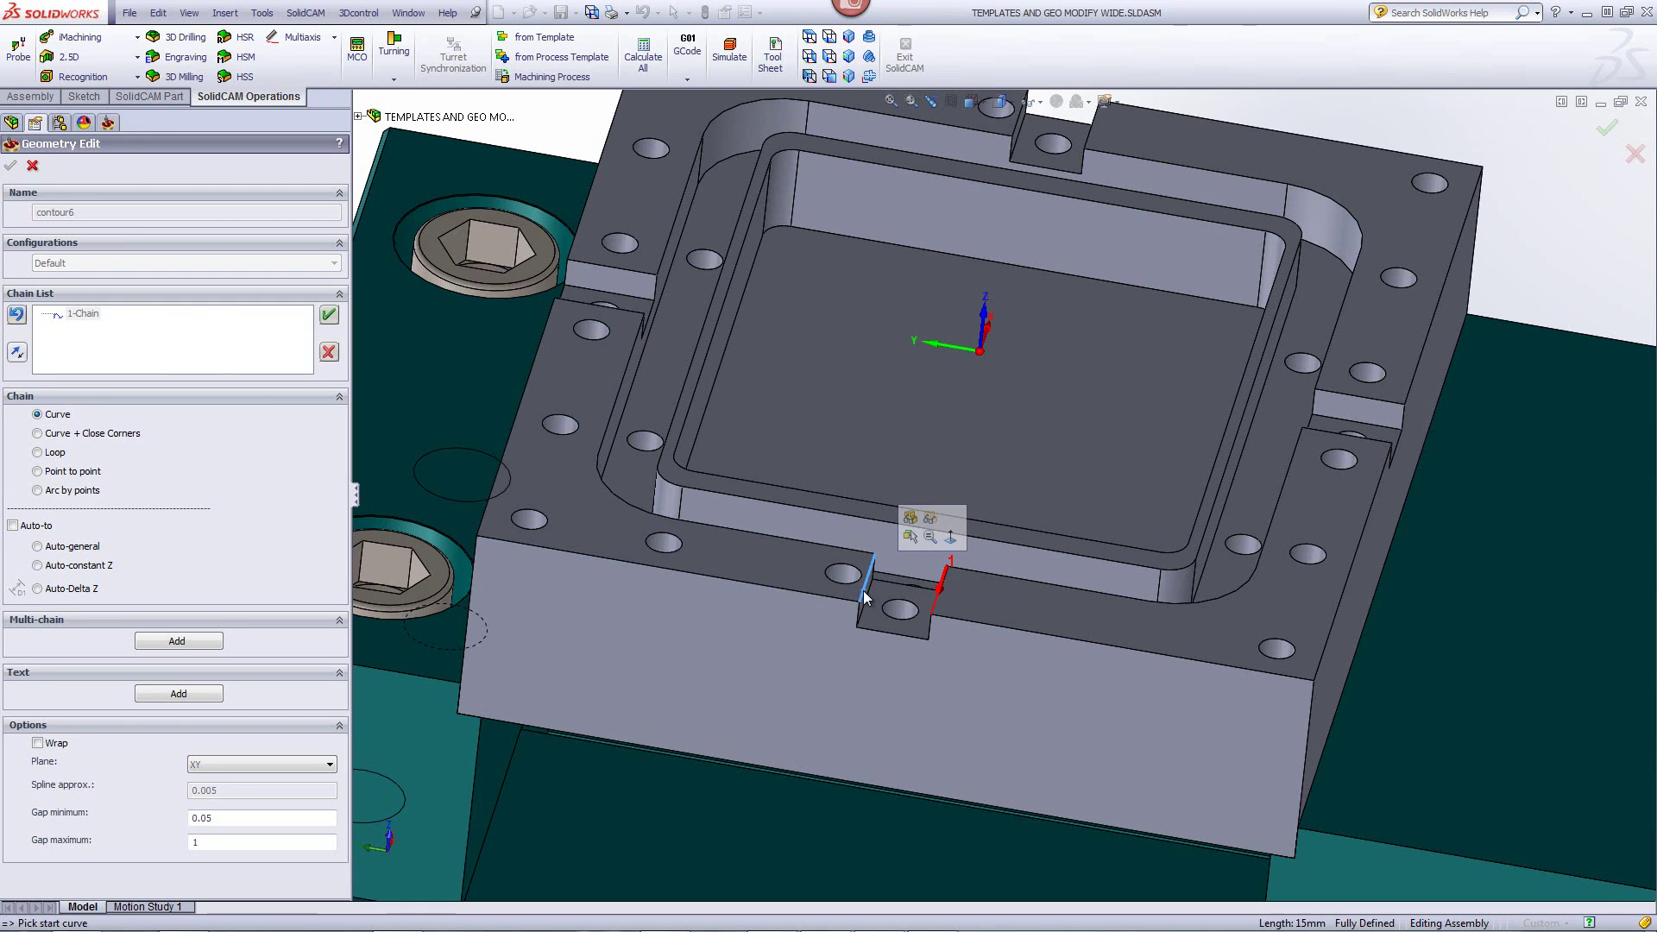
click(328, 316)
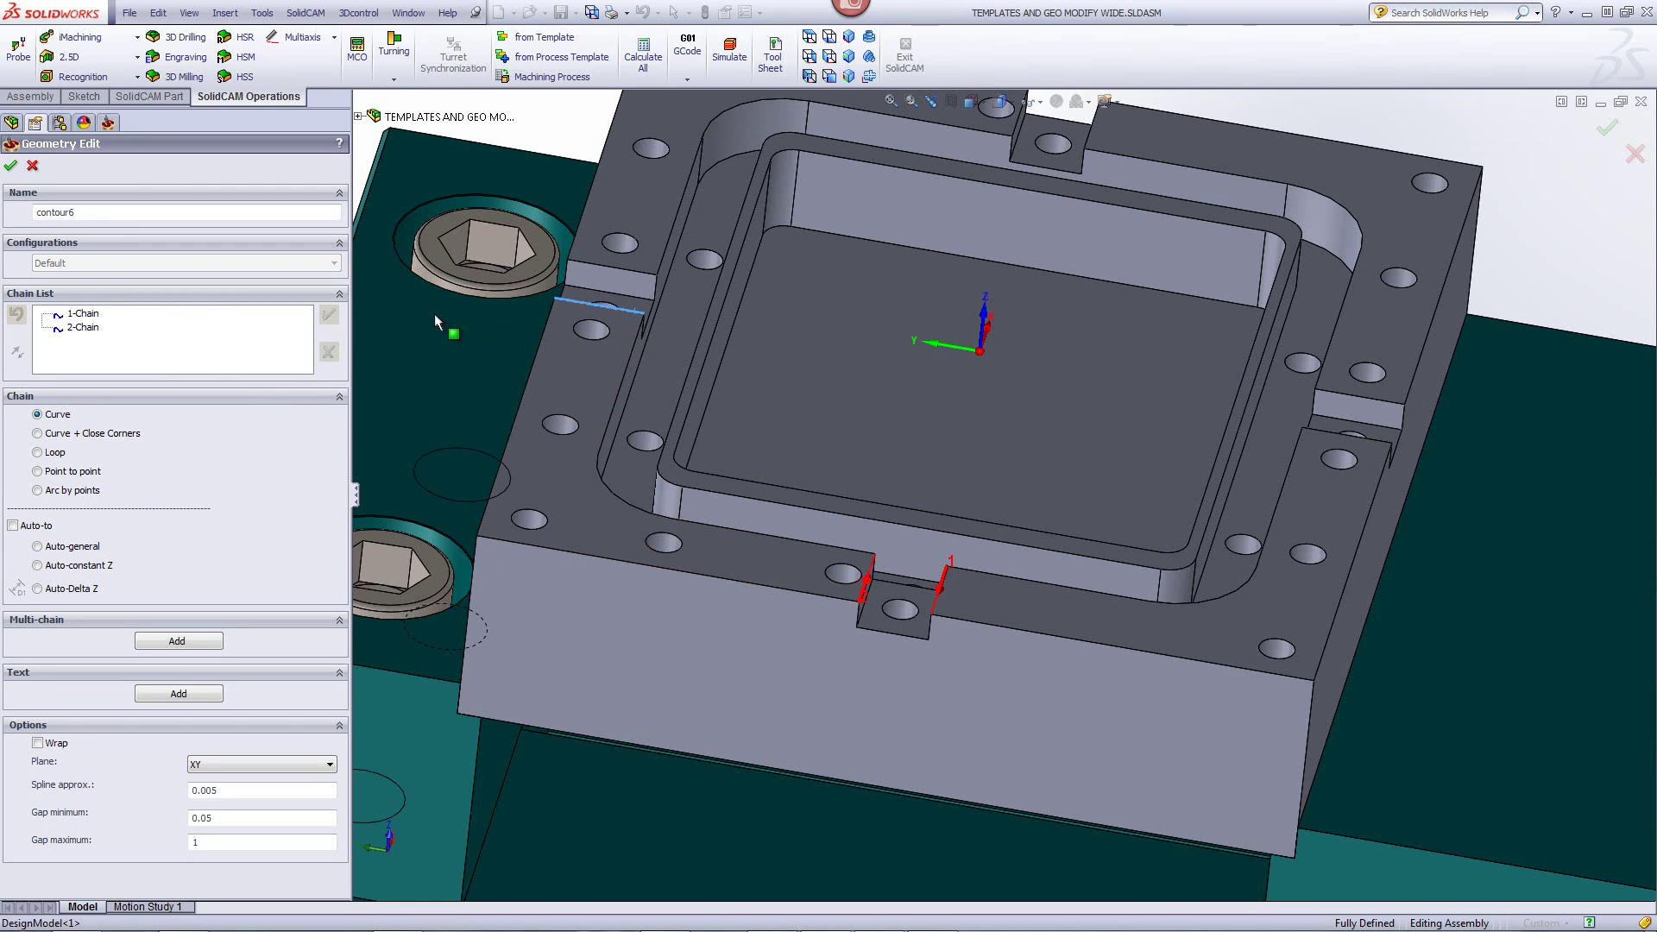
click(329, 318)
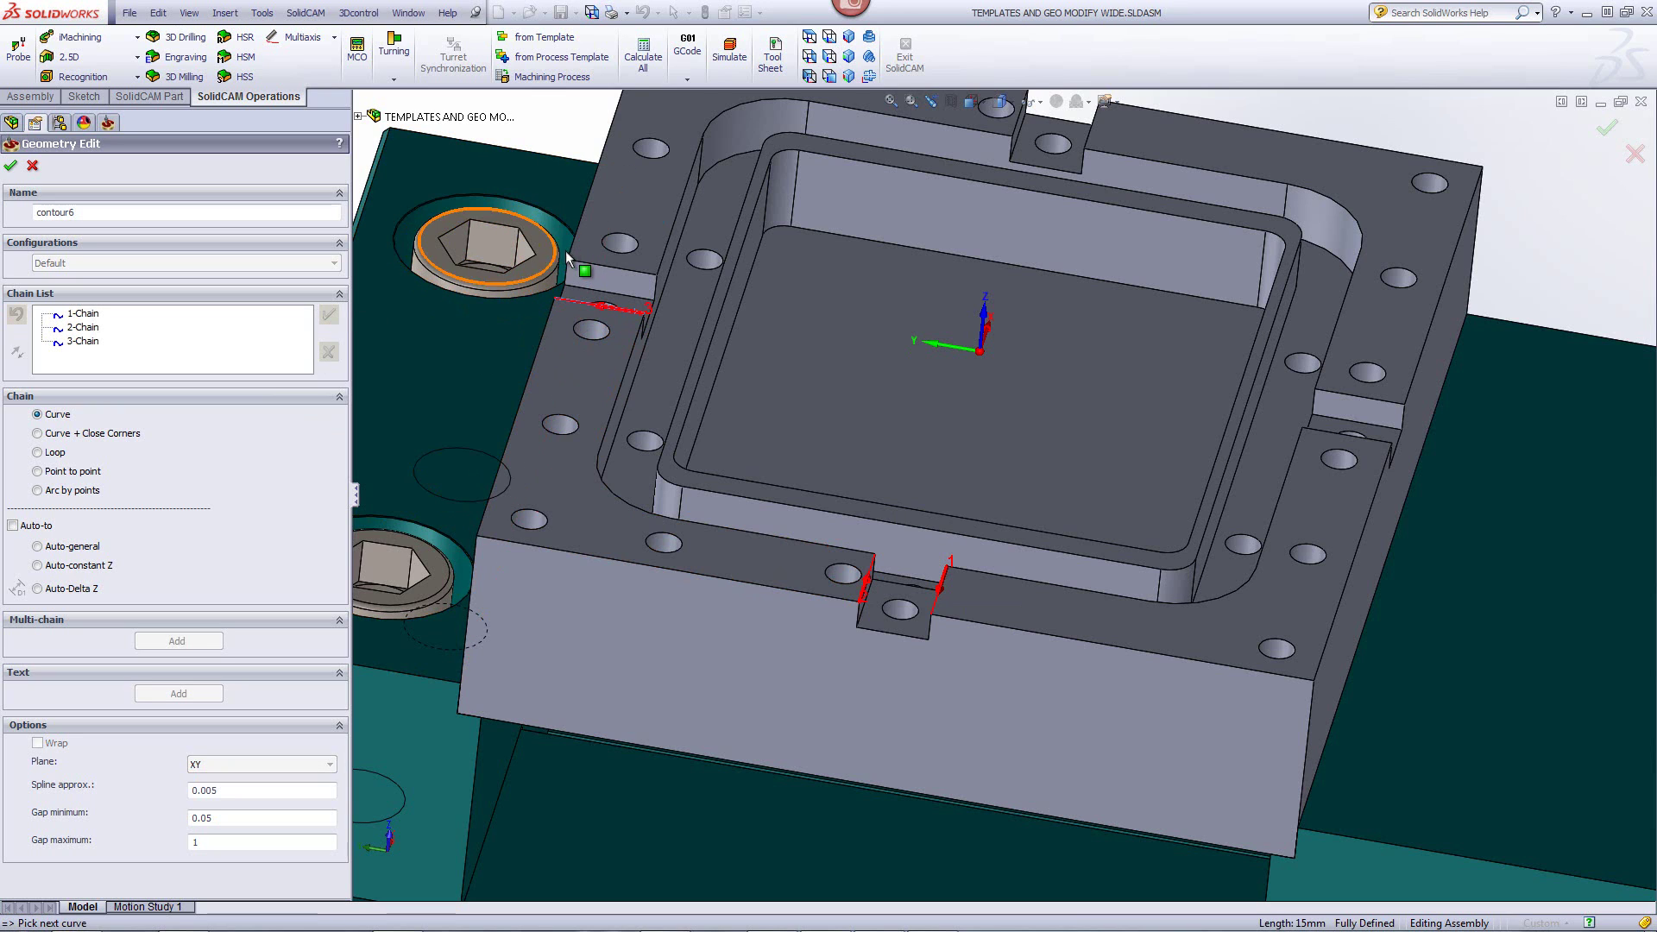
- Add chains four to eight: left slot edges, top notch edge and two right slot edges
click(604, 267)
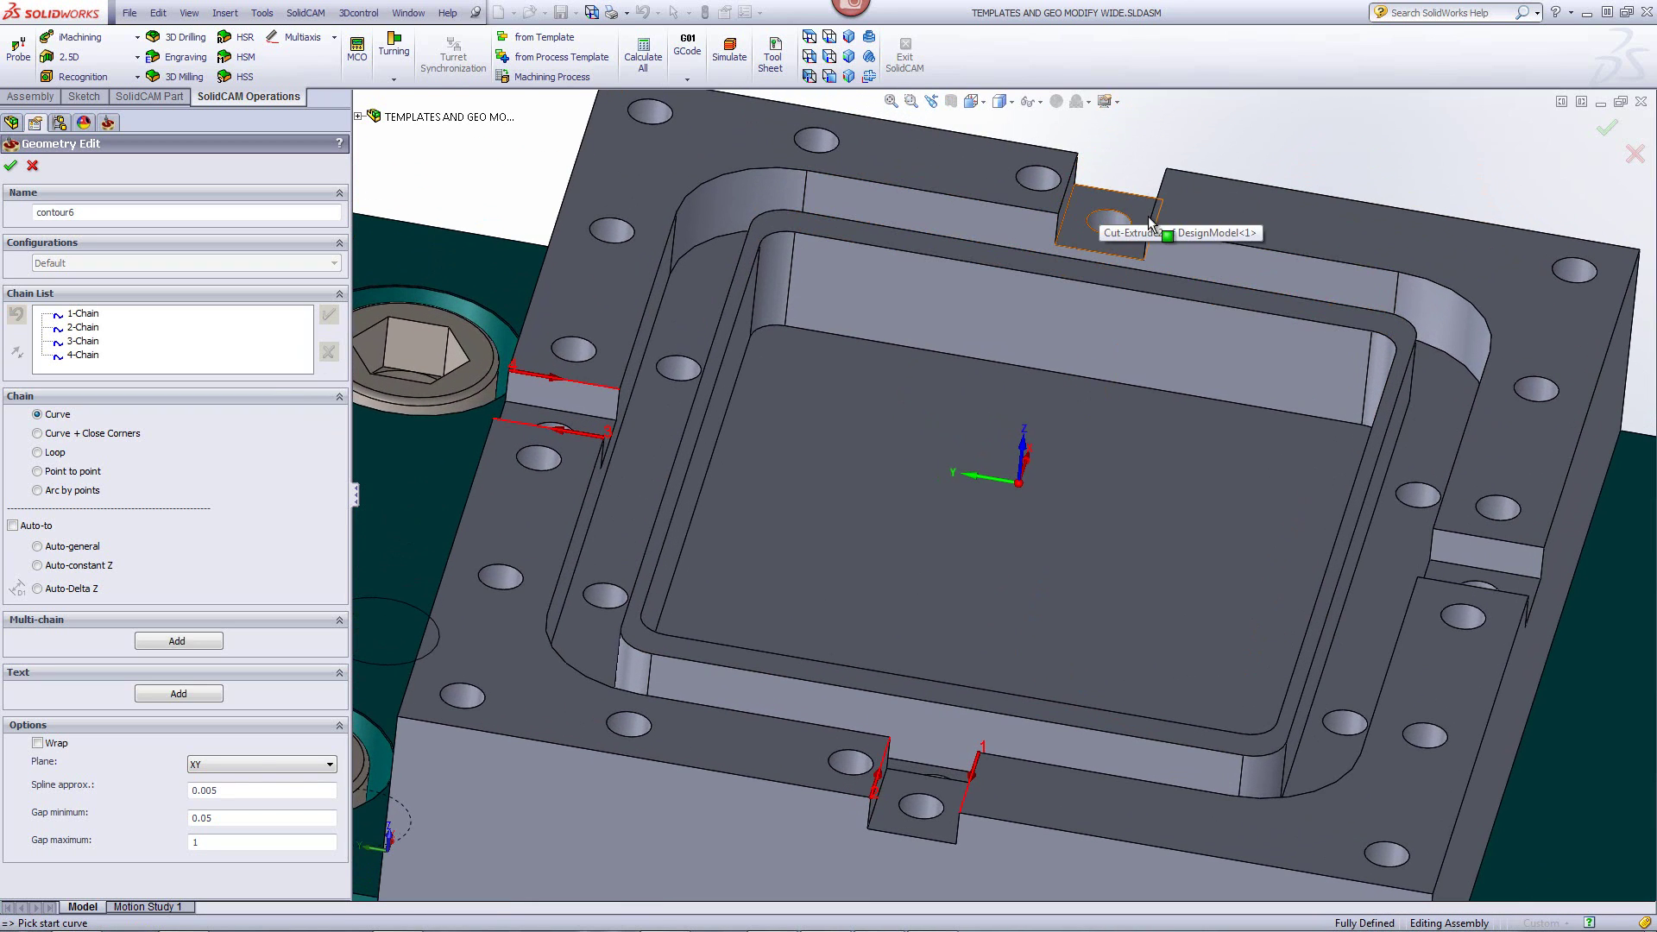
click(728, 267)
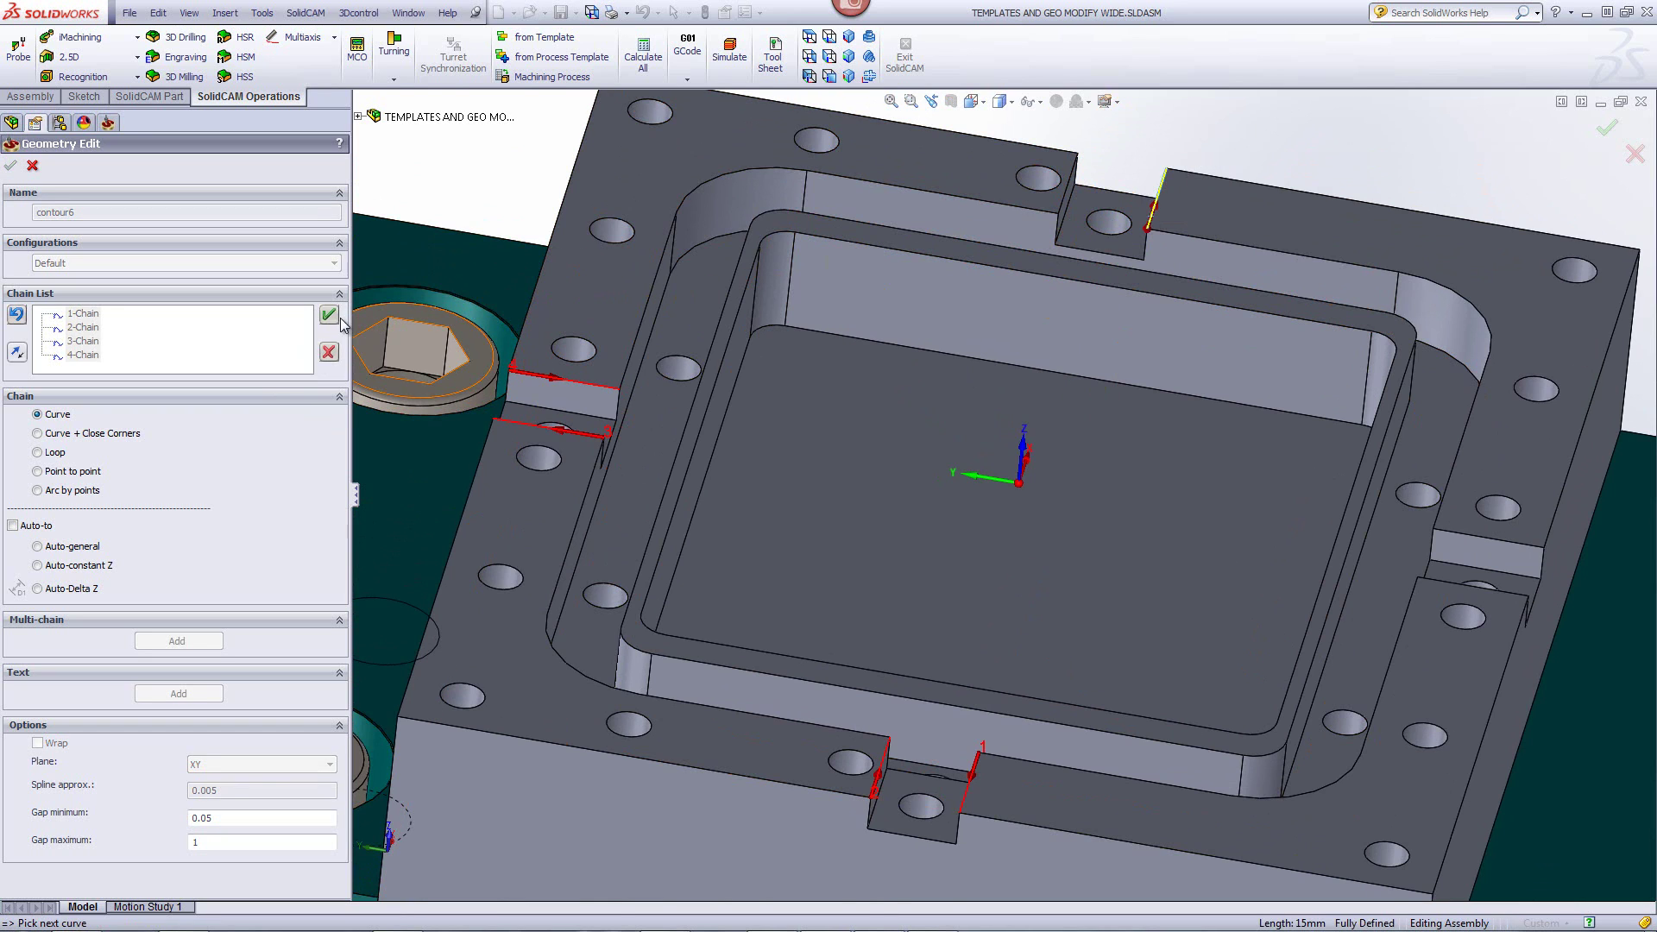
click(1077, 160)
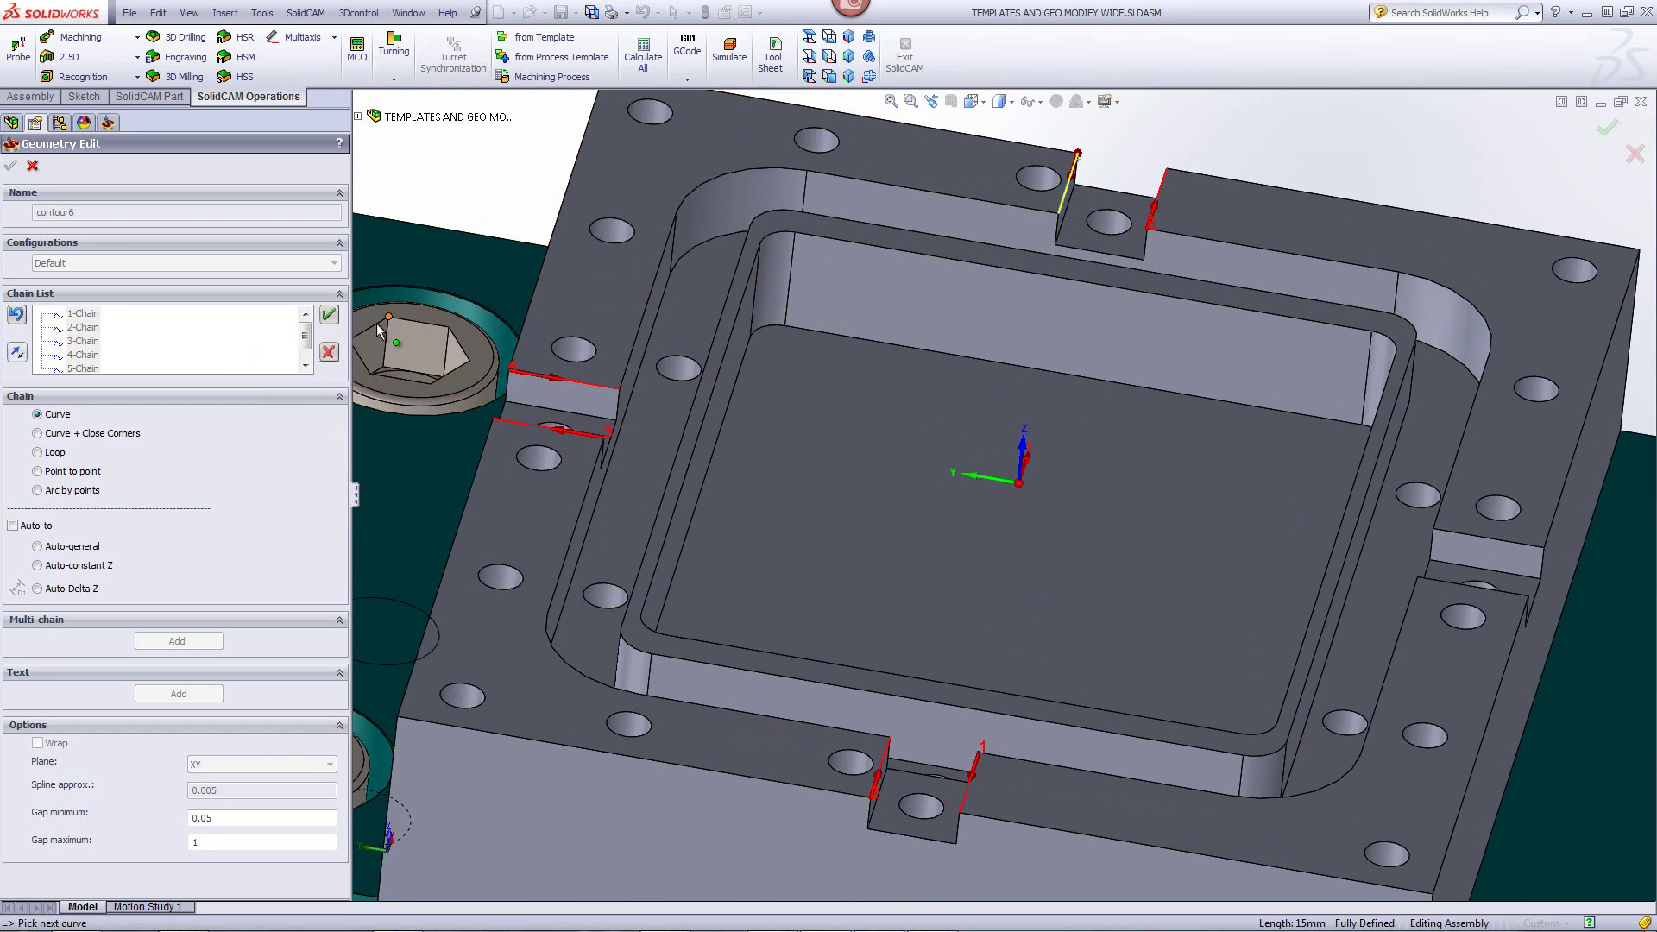
click(329, 316)
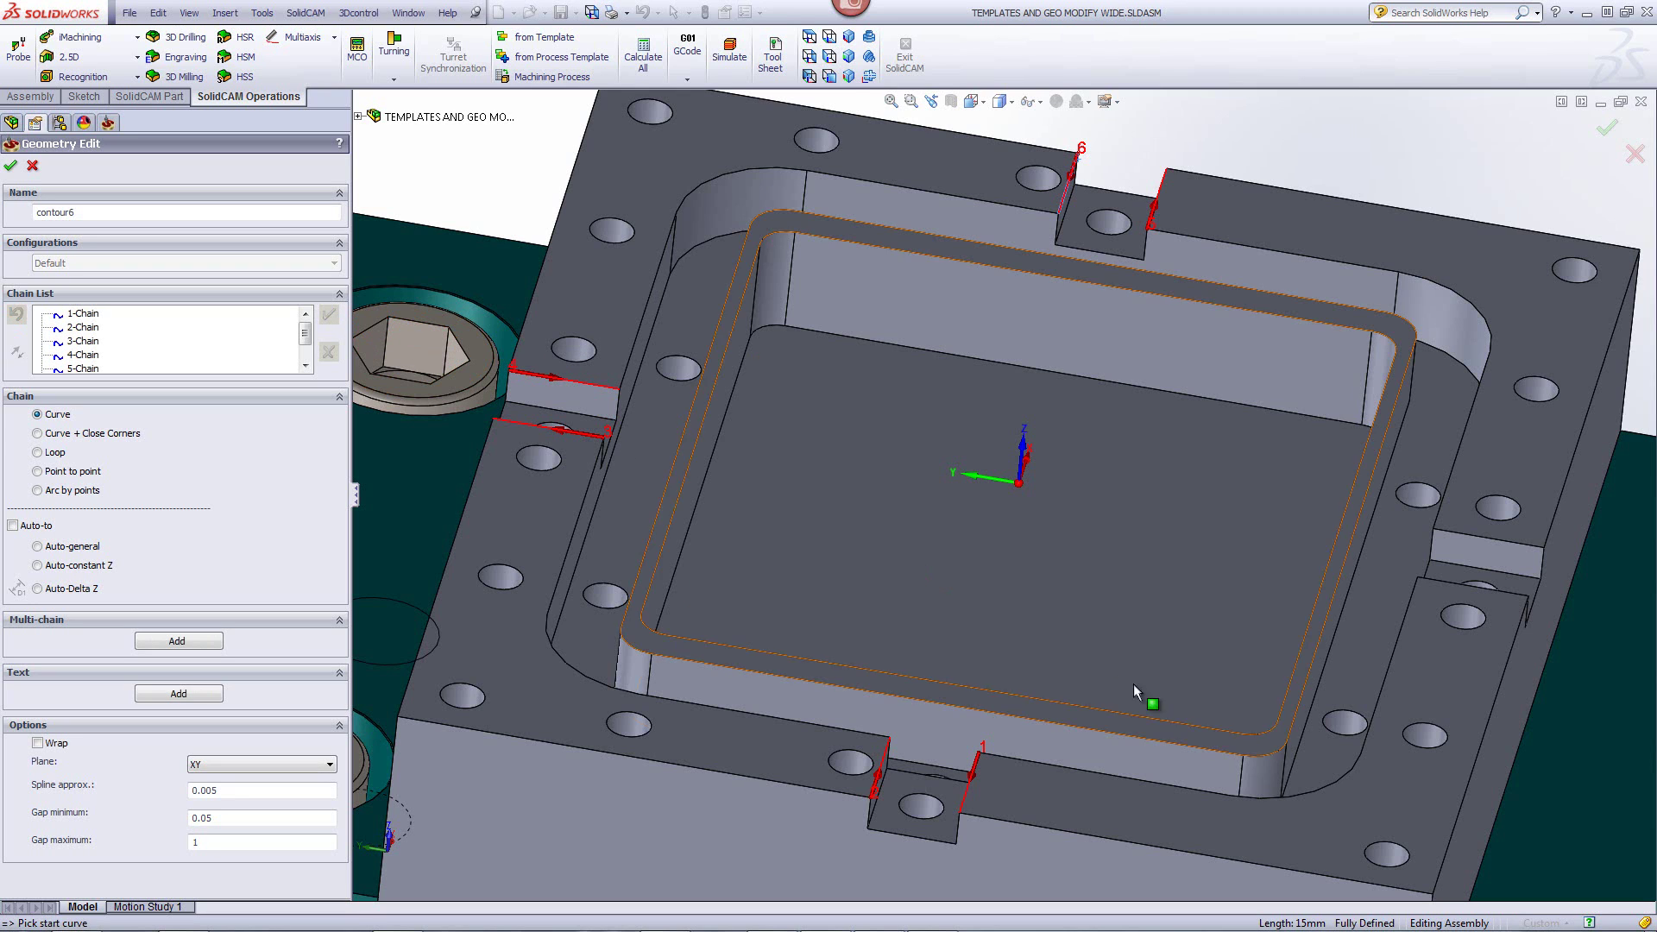
click(1530, 555)
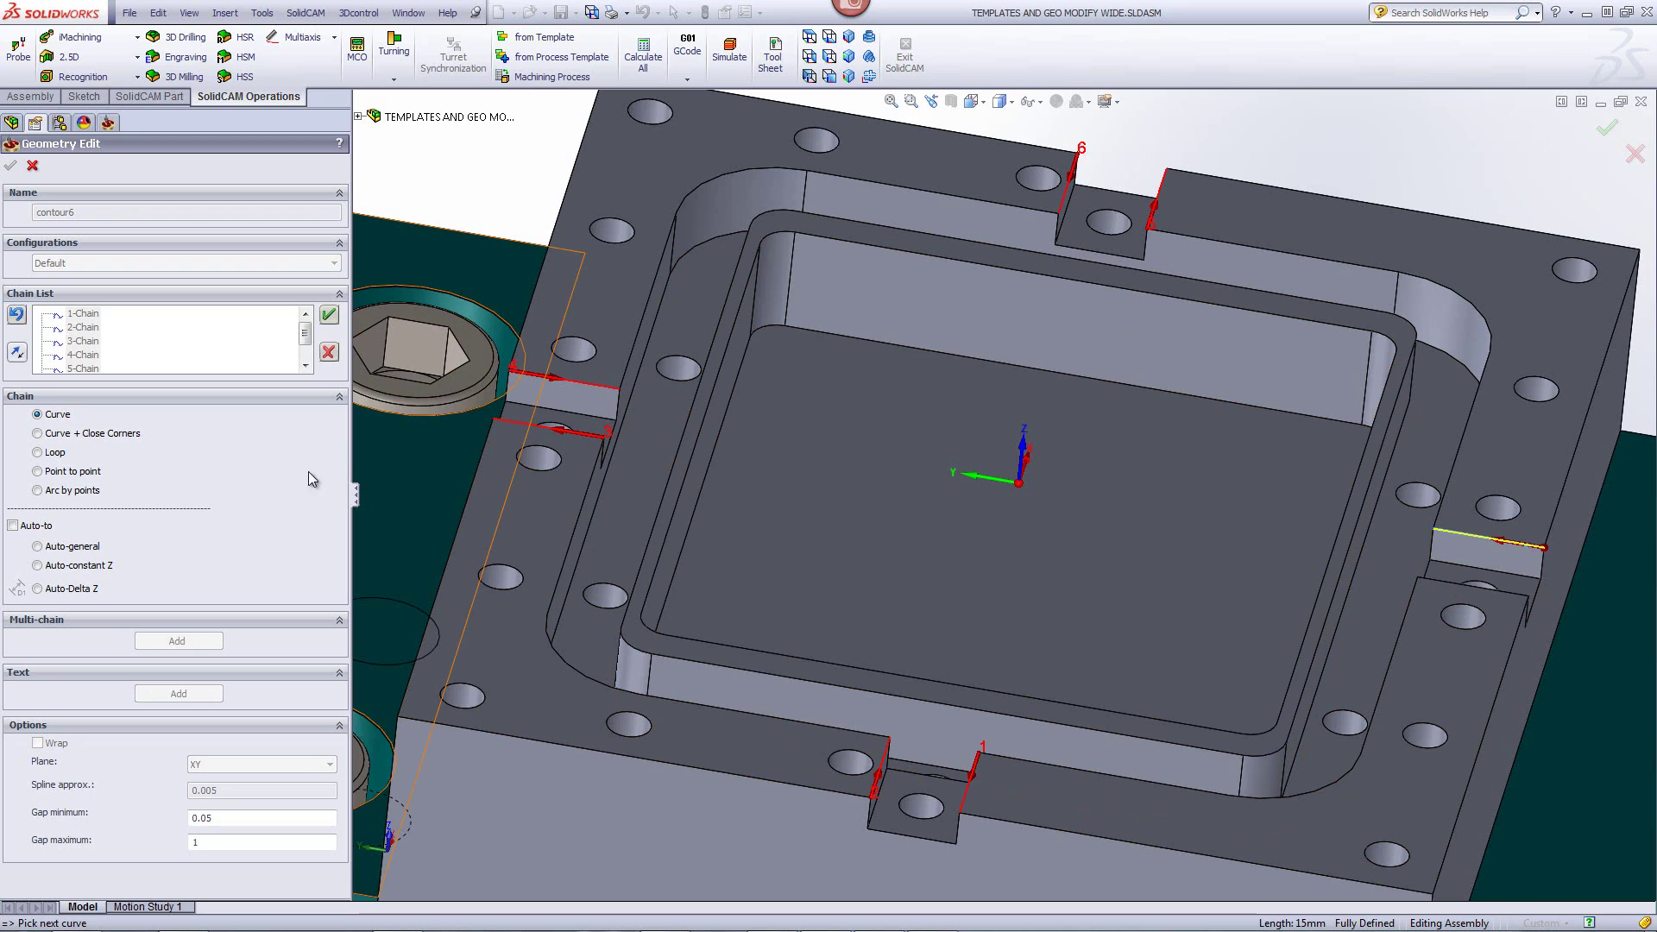
click(329, 315)
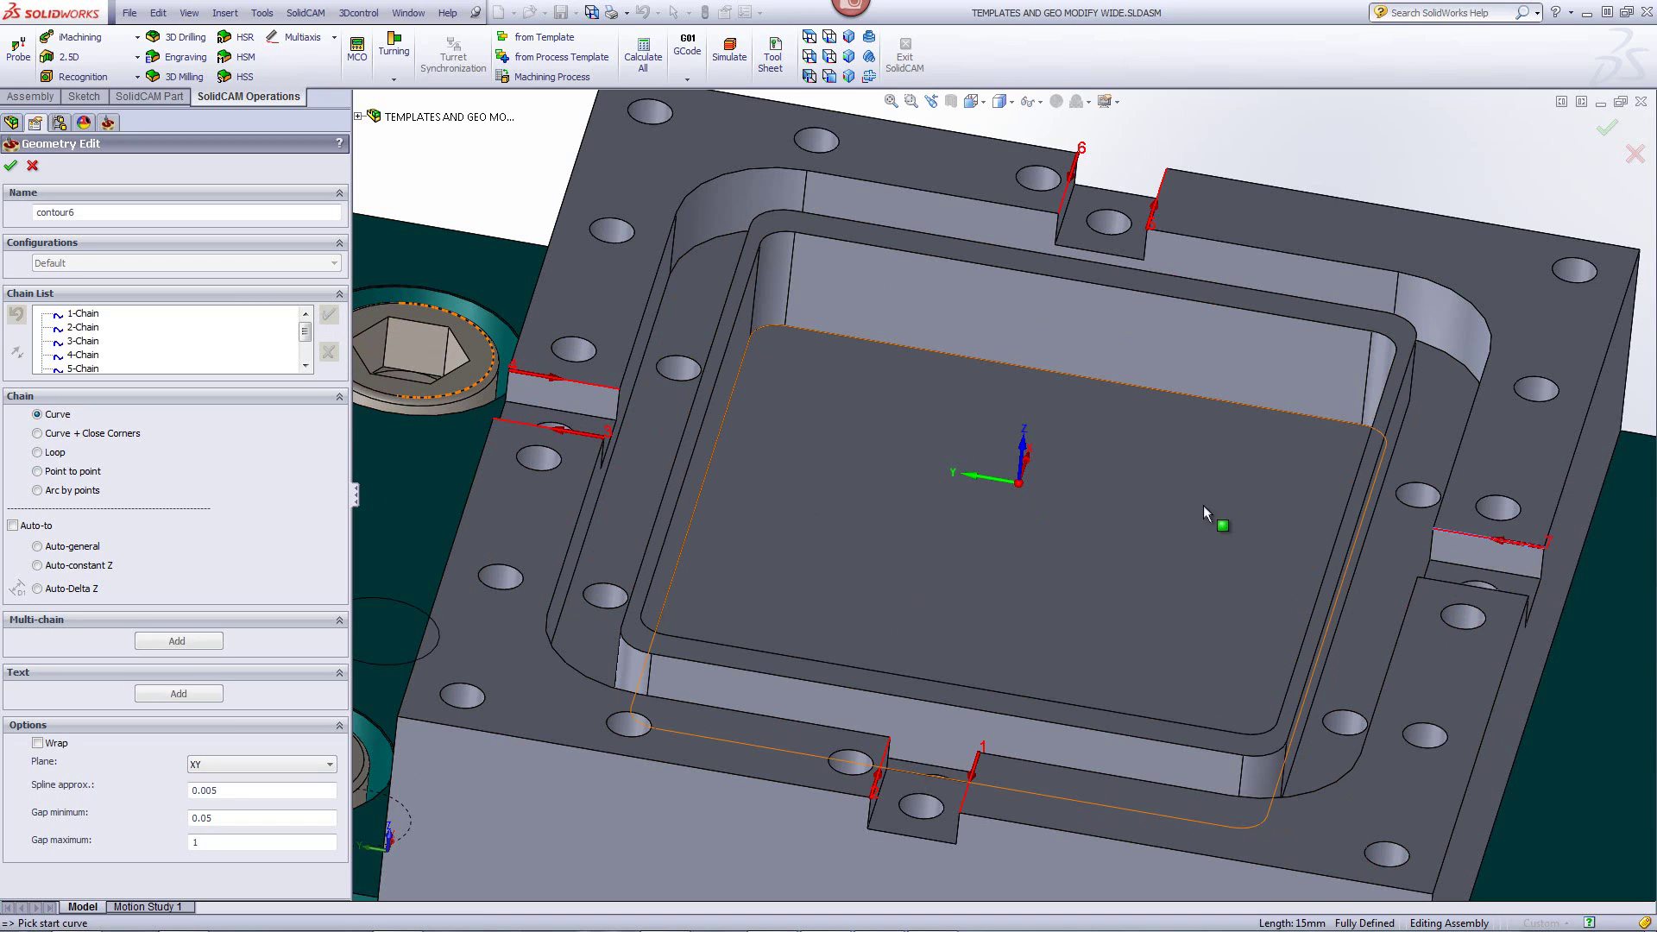
click(1435, 580)
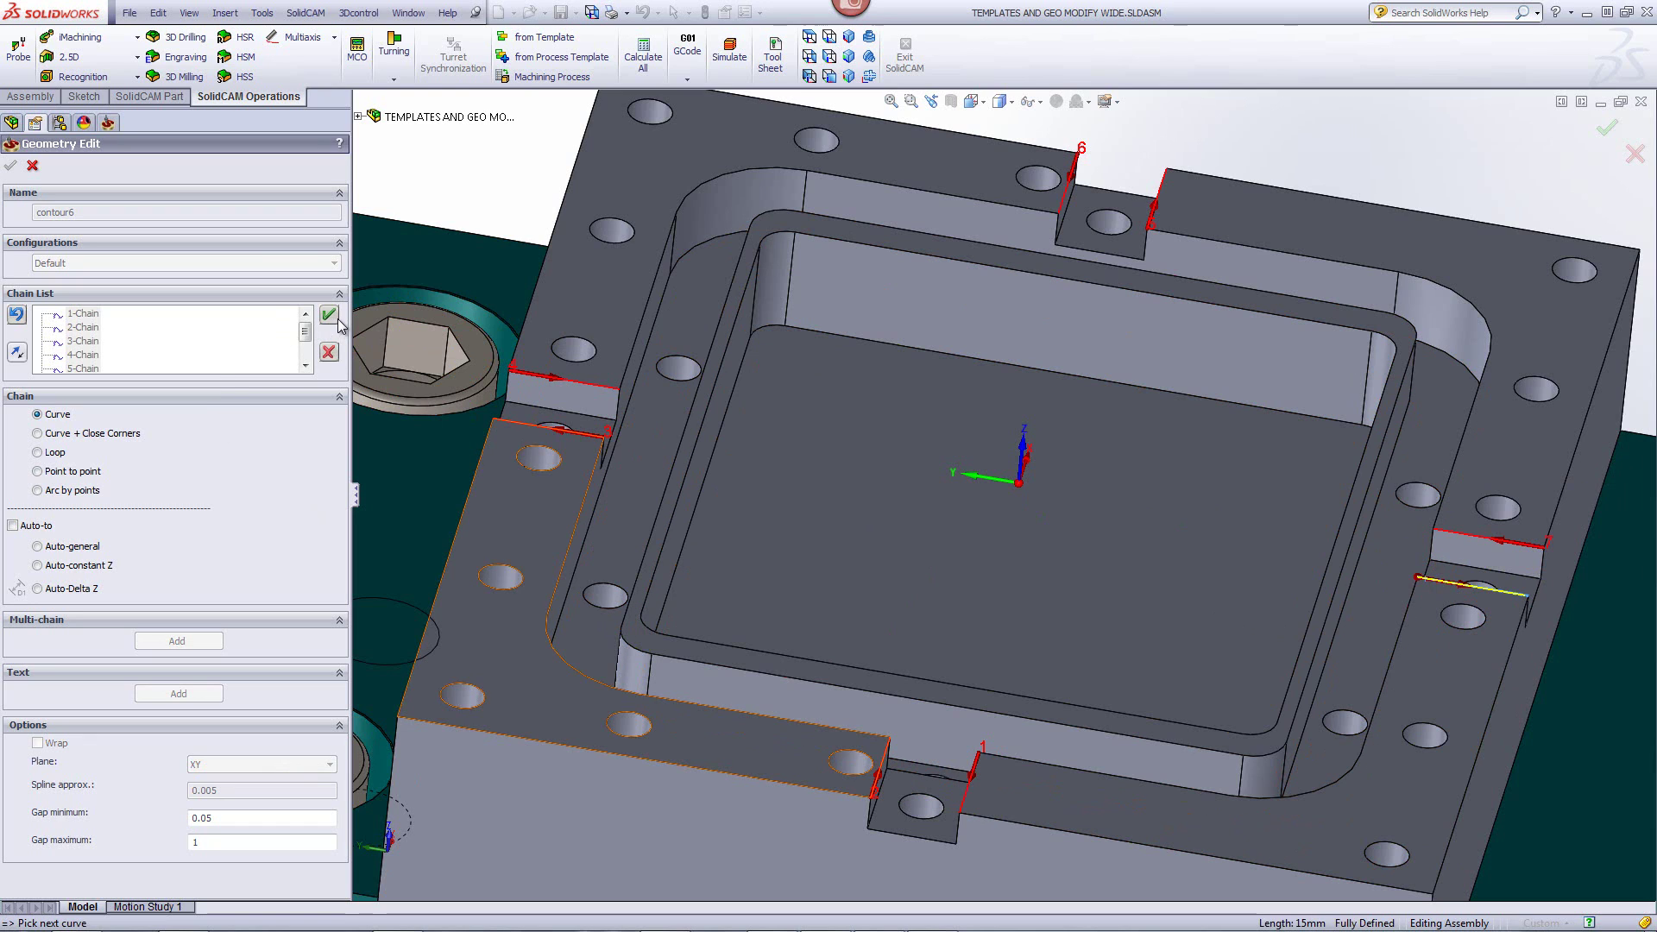
click(329, 316)
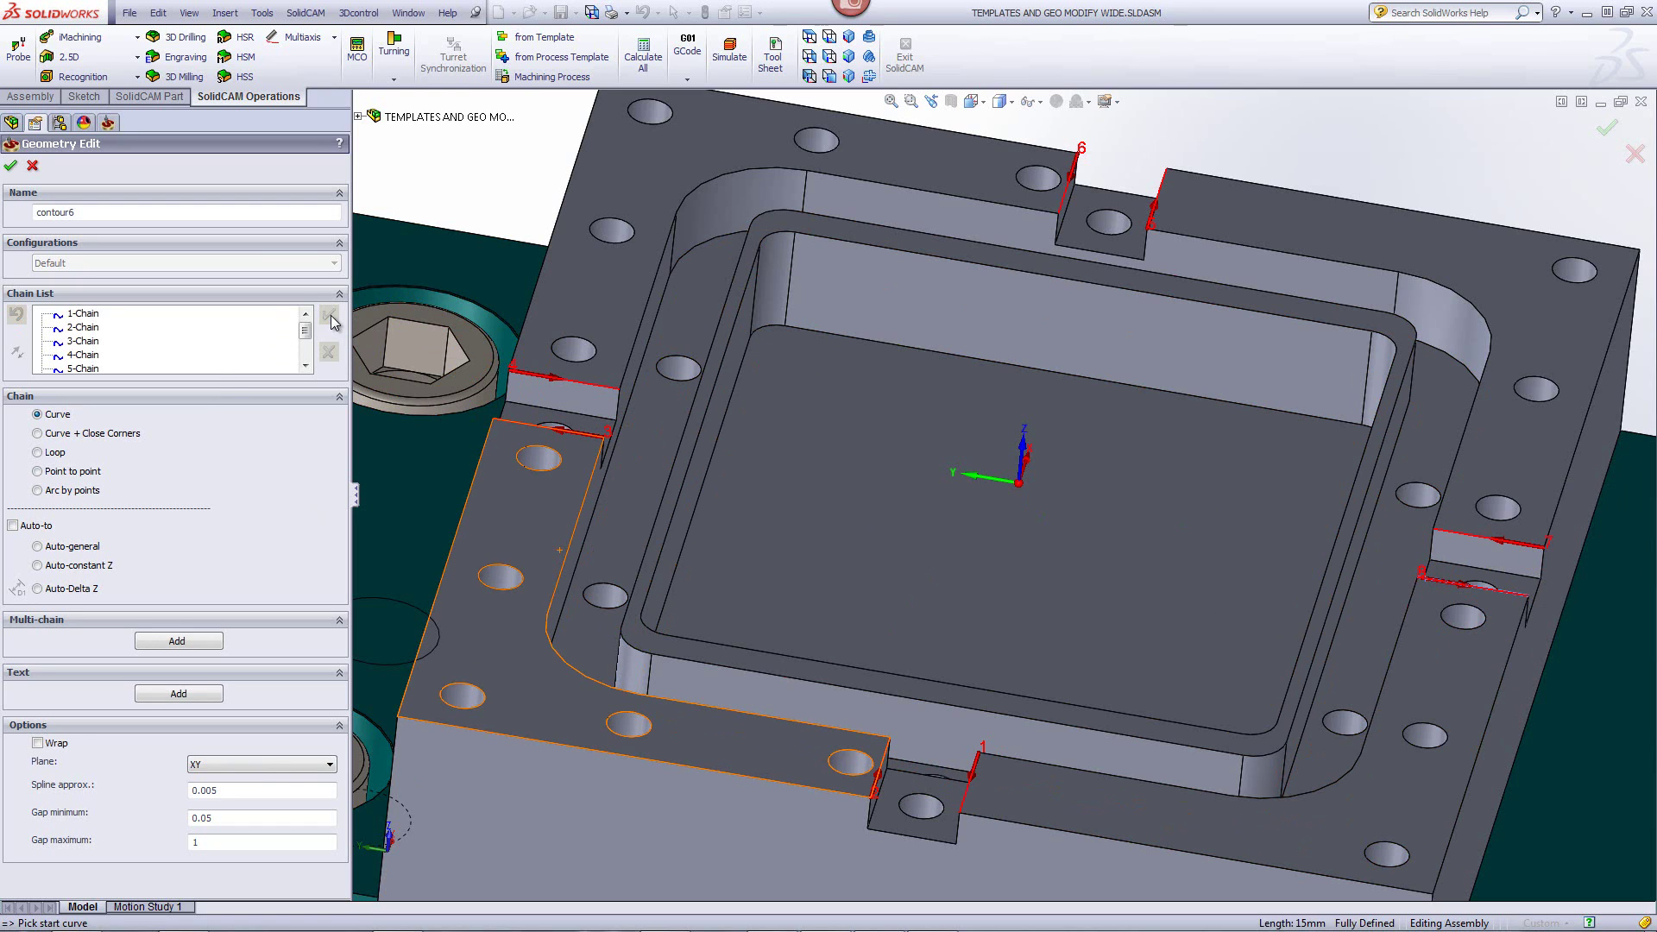
- Use contour6 with upper level 0 from the flange and lower level -5 from the slot floor
click(11, 168)
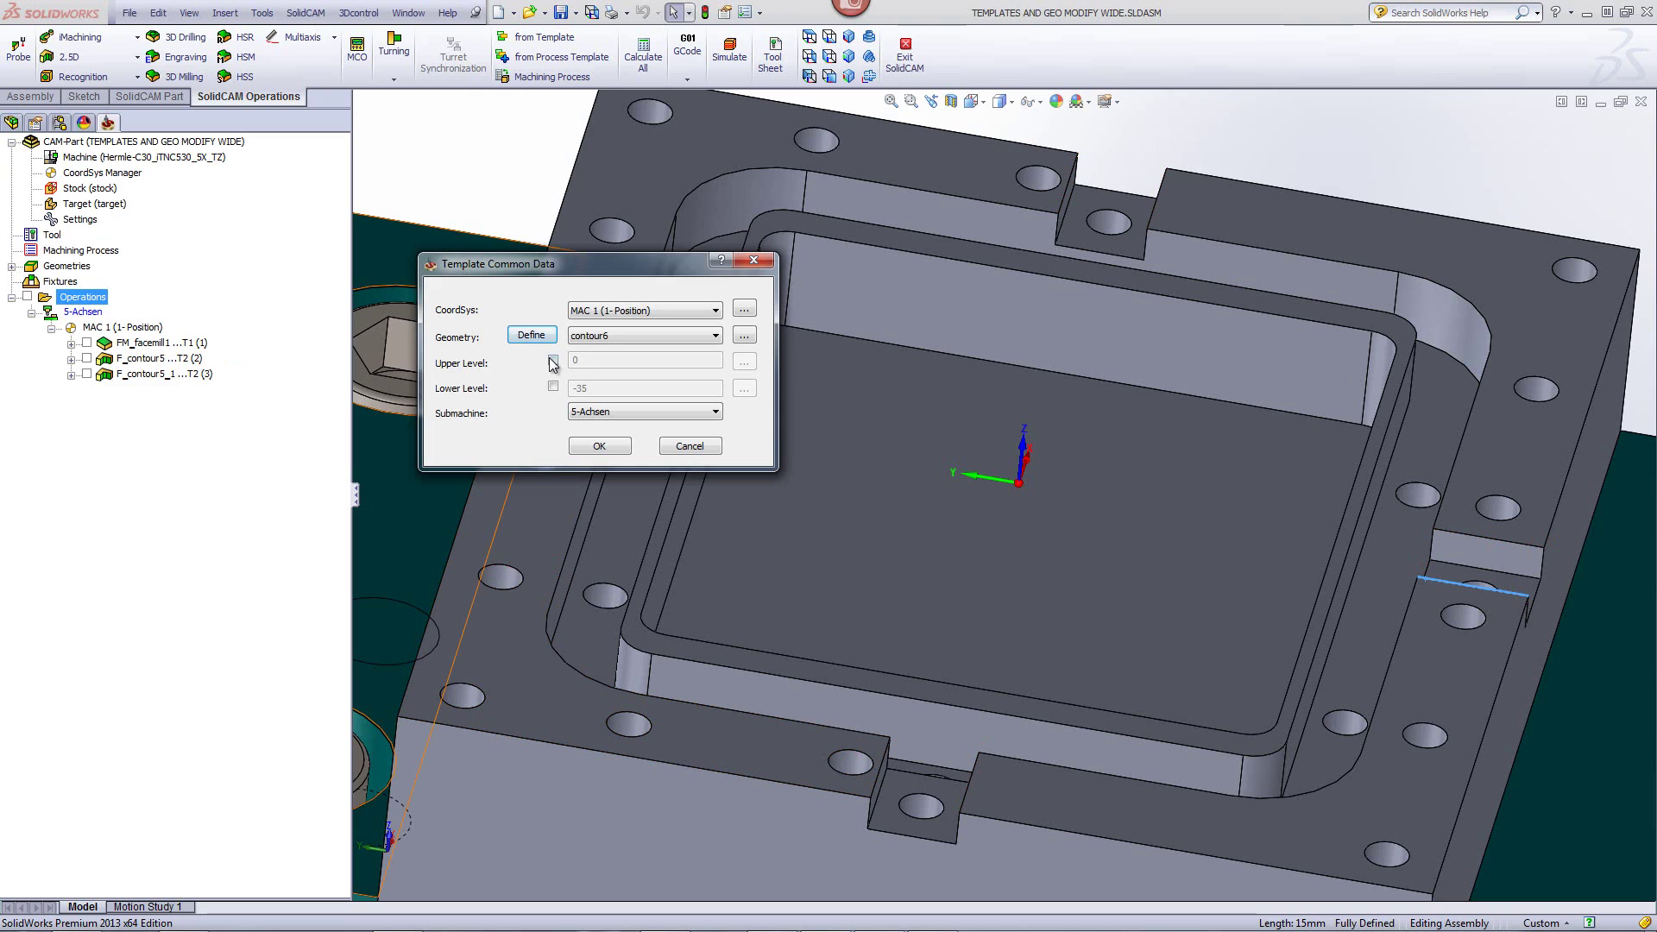
click(552, 361)
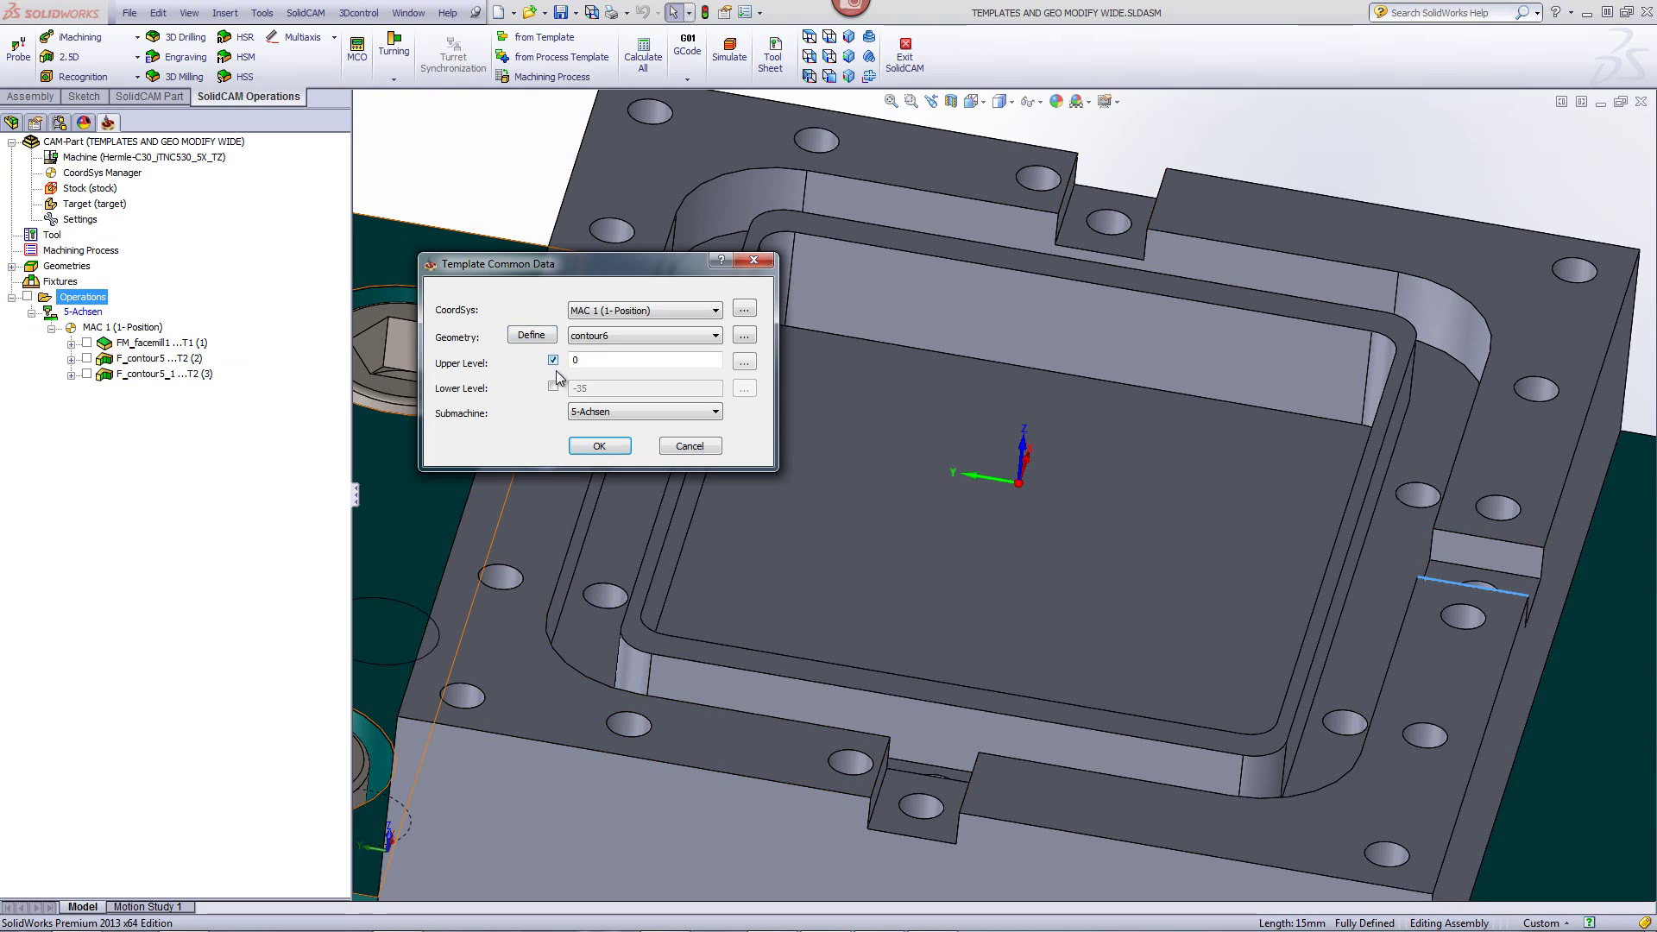
click(553, 387)
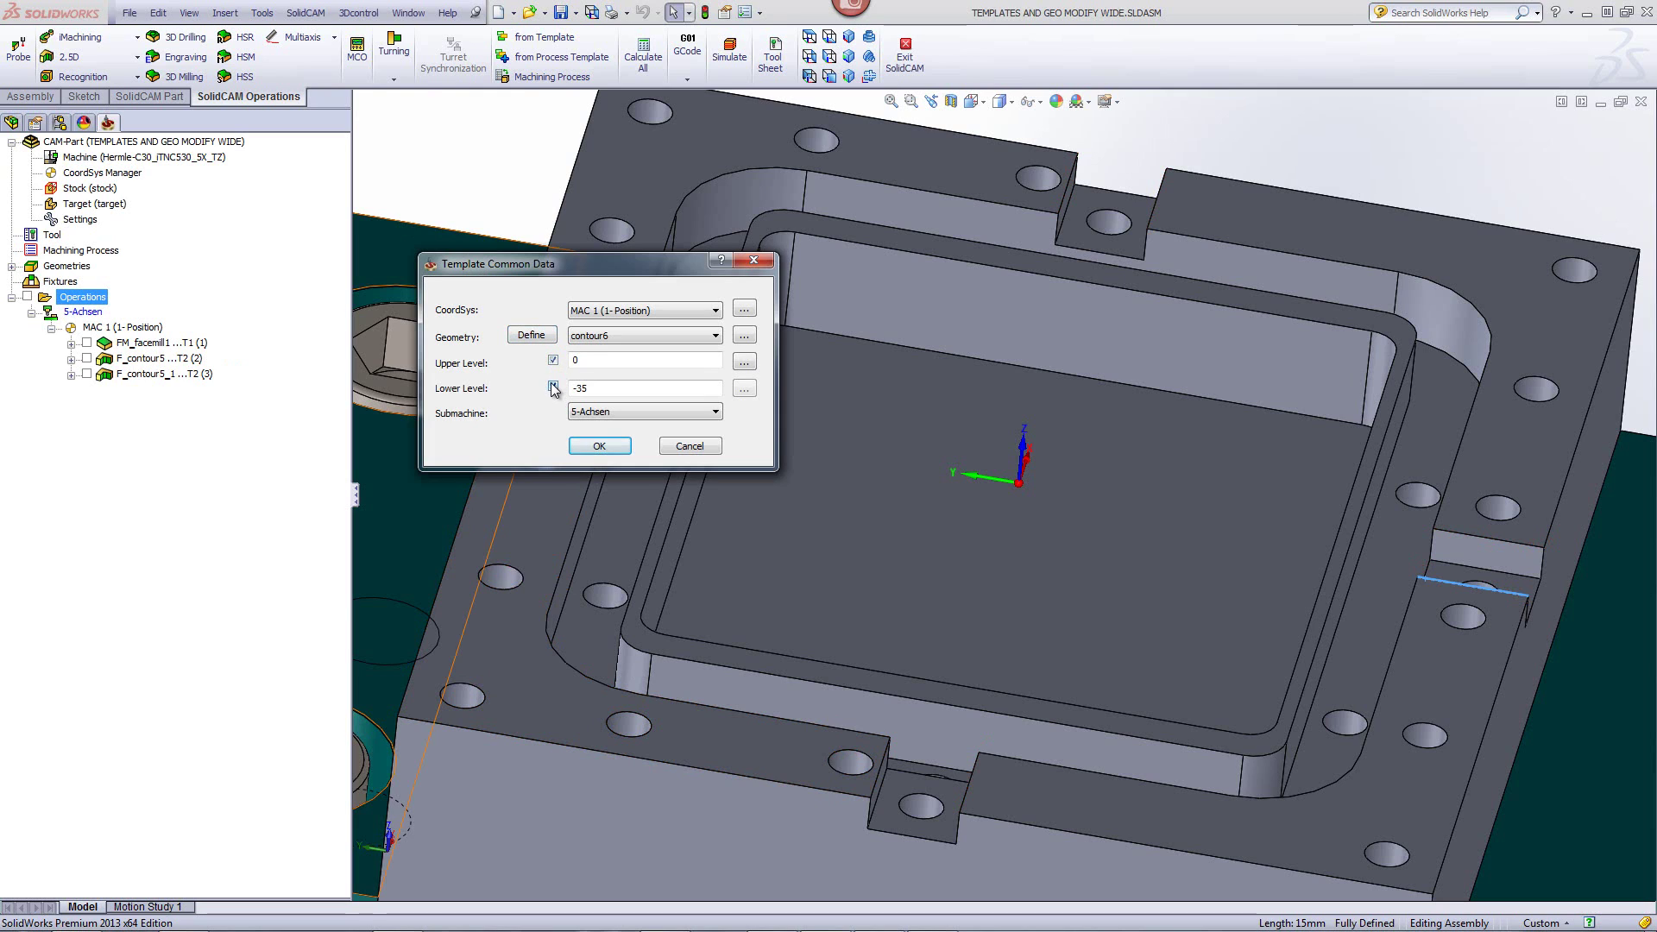
click(743, 362)
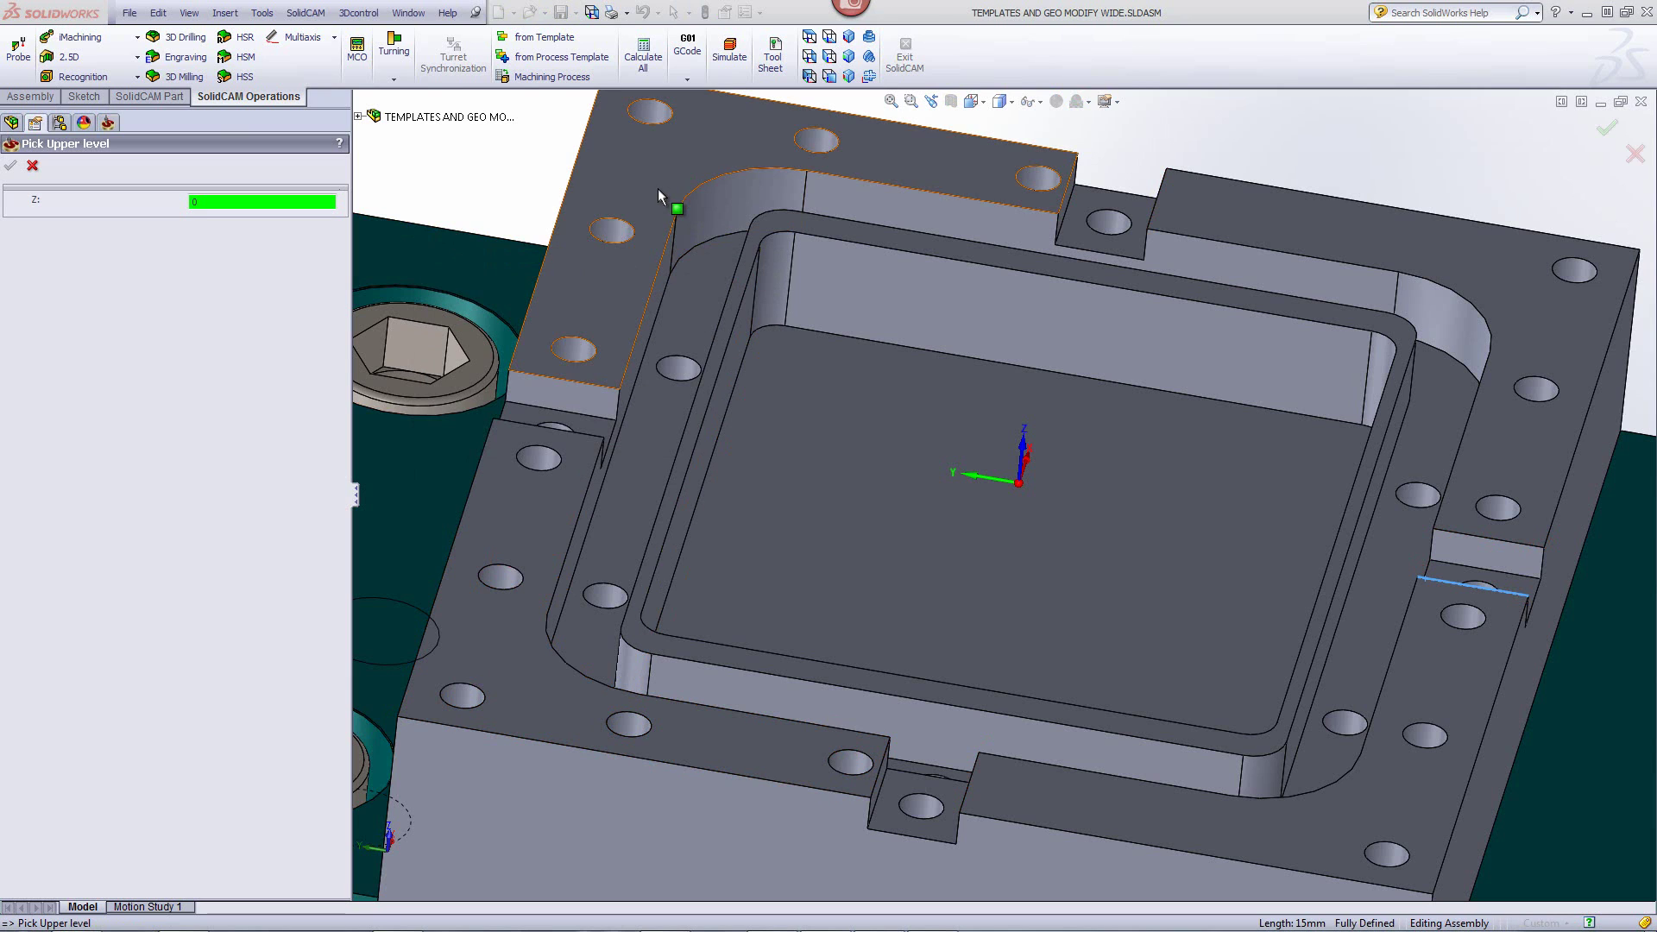
click(657, 188)
click(10, 165)
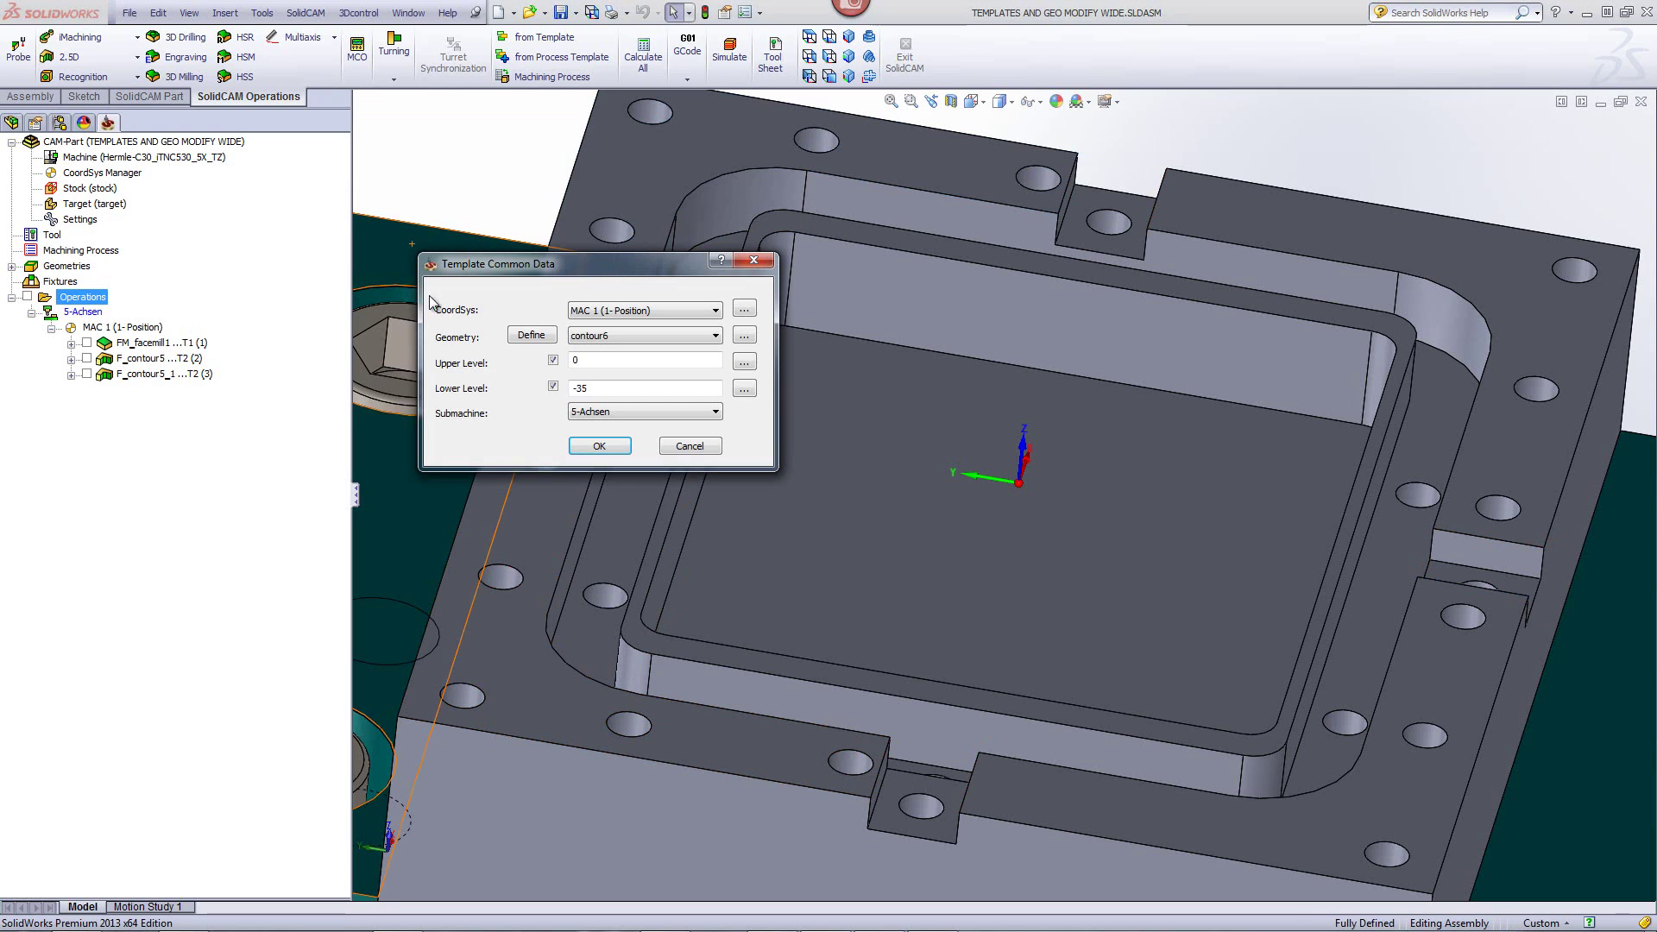
click(742, 388)
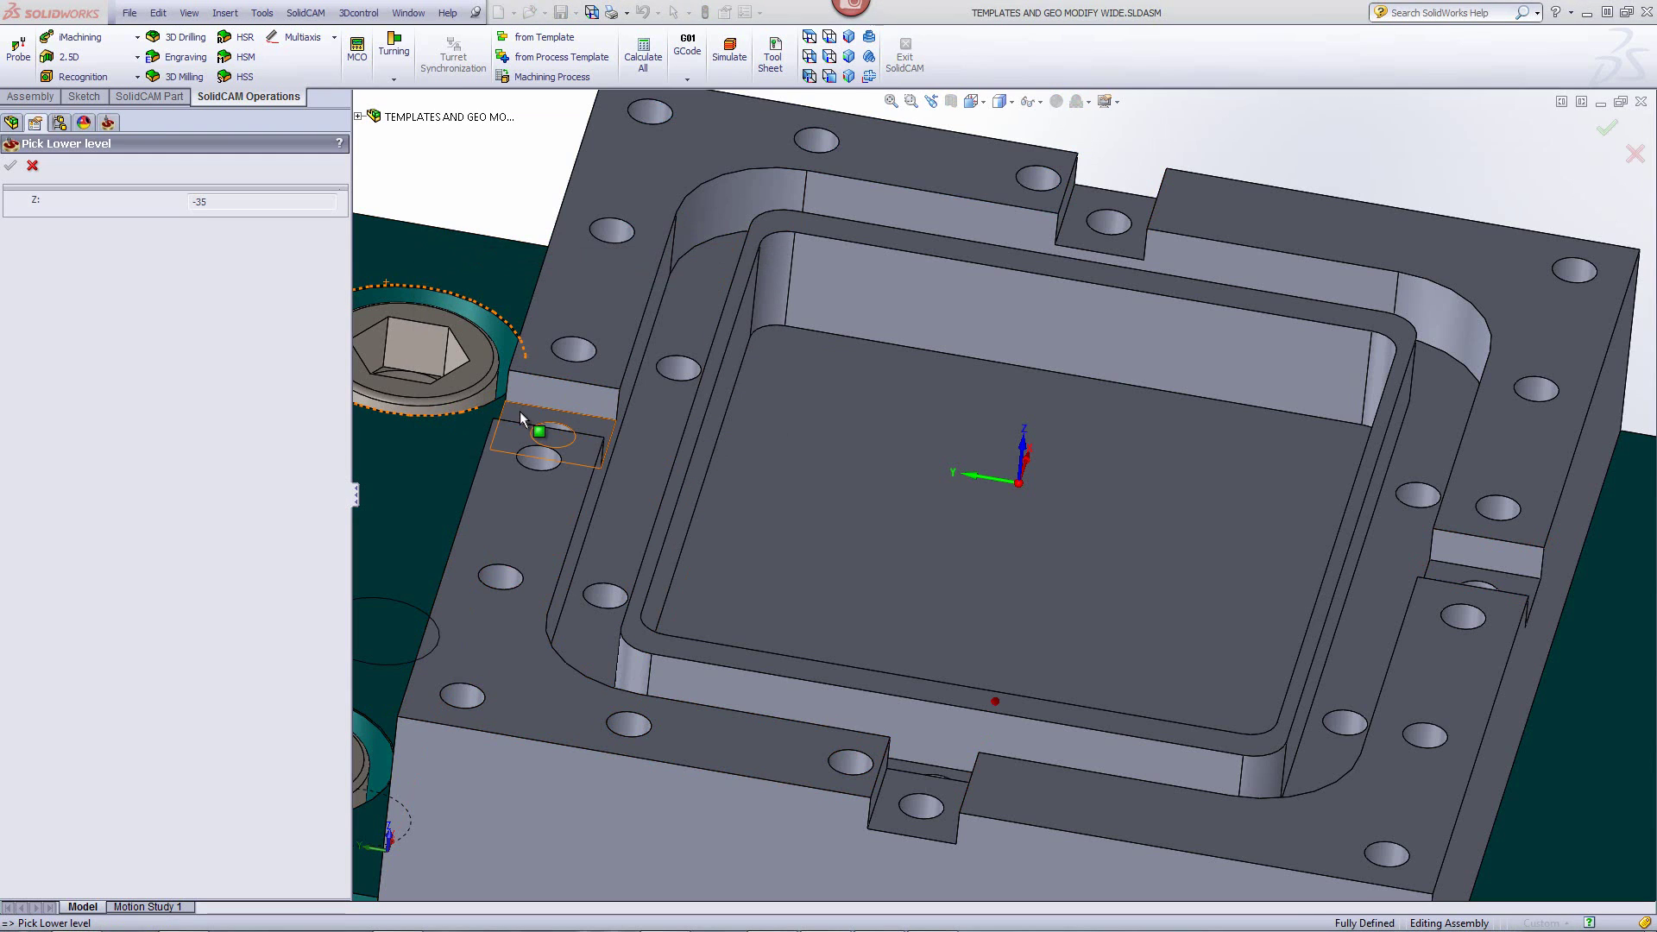
click(523, 420)
click(11, 164)
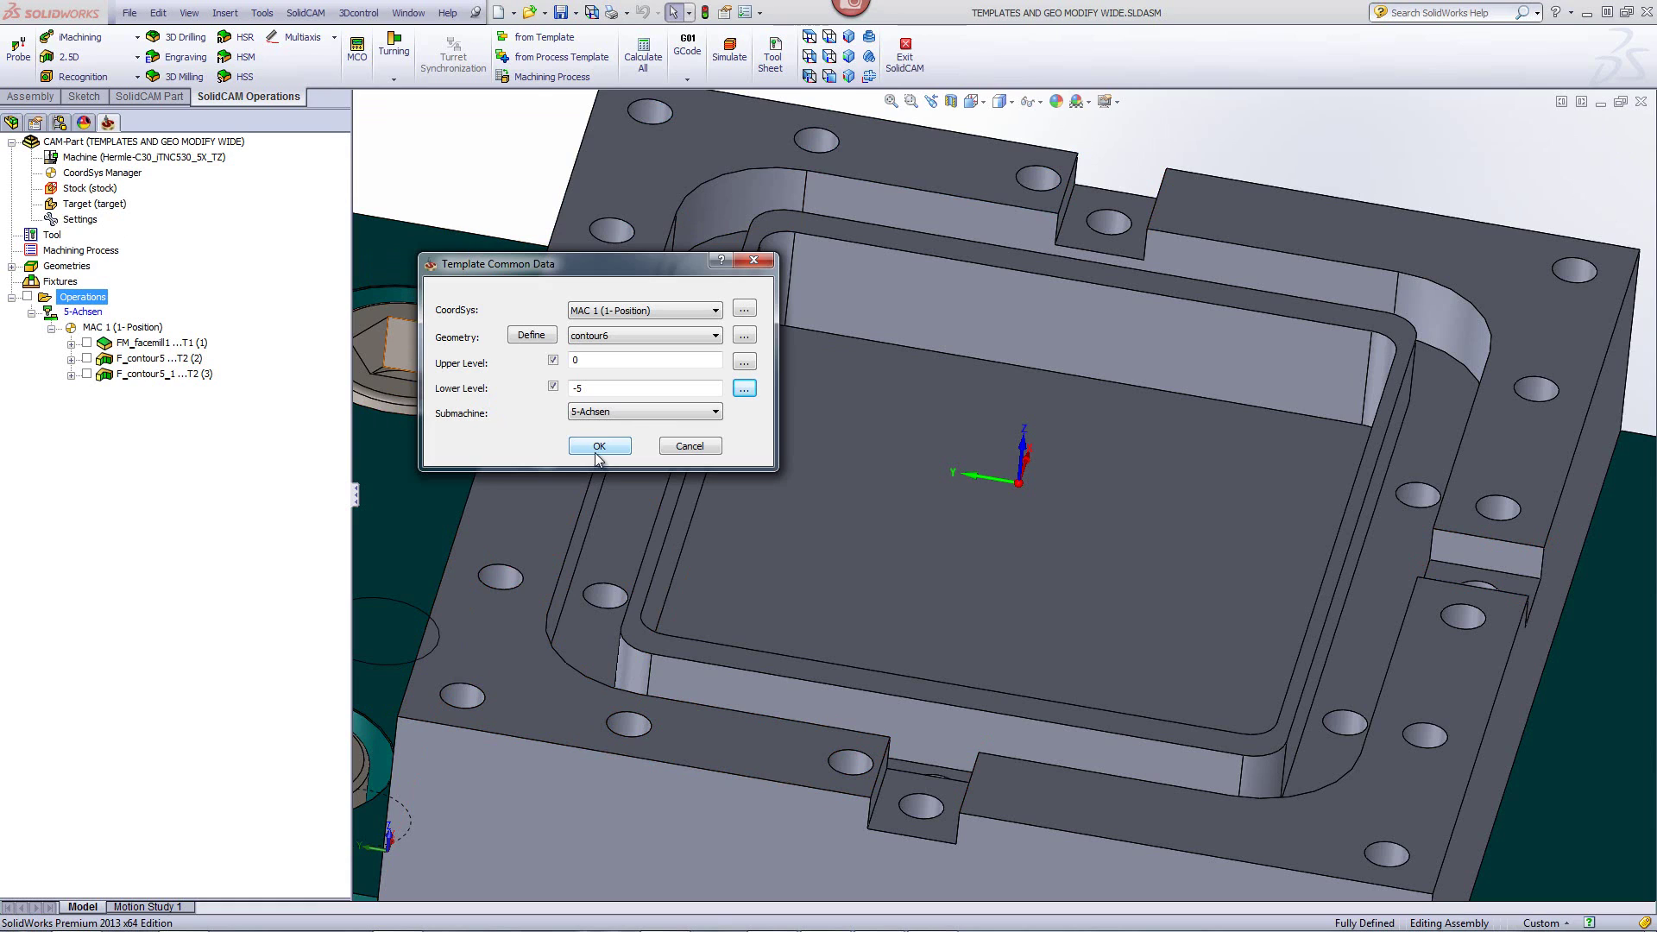
click(597, 447)
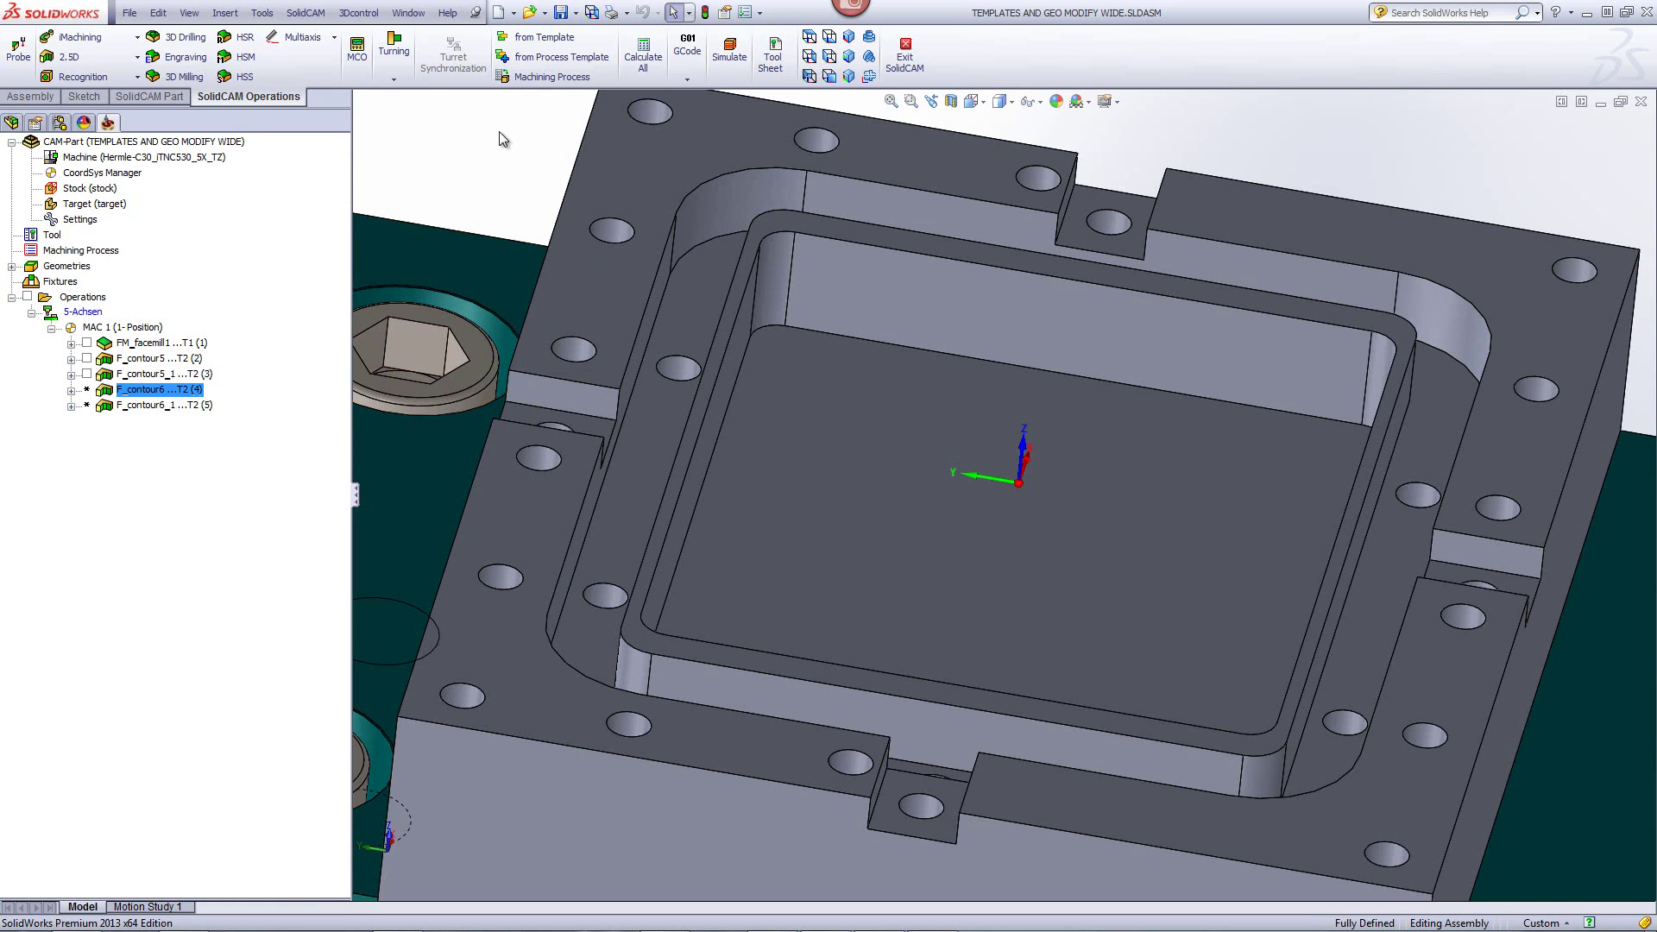
- Review F_contour6's tool and levels, keeping profile depth 5, and reach its chain geometry settings
scroll(505, 193, down, 2)
scroll(508, 200, down, 1)
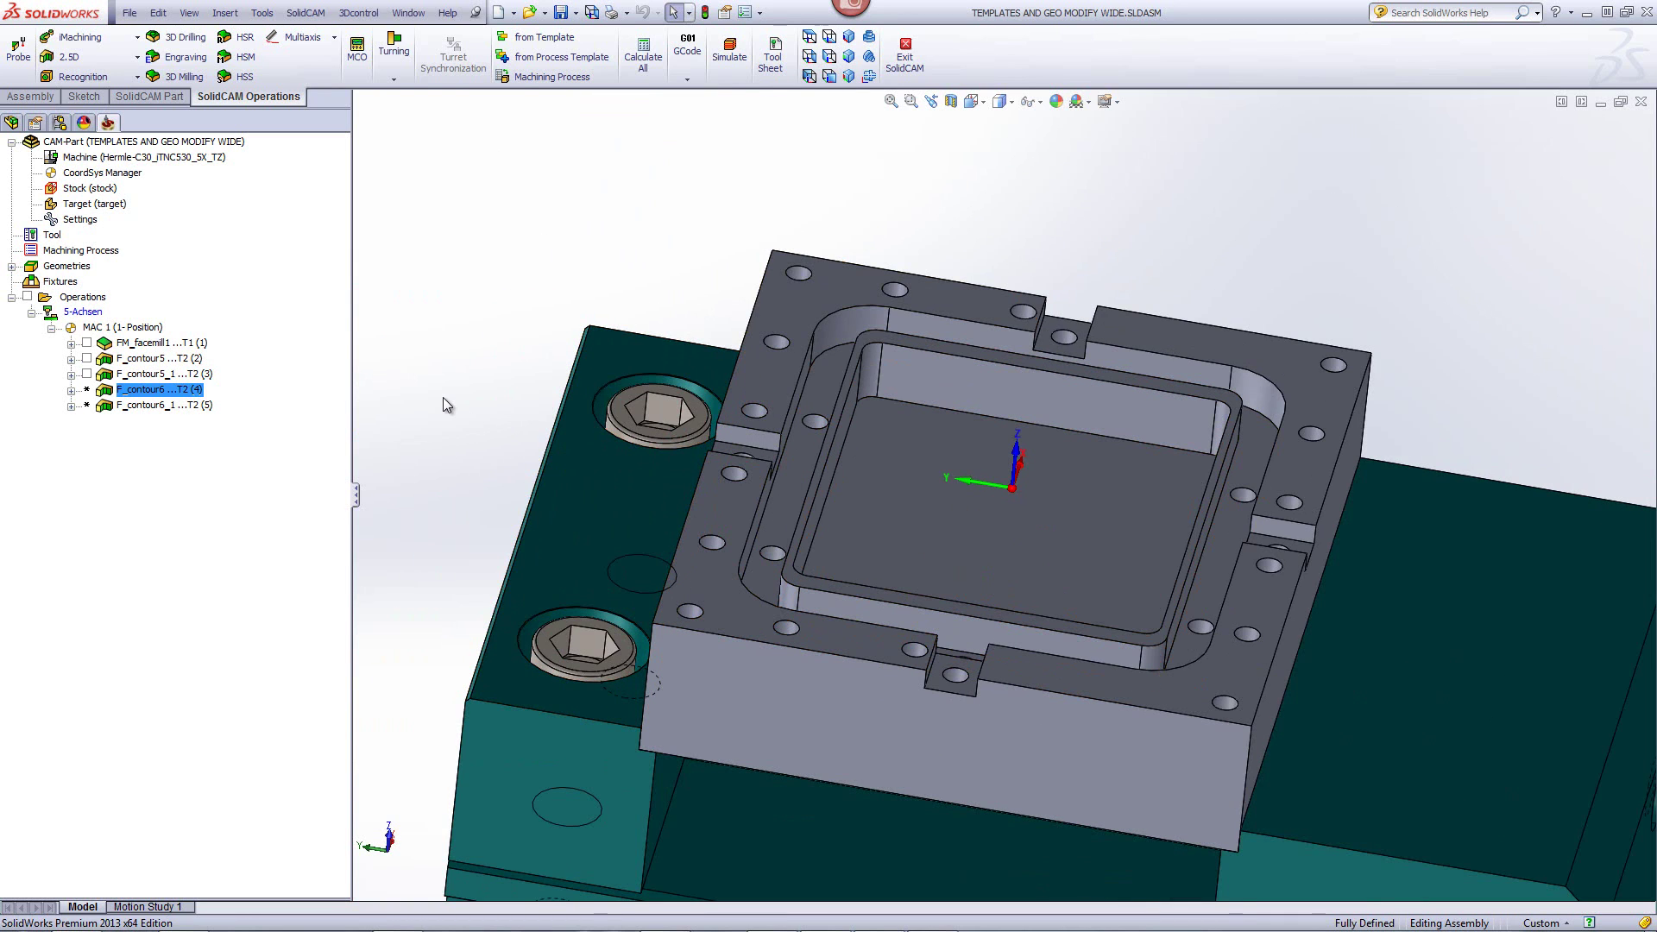
double_click(163, 392)
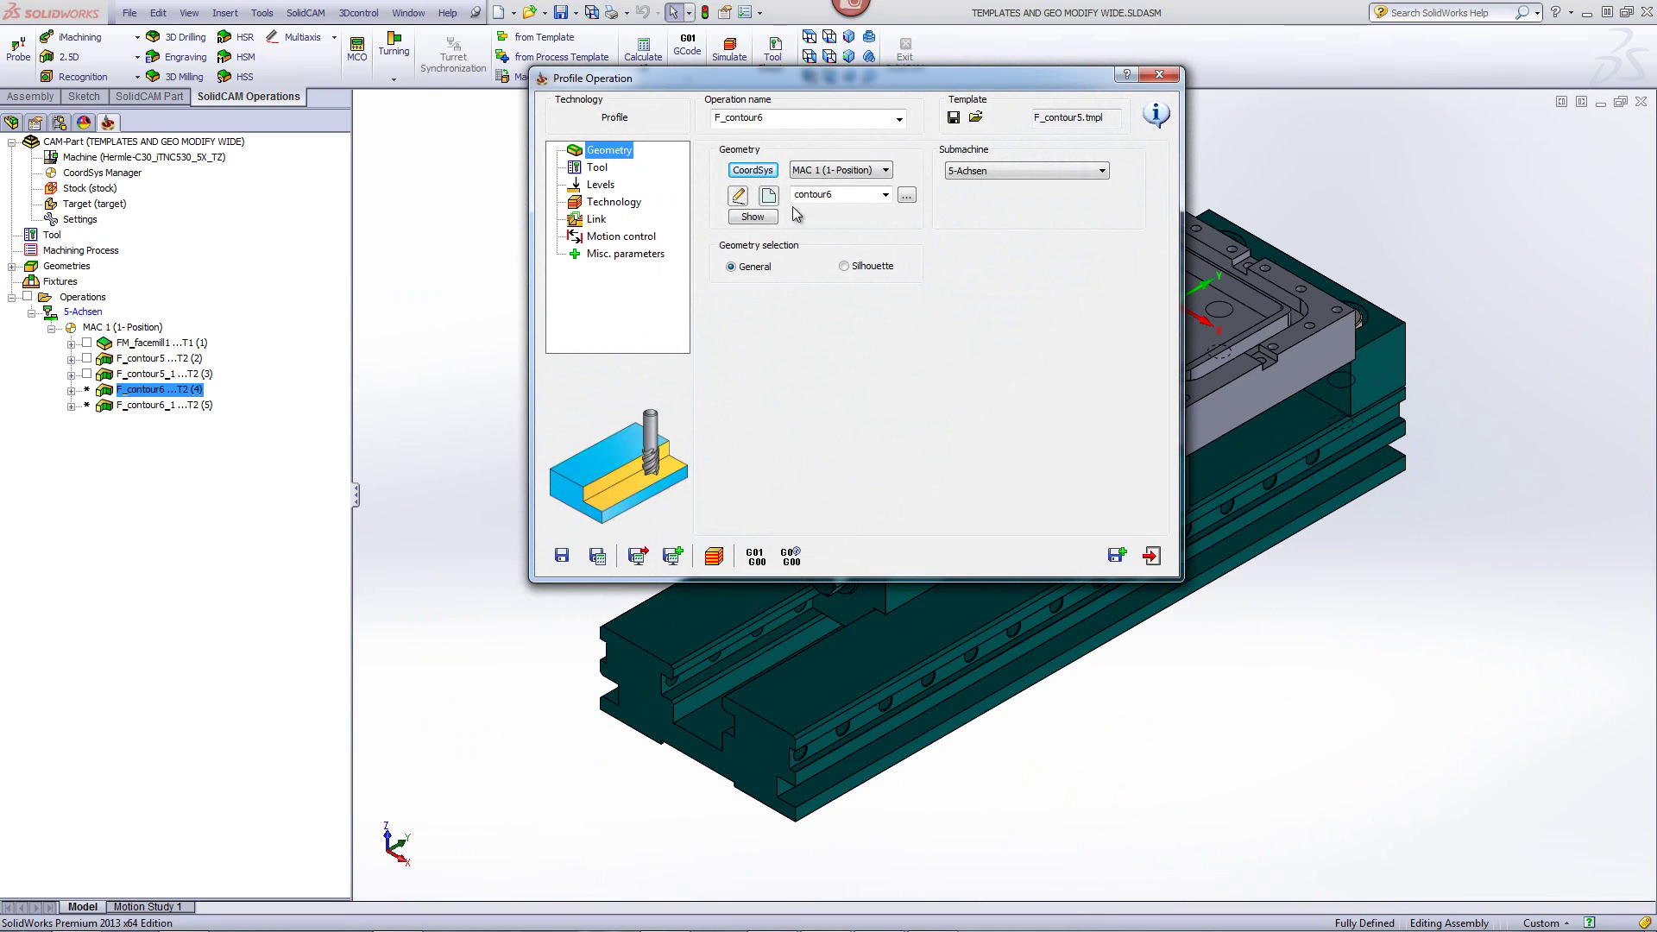
click(598, 173)
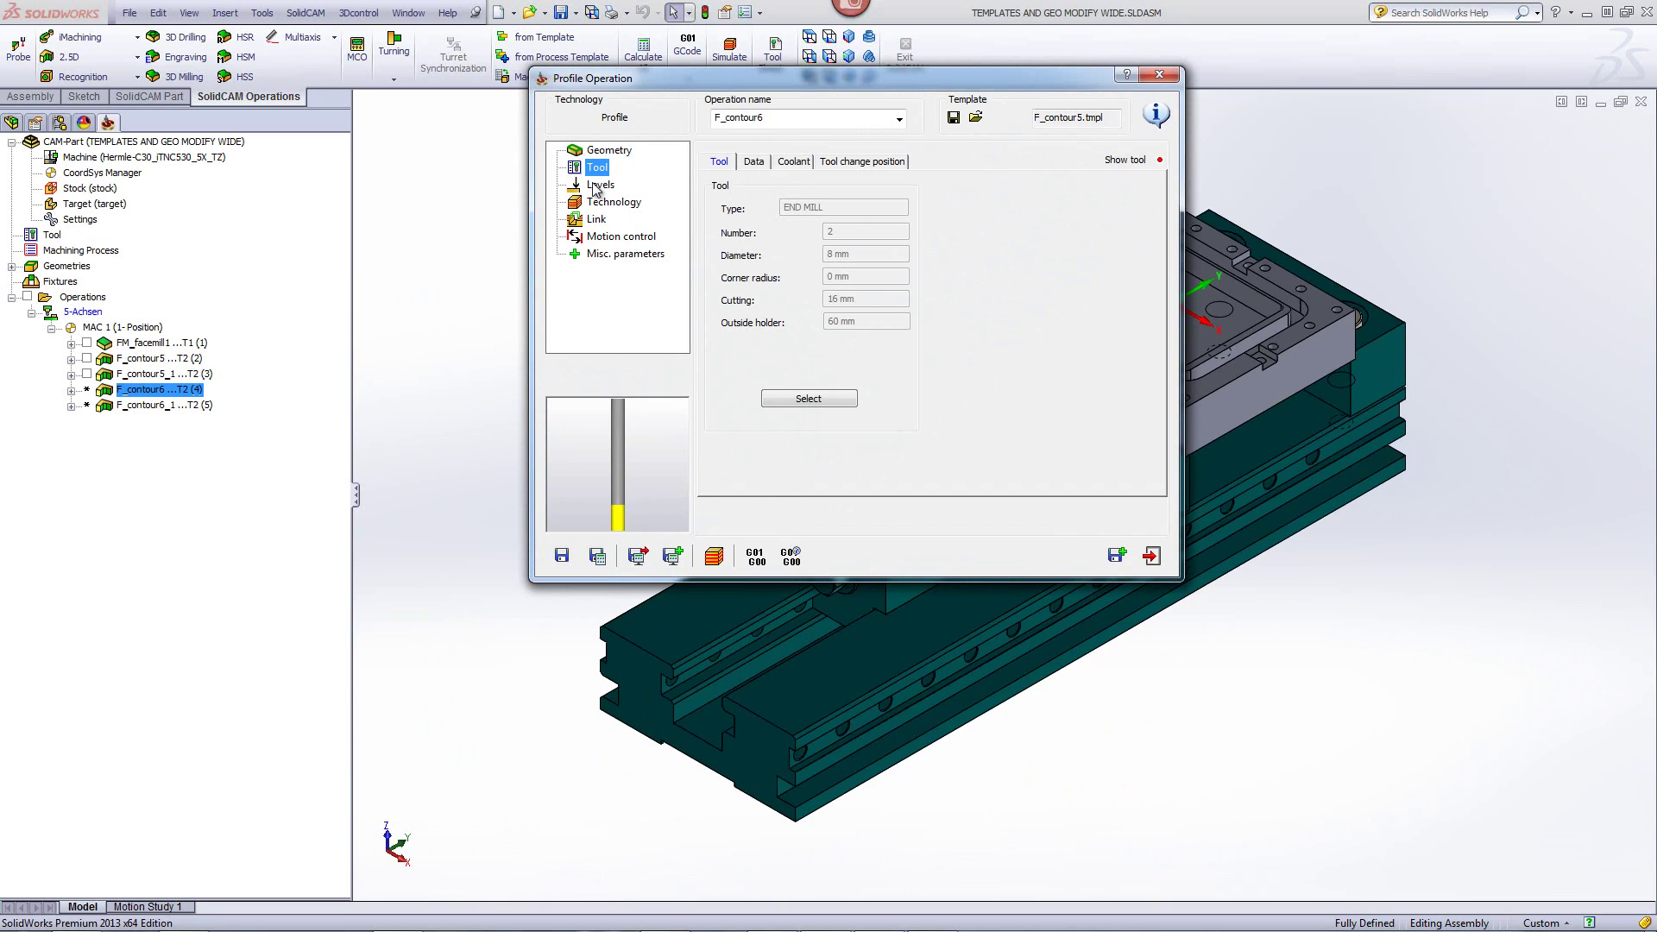
click(596, 186)
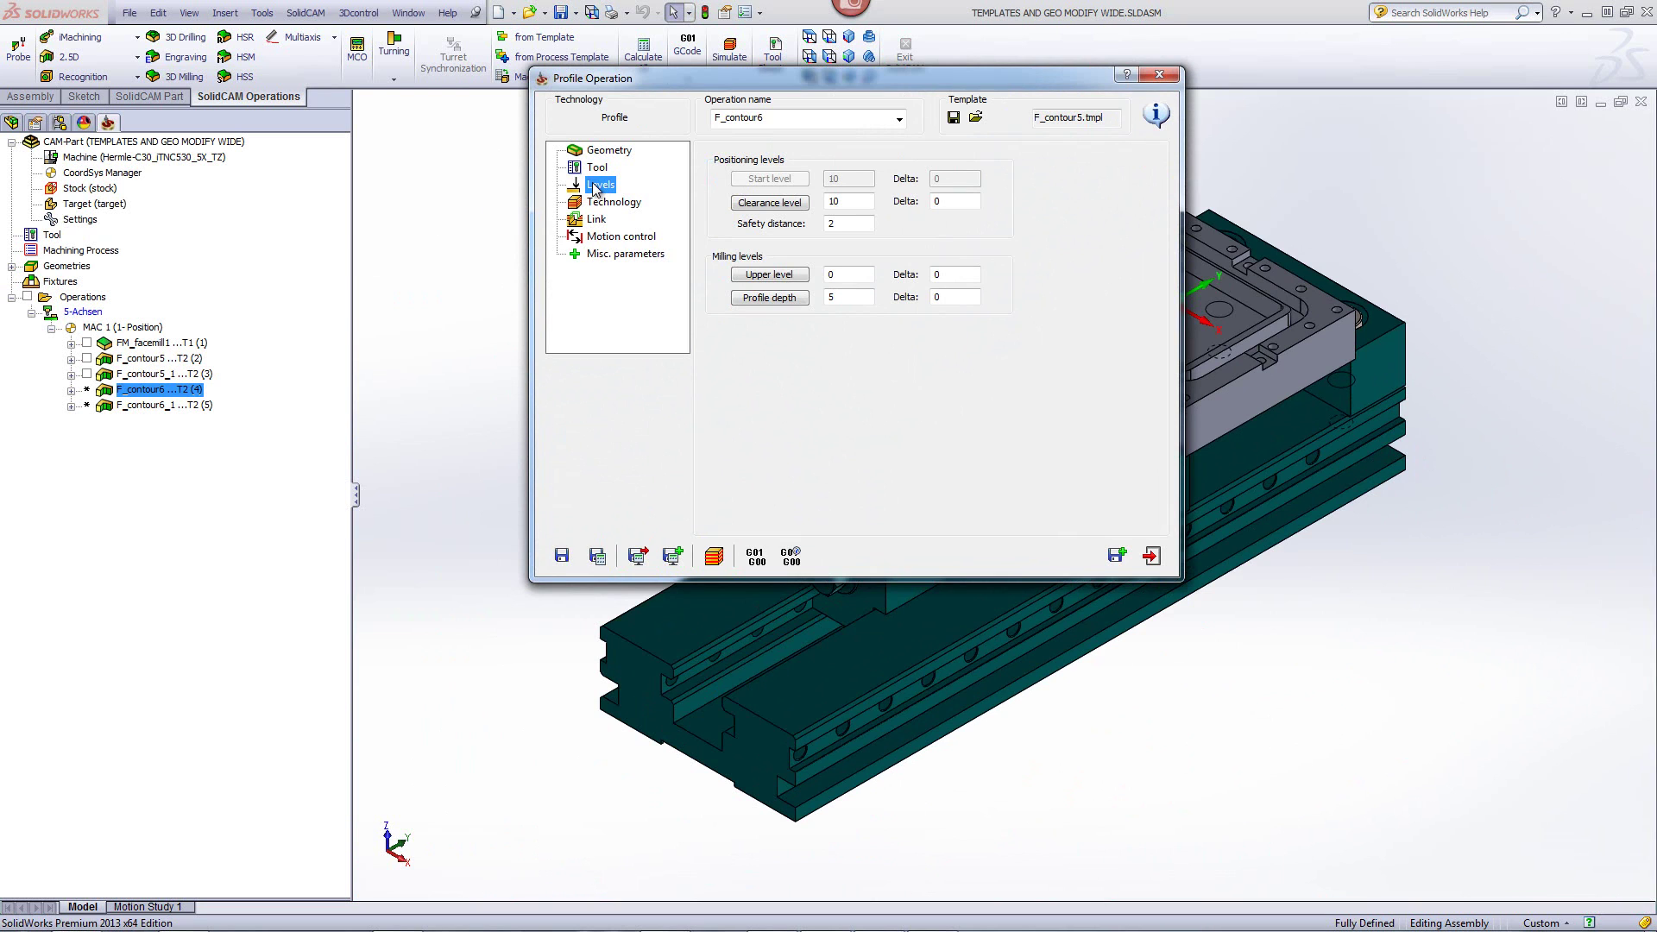
click(747, 299)
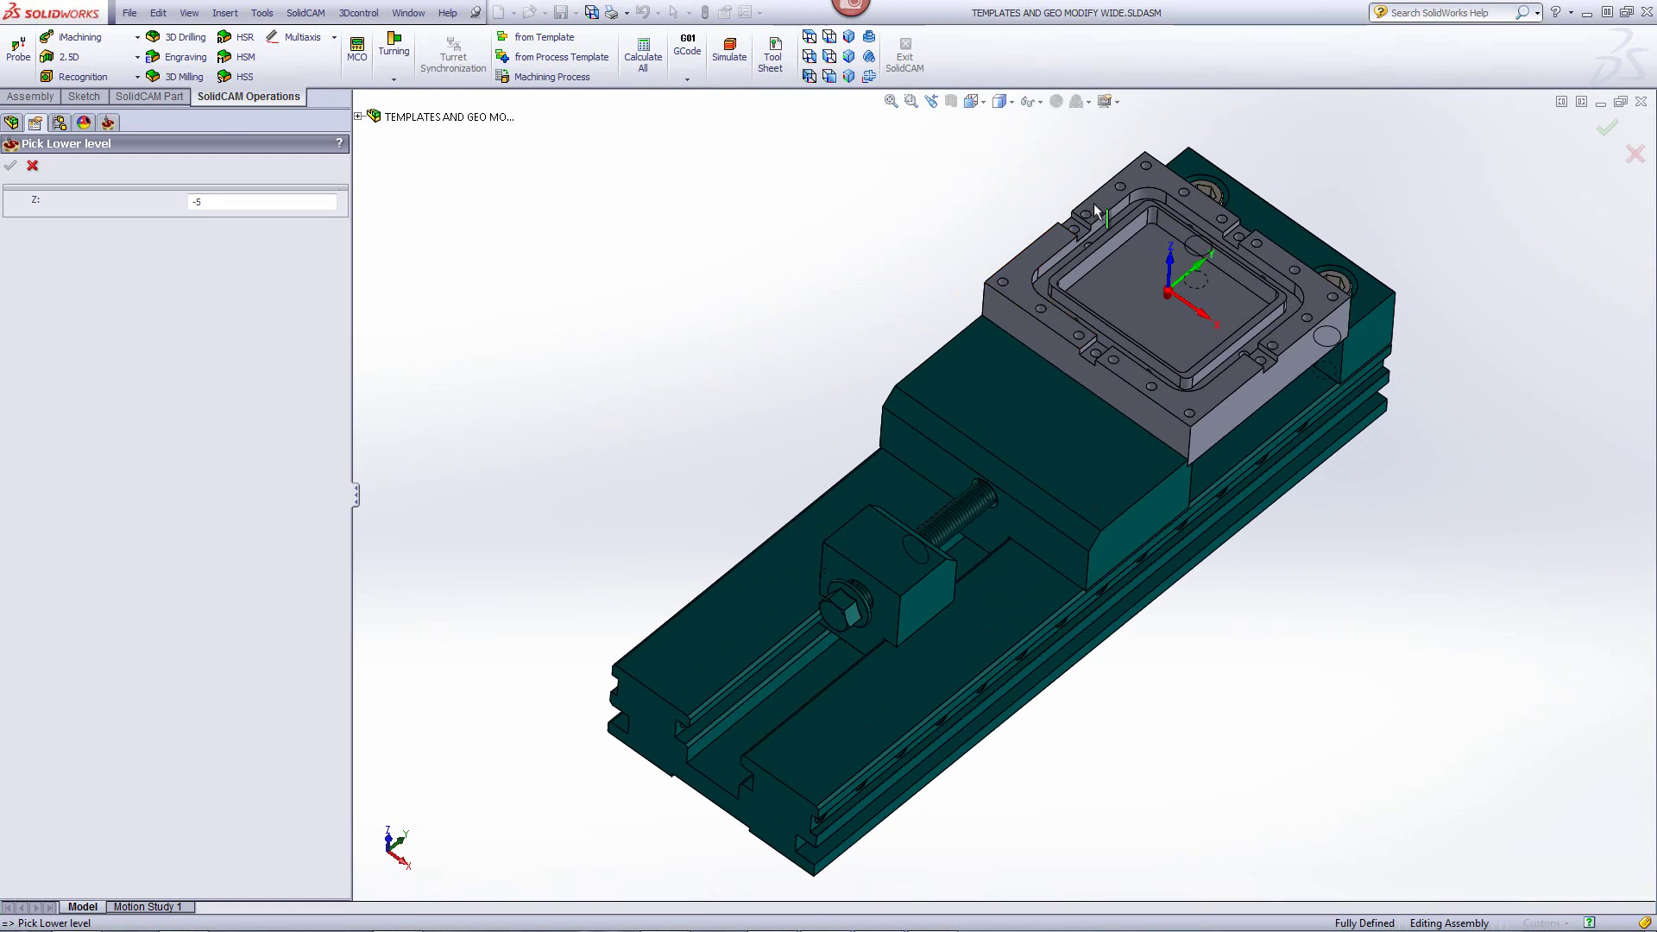
scroll(1101, 208, down, 3)
scroll(1066, 330, down, 3)
click(1026, 378)
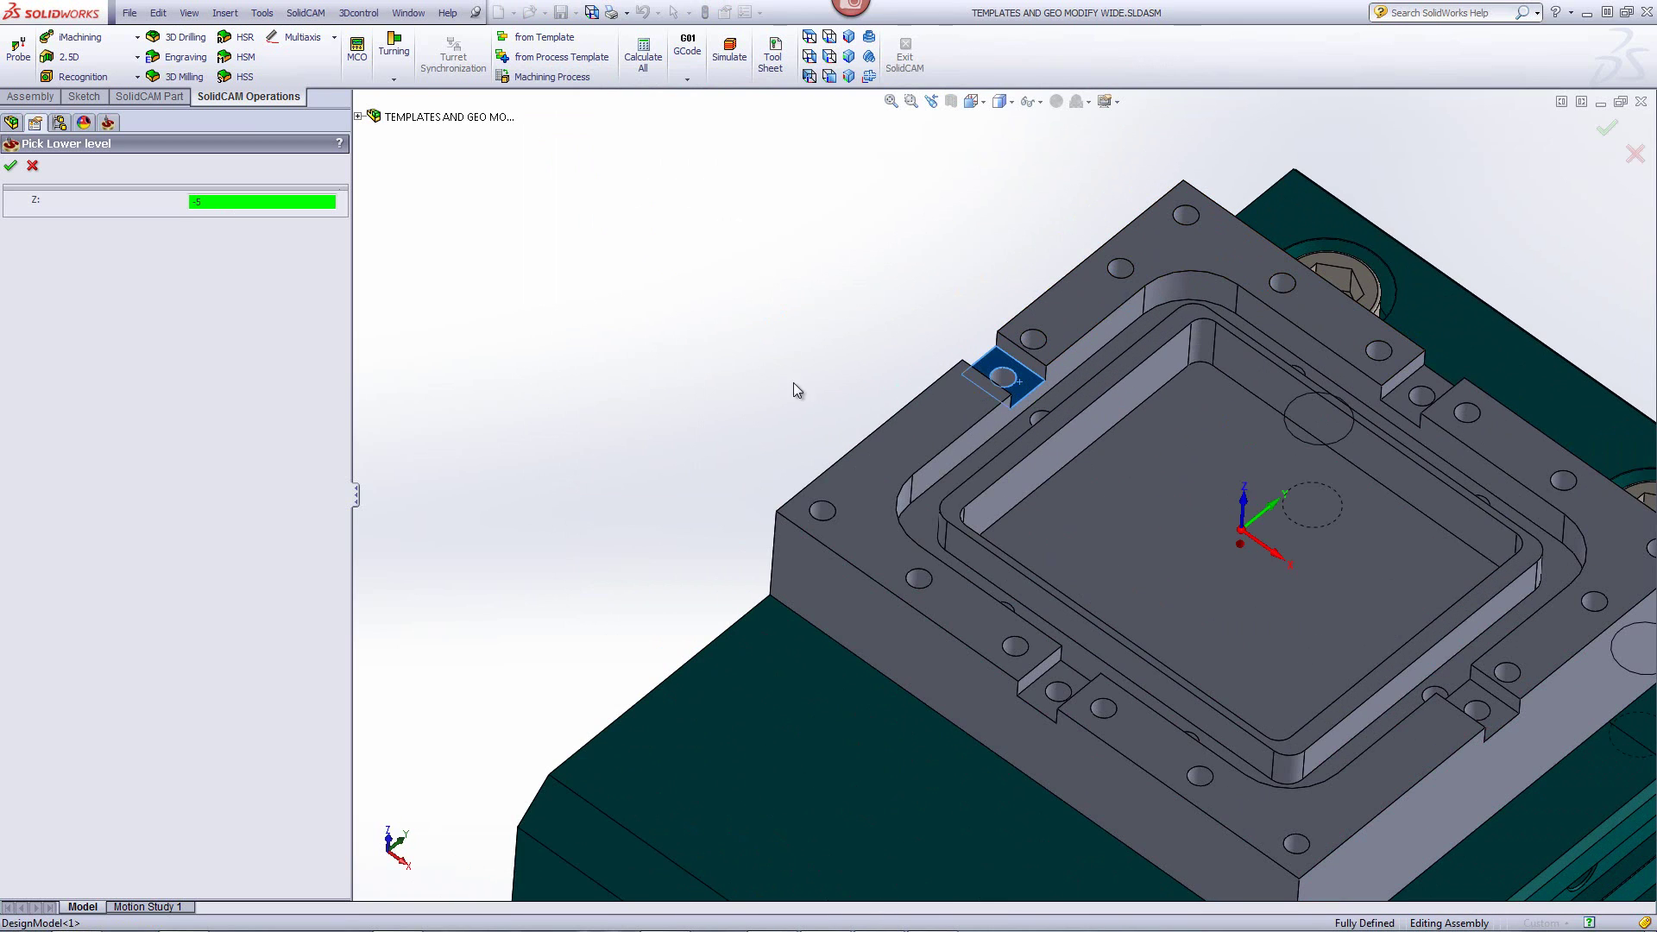
click(34, 166)
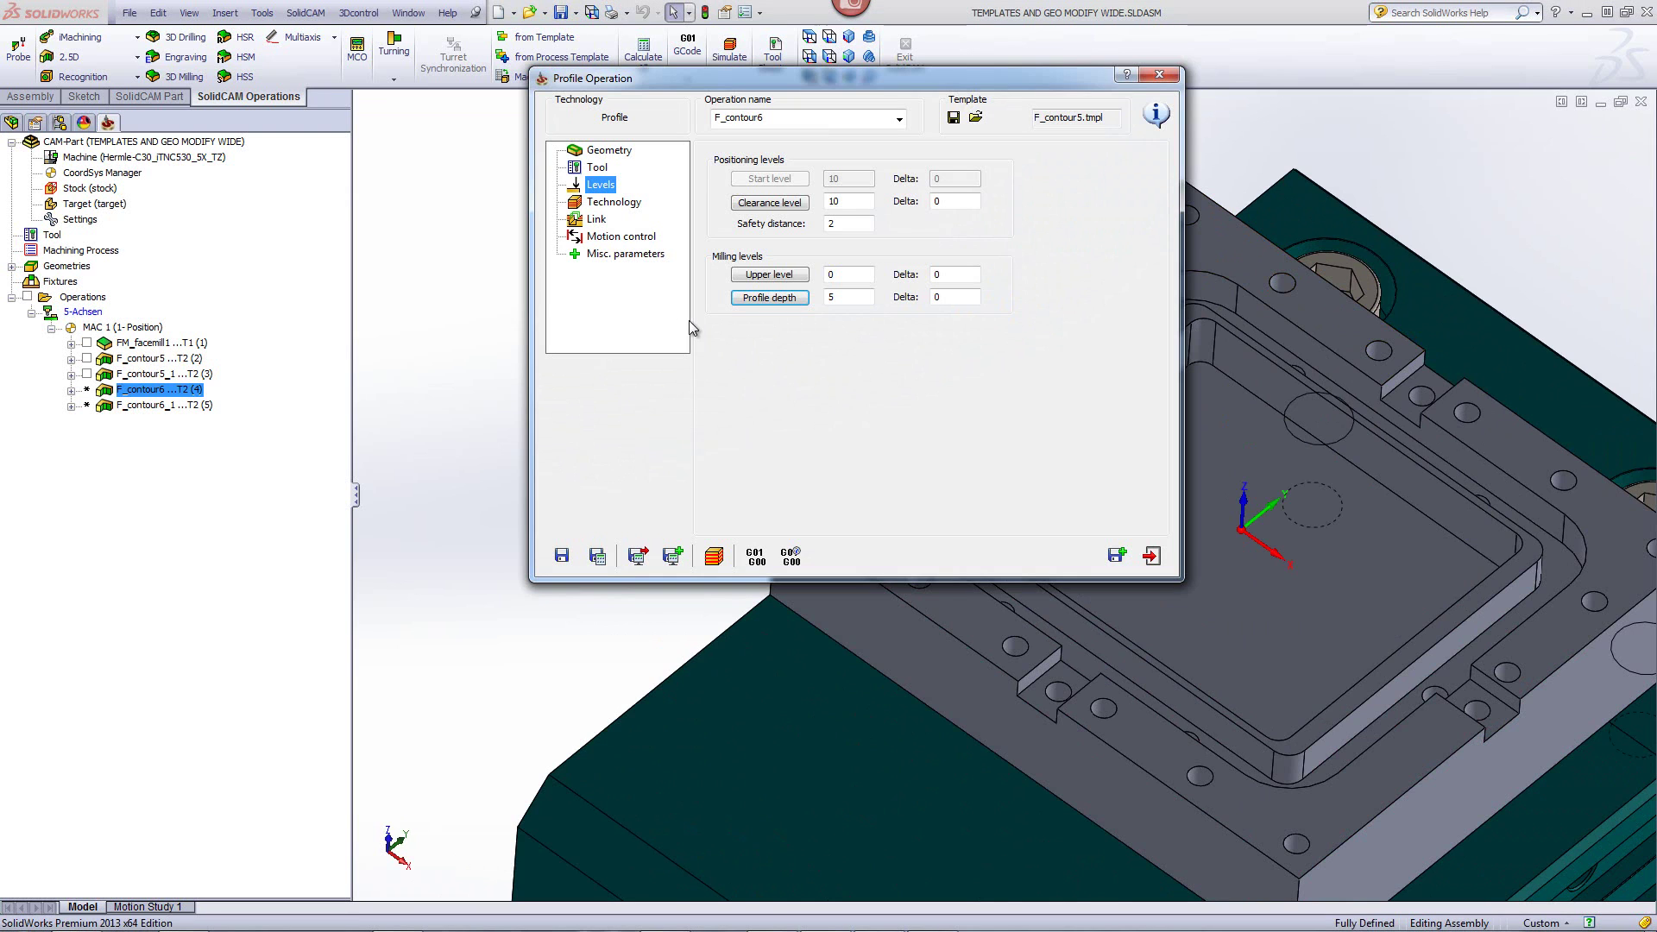
click(617, 204)
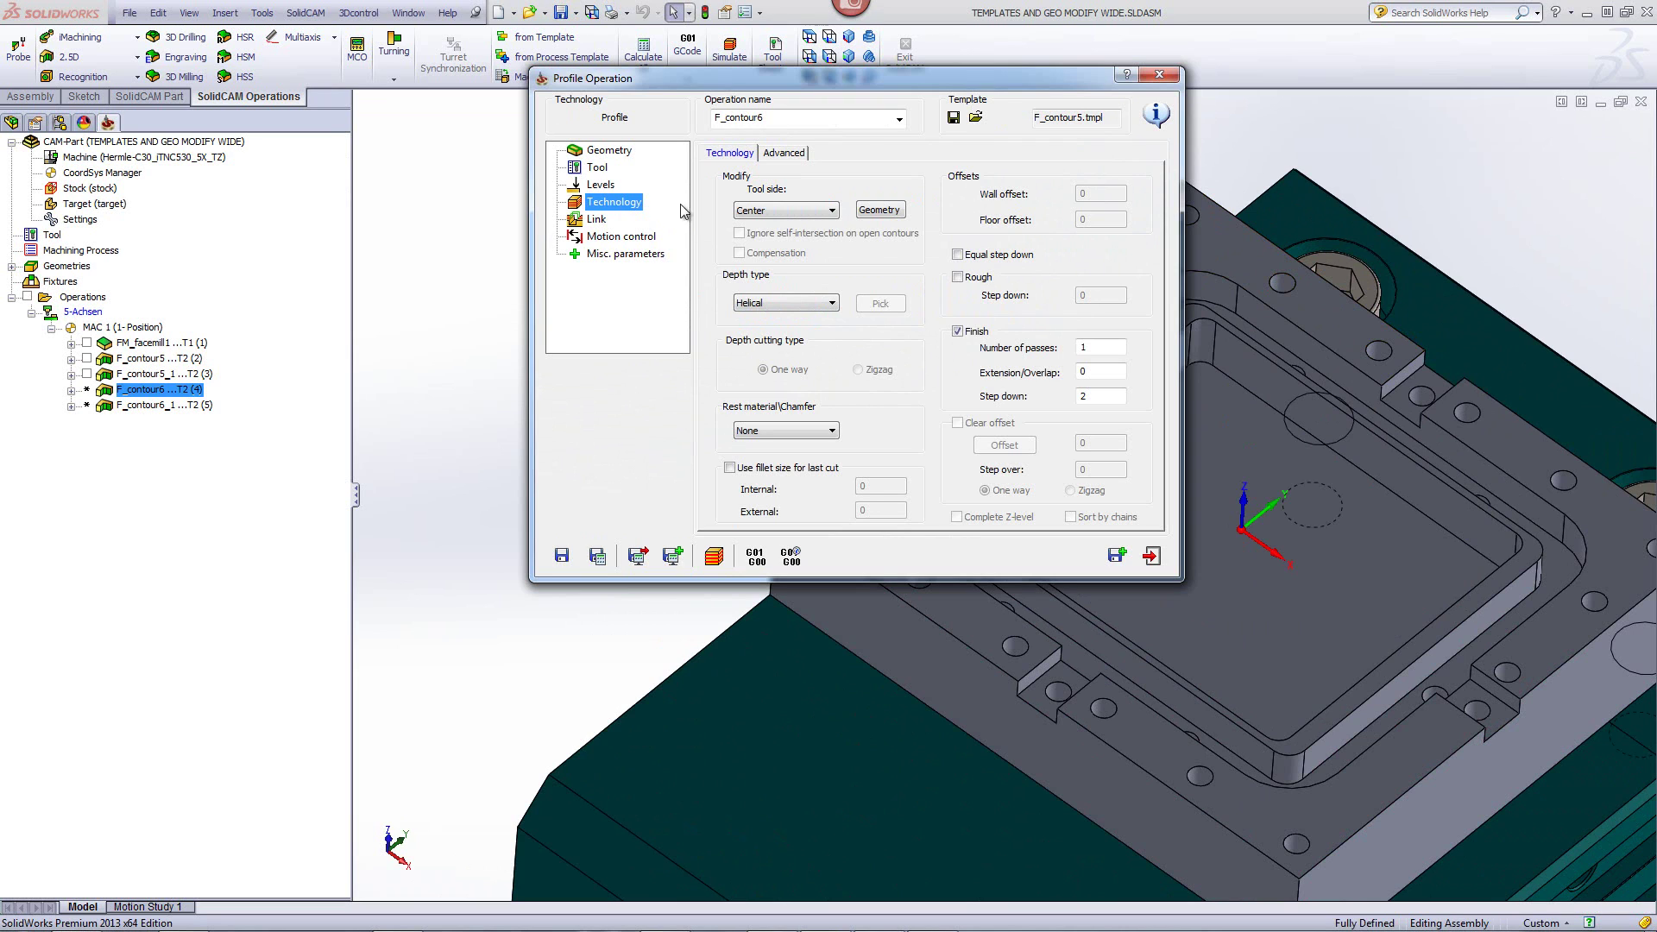
click(880, 210)
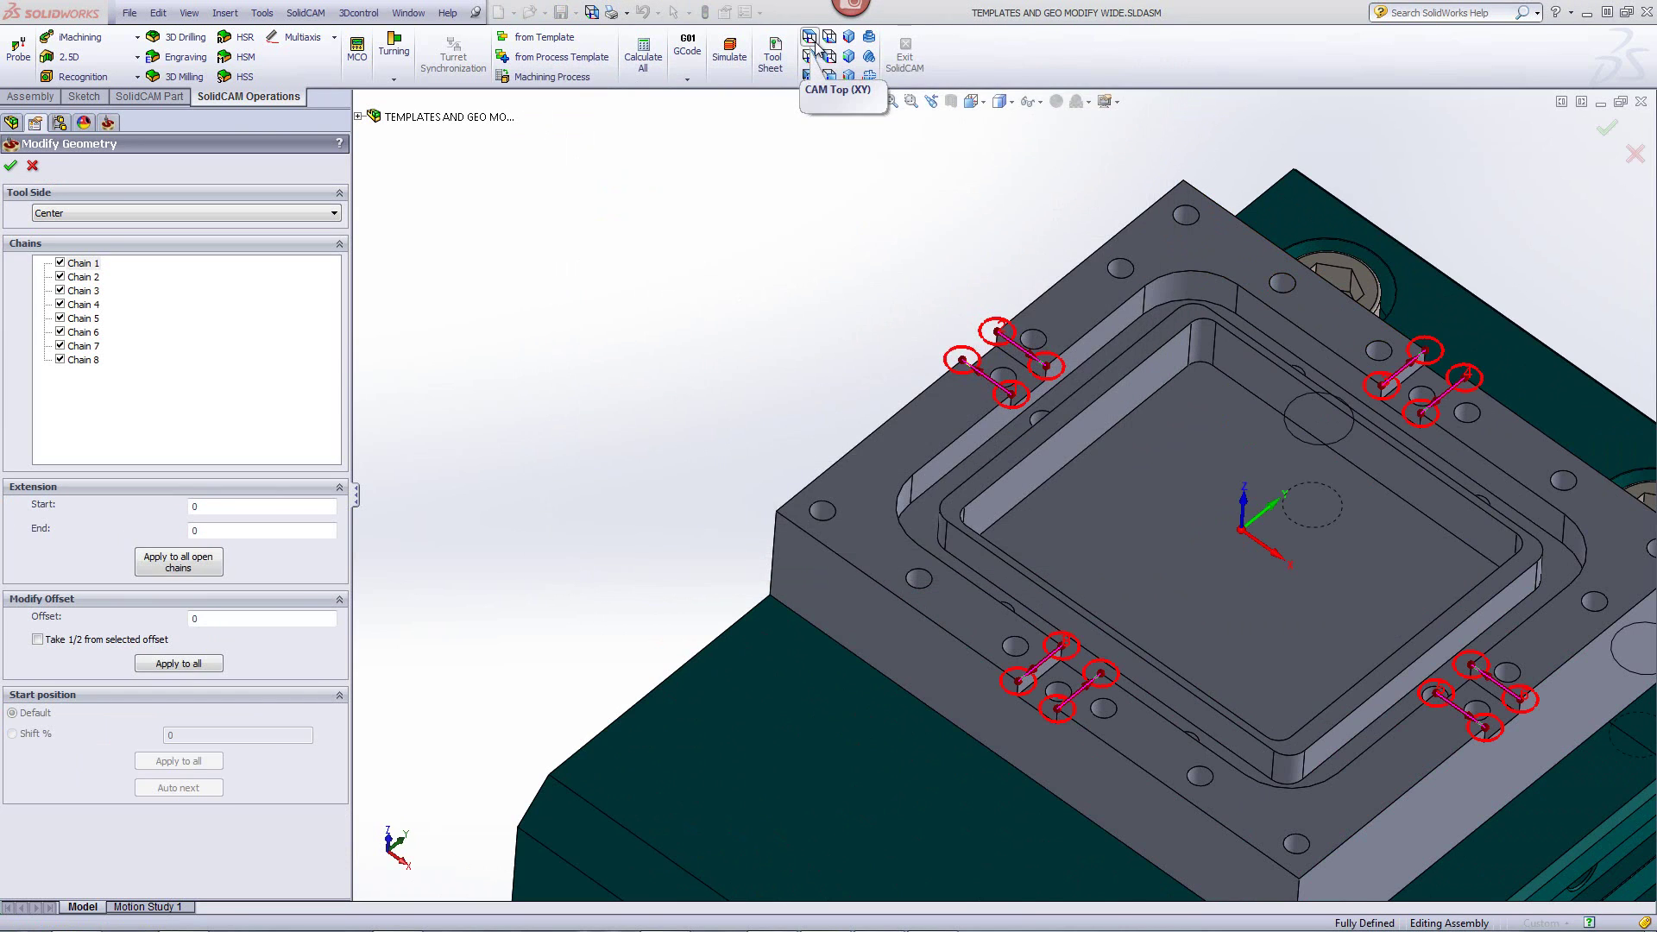
- Exclude chains 2, 4, 6 and 8 from F_contour6, keeping chains 1, 3, 5 and 7
click(809, 37)
scroll(993, 345, up, 2)
scroll(992, 345, up, 2)
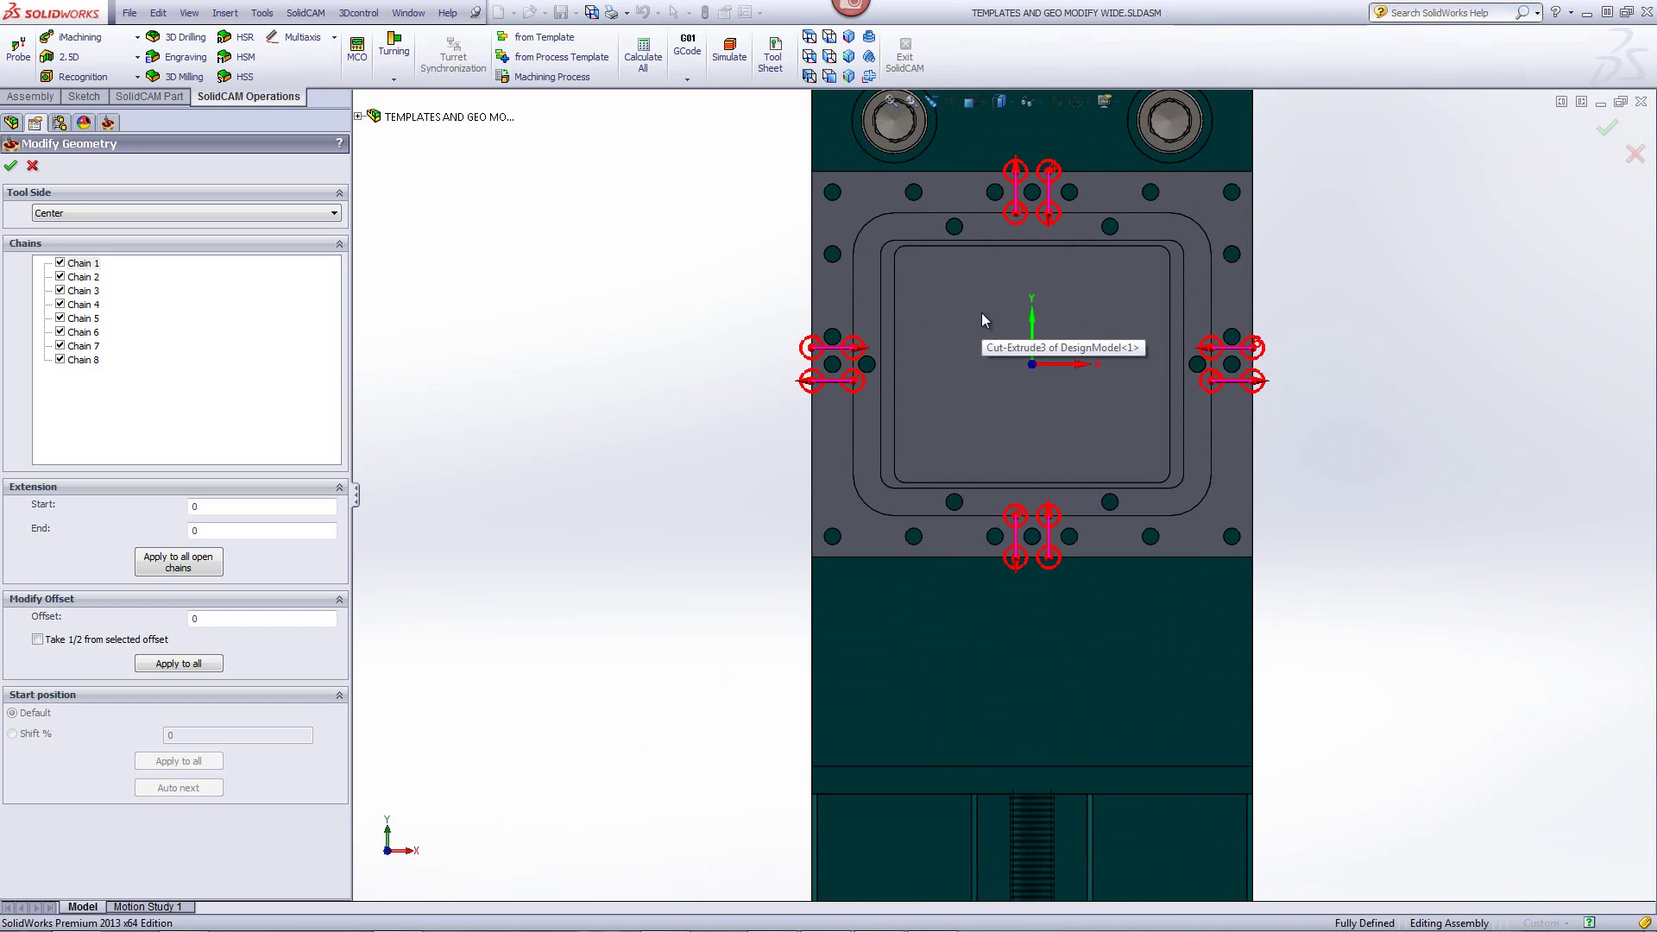
click(58, 277)
click(59, 305)
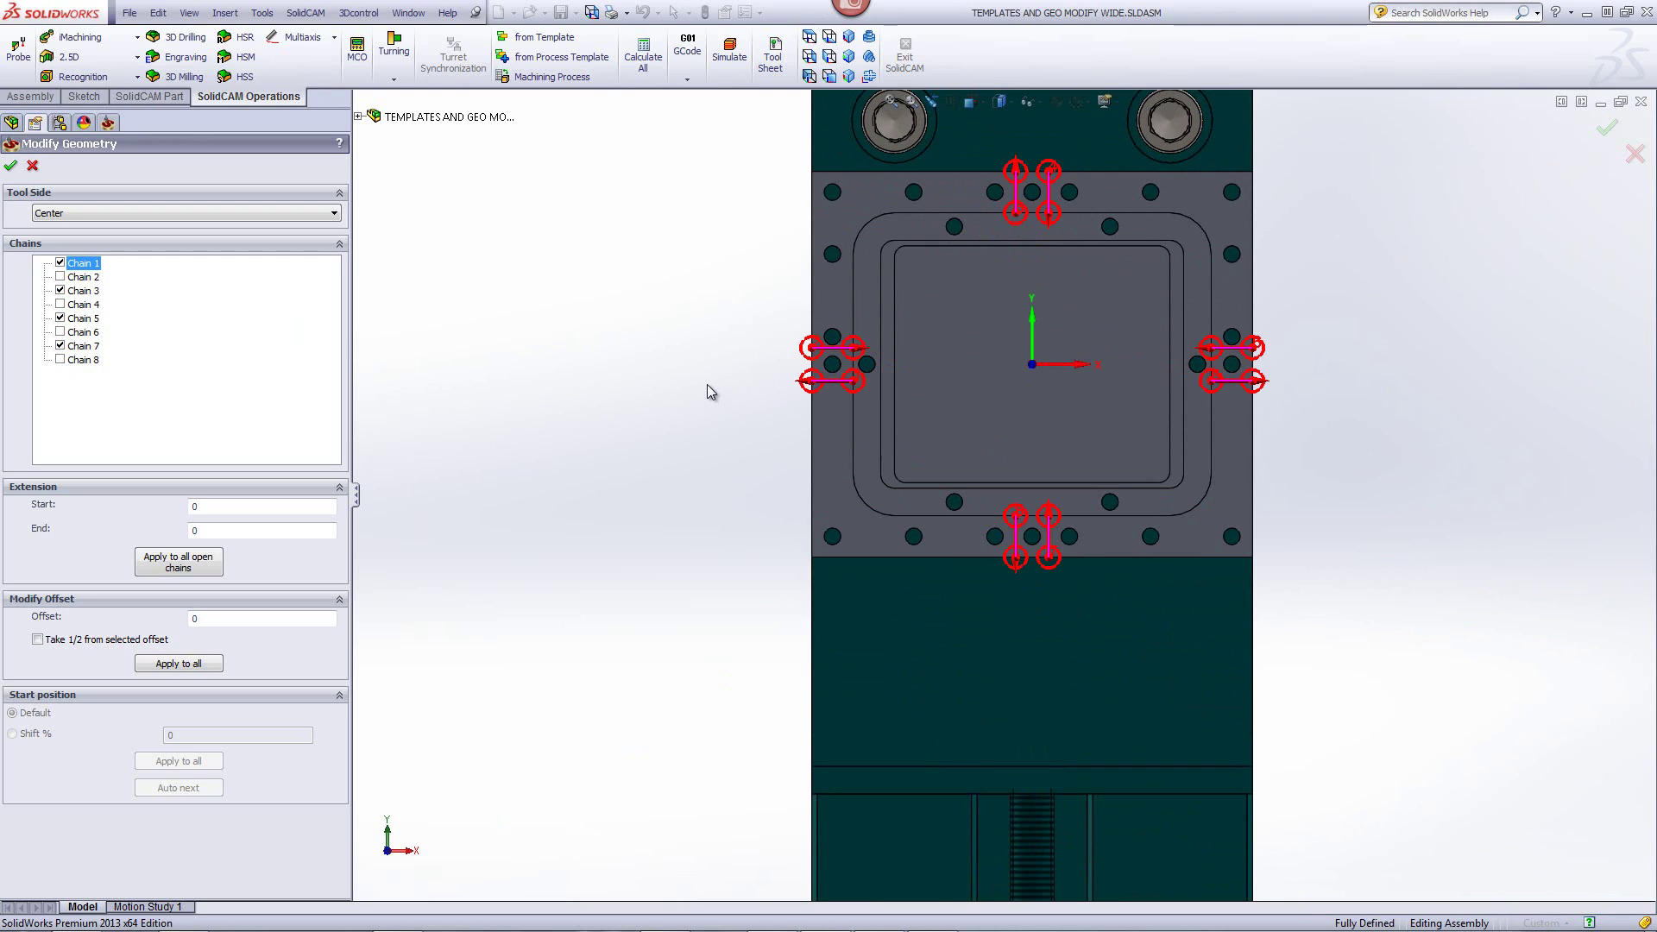
click(157, 428)
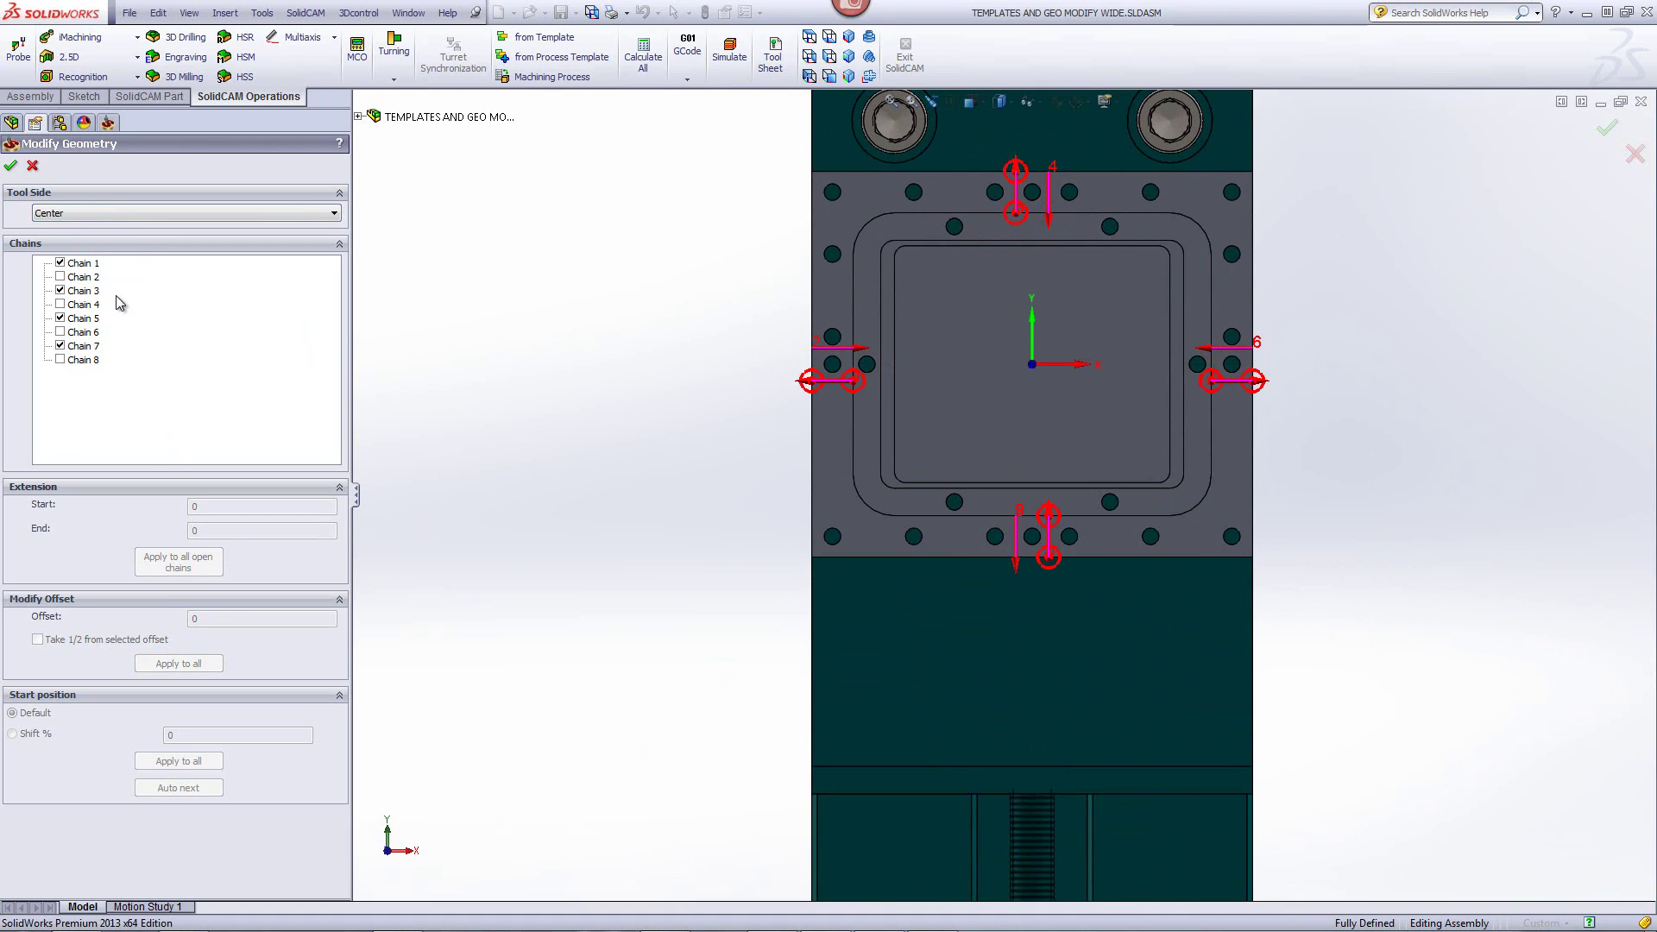
click(85, 269)
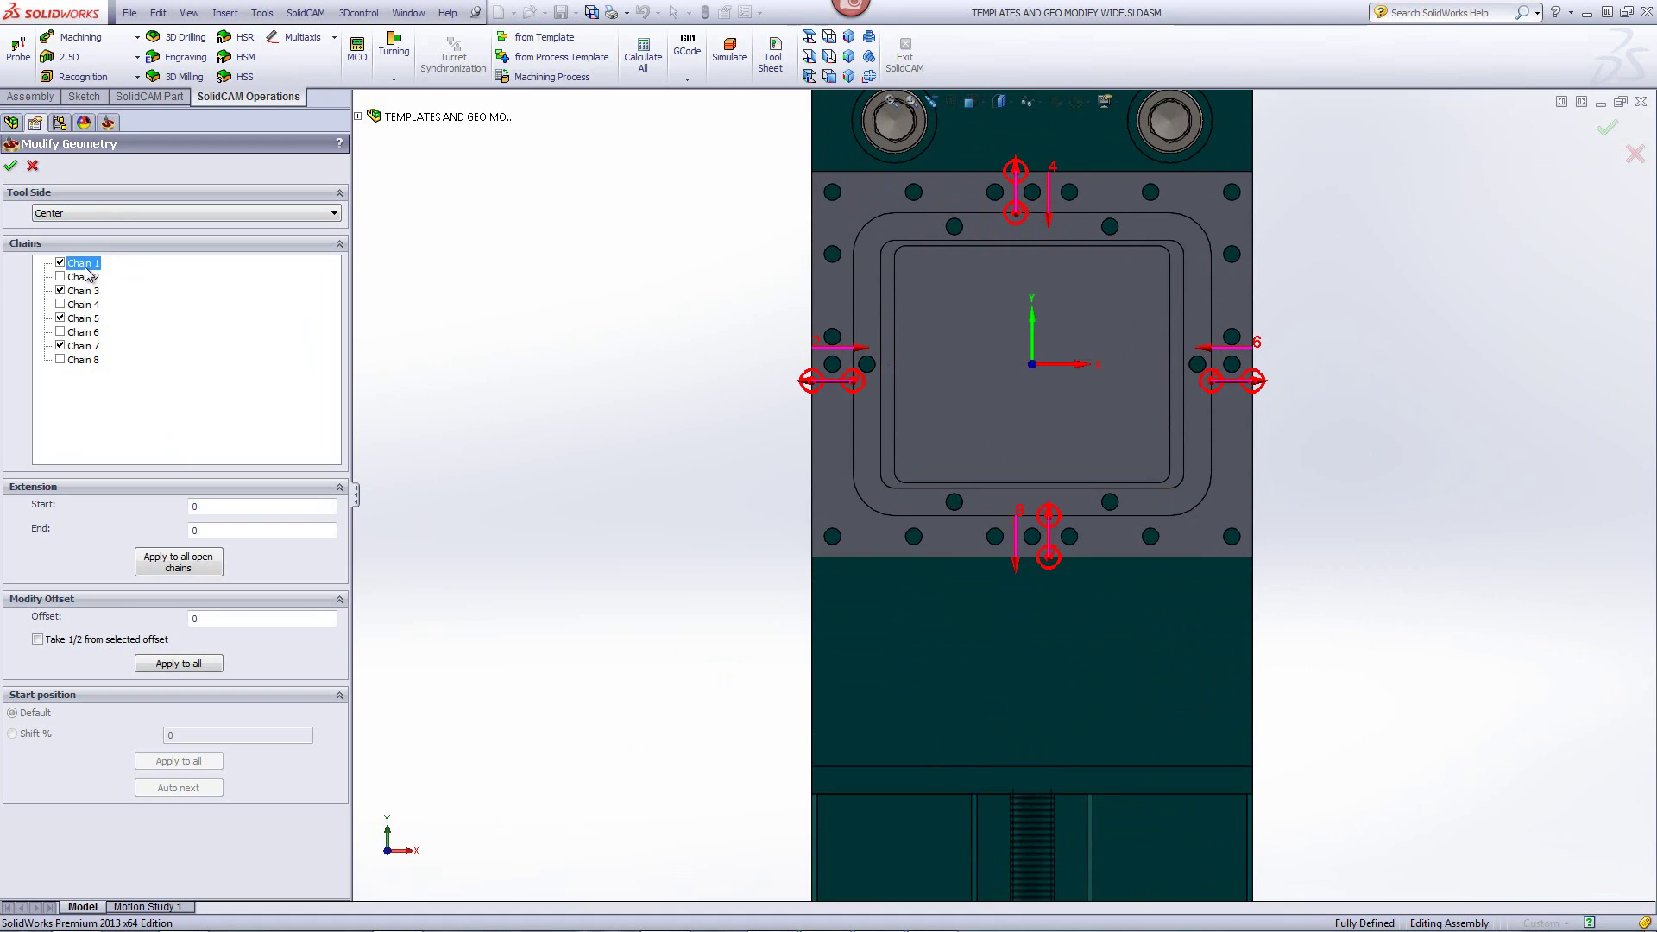
- Apply half of a 6 offset, measured from the slot edge, to all kept chains
click(38, 639)
click(248, 620)
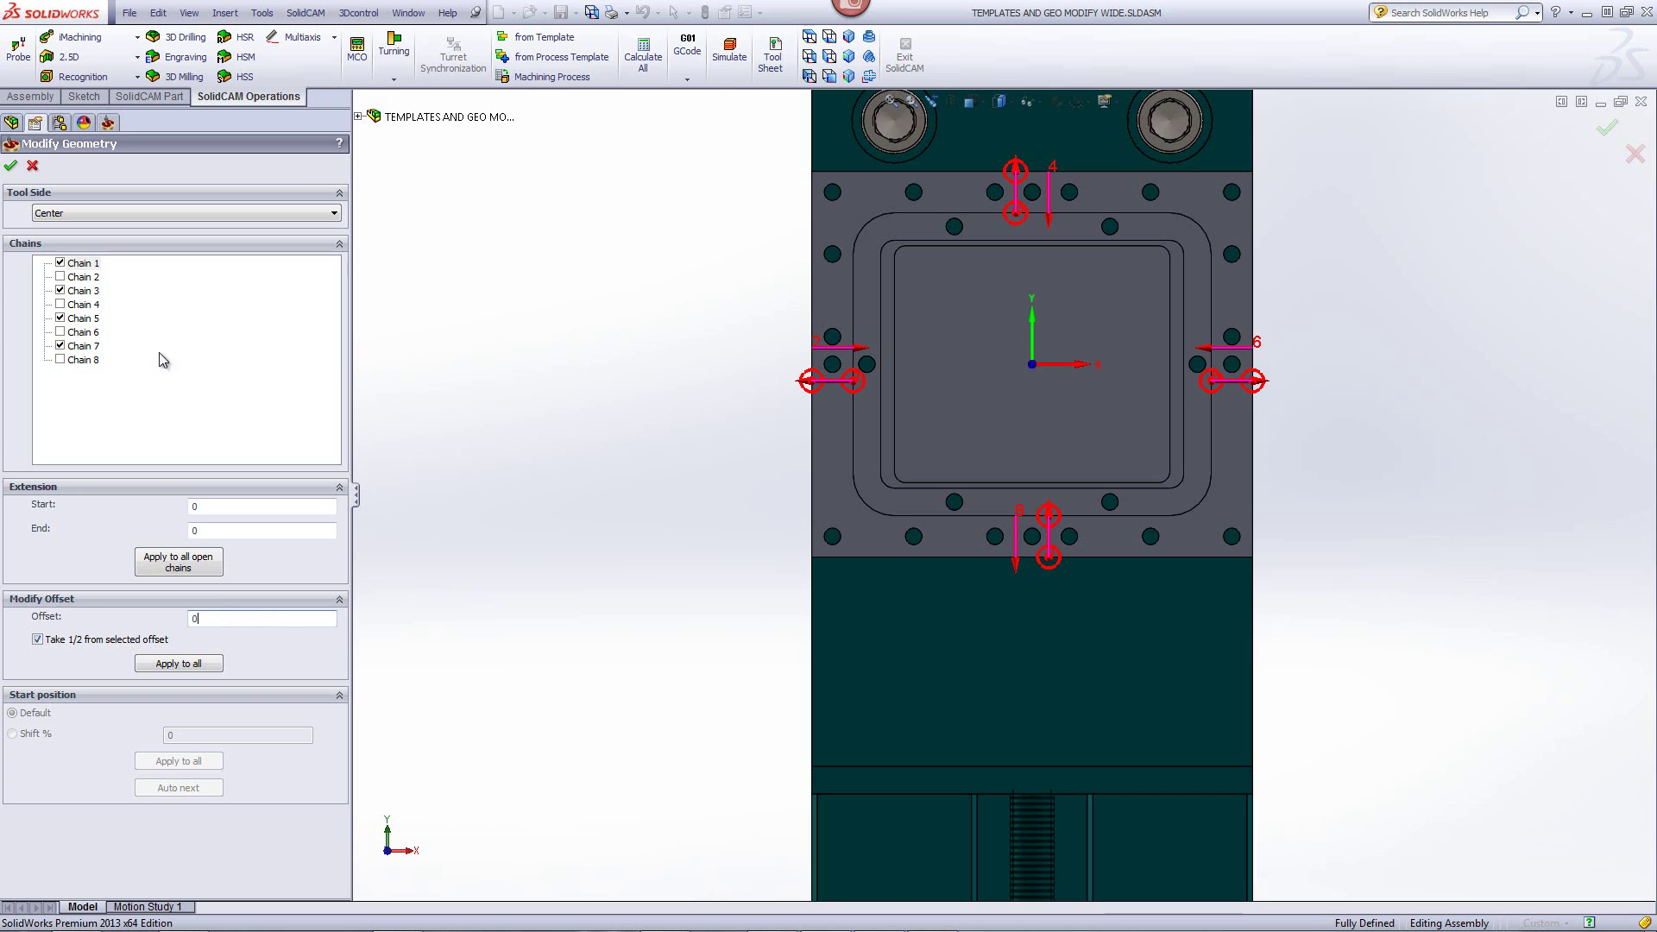
scroll(1024, 577, down, 3)
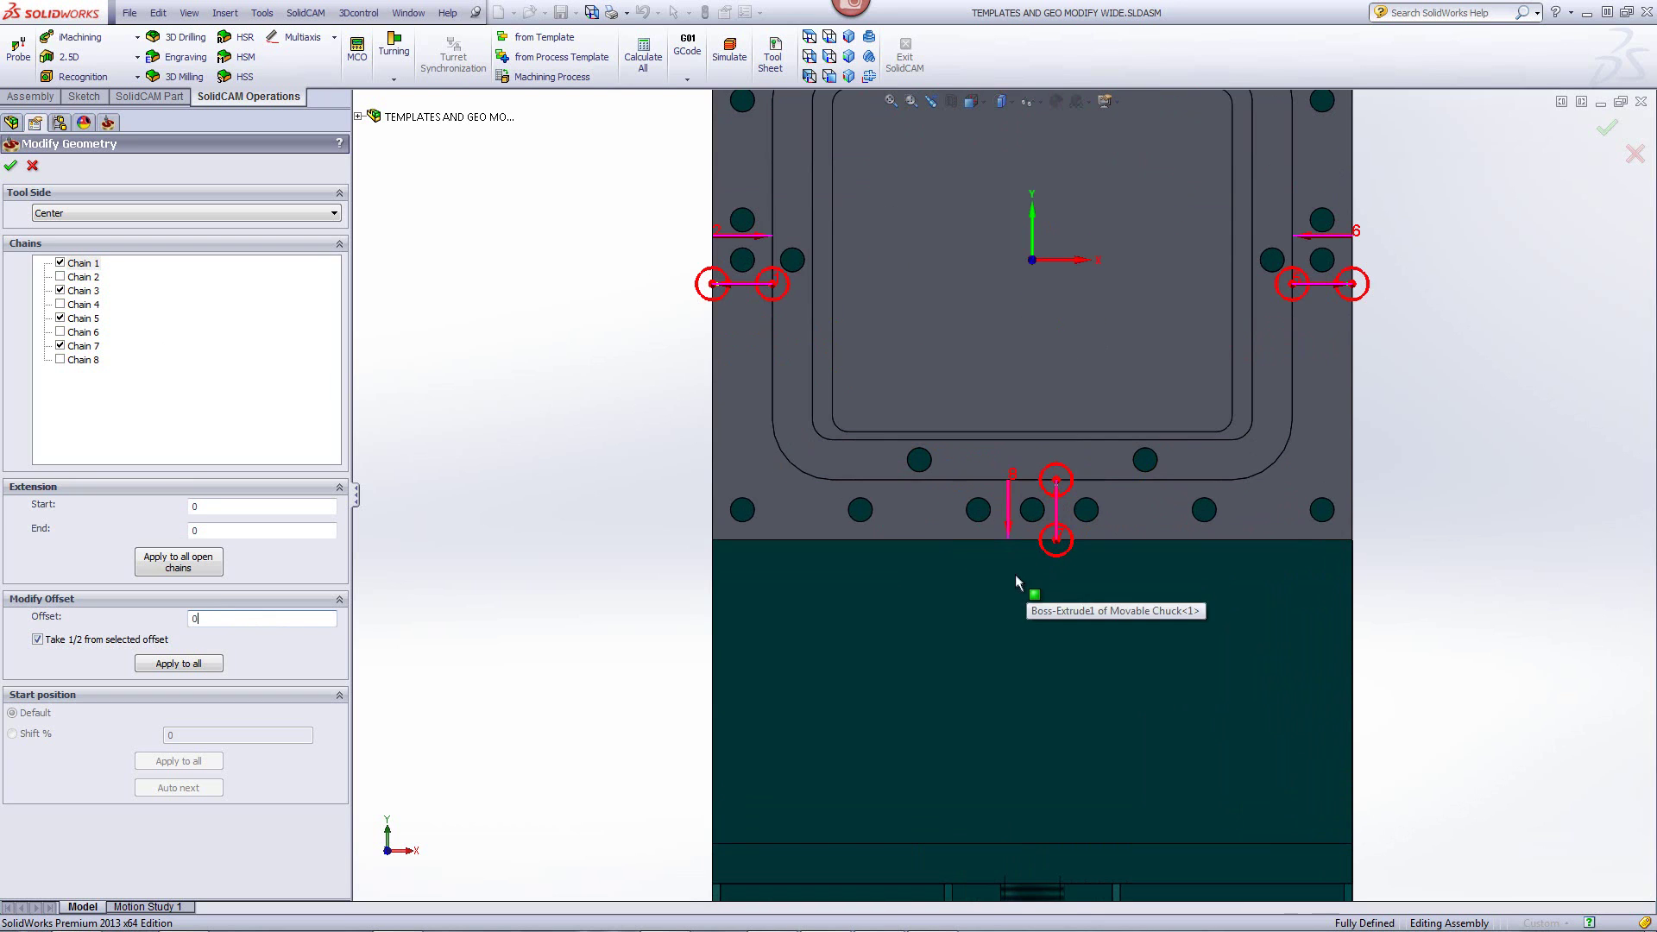
scroll(721, 337, down, 2)
scroll(718, 338, up, 1)
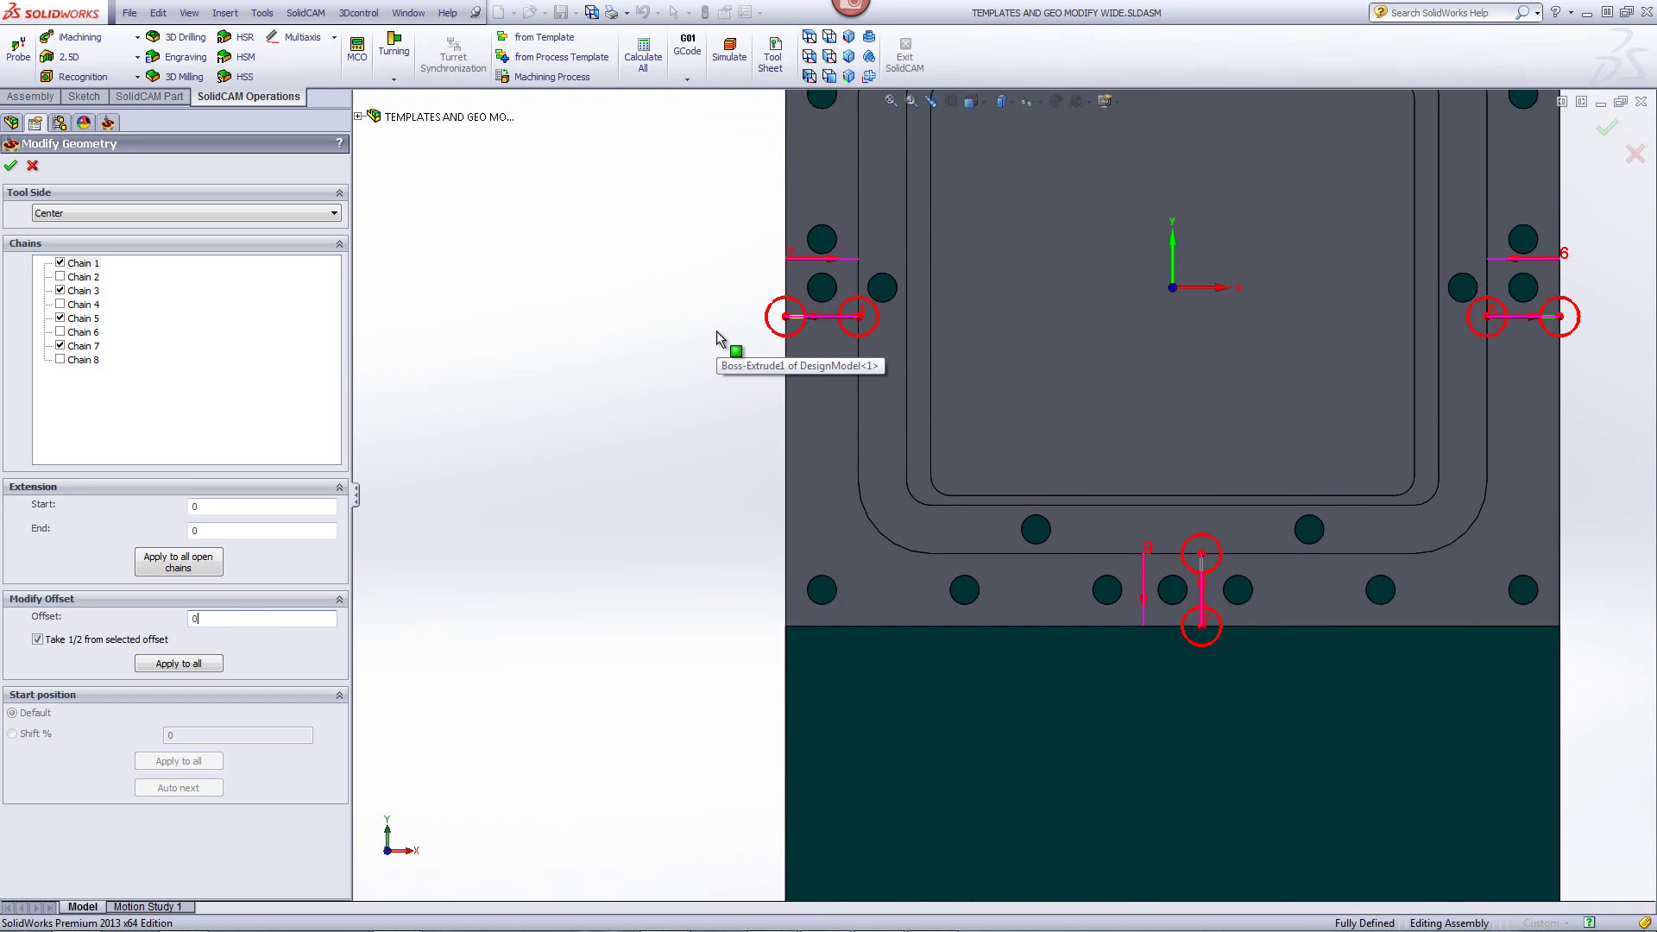
scroll(720, 341, up, 2)
scroll(906, 387, down, 1)
scroll(909, 395, down, 2)
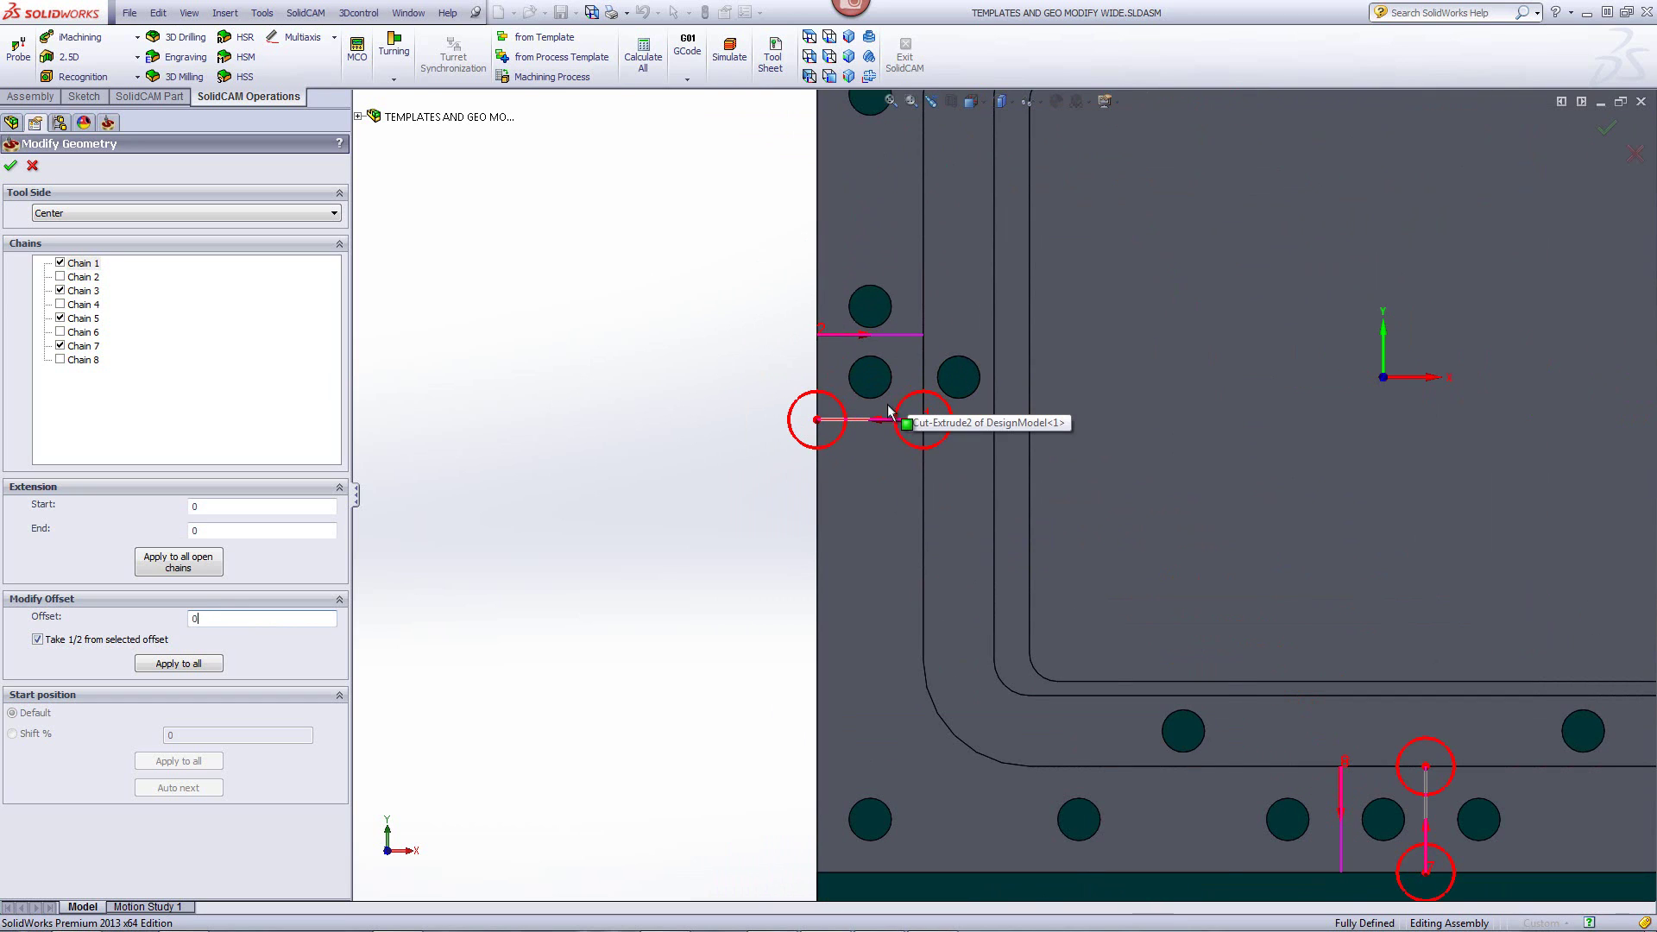
click(902, 336)
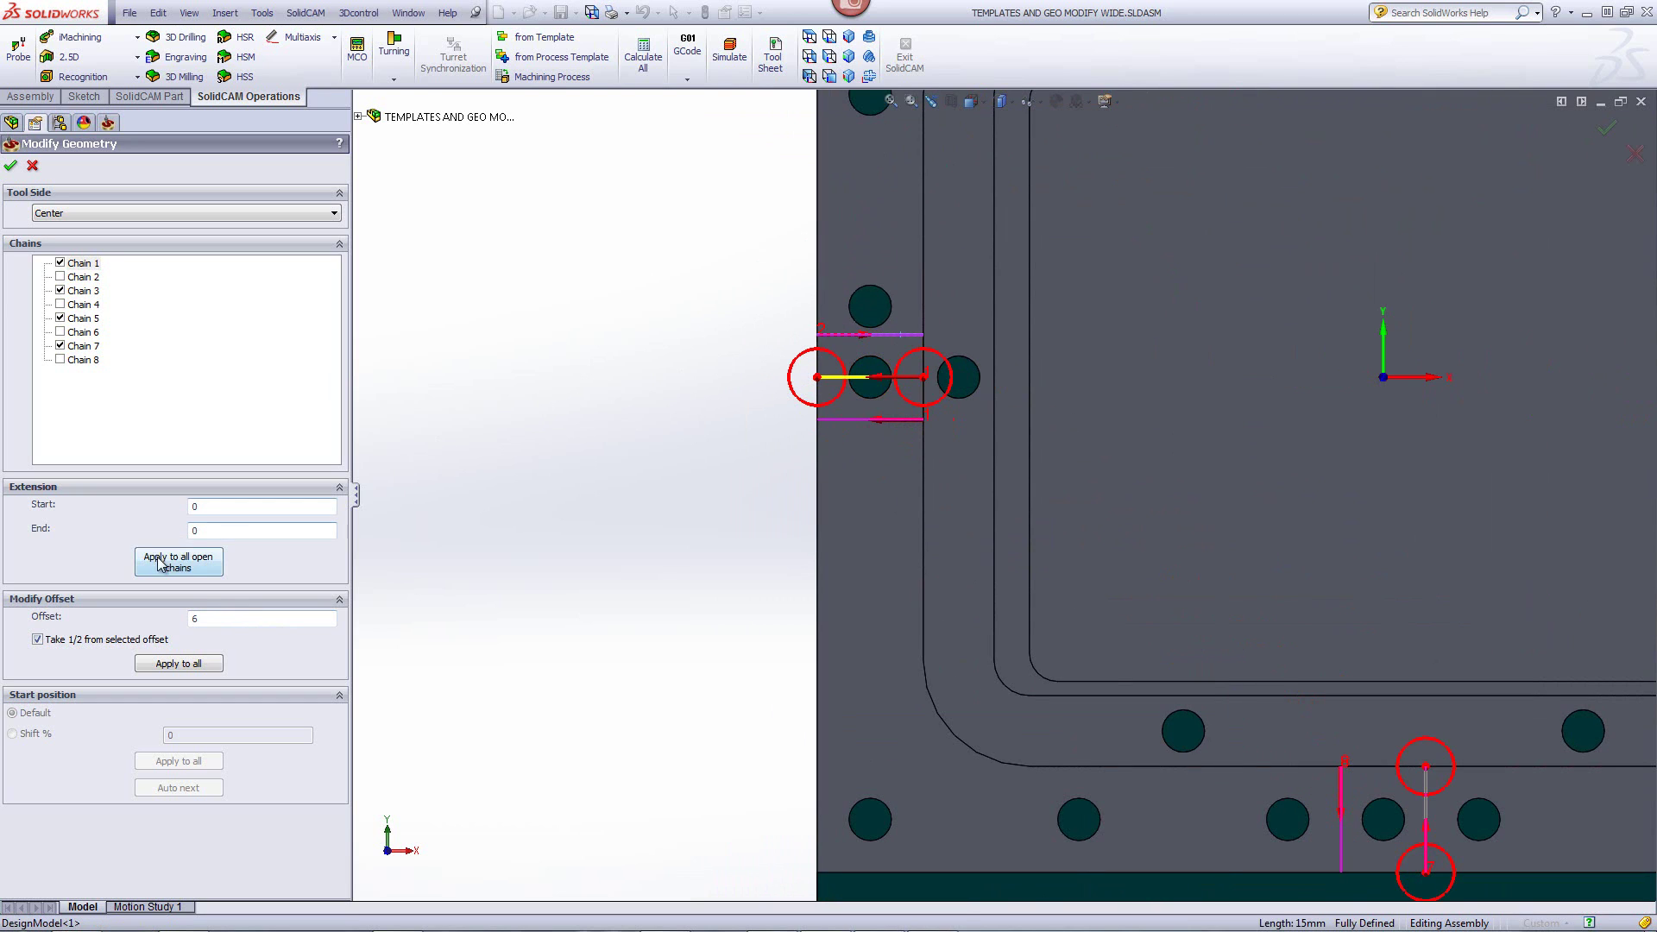
key(f)
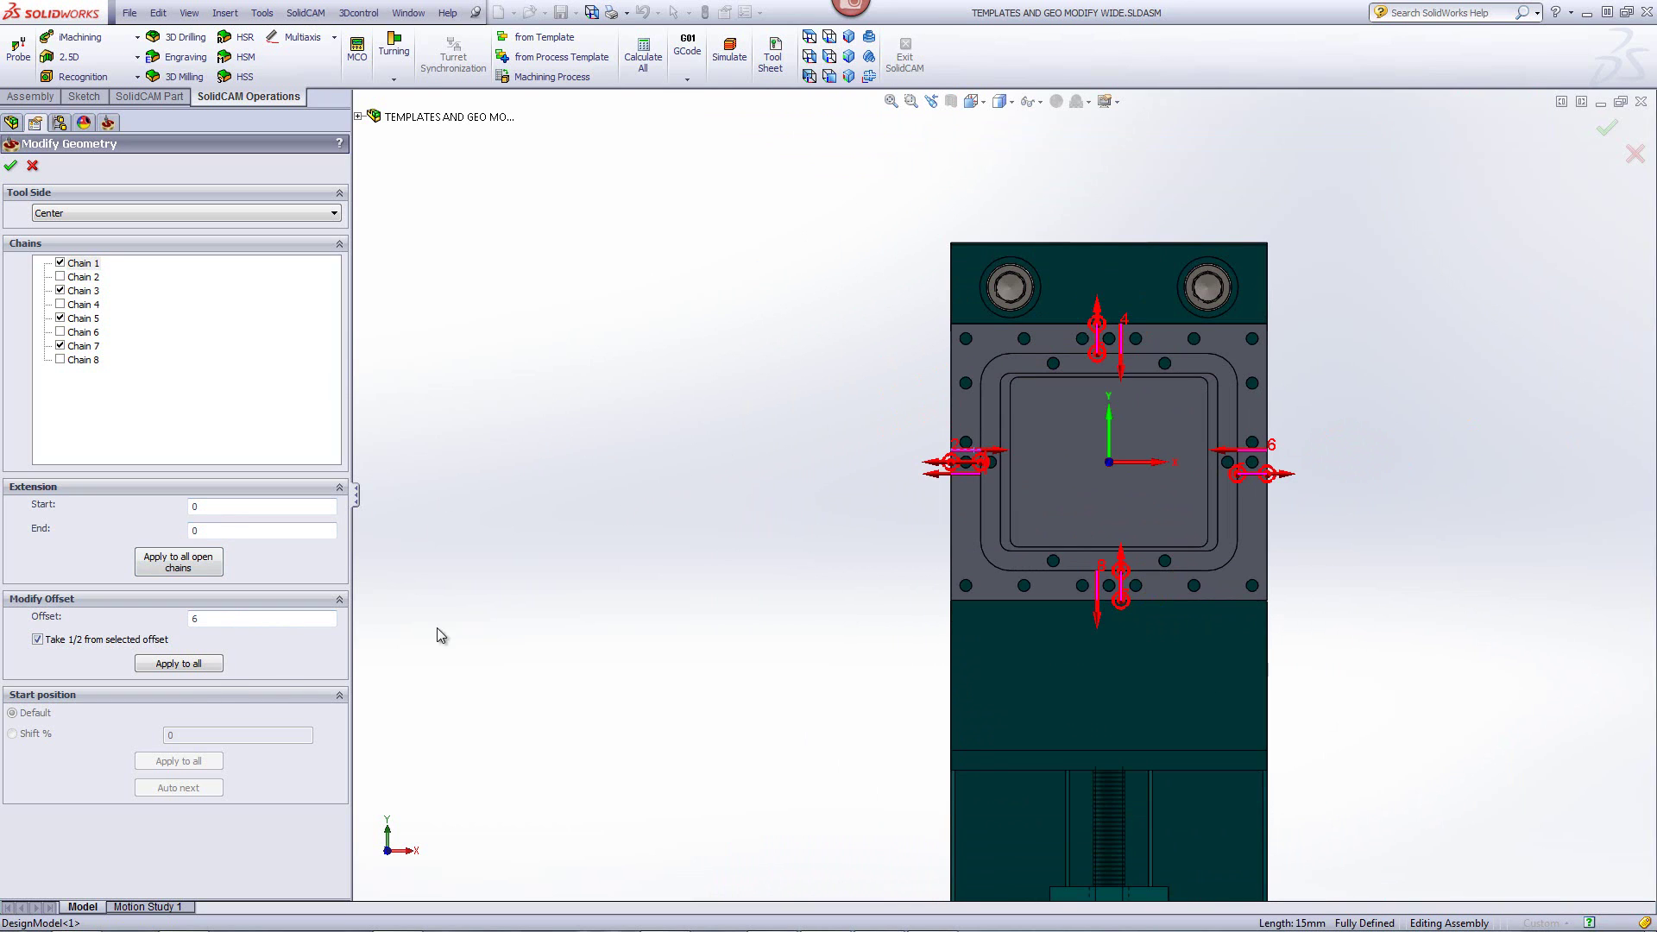
click(204, 665)
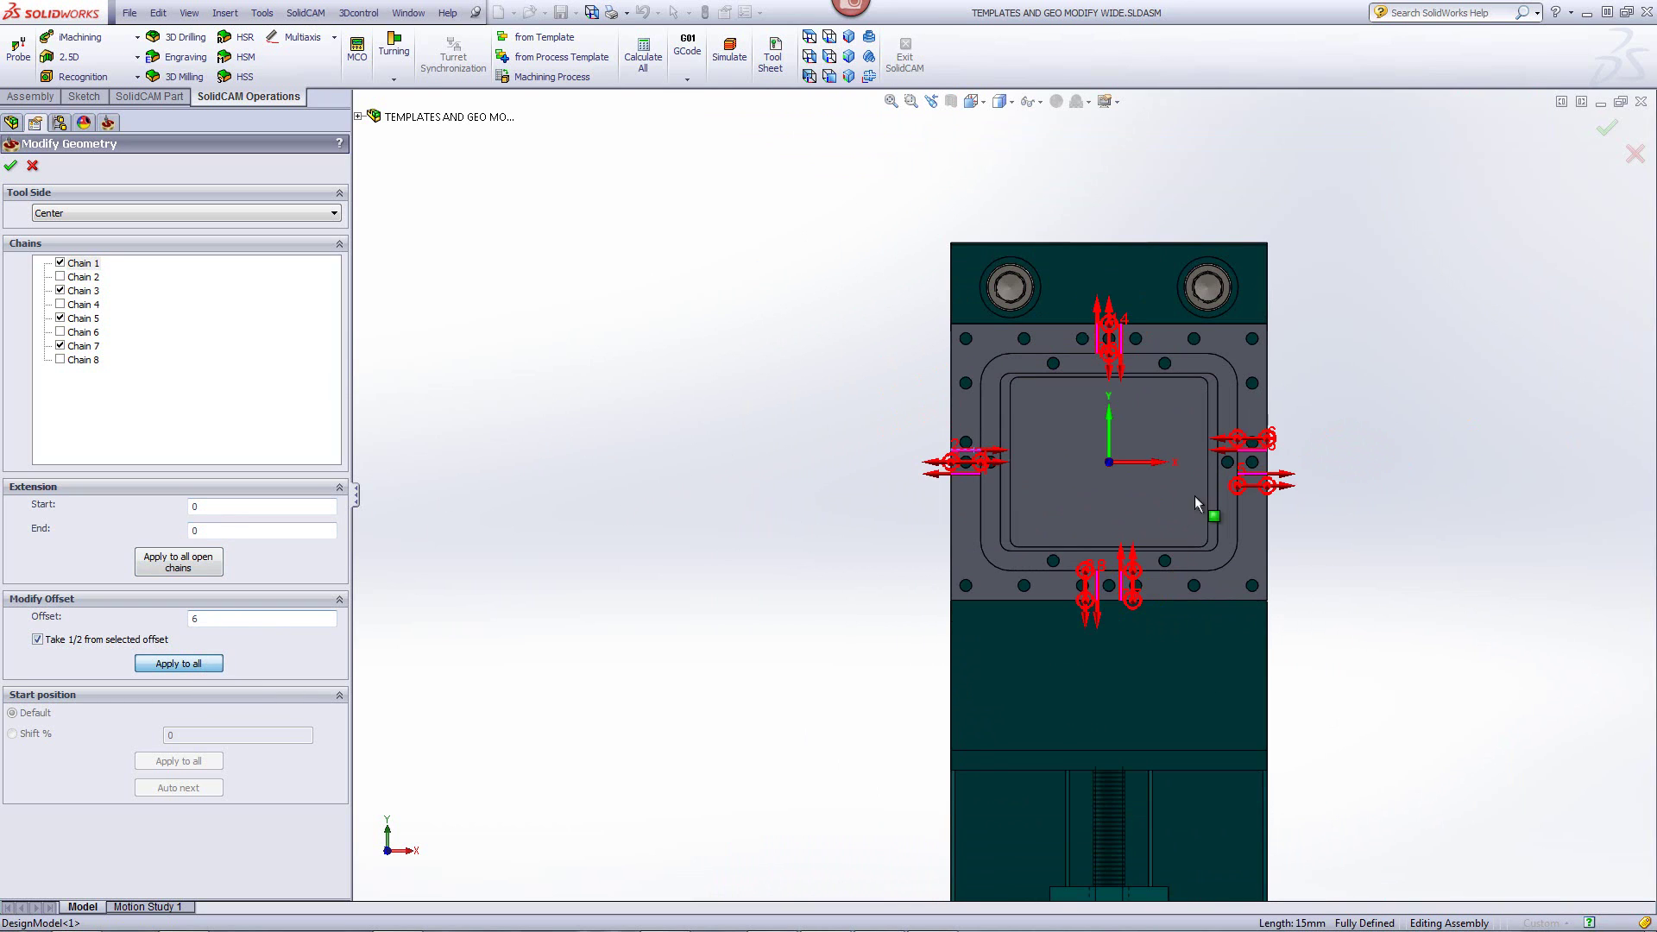
- Extend all open chains by 4.5 at start and end, and confirm the chain changes
scroll(1390, 460, down, 2)
scroll(1299, 461, down, 2)
text(4.5)
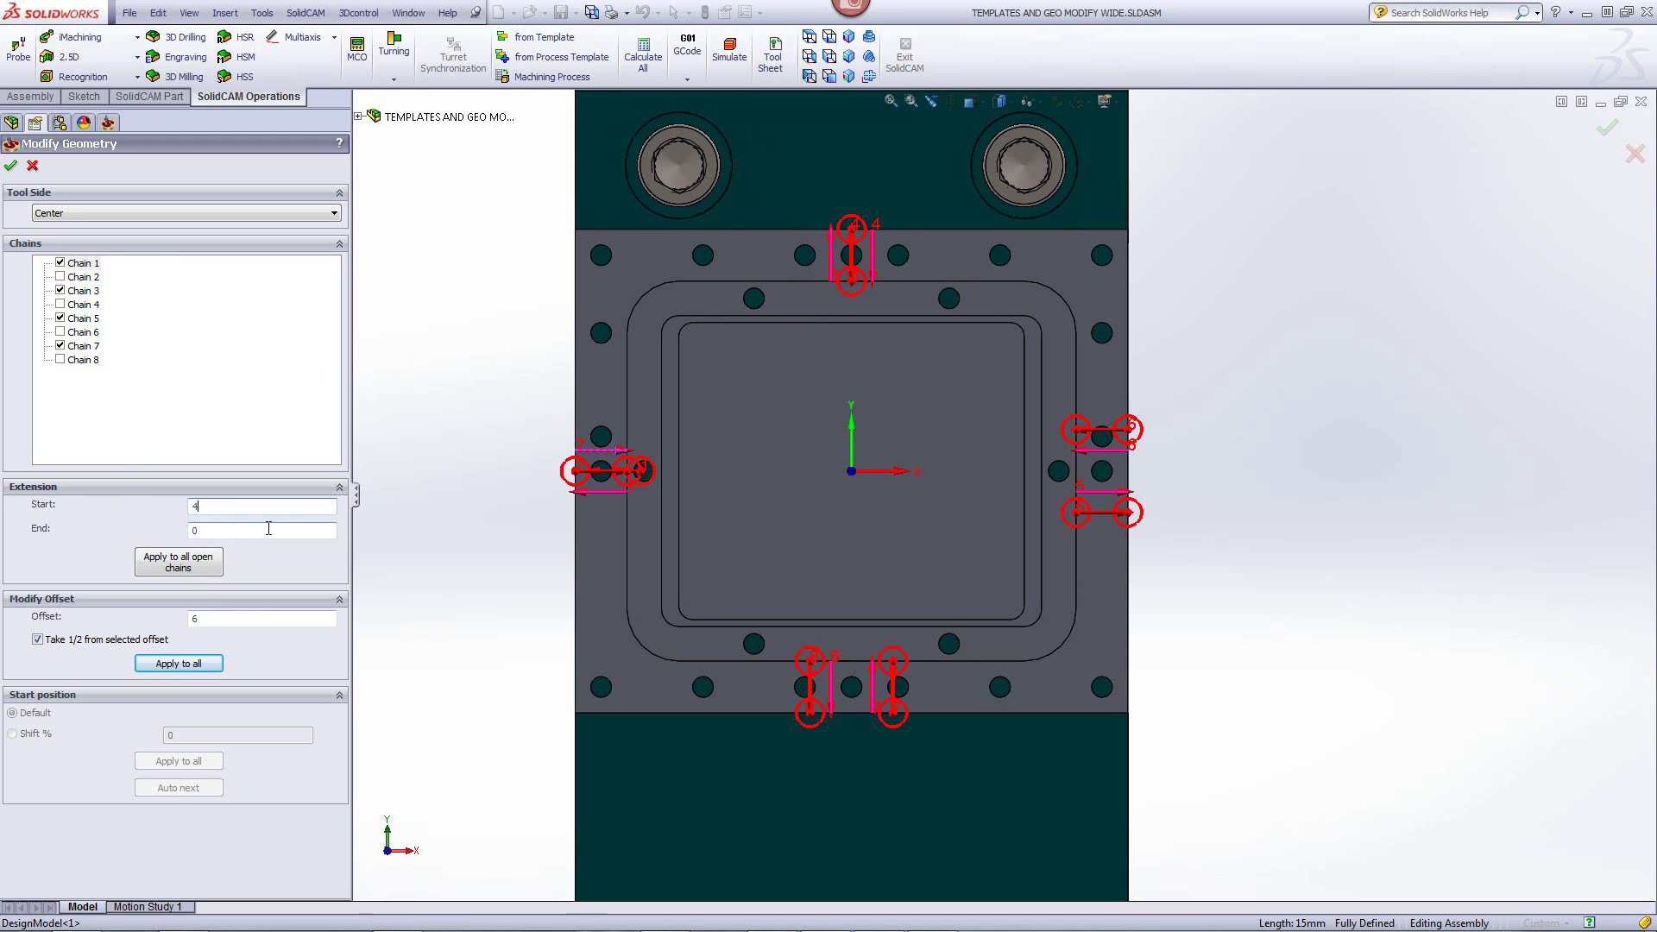
click(211, 530)
text(.5)
click(177, 566)
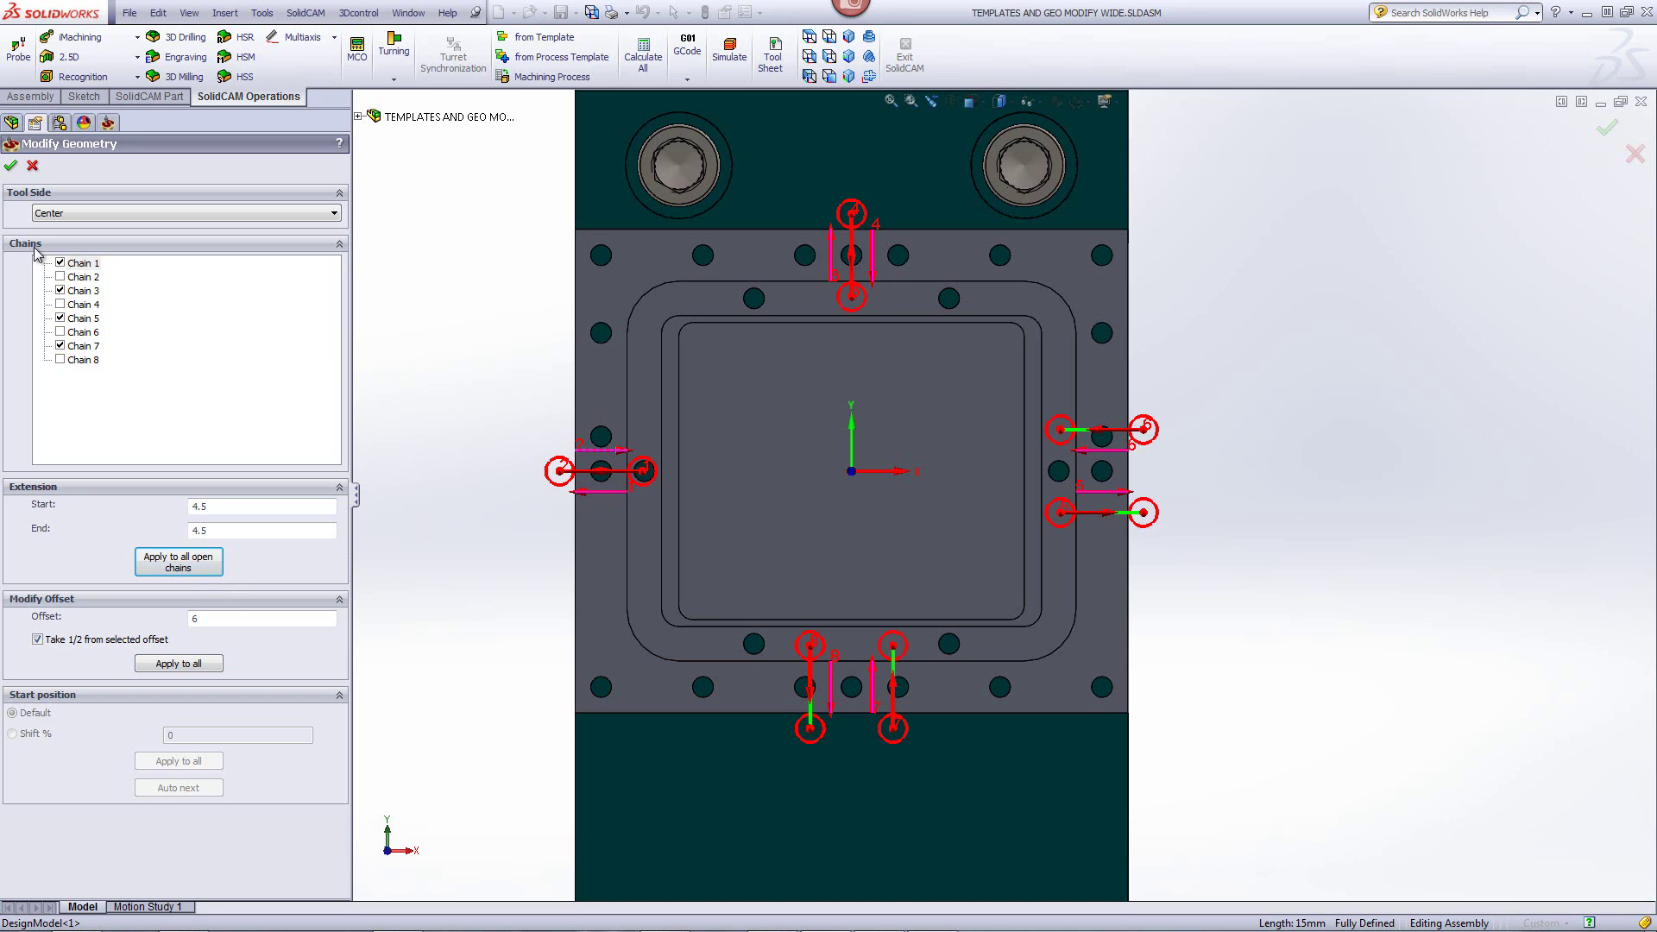
click(12, 167)
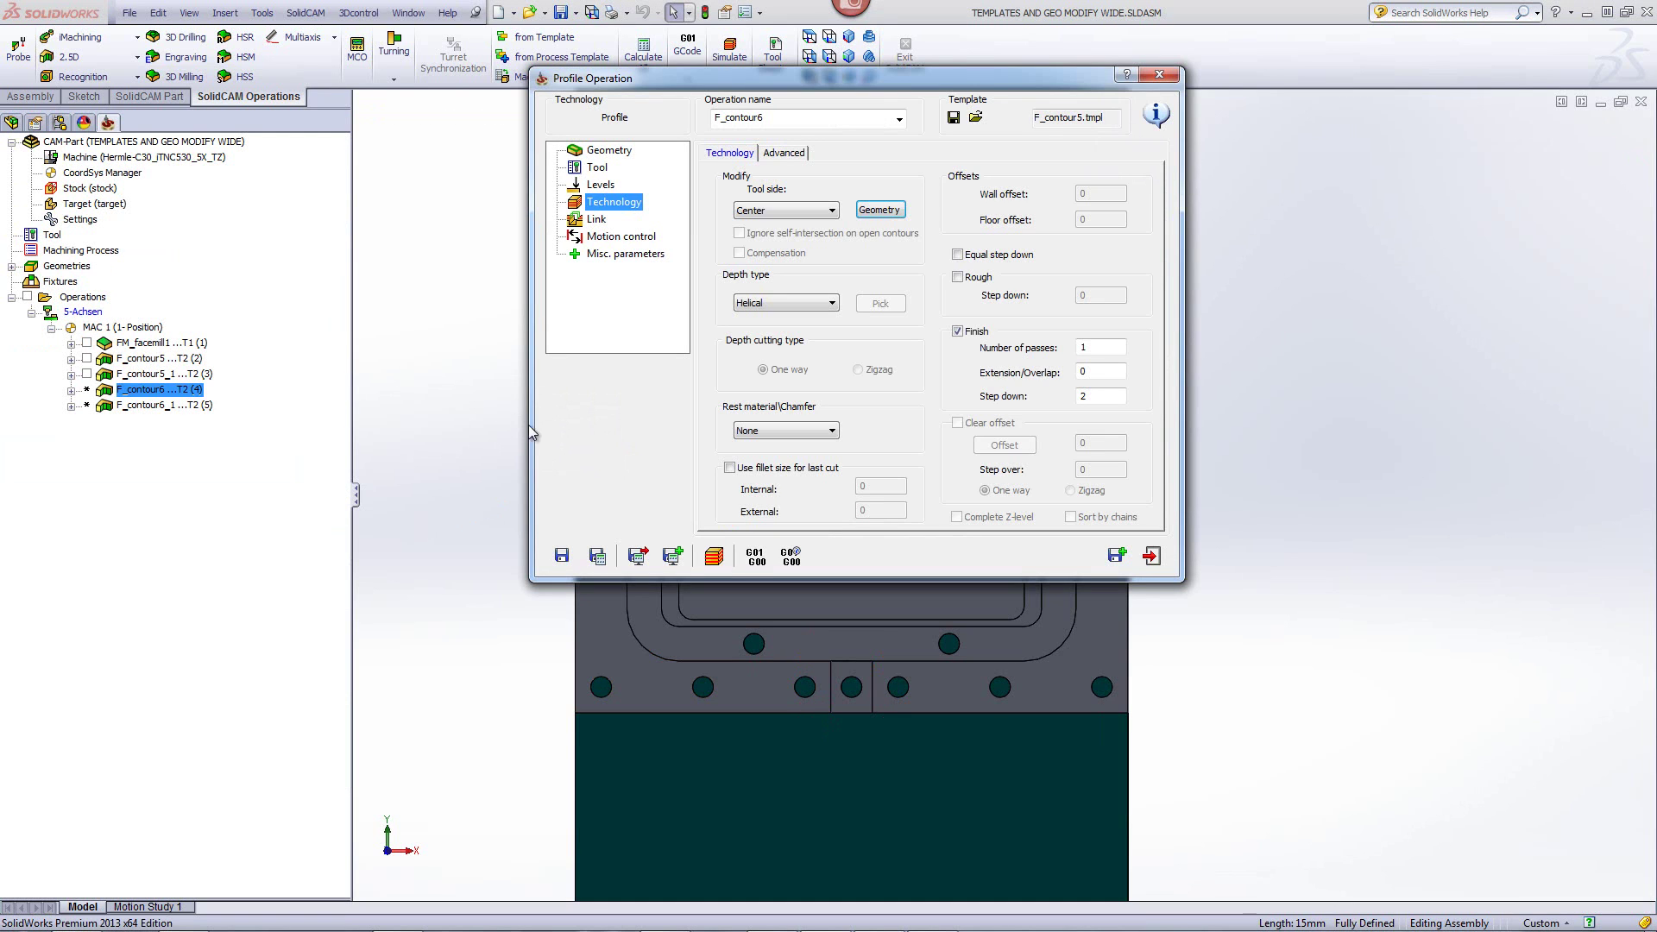
- Check the four slot cuts in SolidVerify simulation, then reopen F_contour6's chain geometry settings
click(598, 556)
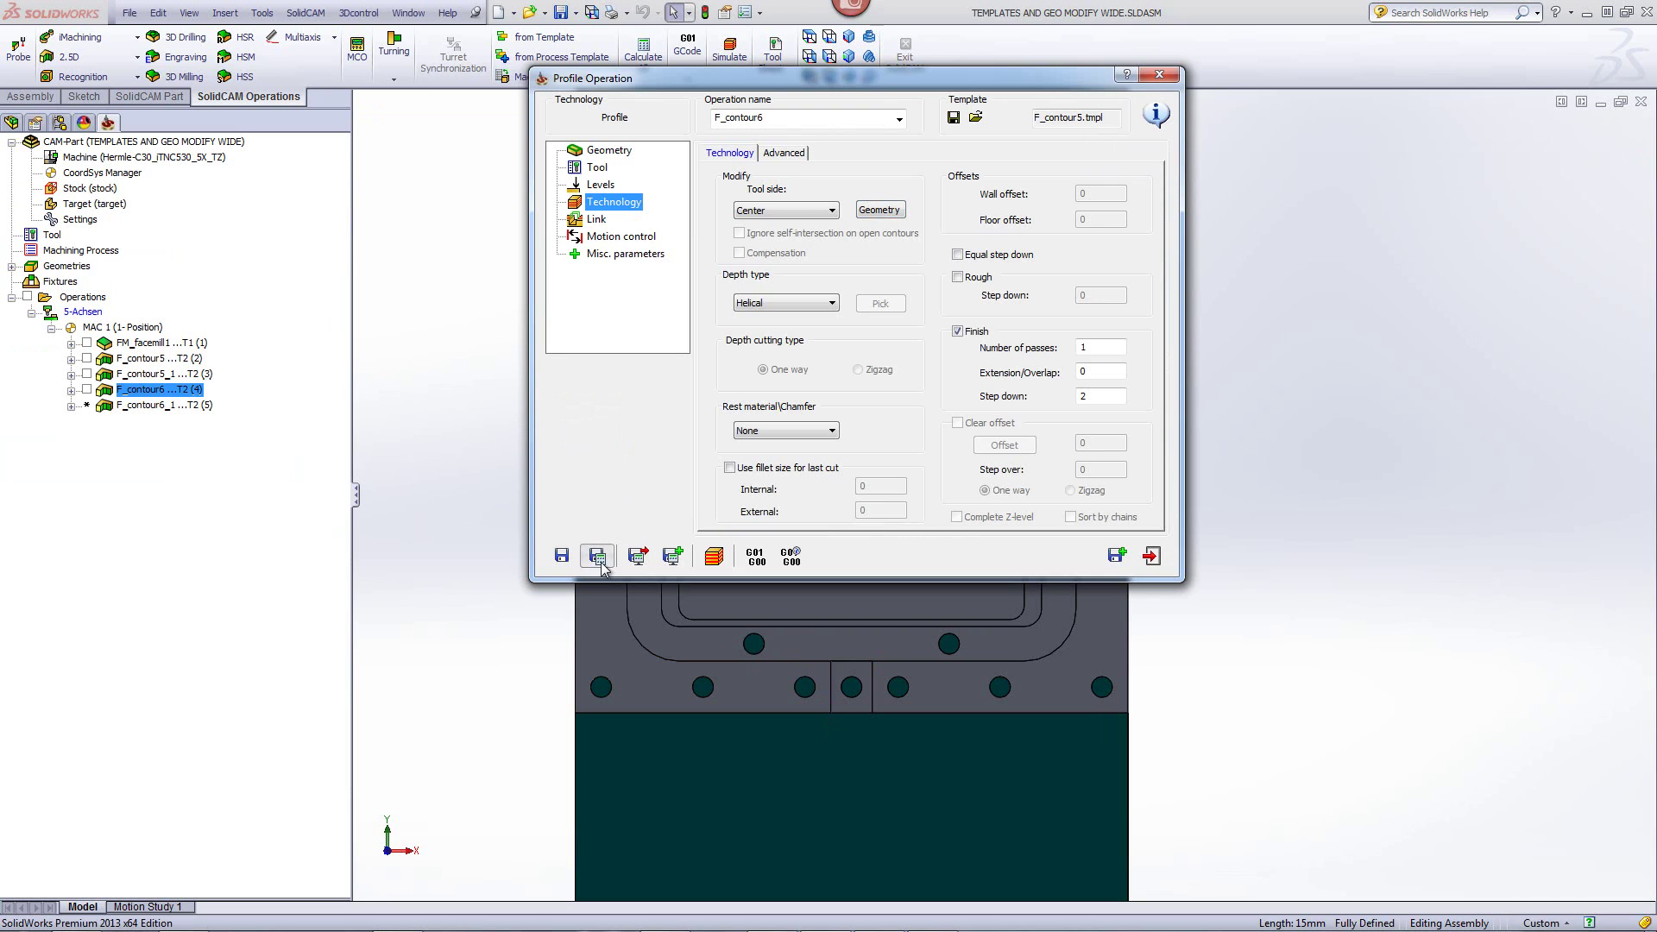
click(714, 555)
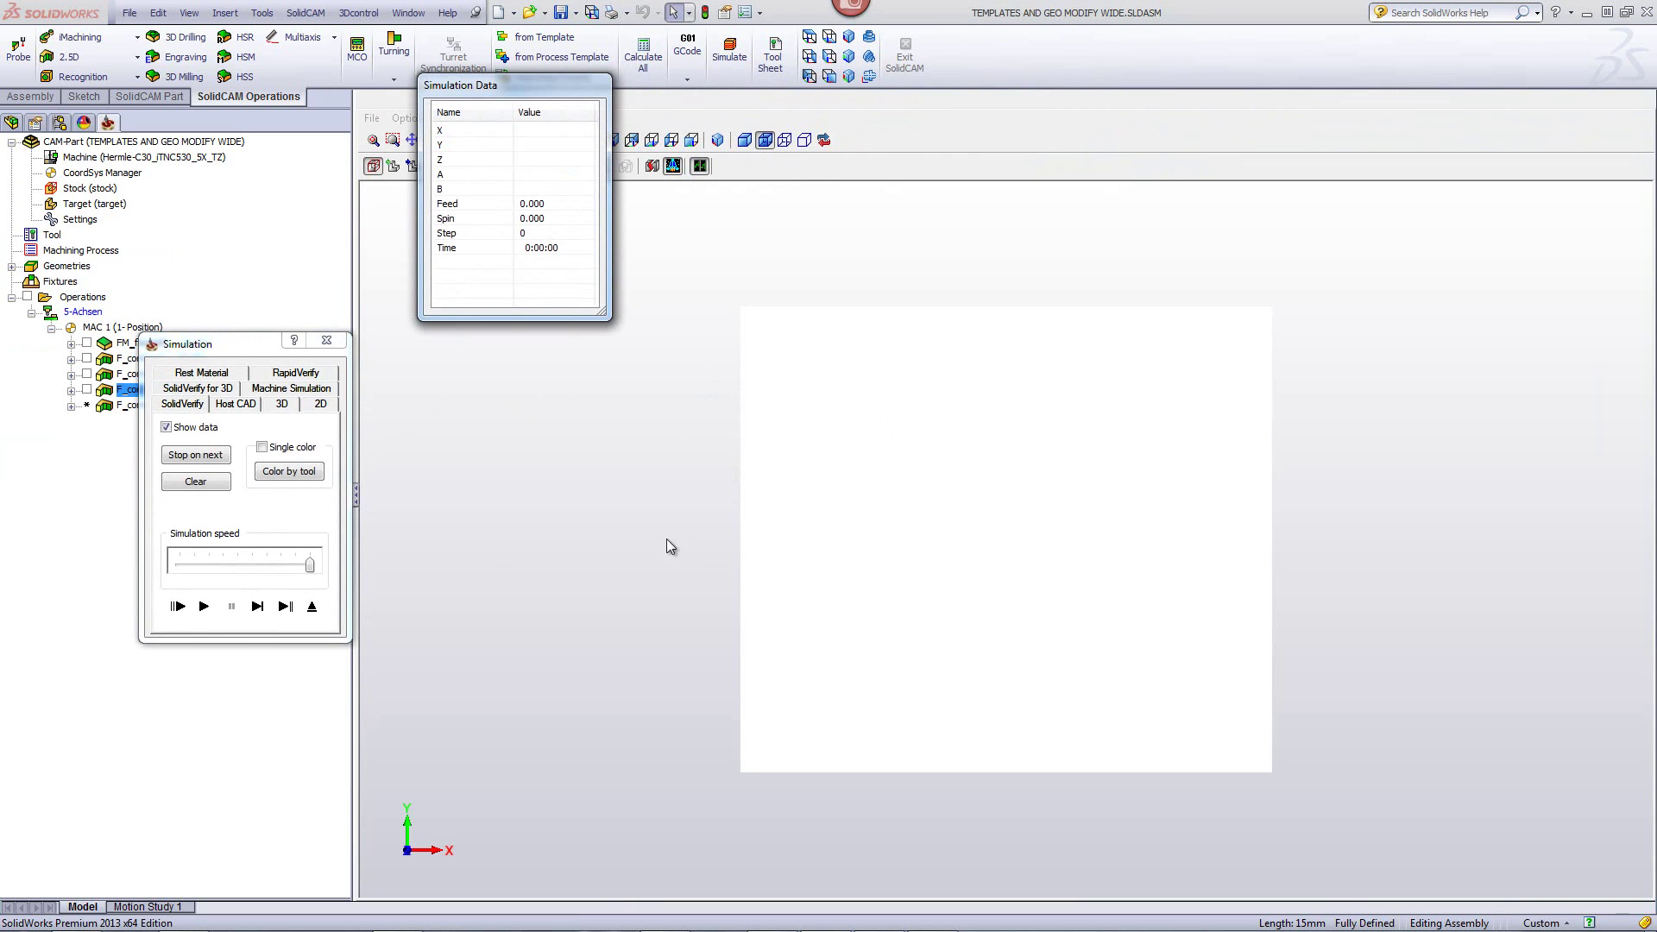
click(204, 606)
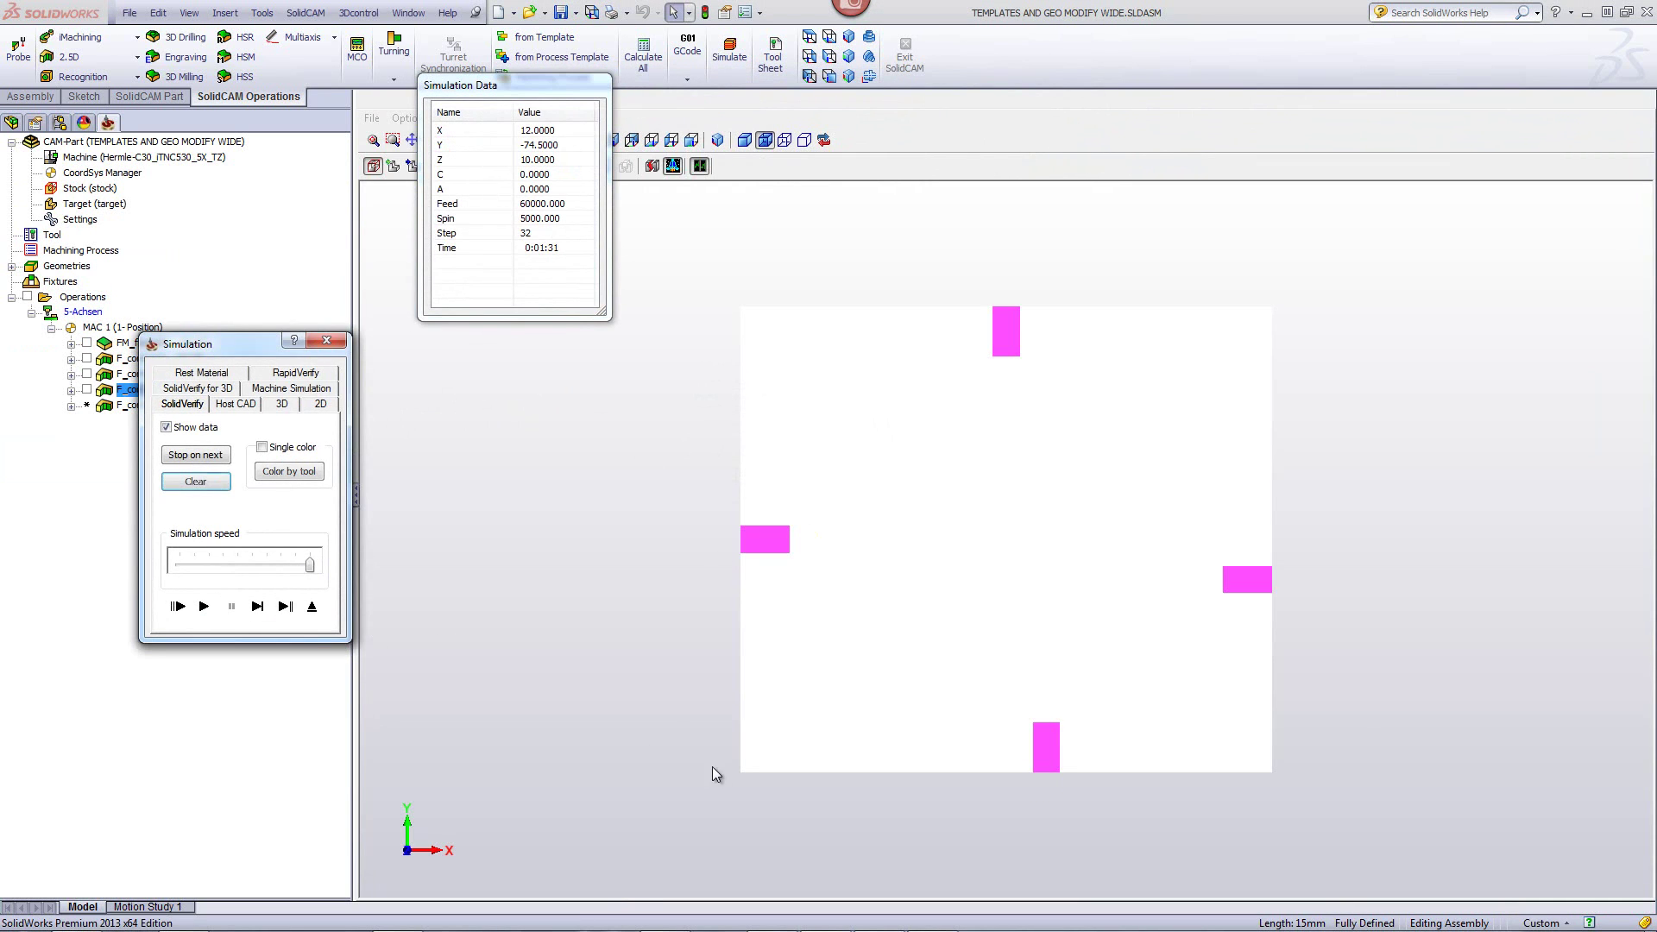
middle_drag(781, 744, 755, 747)
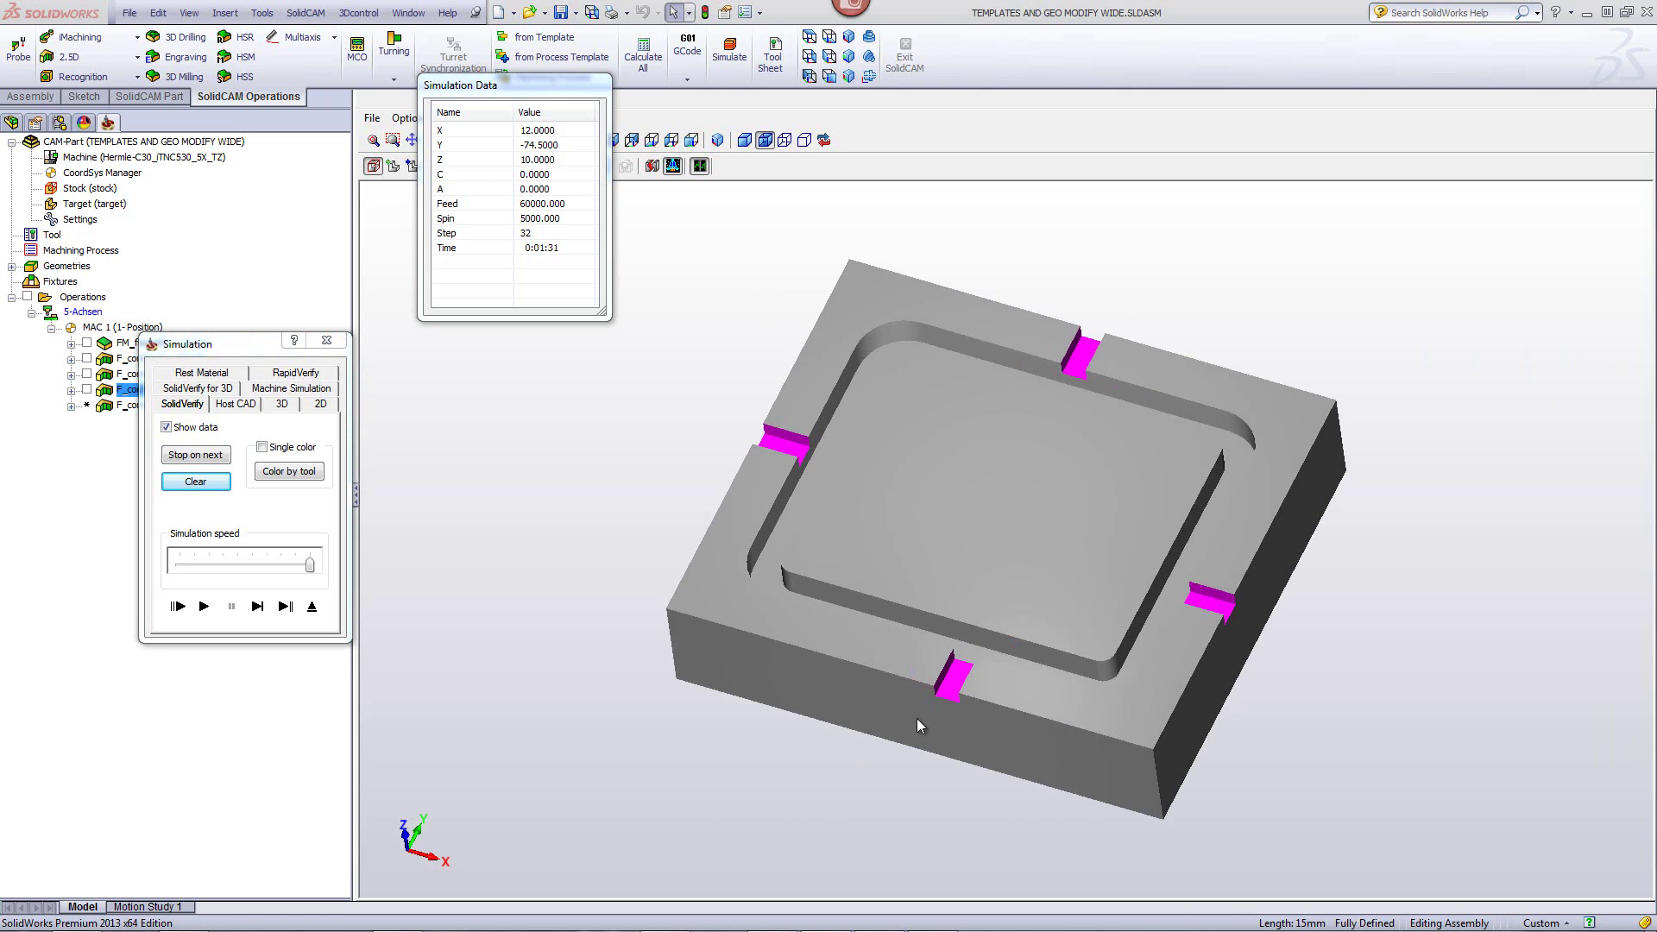
click(312, 608)
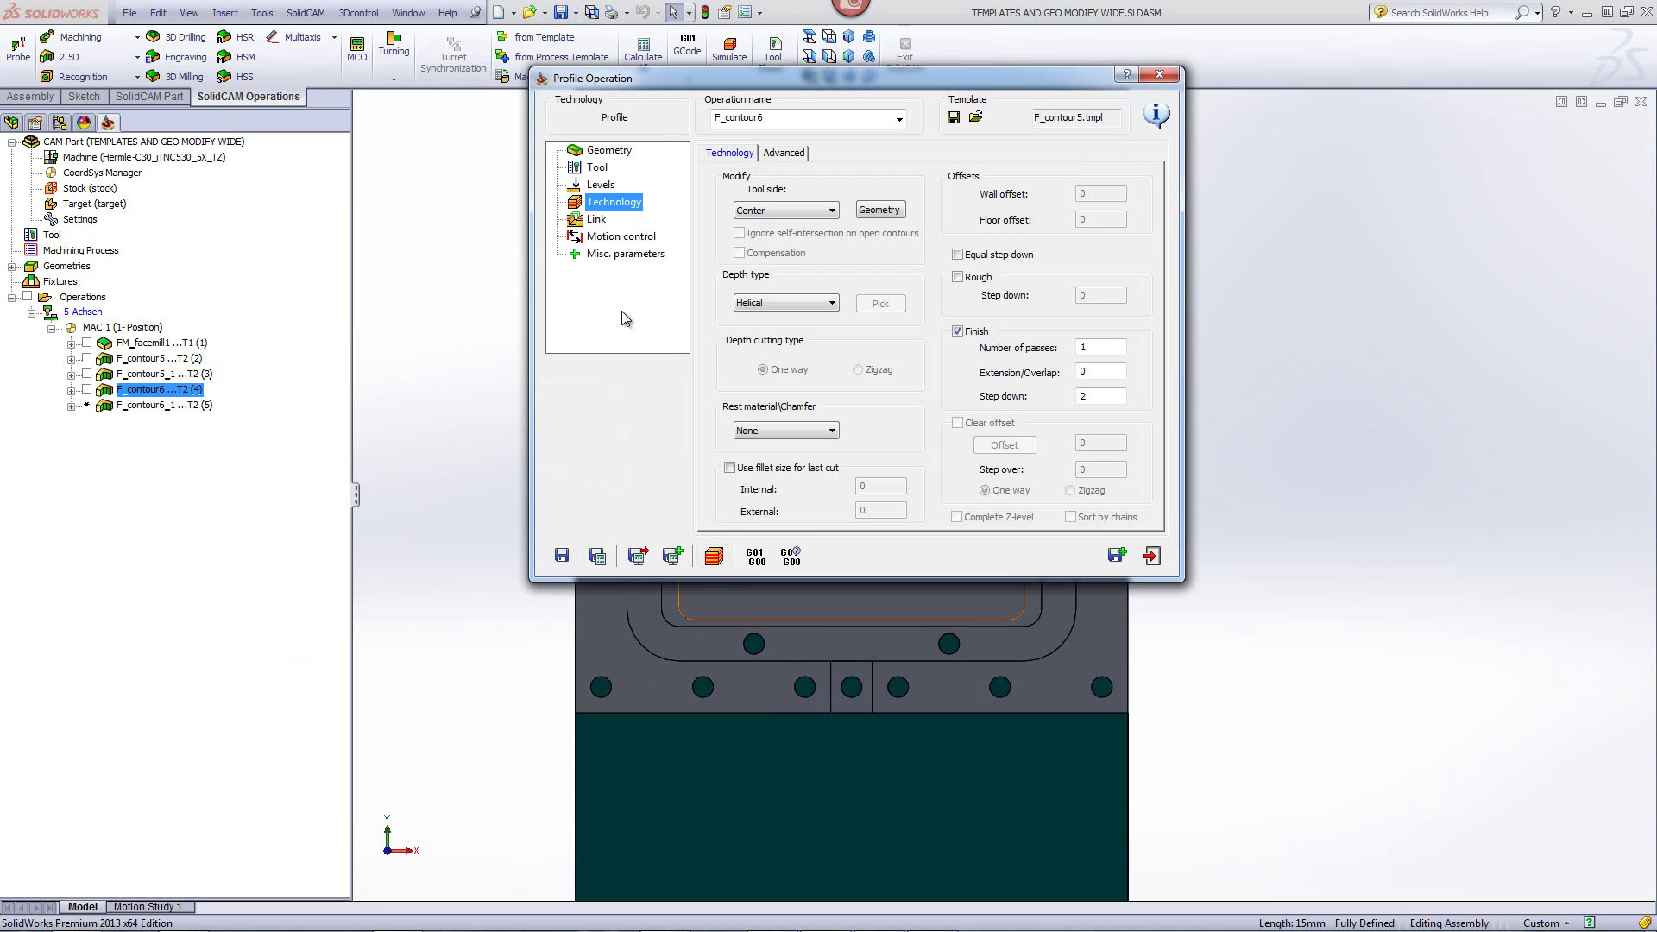
click(877, 212)
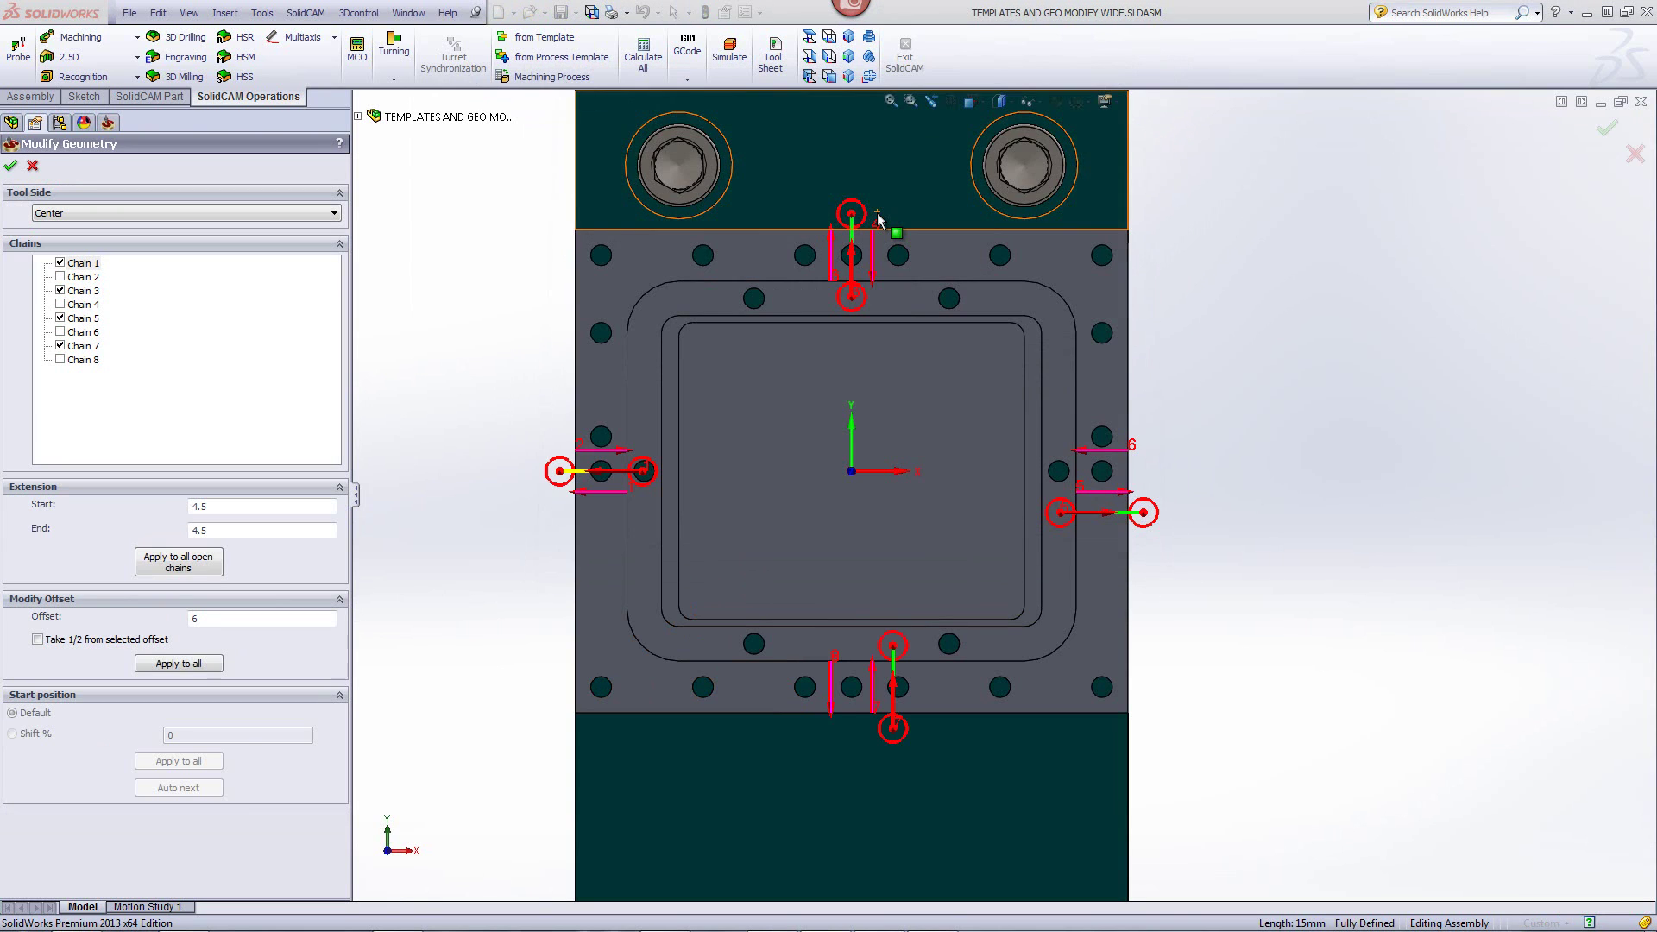
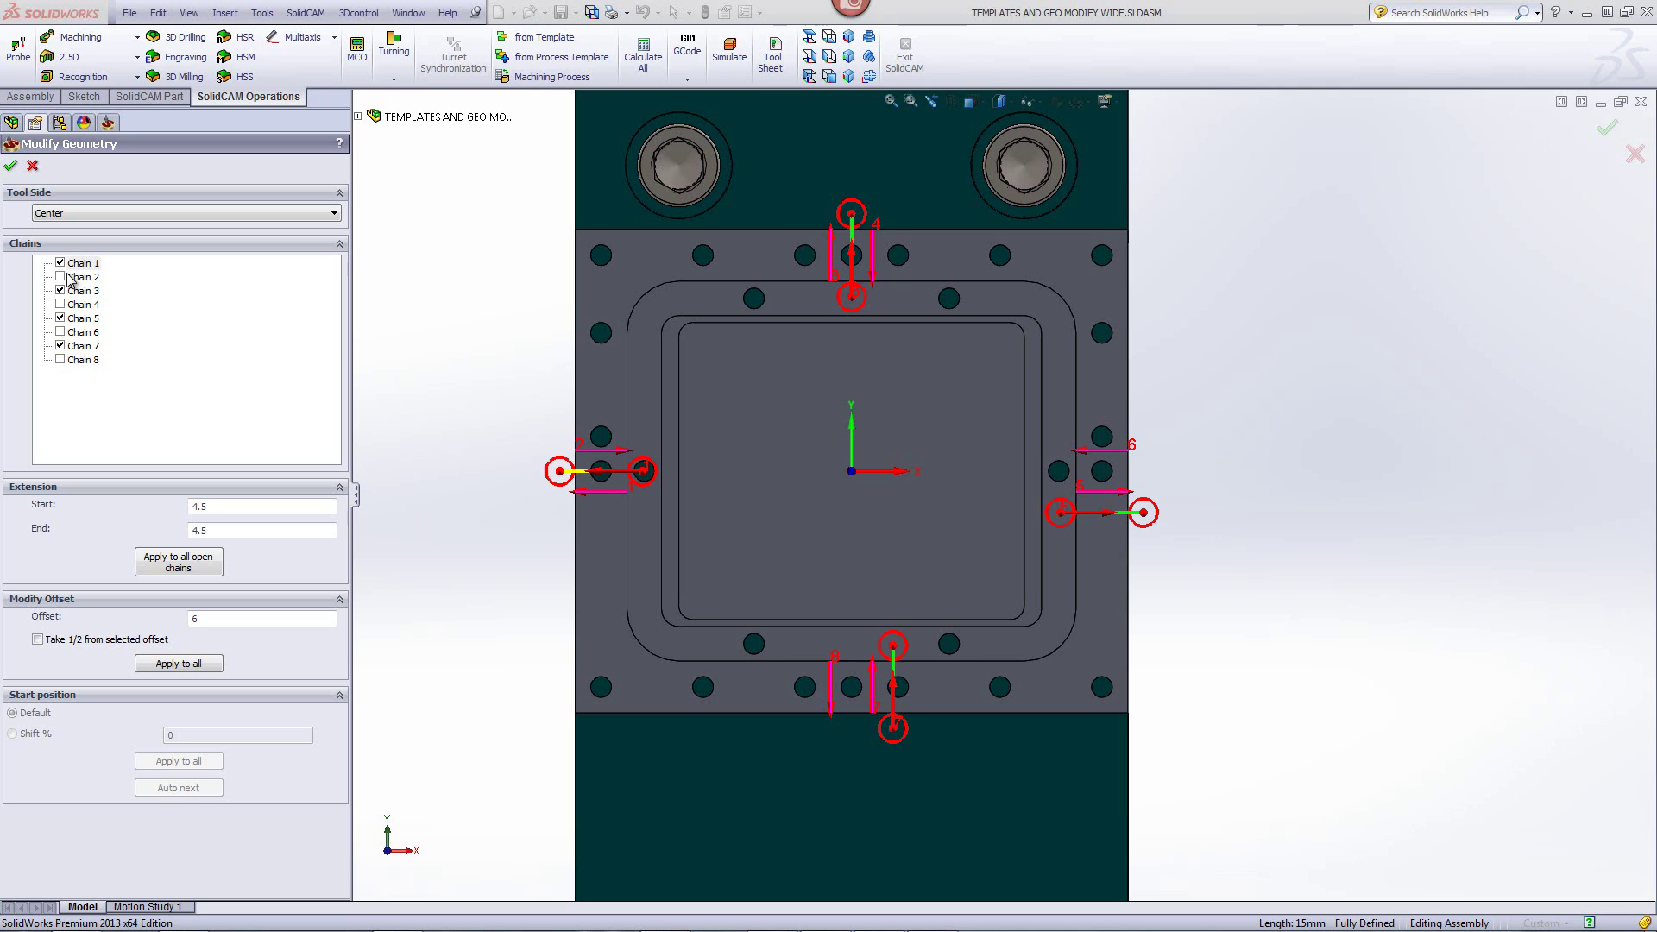
- Set Left tool side and 0 offset, include chains 2 and 8, and apply to all open chains
click(88, 218)
click(81, 229)
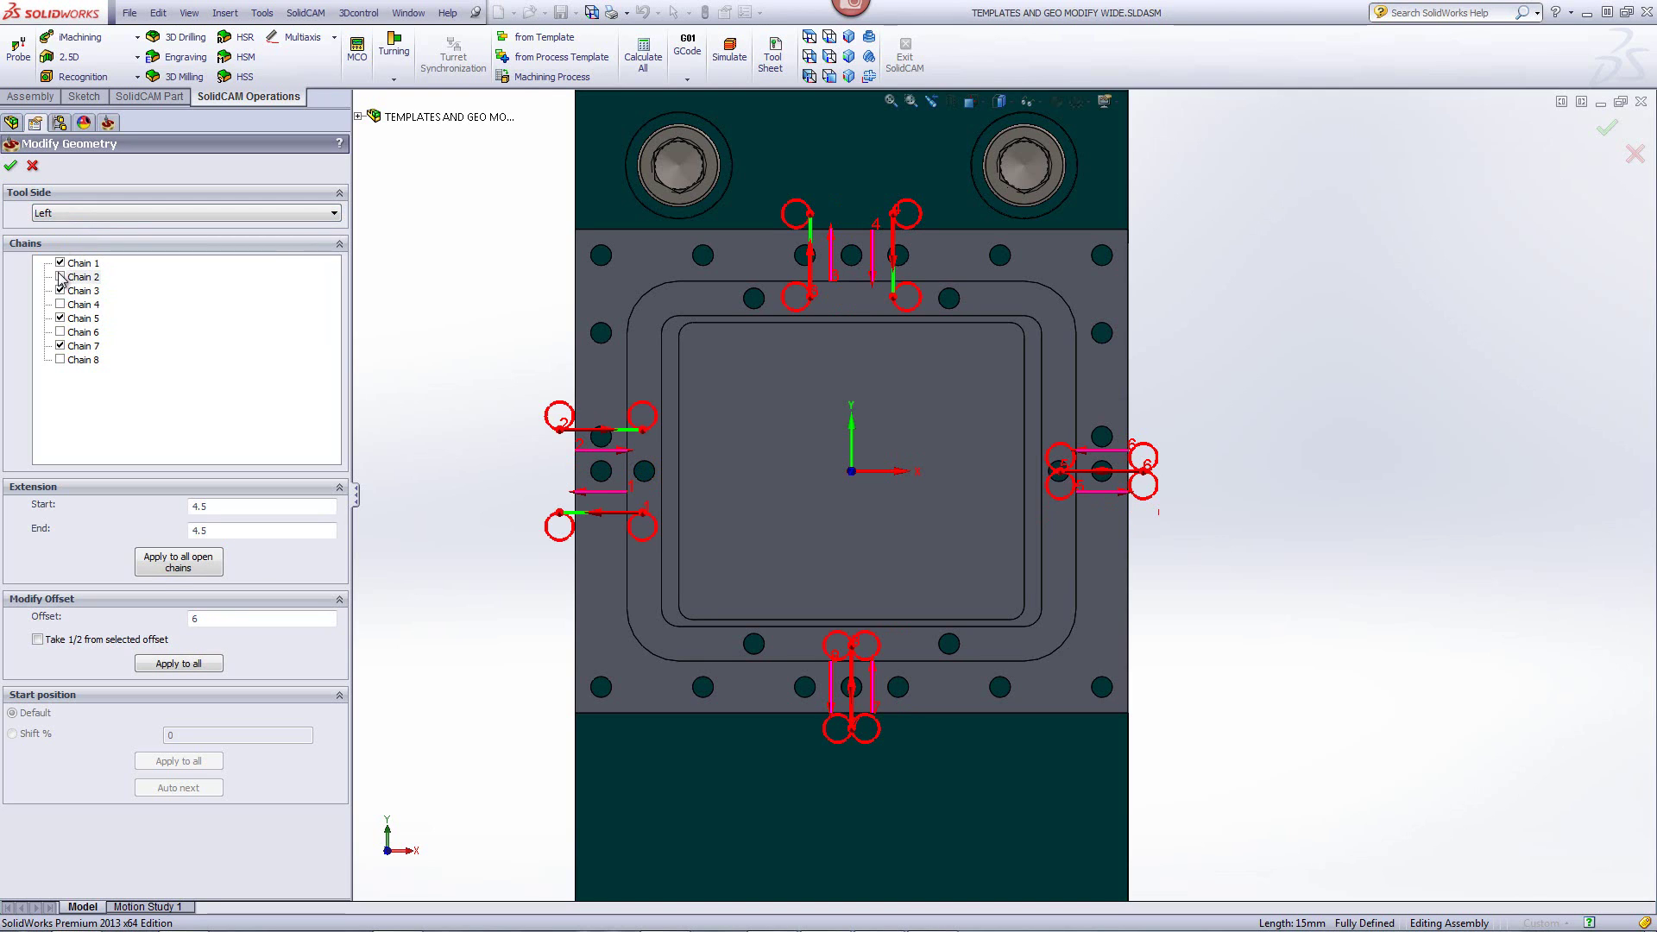
click(59, 276)
click(59, 360)
click(232, 621)
text(0)
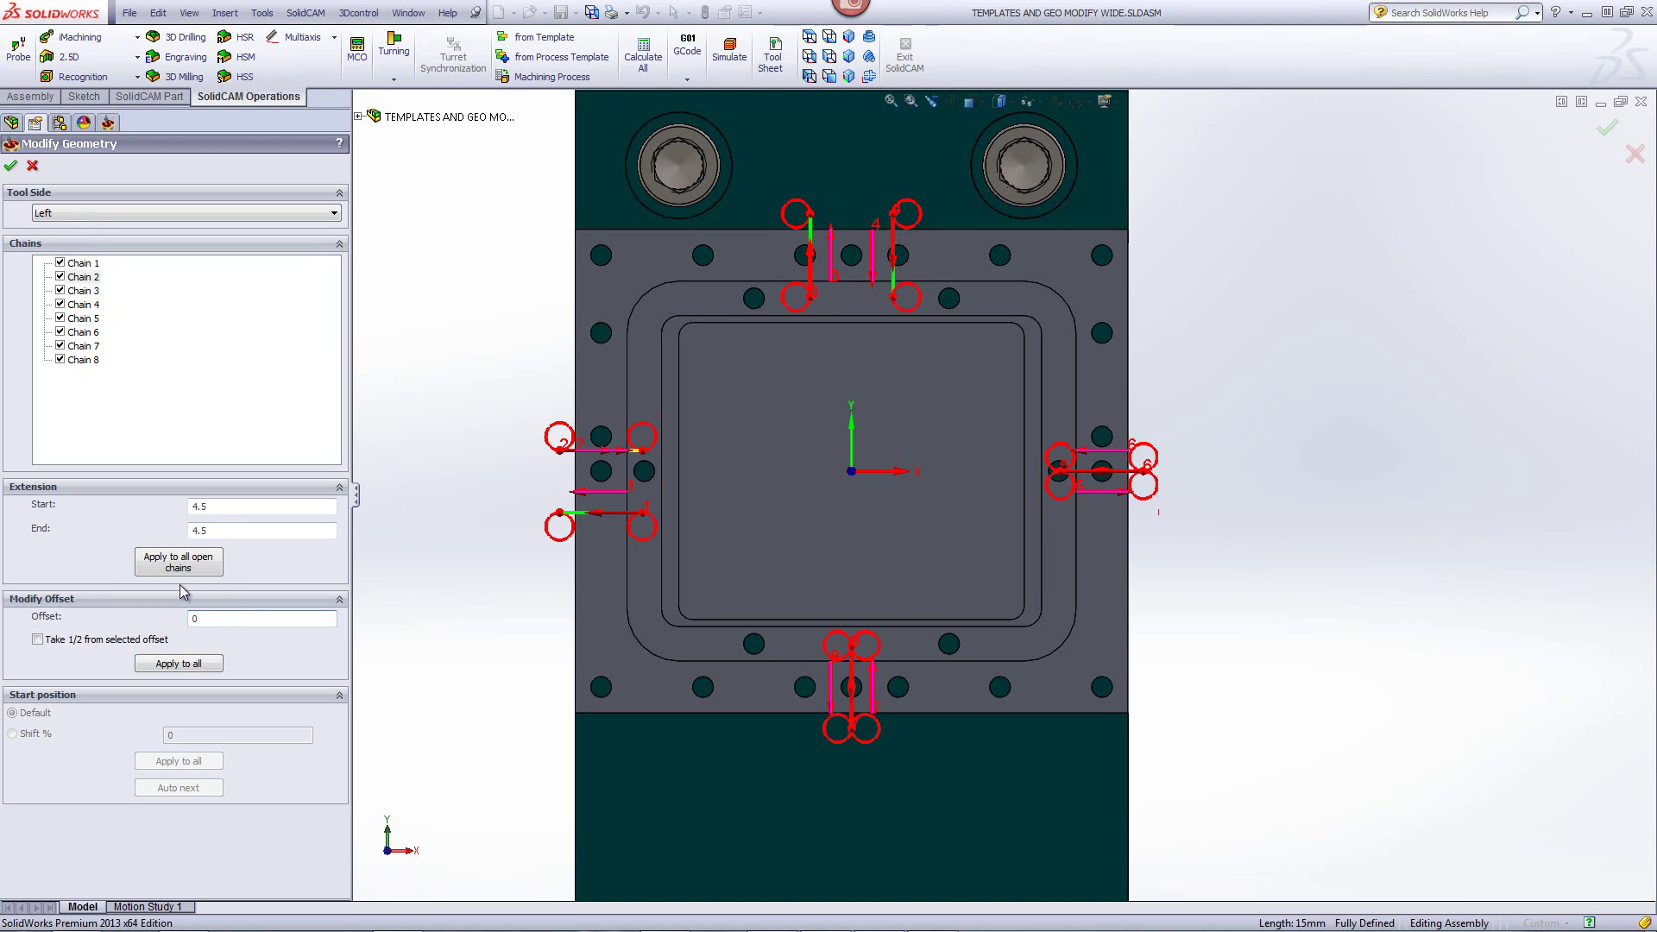
click(187, 566)
click(186, 566)
click(186, 566)
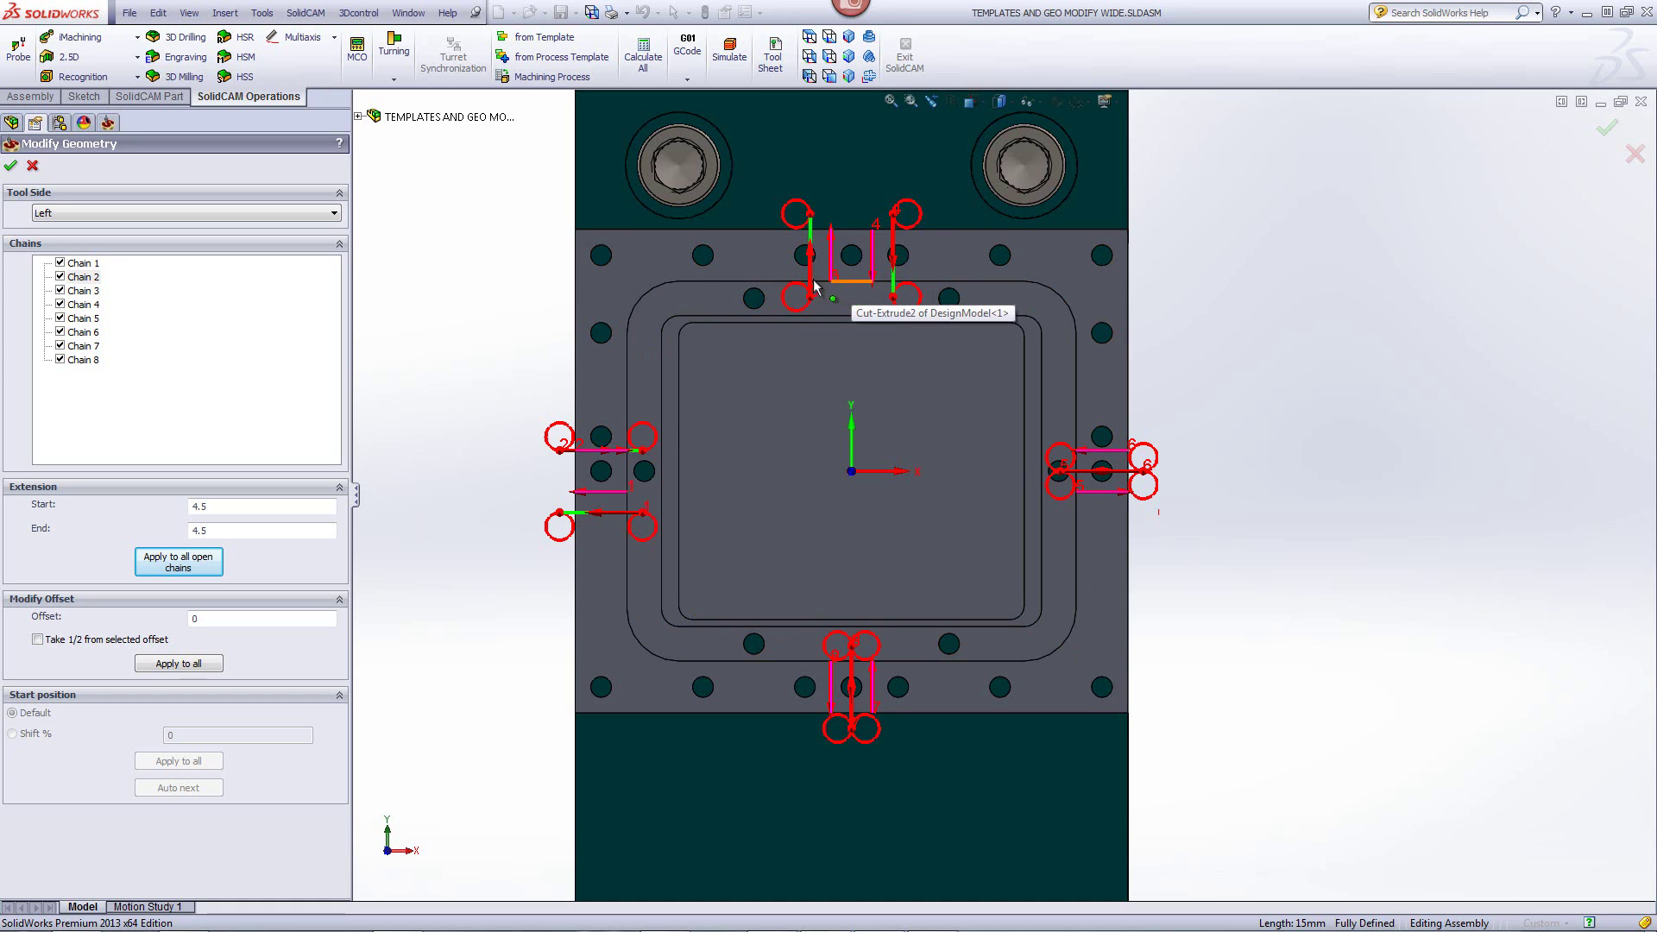
- Accept the chain changes, dismiss the contour6 shared-geometry warning, and exit the F_contour6 operation
click(11, 165)
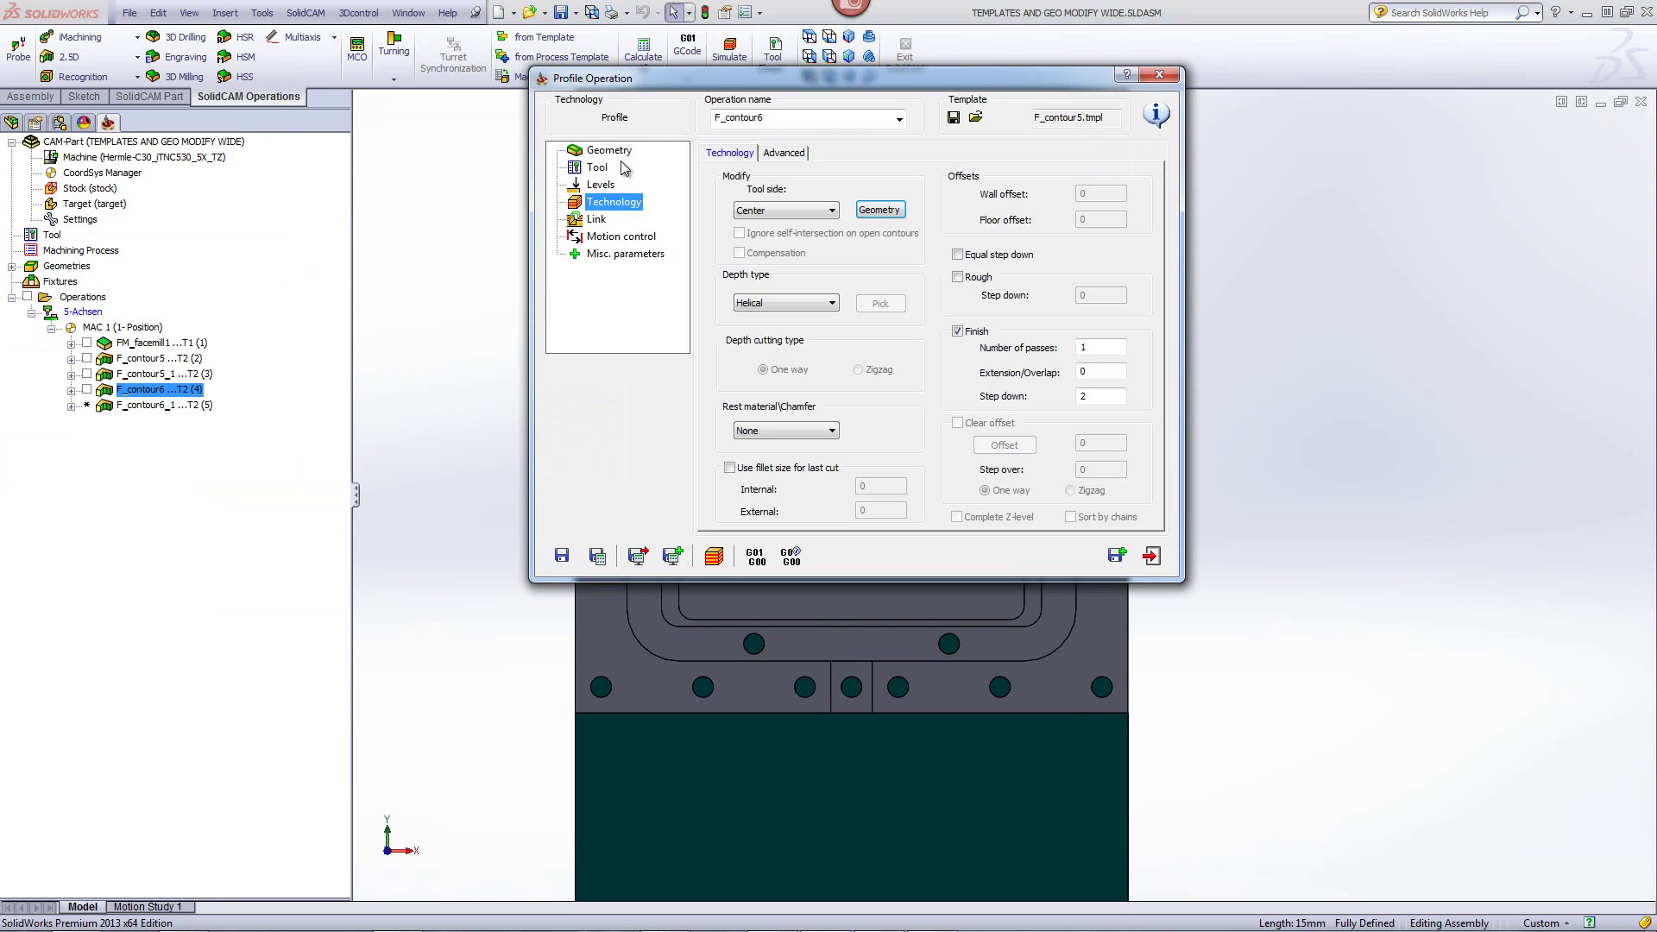
click(606, 153)
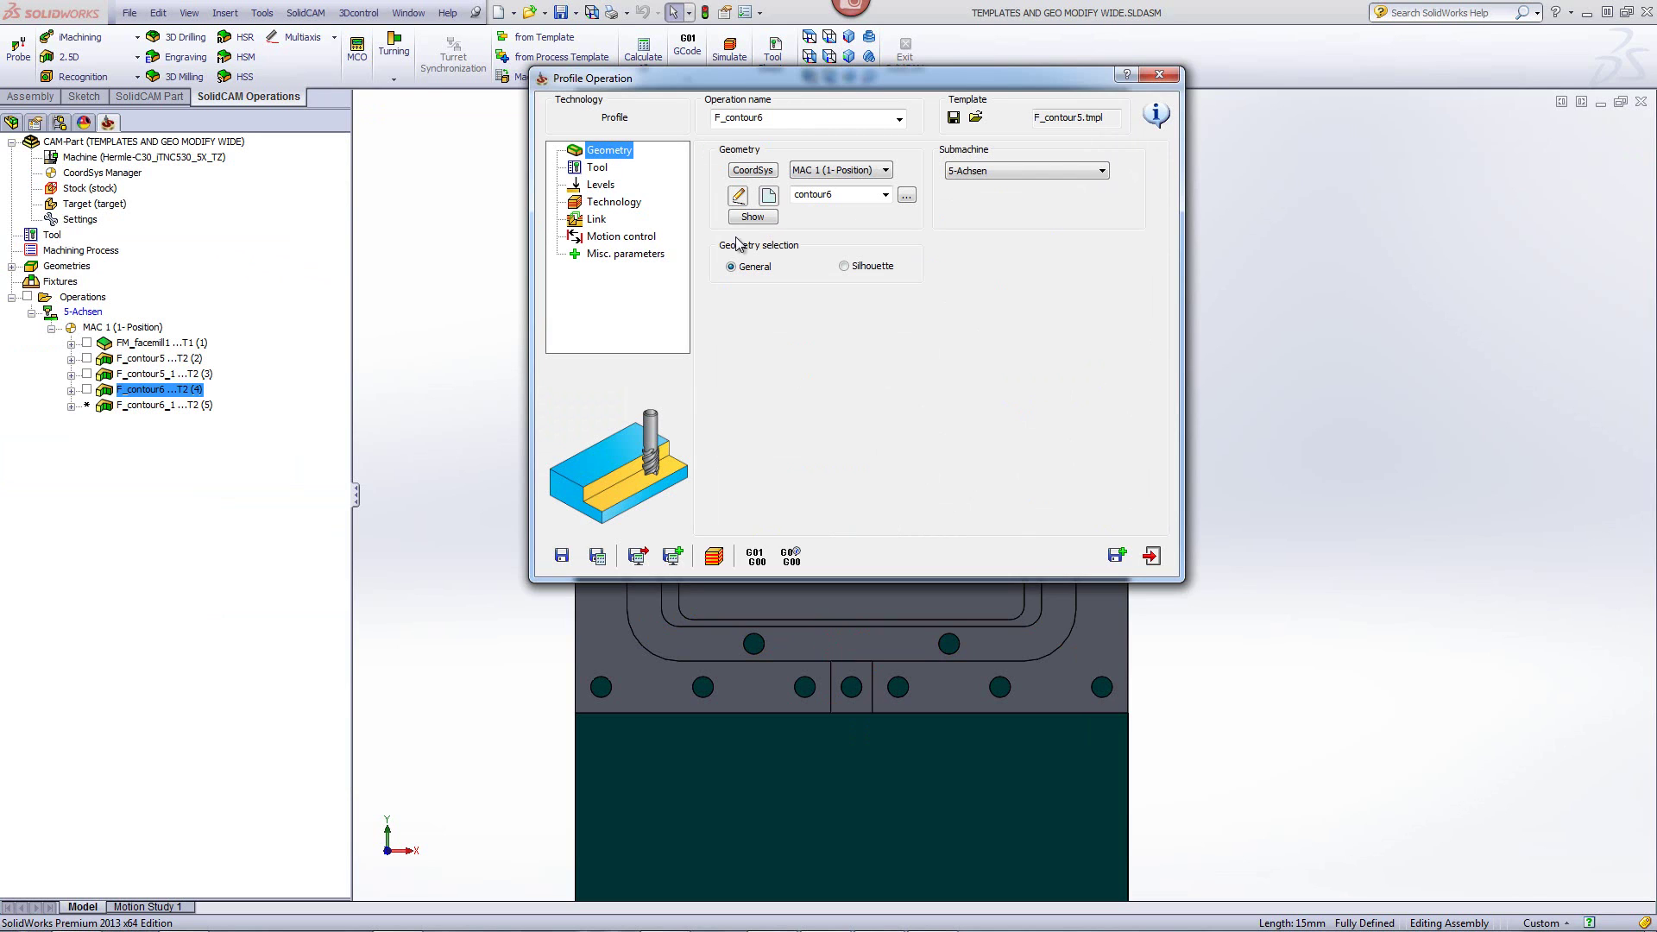
click(738, 197)
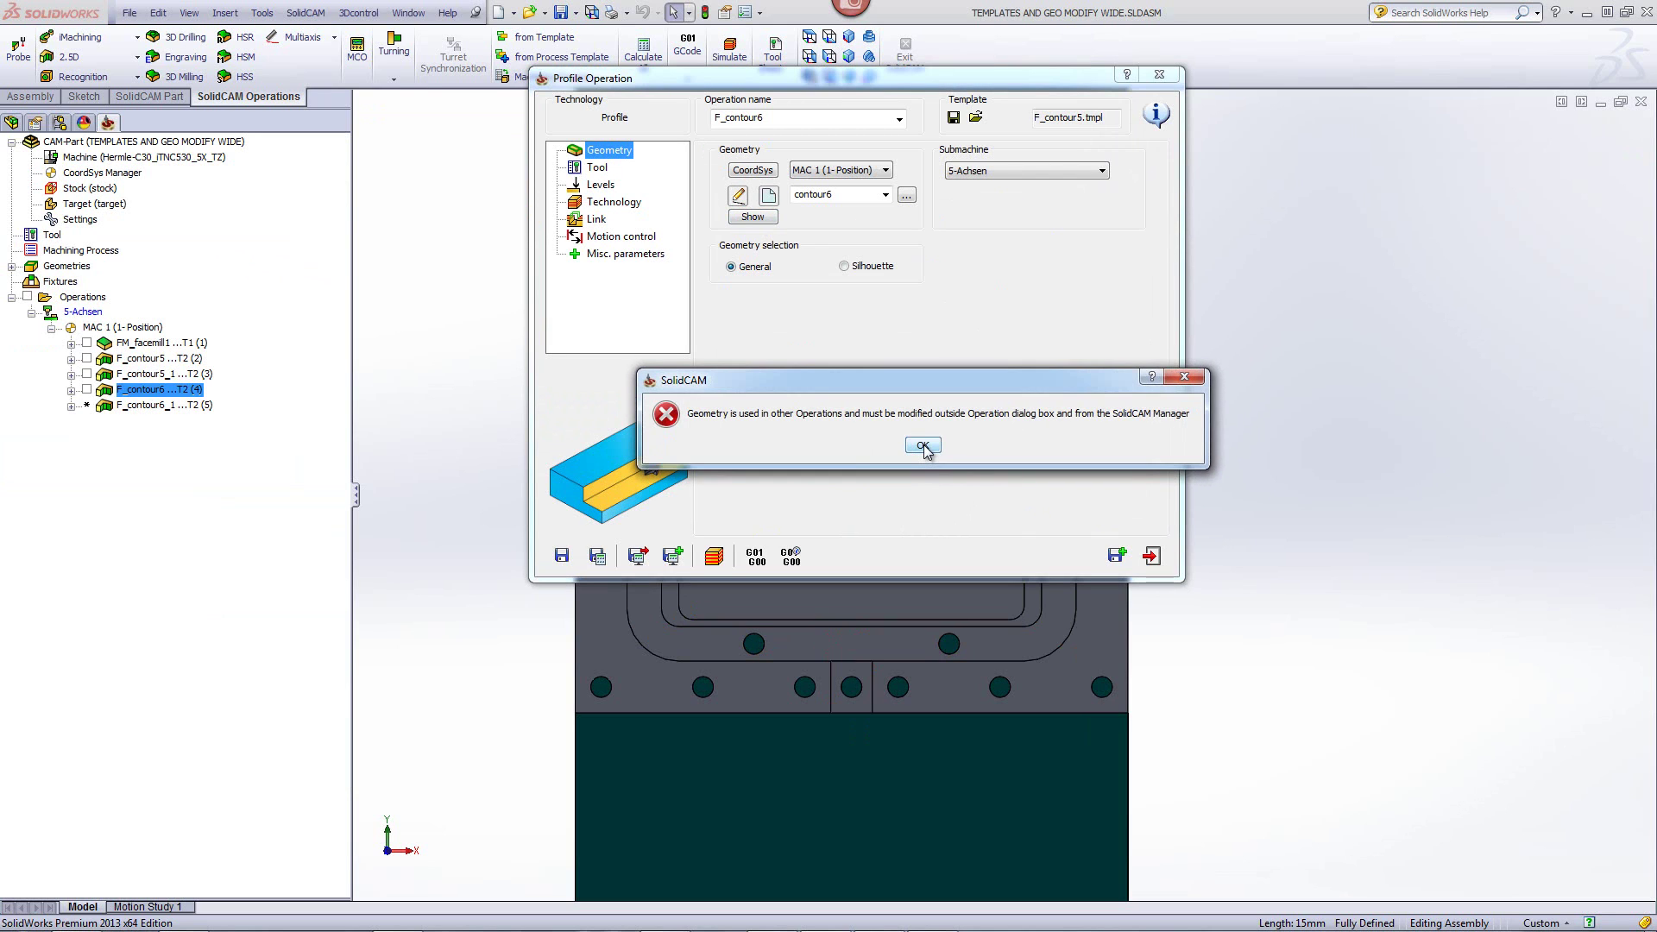
click(923, 446)
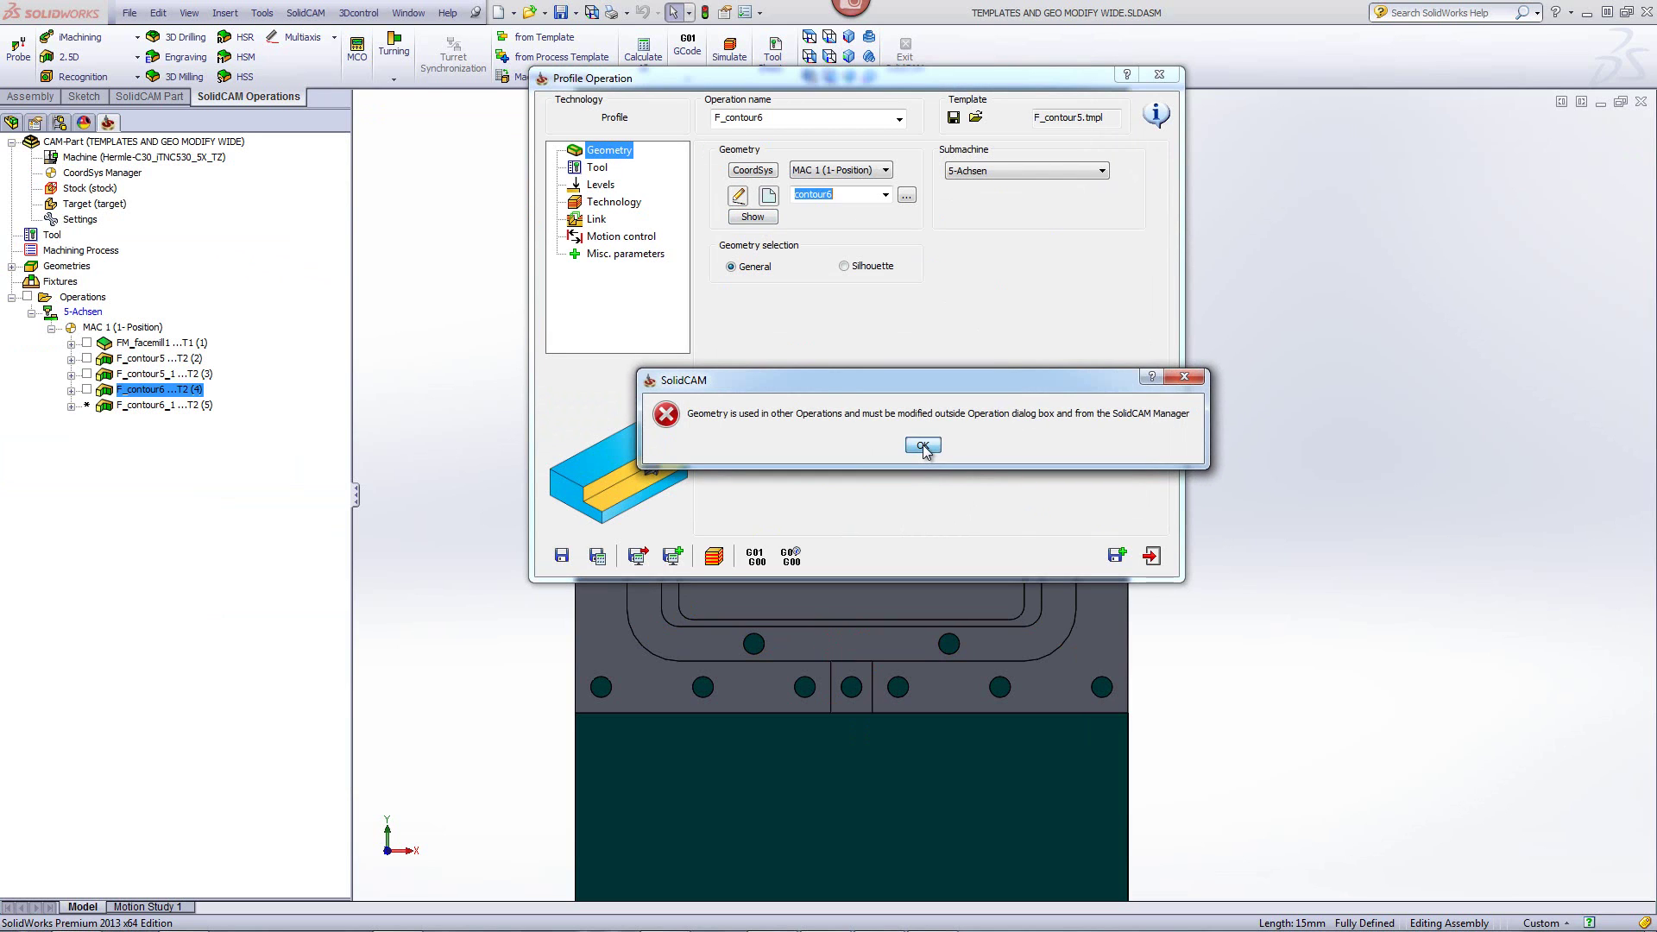
click(1151, 557)
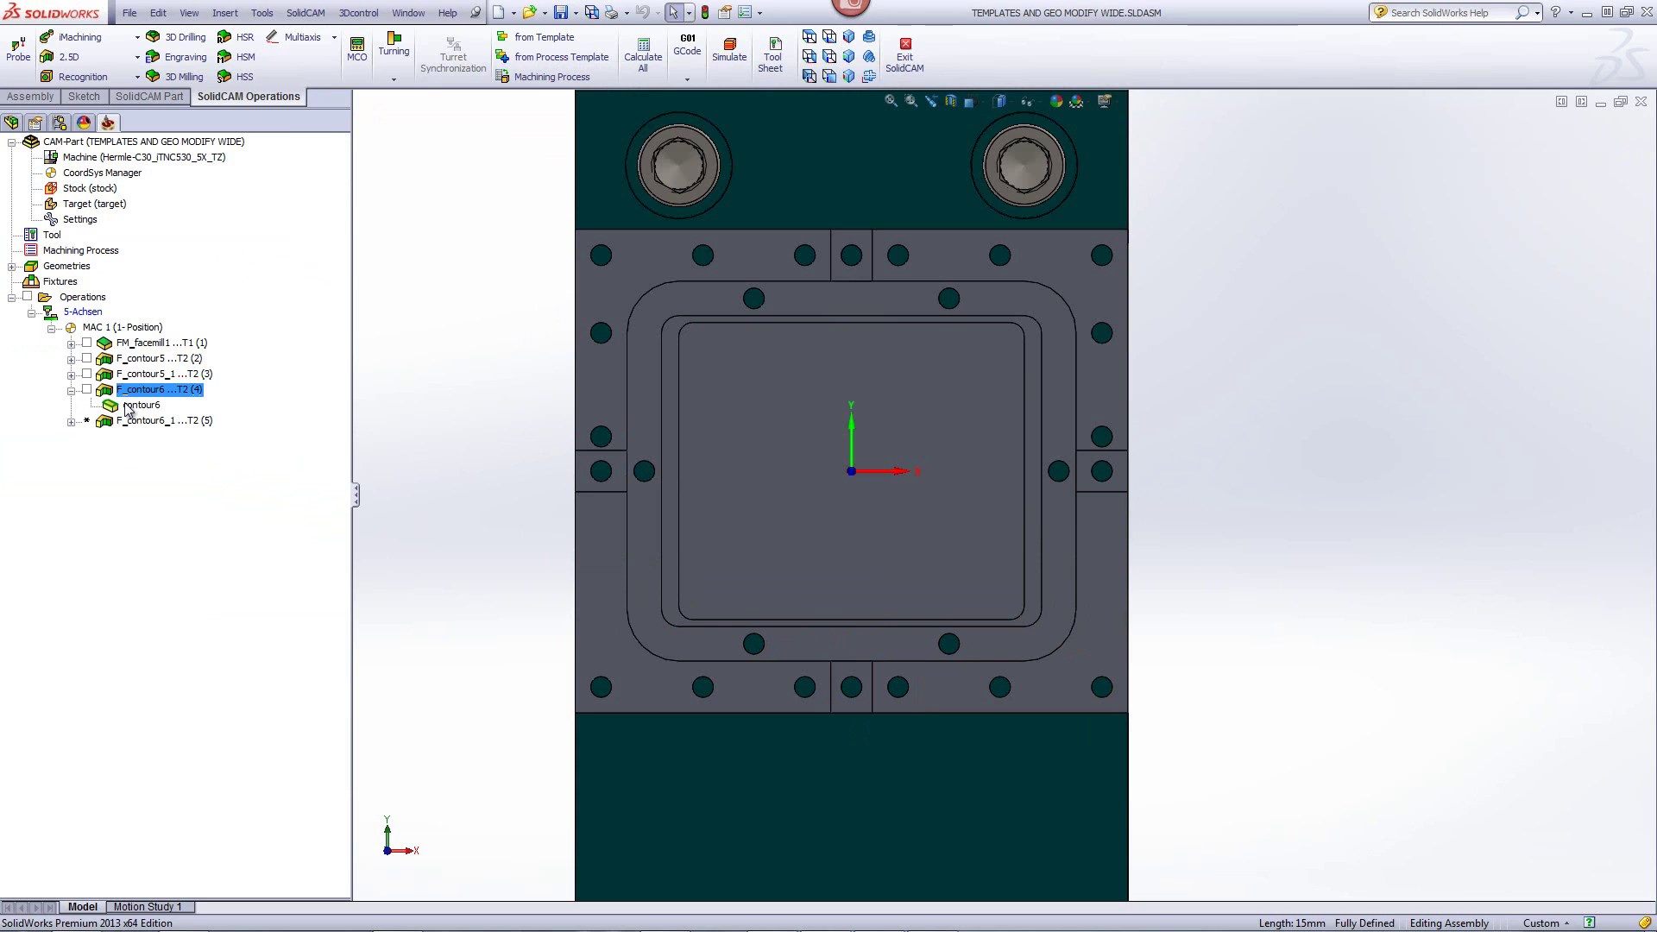
- Show the contour6 chains on the part, then choose Edit on contour6 in the Manager tree
click(125, 403)
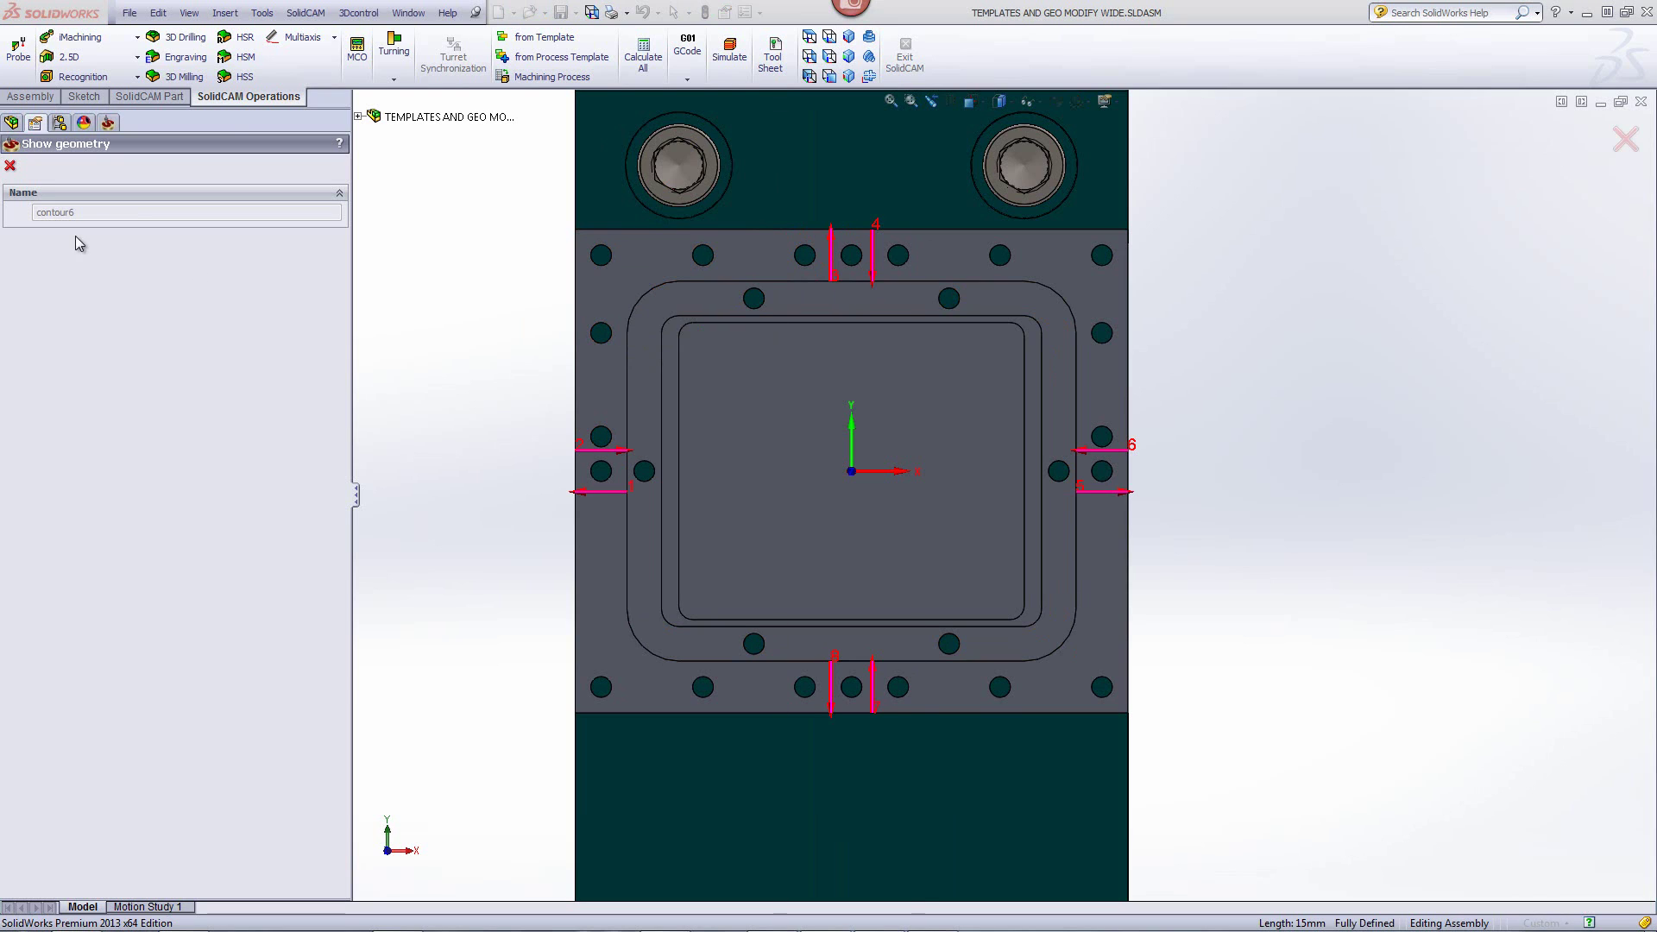
click(11, 167)
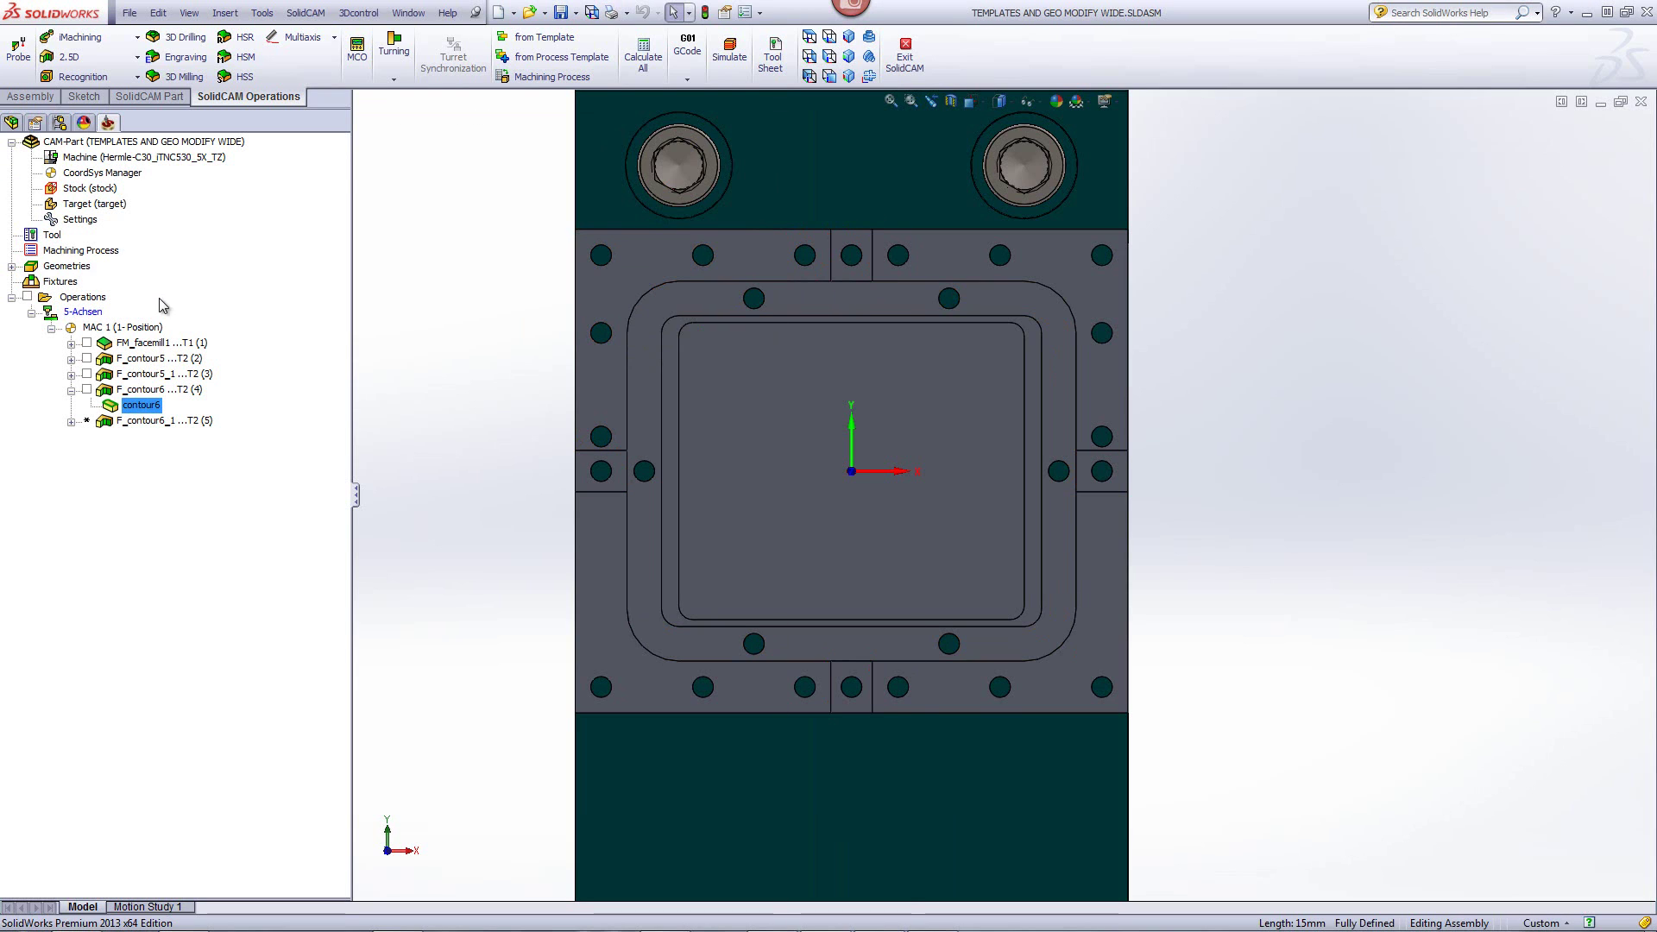
right_click(142, 407)
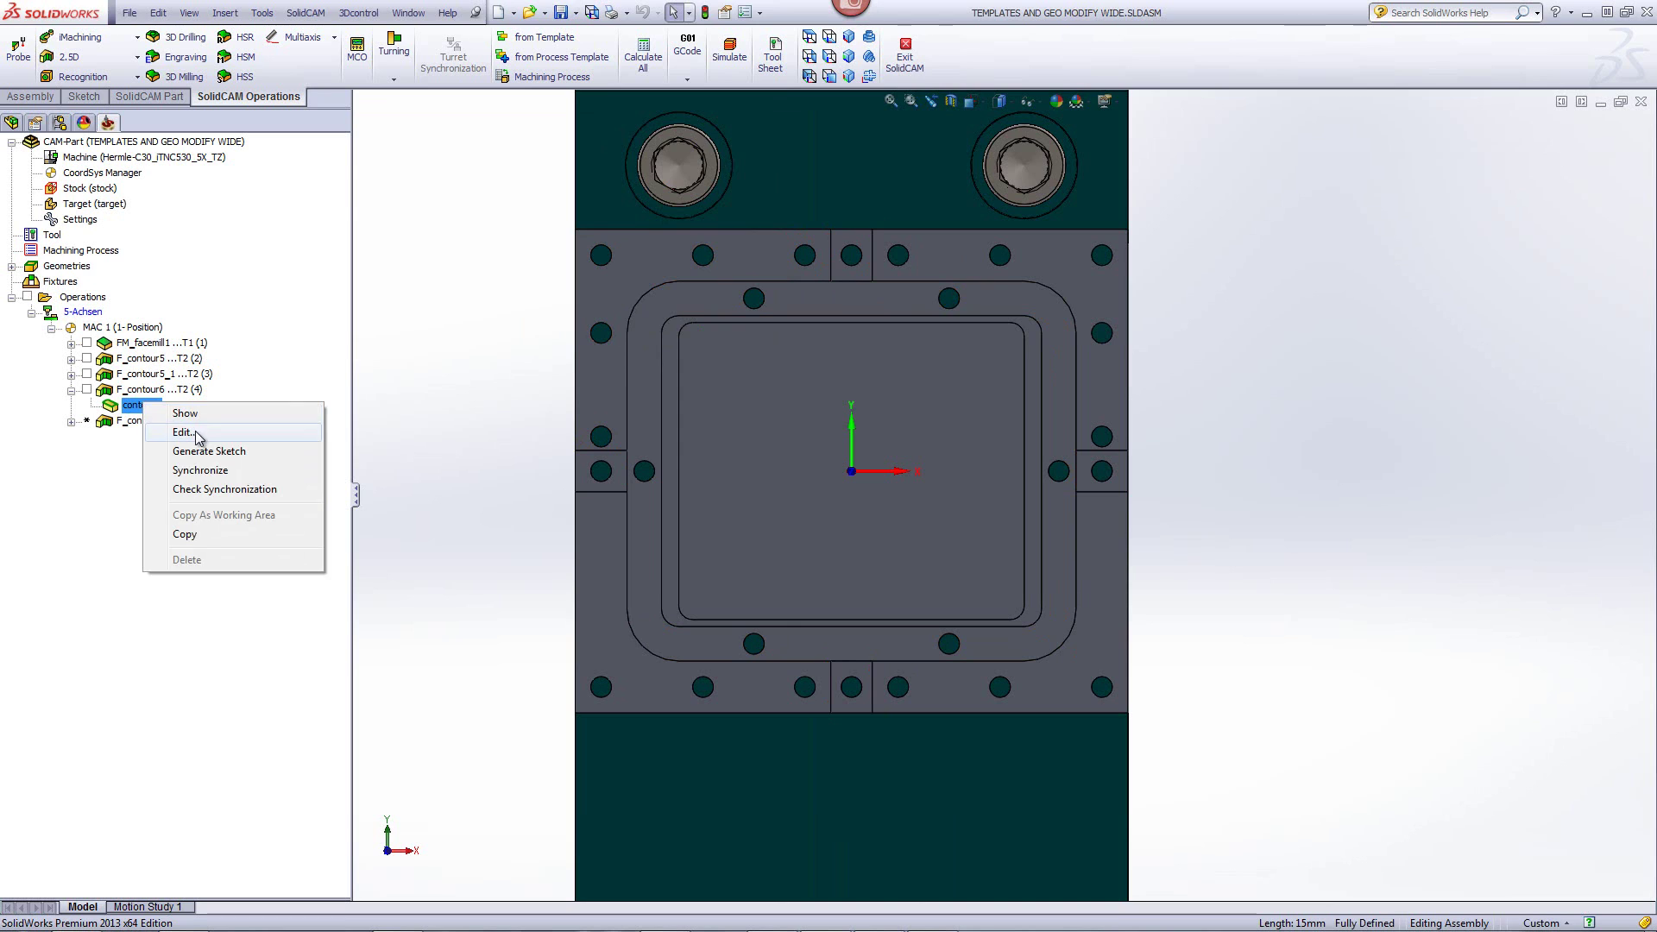
click(197, 432)
- Confirm editing the shared geometry and reverse chains 3 and 4 of contour6
click(744, 440)
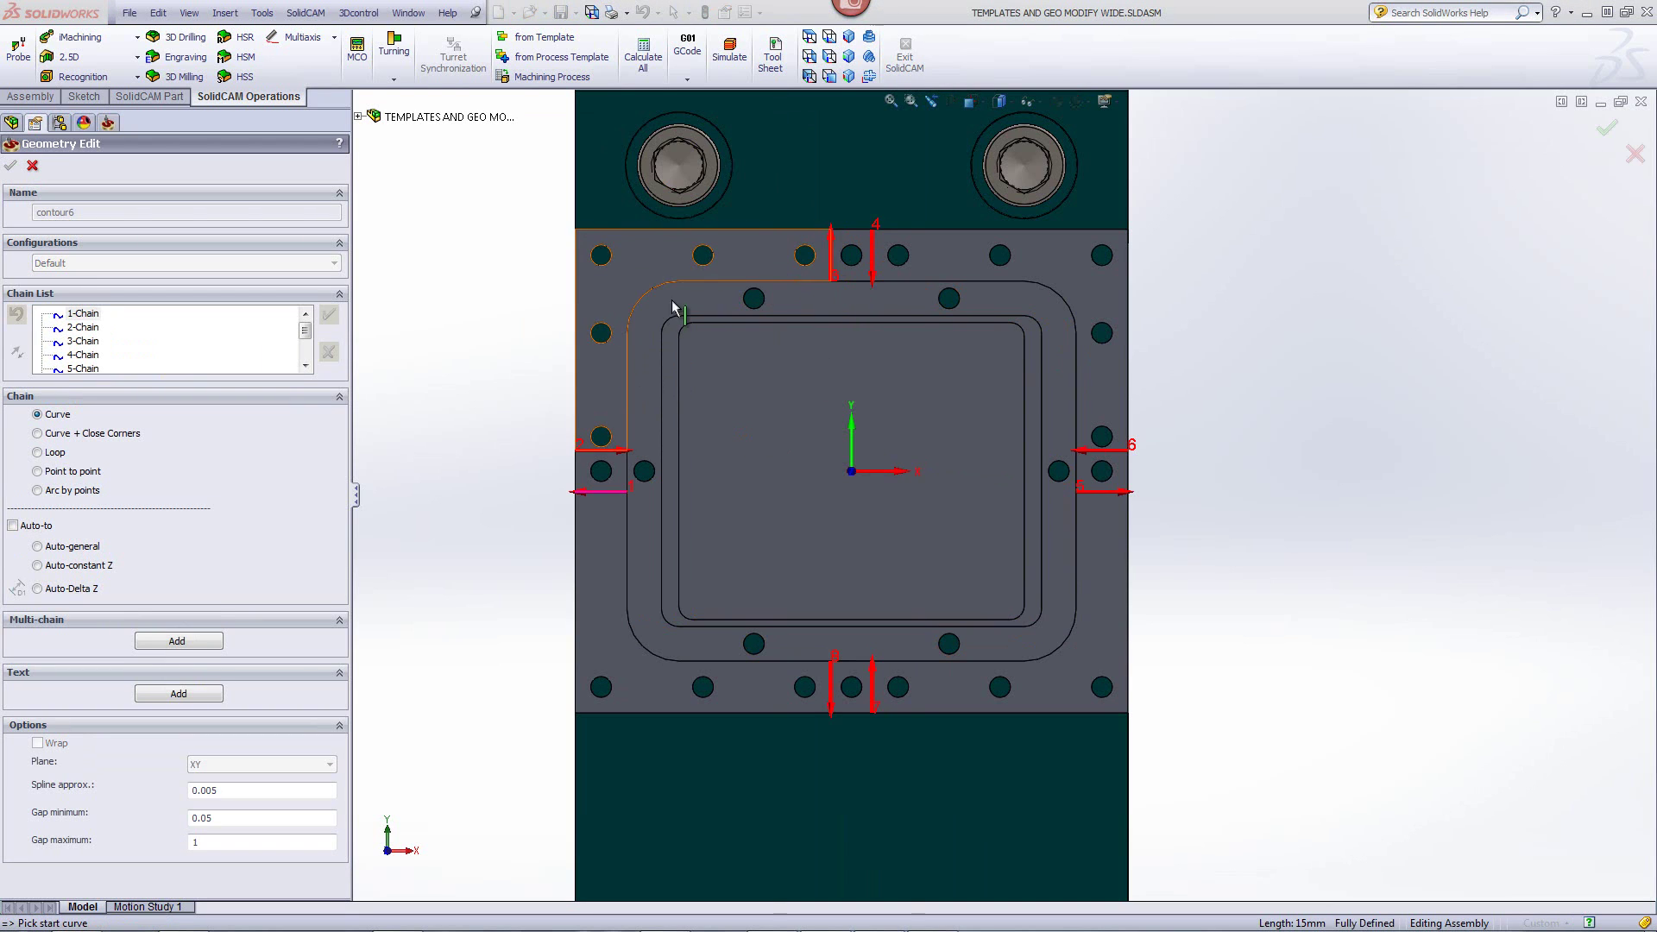
click(77, 345)
right_click(77, 341)
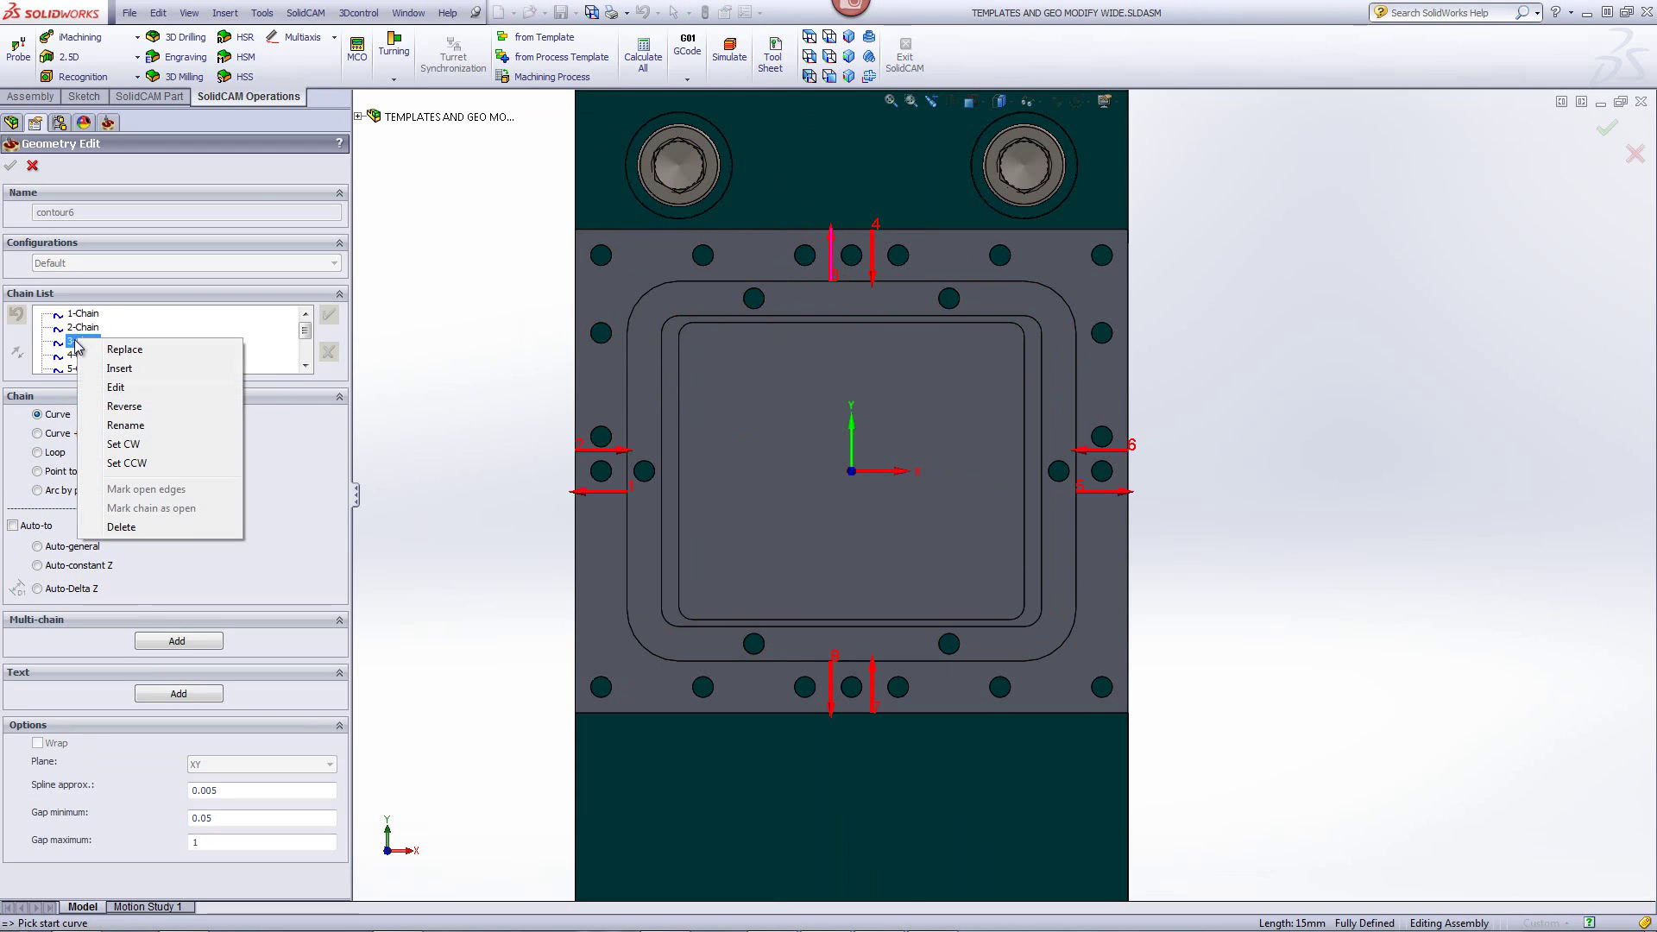
click(118, 407)
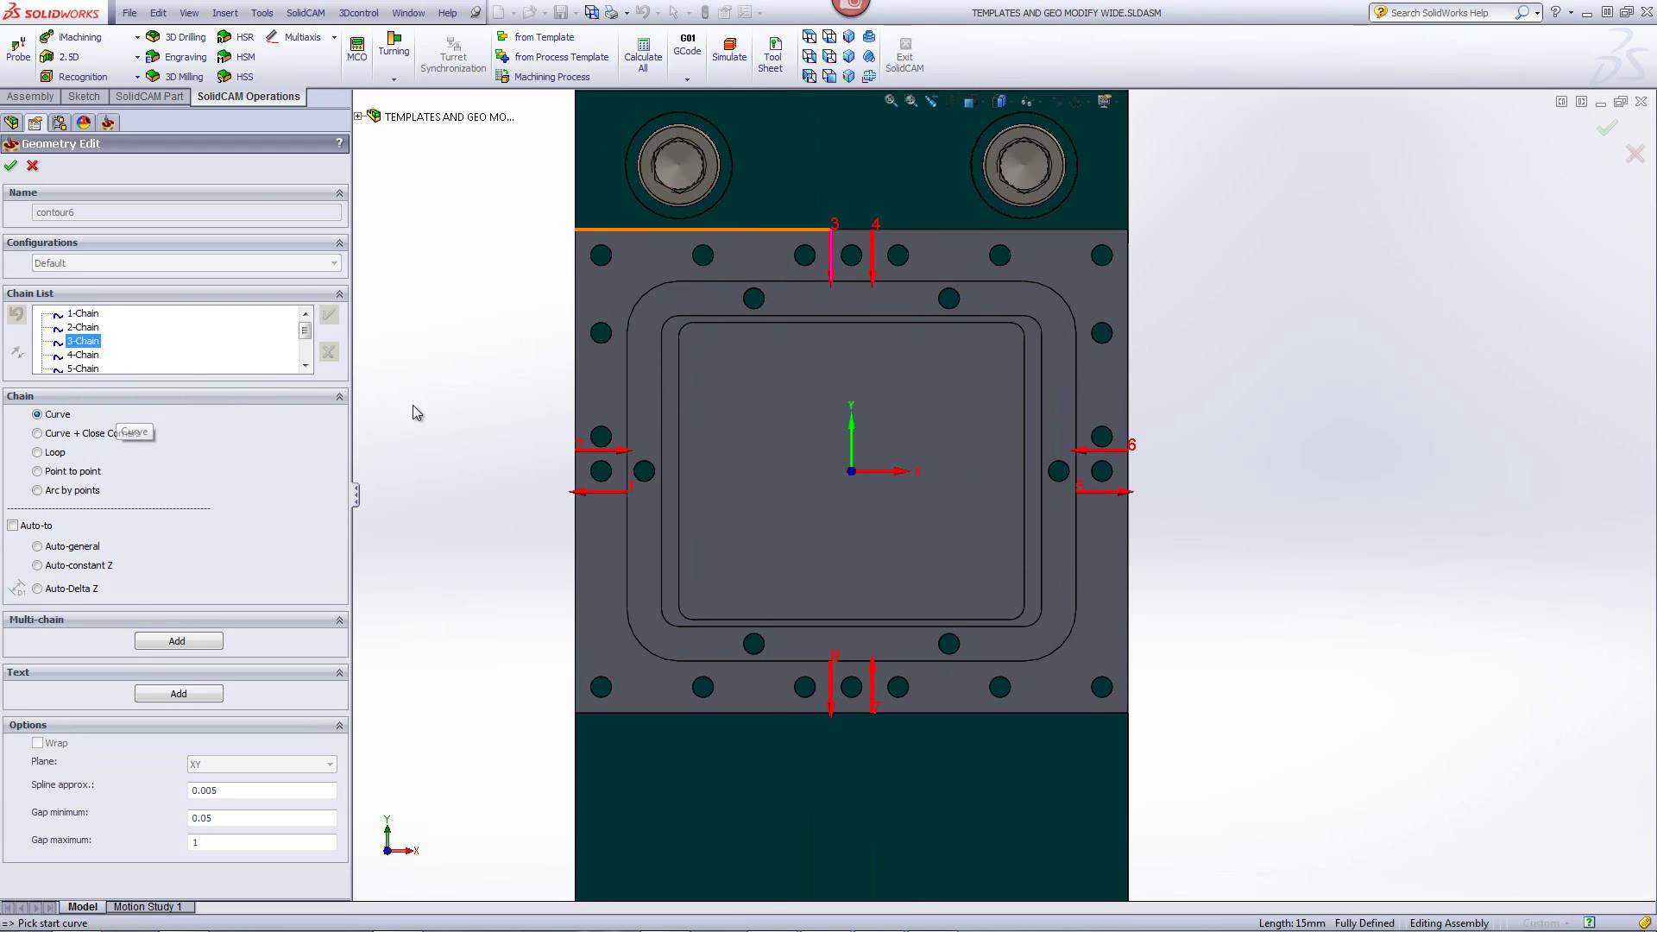
right_click(95, 355)
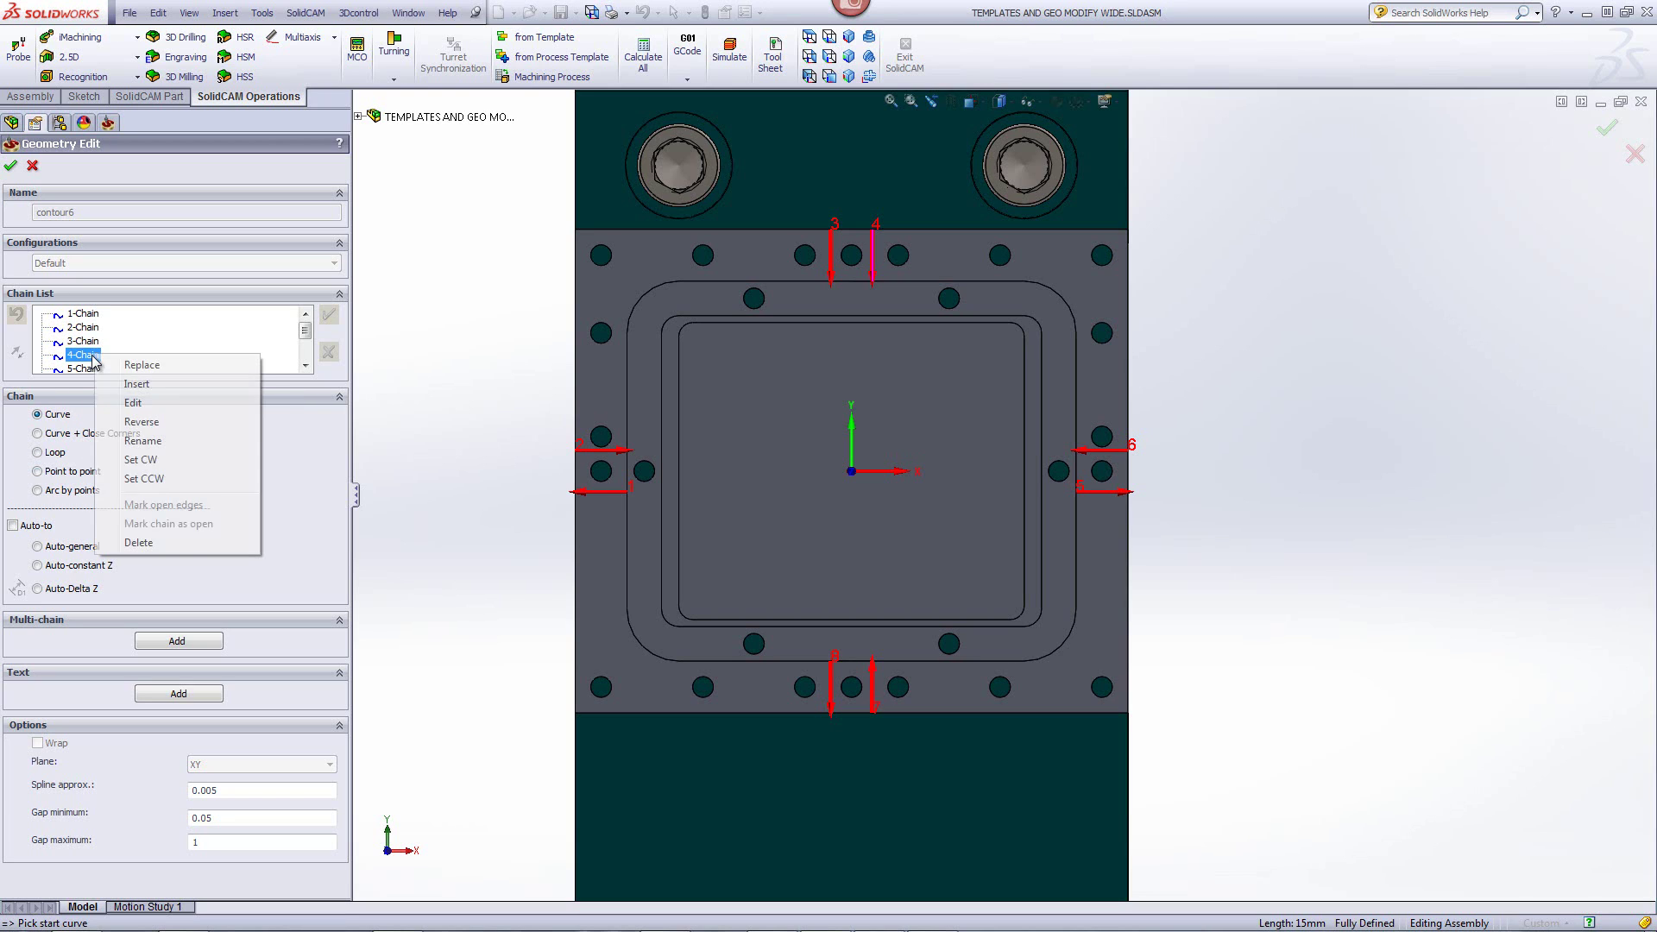
click(141, 422)
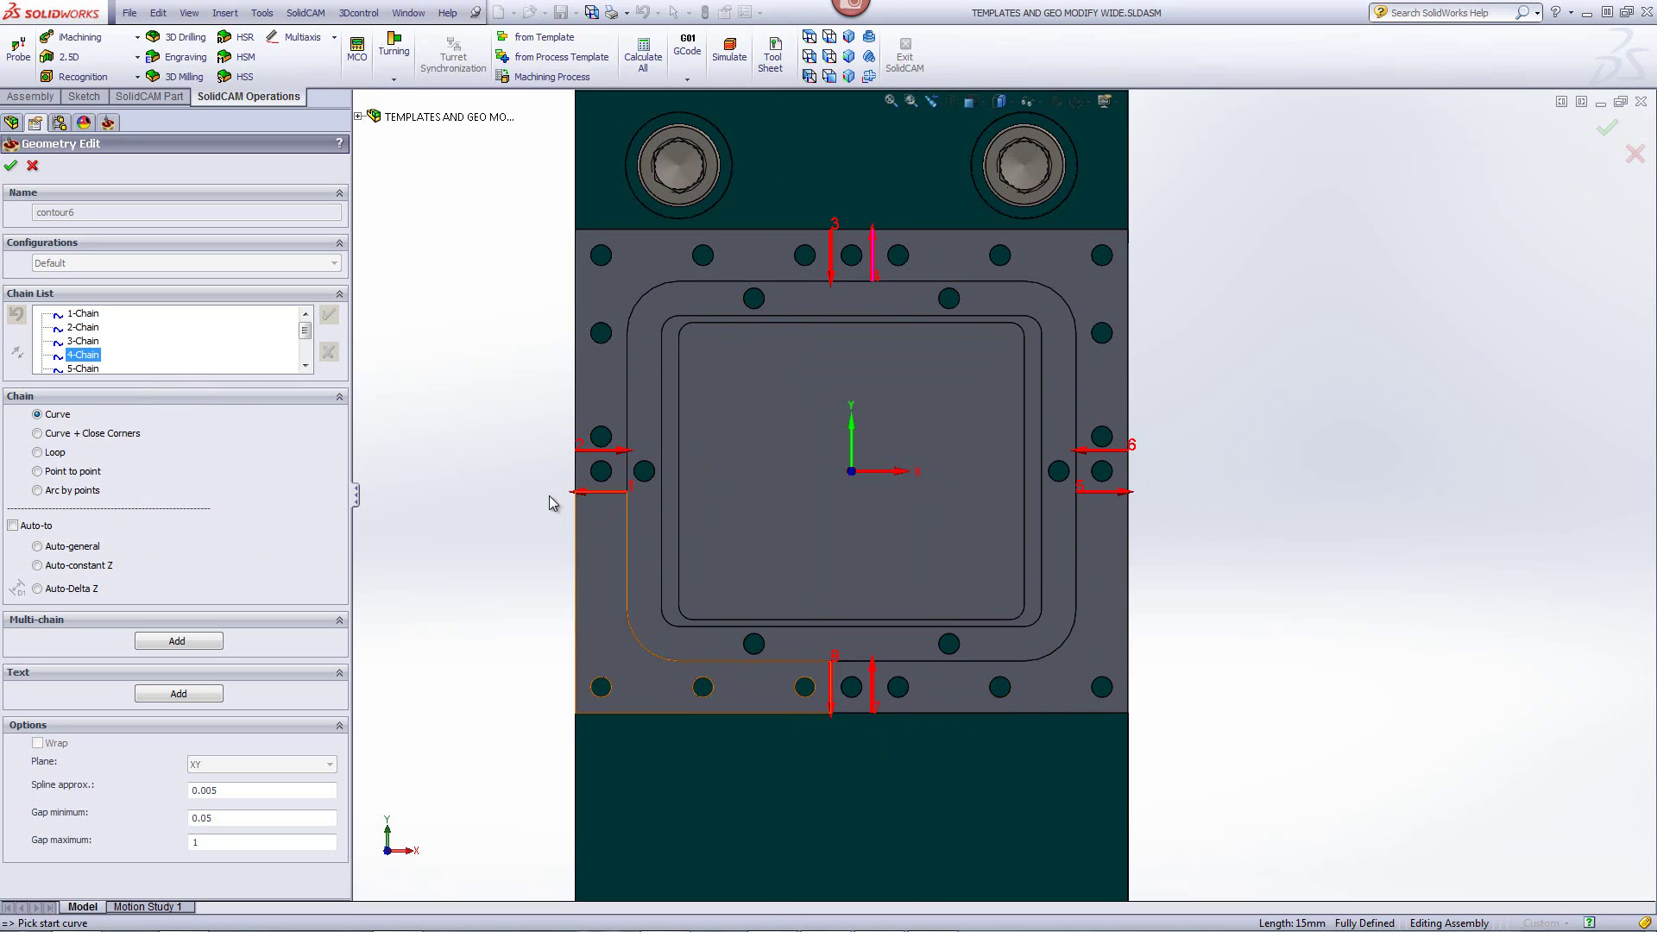
- Reverse chains 1 and 2 of contour6 and accept the edited geometry
right_click(74, 320)
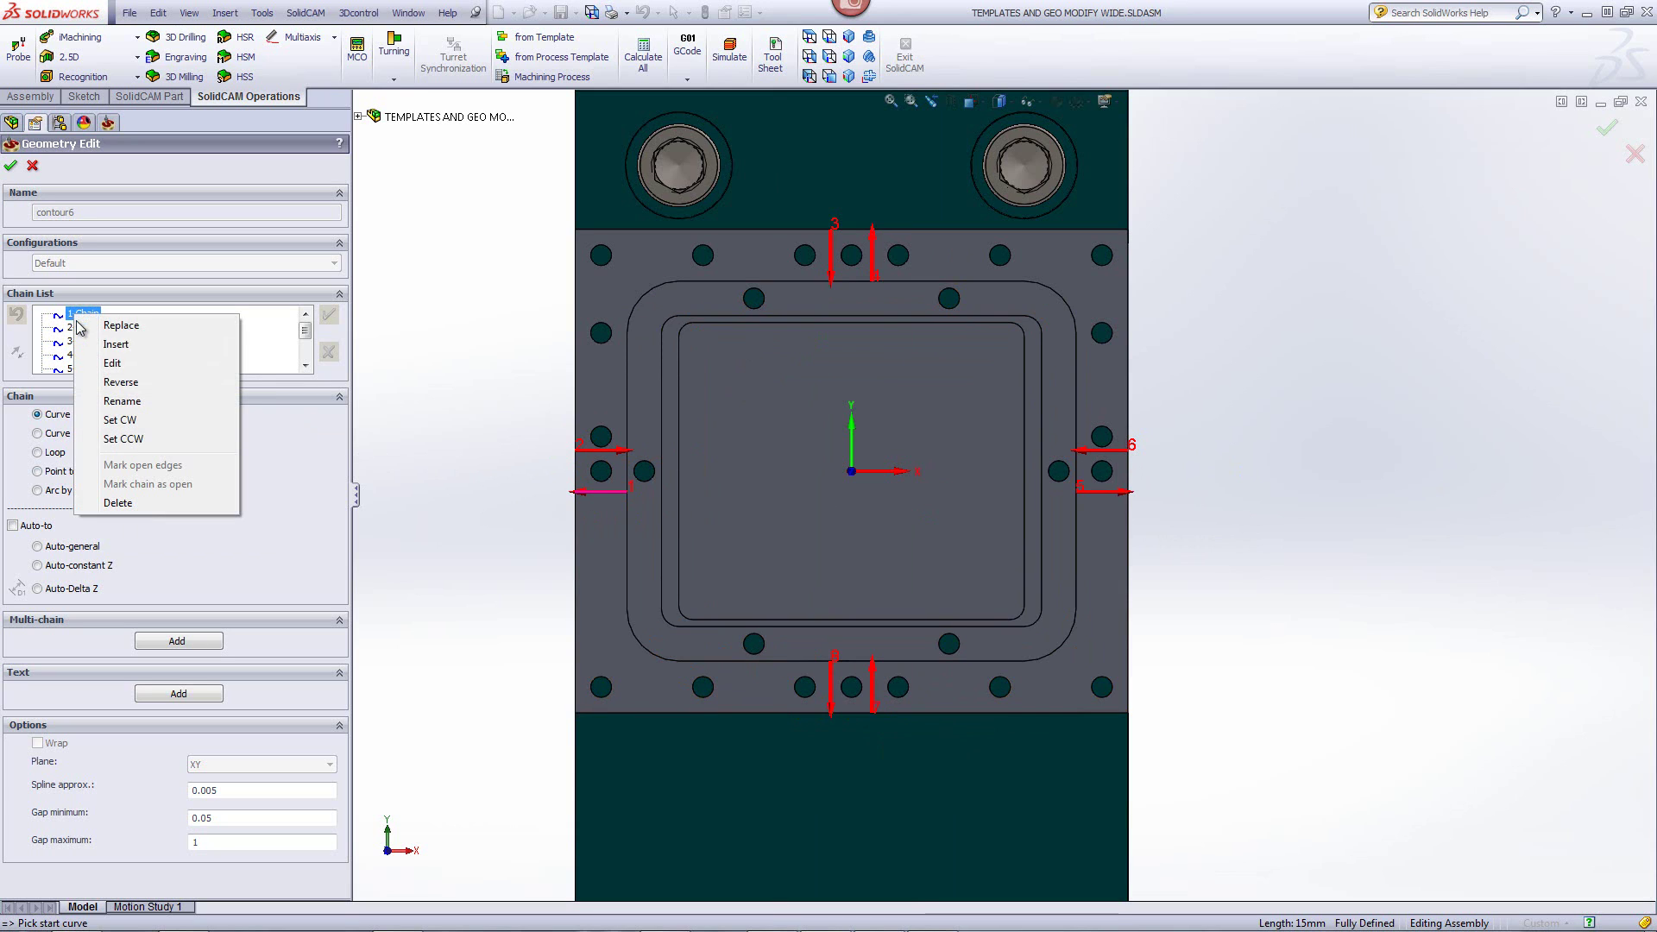
click(130, 384)
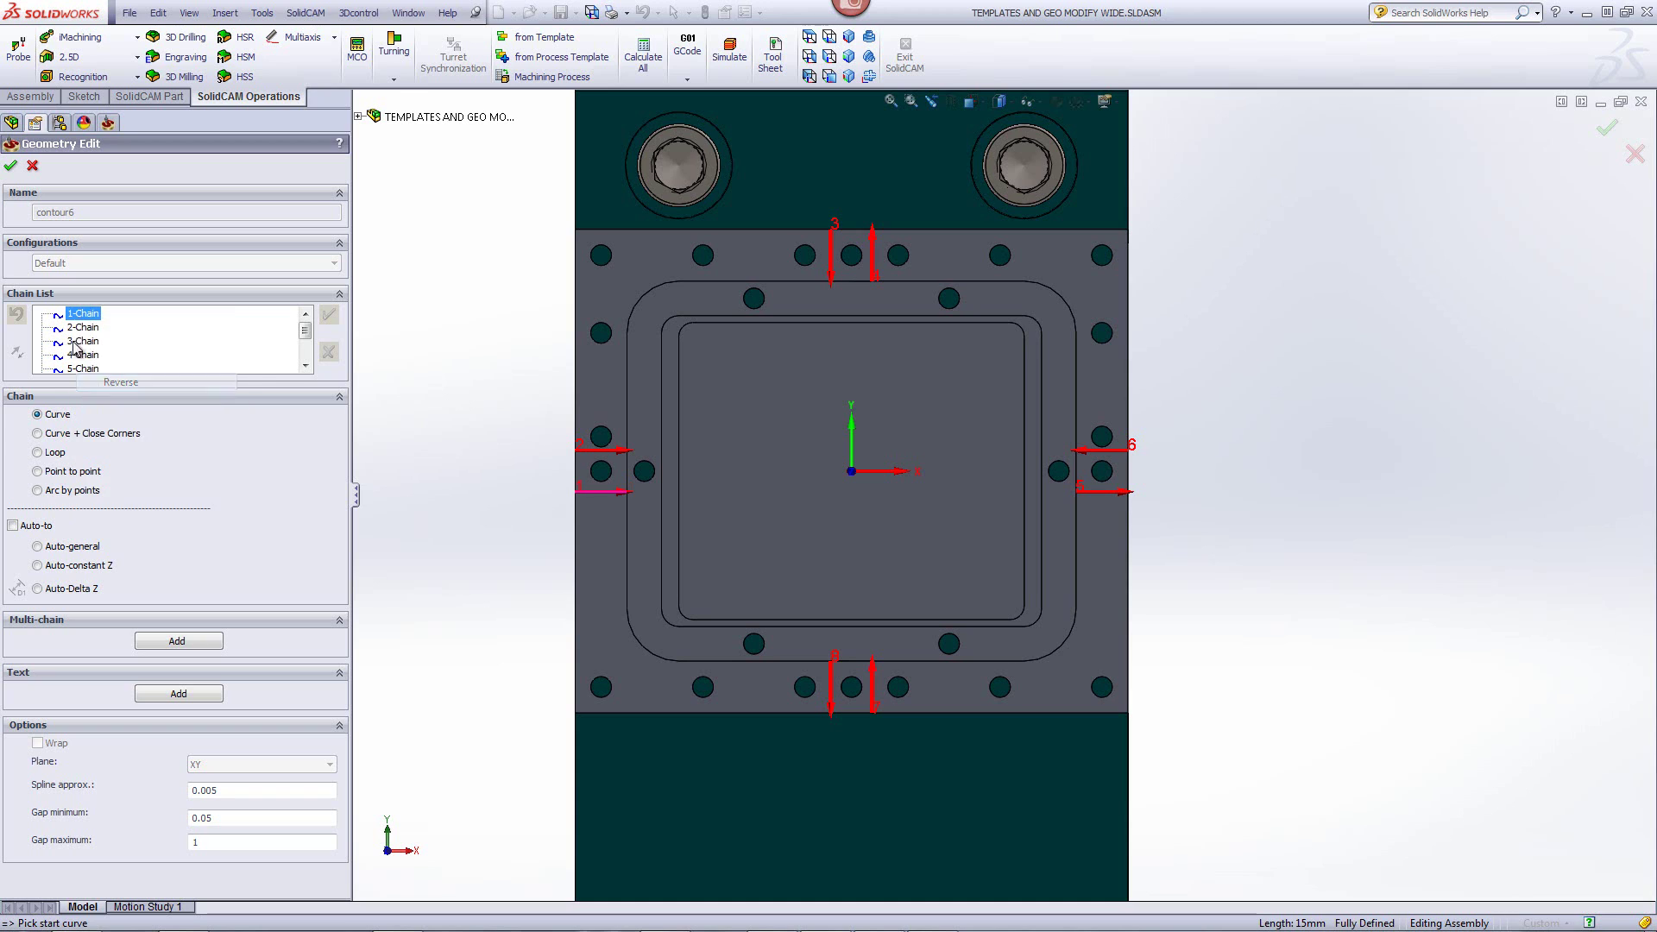
click(80, 328)
right_click(80, 329)
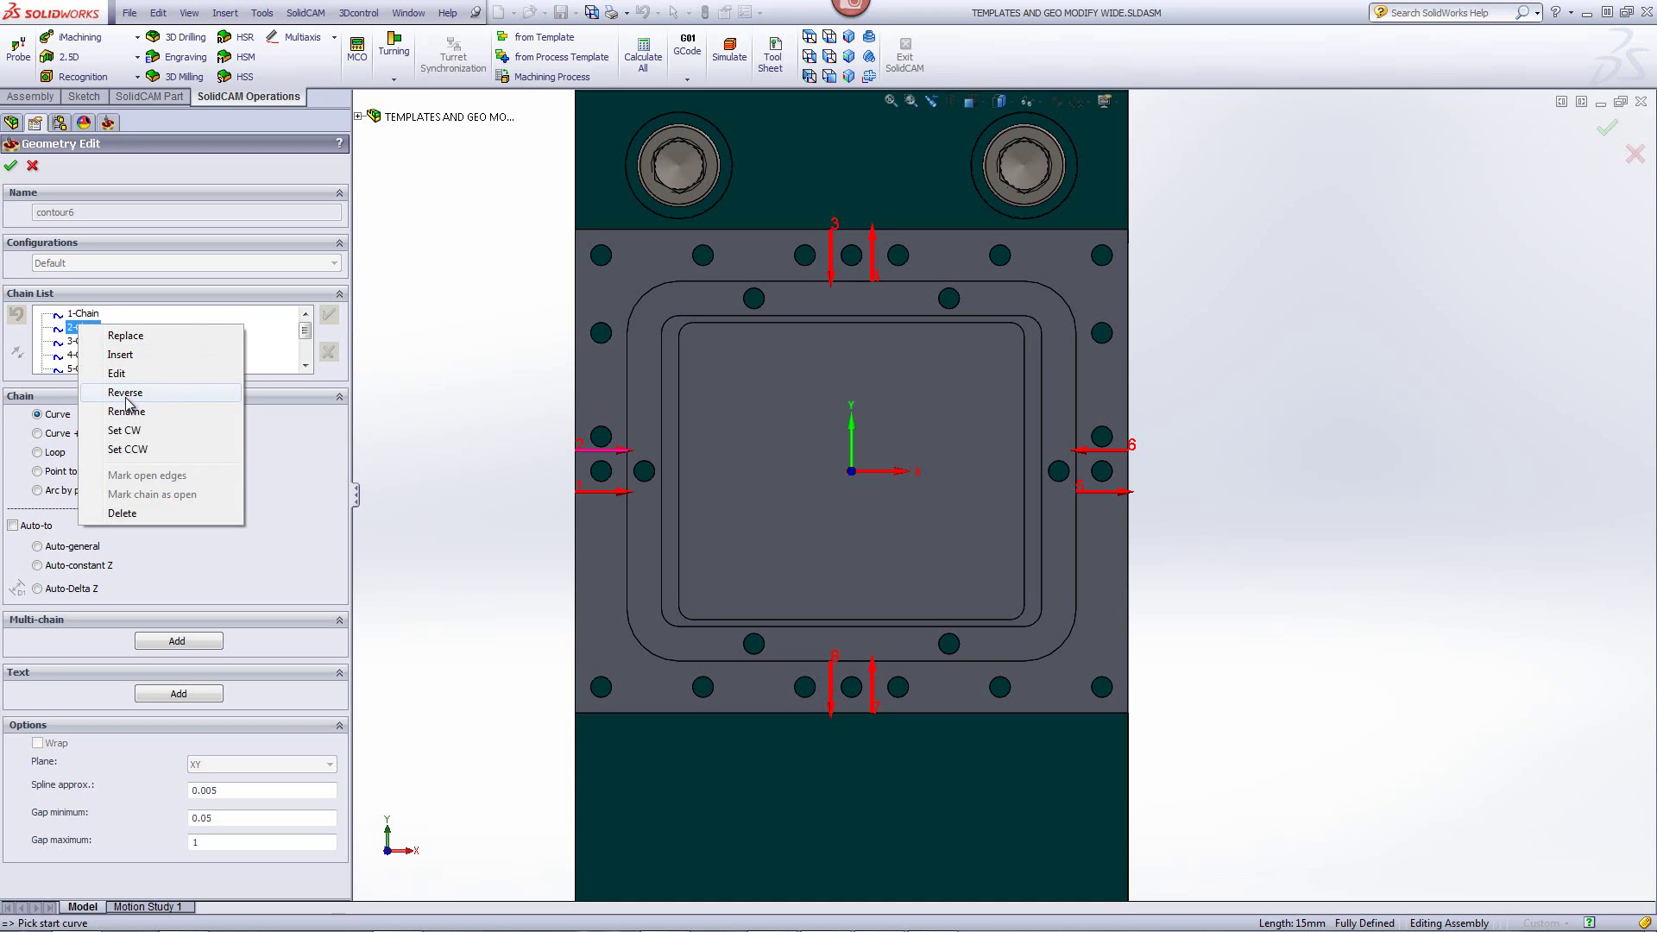
click(130, 399)
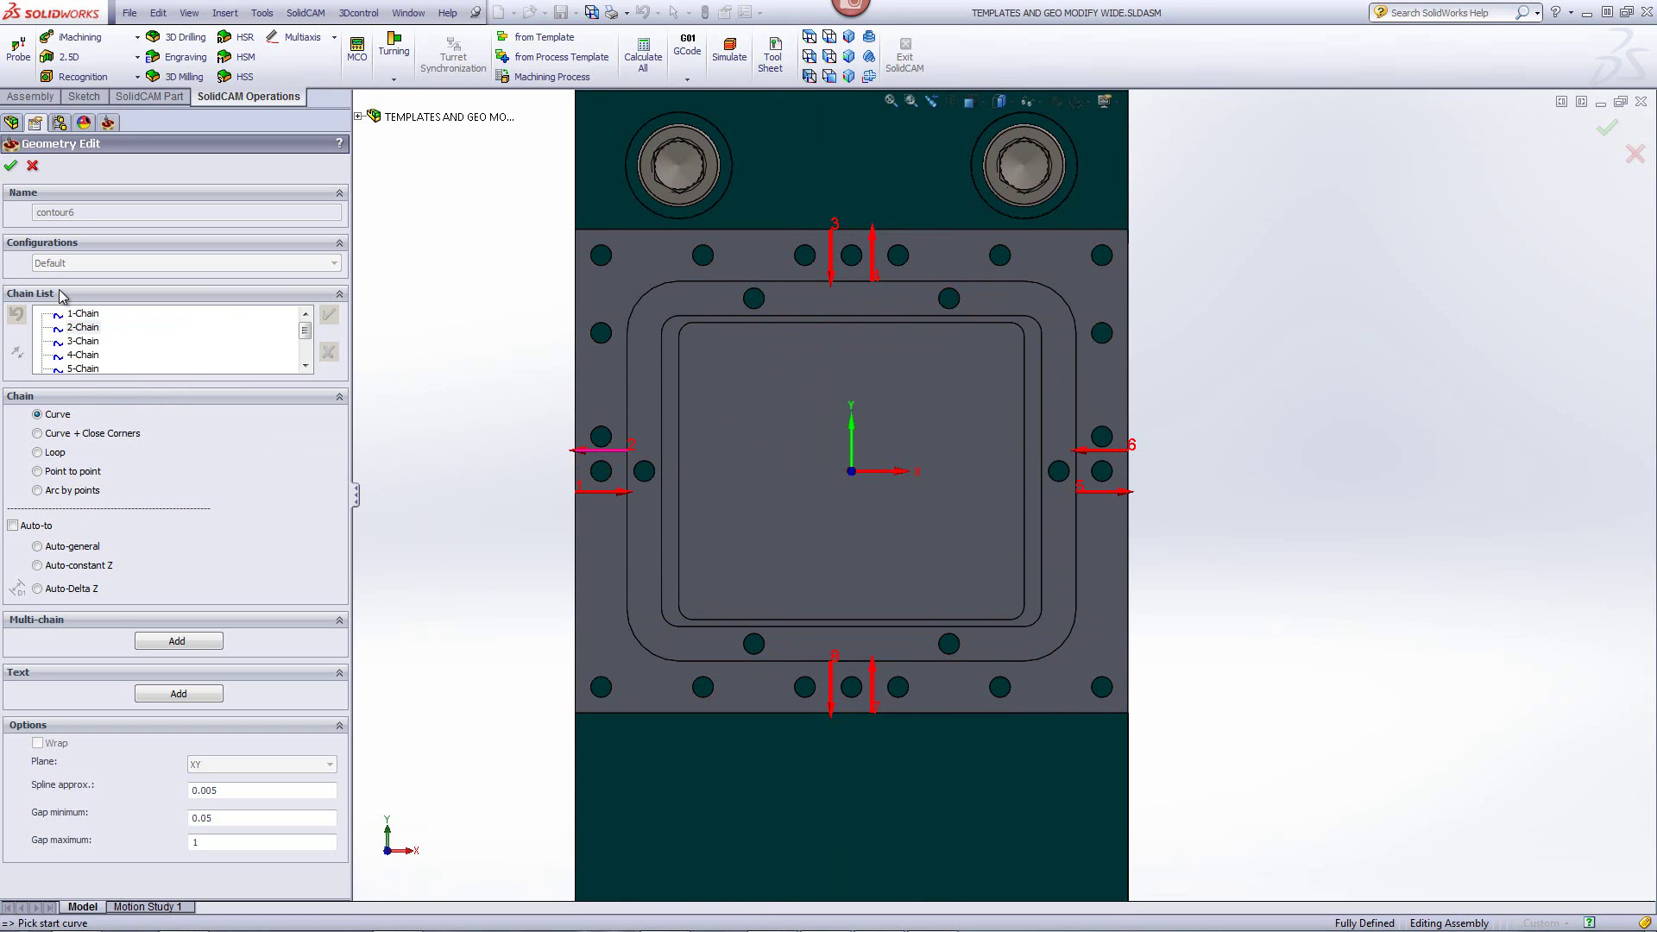
click(10, 166)
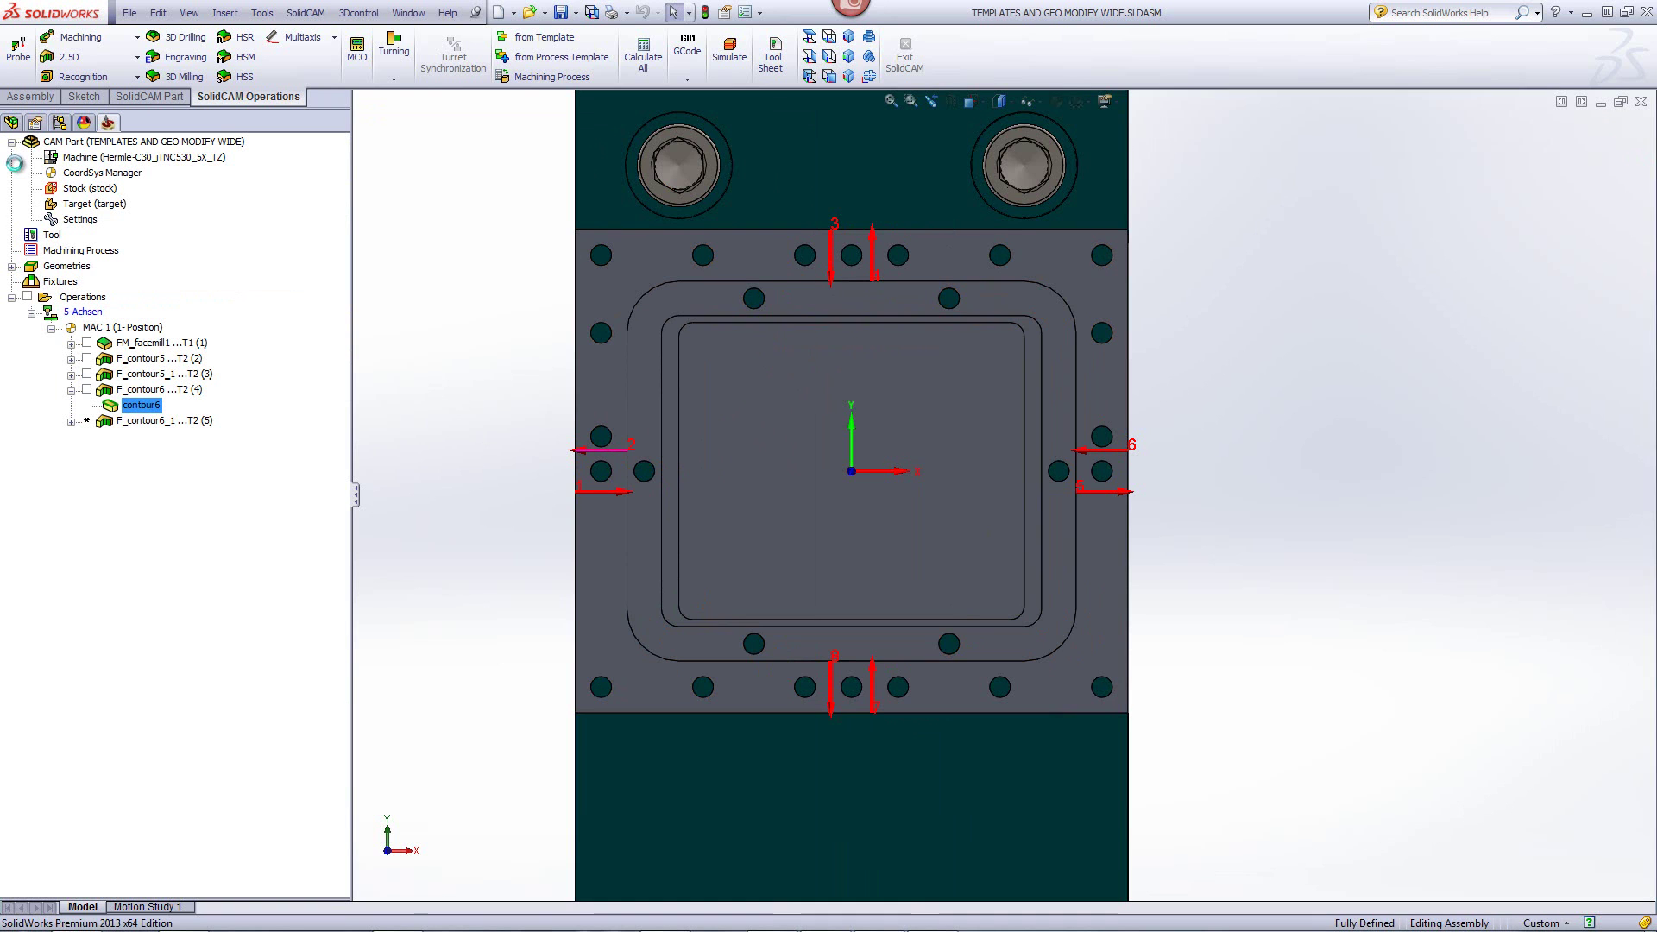
- Open the chain modification settings from the F_contour6 Technology page
double_click(147, 390)
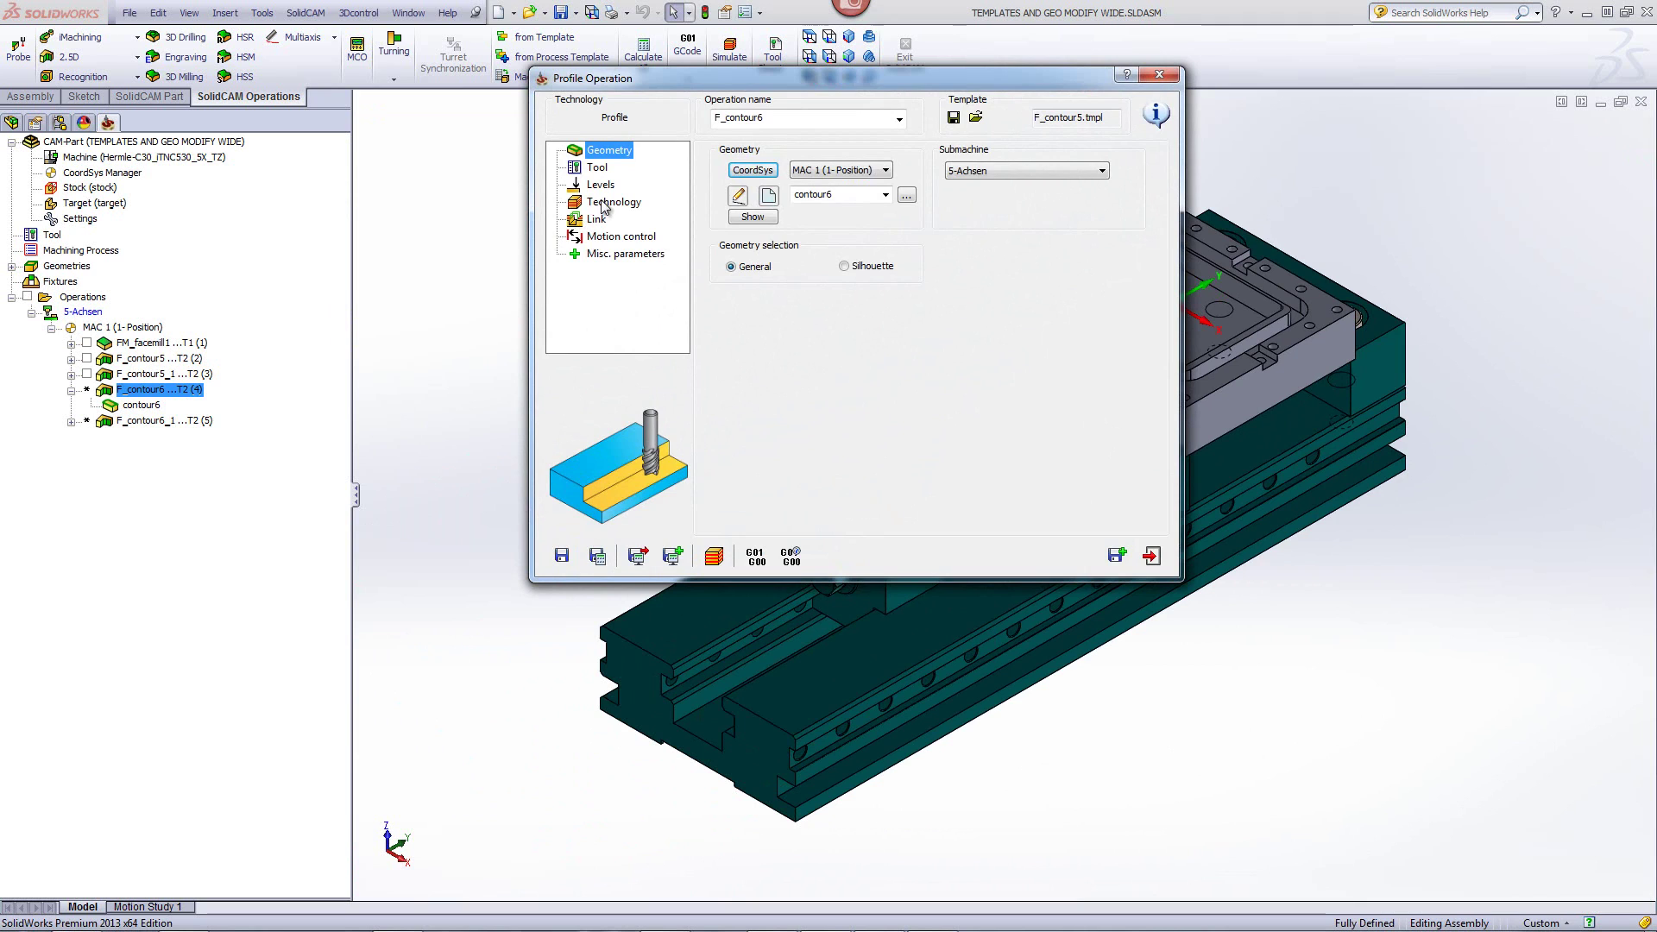
click(608, 204)
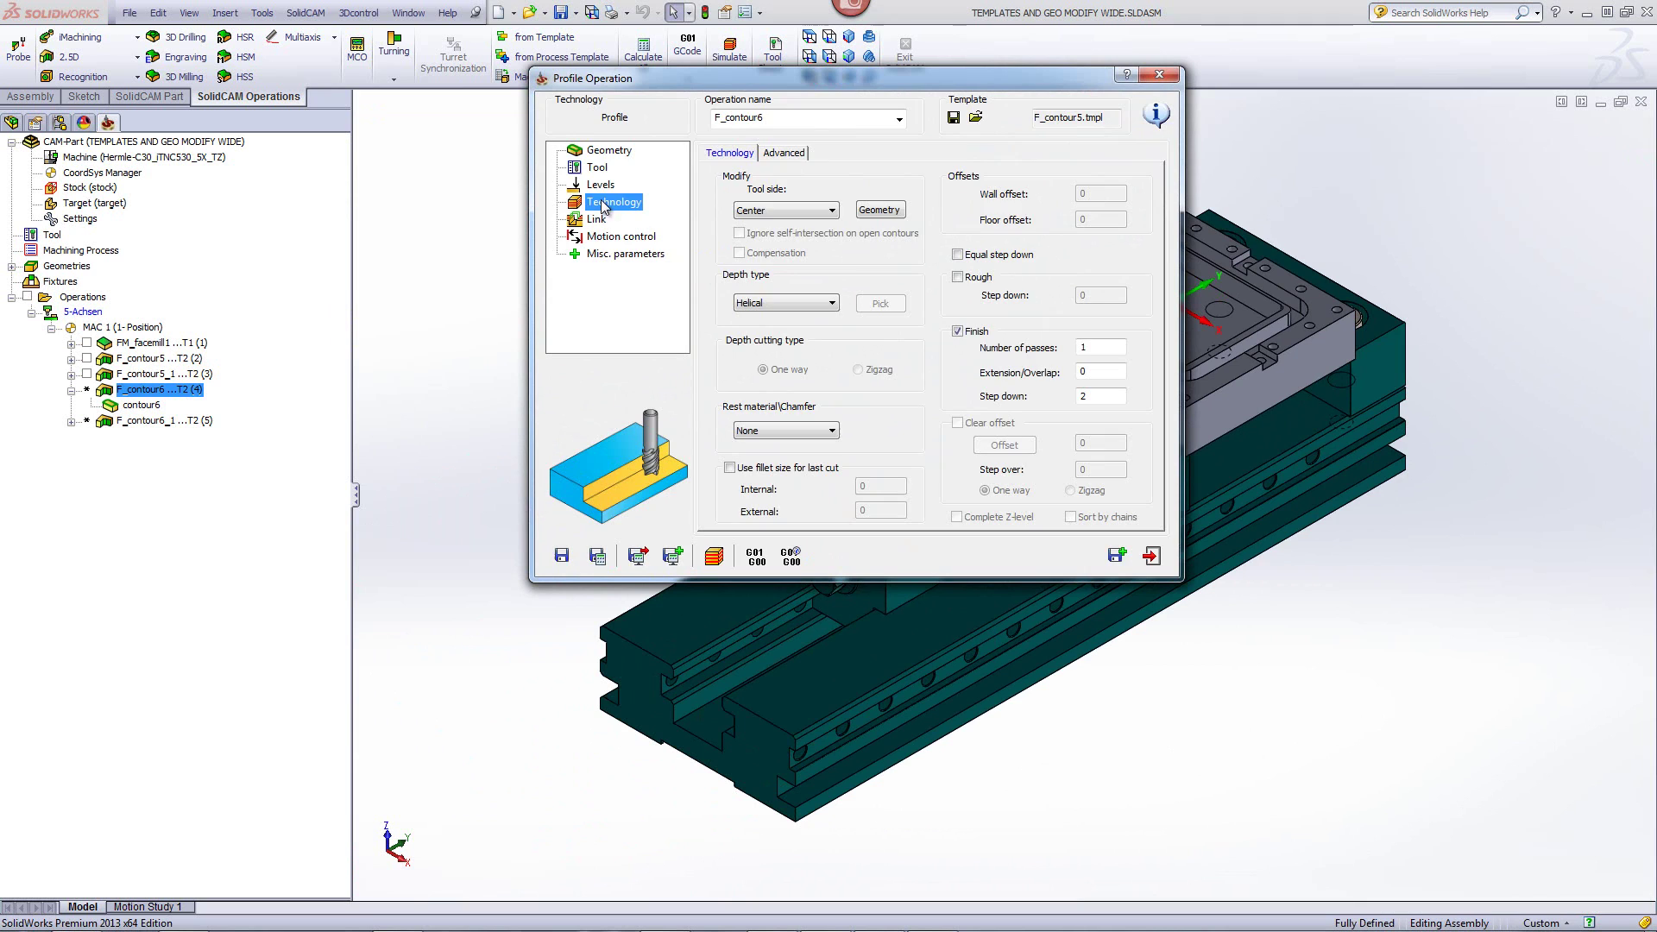
click(889, 210)
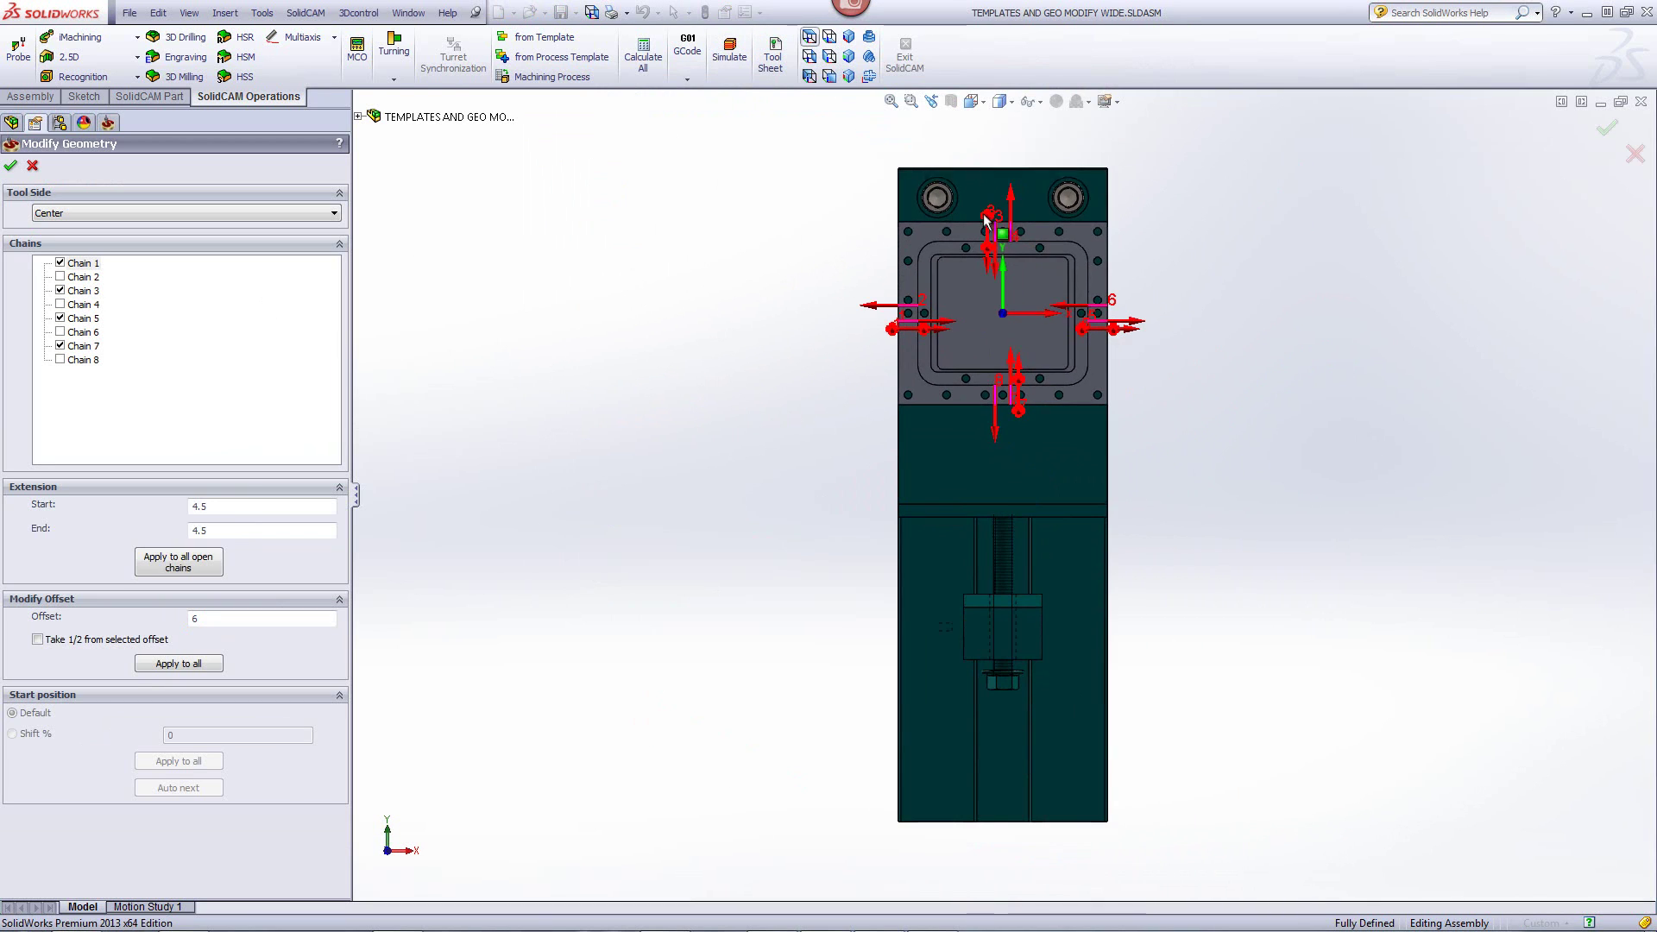
scroll(960, 357, down, 4)
scroll(960, 358, up, 2)
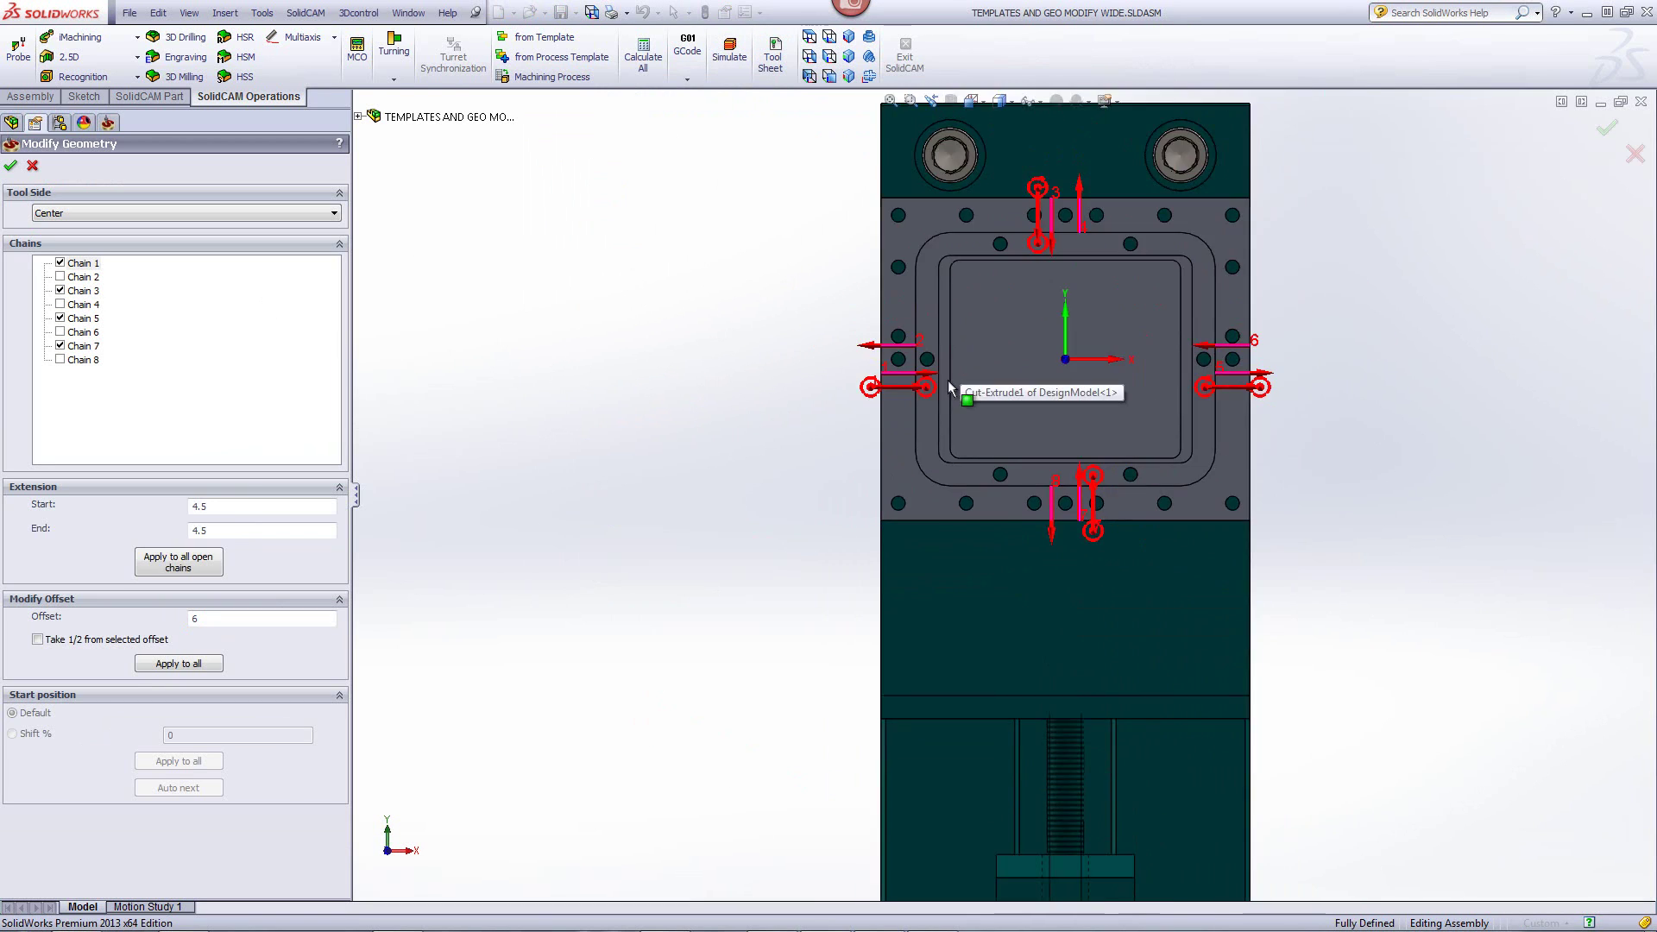
scroll(793, 449, up, 2)
scroll(768, 466, up, 1)
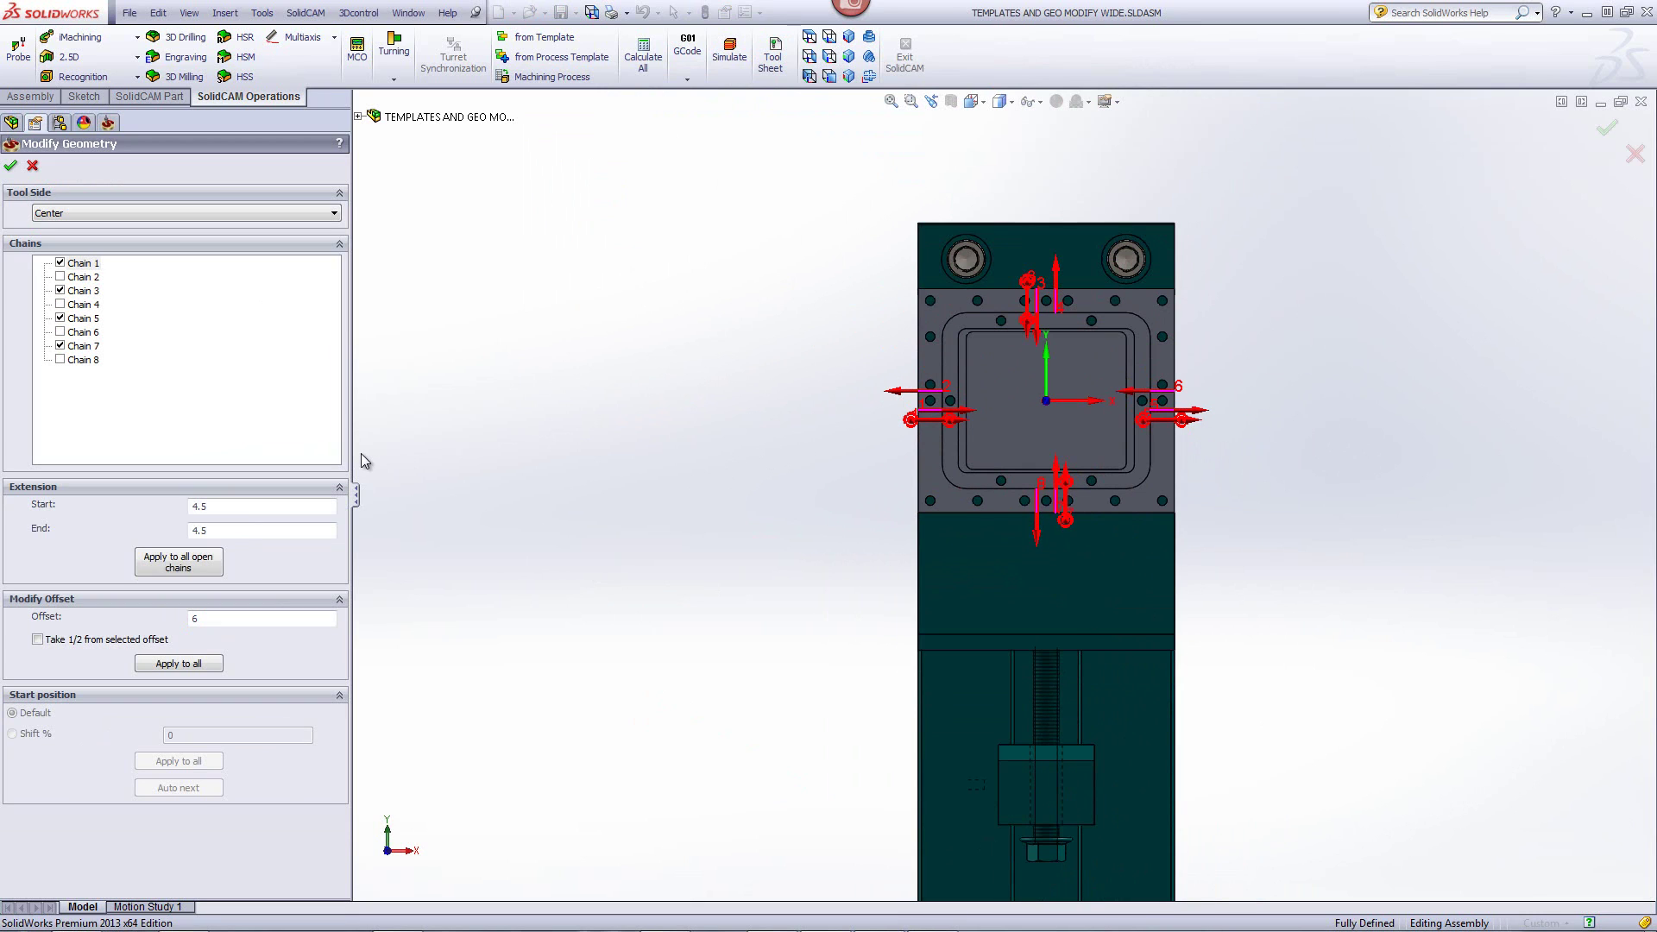
- Set offset 0 and Left tool side, include chains 2 and 6, and apply to all chains
click(197, 618)
text(0)
click(76, 216)
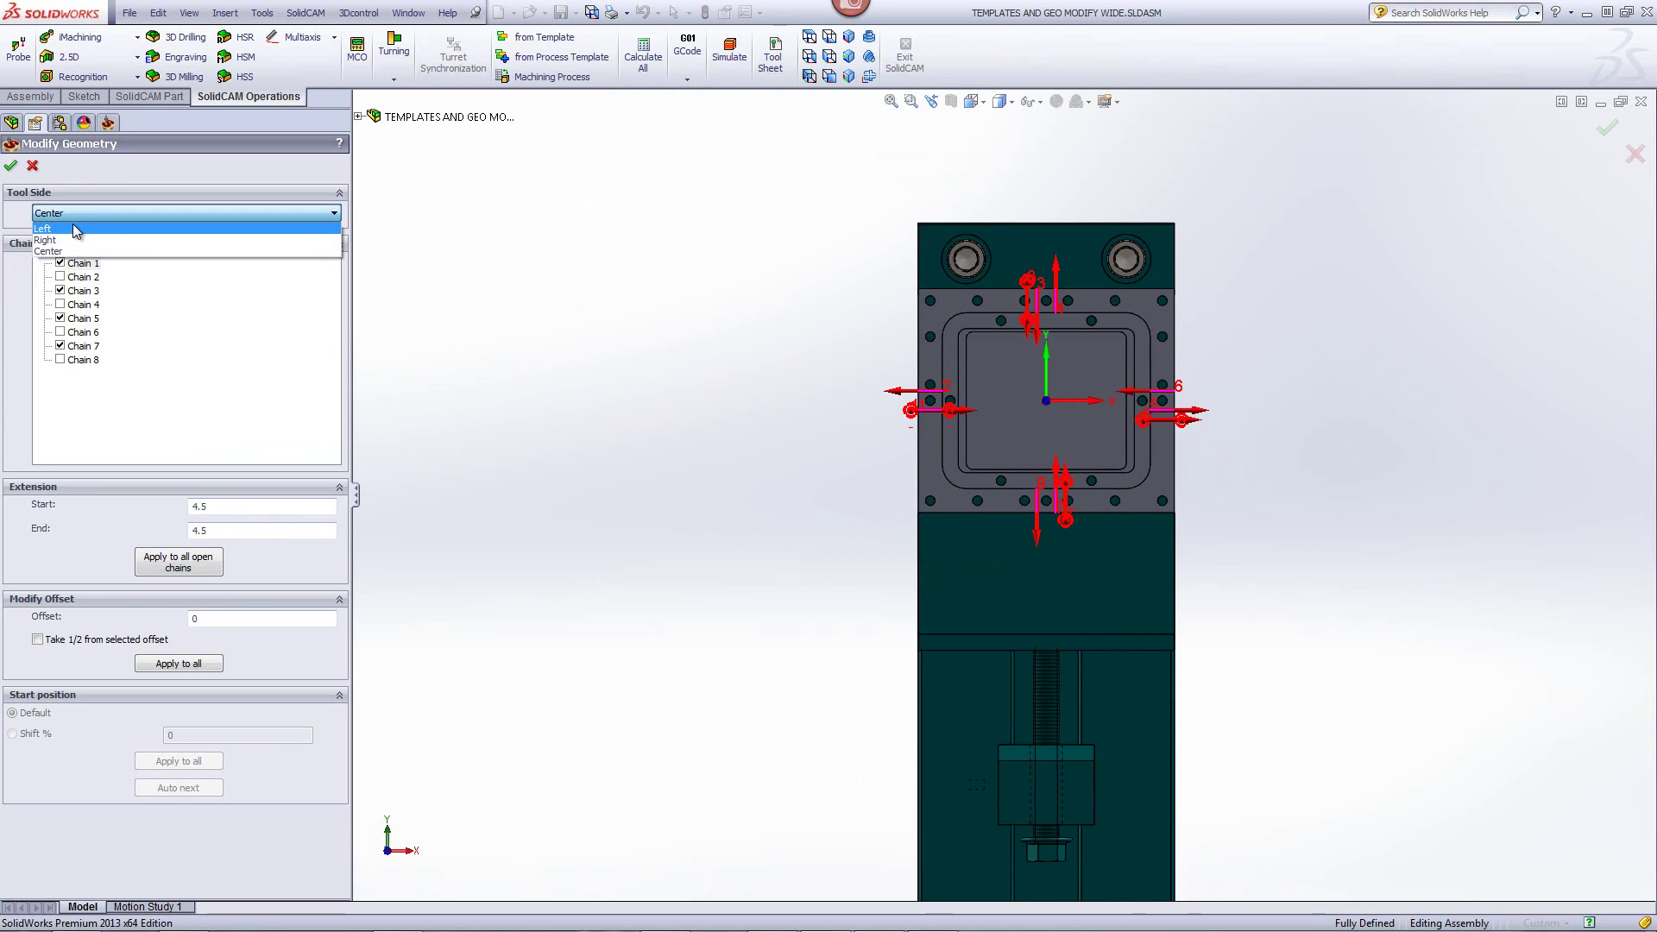
click(76, 229)
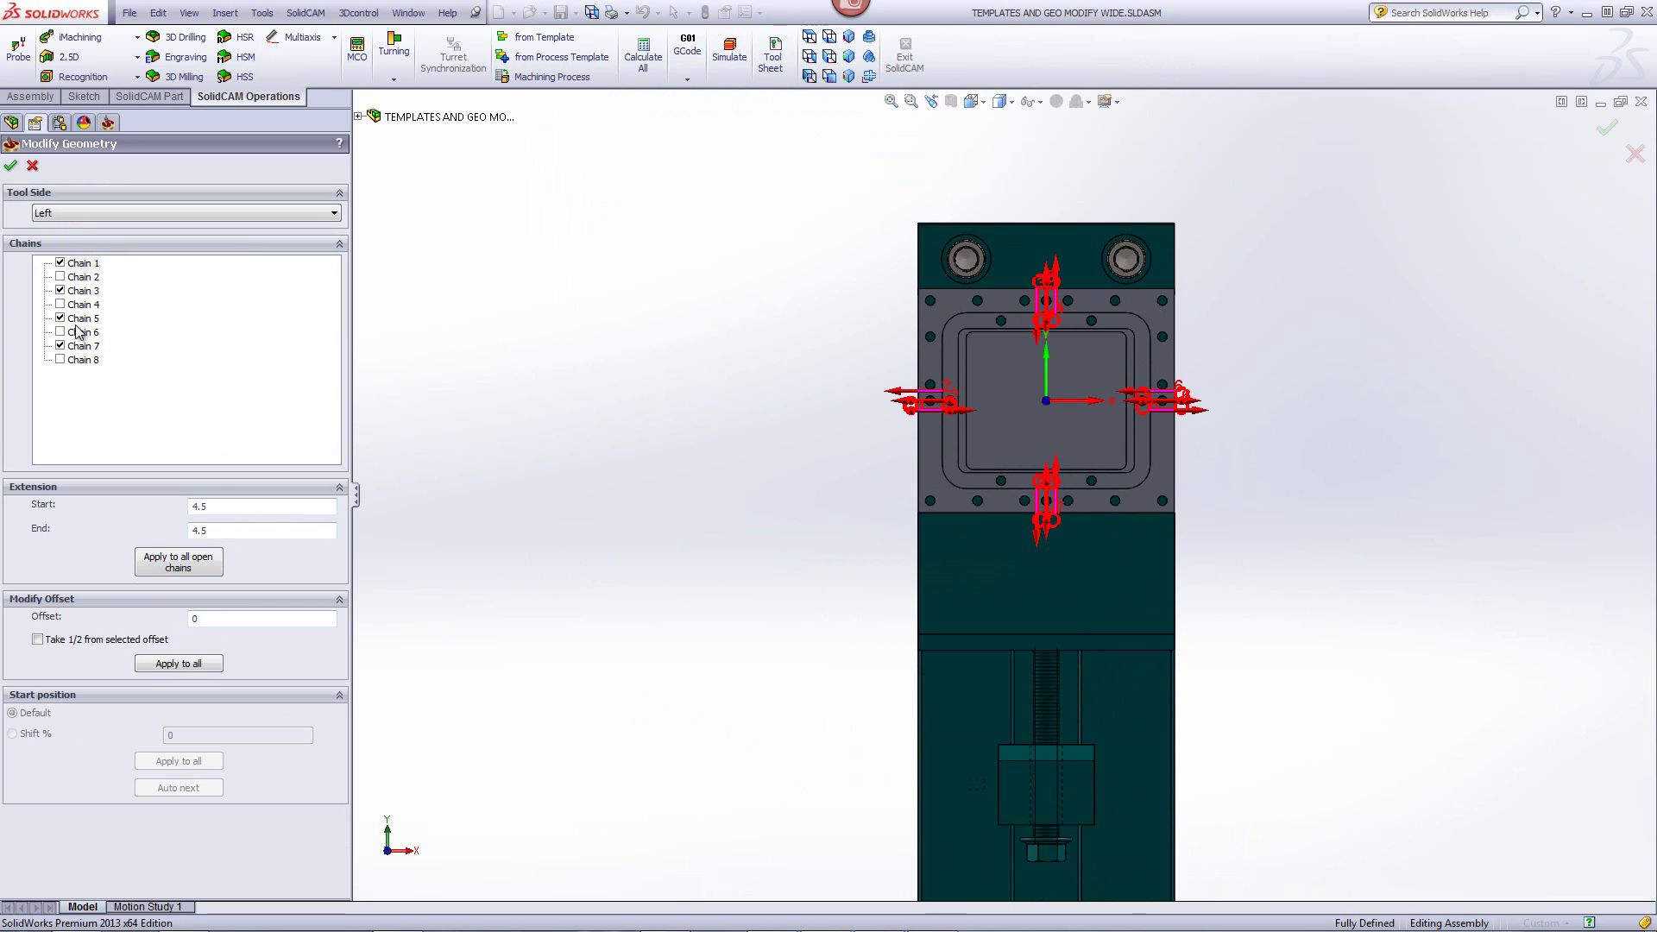
click(60, 277)
click(60, 332)
click(177, 664)
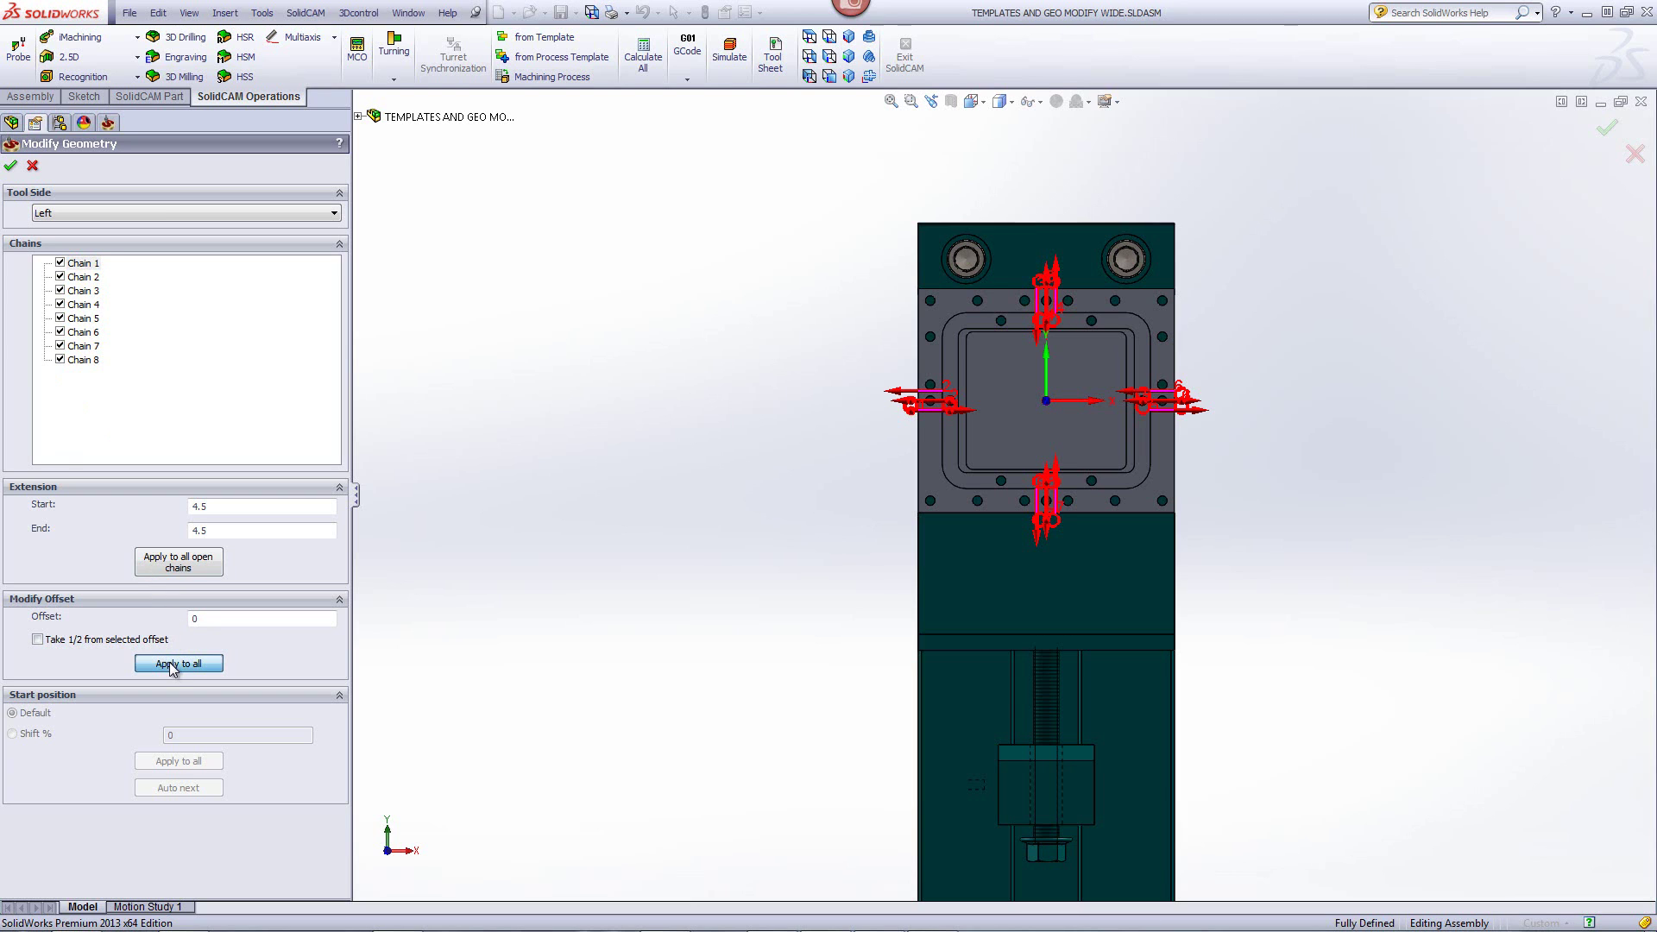
- Reopen chain modification for F_contour6 and exclude chains 2, 4, 6 and 8
click(10, 165)
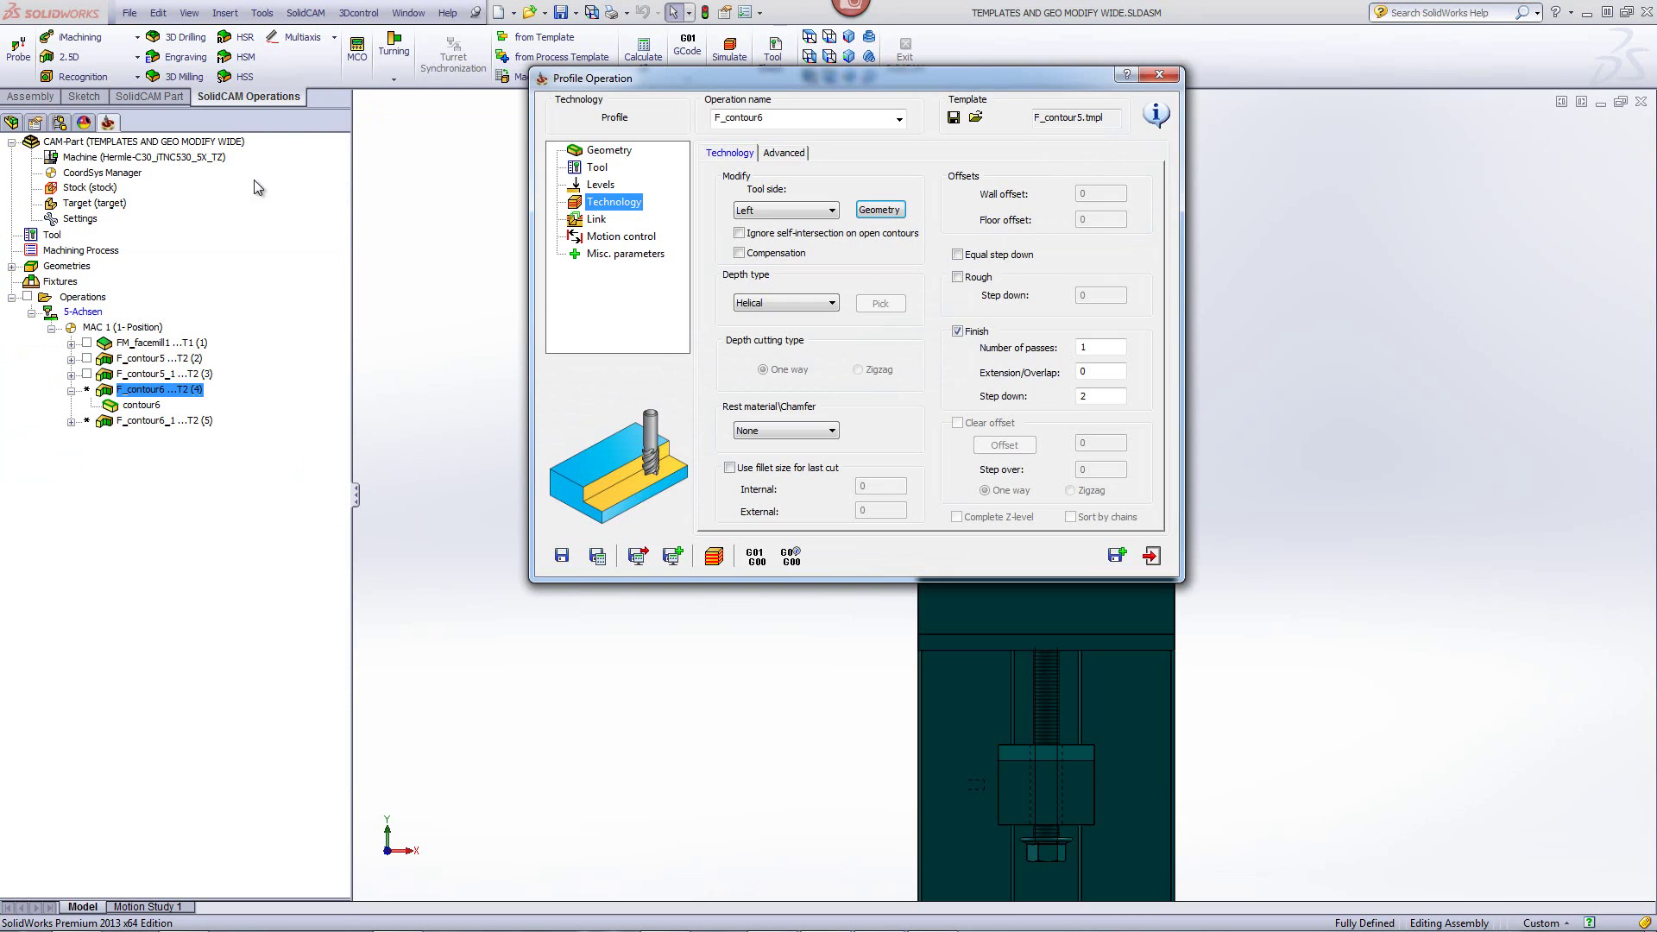
click(872, 210)
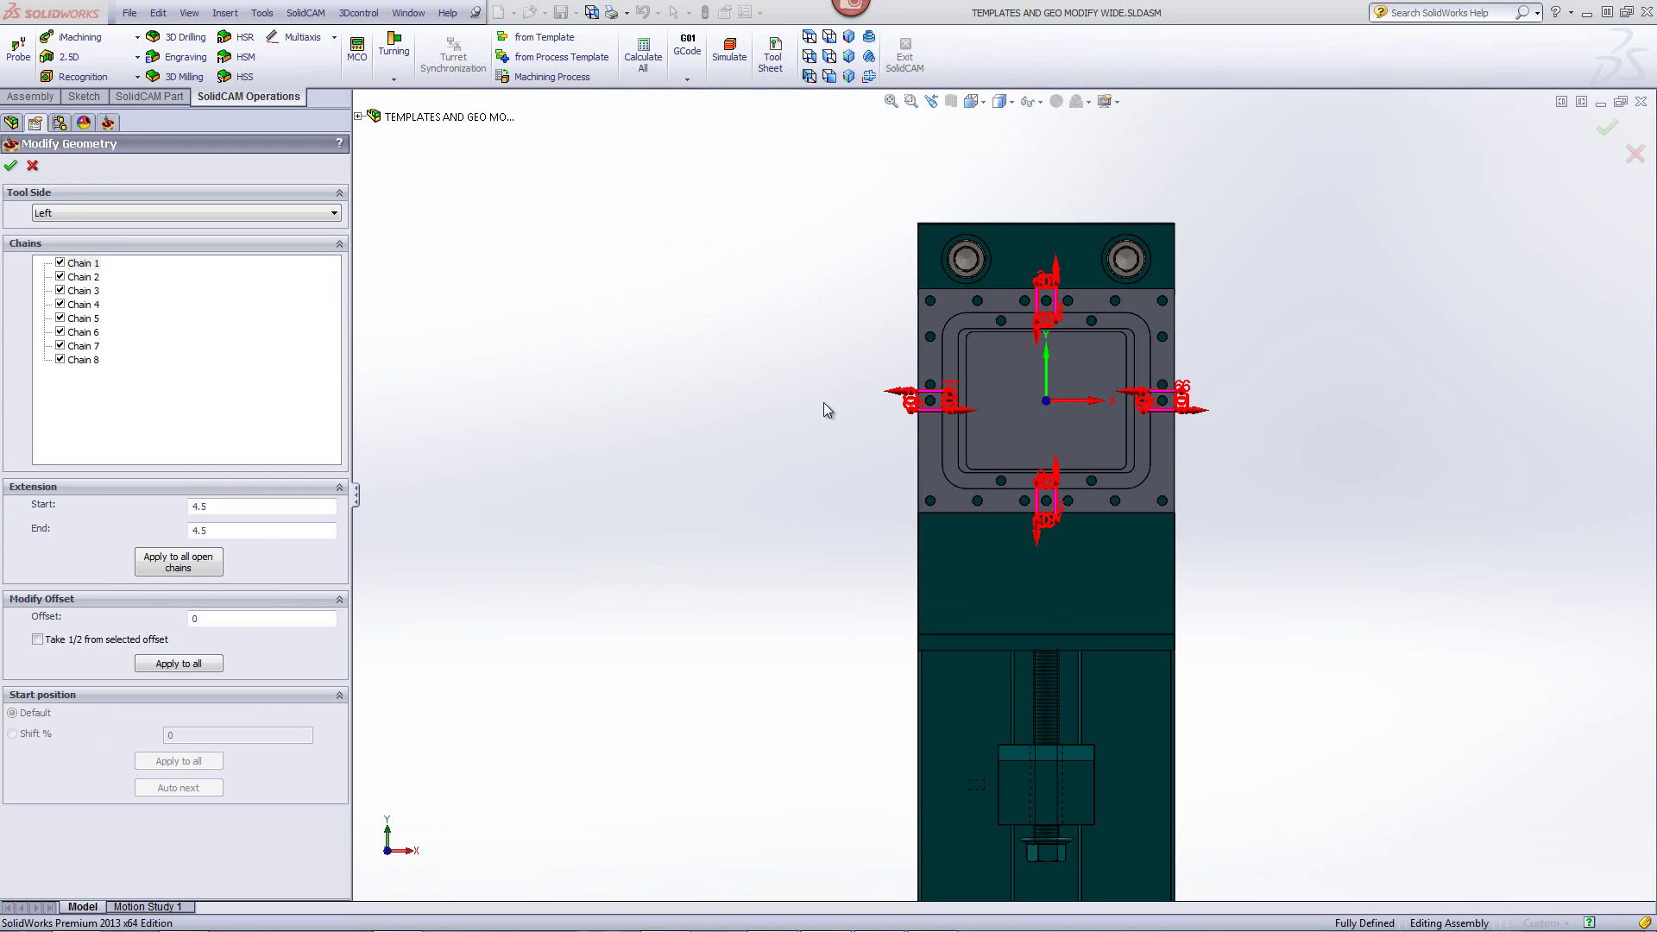
scroll(1127, 298, down, 3)
scroll(1127, 298, down, 3)
scroll(889, 439, down, 2)
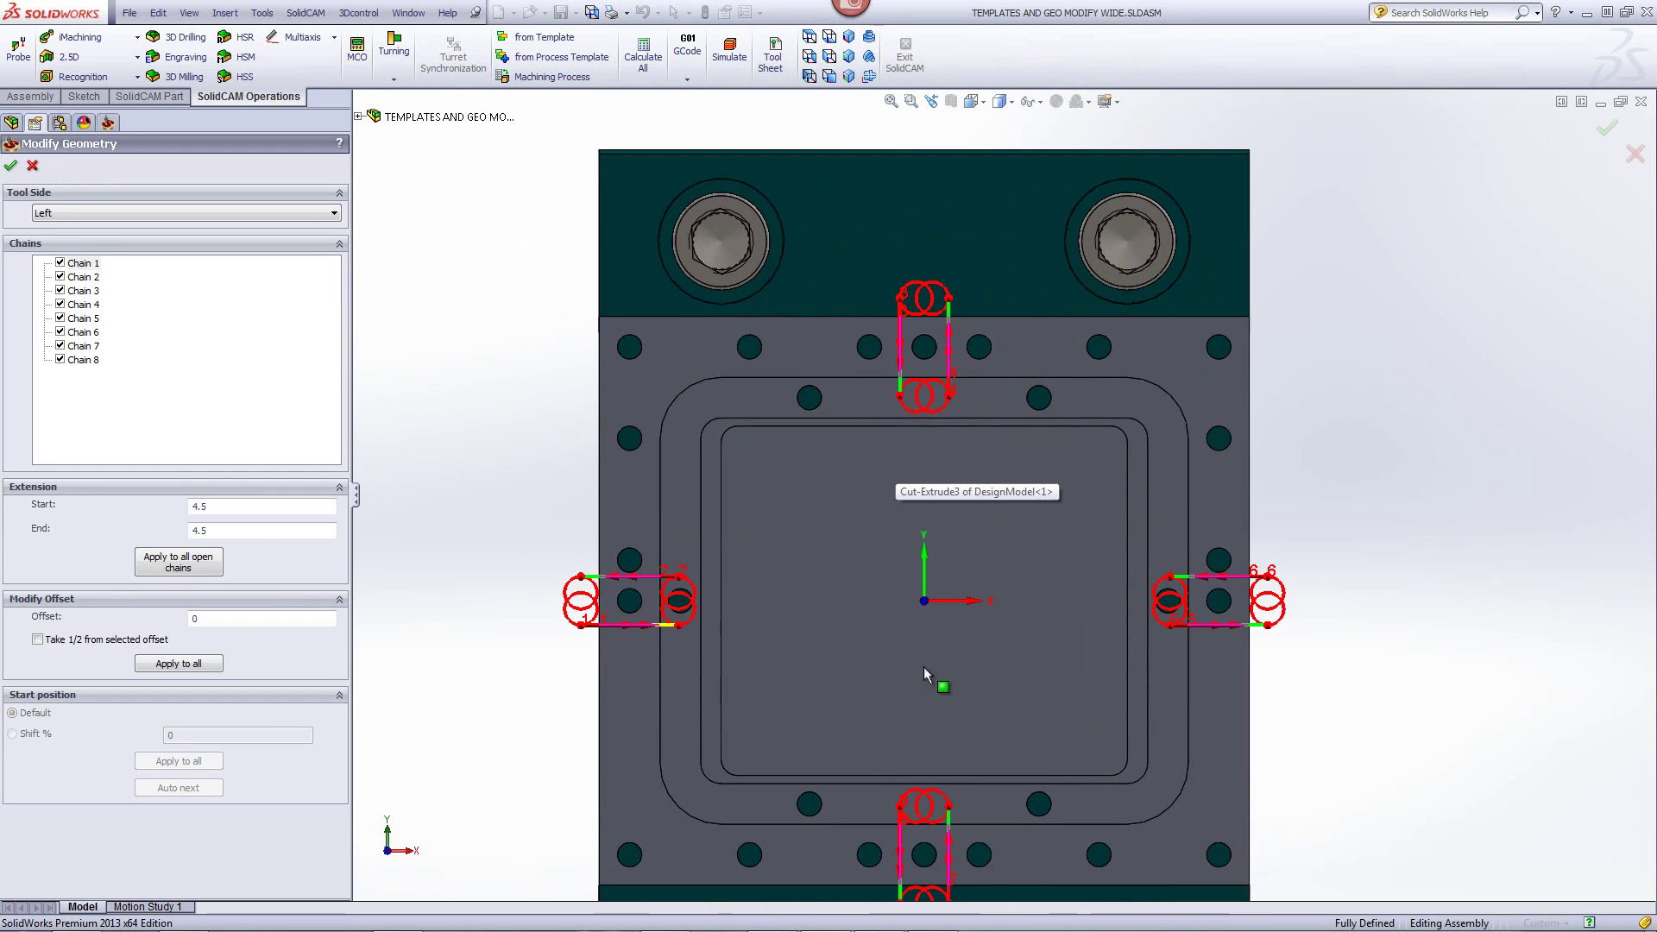
scroll(947, 768, up, 3)
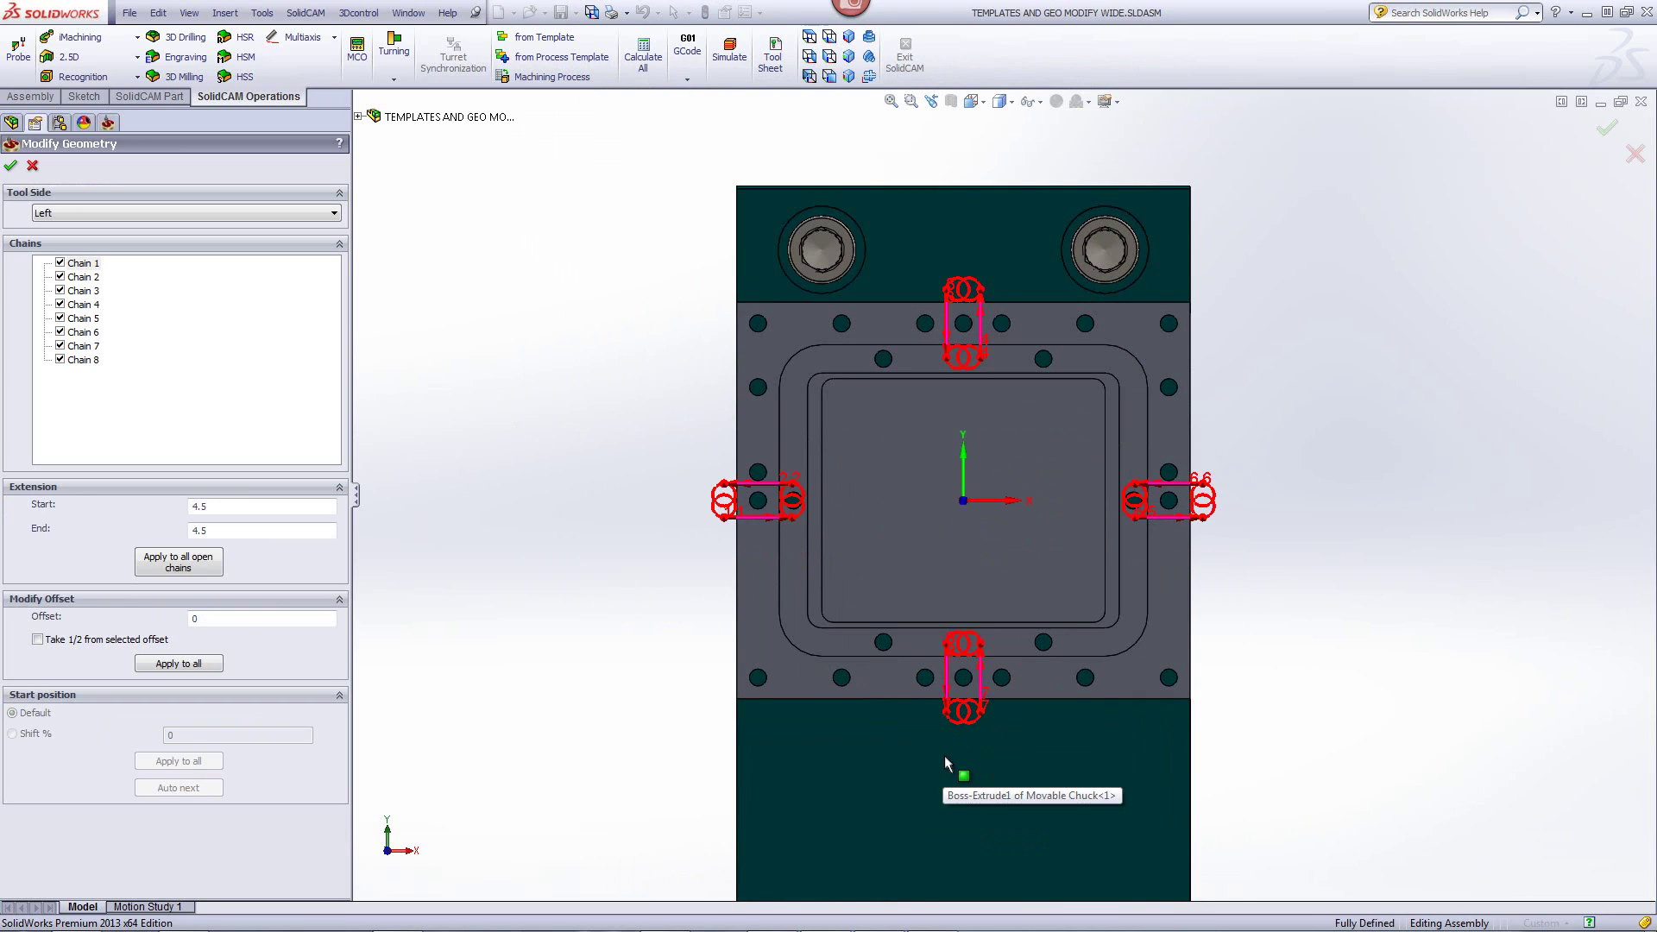
click(59, 277)
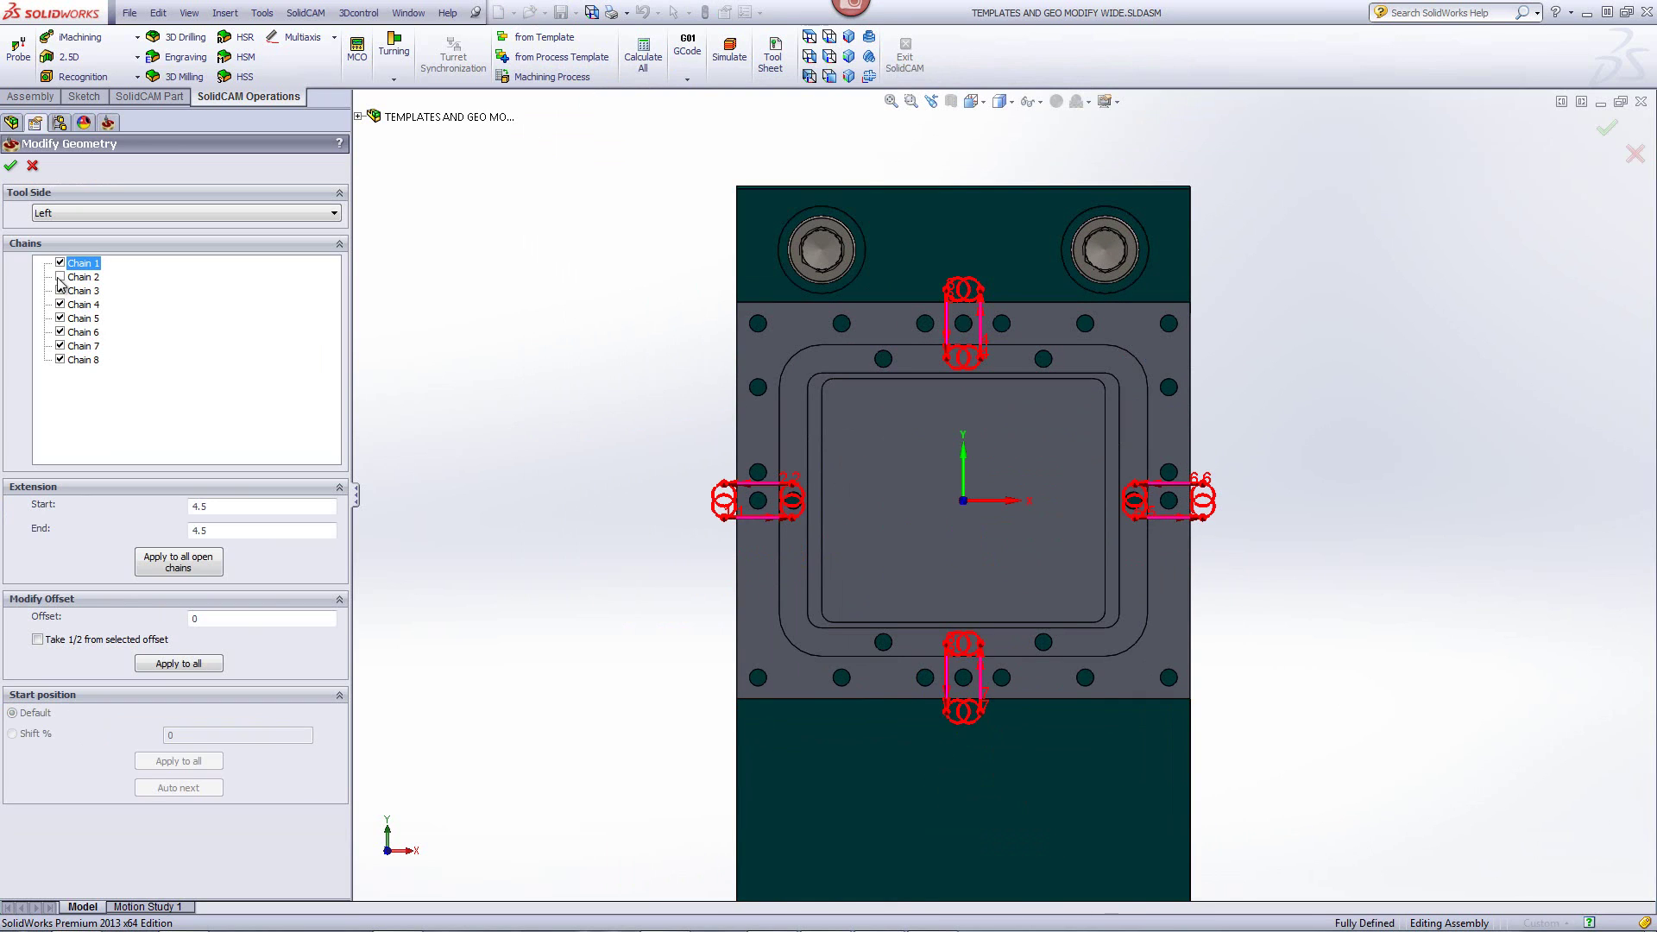
click(60, 360)
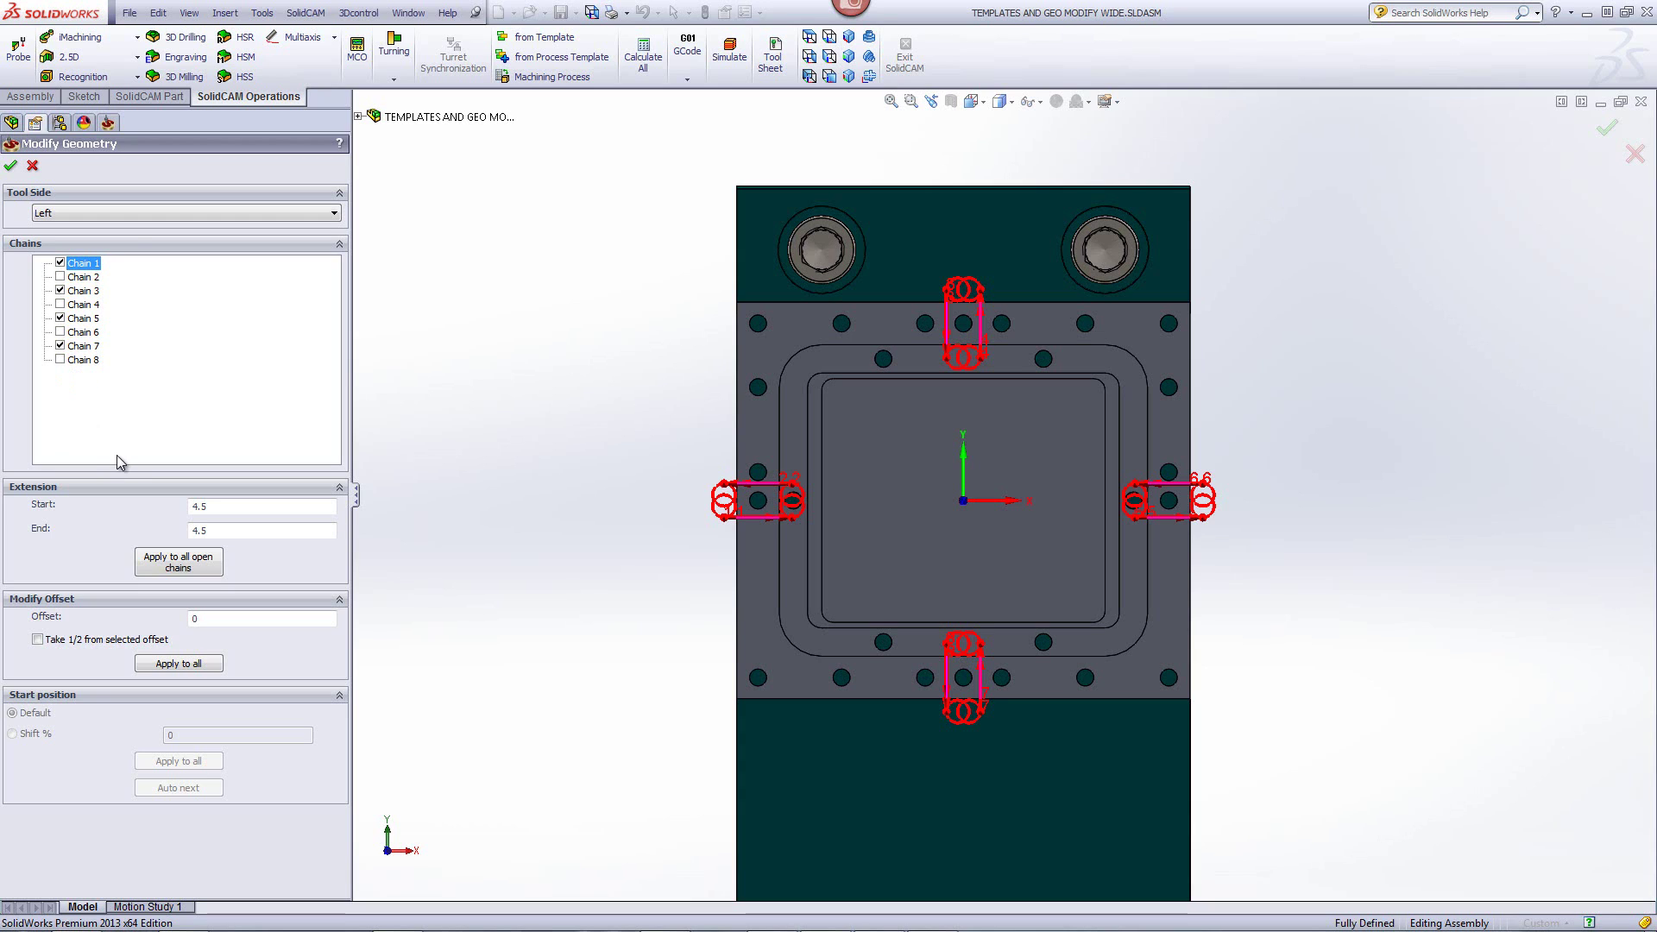
click(238, 392)
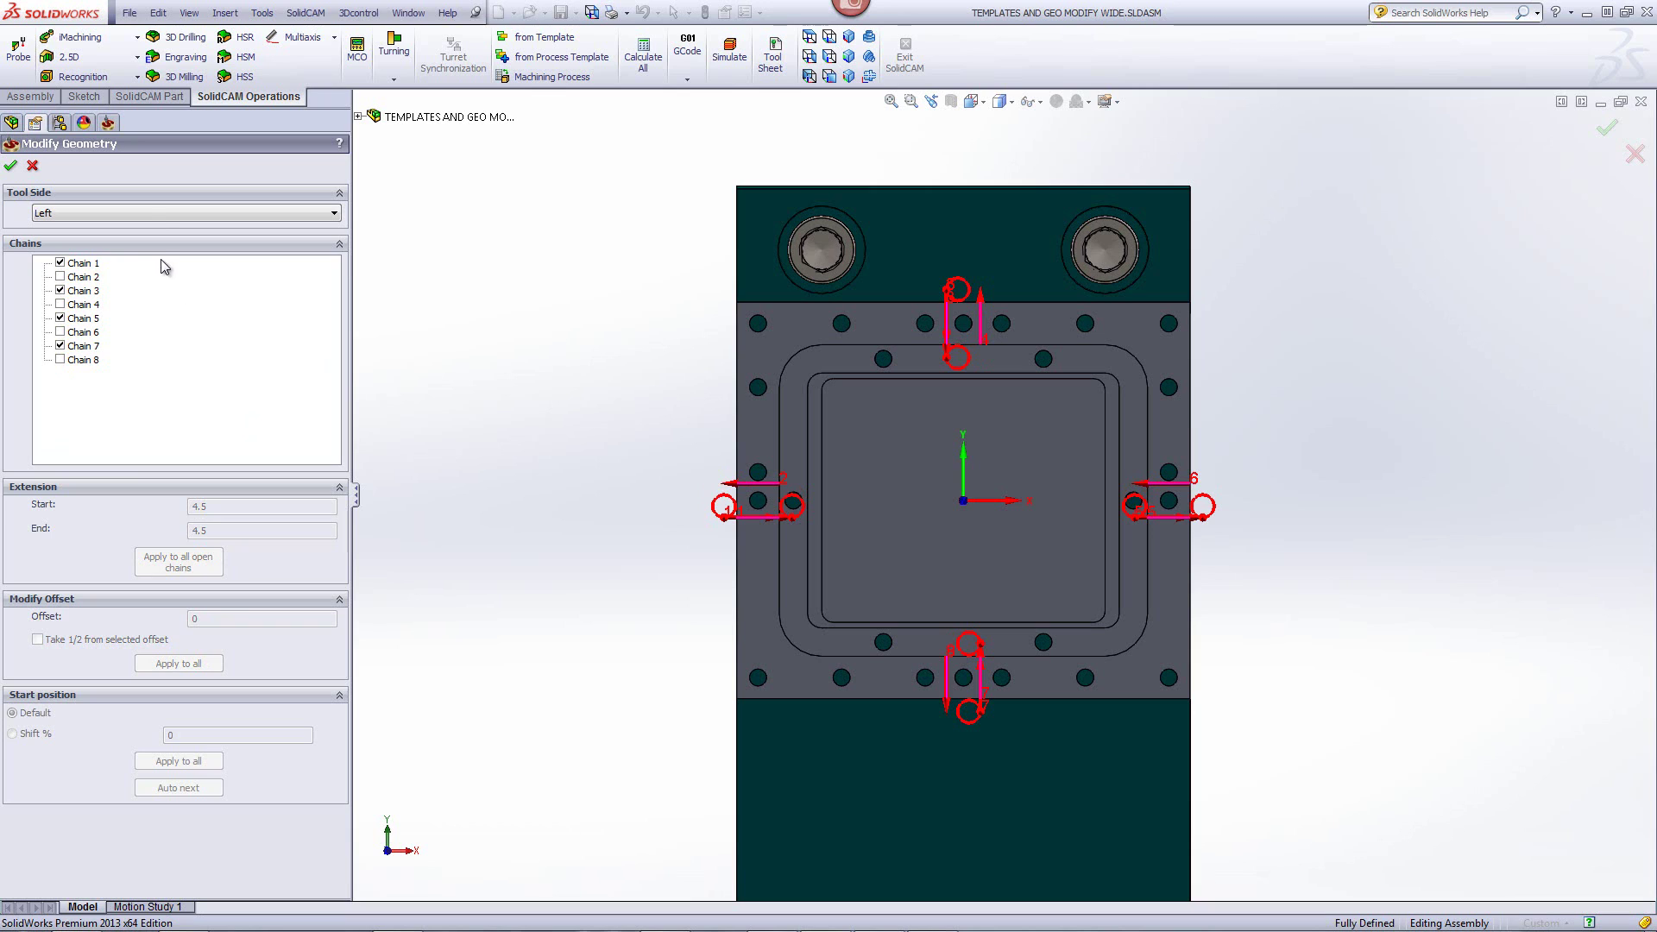
- Set Center tool side with a -6 offset using Take 1/2, apply to all chains, and accept
click(152, 213)
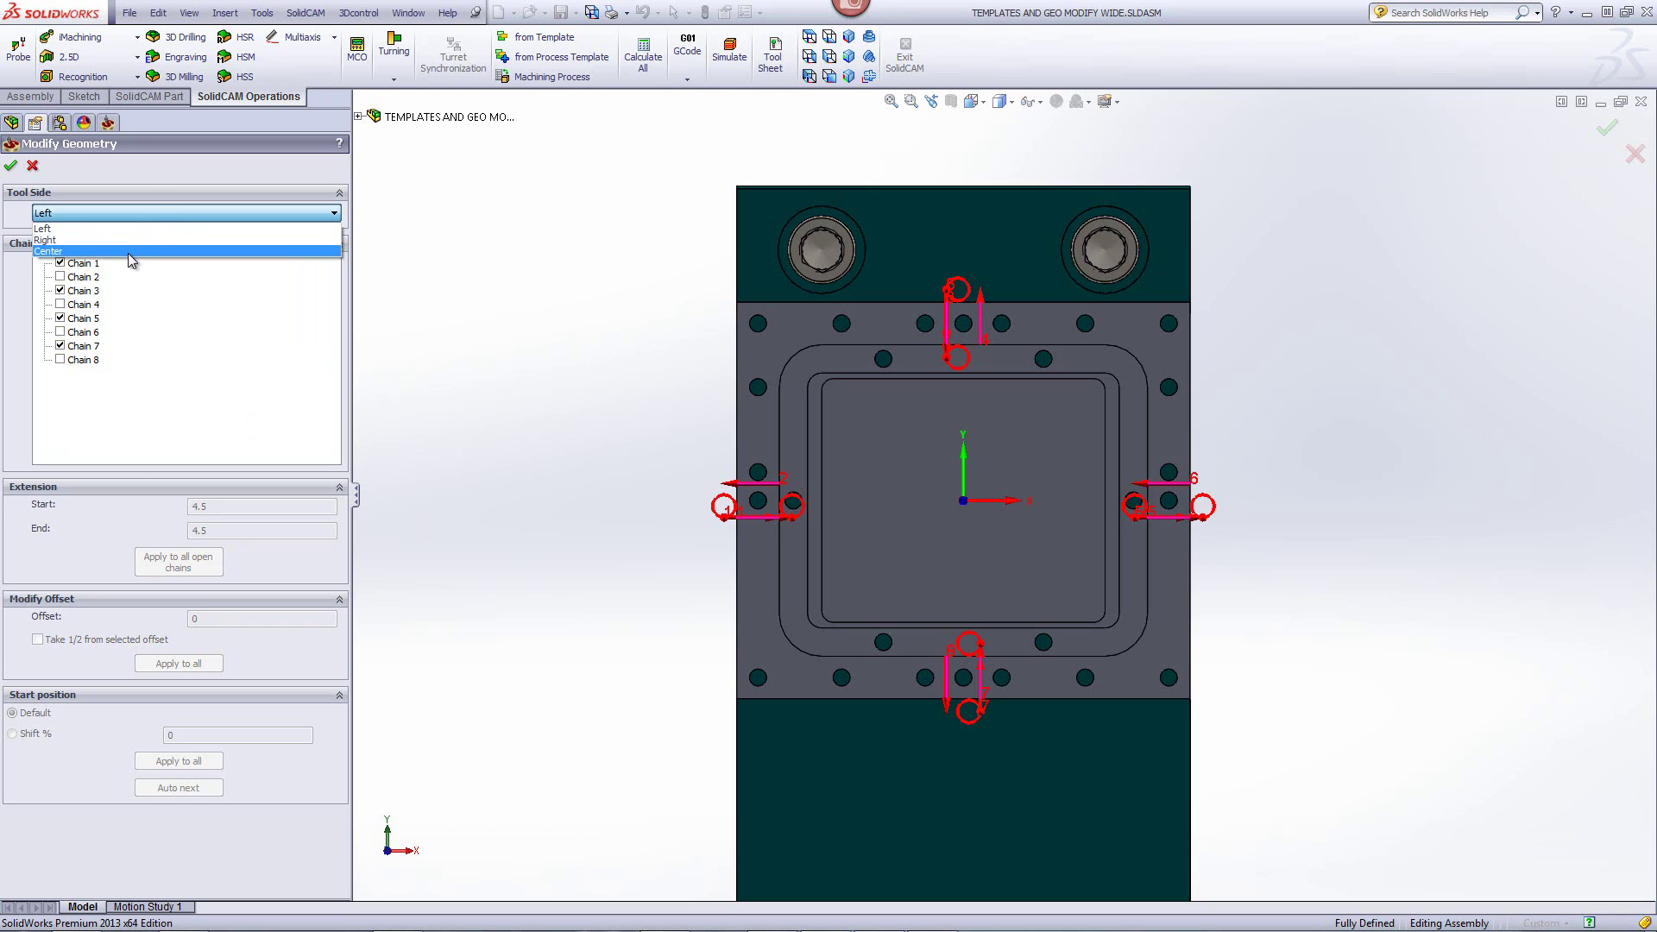
click(127, 251)
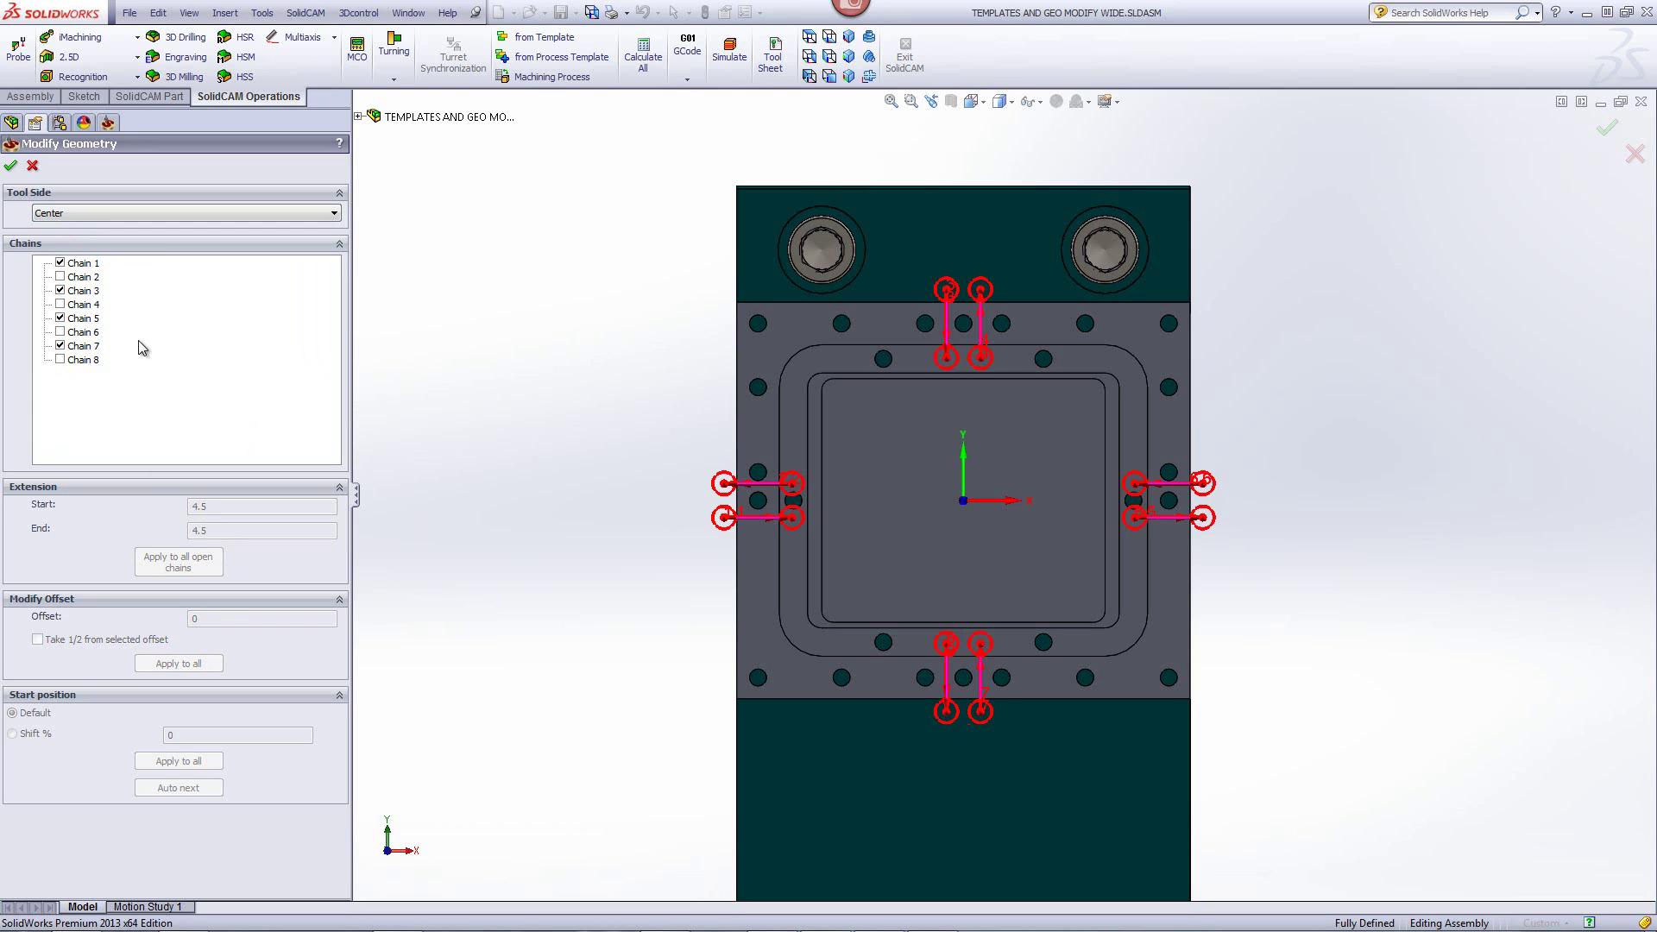
click(83, 263)
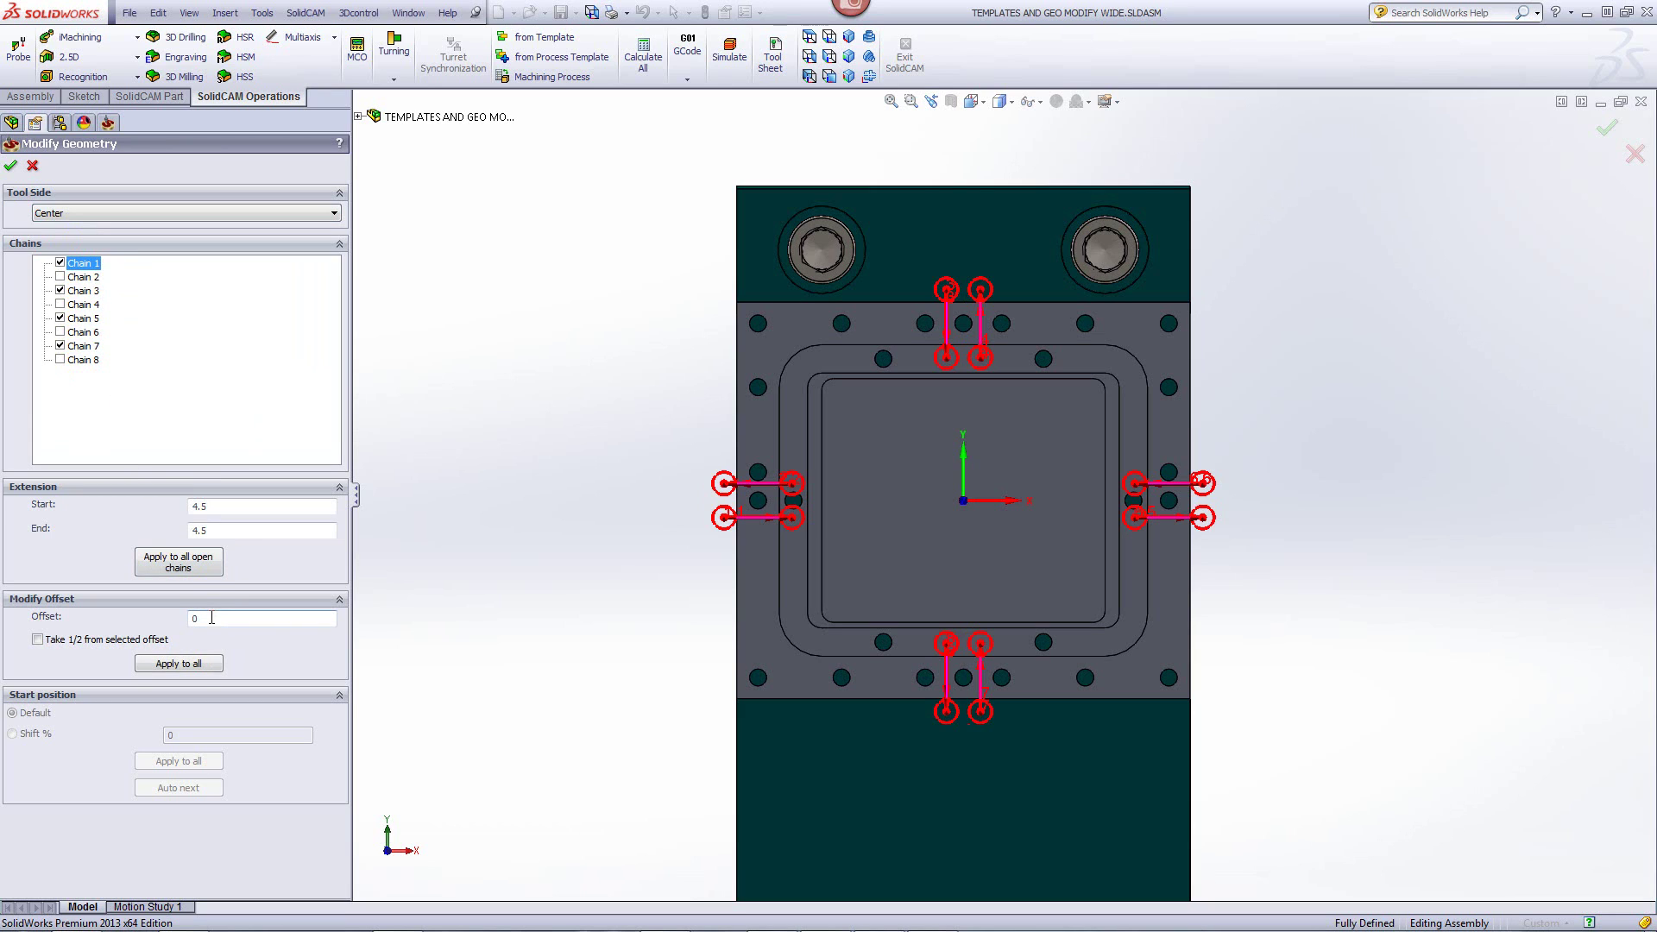
double_click(213, 620)
click(38, 640)
click(765, 487)
text(-6)
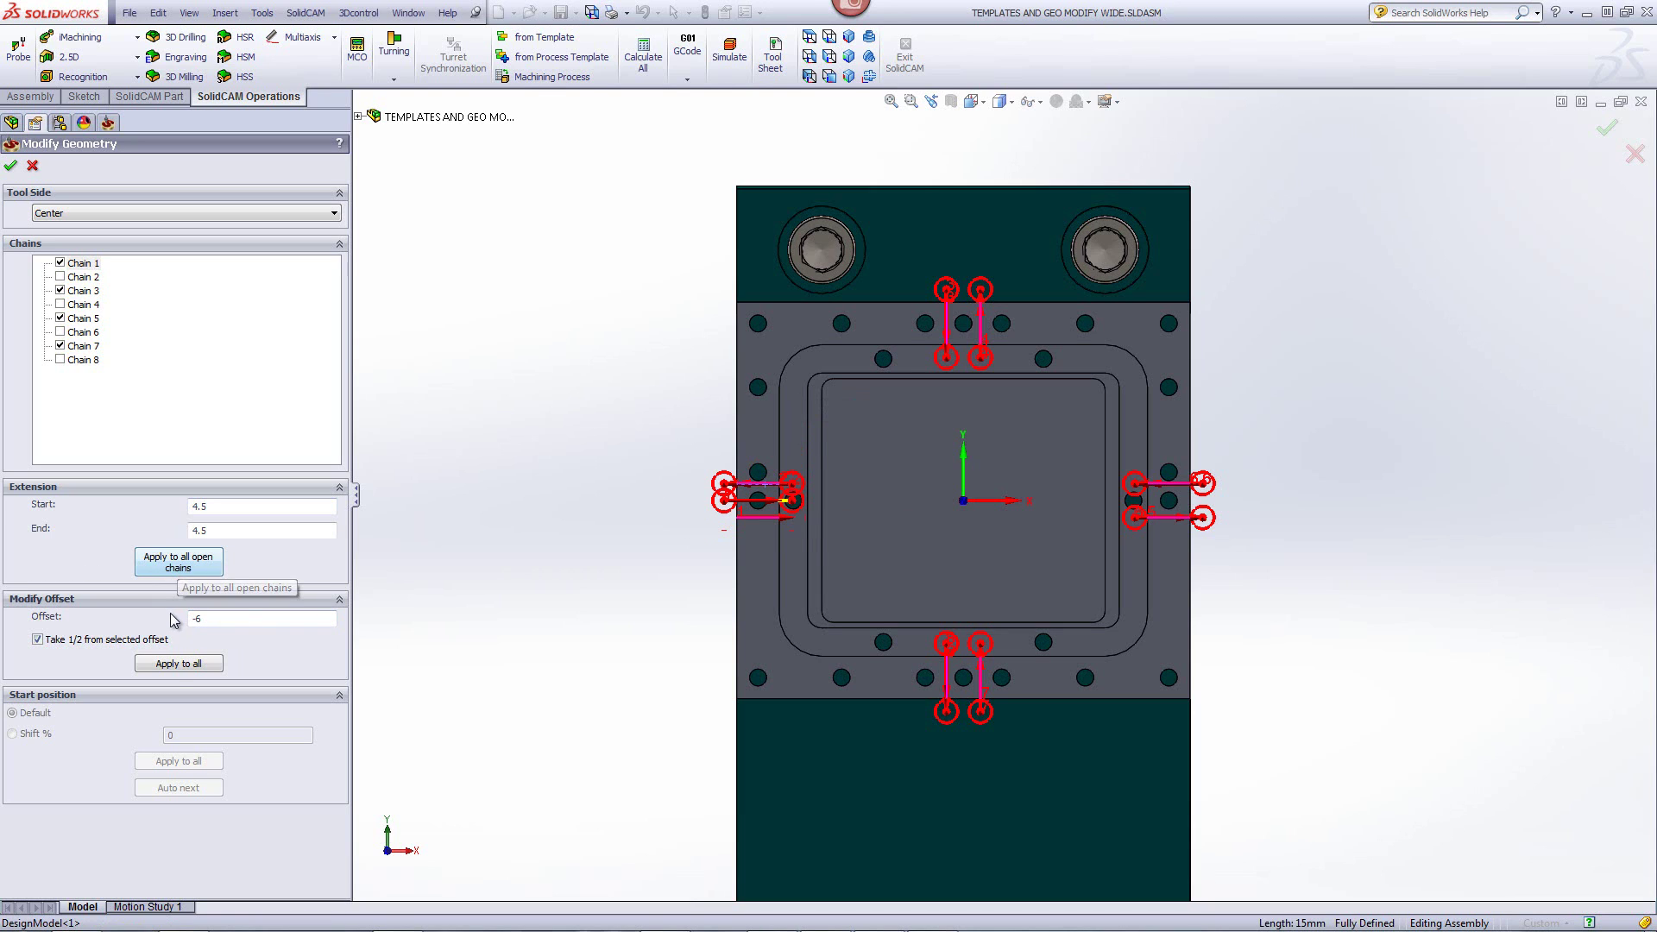
click(174, 670)
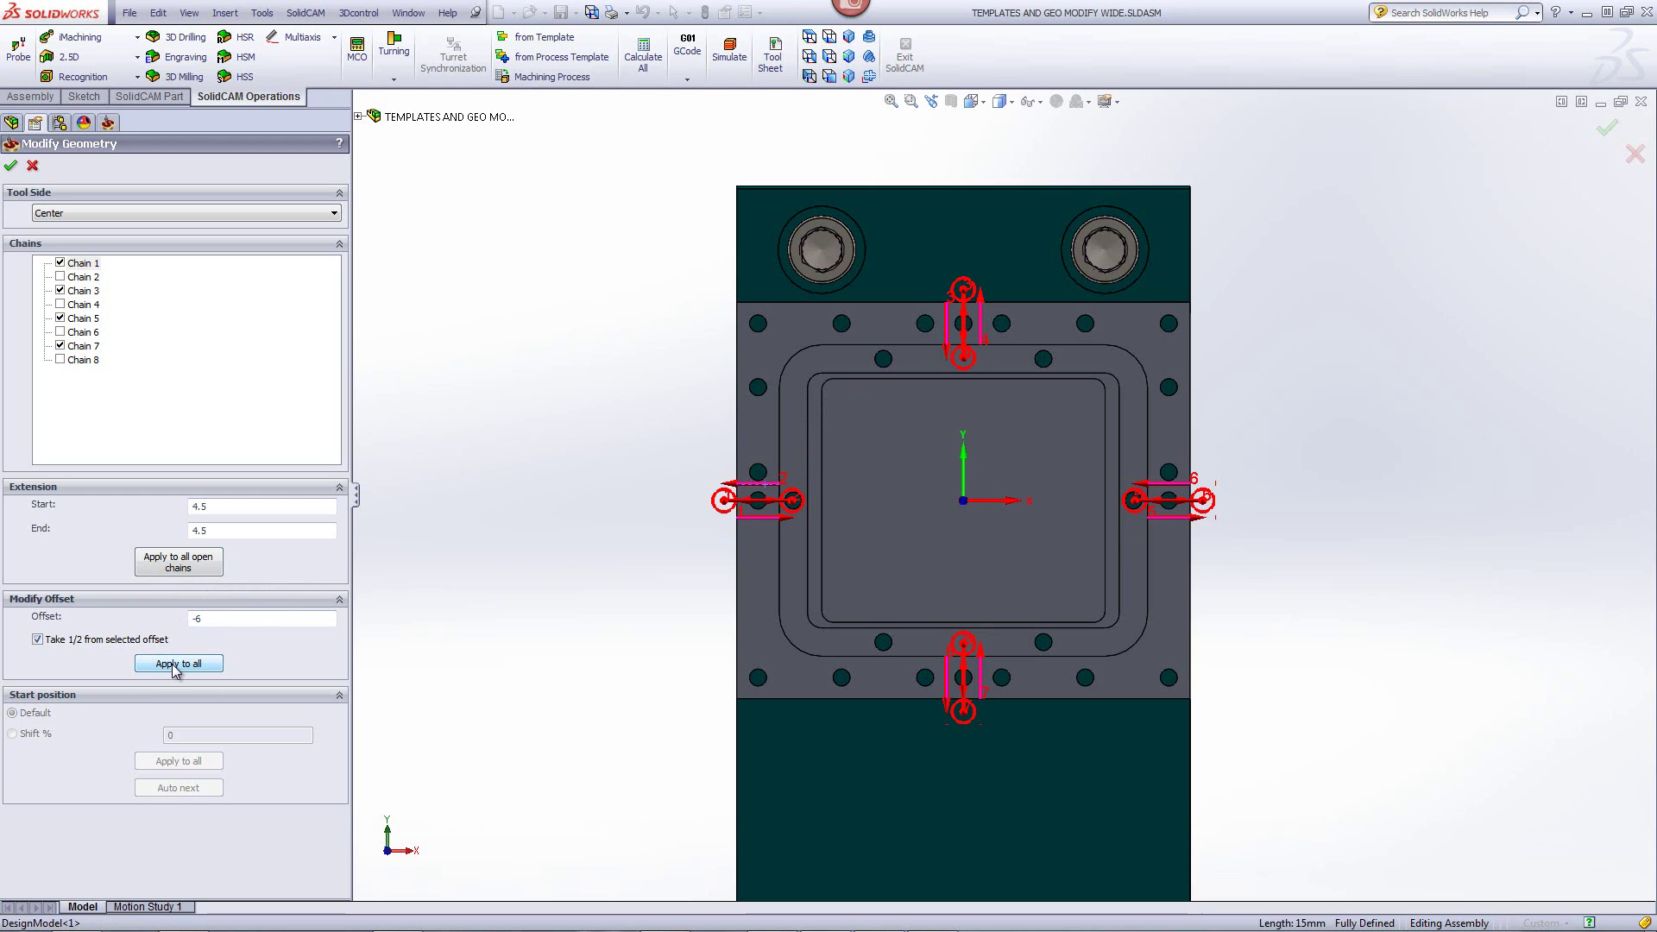
click(13, 165)
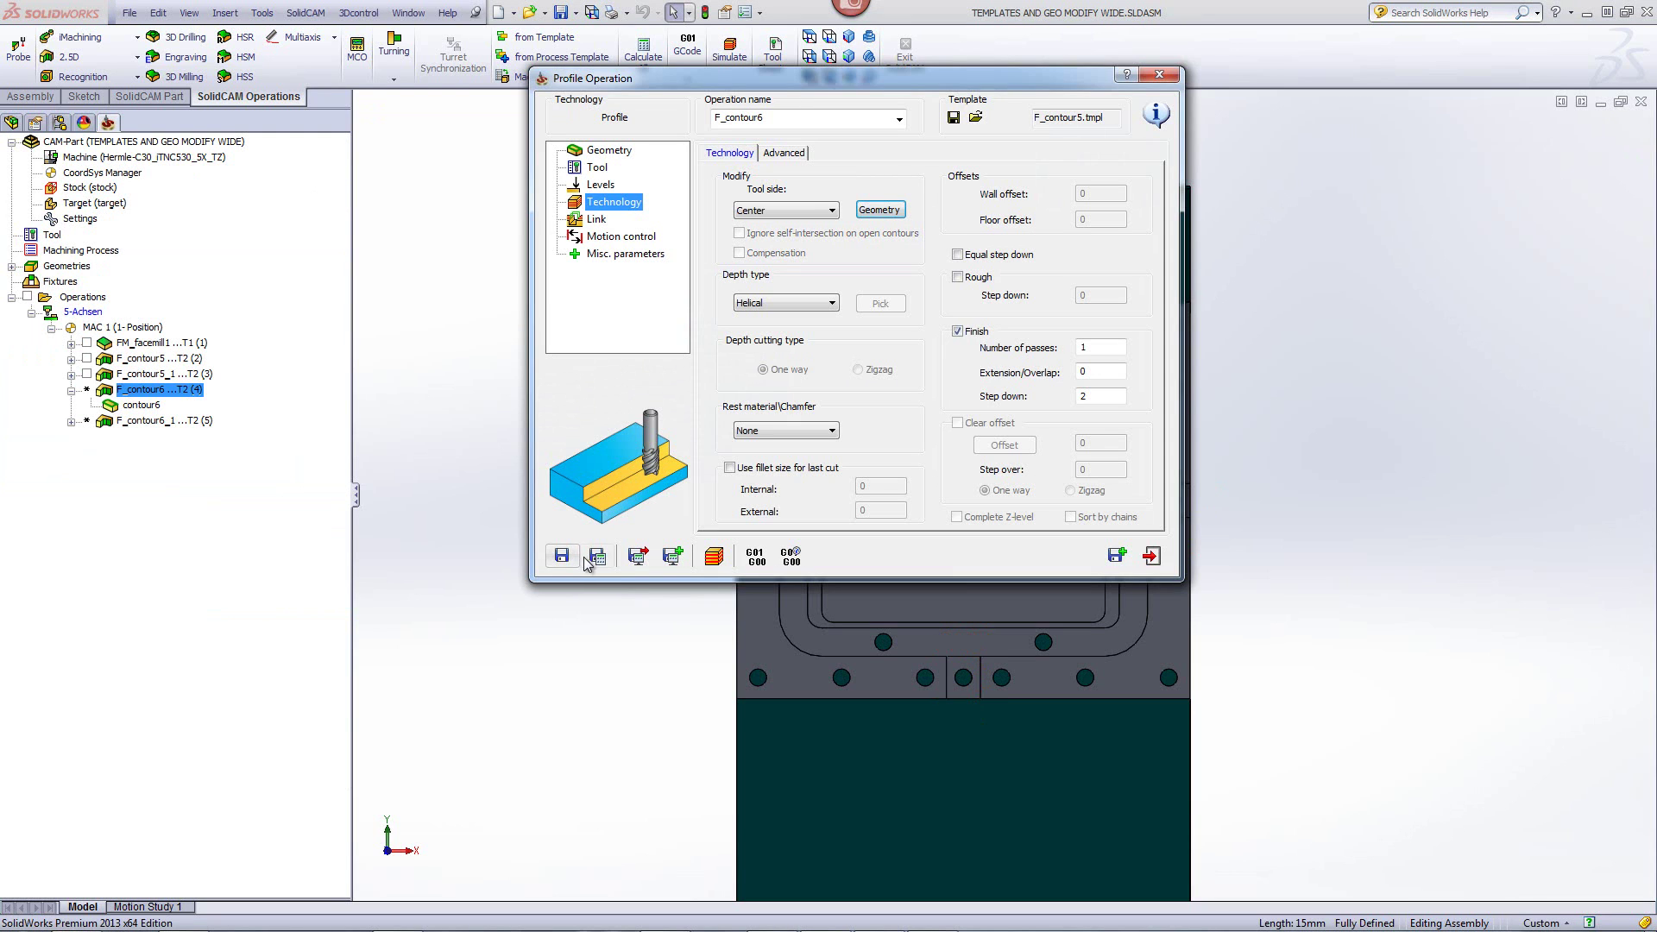
- Play the F_contour6 SolidVerify simulation in an isometric view, then close it and exit the operation
click(713, 558)
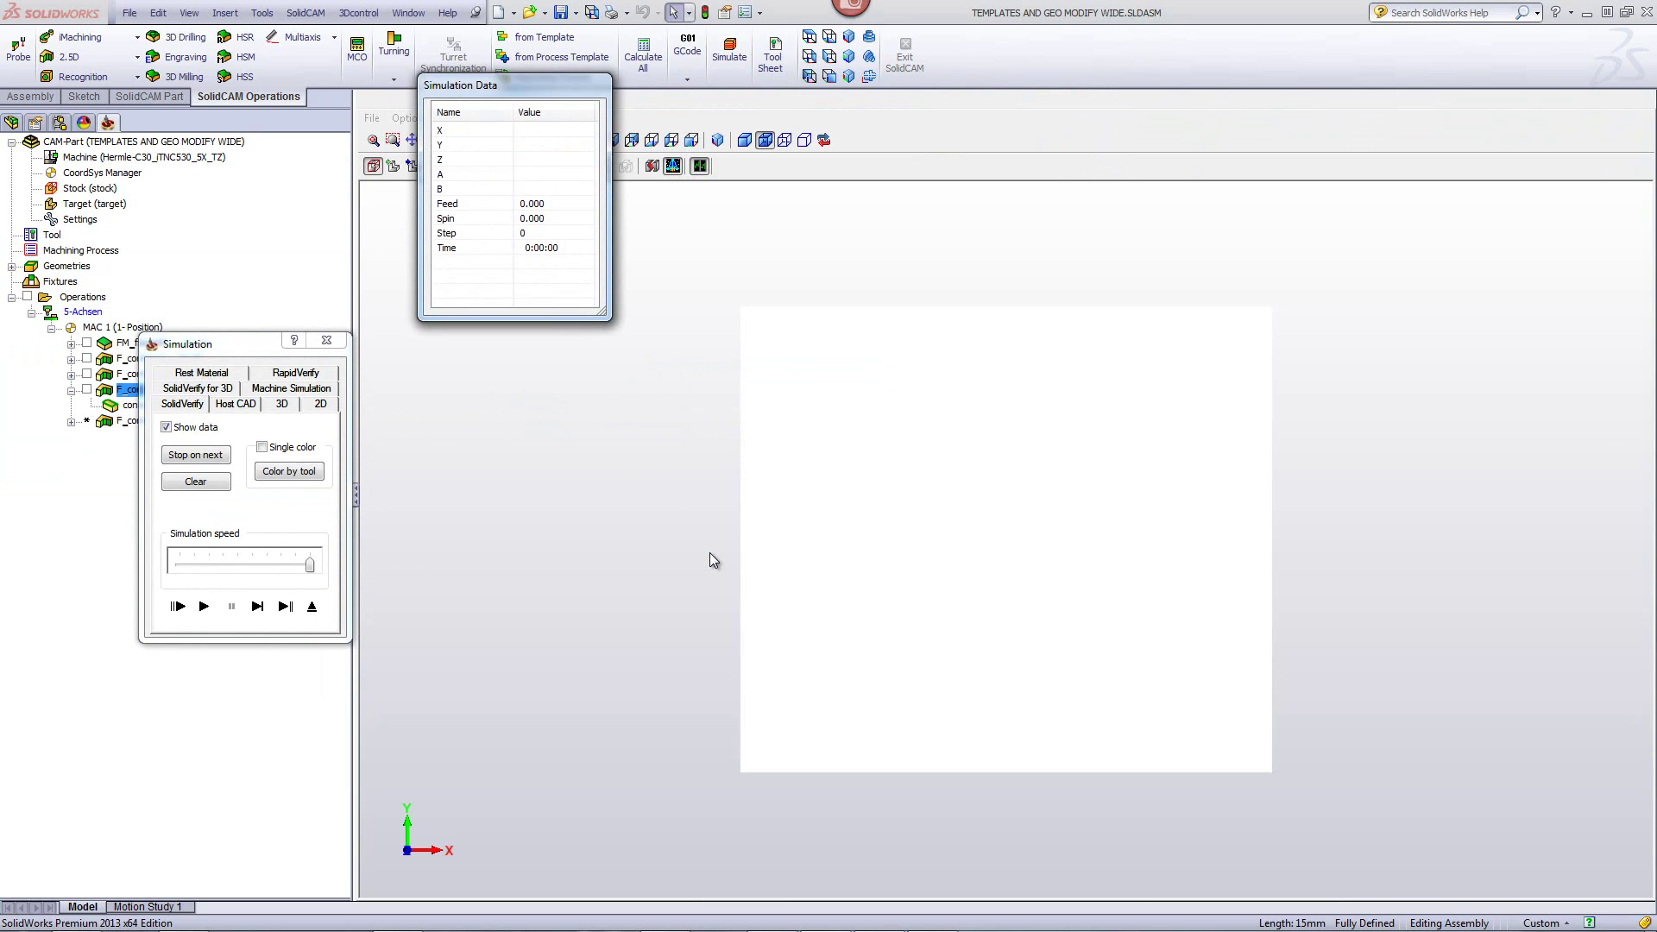
mouse_move(713, 560)
middle_down()
mouse_move(713, 482)
mouse_move(691, 555)
mouse_move(687, 536)
middle_up()
click(203, 606)
click(312, 606)
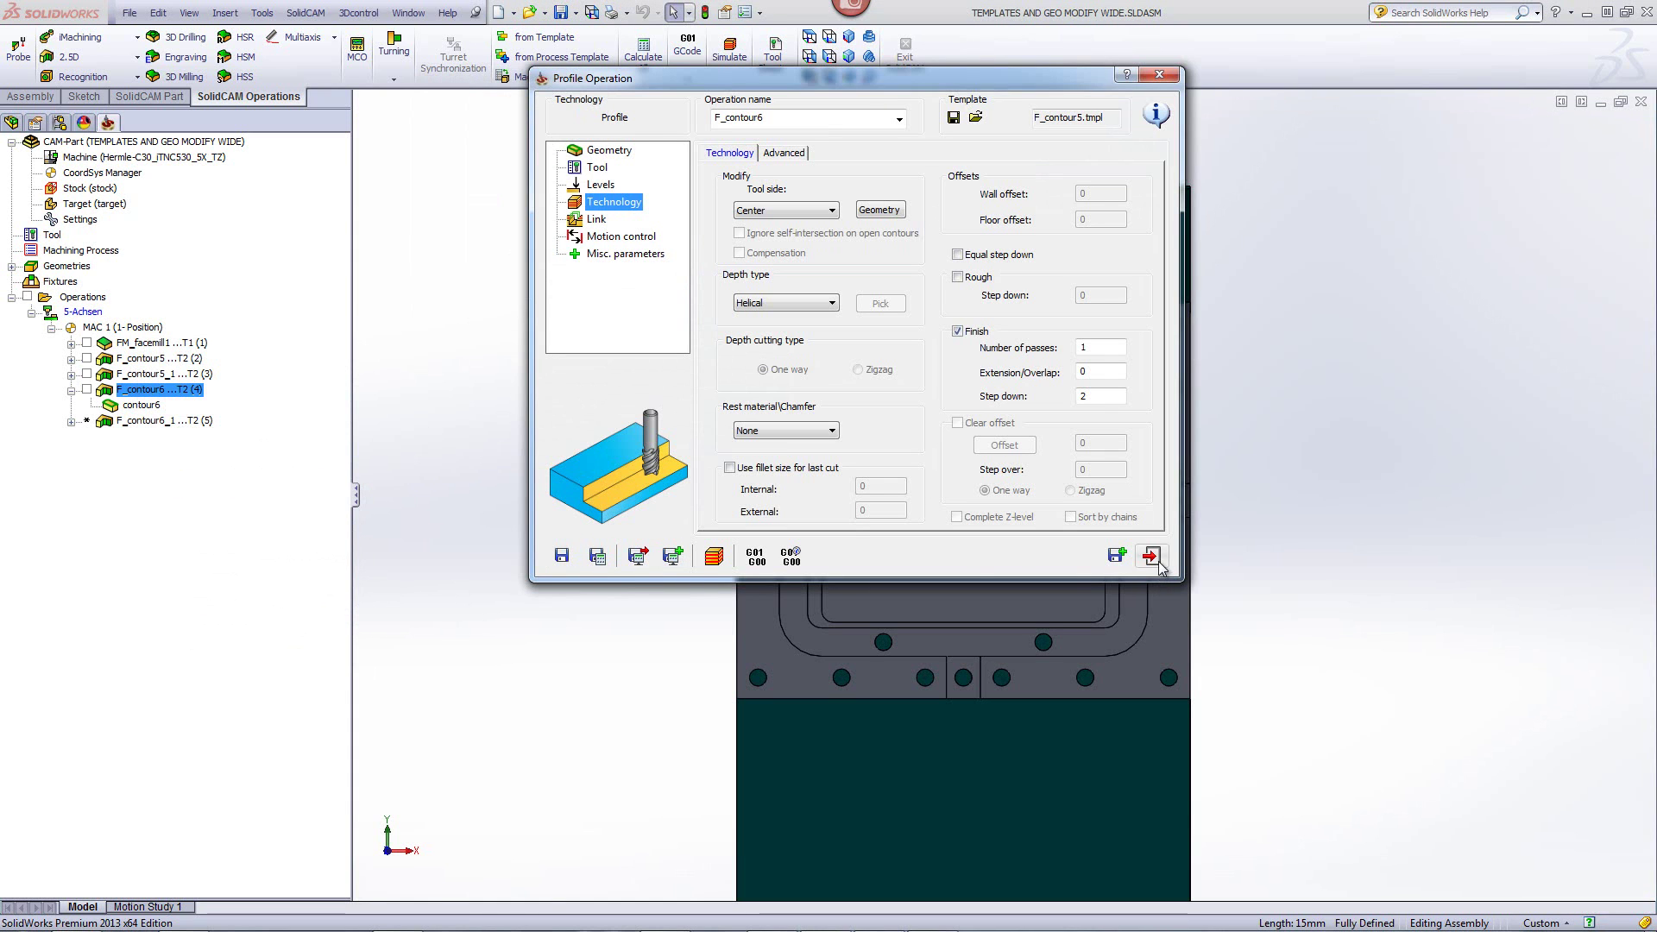
click(1156, 561)
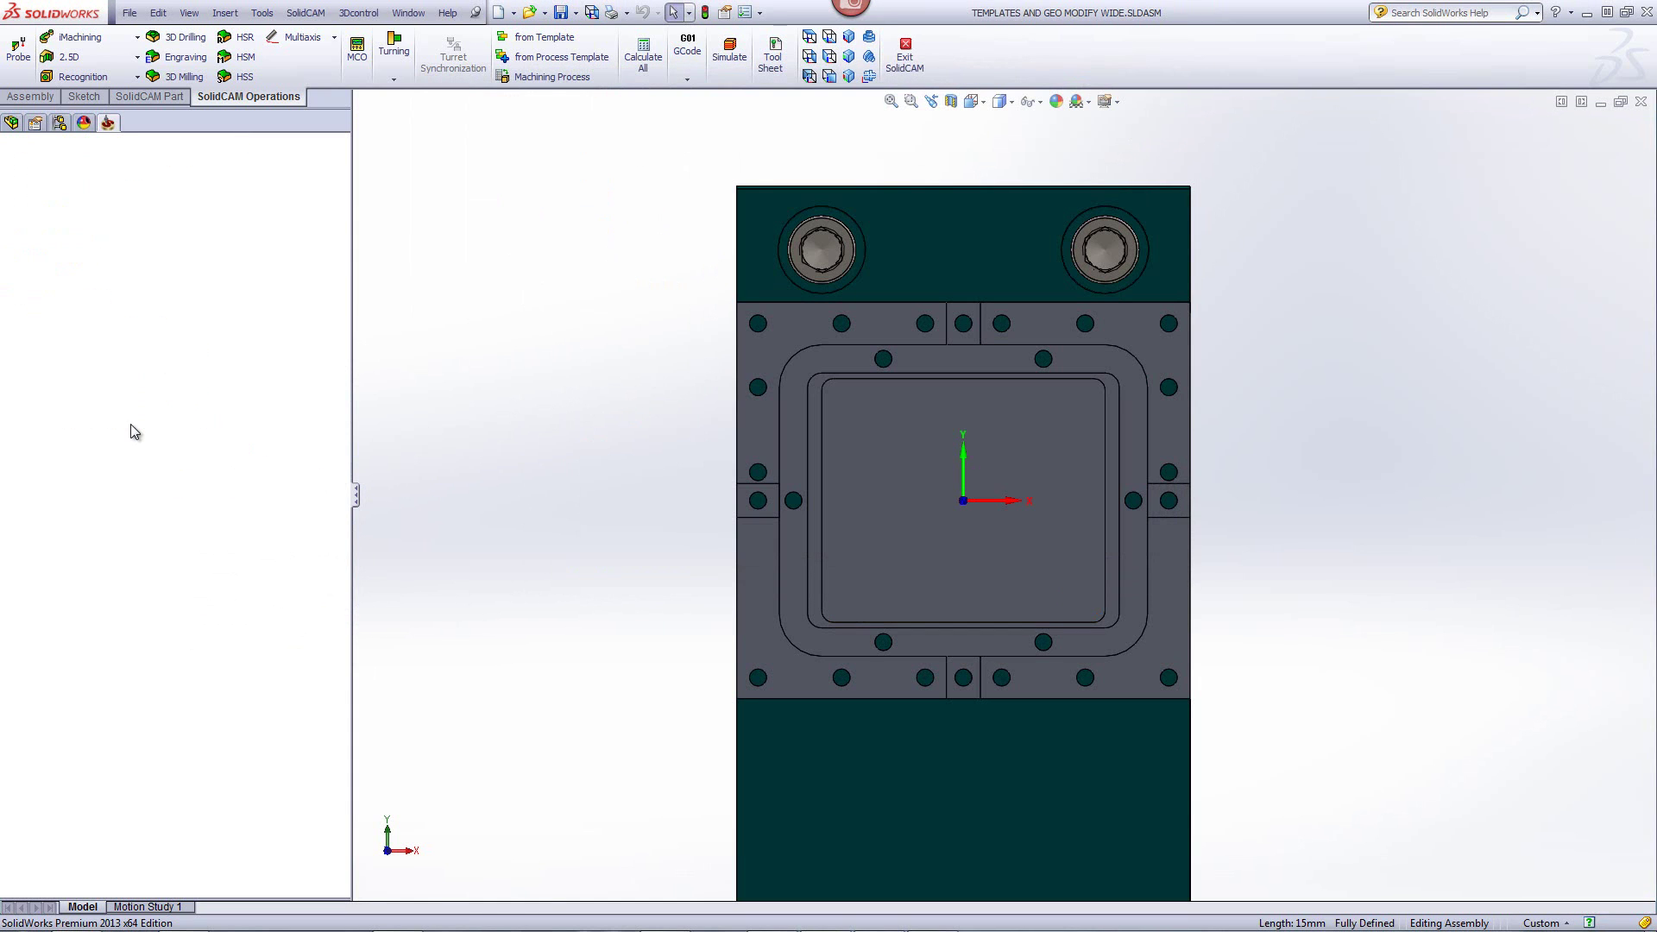
- Give every open chain of F_contour6_1 a 4.5 start and end extension and confirm
double_click(129, 422)
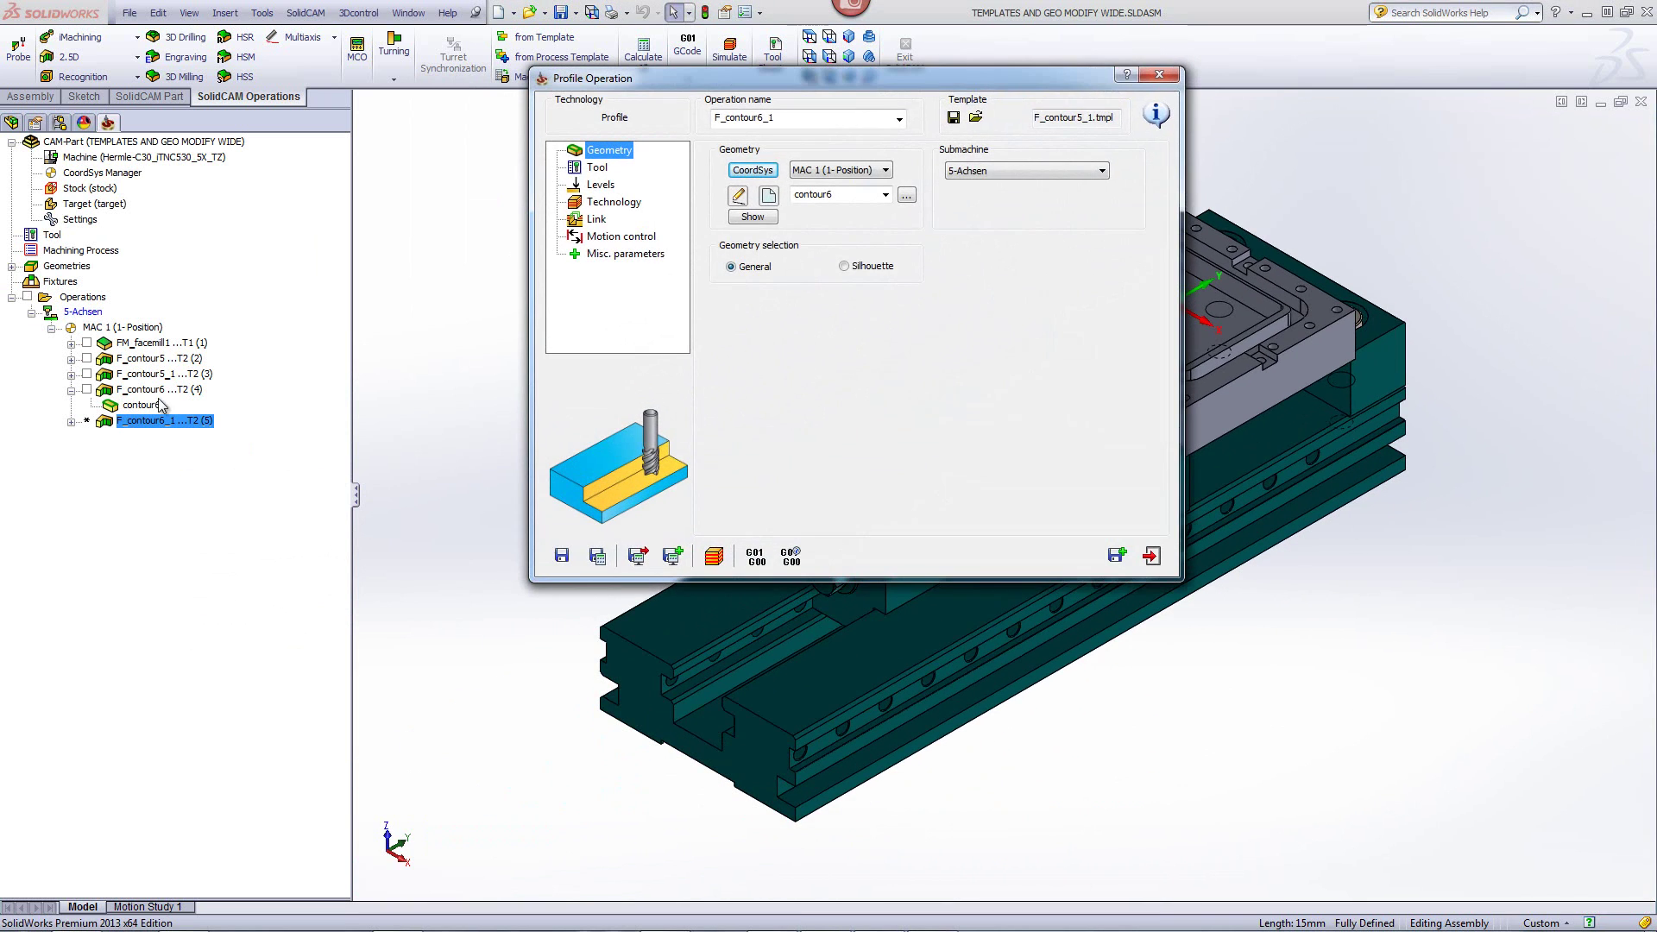
click(601, 206)
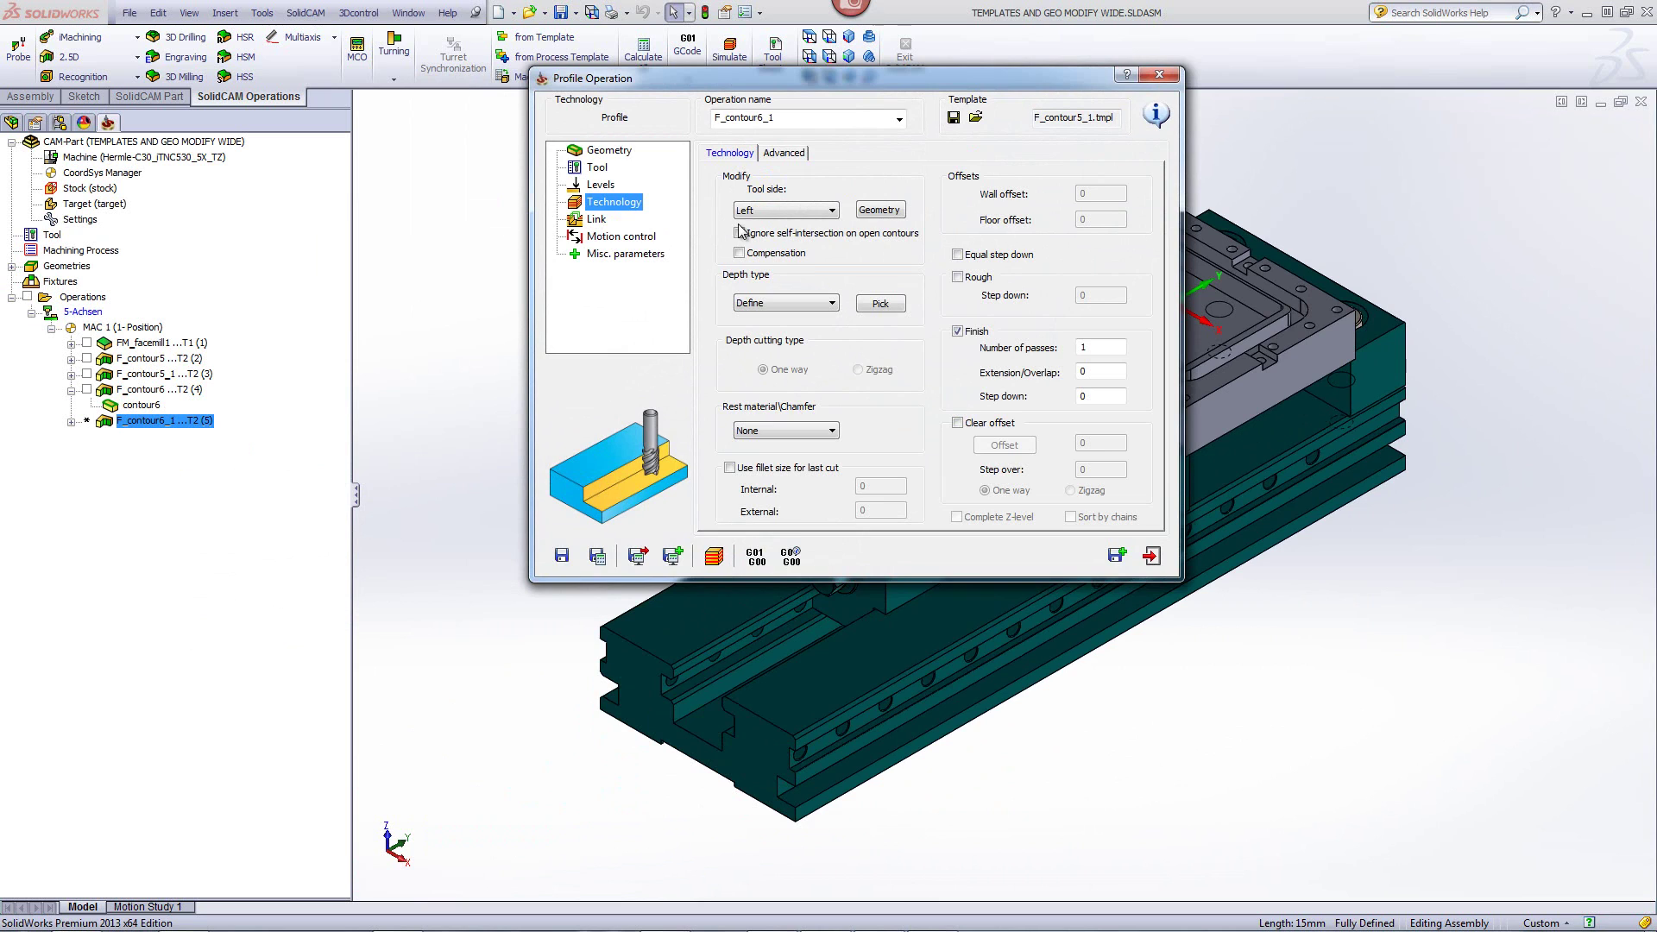
click(879, 210)
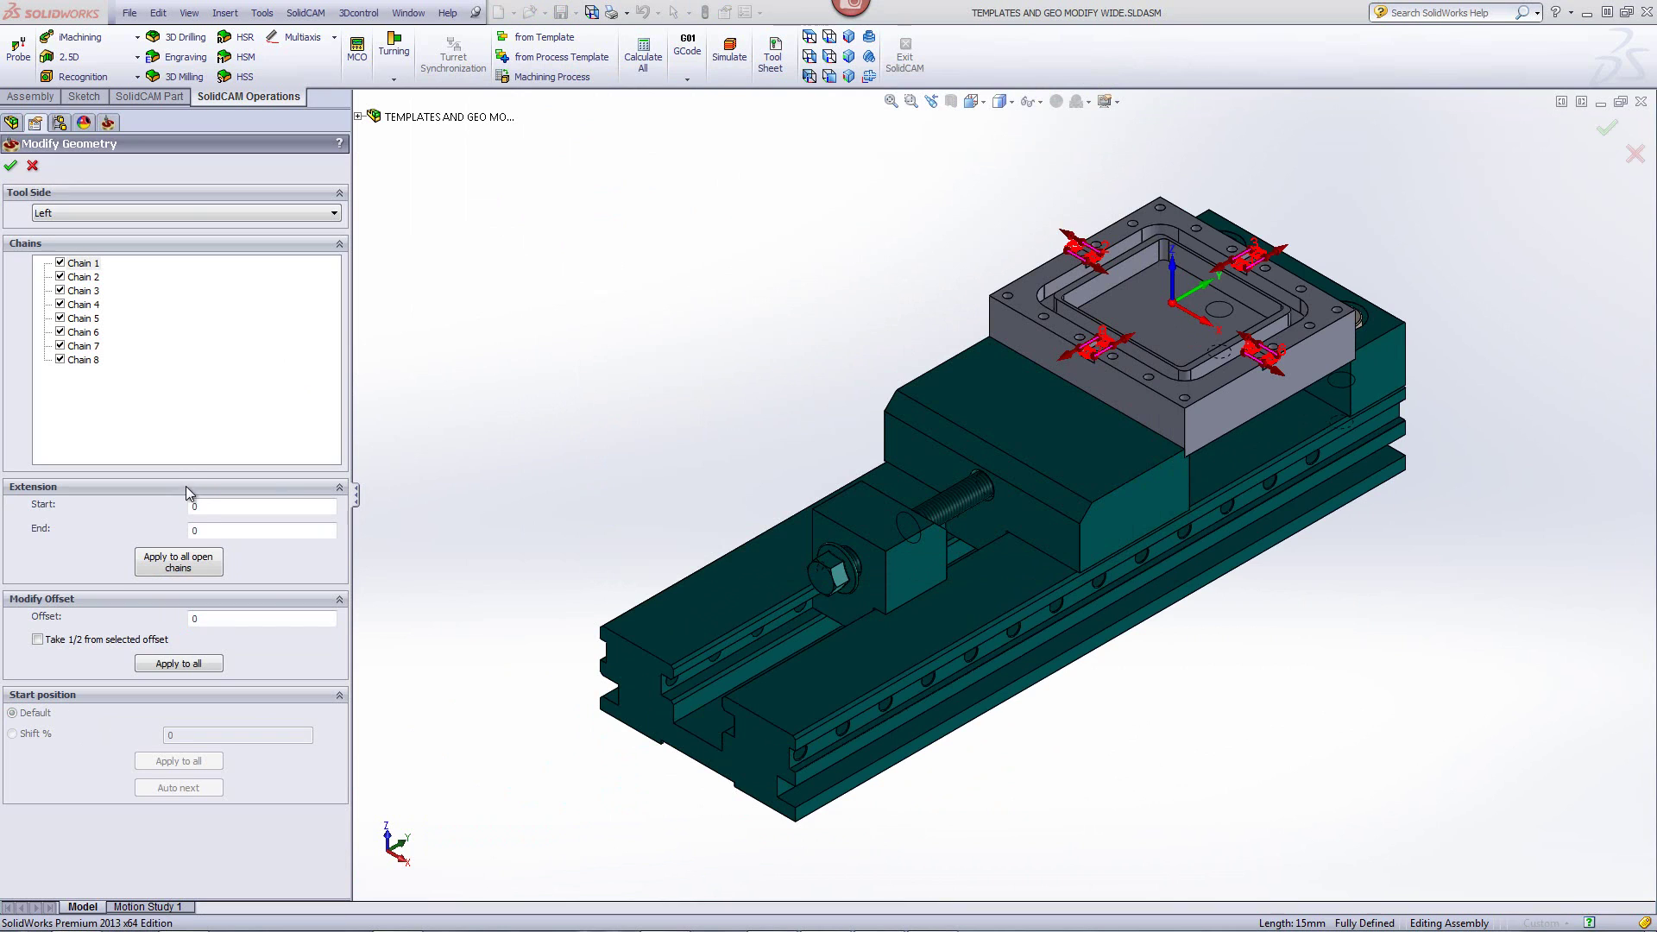
click(207, 506)
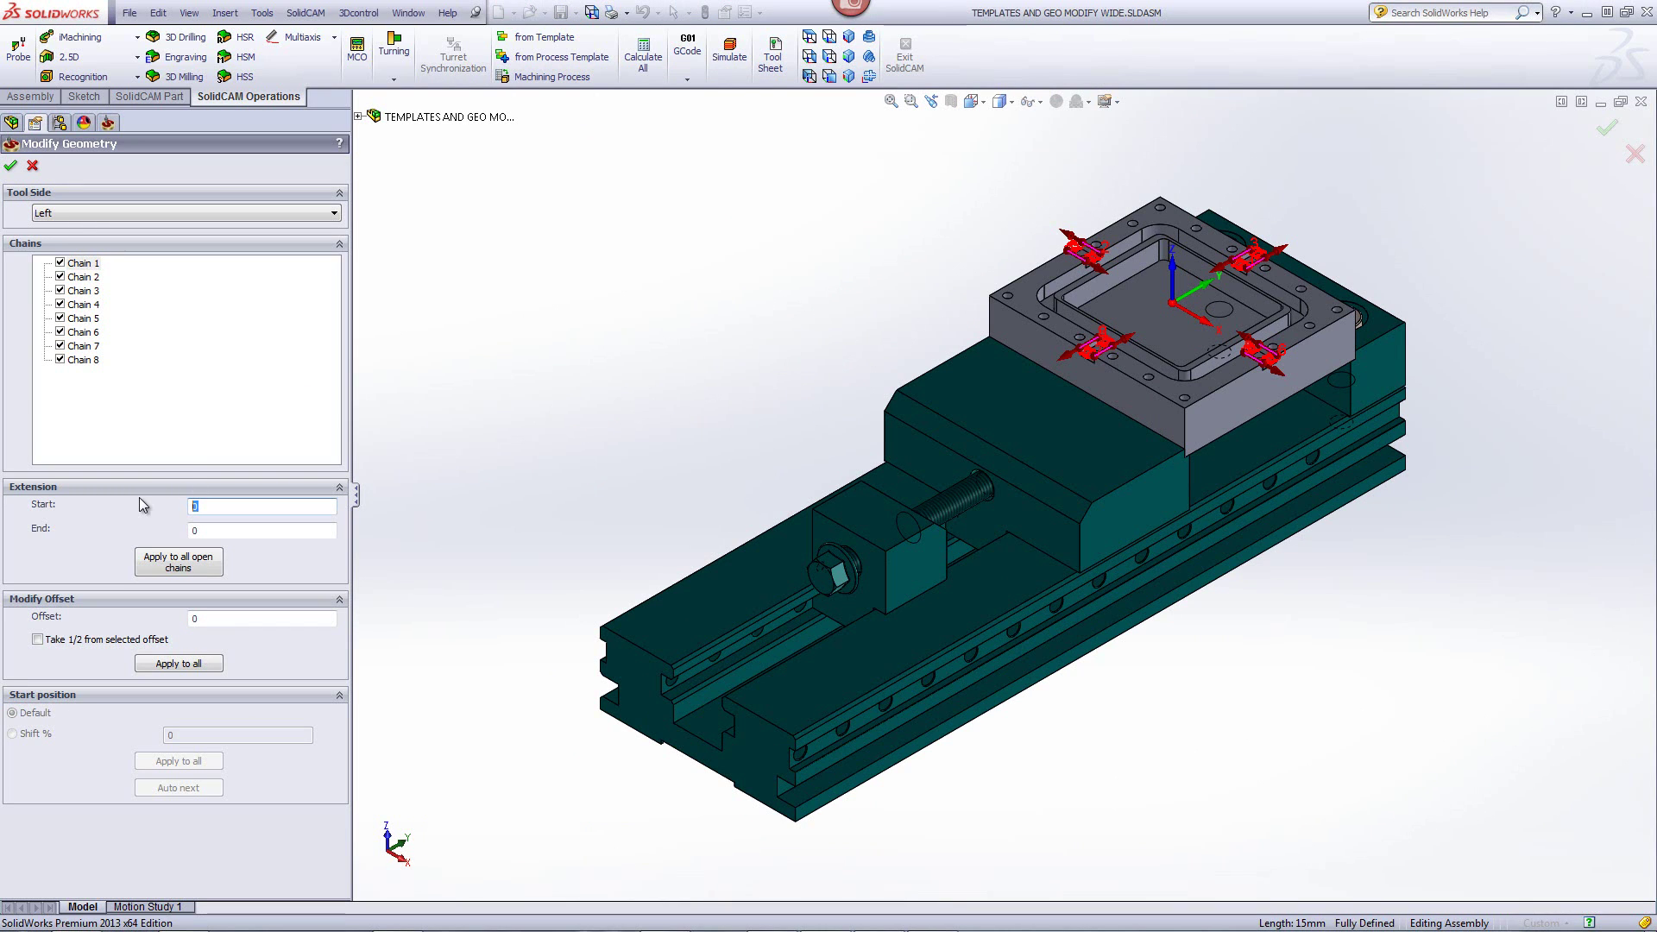
text(4.5)
click(213, 534)
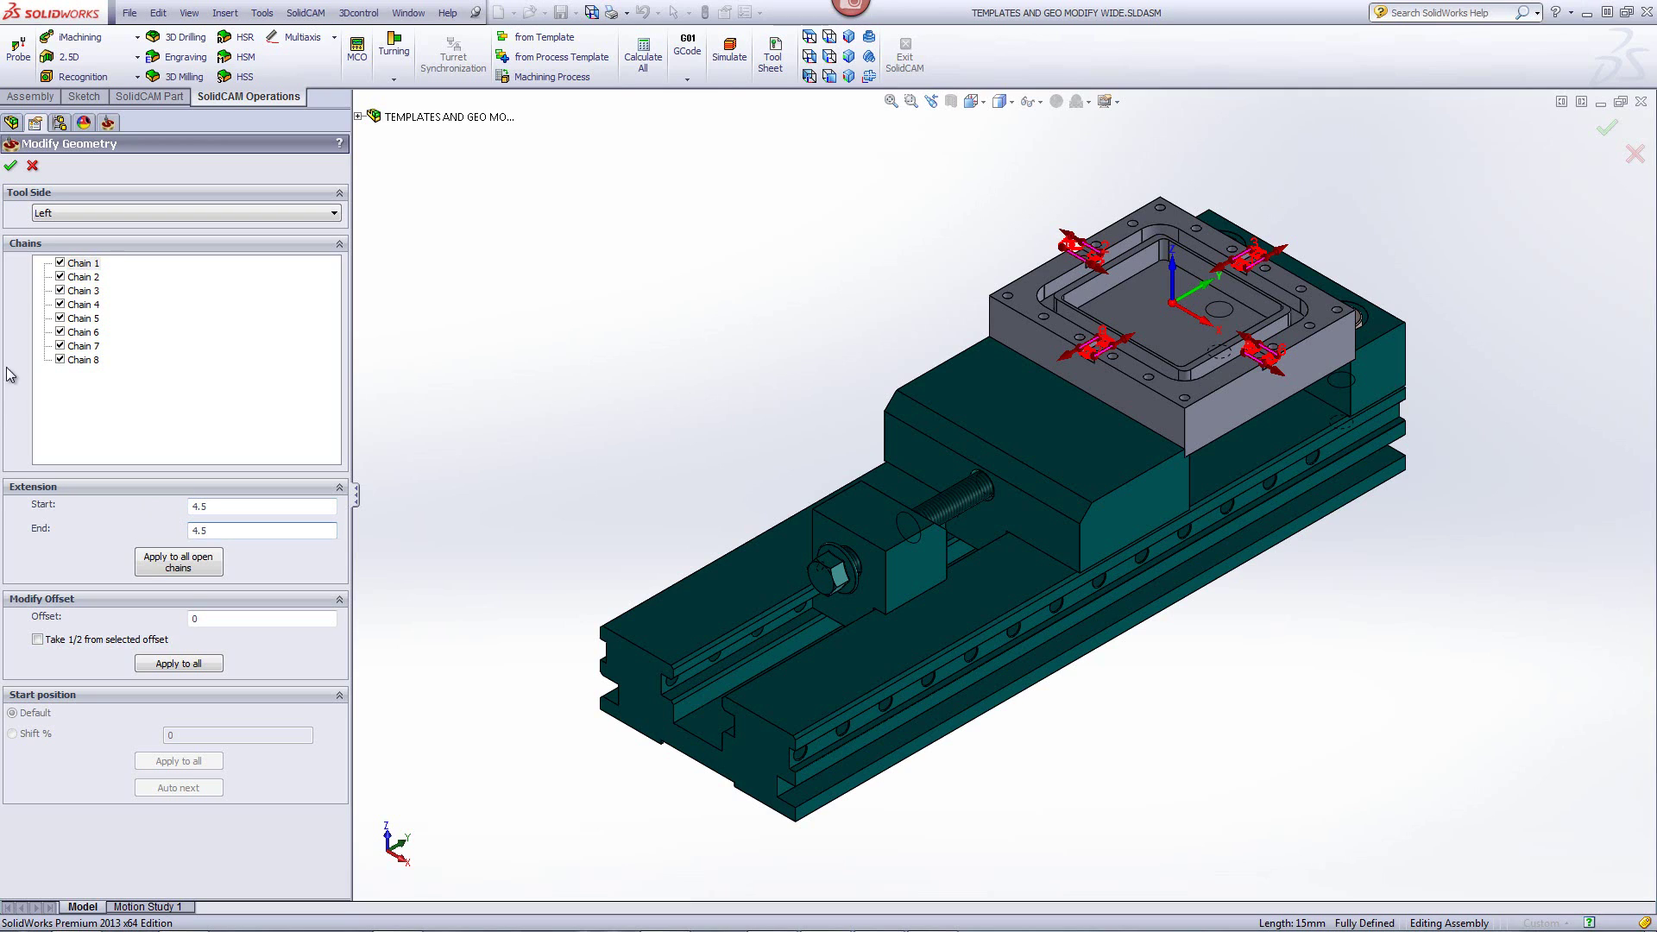
click(177, 563)
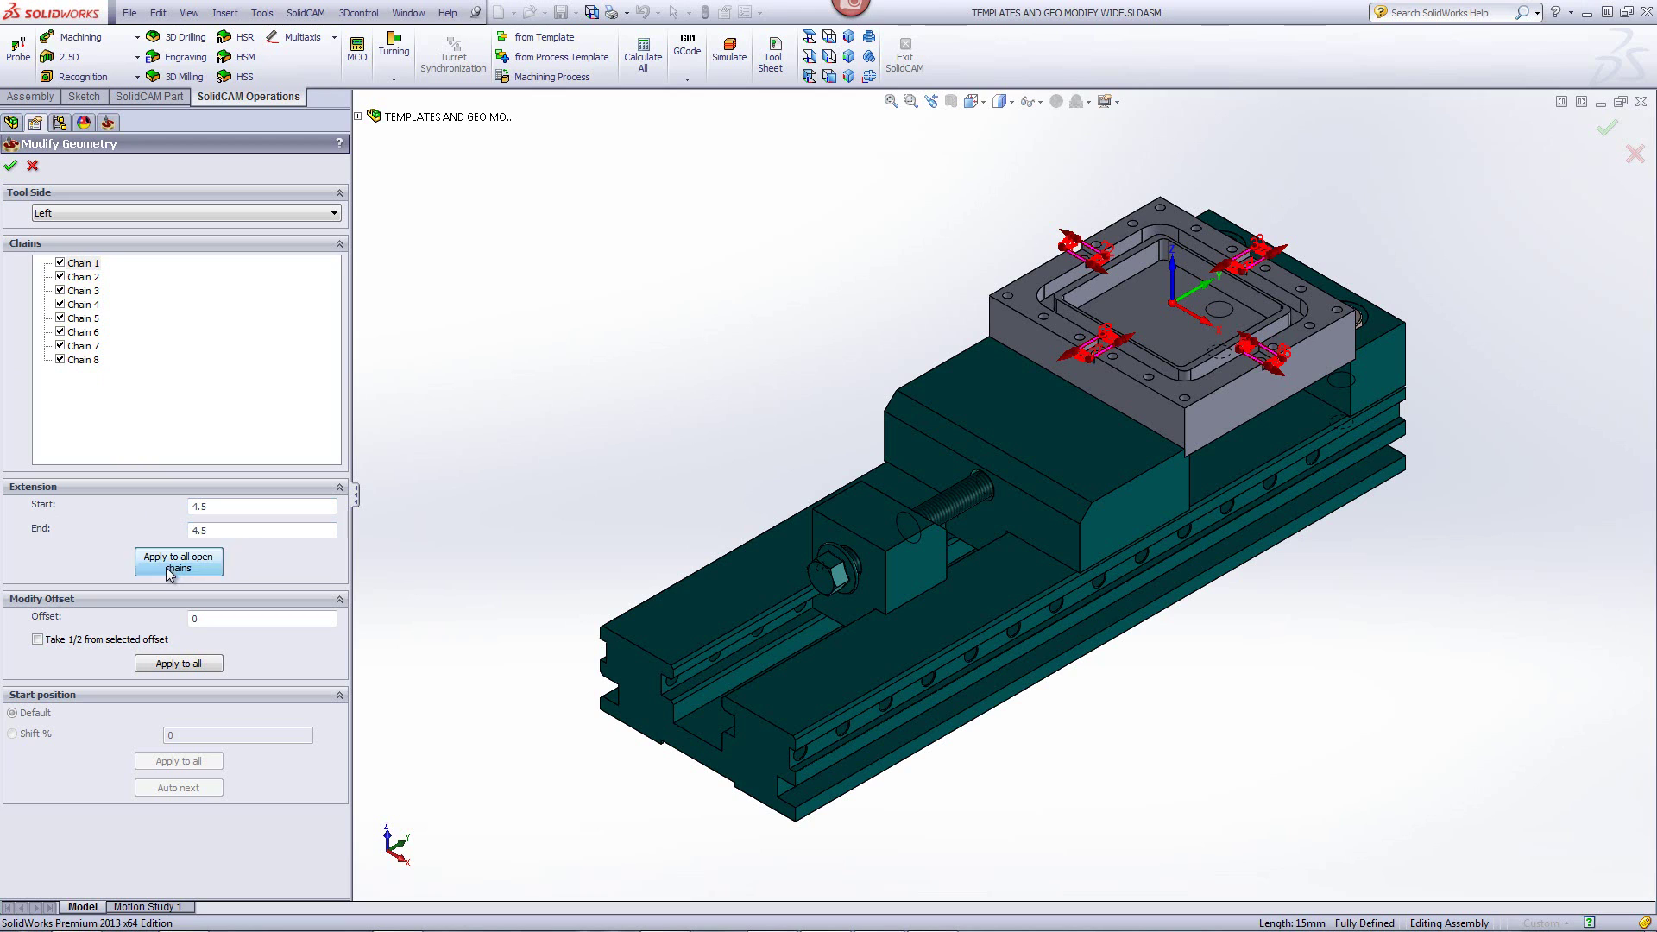
click(10, 165)
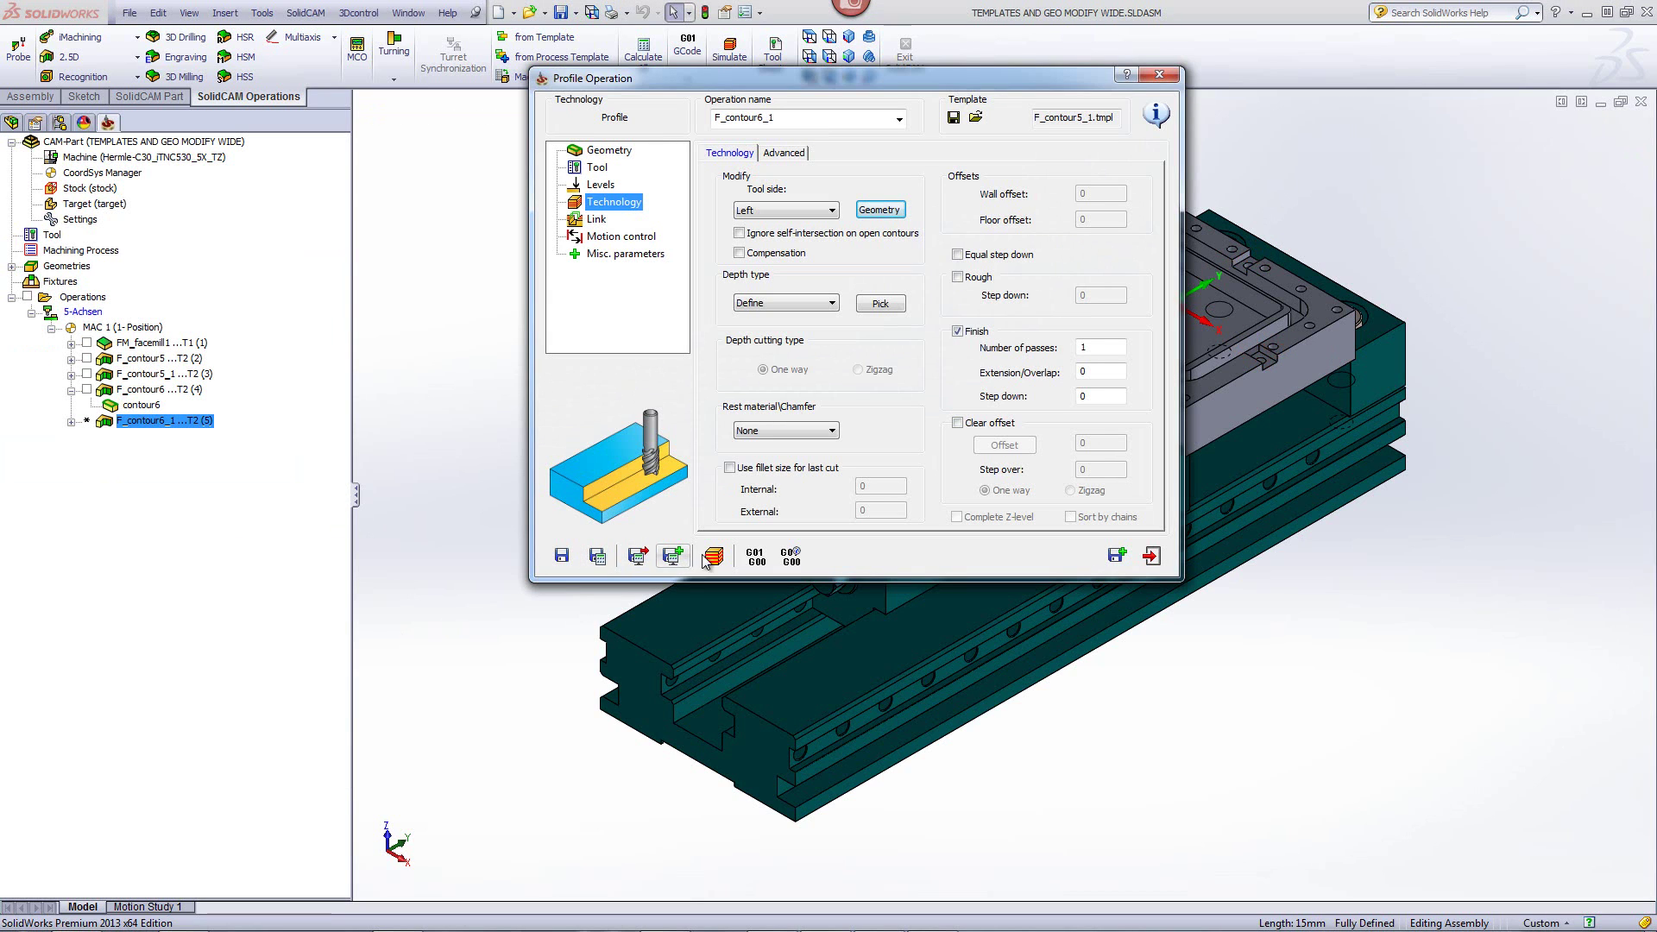
- Step and run the F_contour6_1 simulation to the end, then close it and exit the operation
click(714, 556)
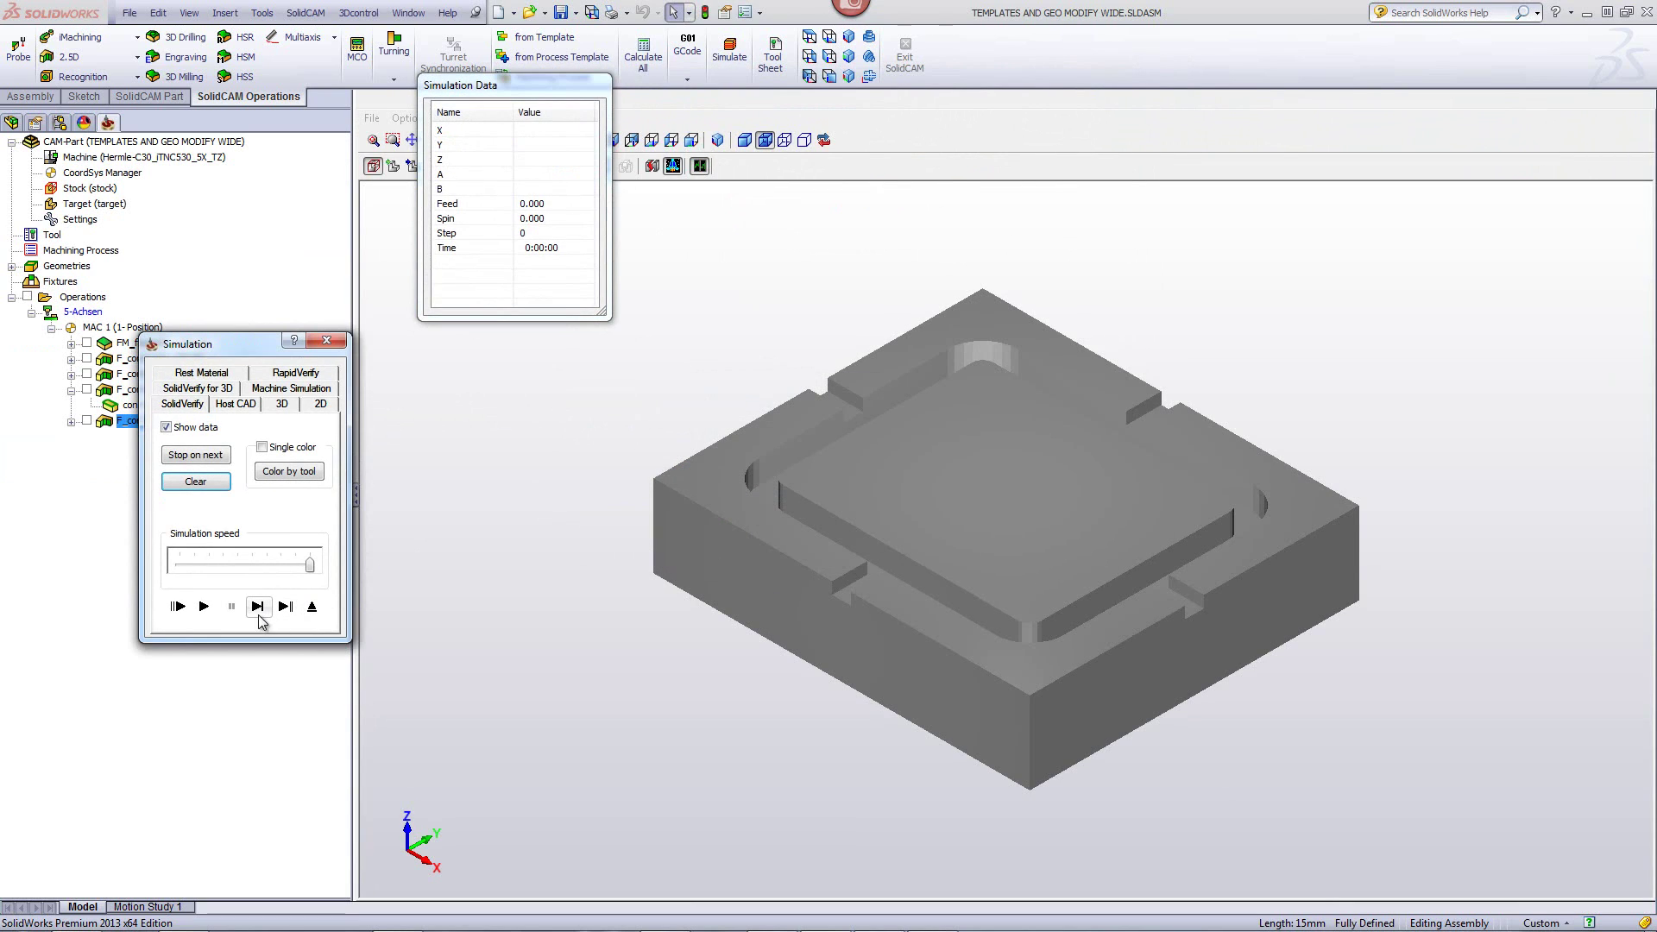
click(257, 607)
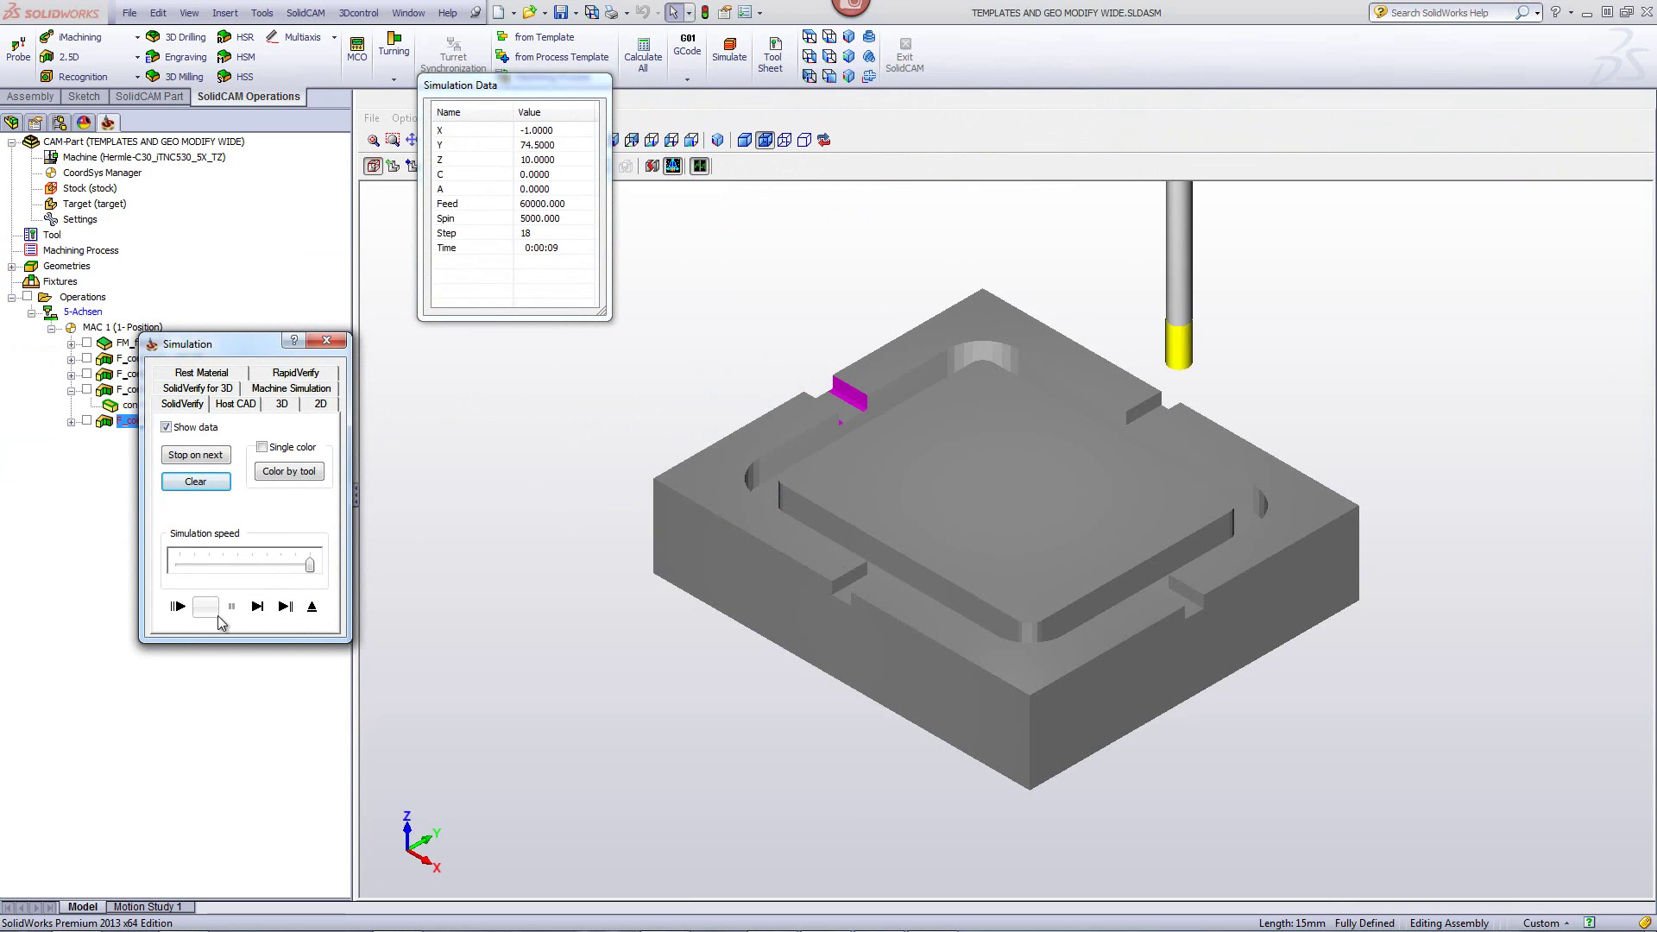
click(285, 608)
click(311, 607)
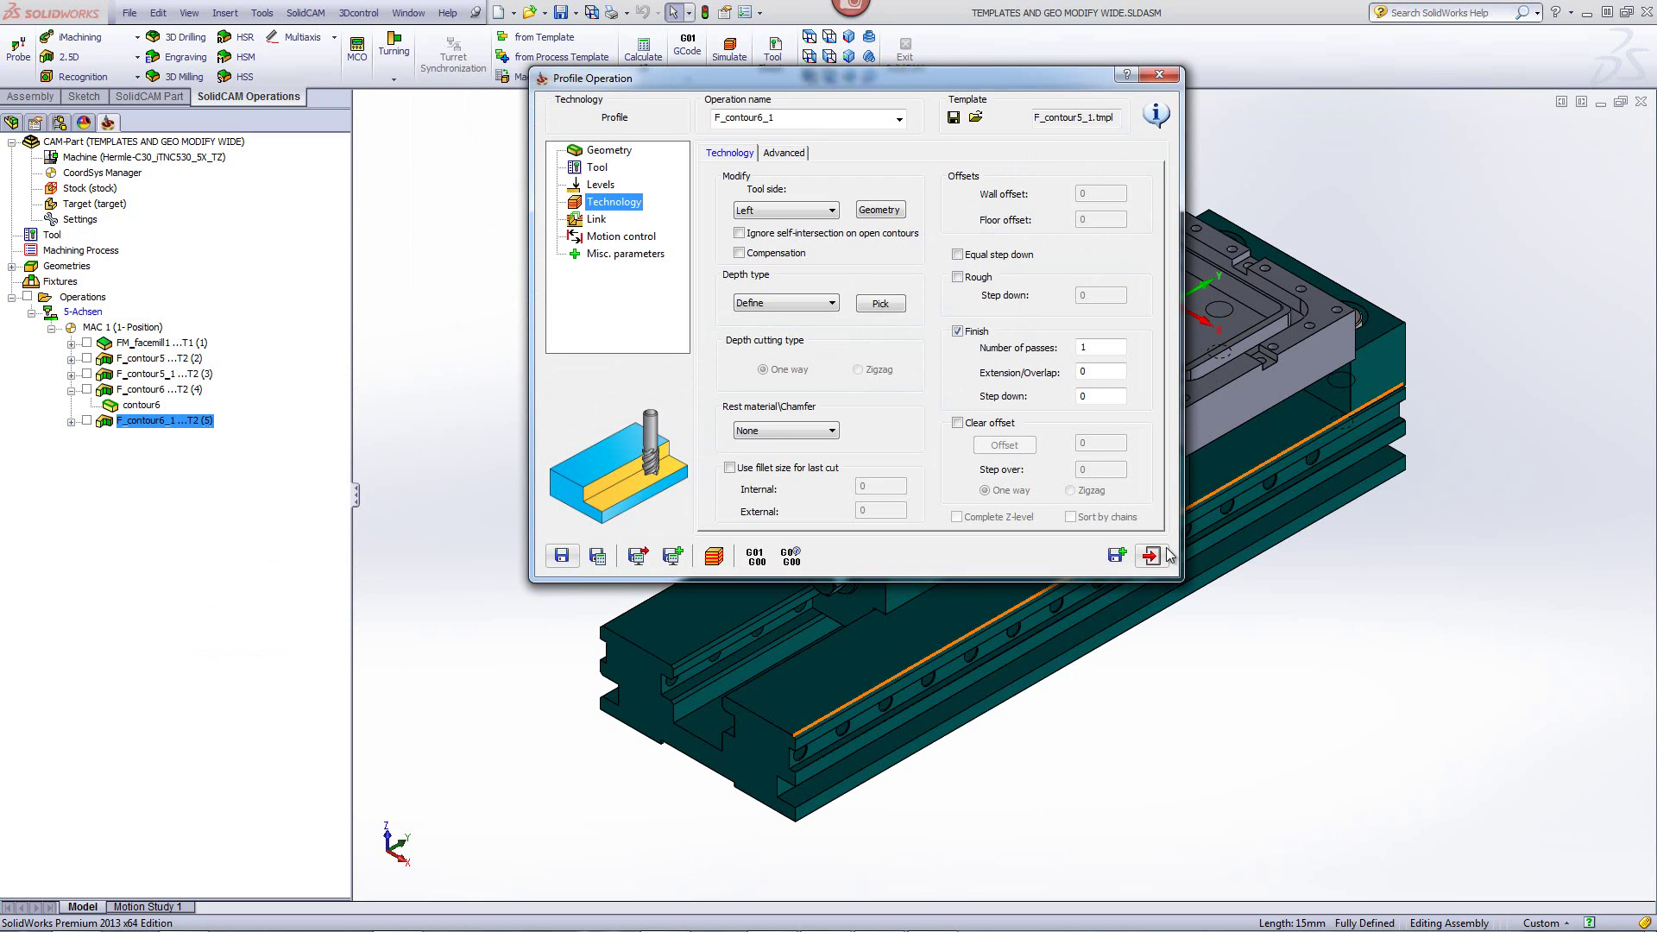
click(1151, 556)
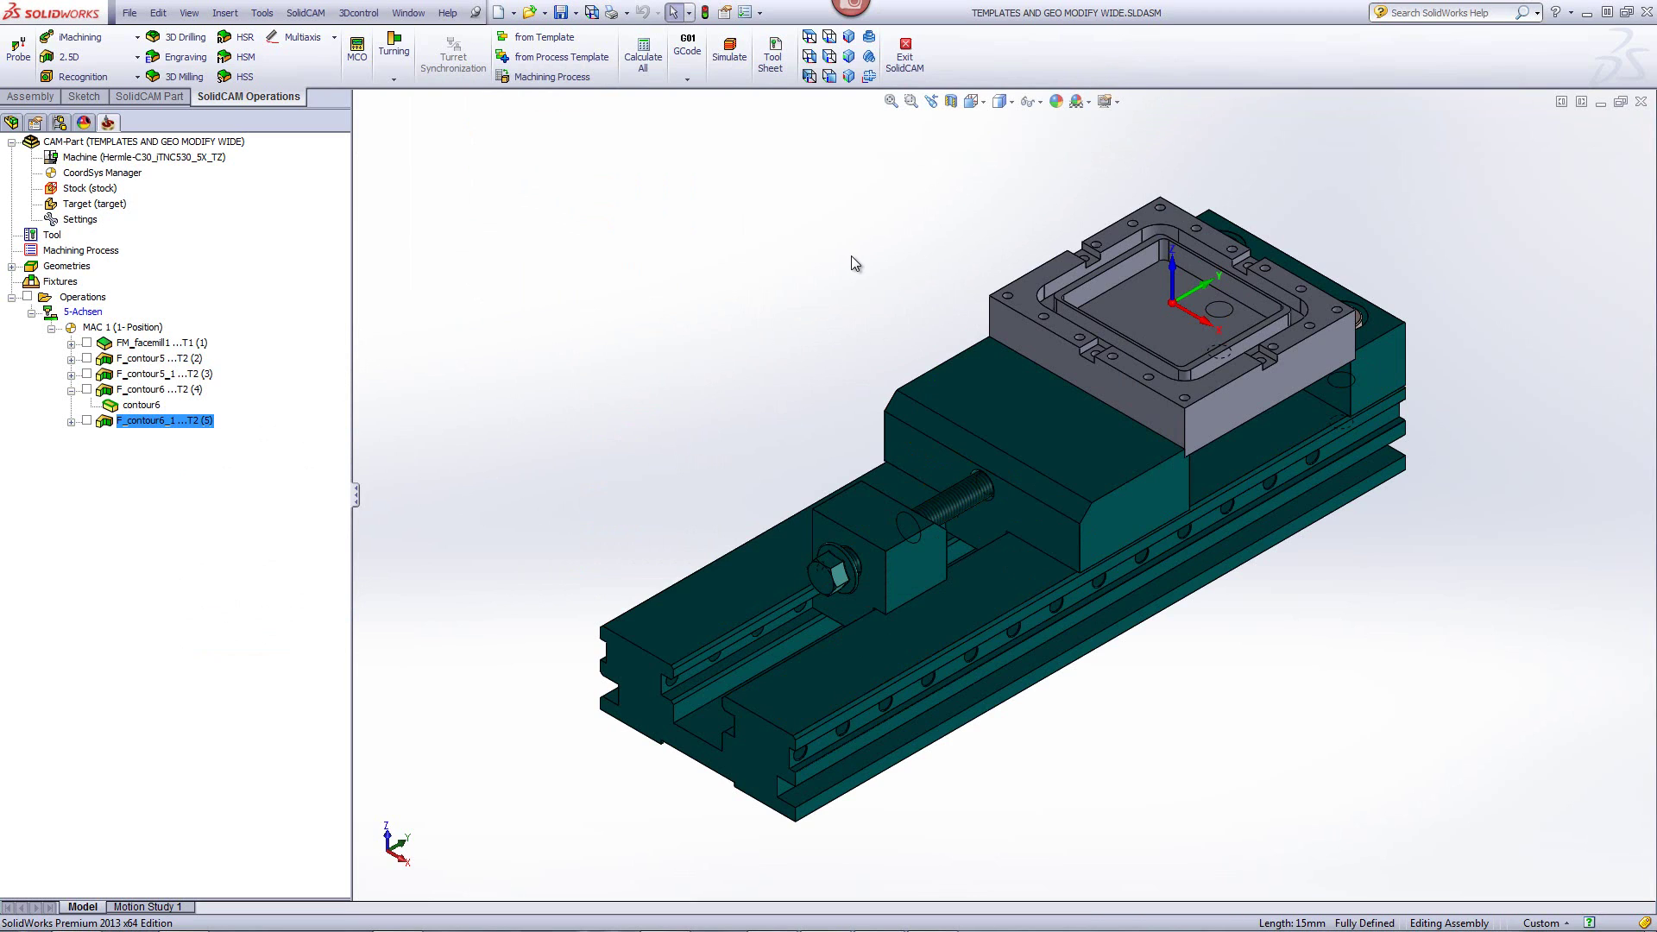
- Collapse the F_contour6 branch and open the 2.5D operations dropdown on the SolidCAM toolbar
middle_drag(851, 255, 1236, 153)
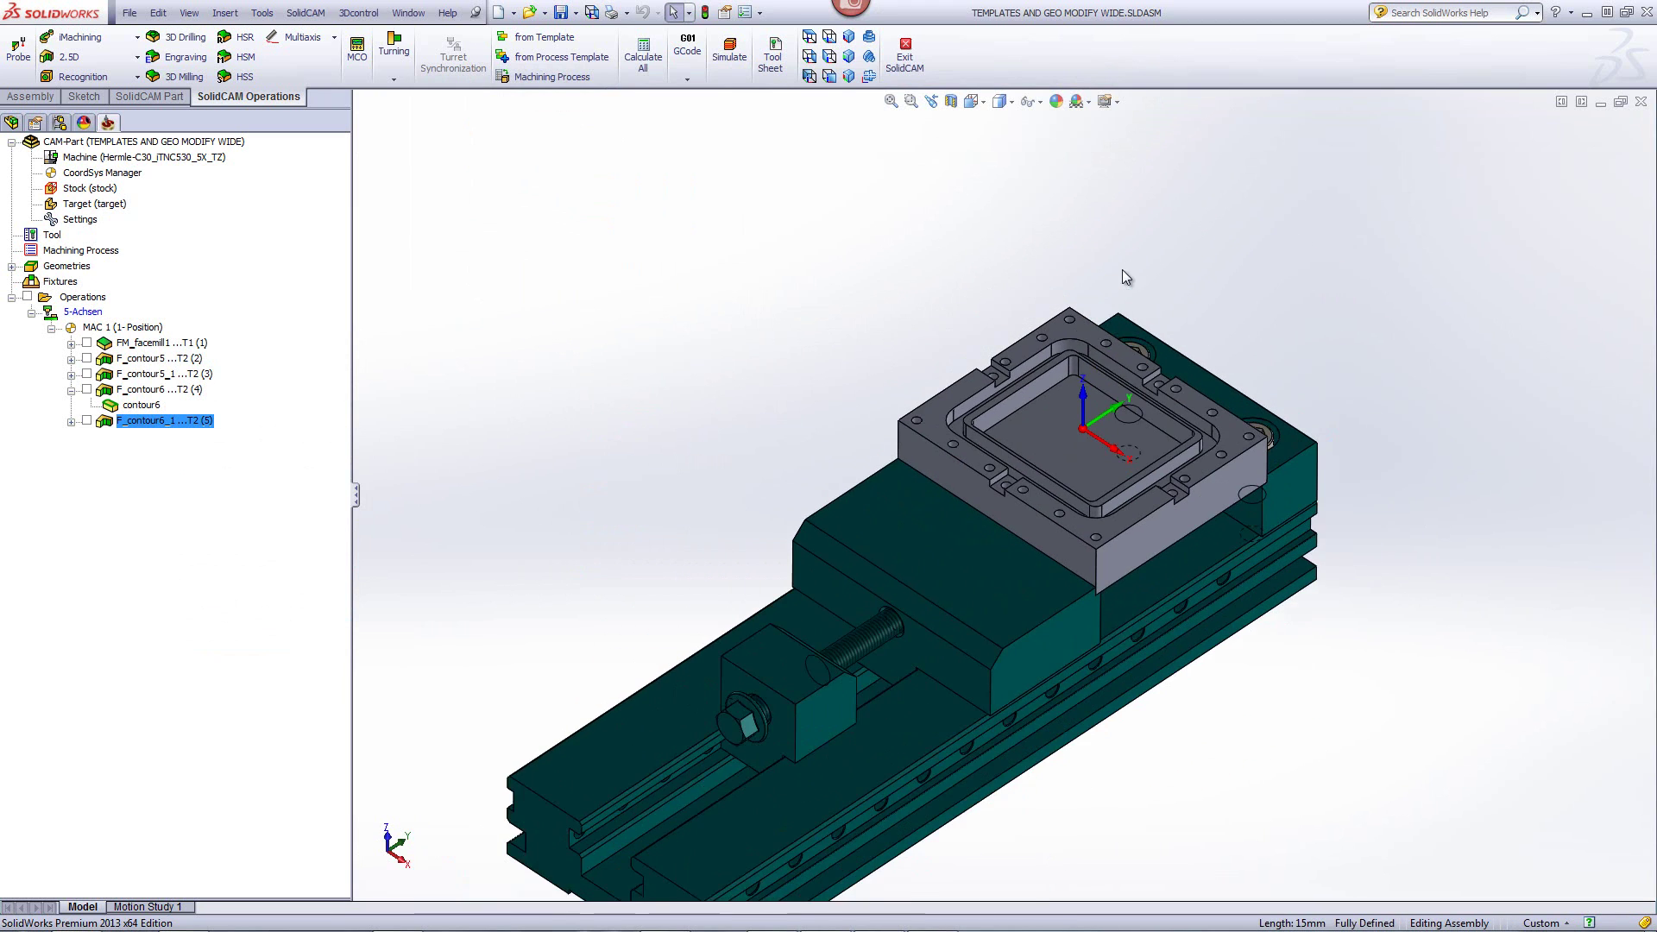
scroll(1075, 512, down, 2)
scroll(1075, 512, down, 2)
scroll(1075, 512, up, 1)
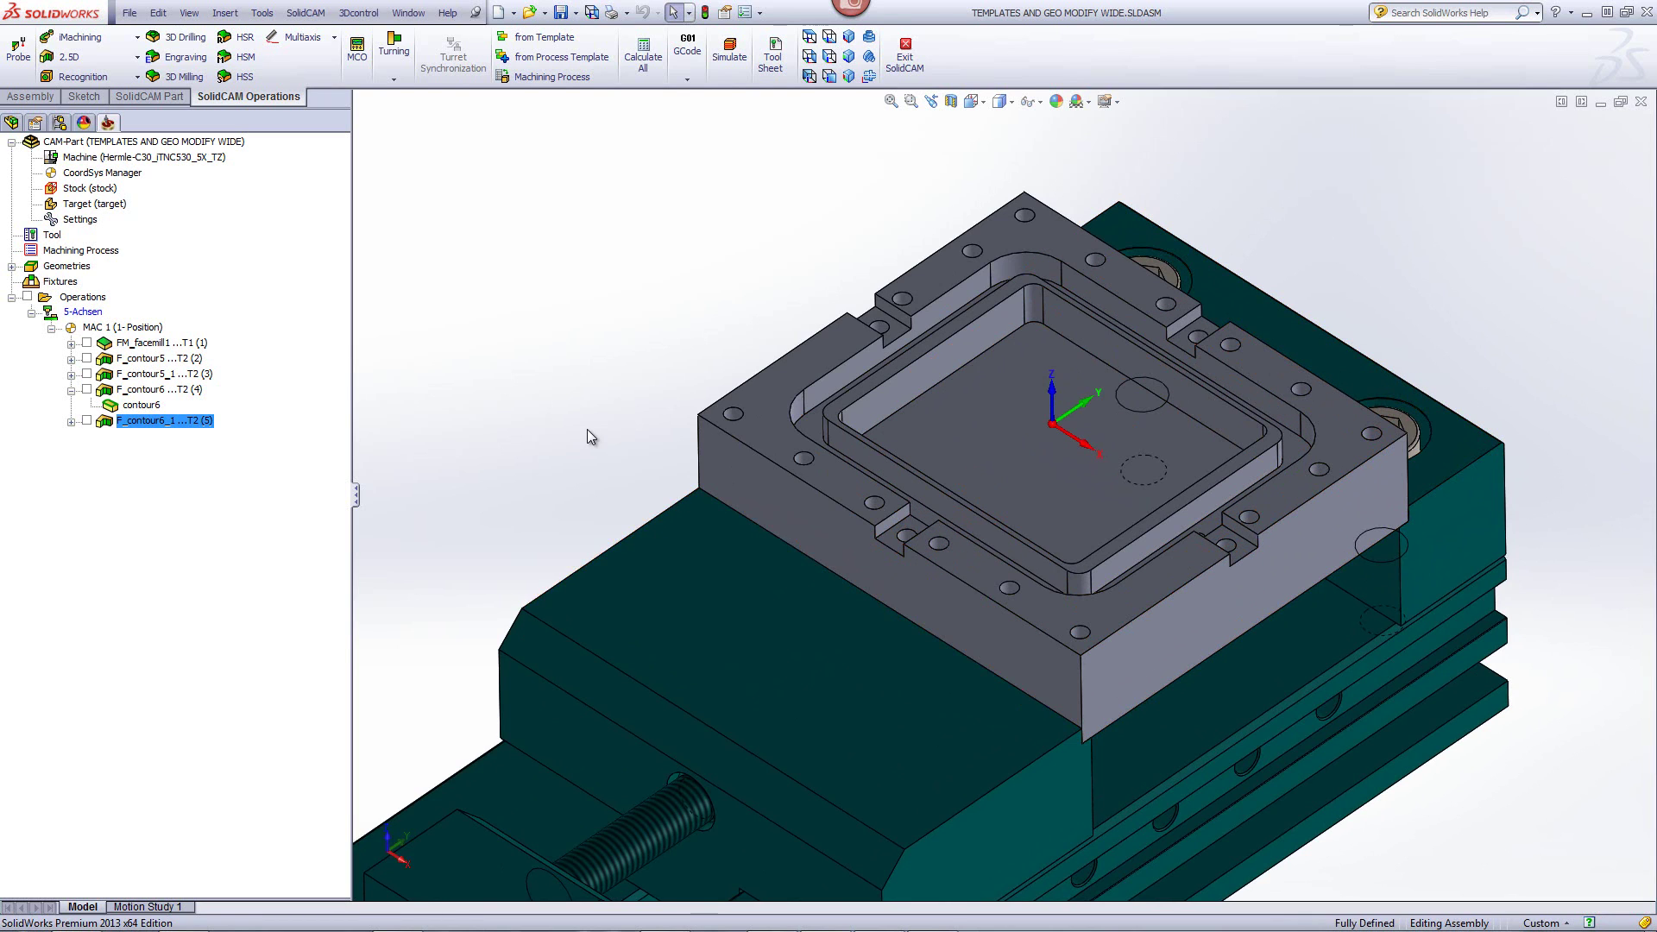
click(72, 391)
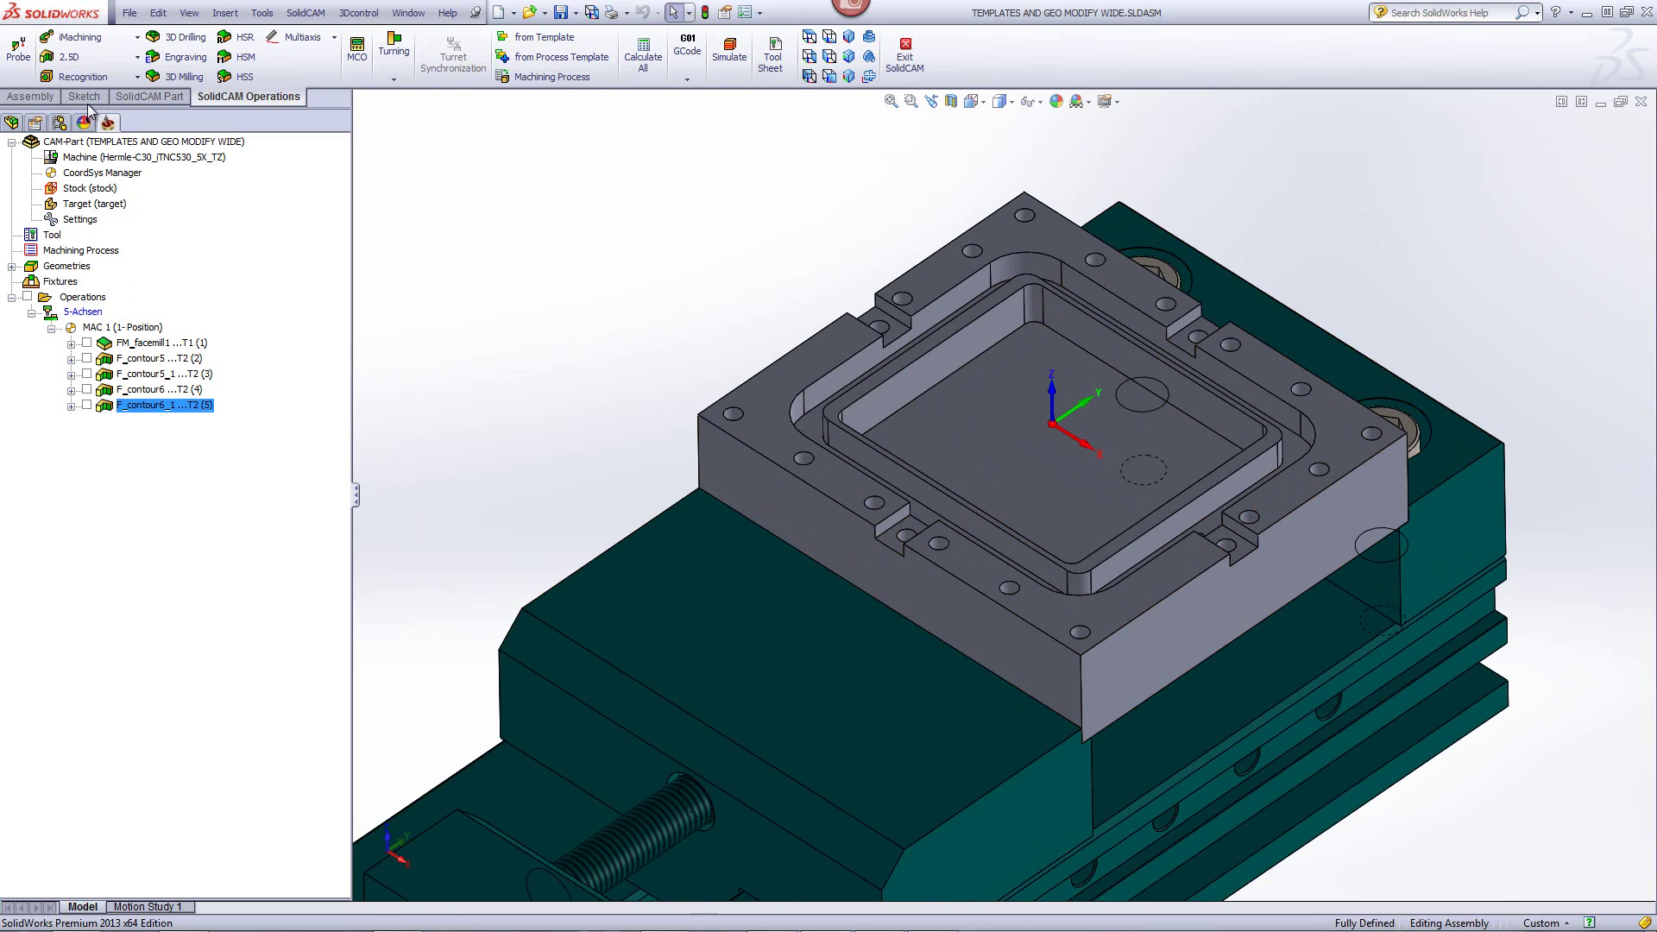
click(85, 57)
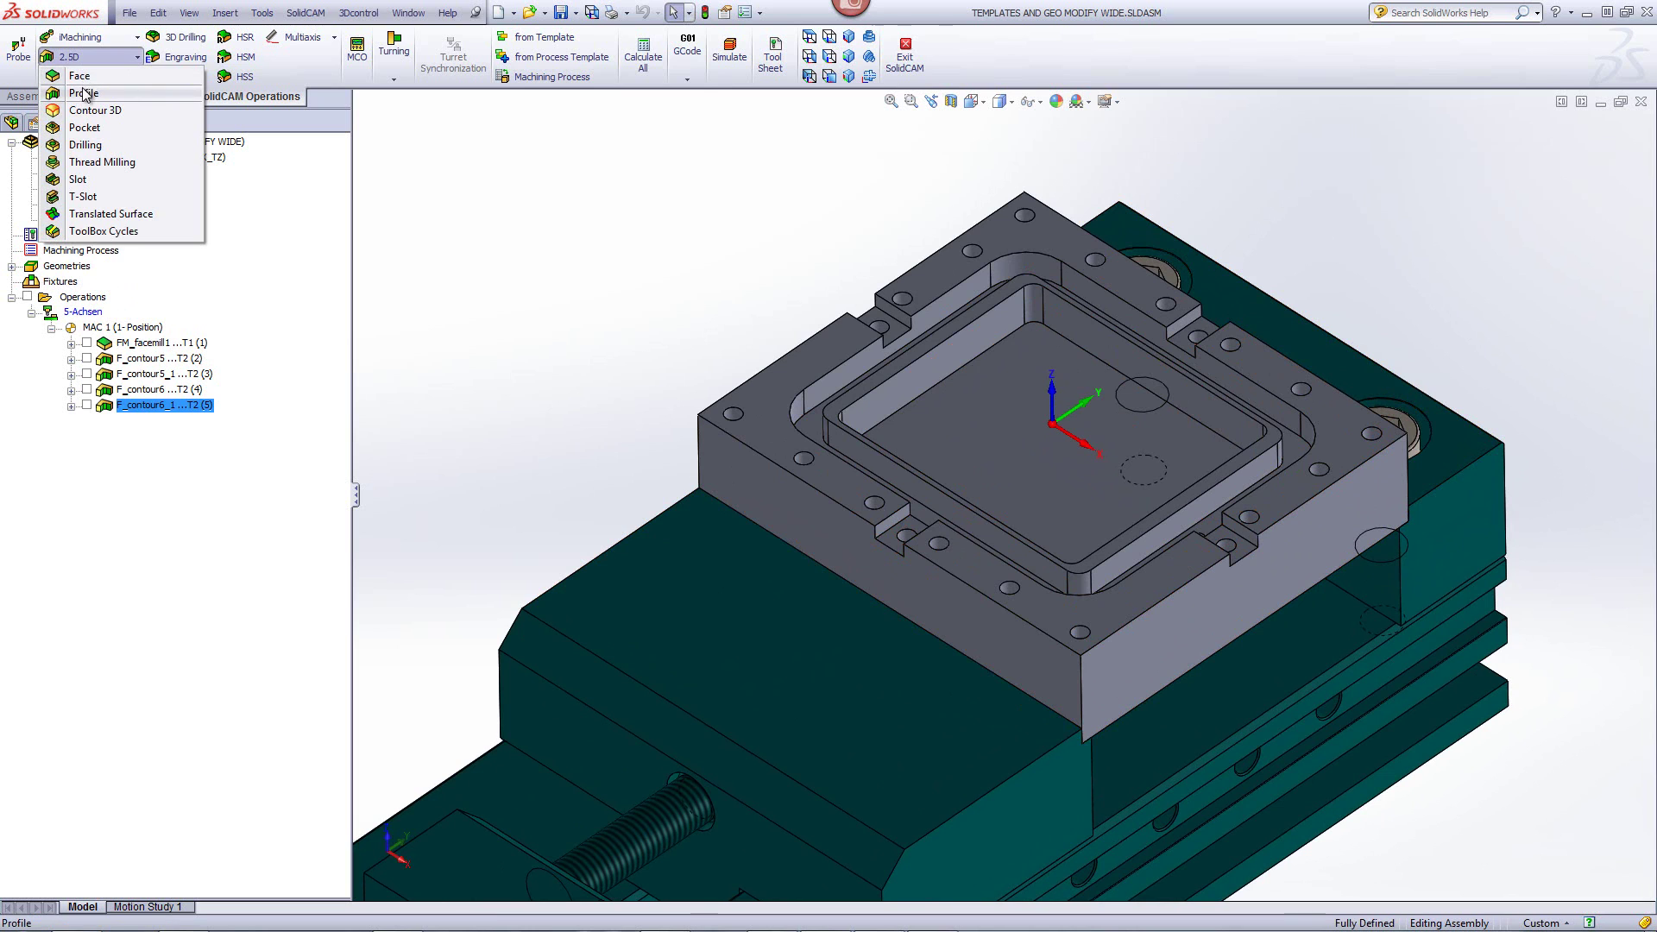
- Start a new Profile operation and chain the first edge run around the plate top for contour7
click(83, 95)
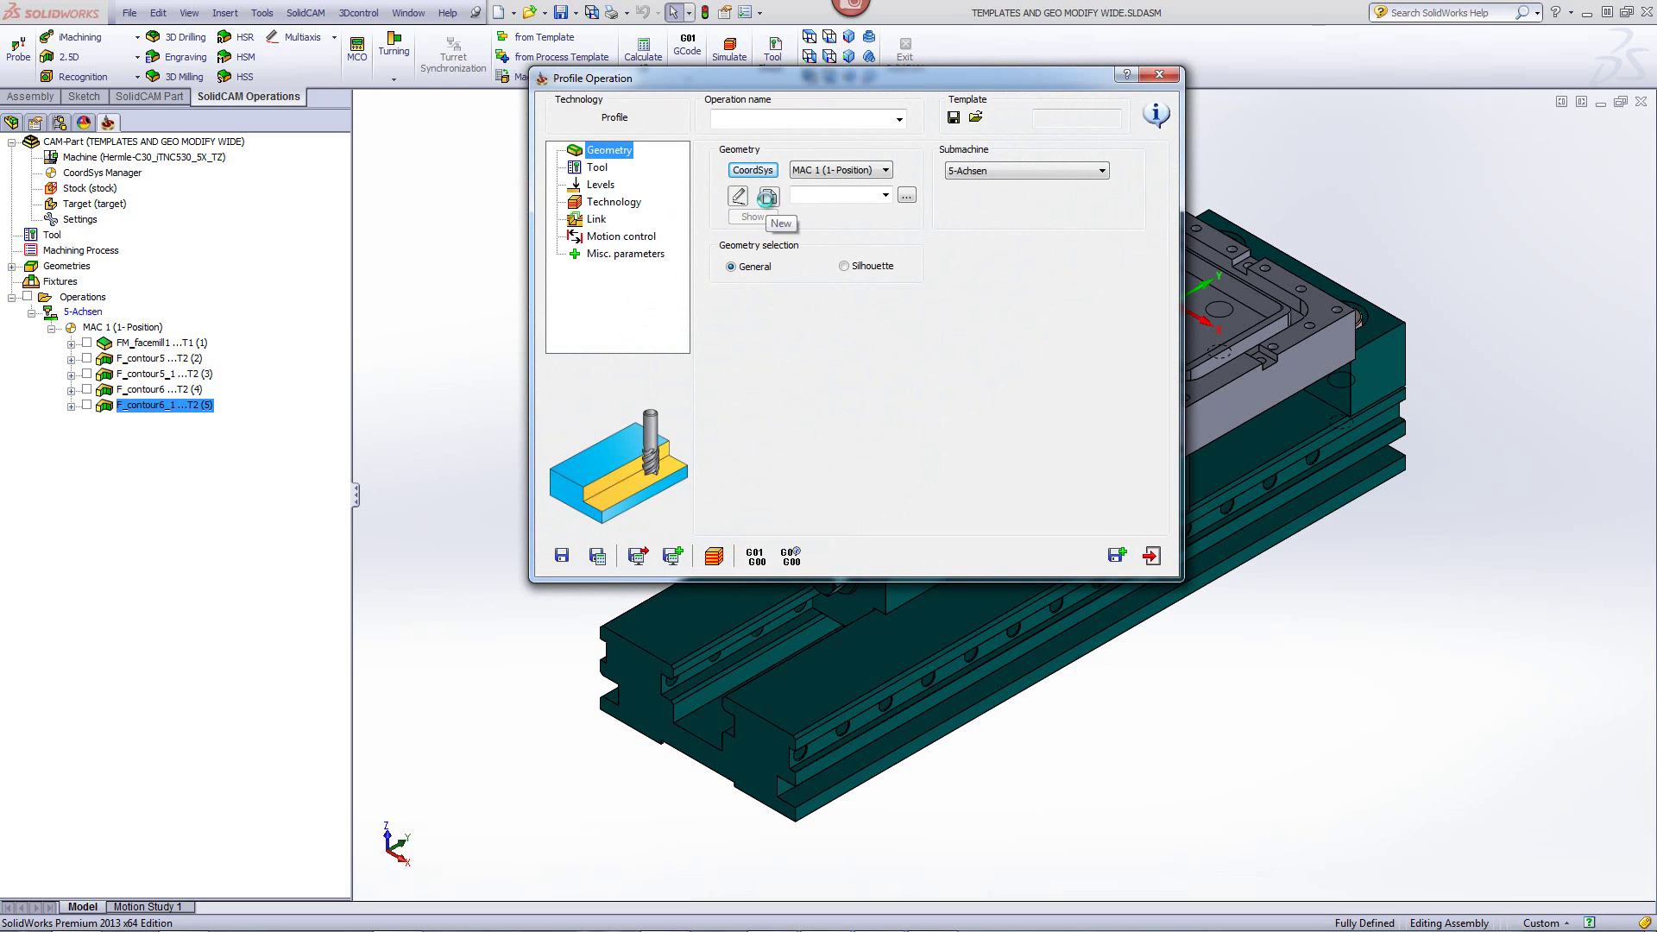
click(765, 198)
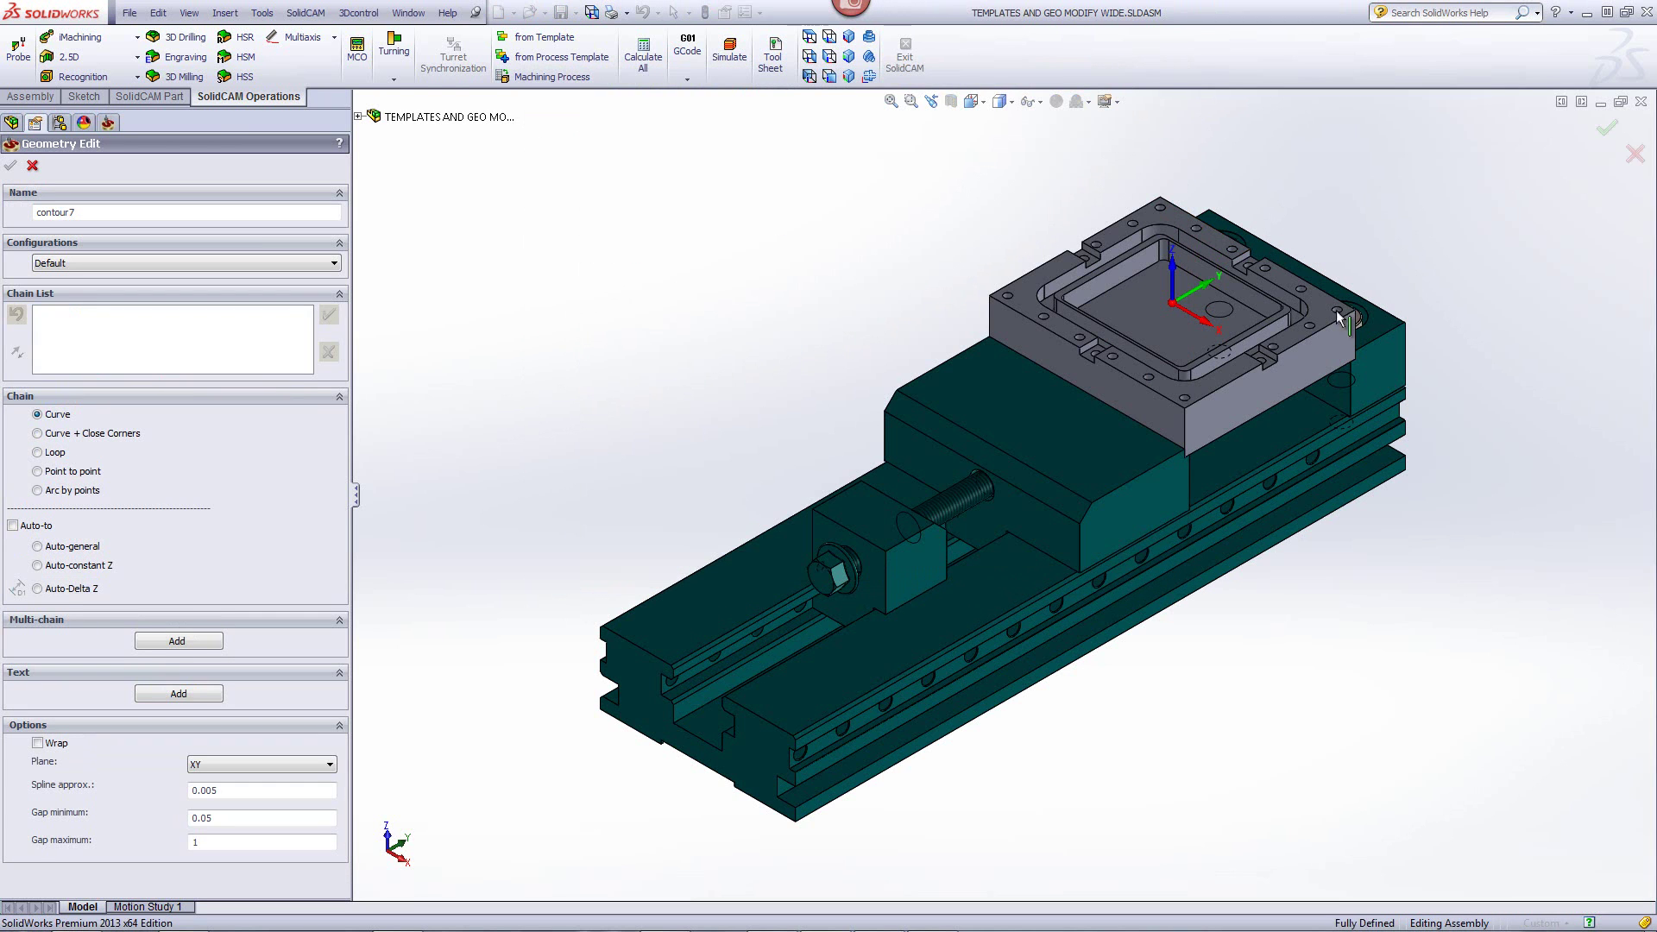
scroll(1229, 369, down, 3)
scroll(1065, 319, down, 3)
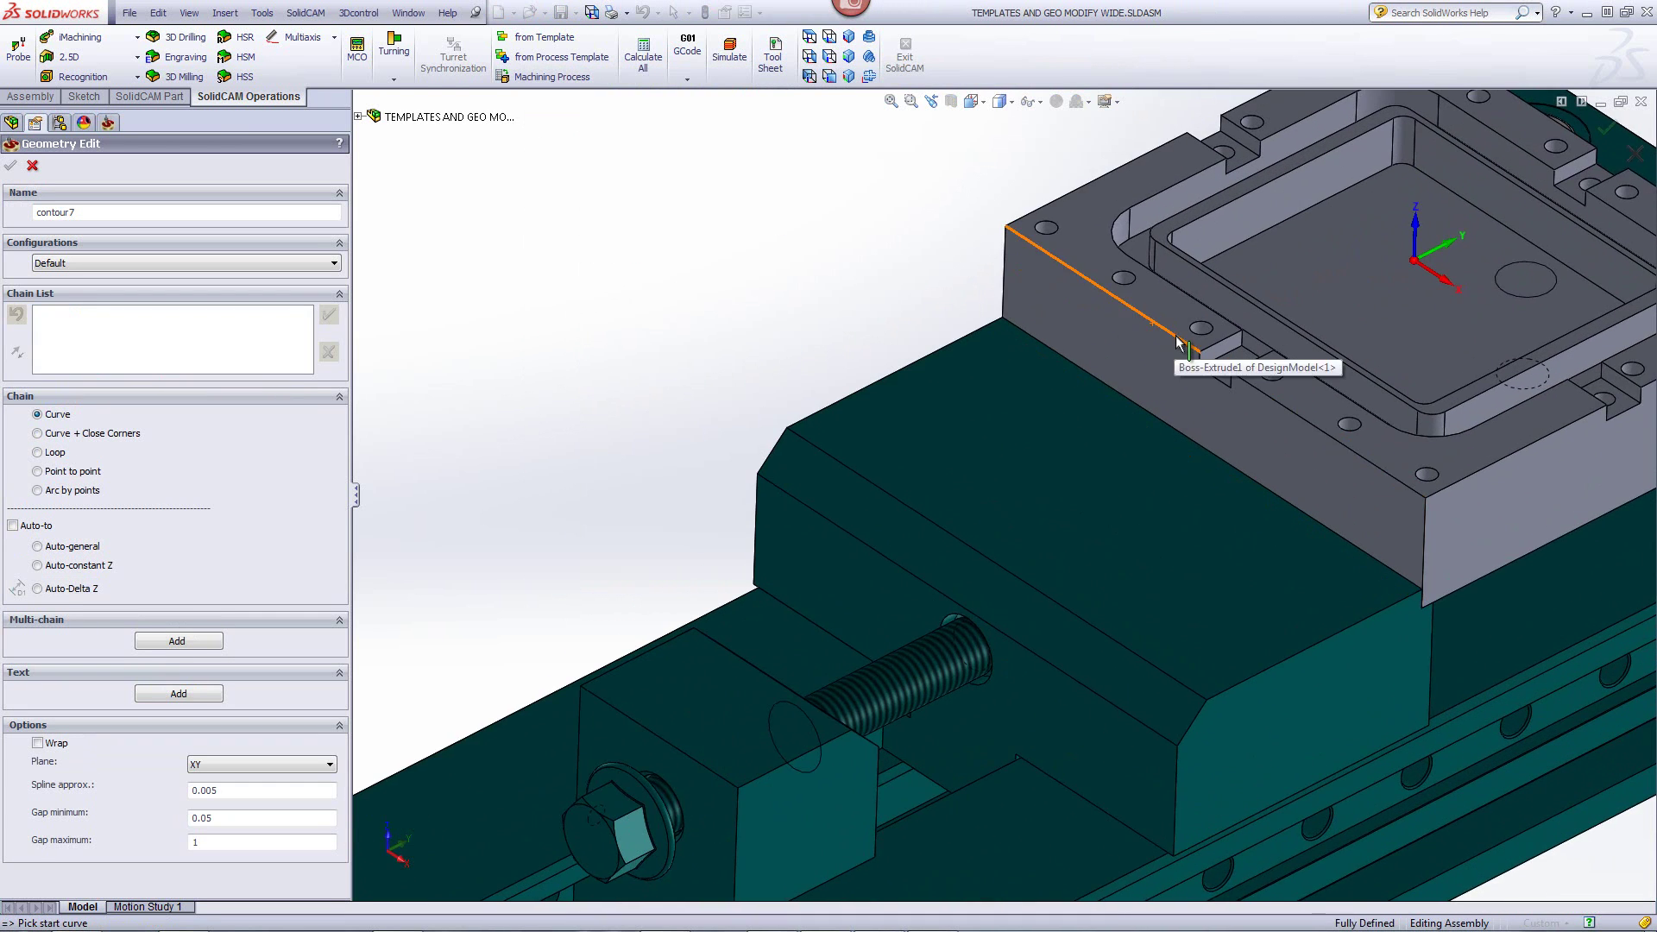
click(985, 351)
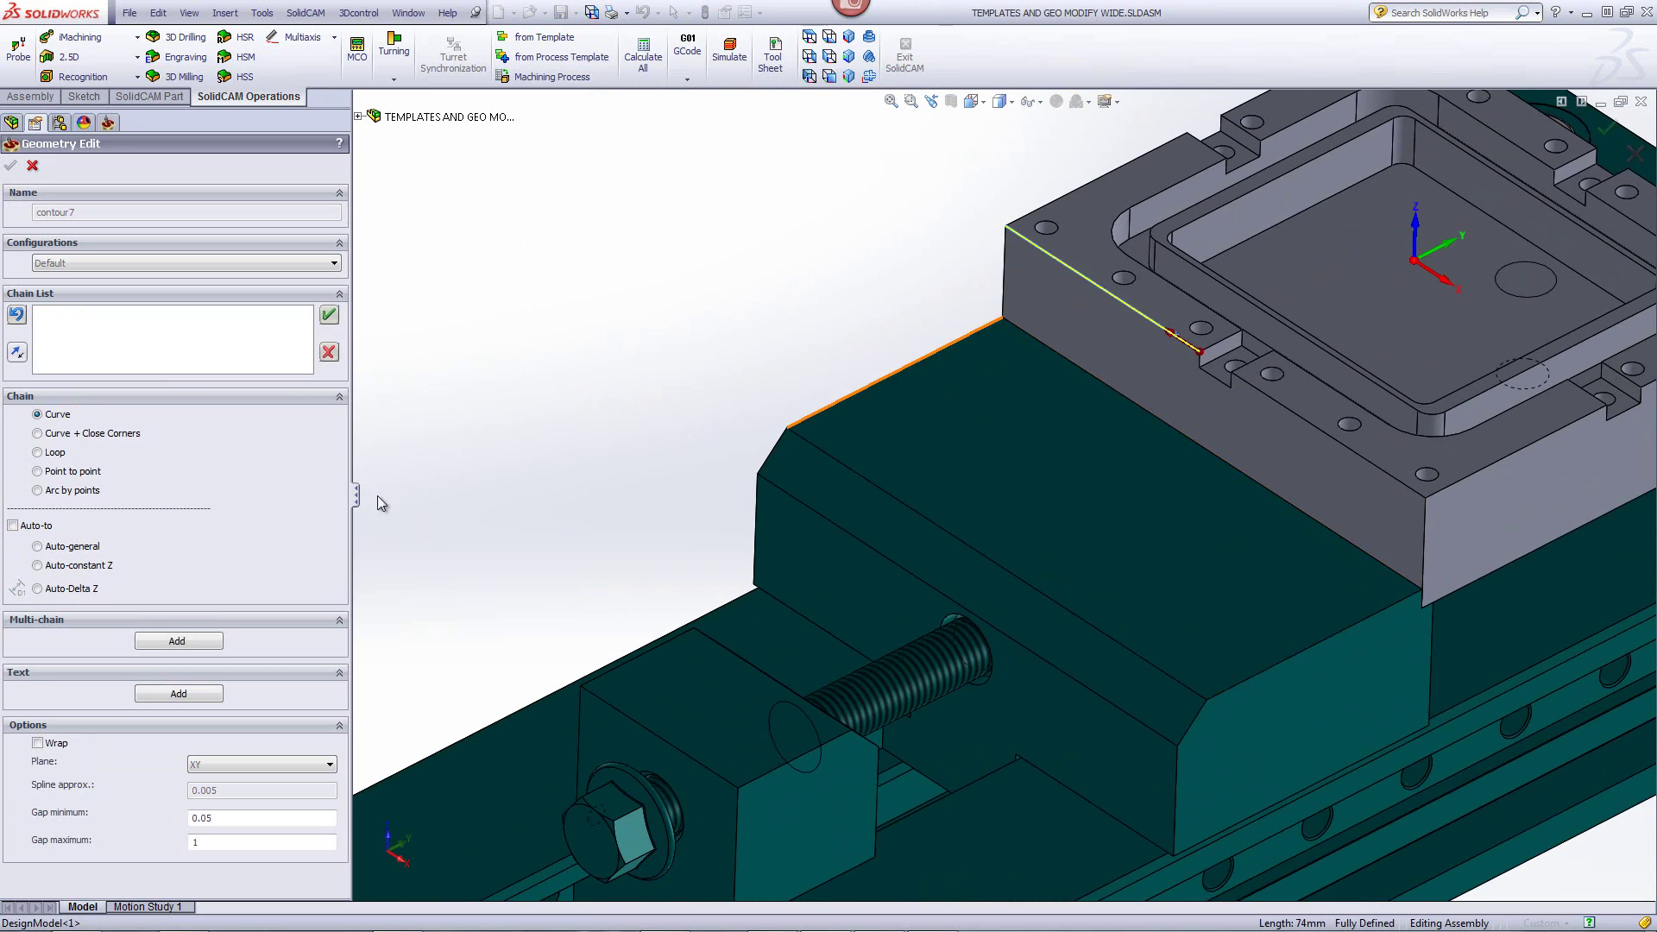
click(45, 567)
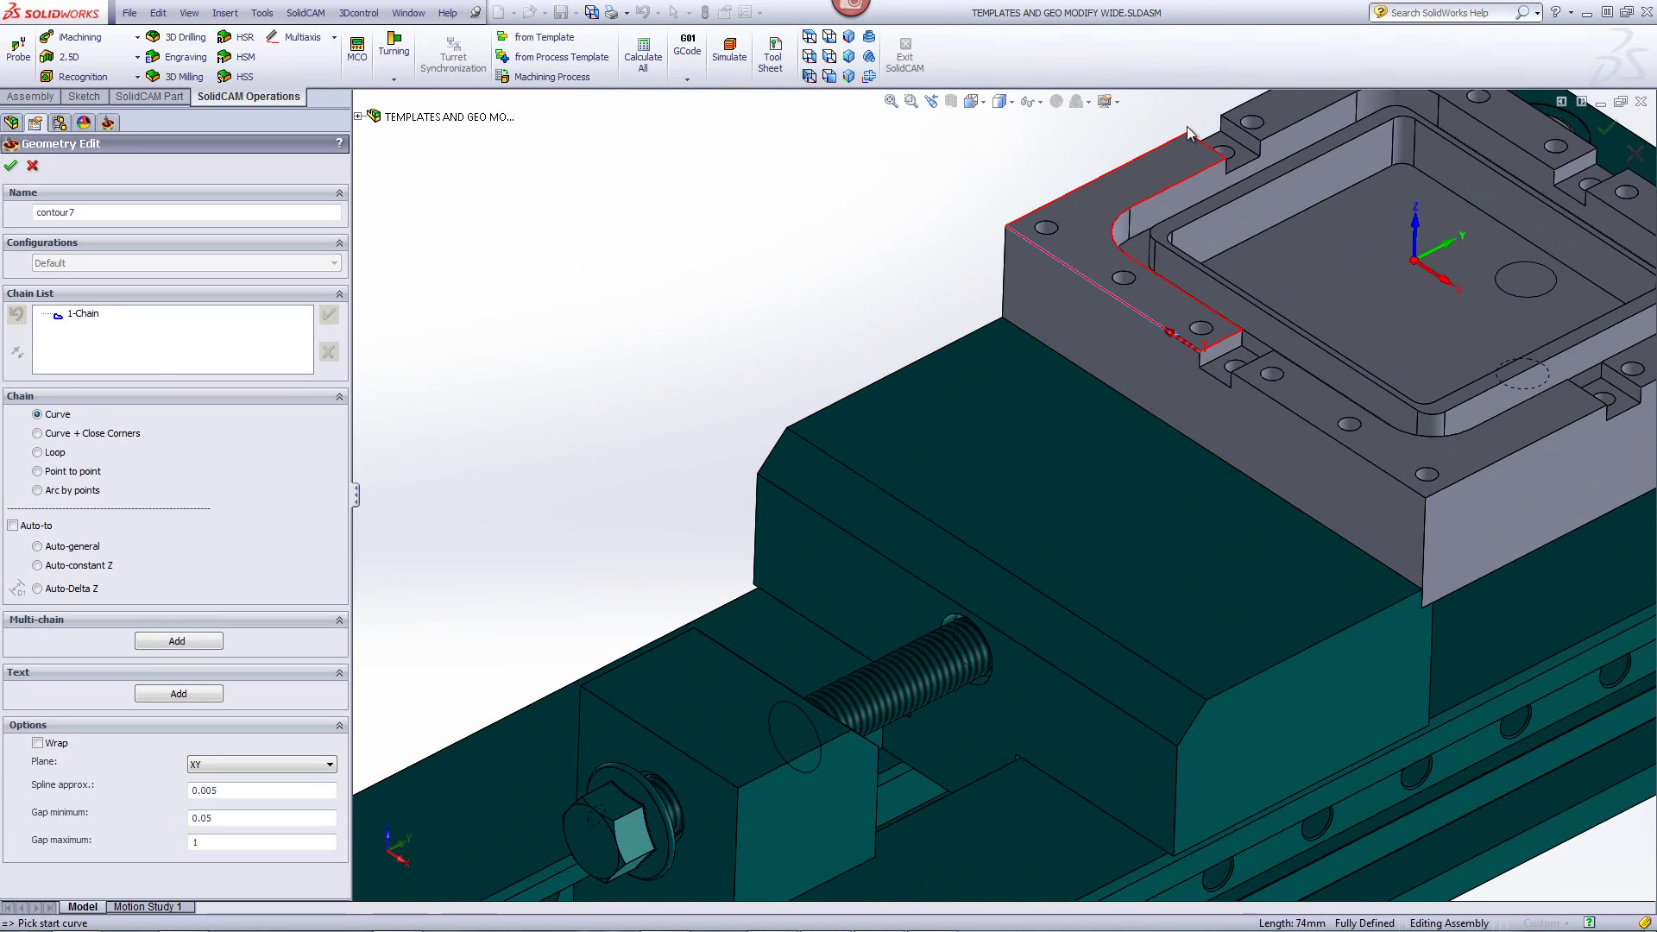
- Add three more edge chains along the plate outline and confirm the contour7 geometry
click(1234, 105)
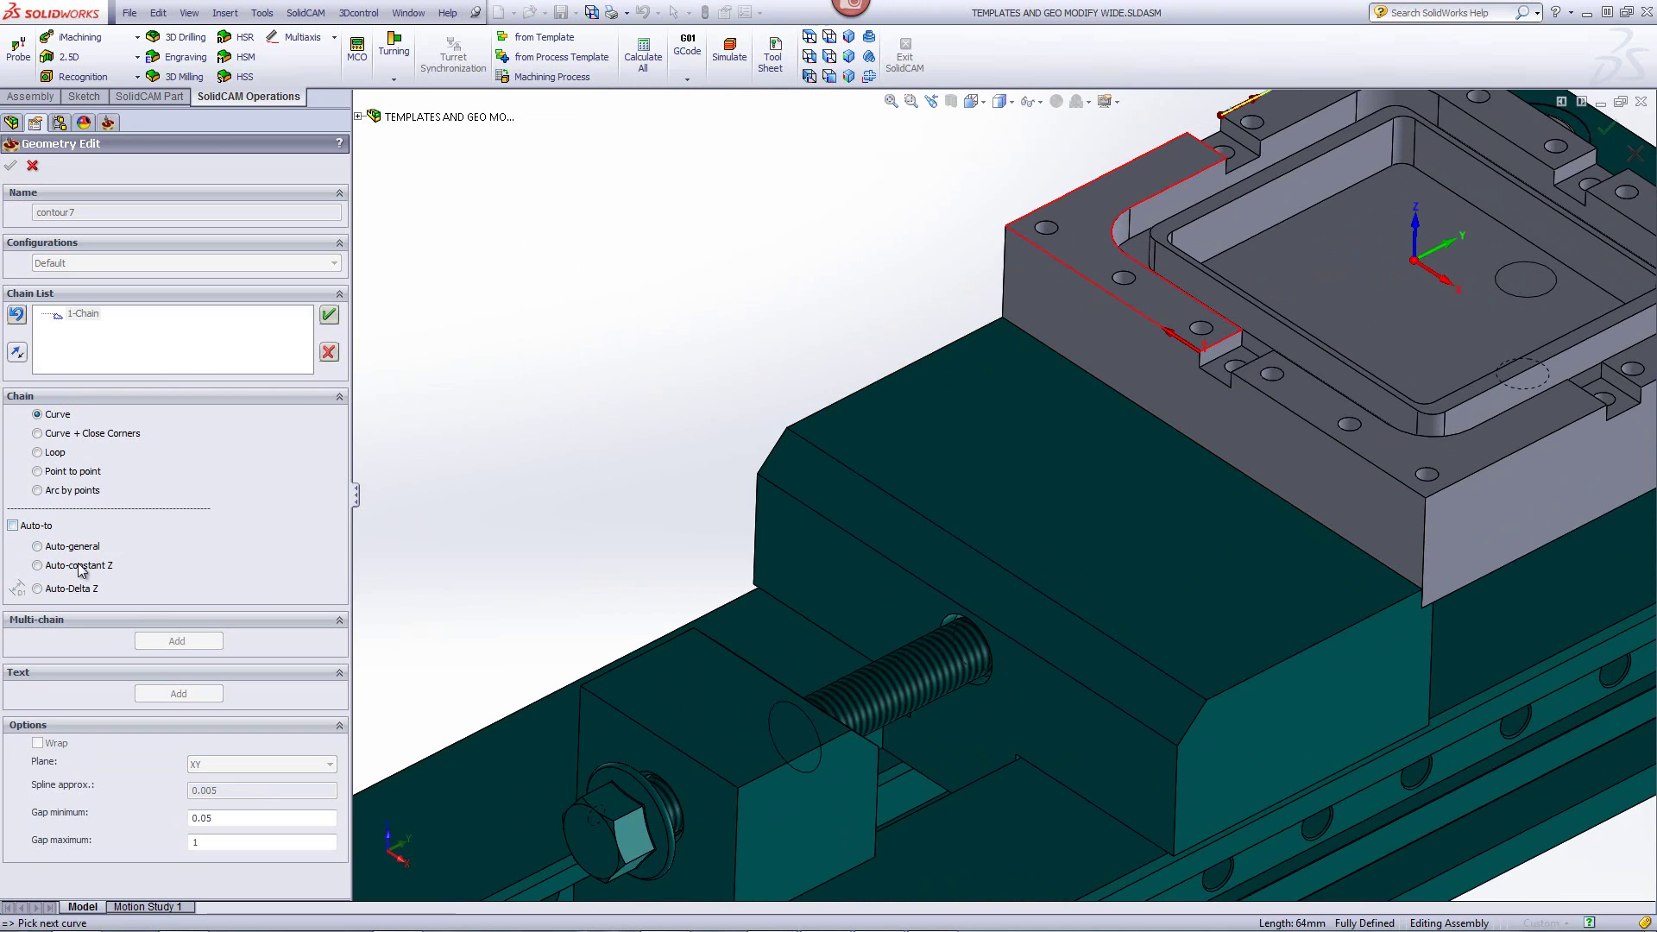
click(37, 566)
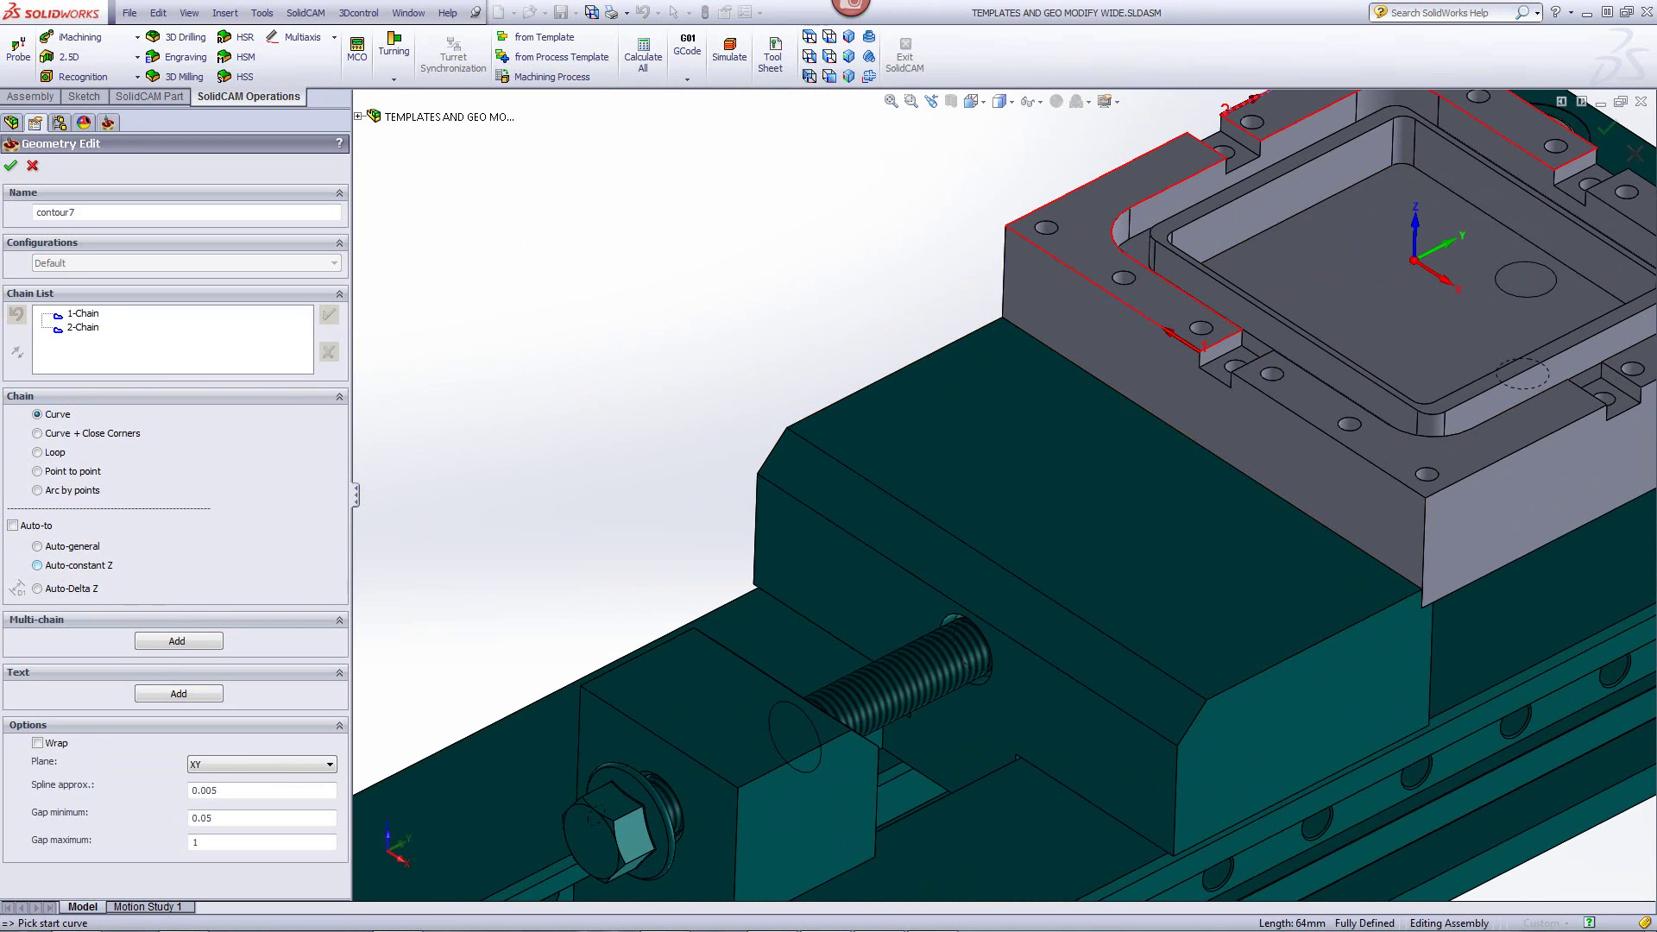
scroll(1542, 275, down, 3)
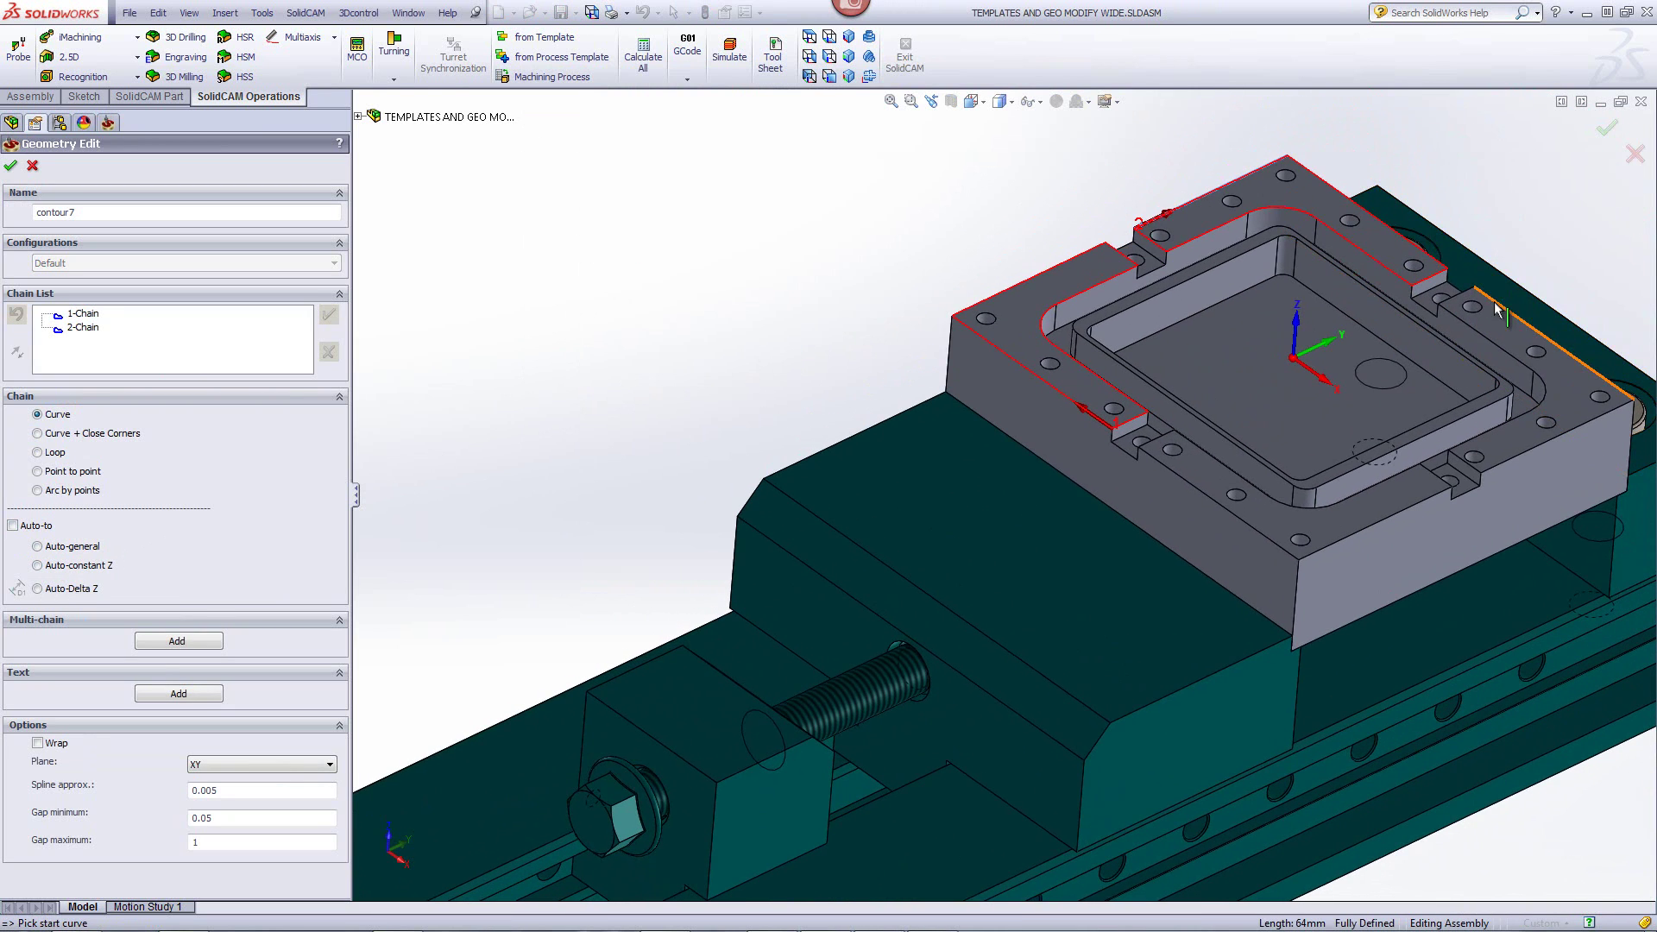
click(50, 566)
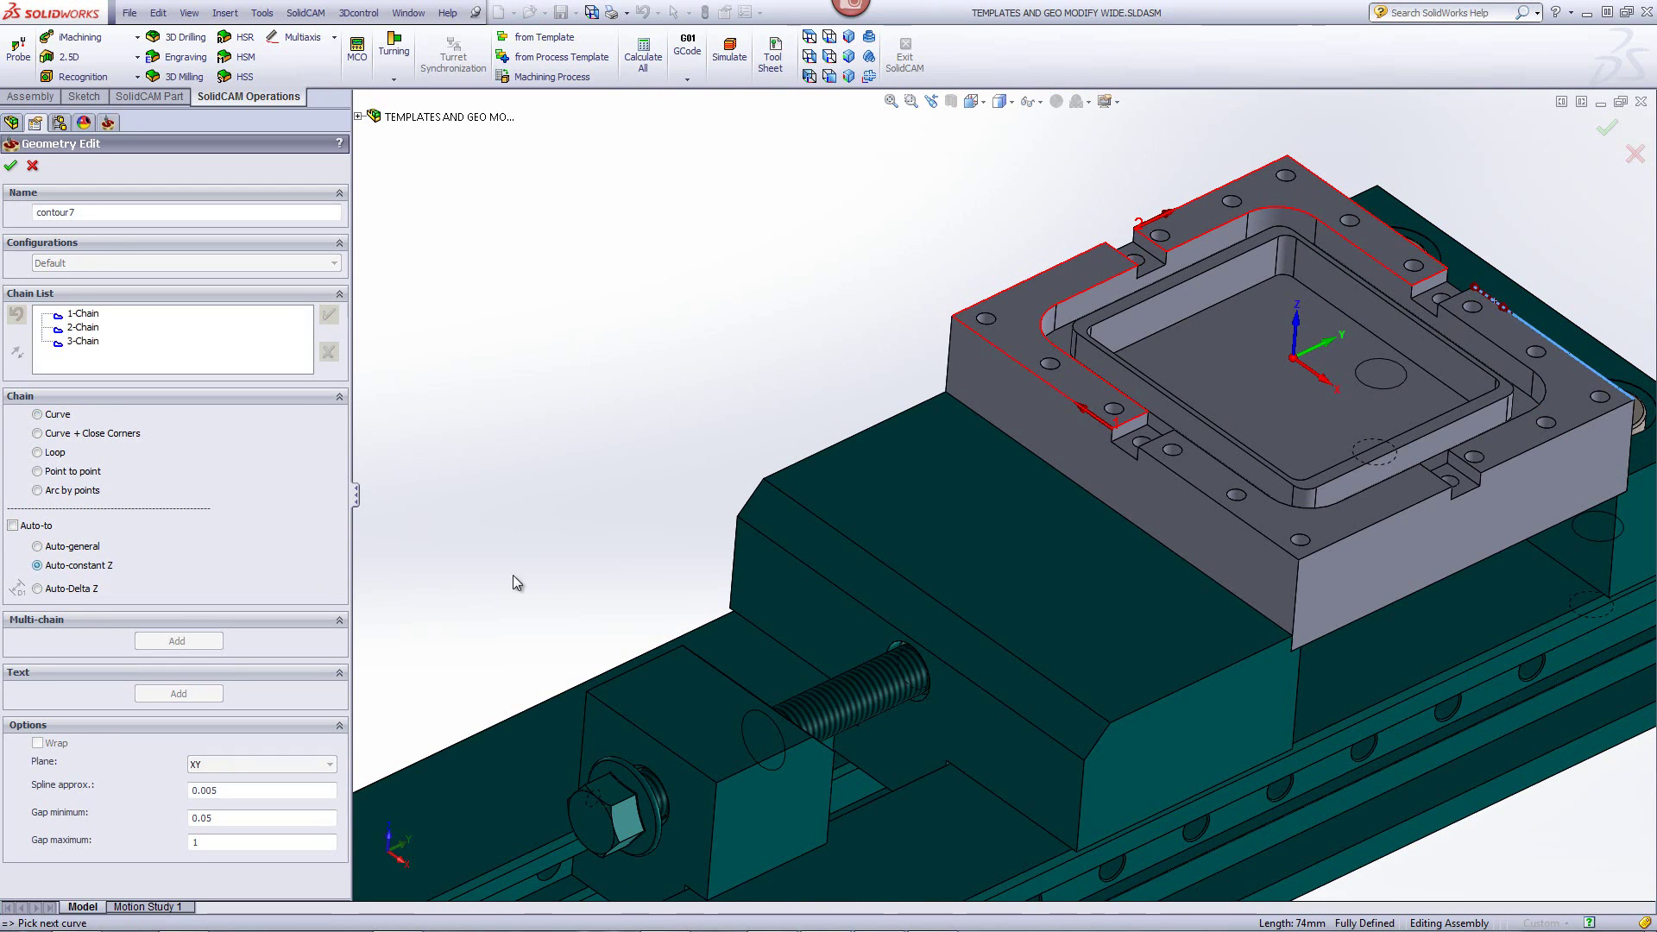
click(1431, 500)
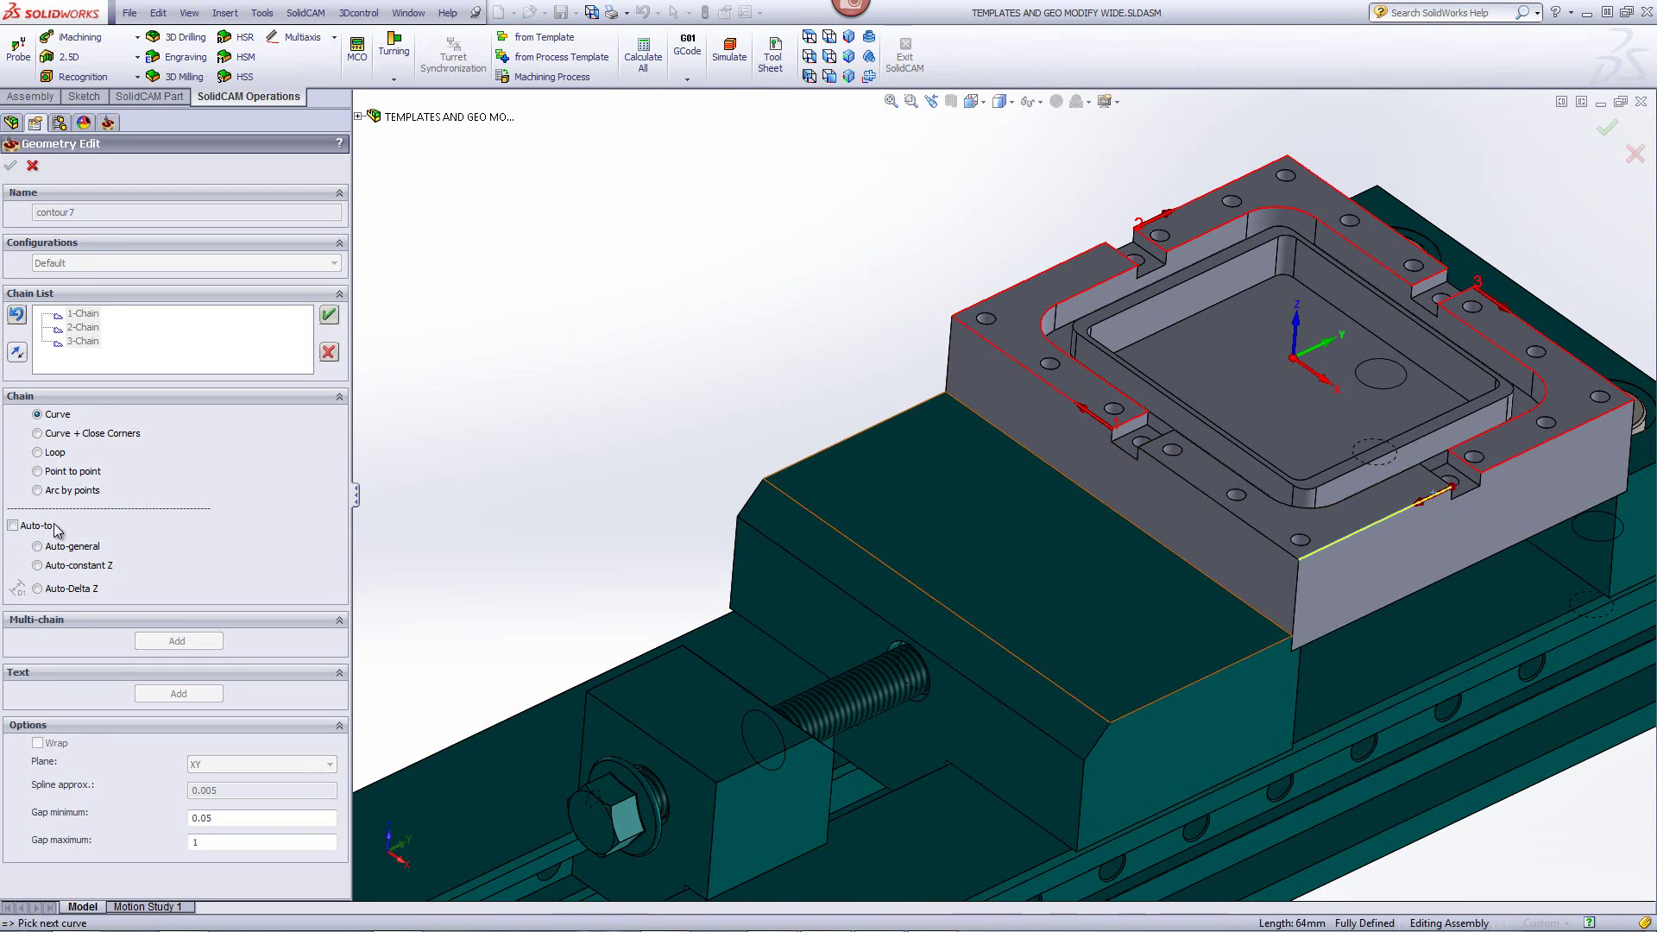
click(38, 566)
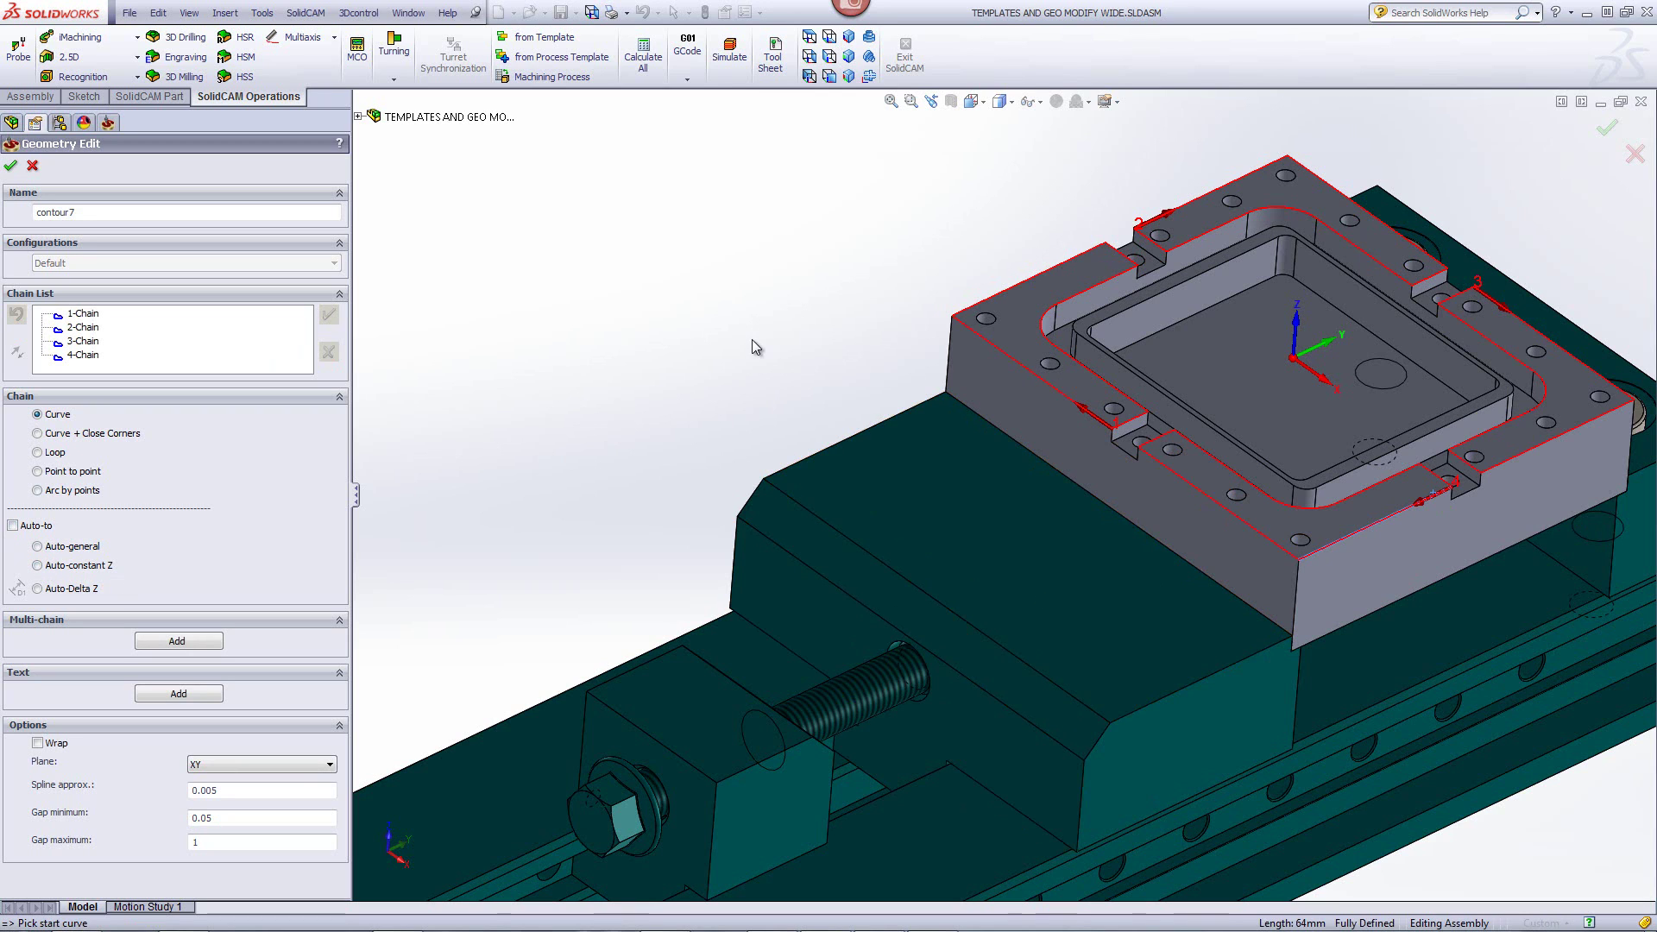
click(10, 164)
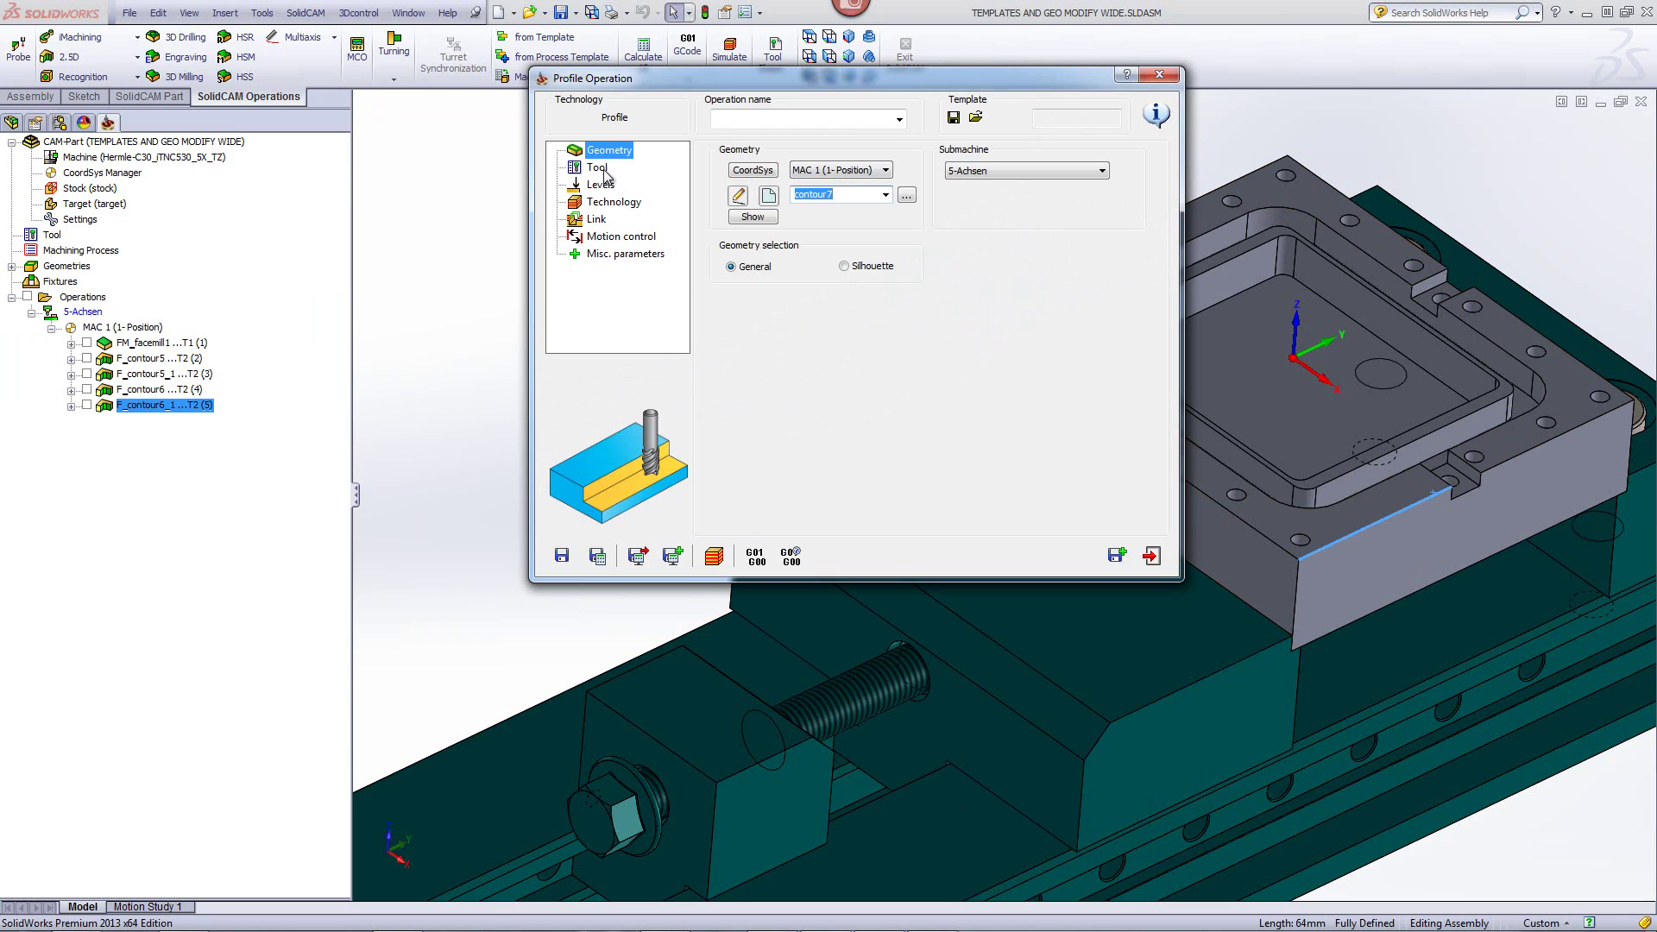
- Assign tool 3, the 6 mm CHAMFER tool, to the profile operation
click(604, 171)
click(774, 394)
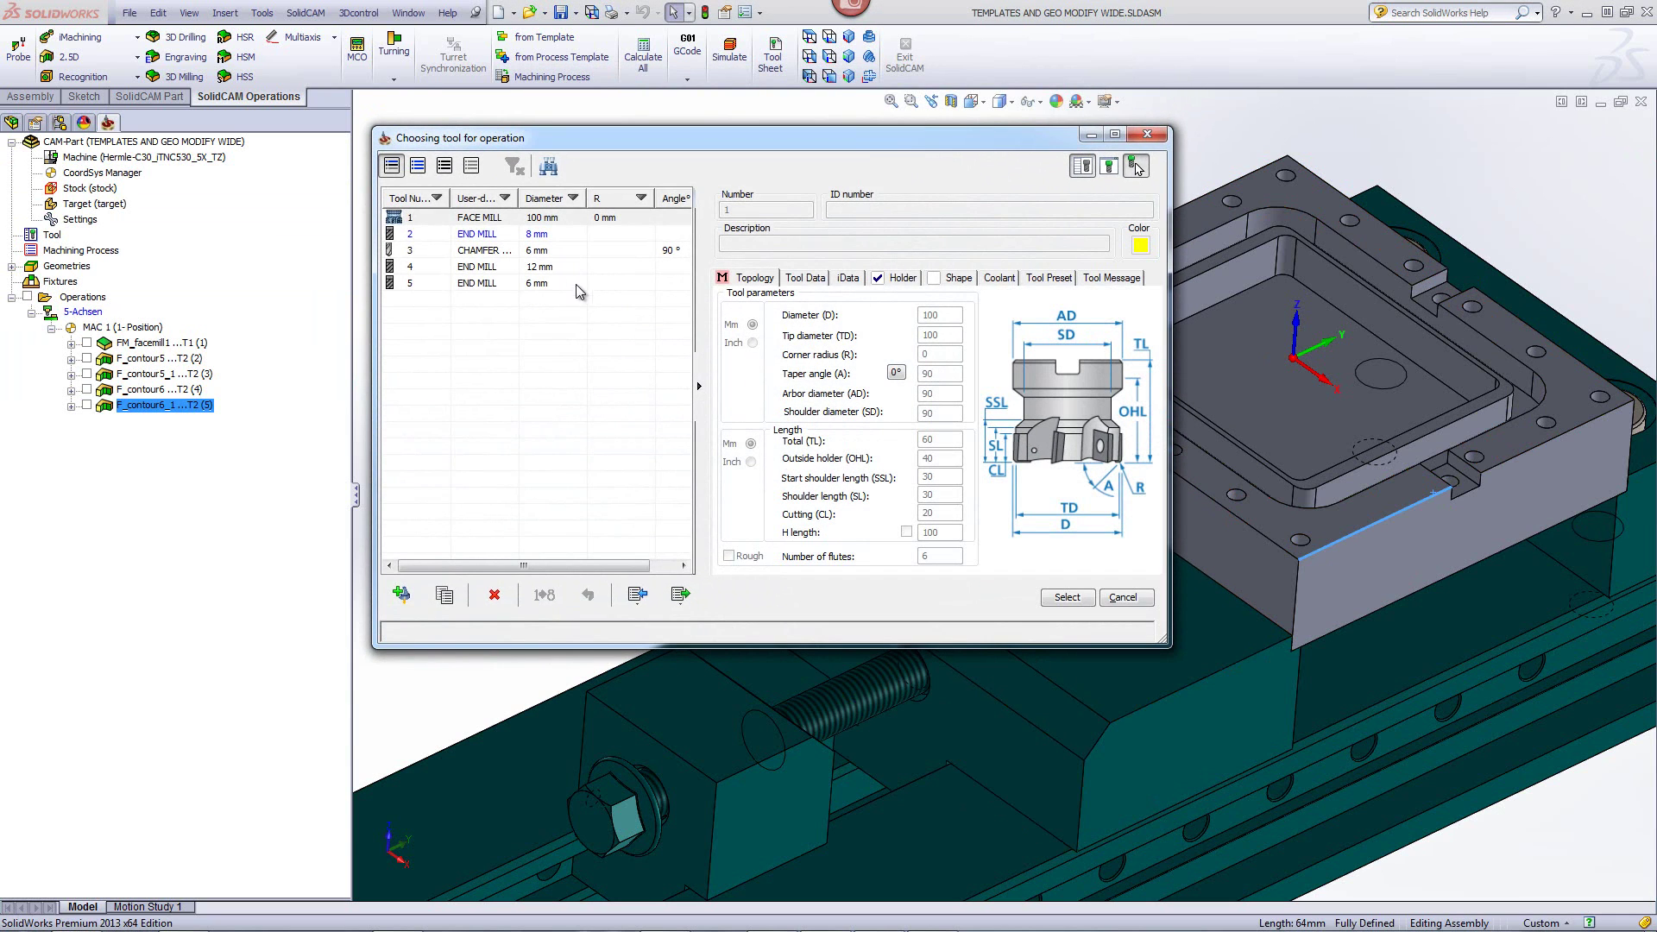
click(553, 253)
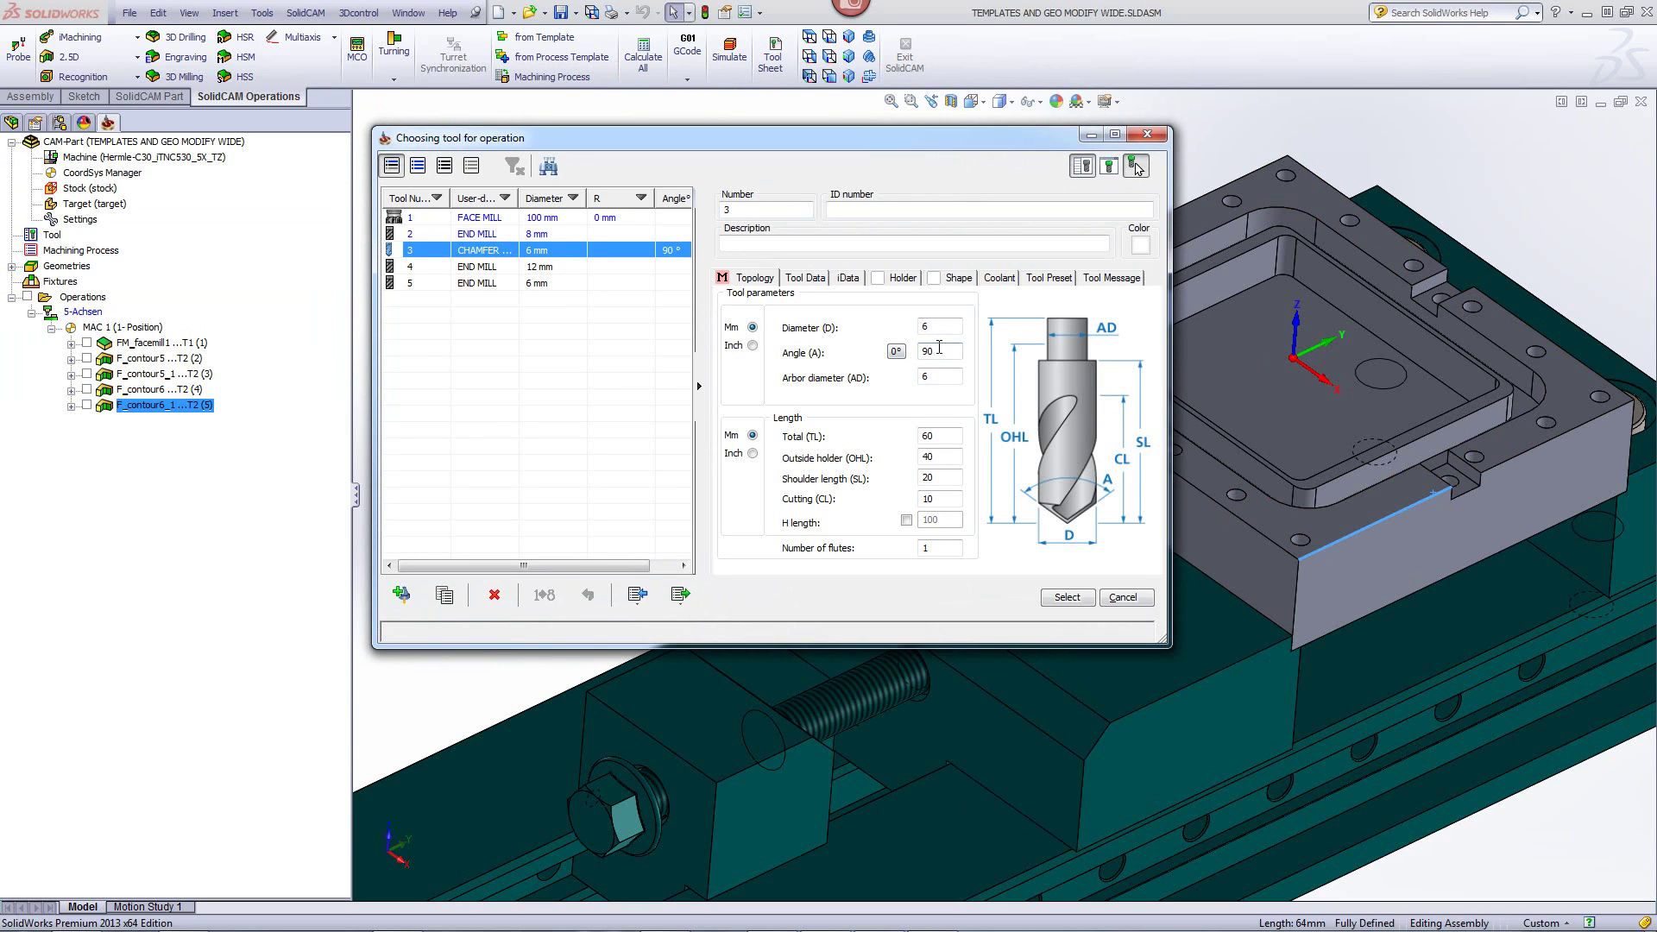
click(1065, 597)
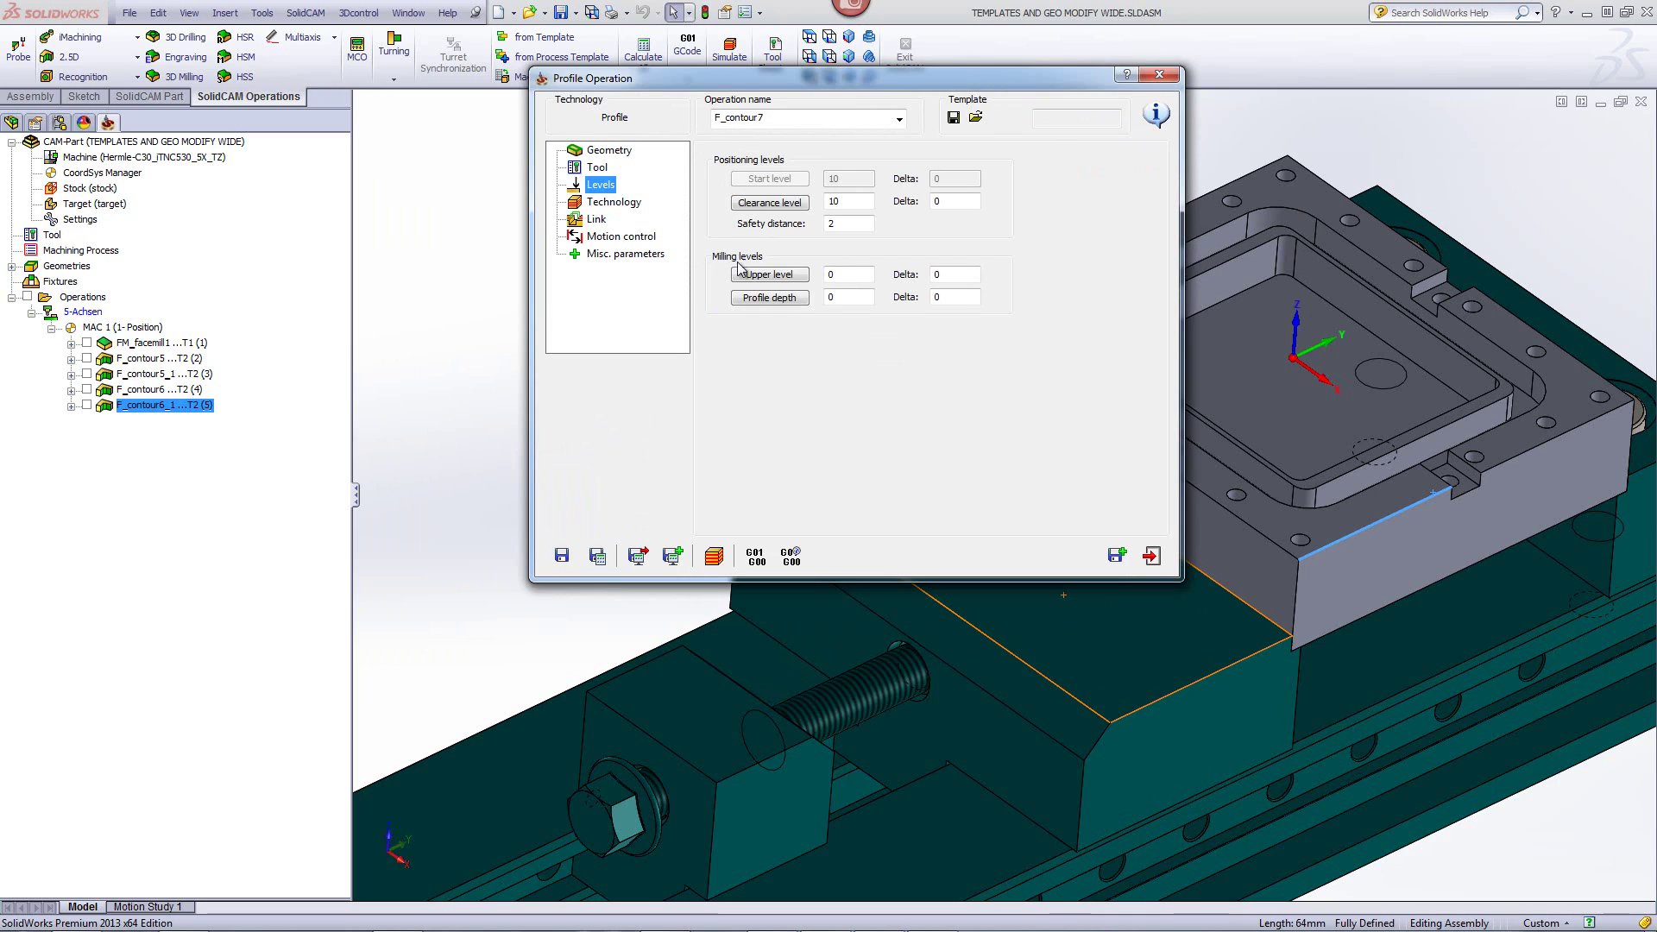
- Set the profile depth to .3 below the upper level of 0
click(853, 276)
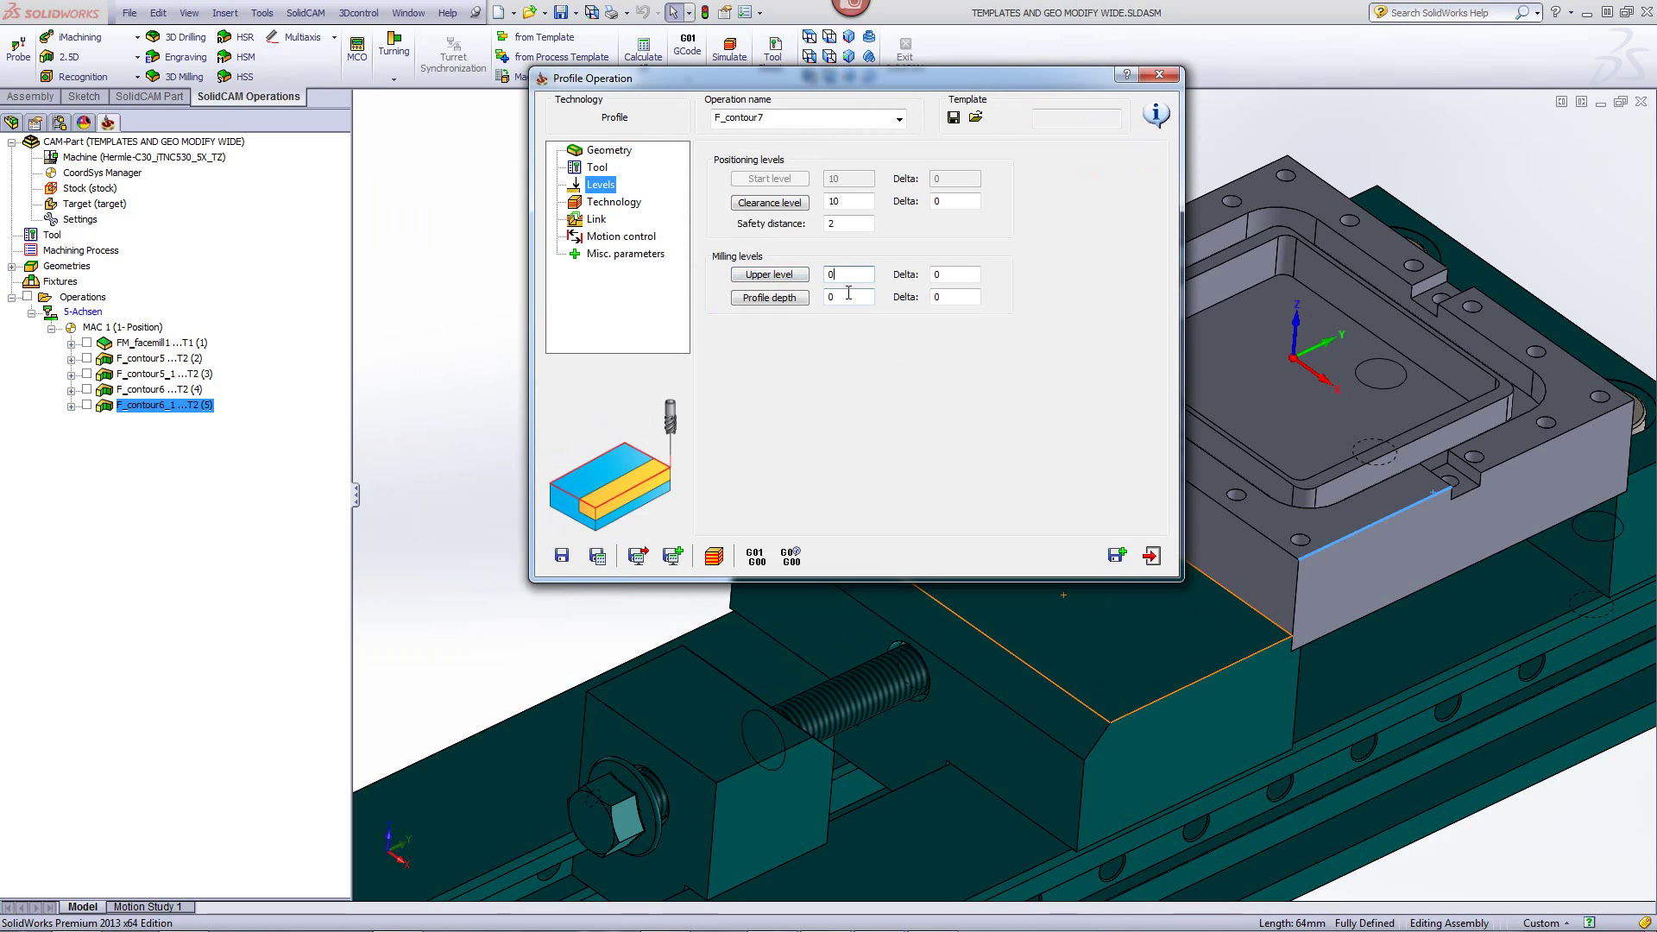
click(830, 298)
text(.3)
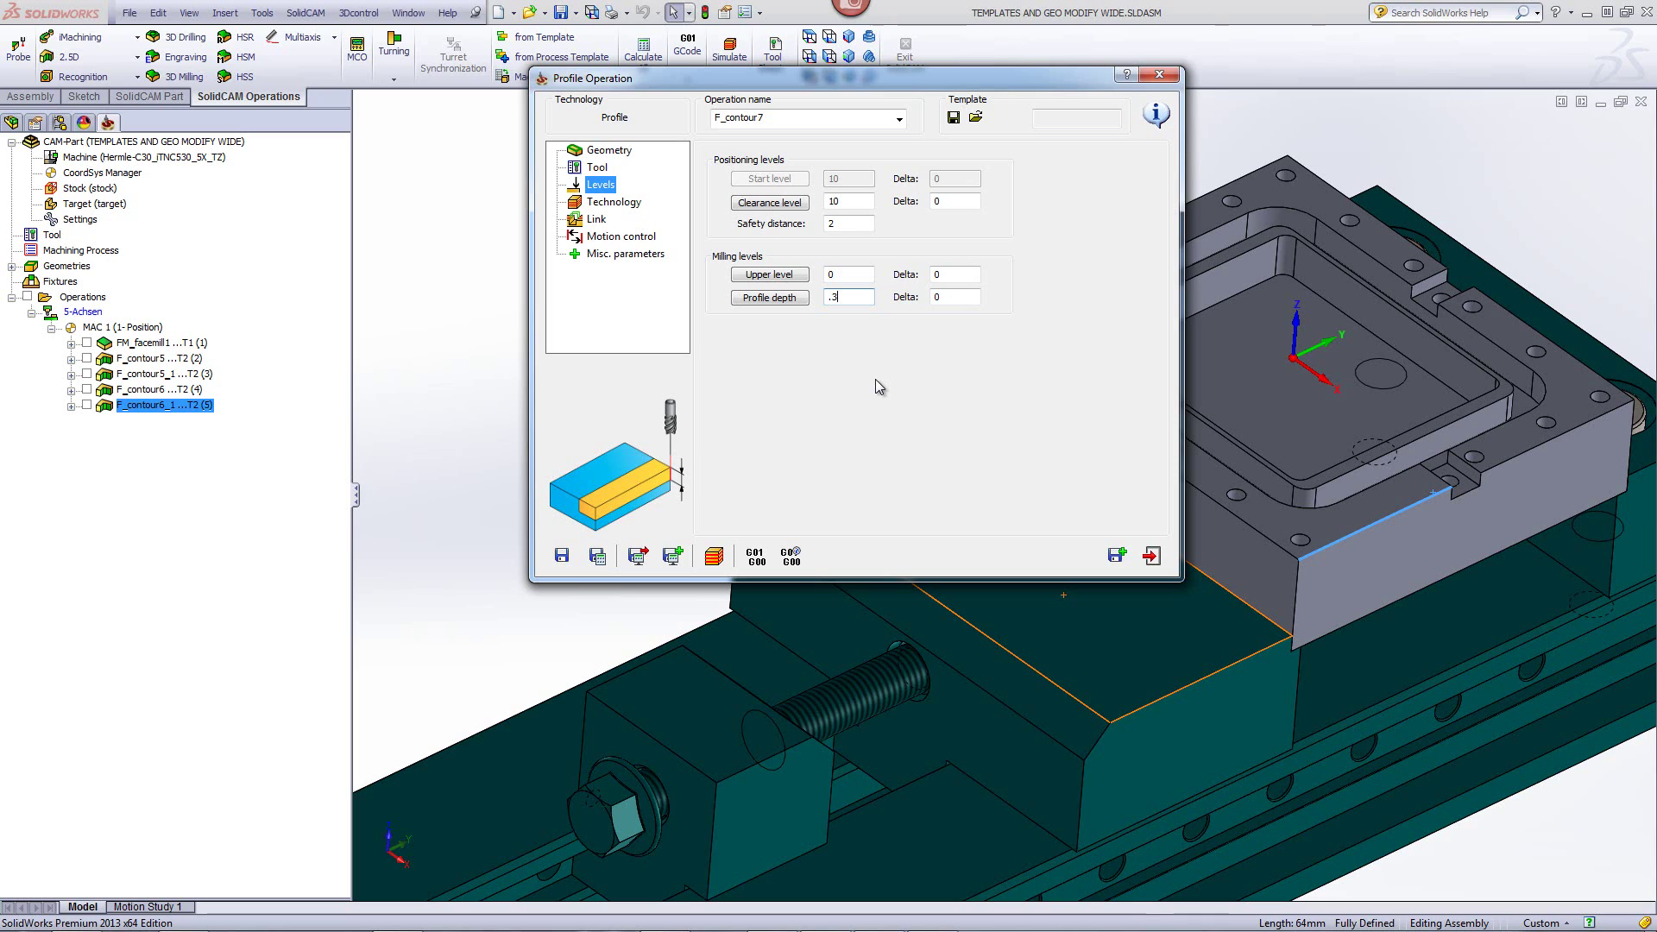
click(627, 213)
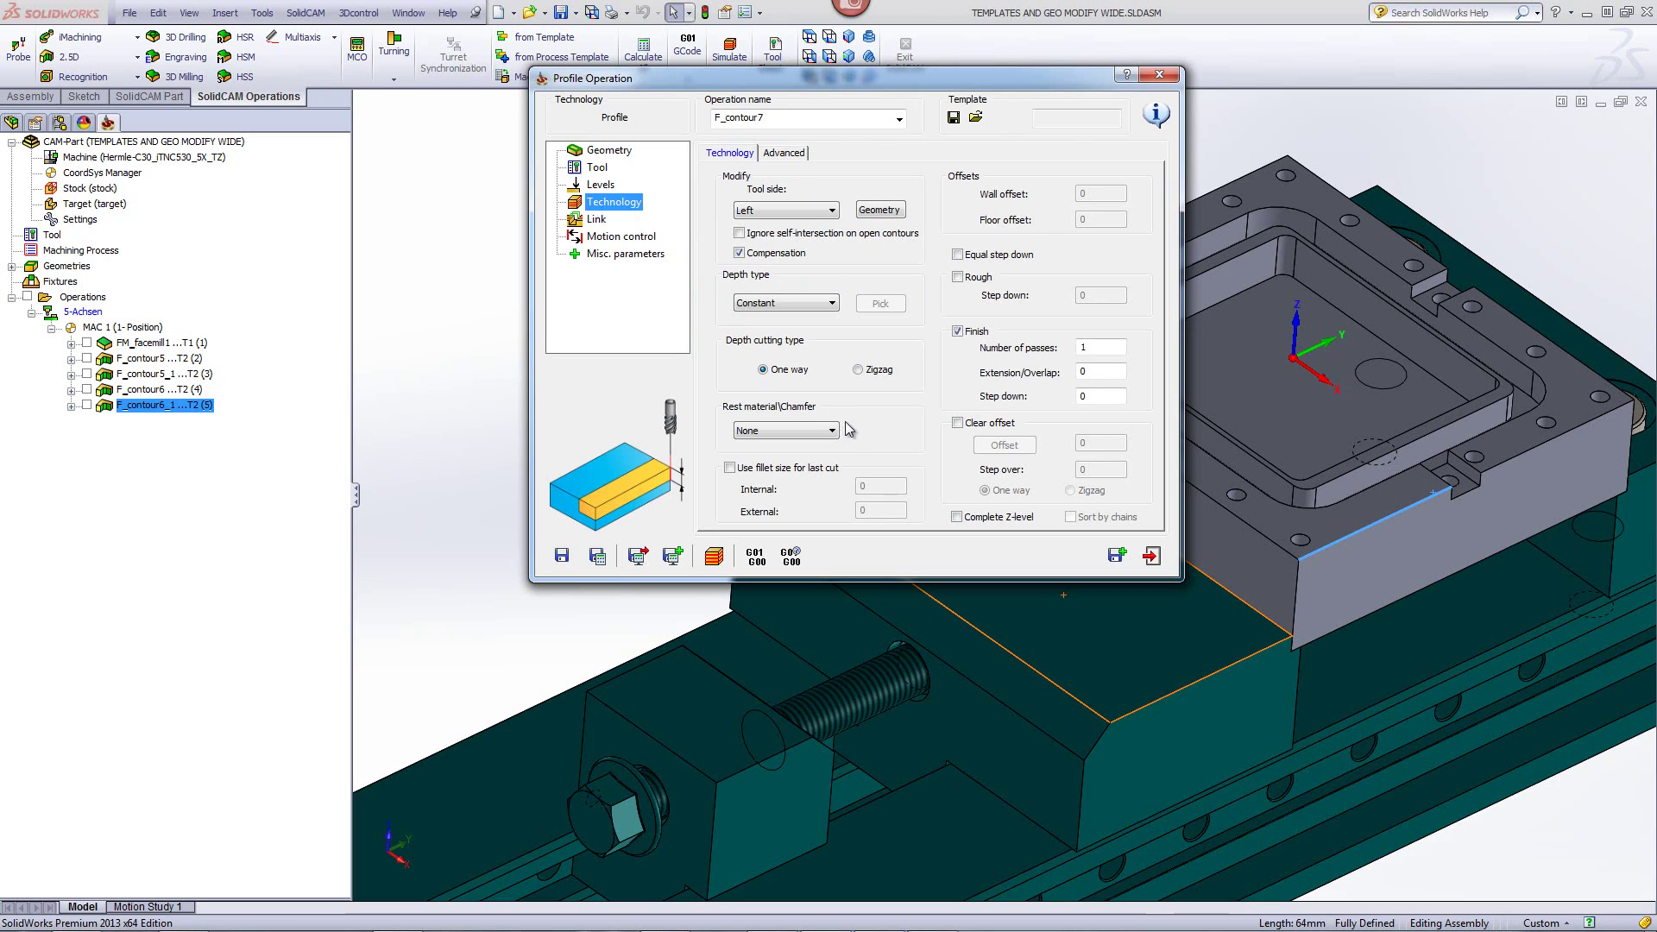
- Set Rest material\Chamfer to Chamfer, keeping cutting diameter 1 and feed 500 on the Chamfer tab
click(762, 431)
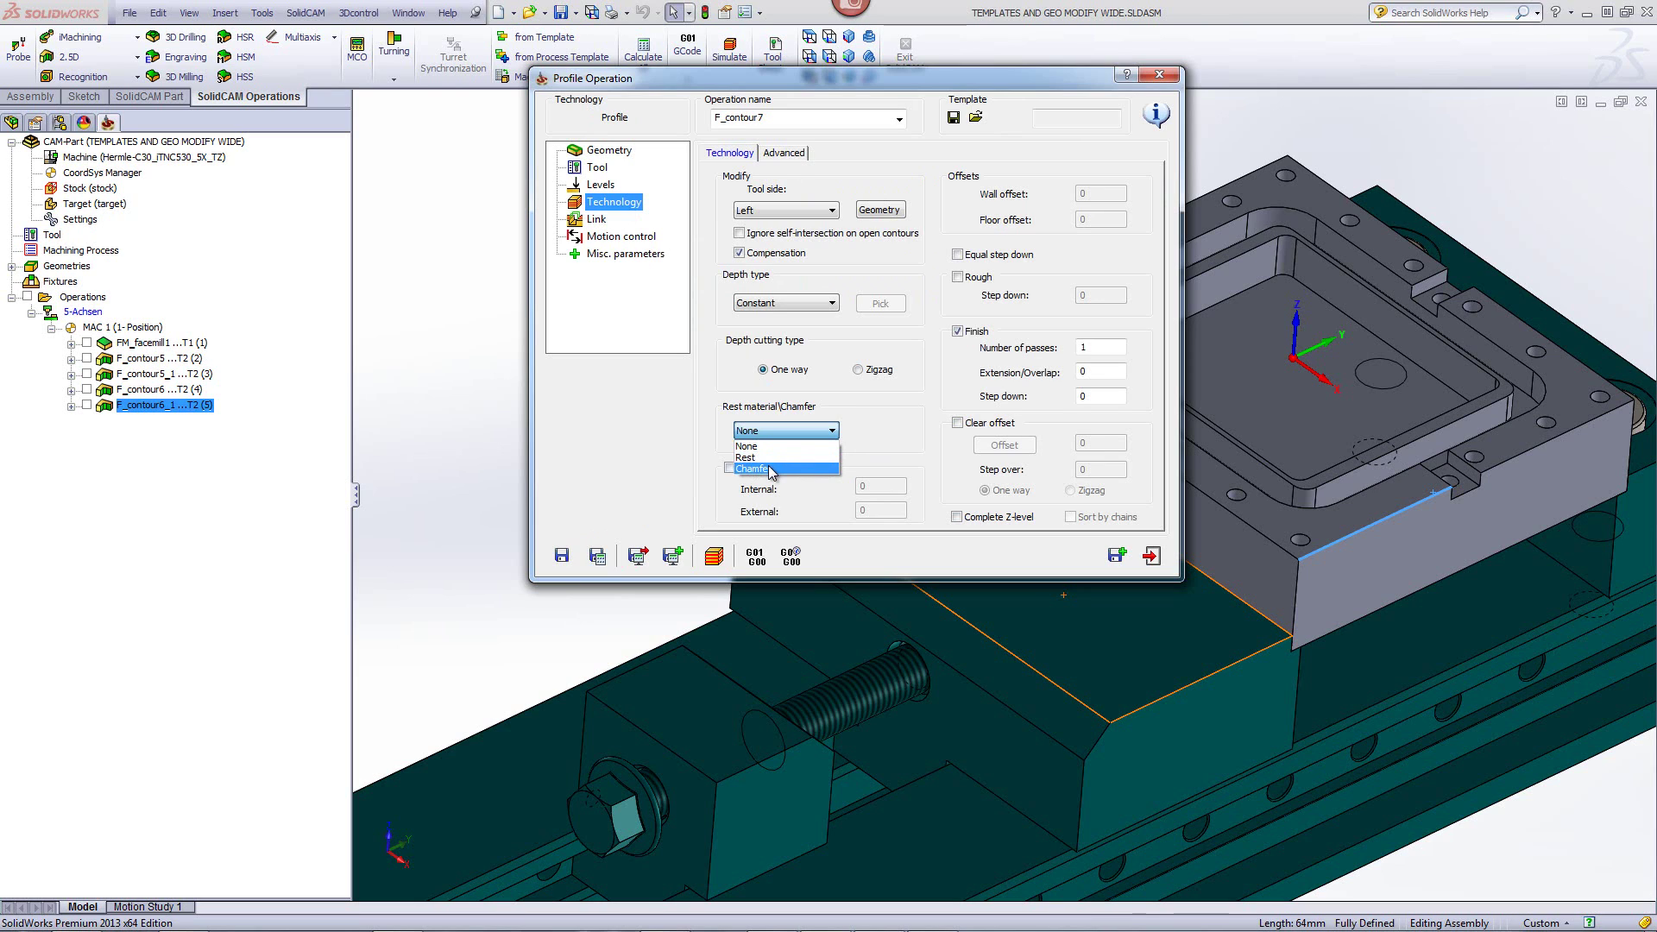
click(768, 469)
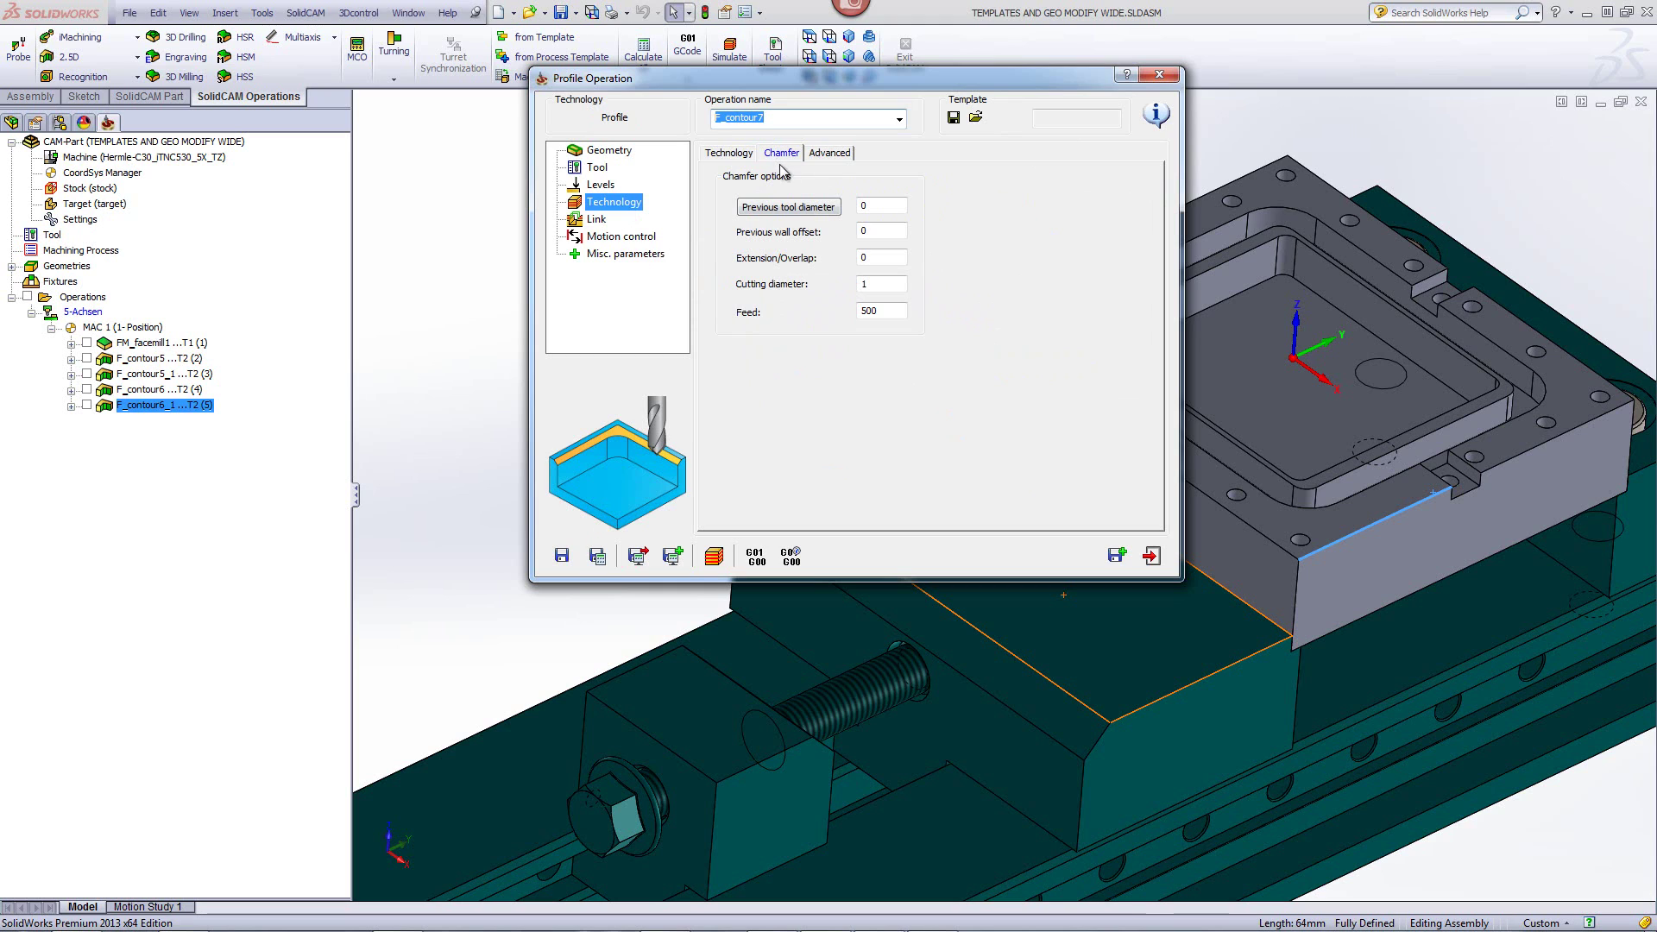
click(729, 153)
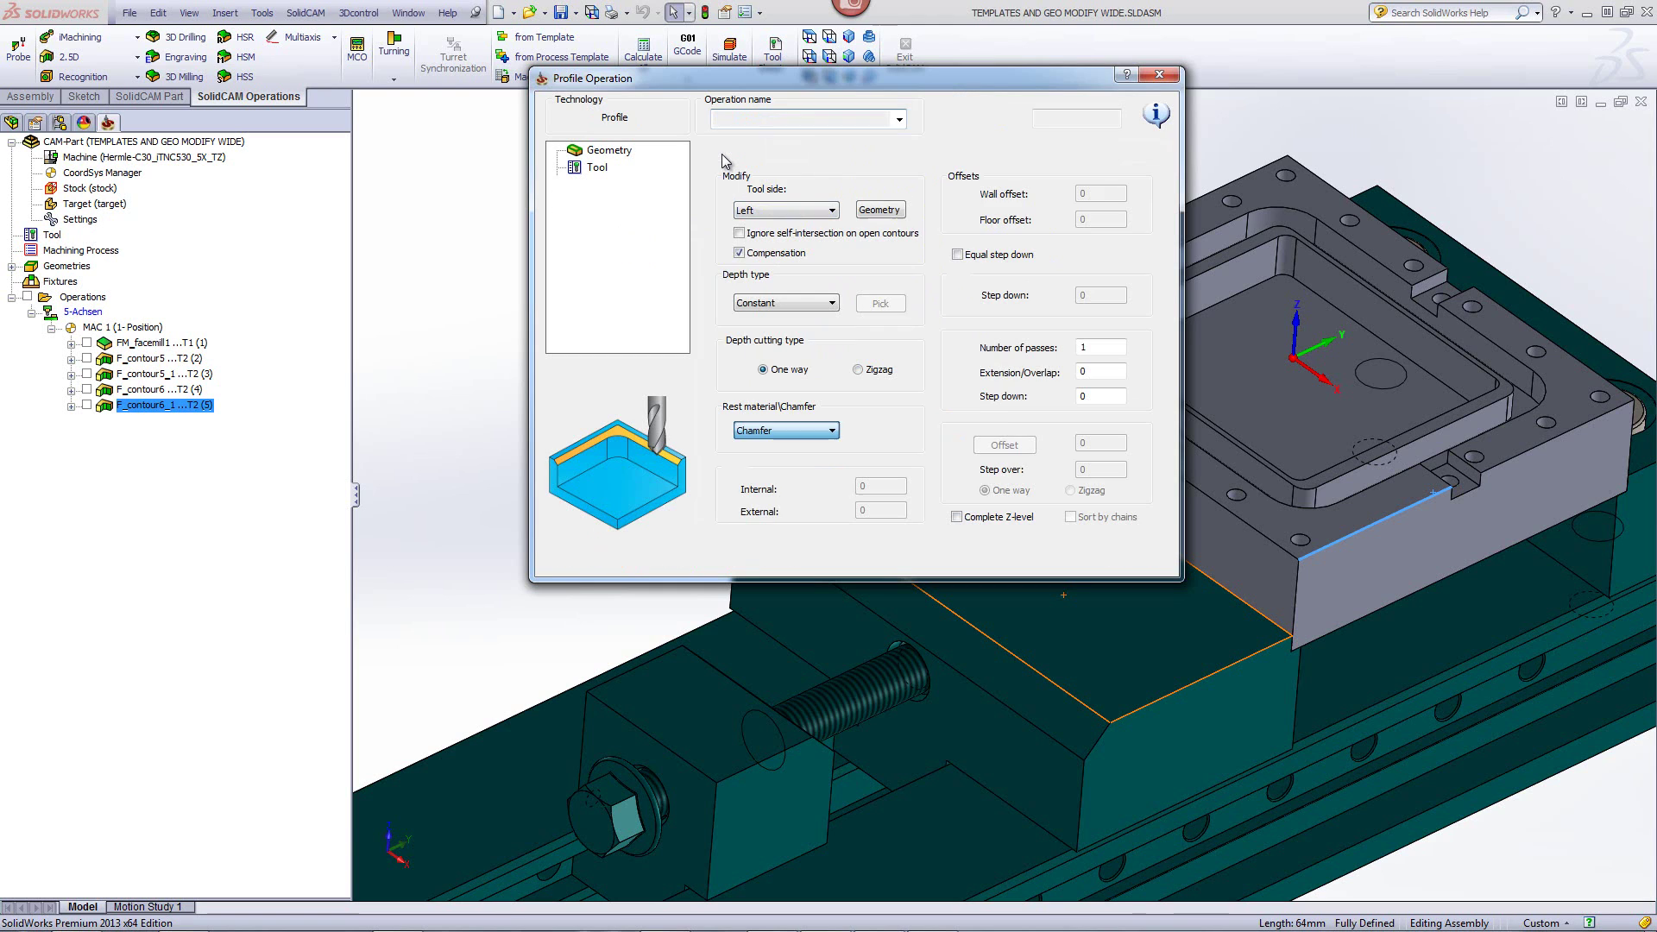
click(779, 154)
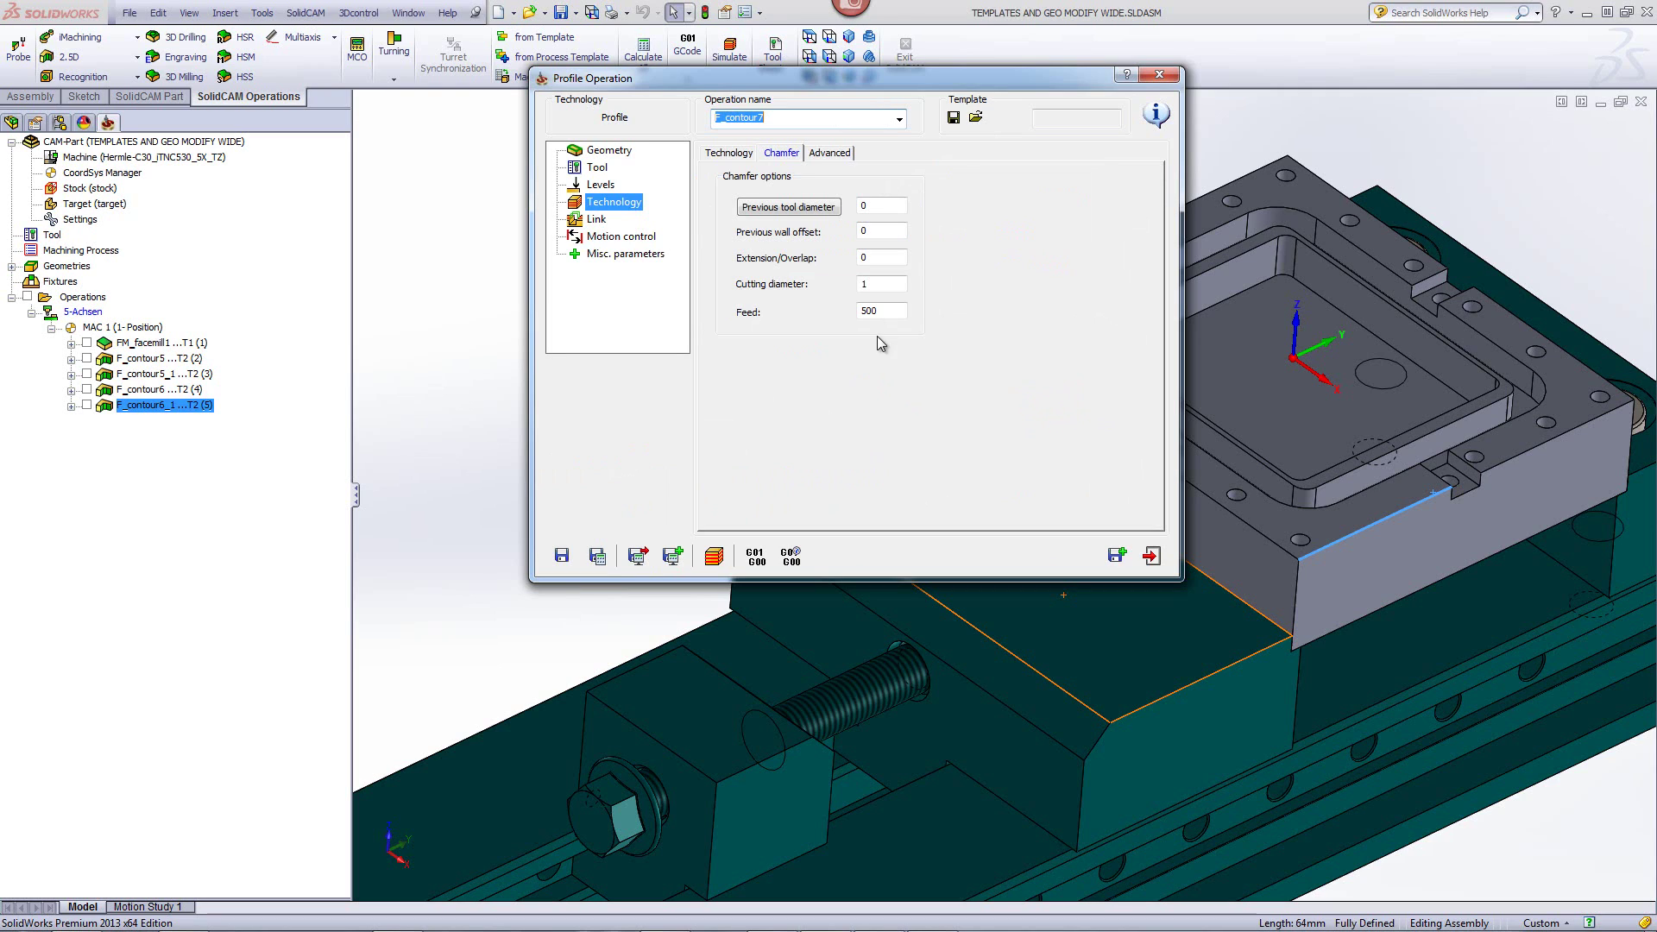
click(877, 284)
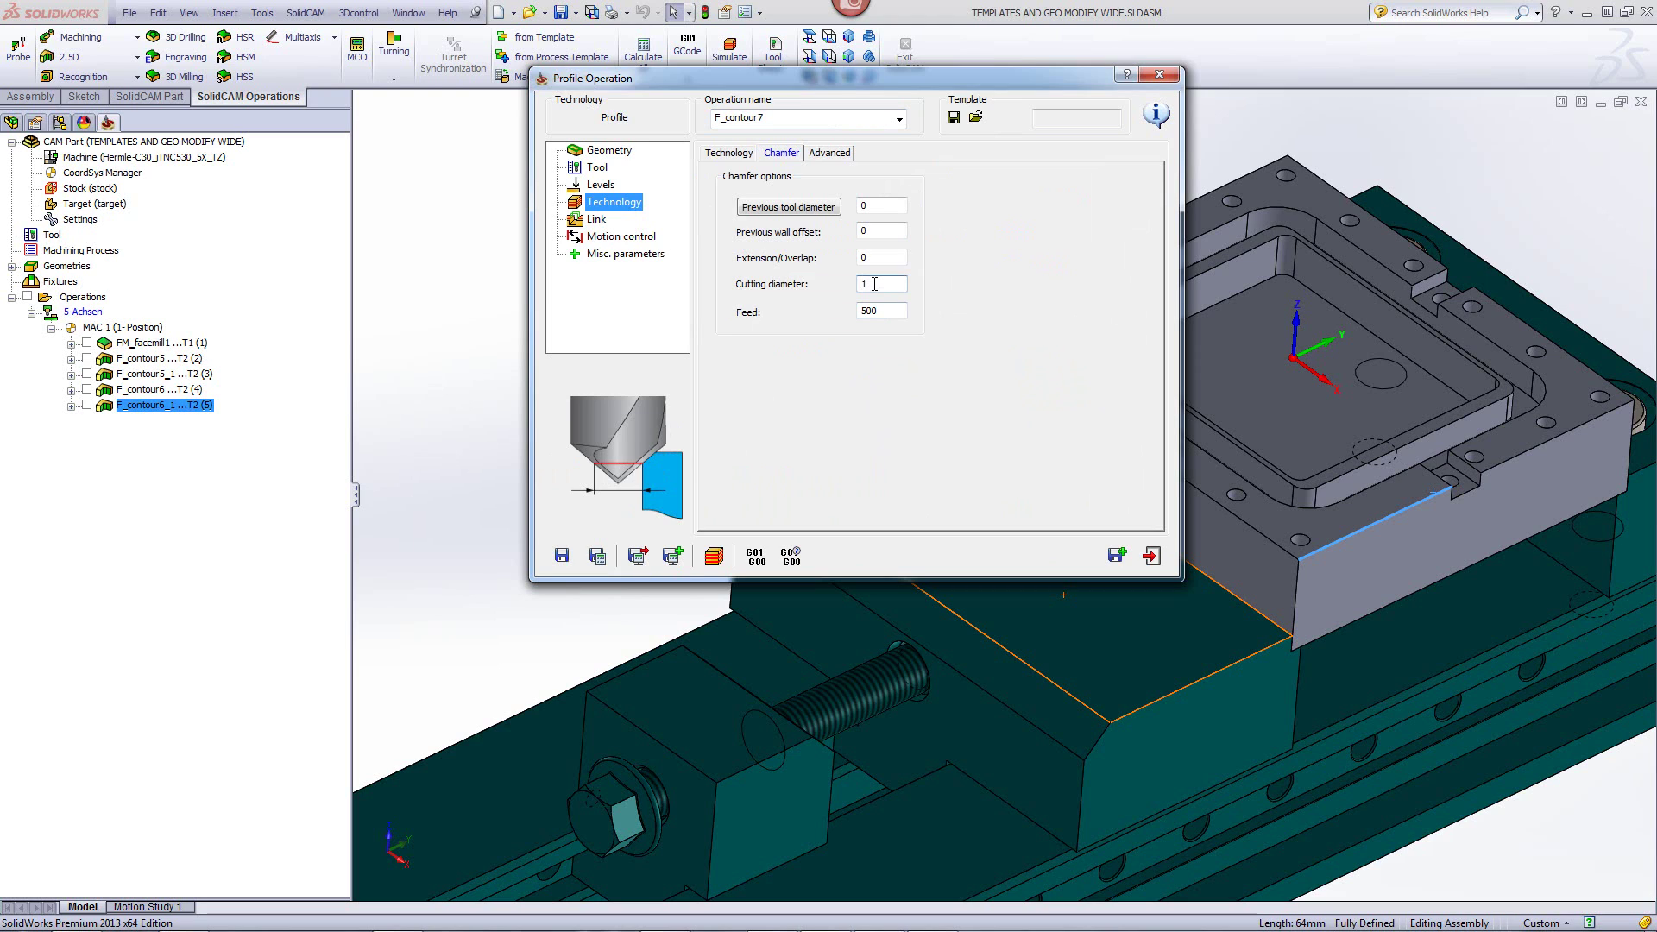
click(730, 152)
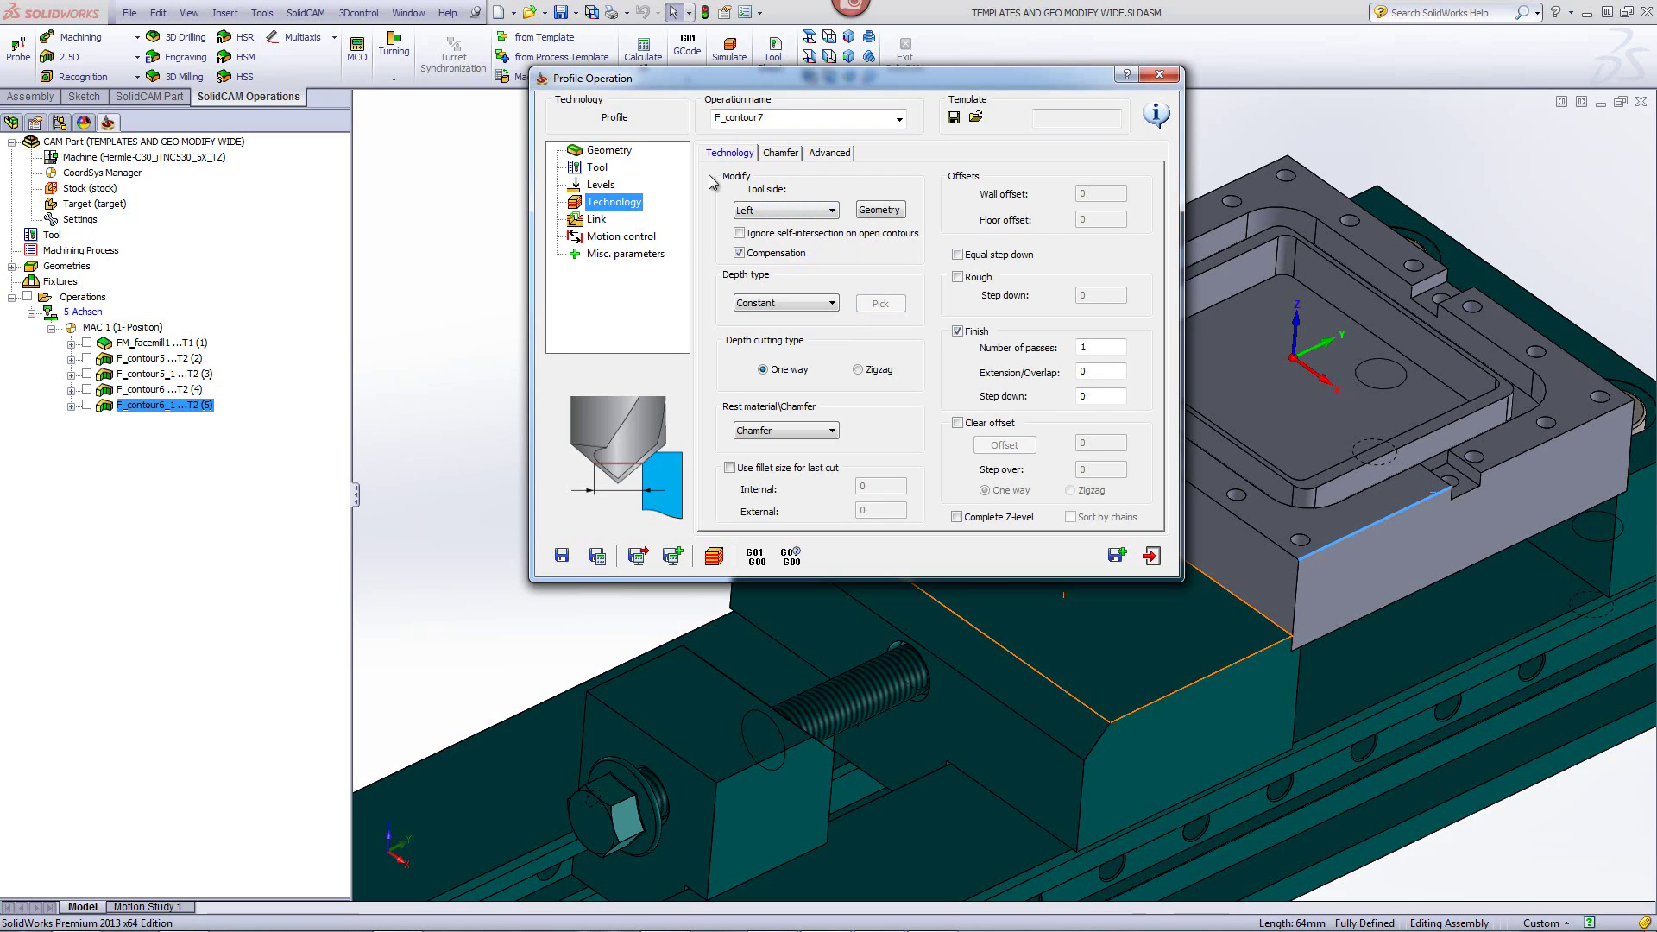
- Disable compensation, use an Arc lead-in with matching lead-out, then save, calculate and simulate
click(739, 254)
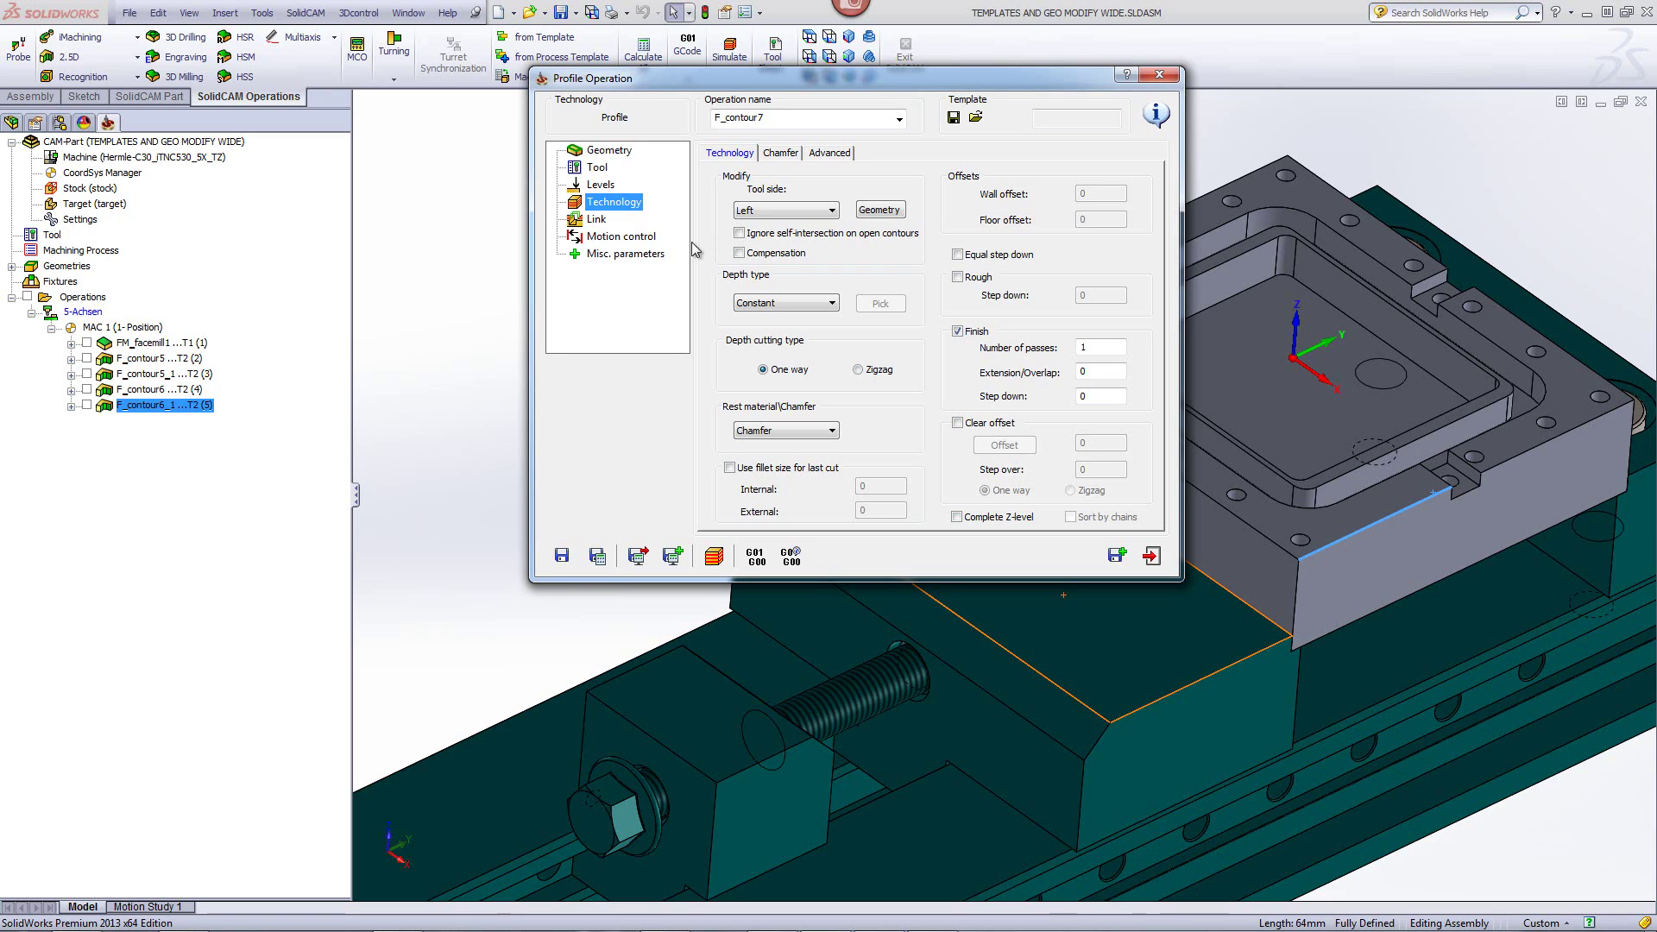
click(598, 221)
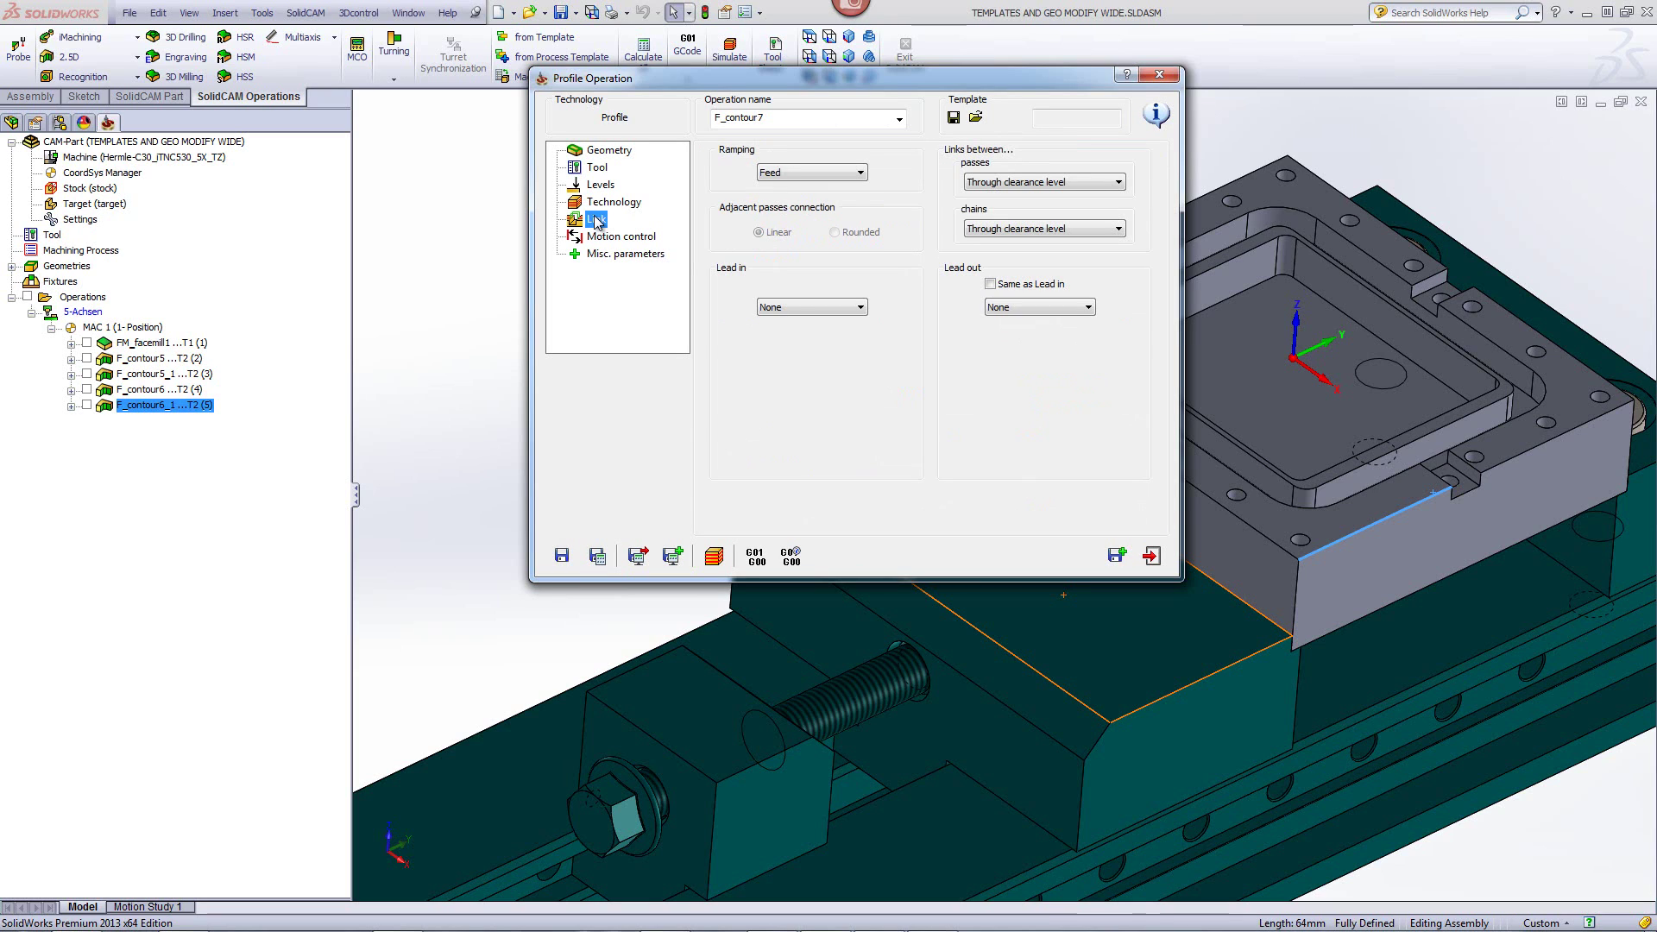
click(795, 307)
click(771, 345)
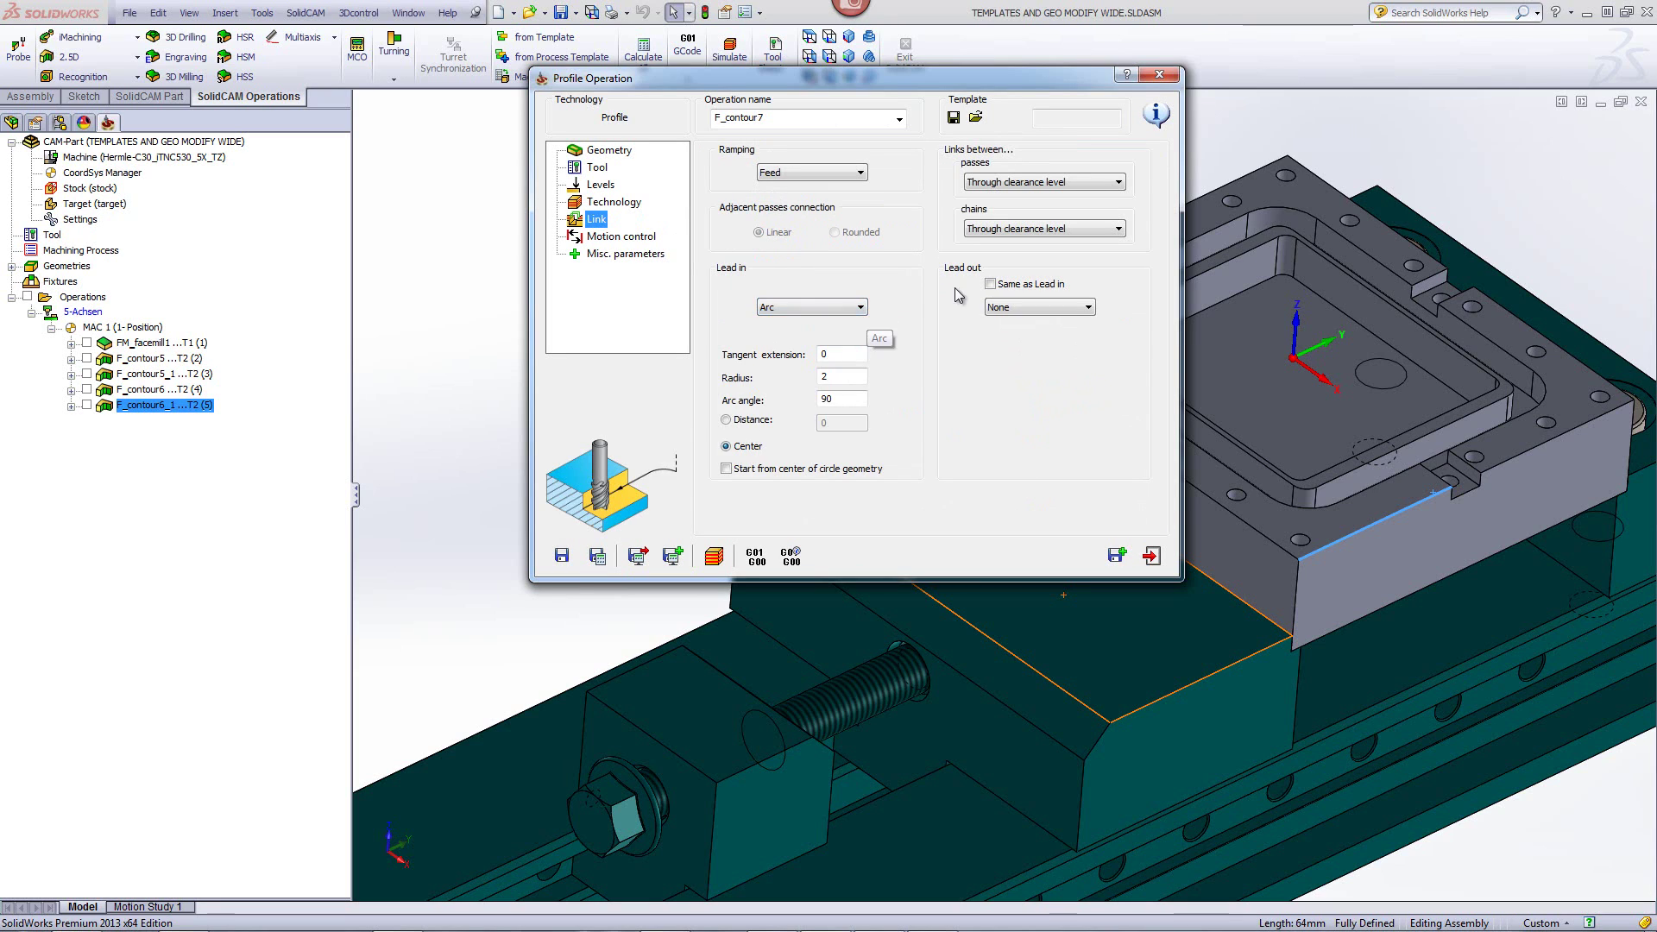
click(990, 284)
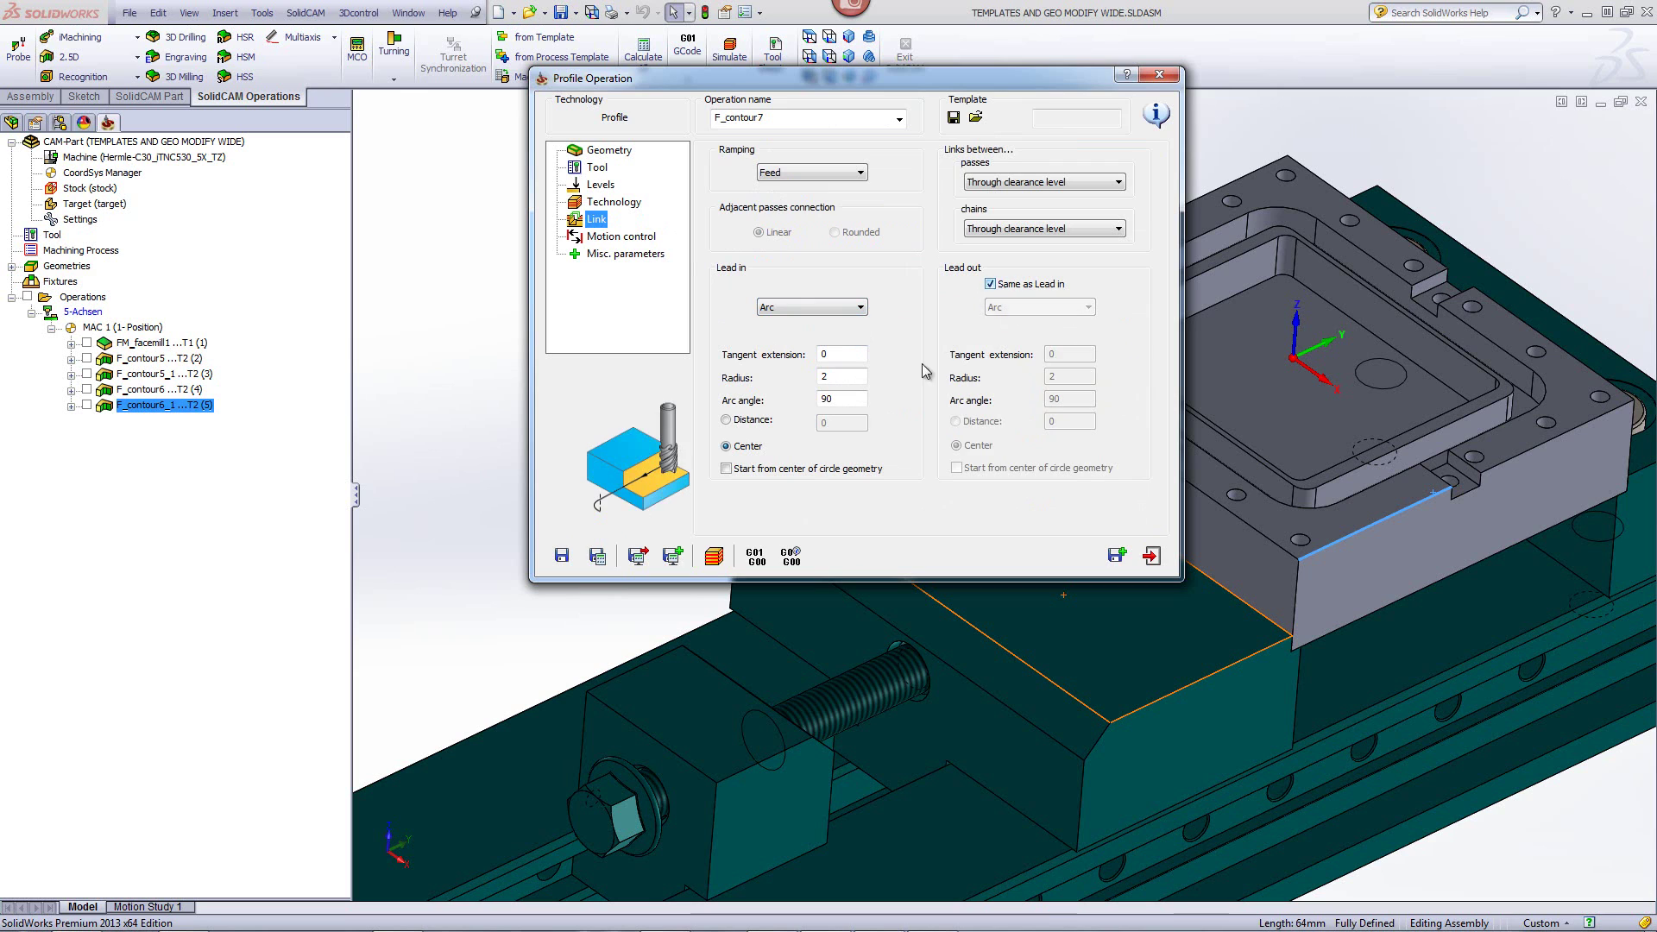
click(597, 556)
click(715, 558)
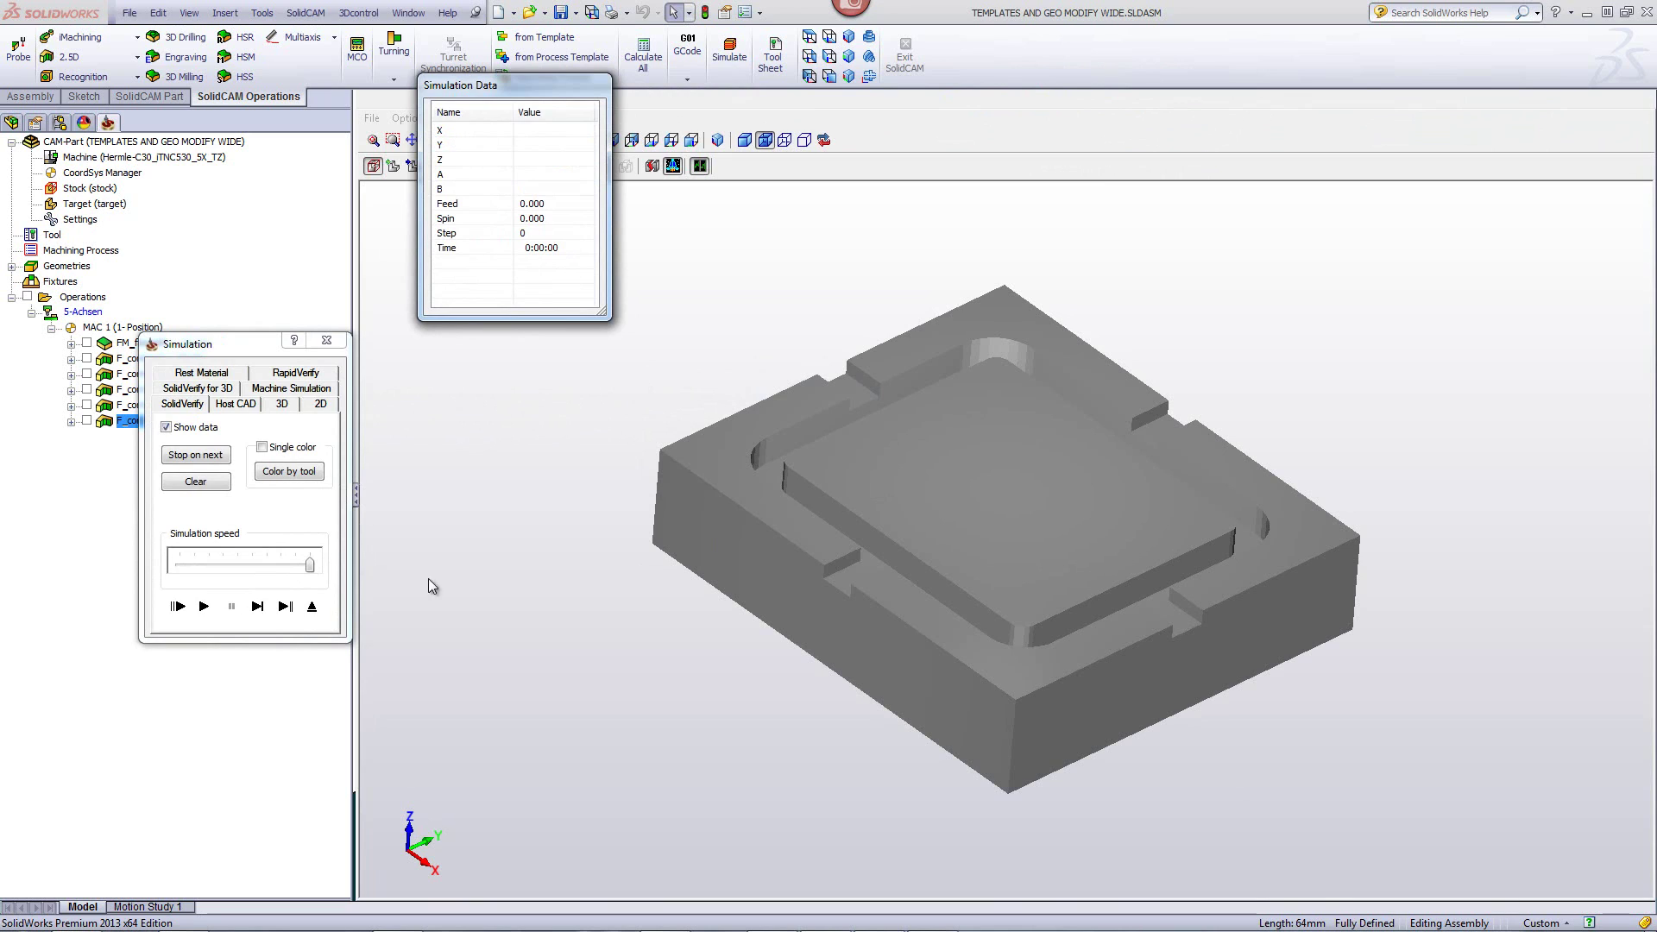
- Single-step the chamfer simulation four moves and view the part from front and side
click(257, 607)
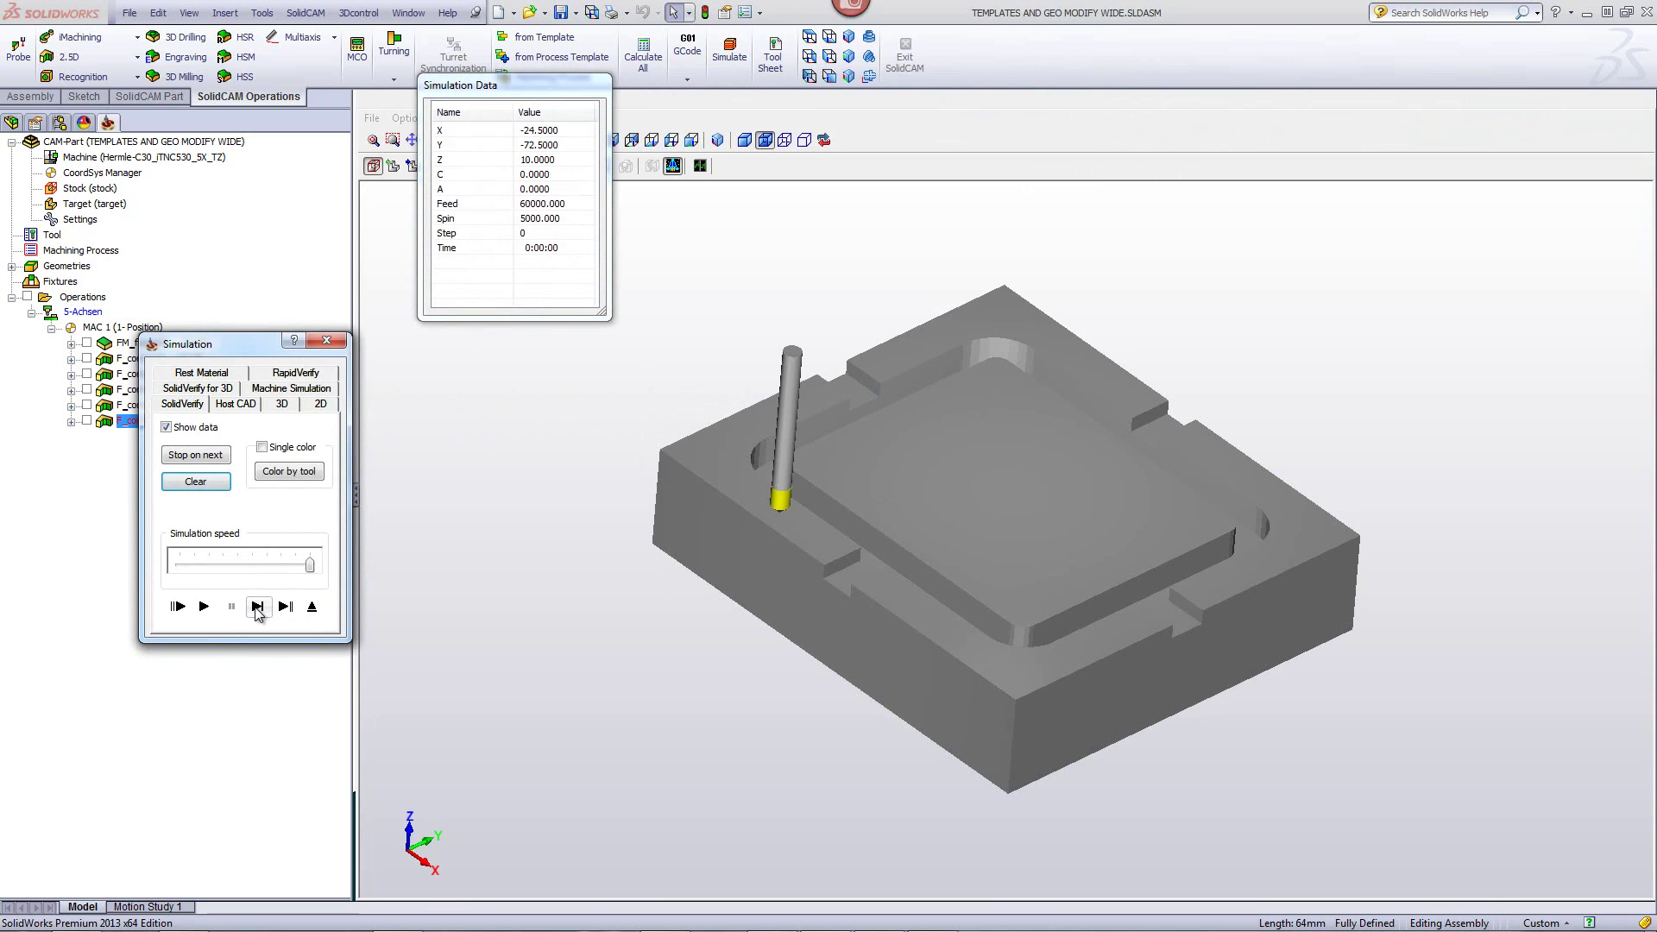
click(257, 606)
click(257, 607)
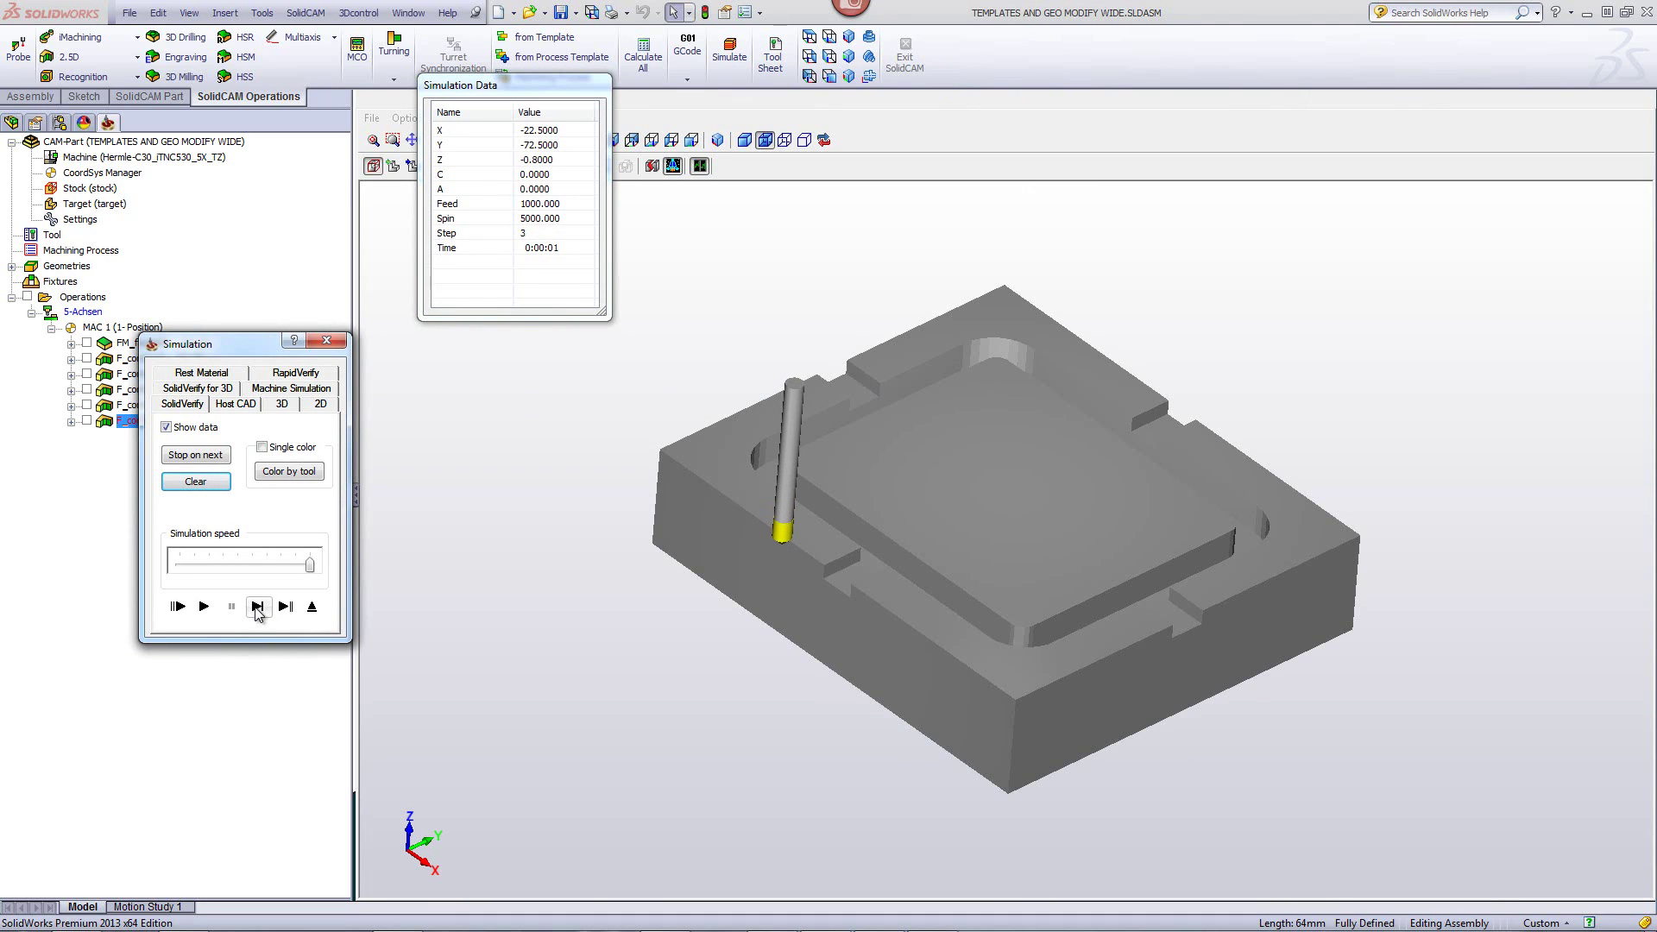
click(257, 607)
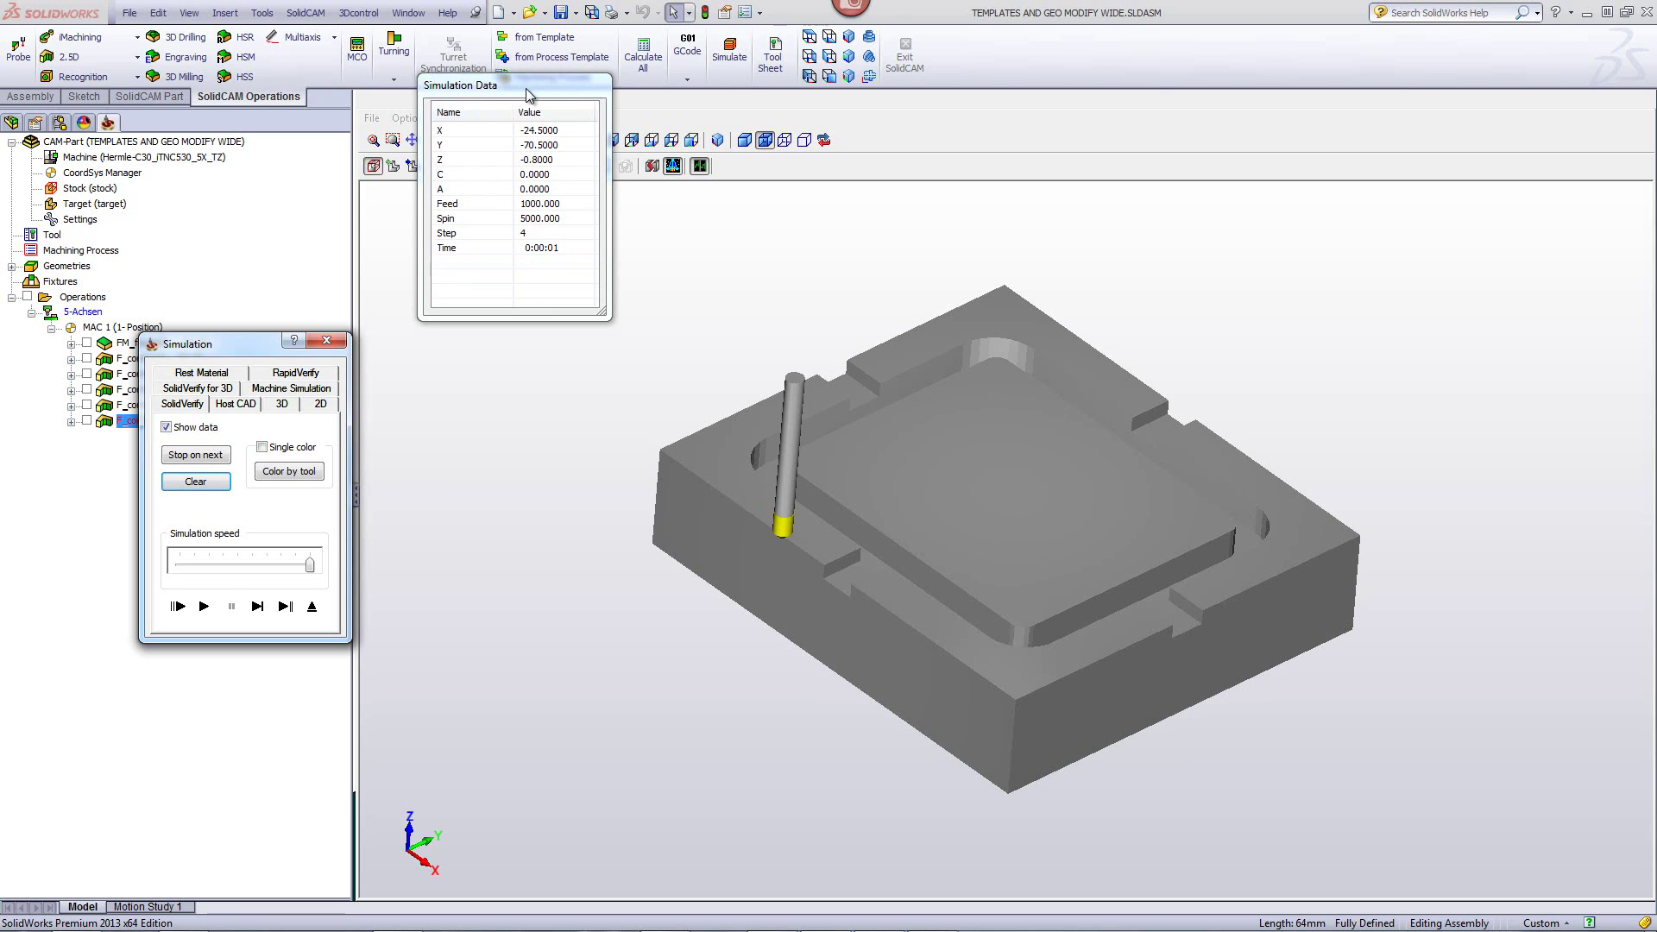
drag(529, 95, 237, 96)
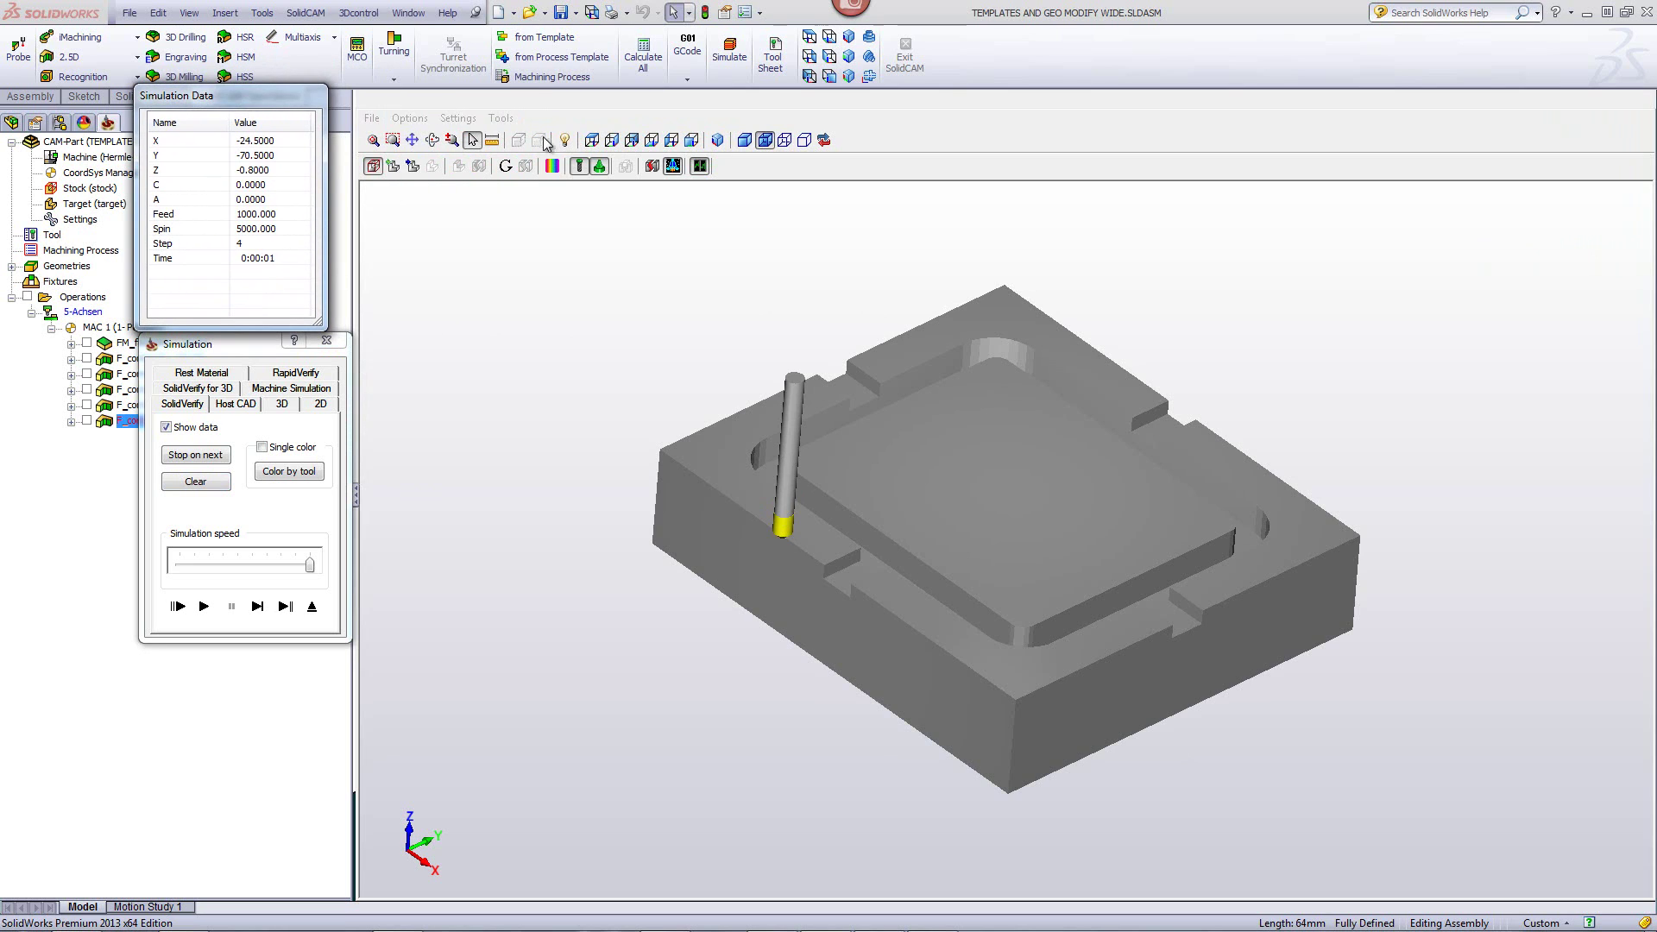
click(612, 139)
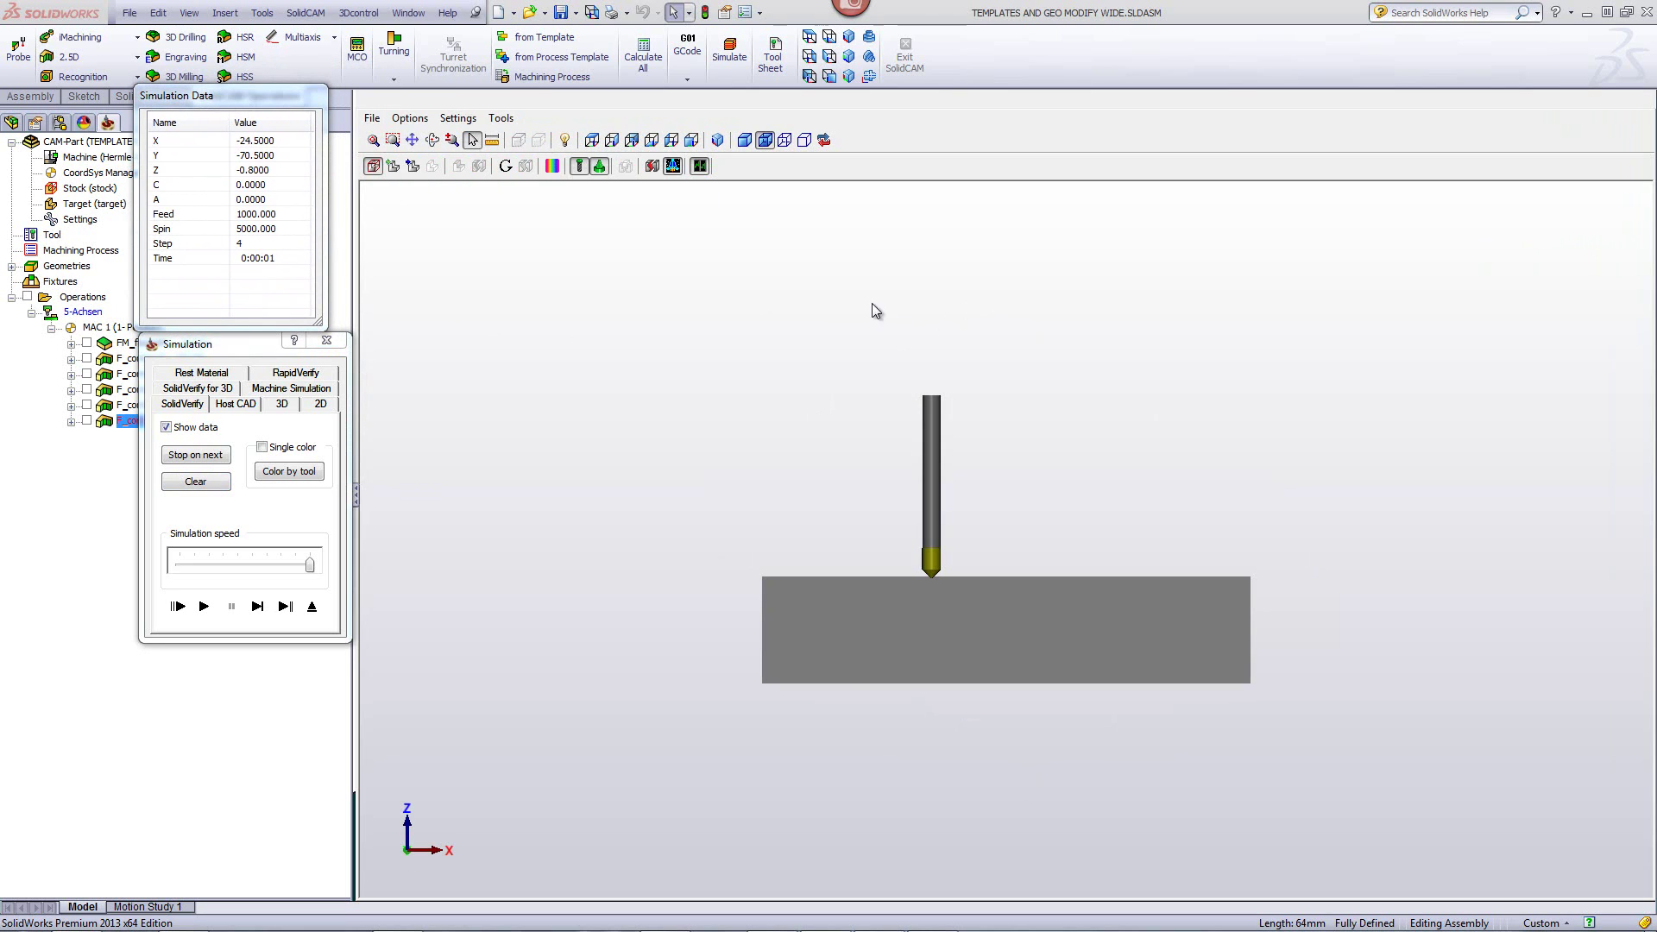
click(634, 143)
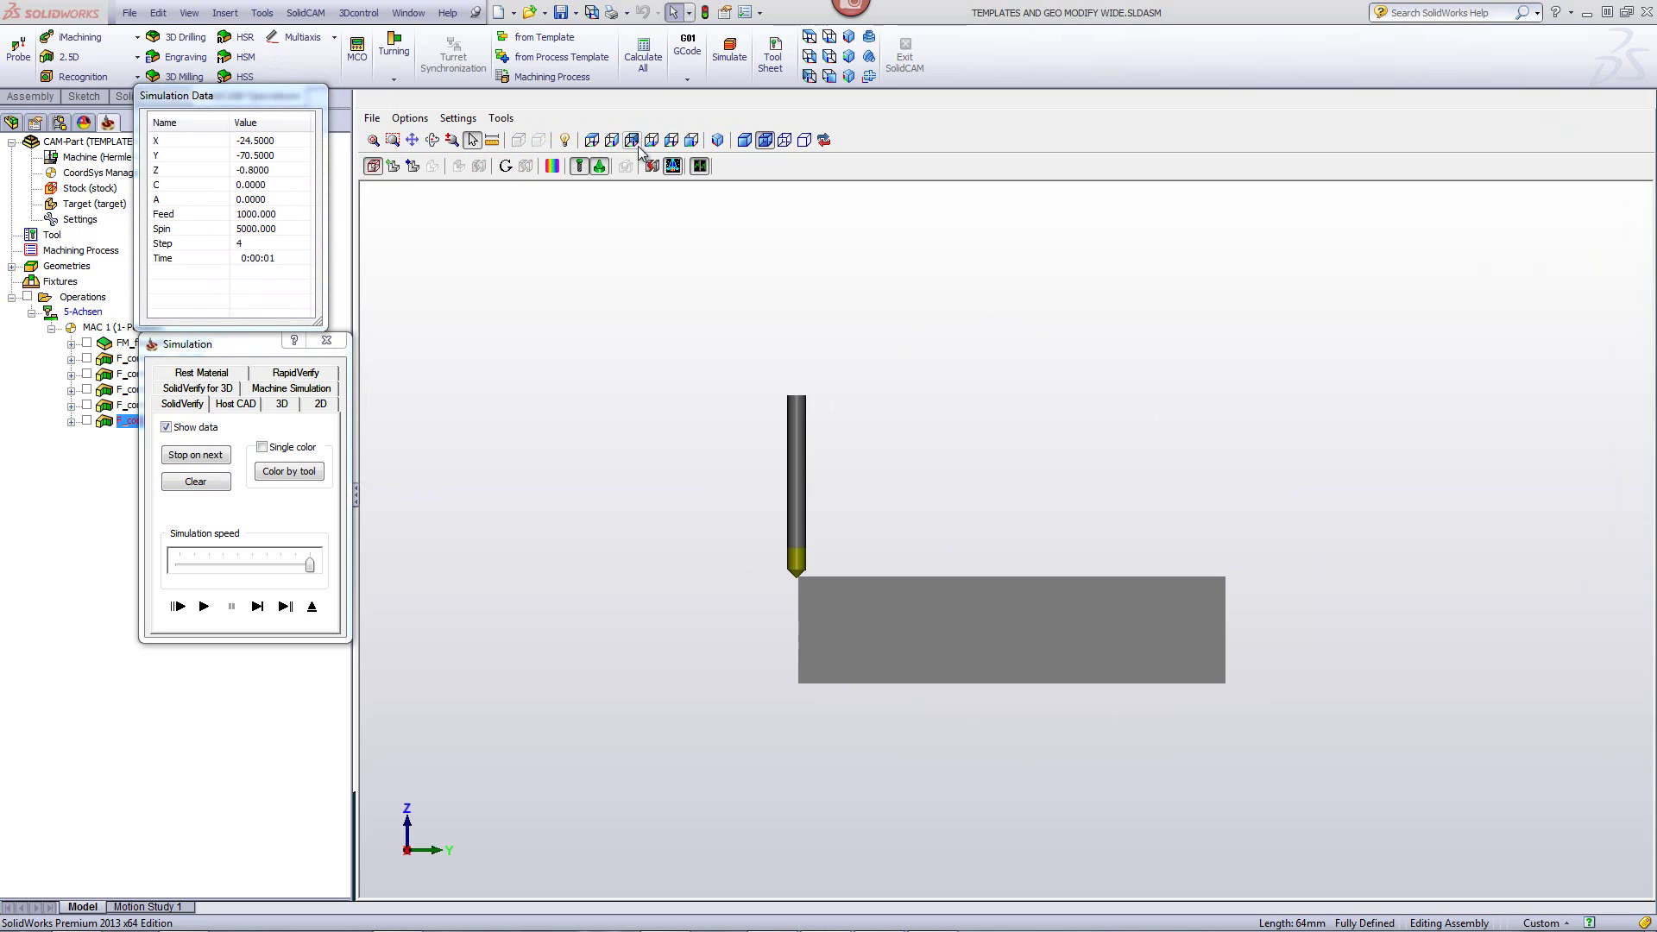
- Zoom in on the tool tip, step further, then play the simulation to the end
scroll(813, 568, up, 3)
scroll(689, 583, up, 2)
scroll(599, 593, up, 1)
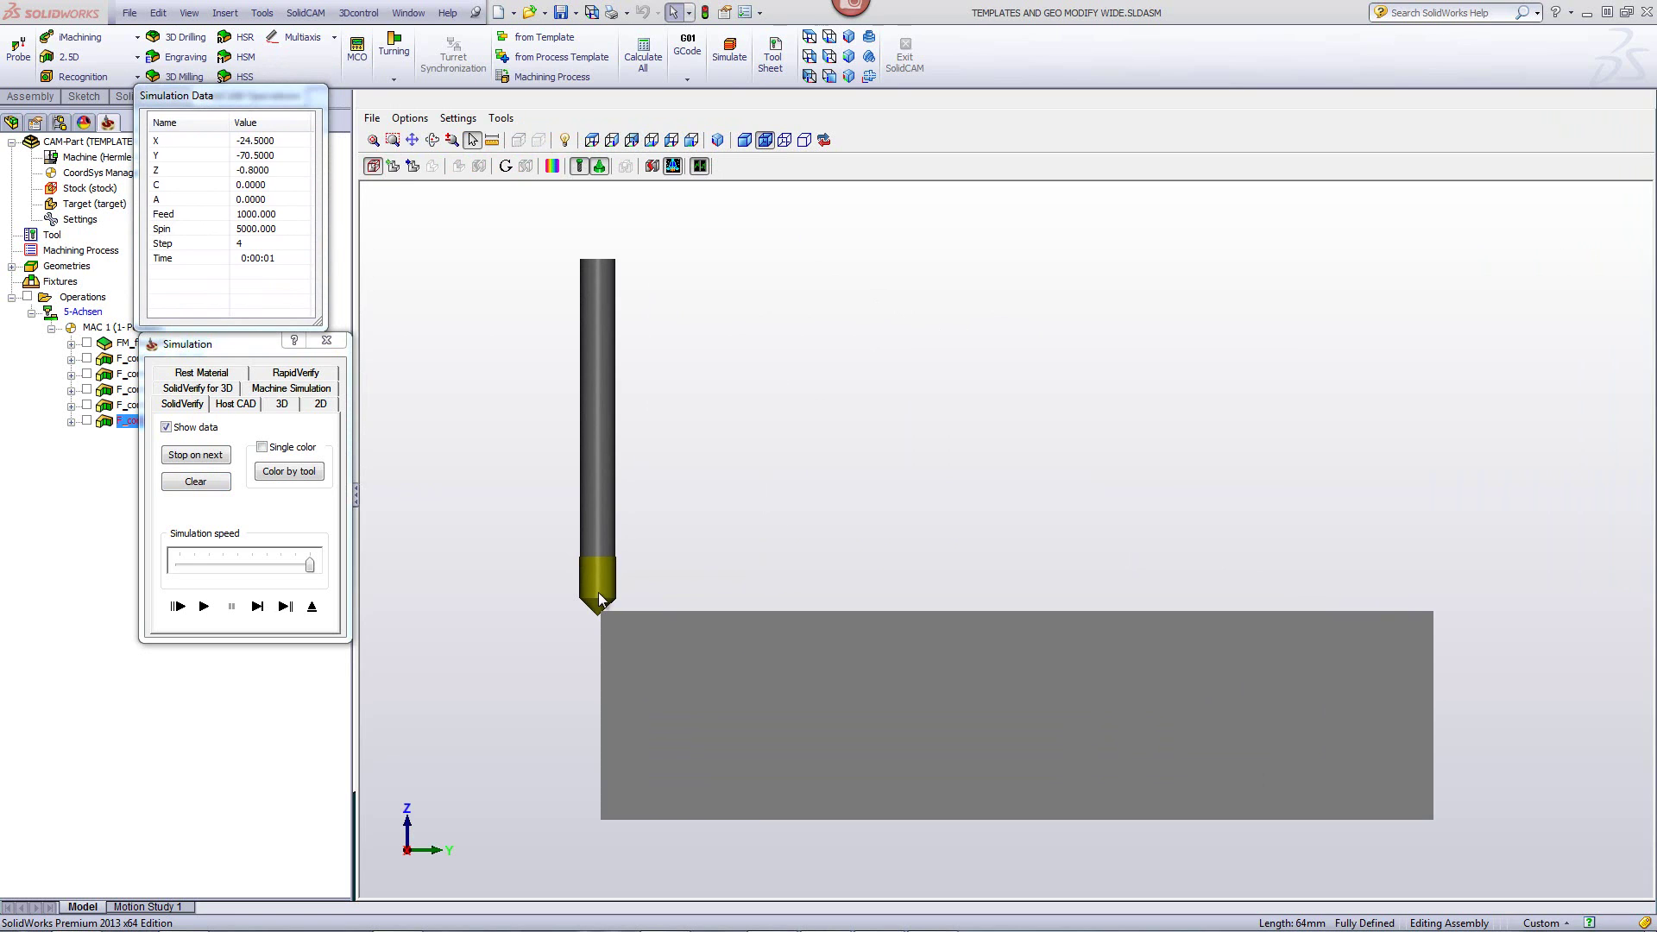
middle_drag(632, 591, 898, 583)
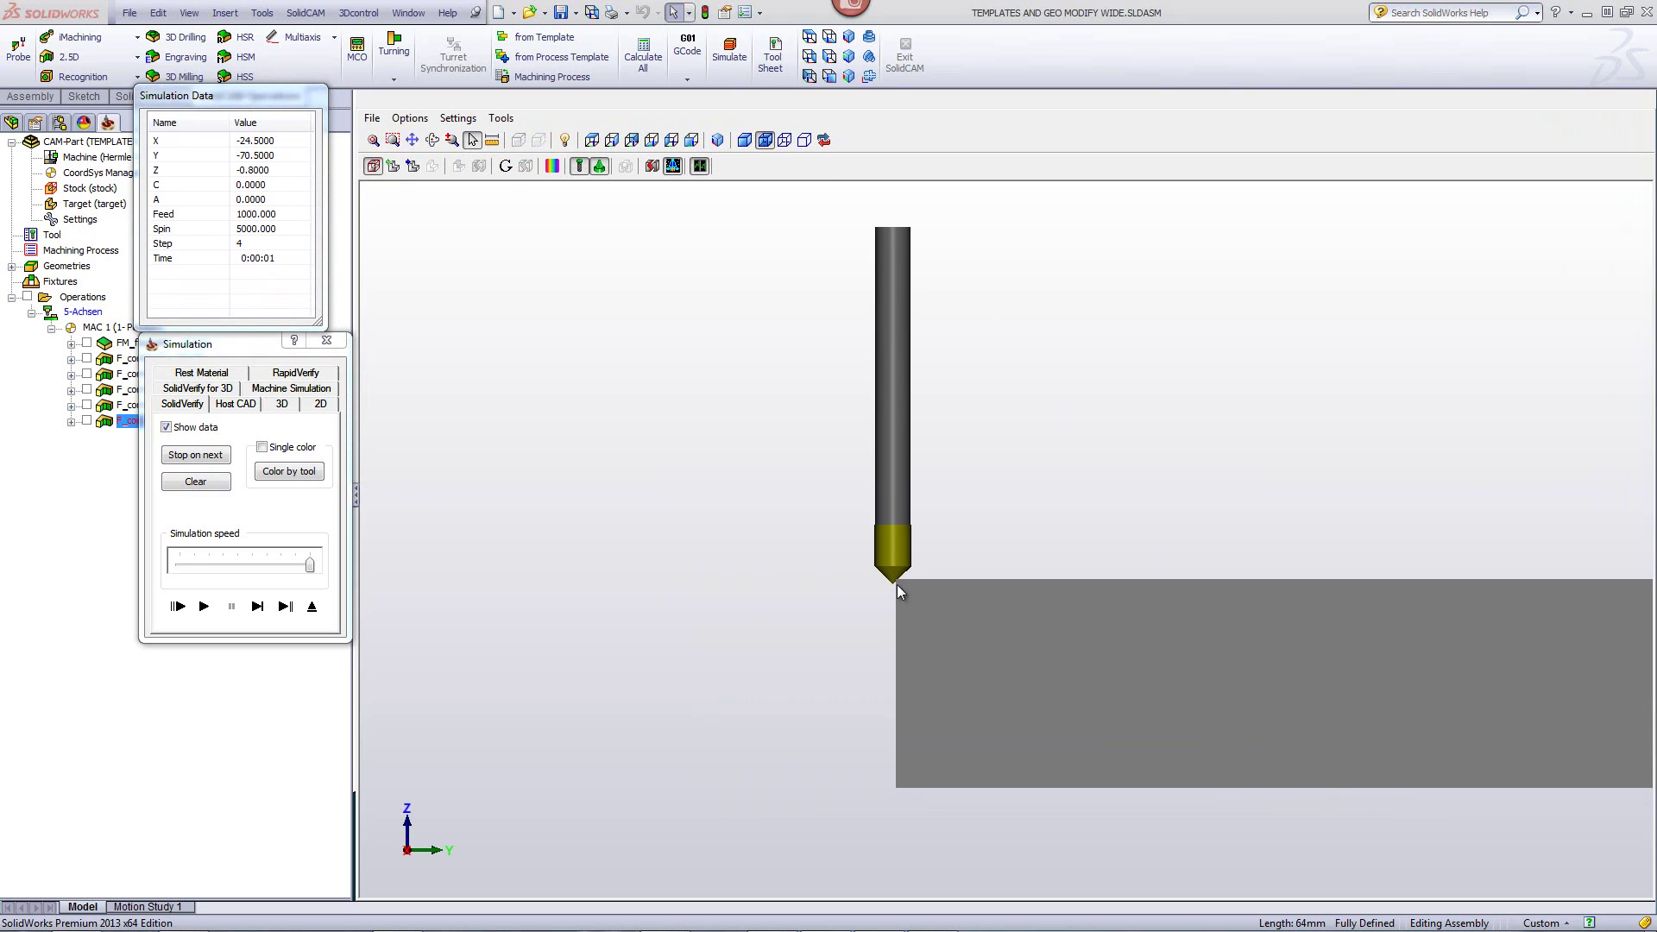
scroll(864, 596, up, 4)
scroll(594, 653, up, 2)
scroll(596, 654, up, 2)
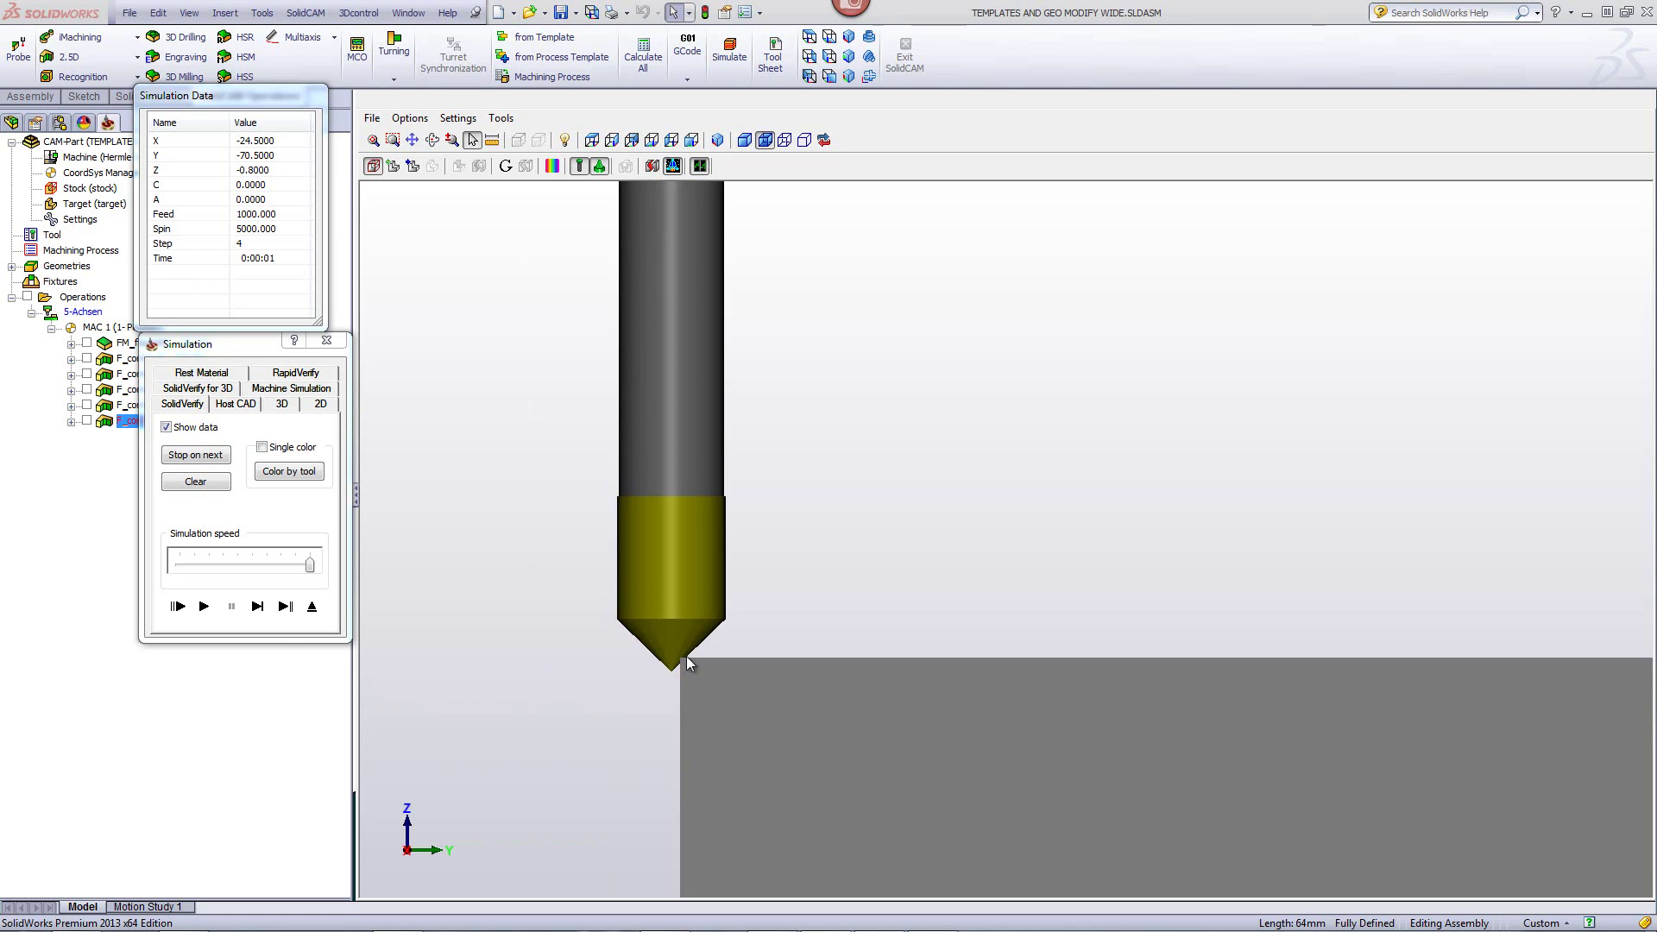
click(259, 607)
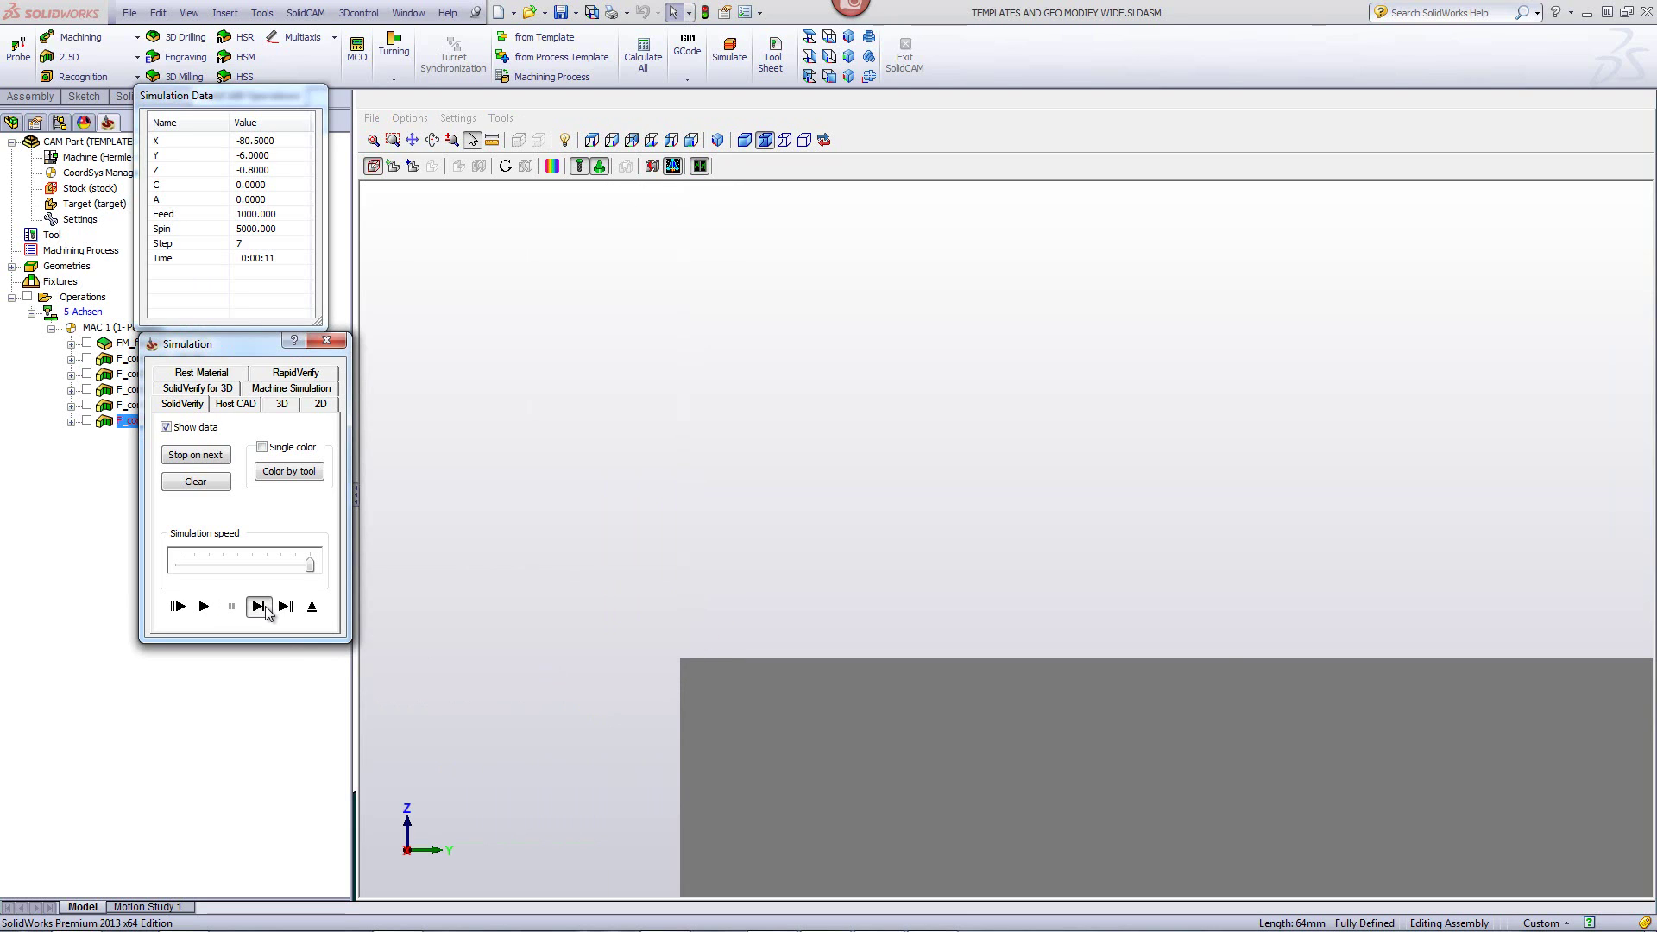
click(259, 607)
click(259, 607)
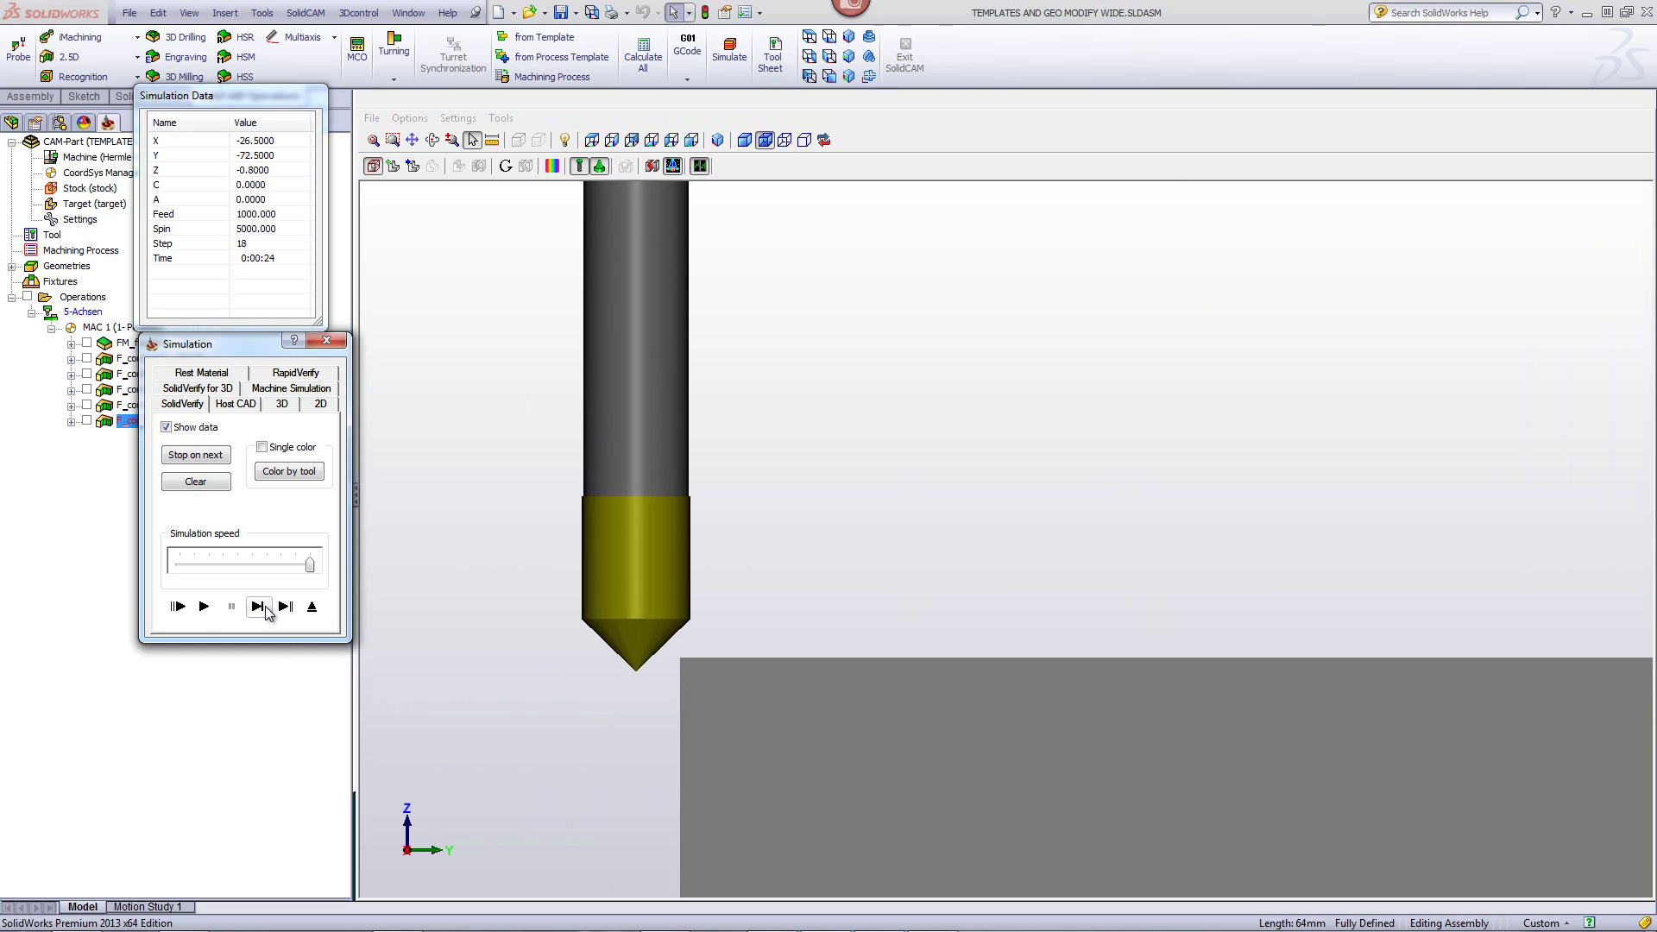
click(203, 607)
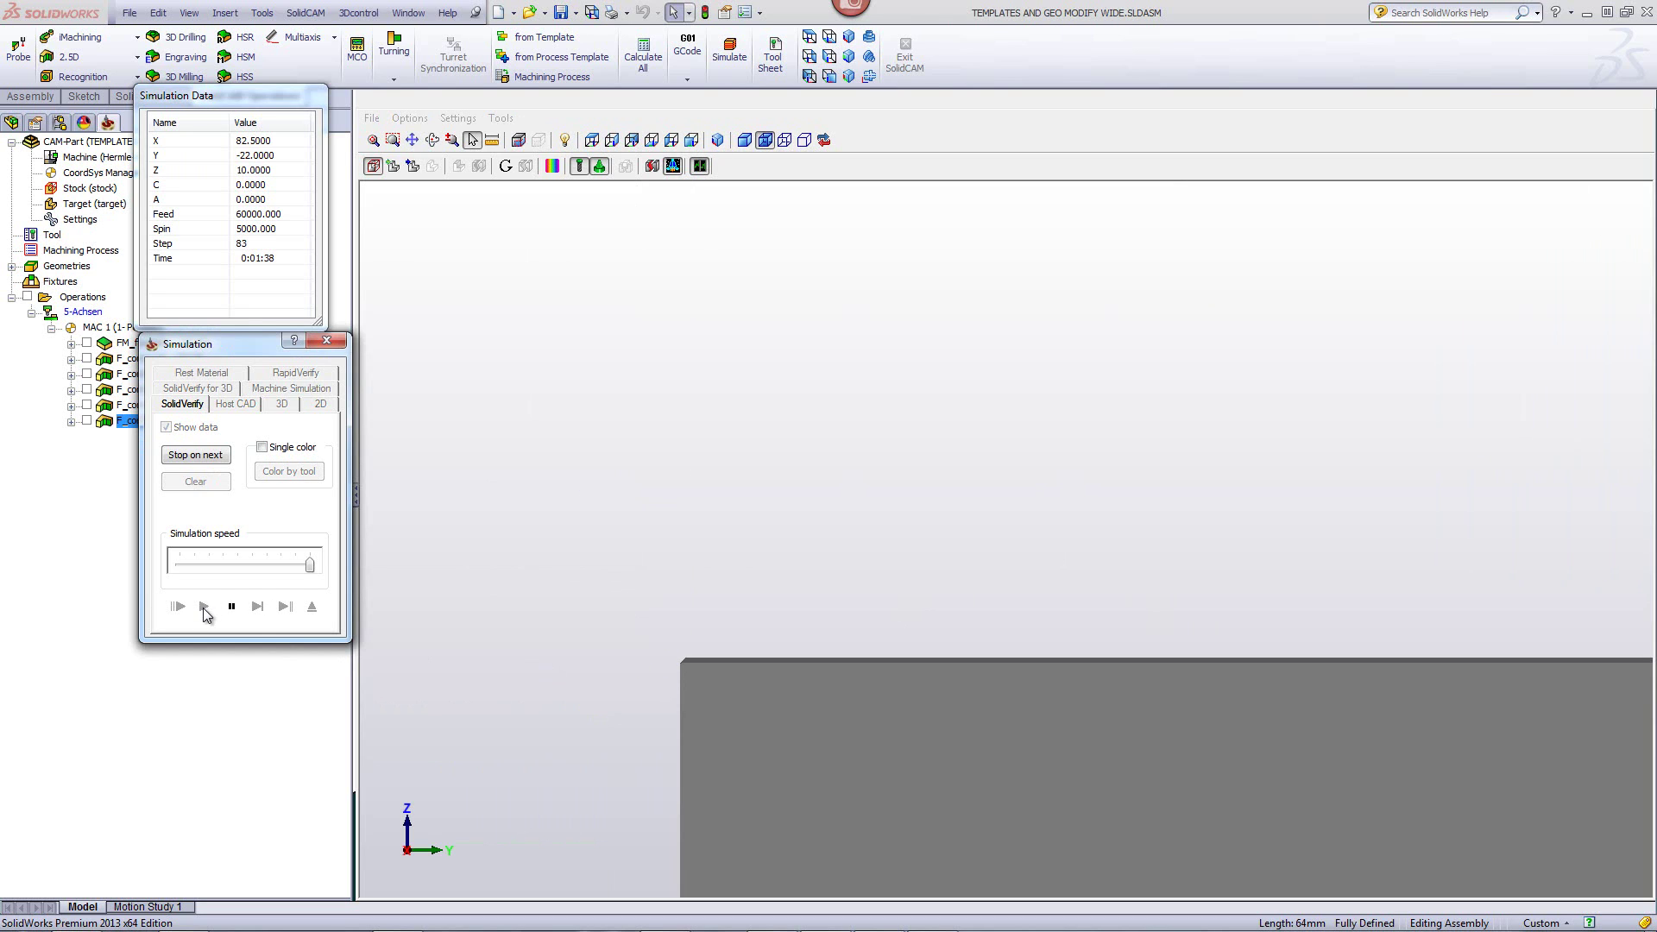
- Orbit to inspect the chamfered plate edges, then close the simulation window
mouse_move(518, 618)
middle_down()
mouse_move(643, 673)
mouse_move(850, 685)
middle_up()
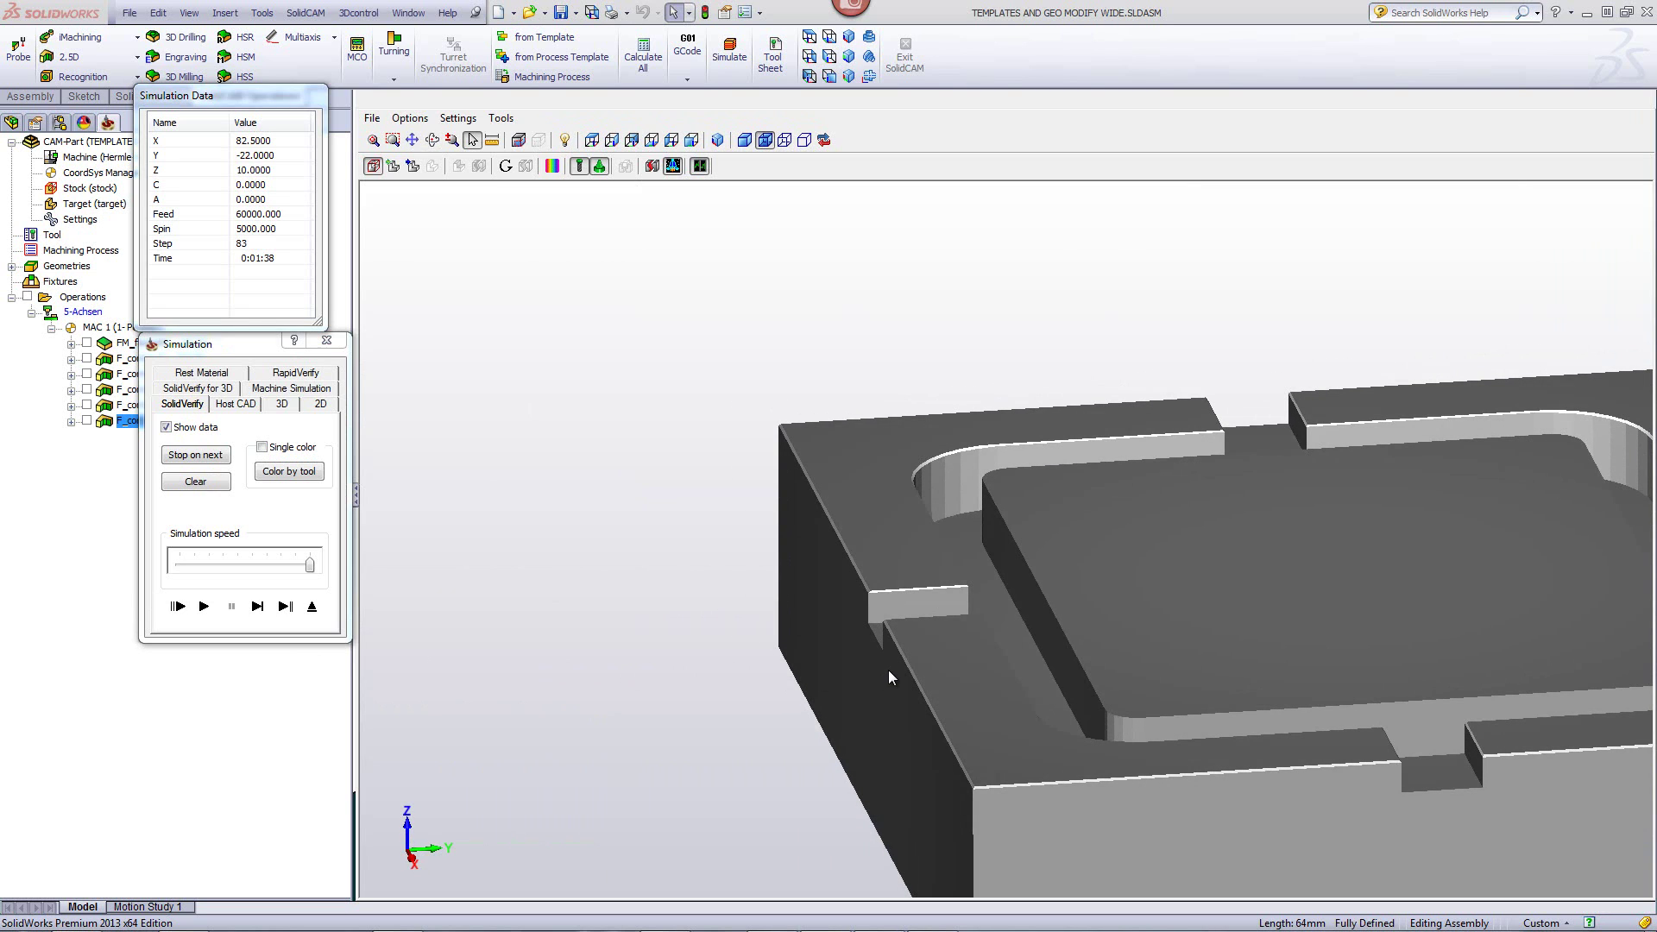
middle_drag(889, 670, 939, 694)
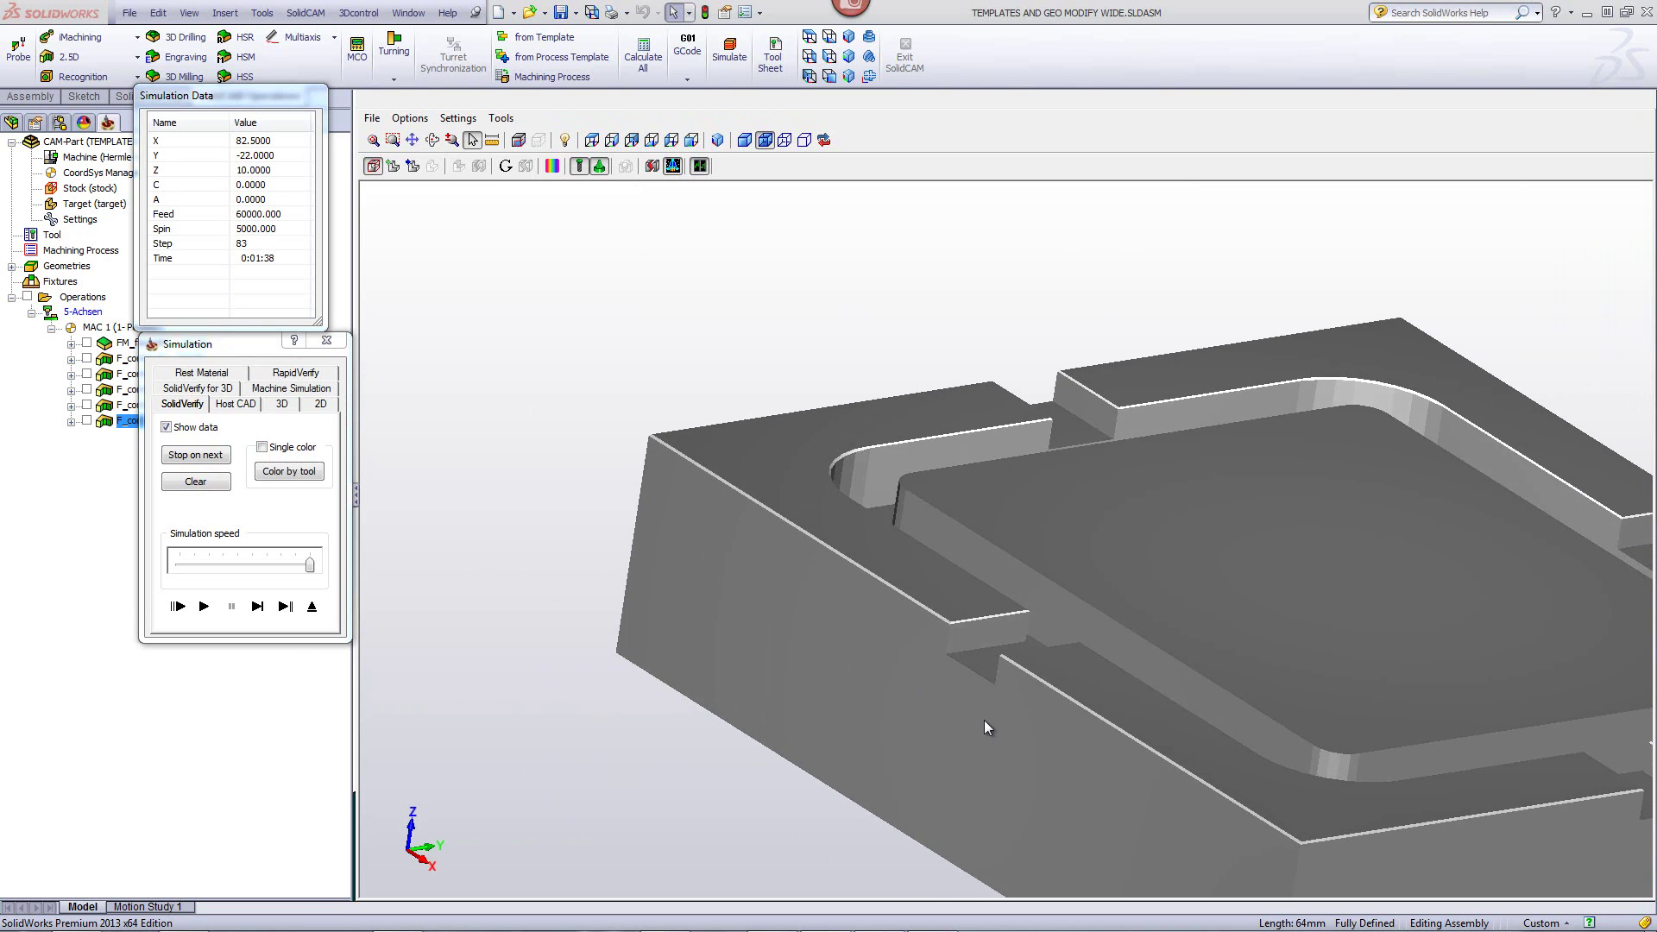
scroll(984, 720, up, 3)
scroll(986, 718, up, 2)
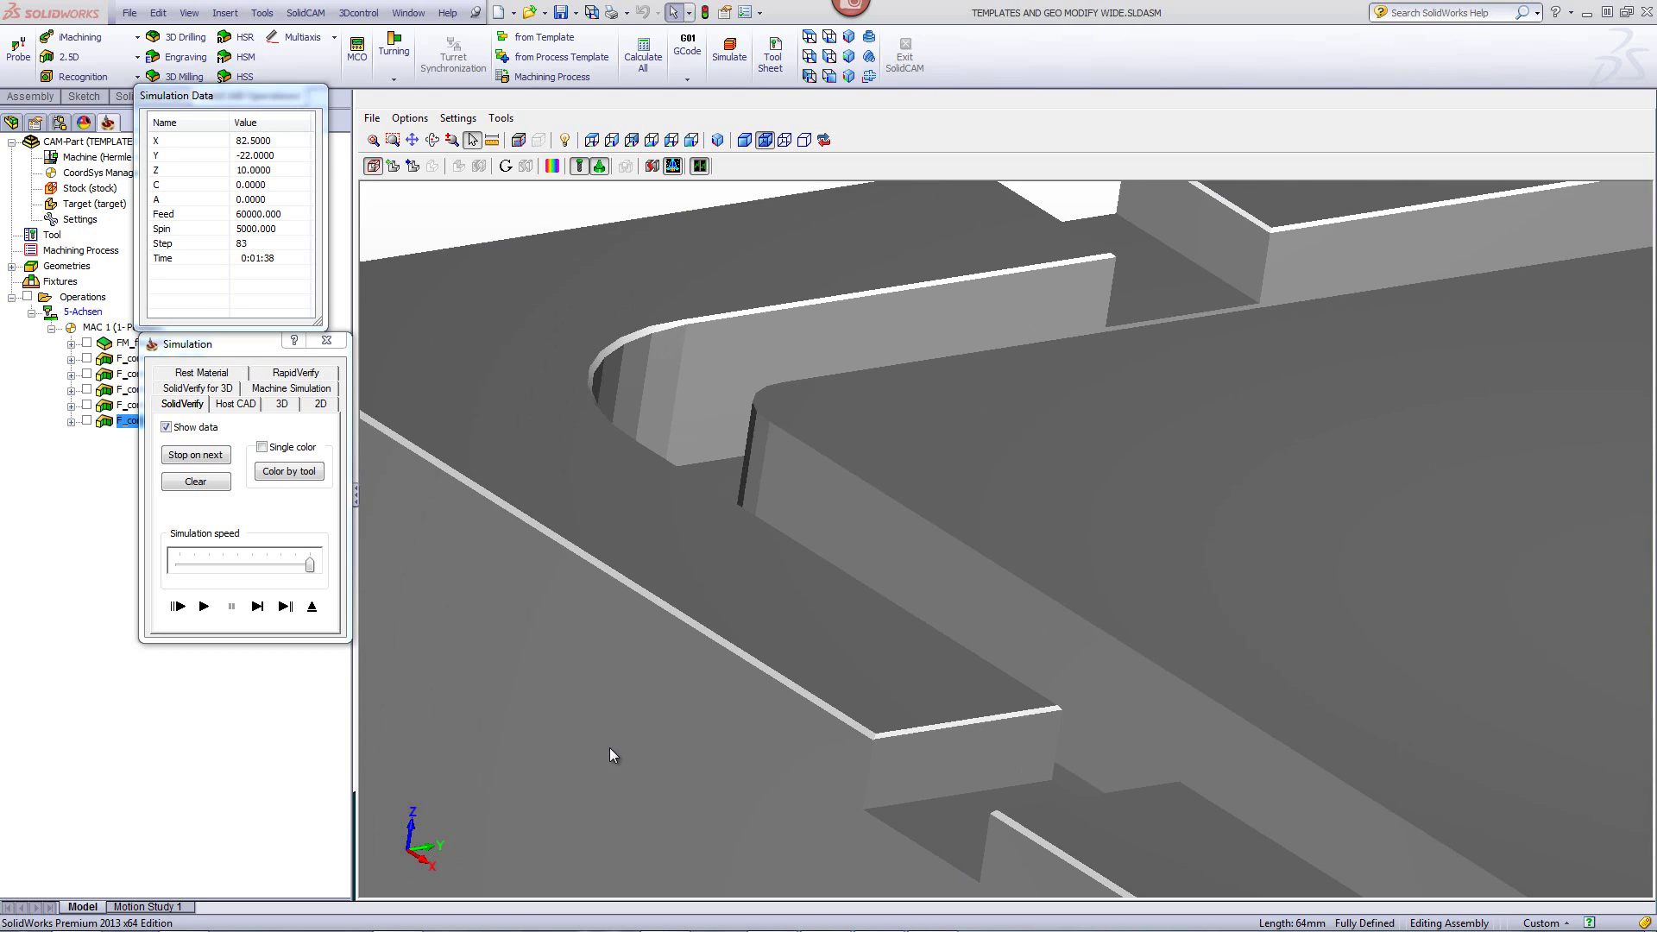
click(311, 606)
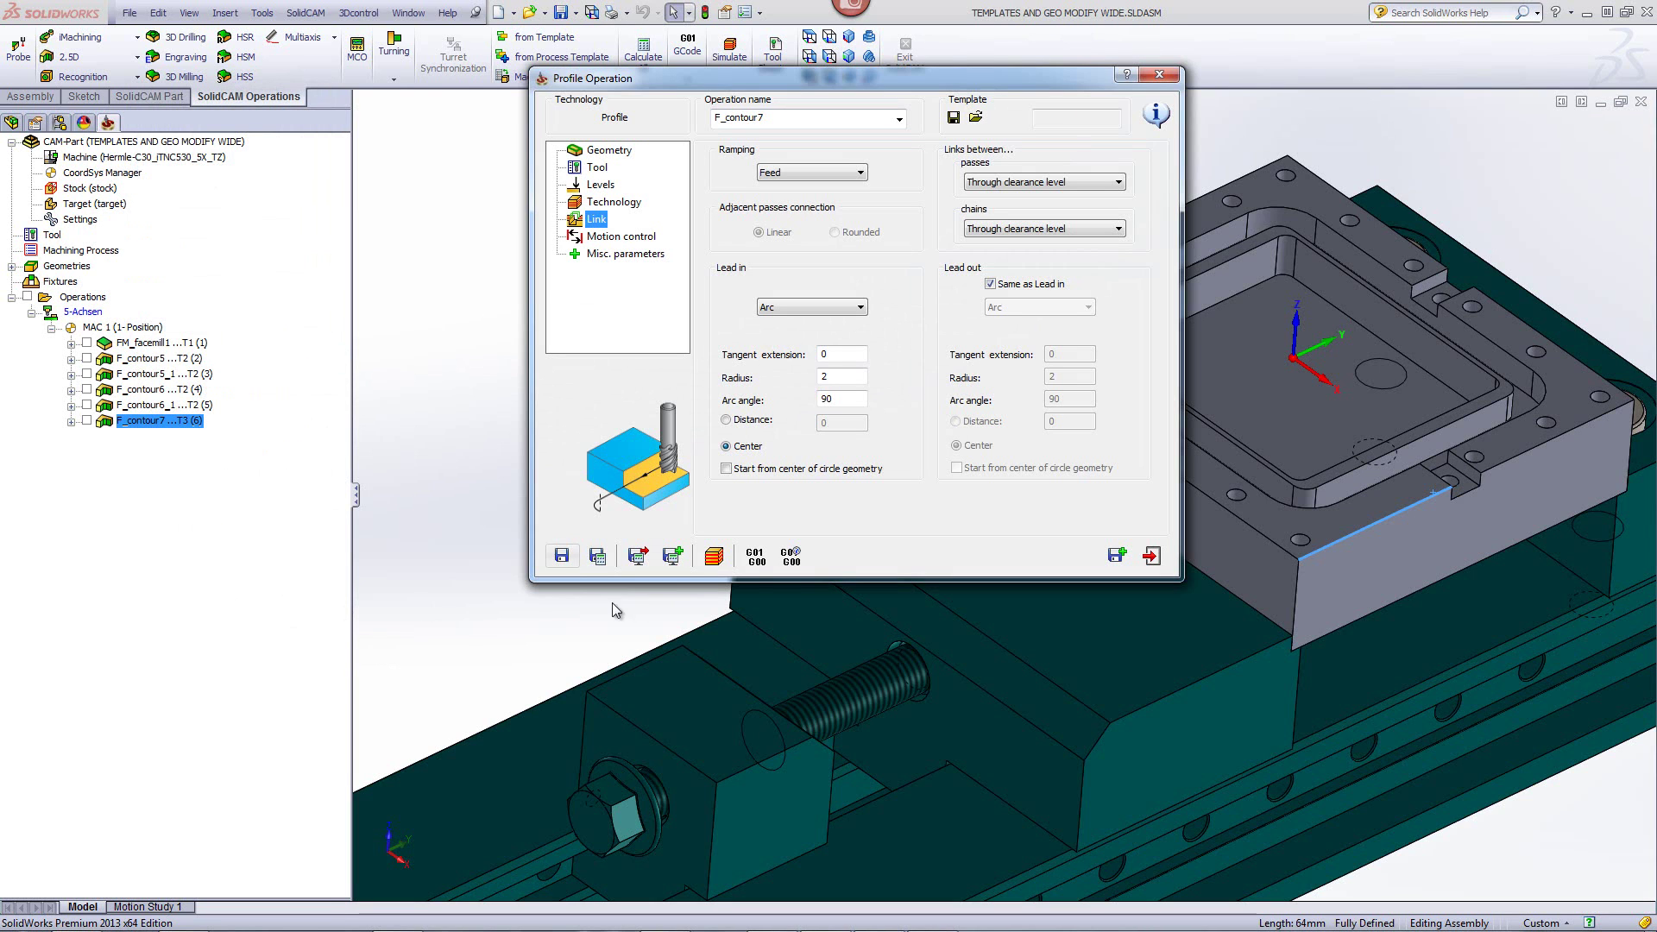
- Copy the chamfer operation and define contour8 from two chains along the notch edges
click(1116, 555)
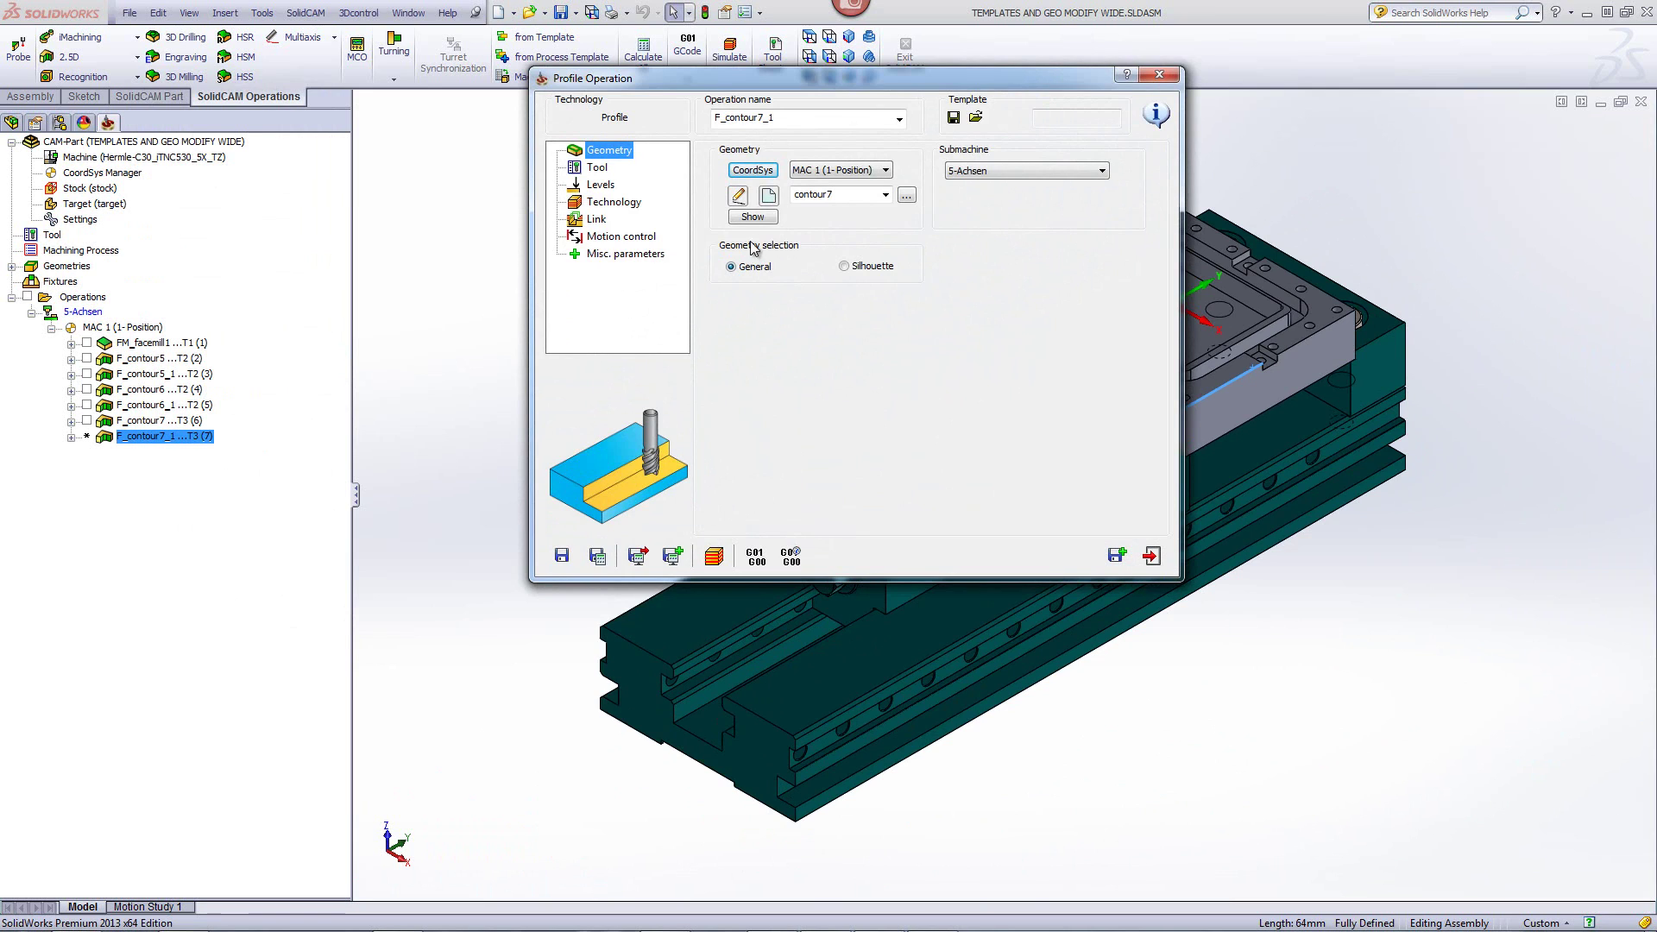
click(767, 198)
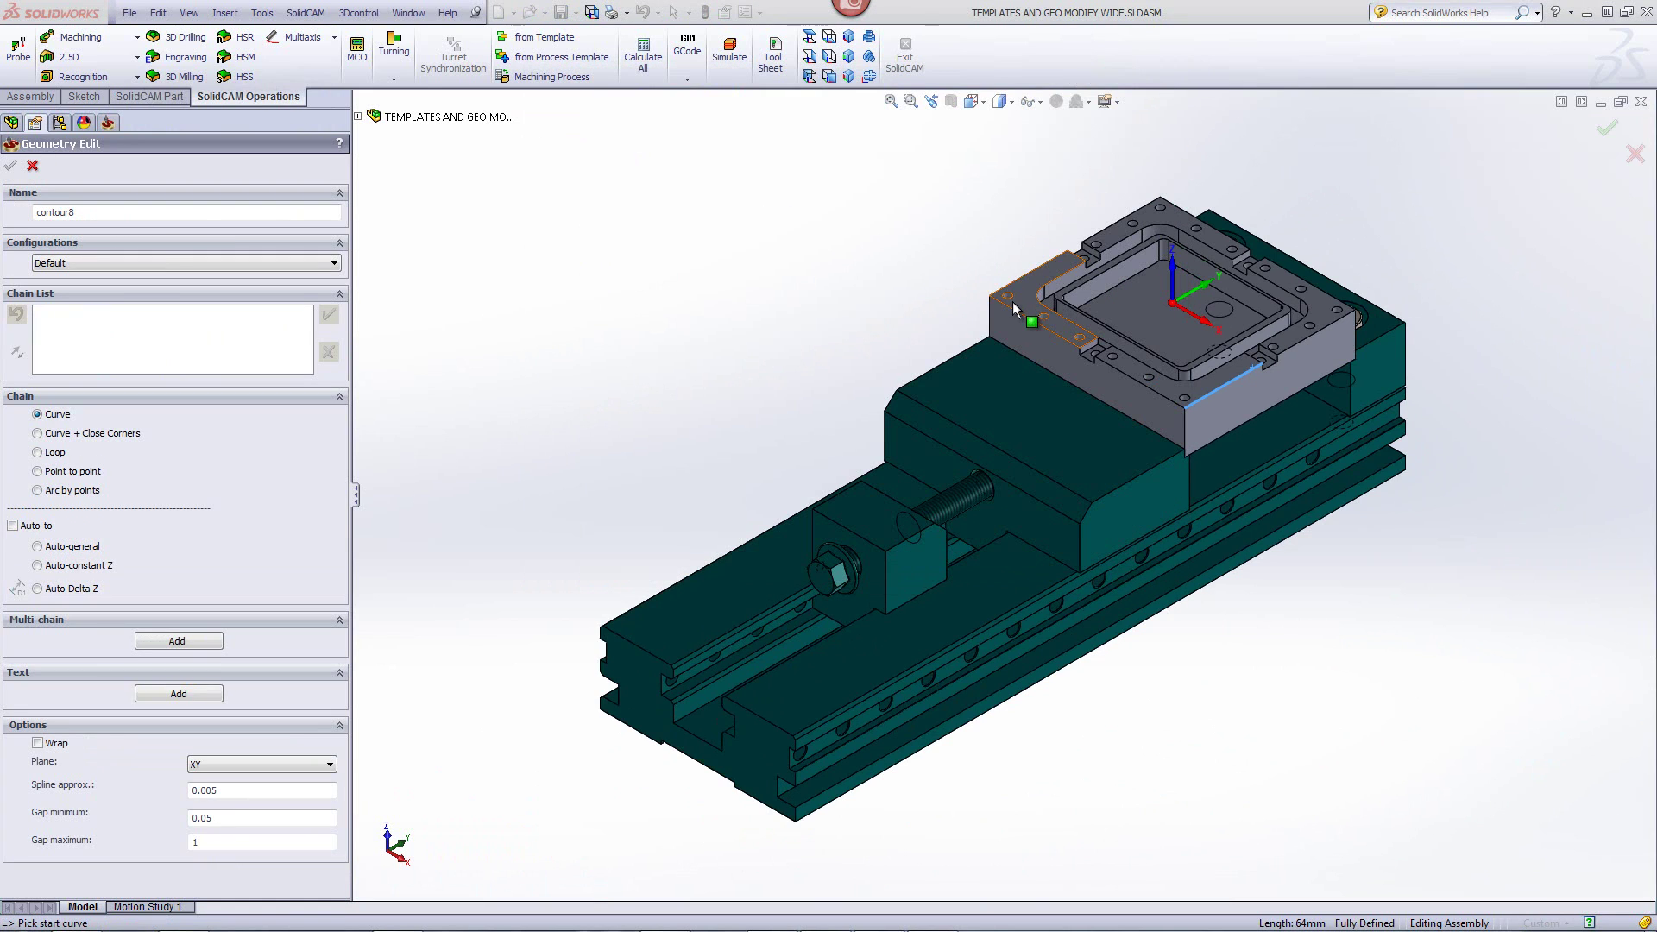
scroll(1013, 354, down, 5)
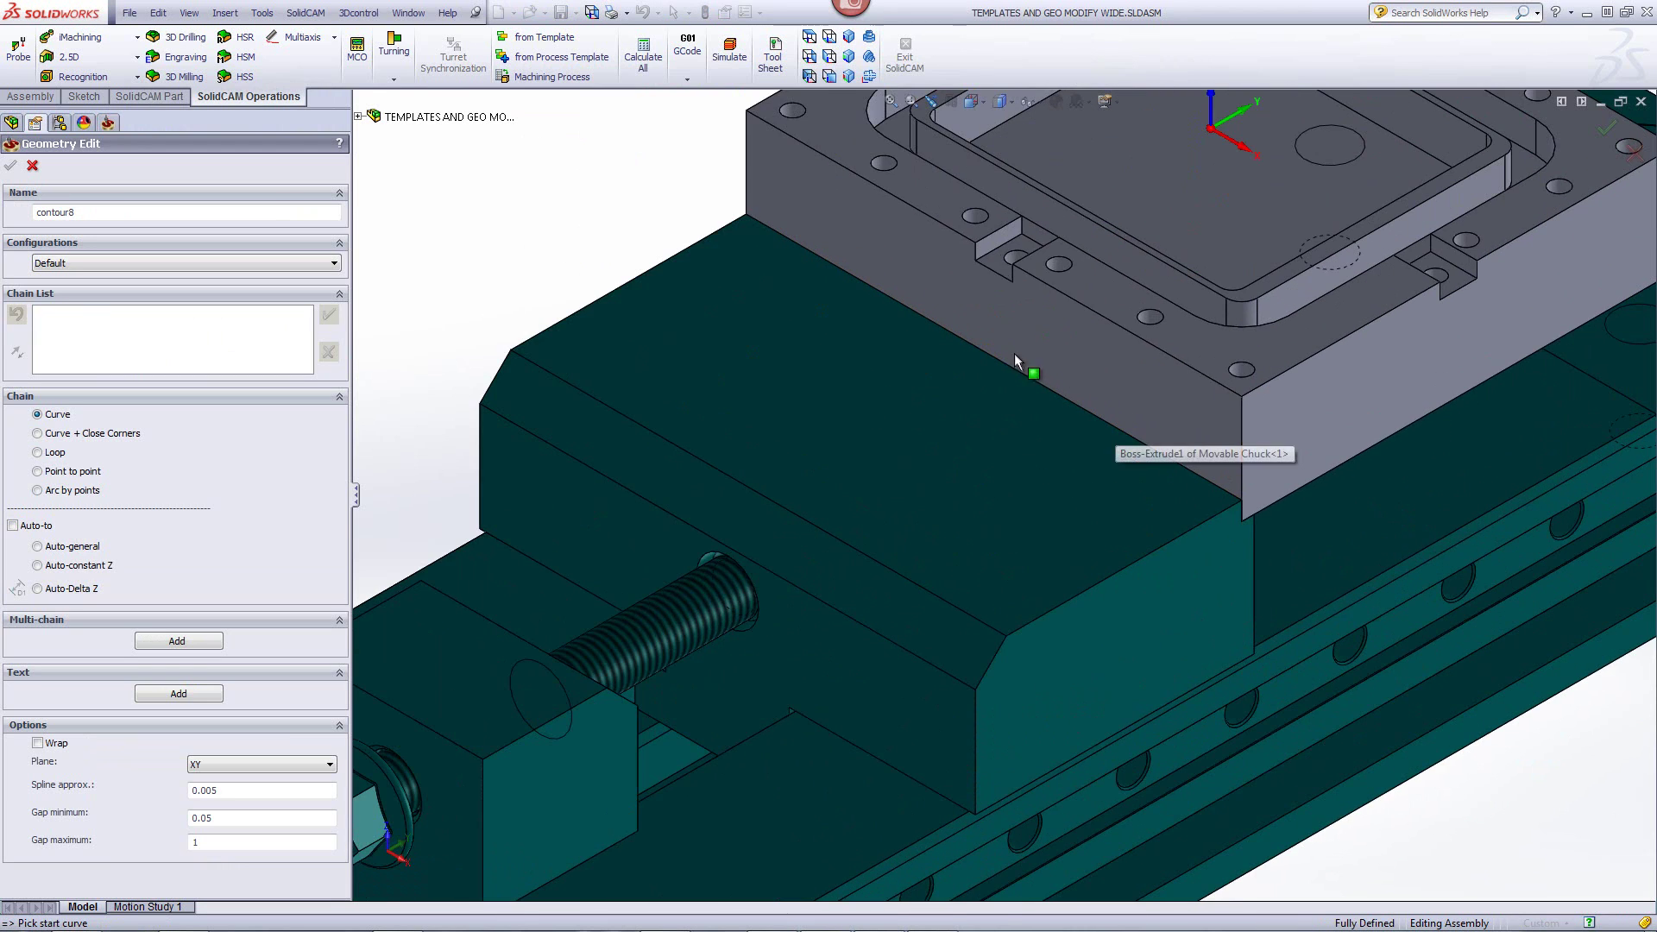
scroll(979, 314, down, 2)
scroll(979, 314, down, 1)
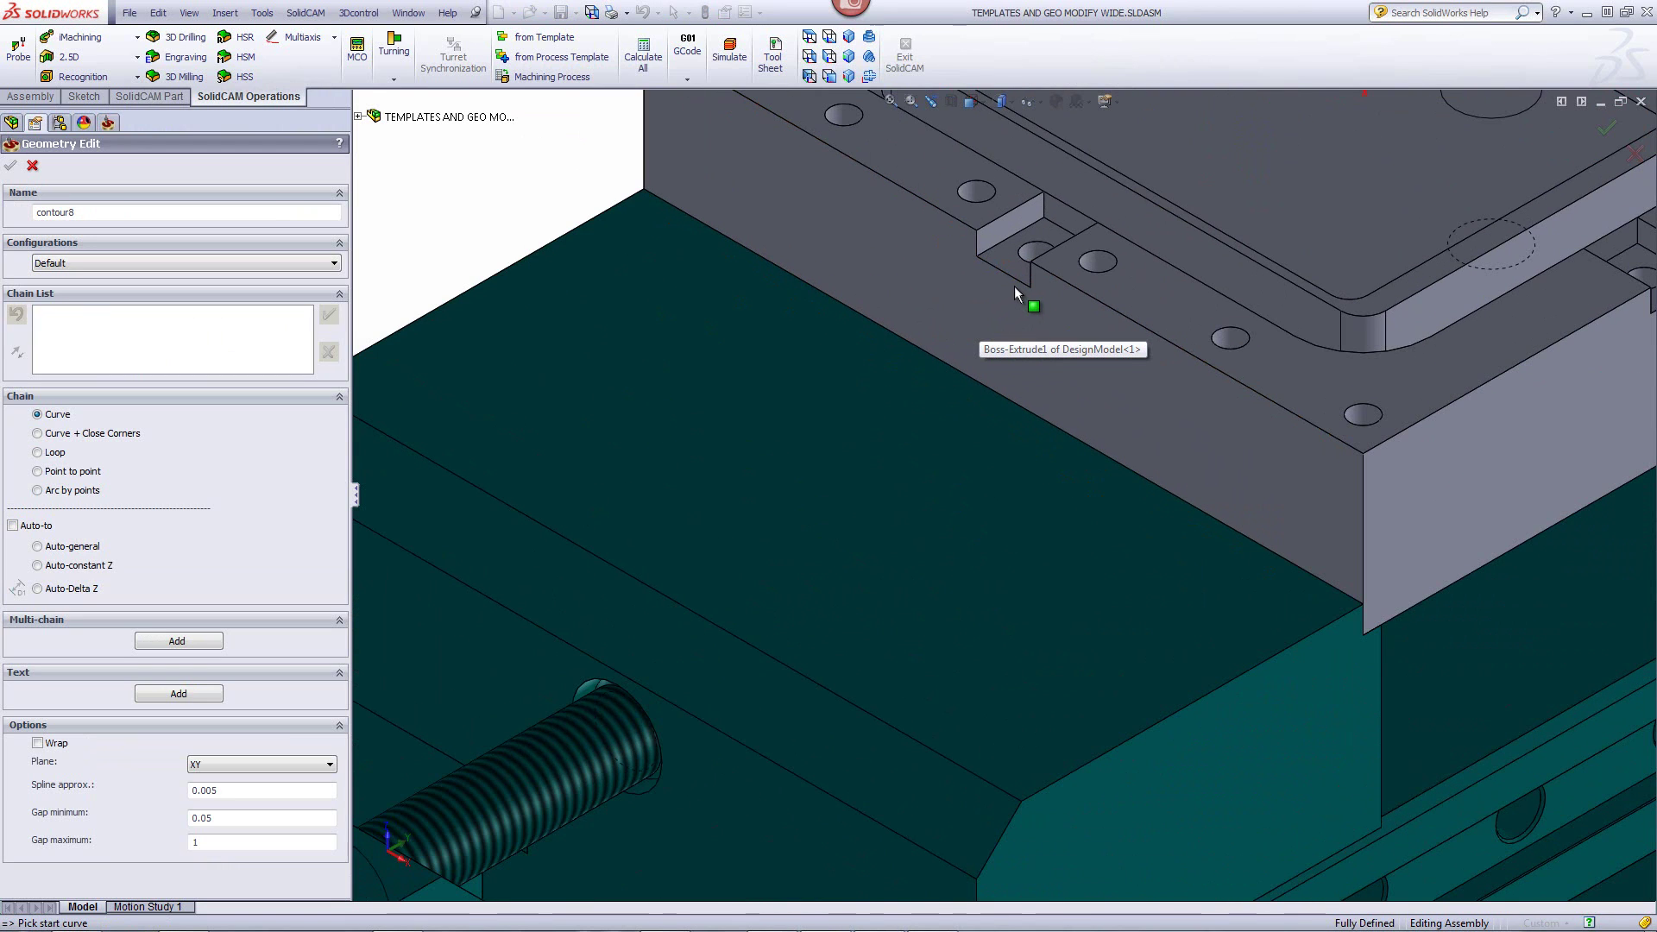
click(1019, 287)
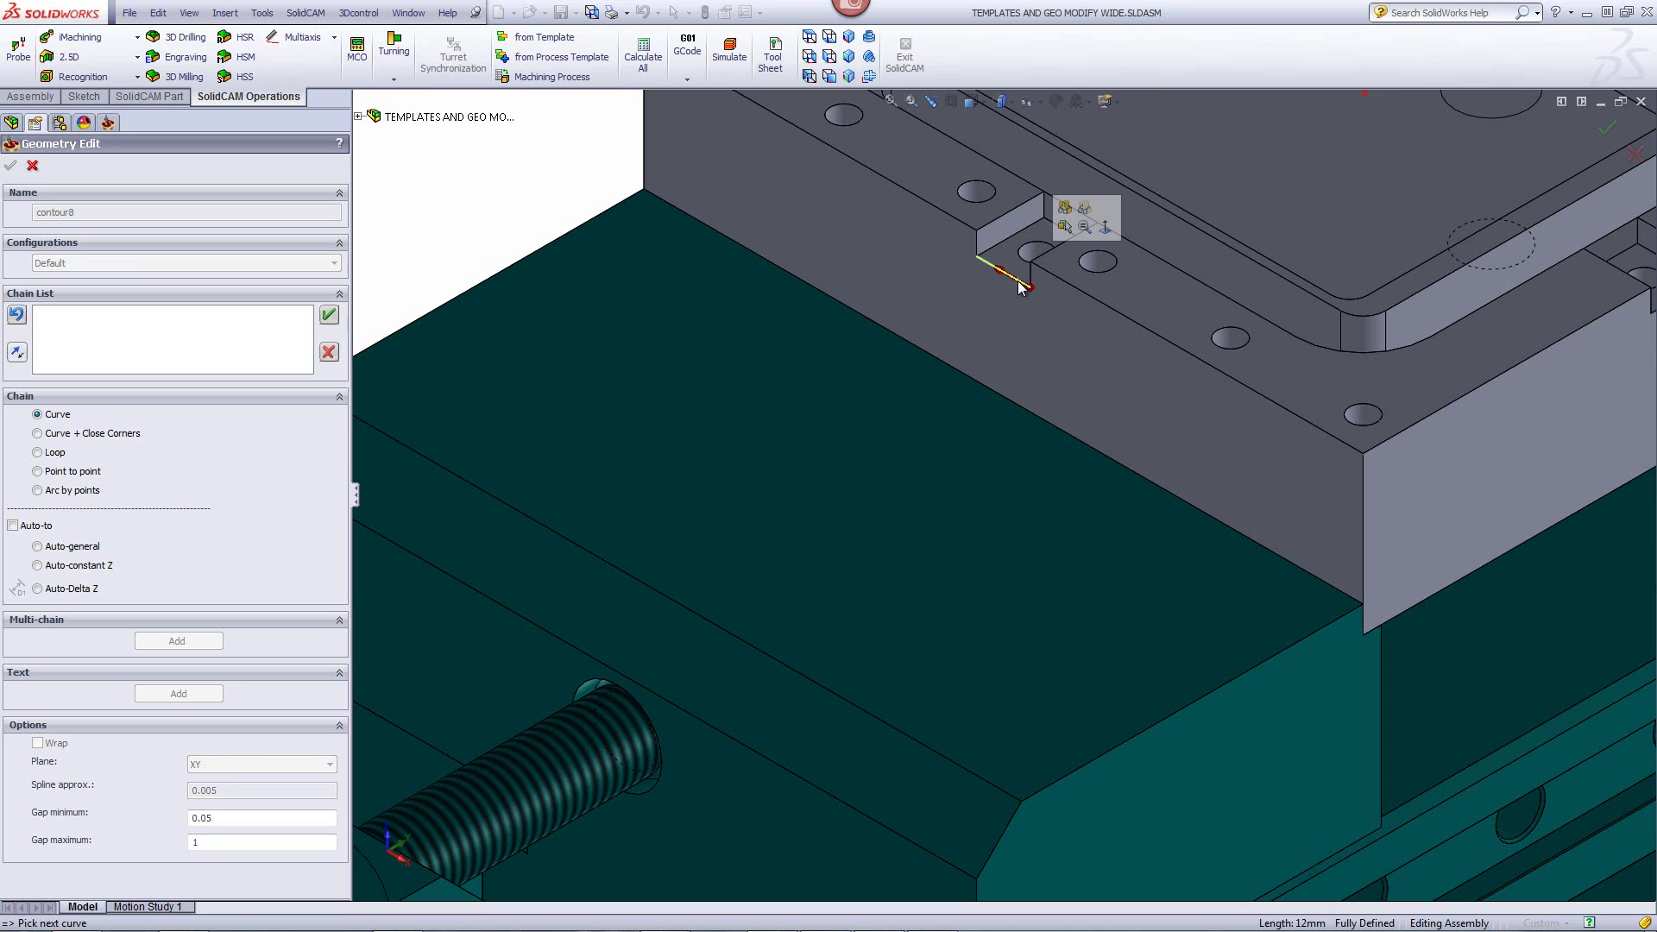
click(328, 317)
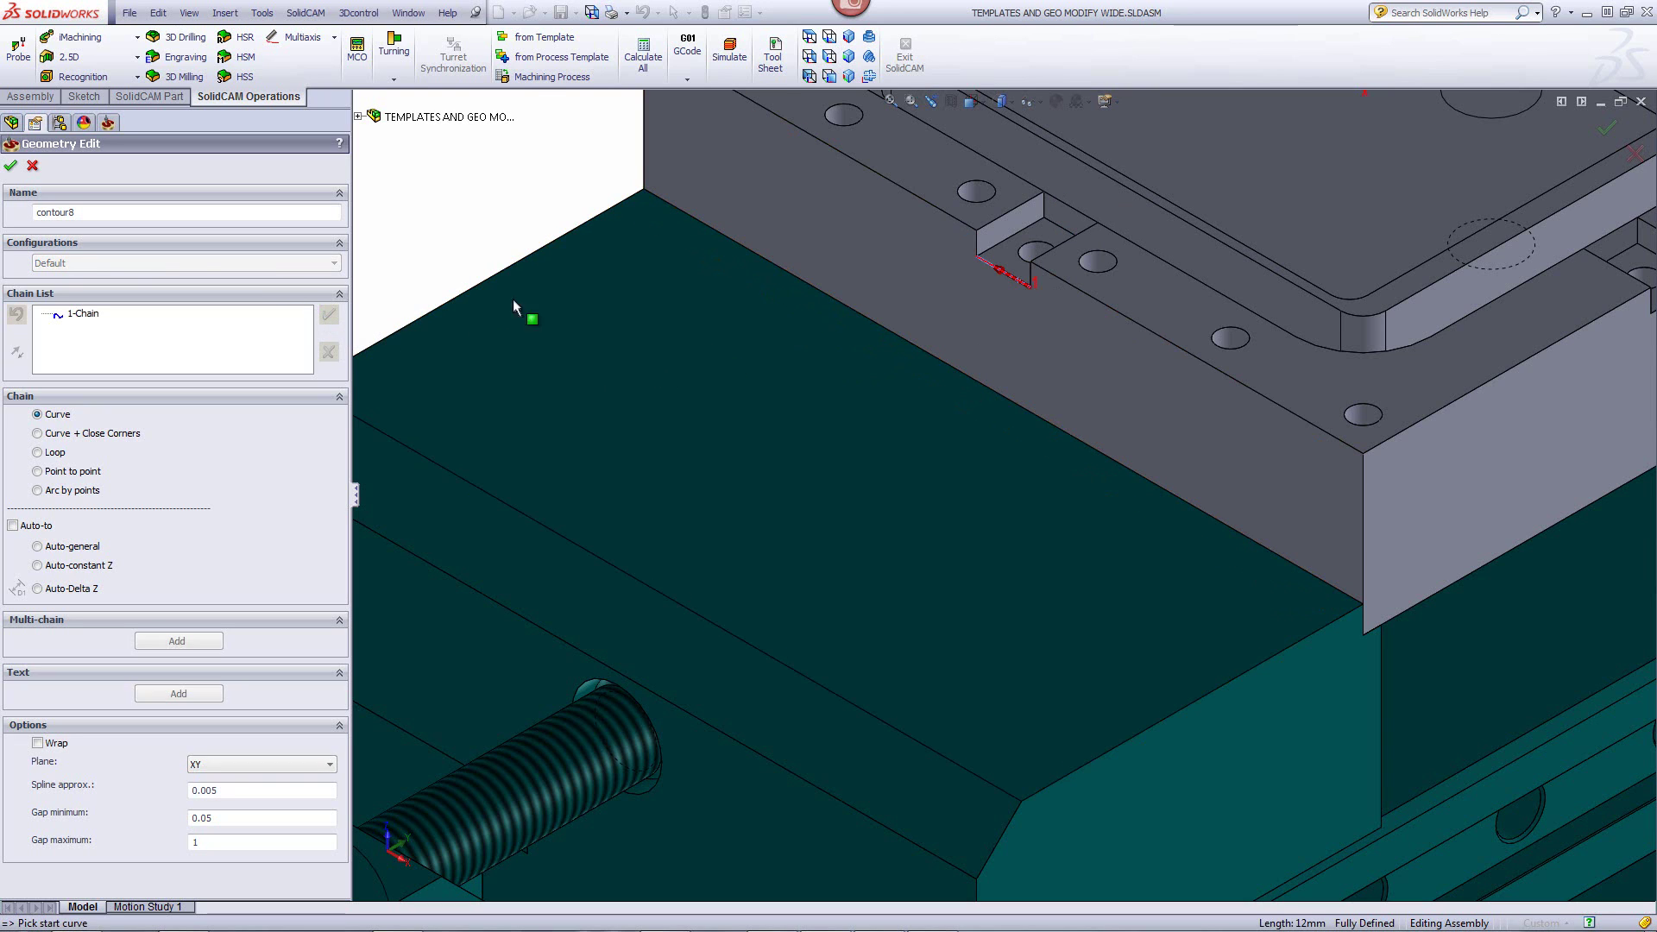
click(1041, 227)
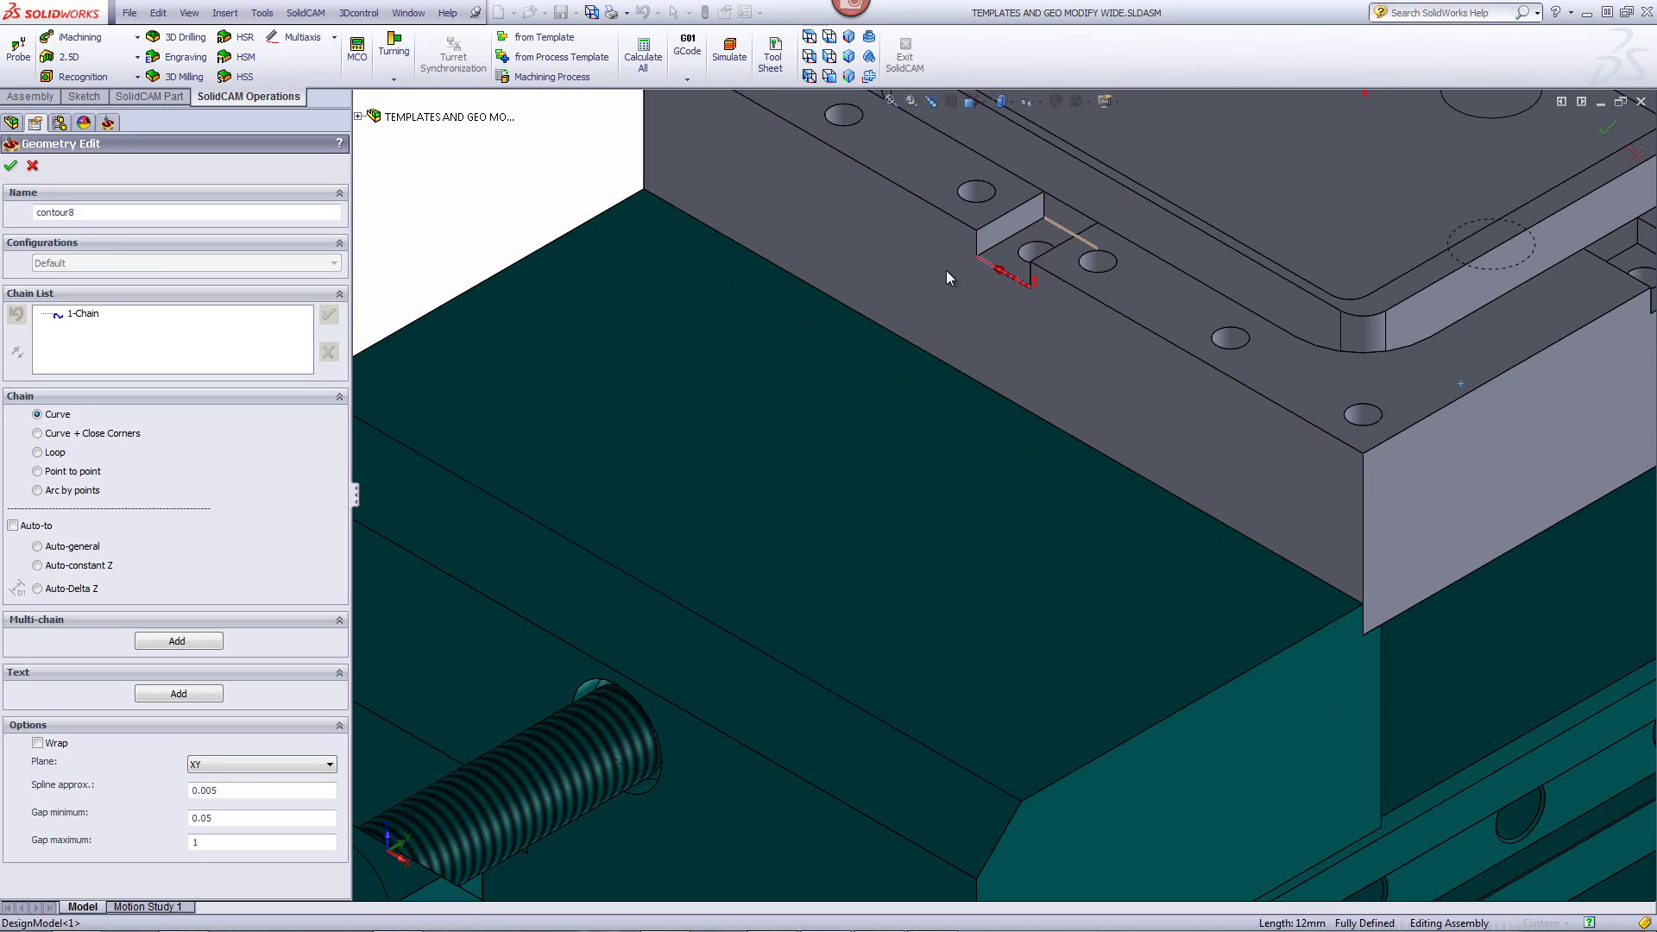
click(329, 316)
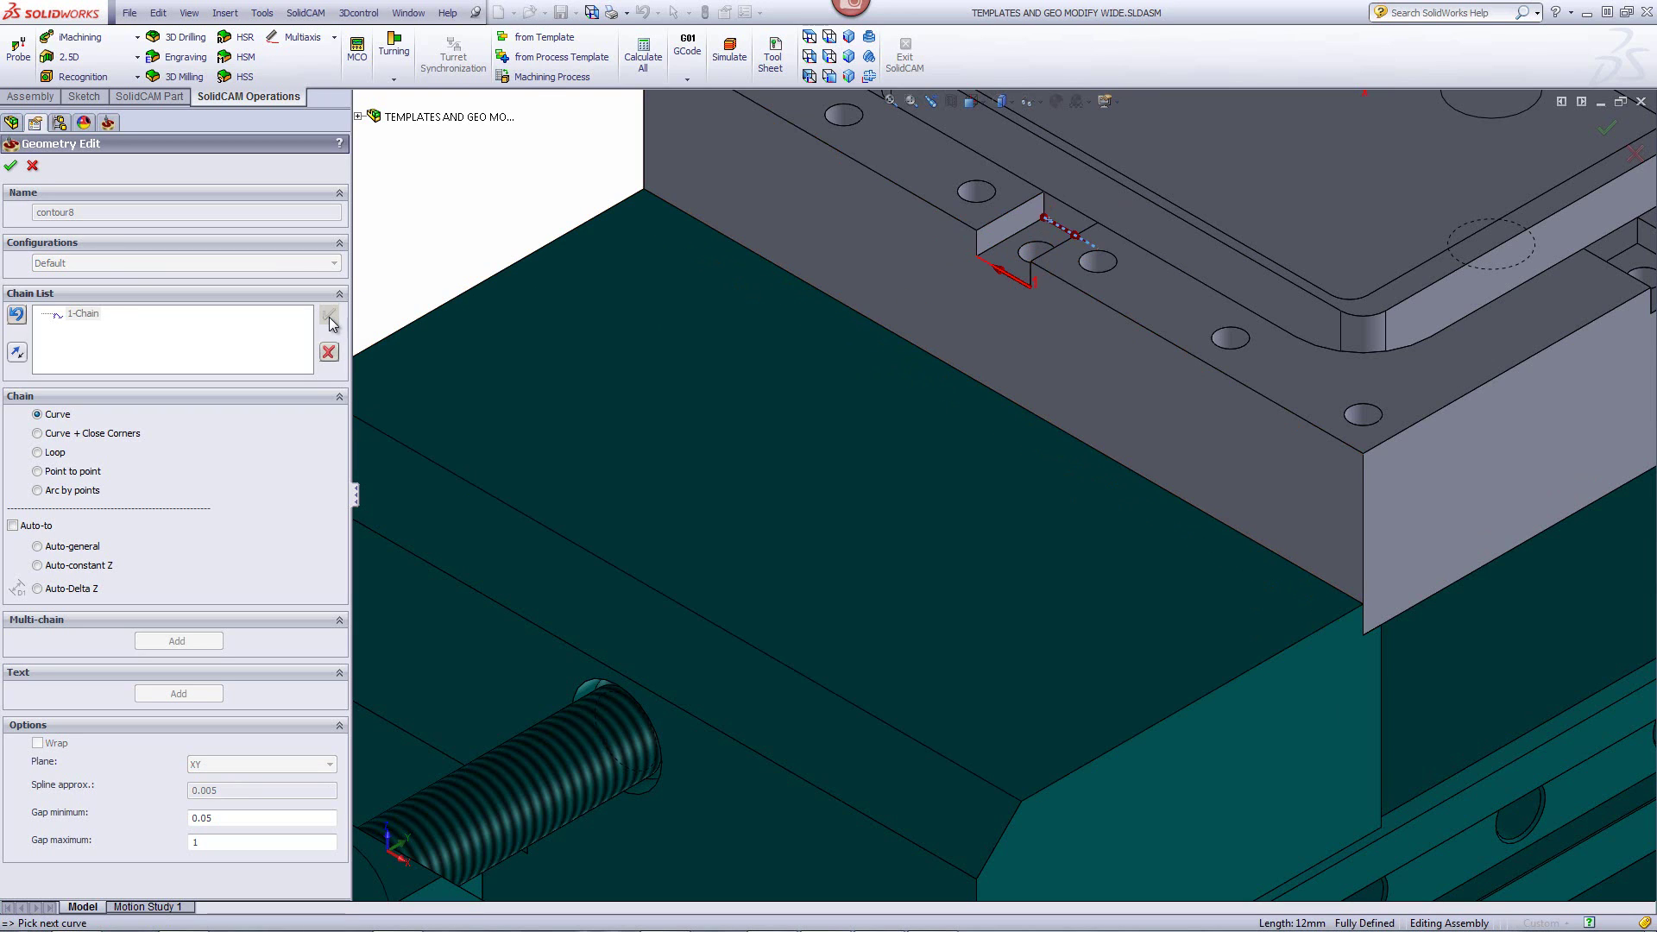
click(11, 164)
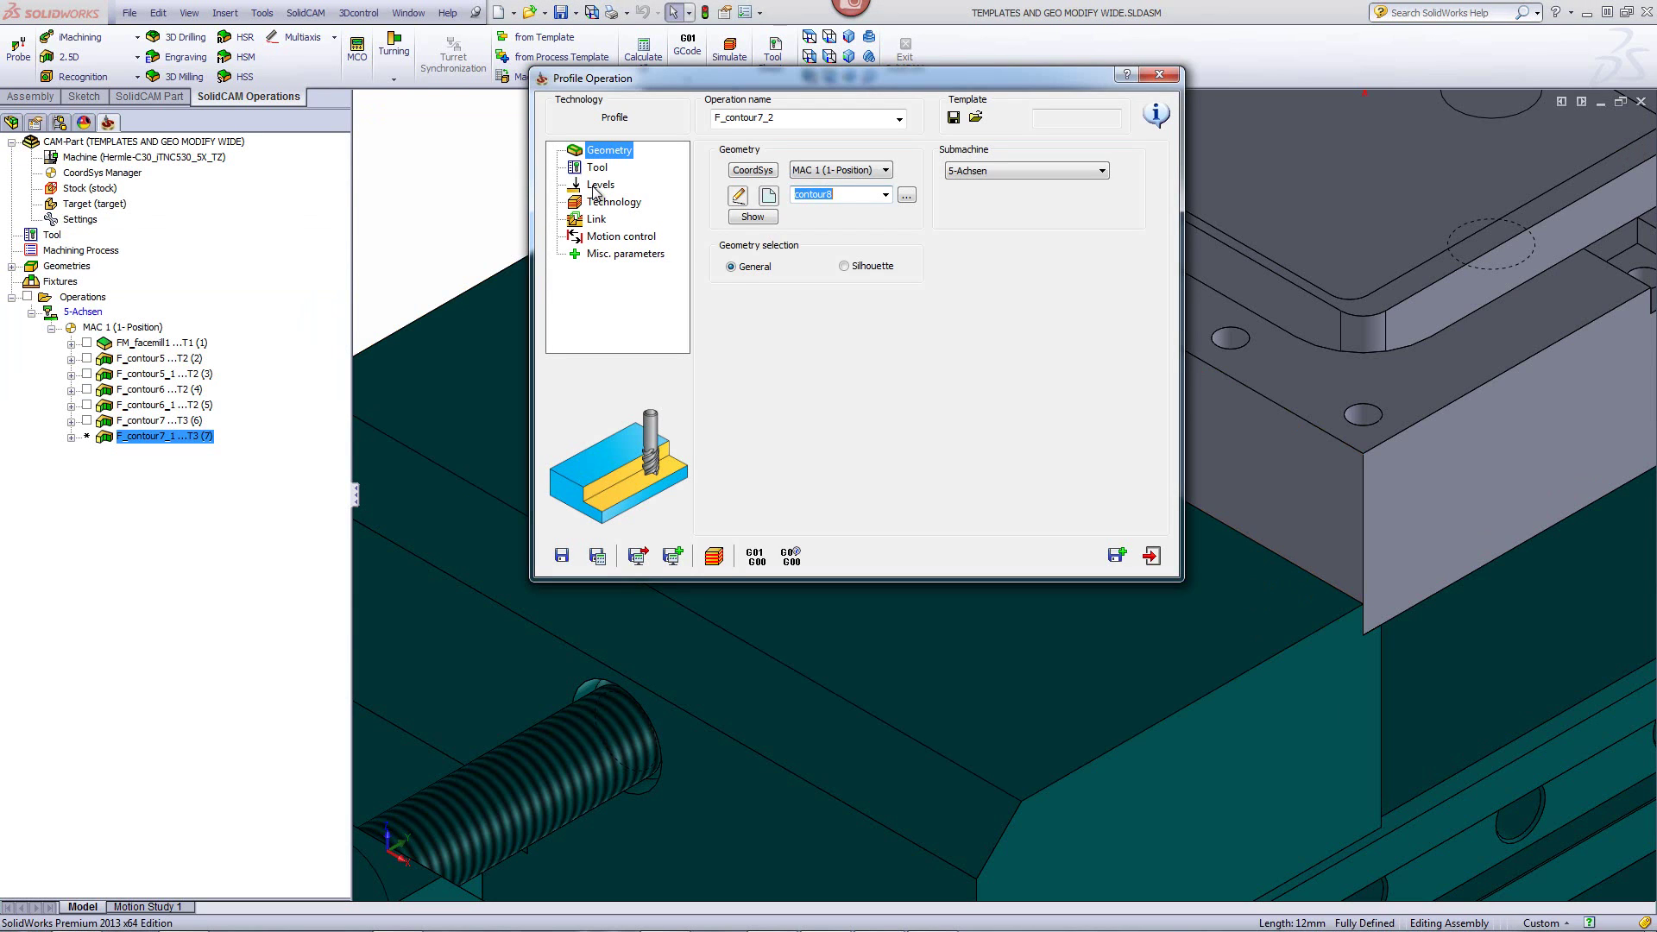
- Set the upper level to -5 by picking the notch floor, with profile depth 3
click(597, 185)
click(766, 275)
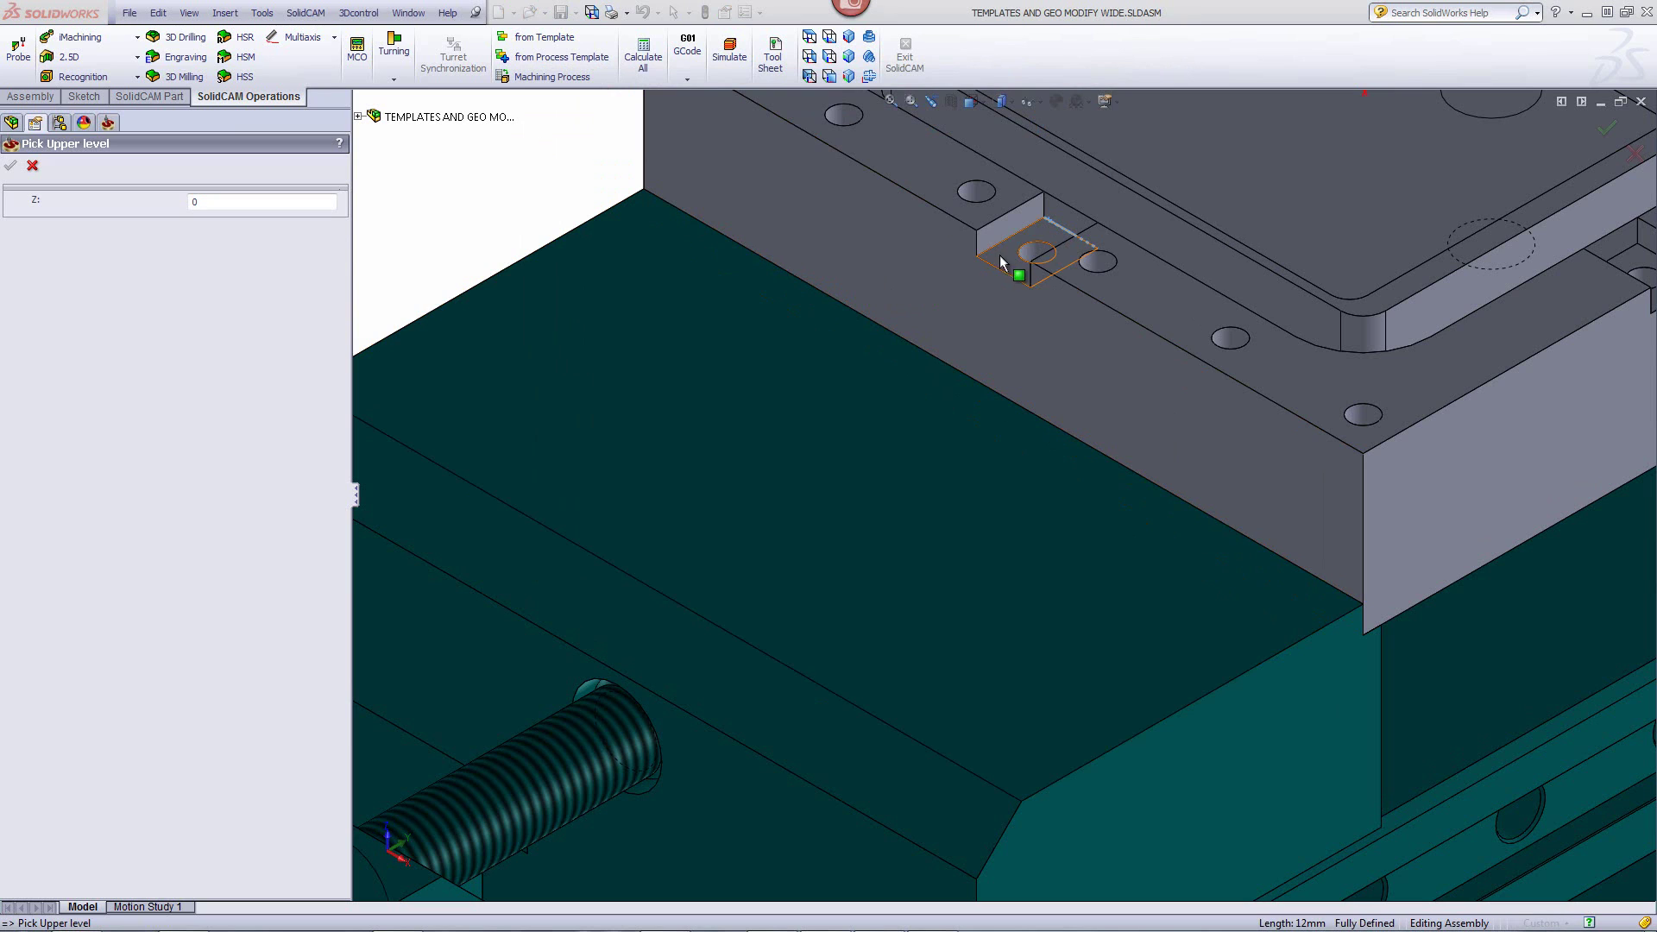
click(999, 255)
click(8, 169)
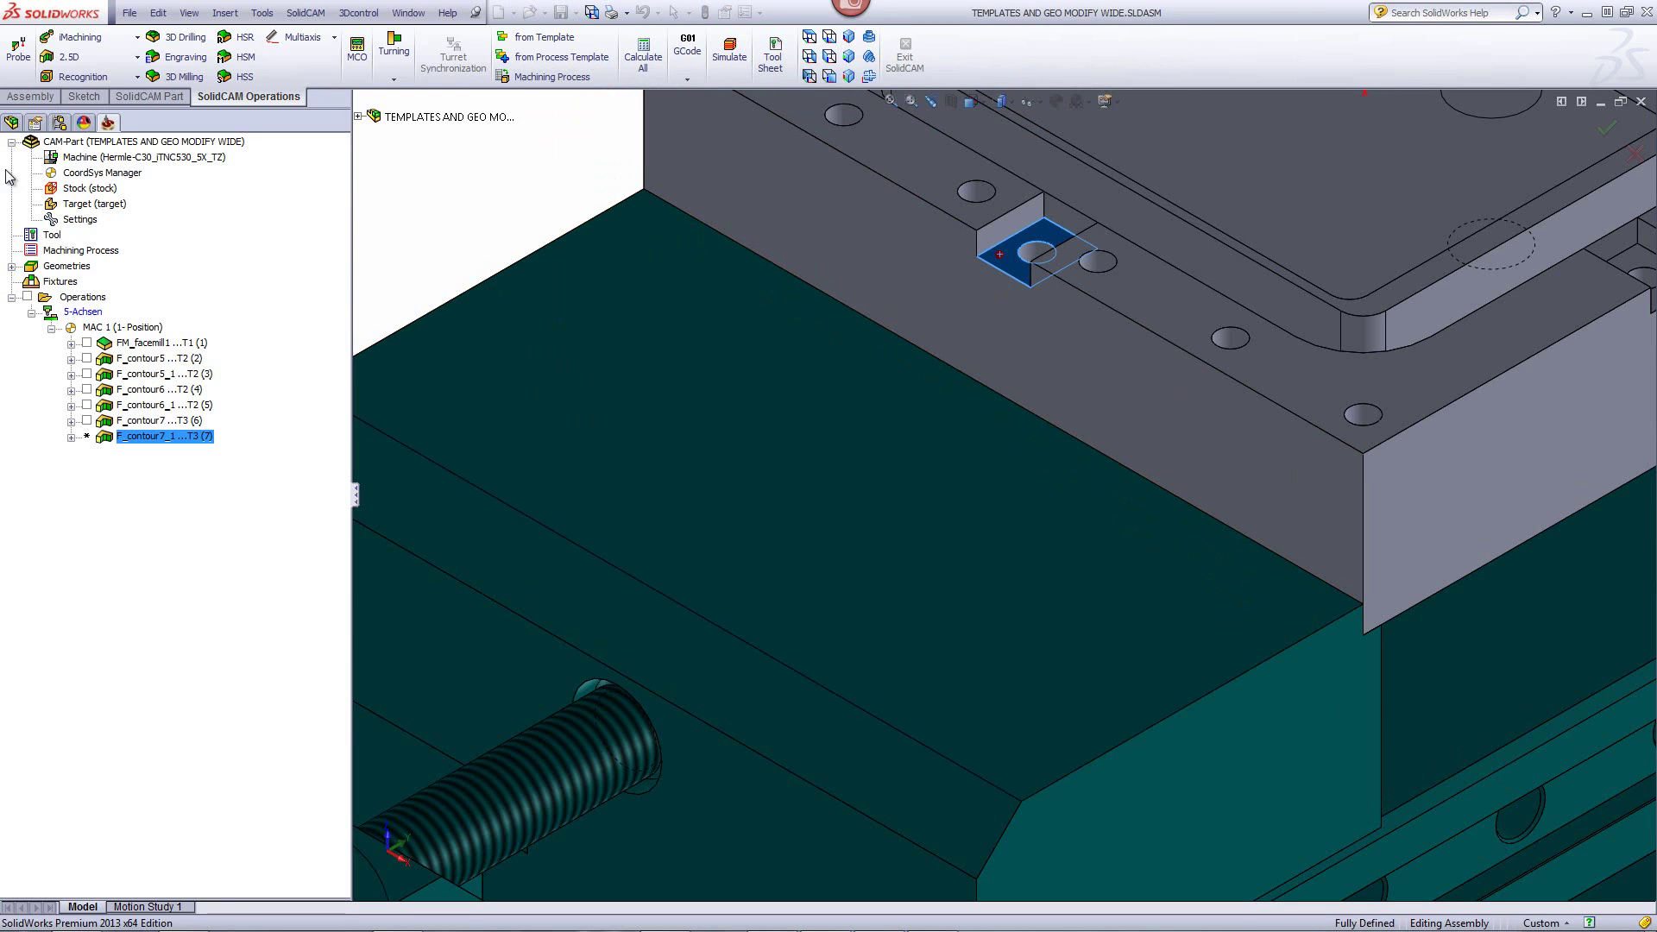
click(833, 298)
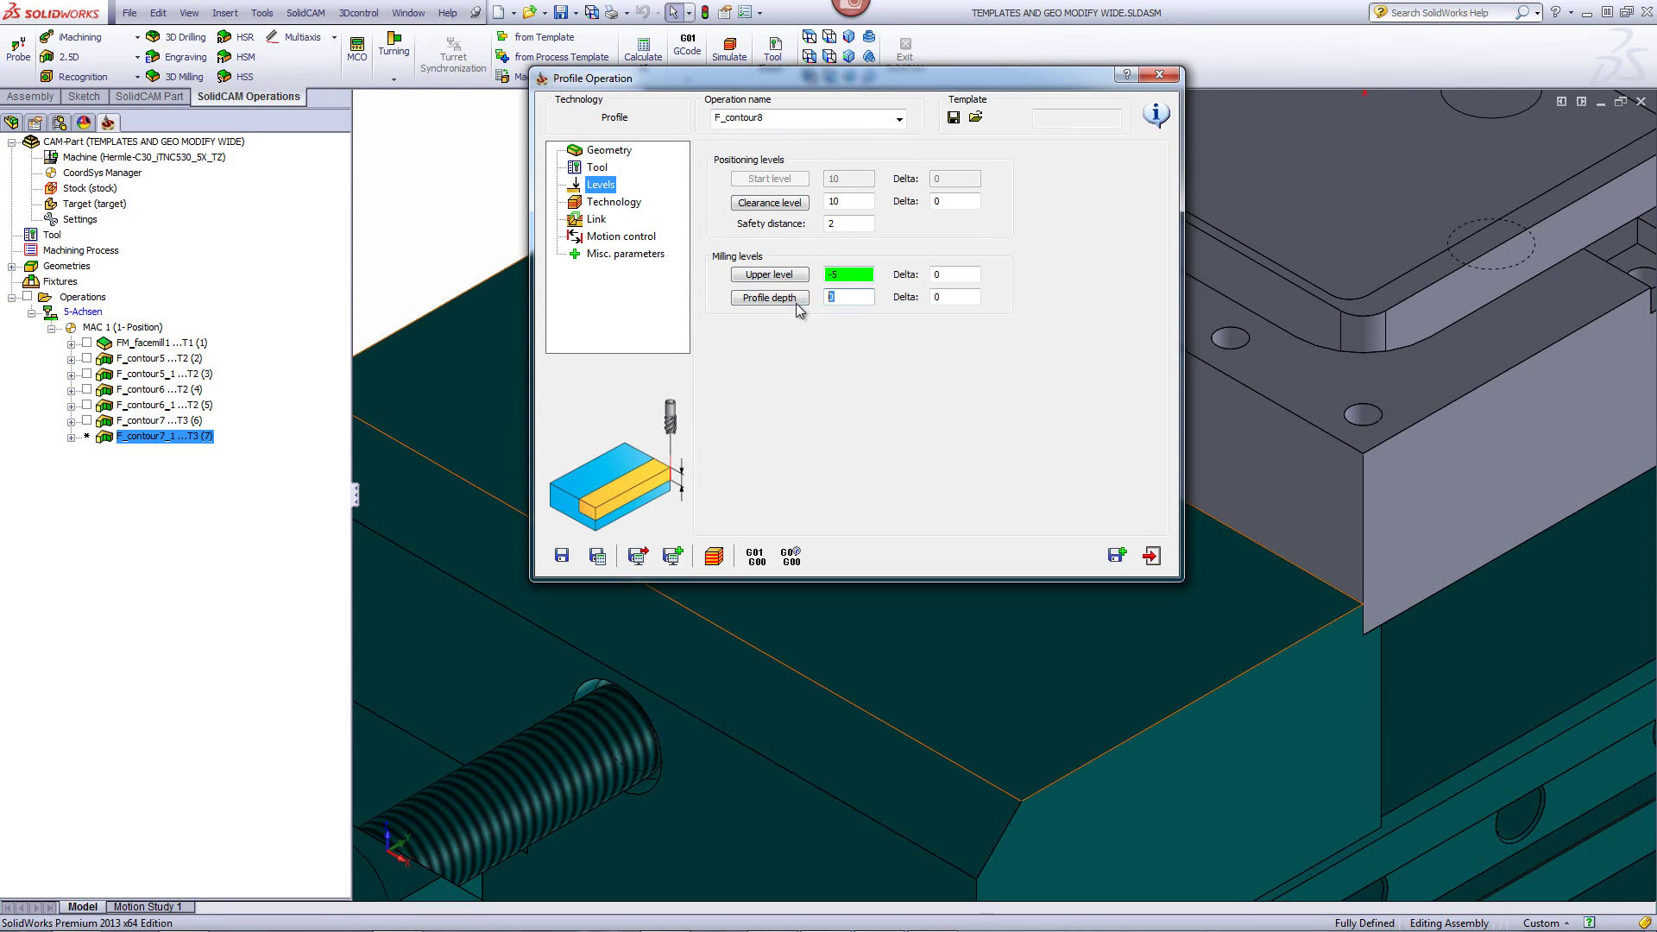
text(3)
- Change the lead-in to Normal, with lead-out following, and launch the simulation
click(626, 204)
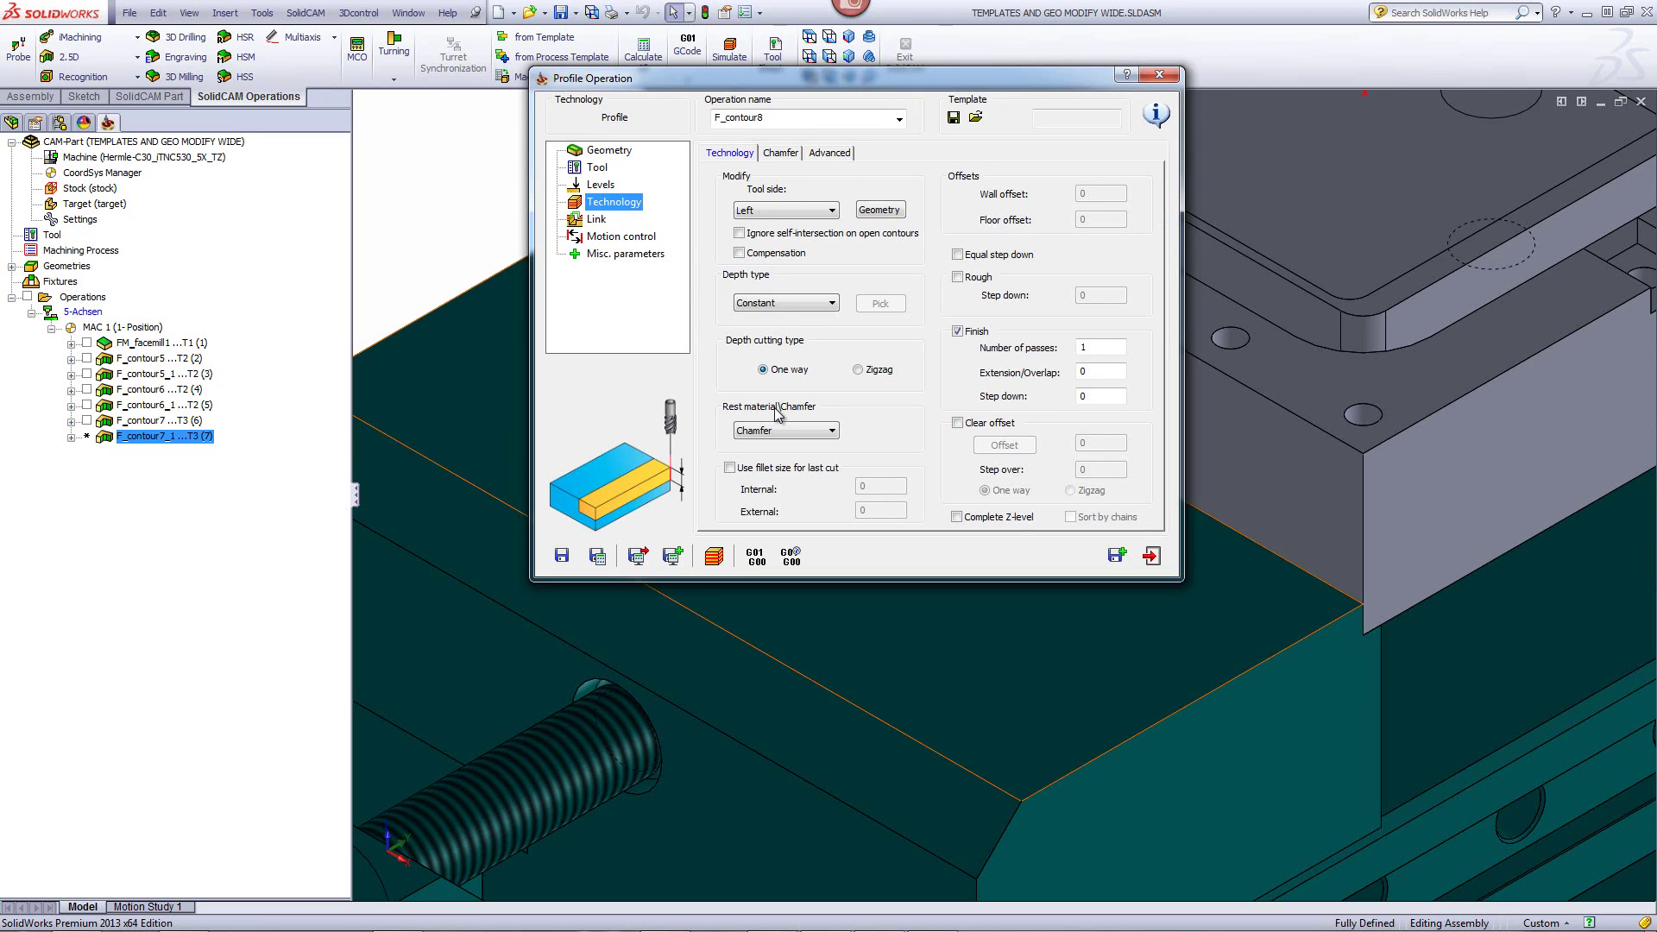
click(600, 221)
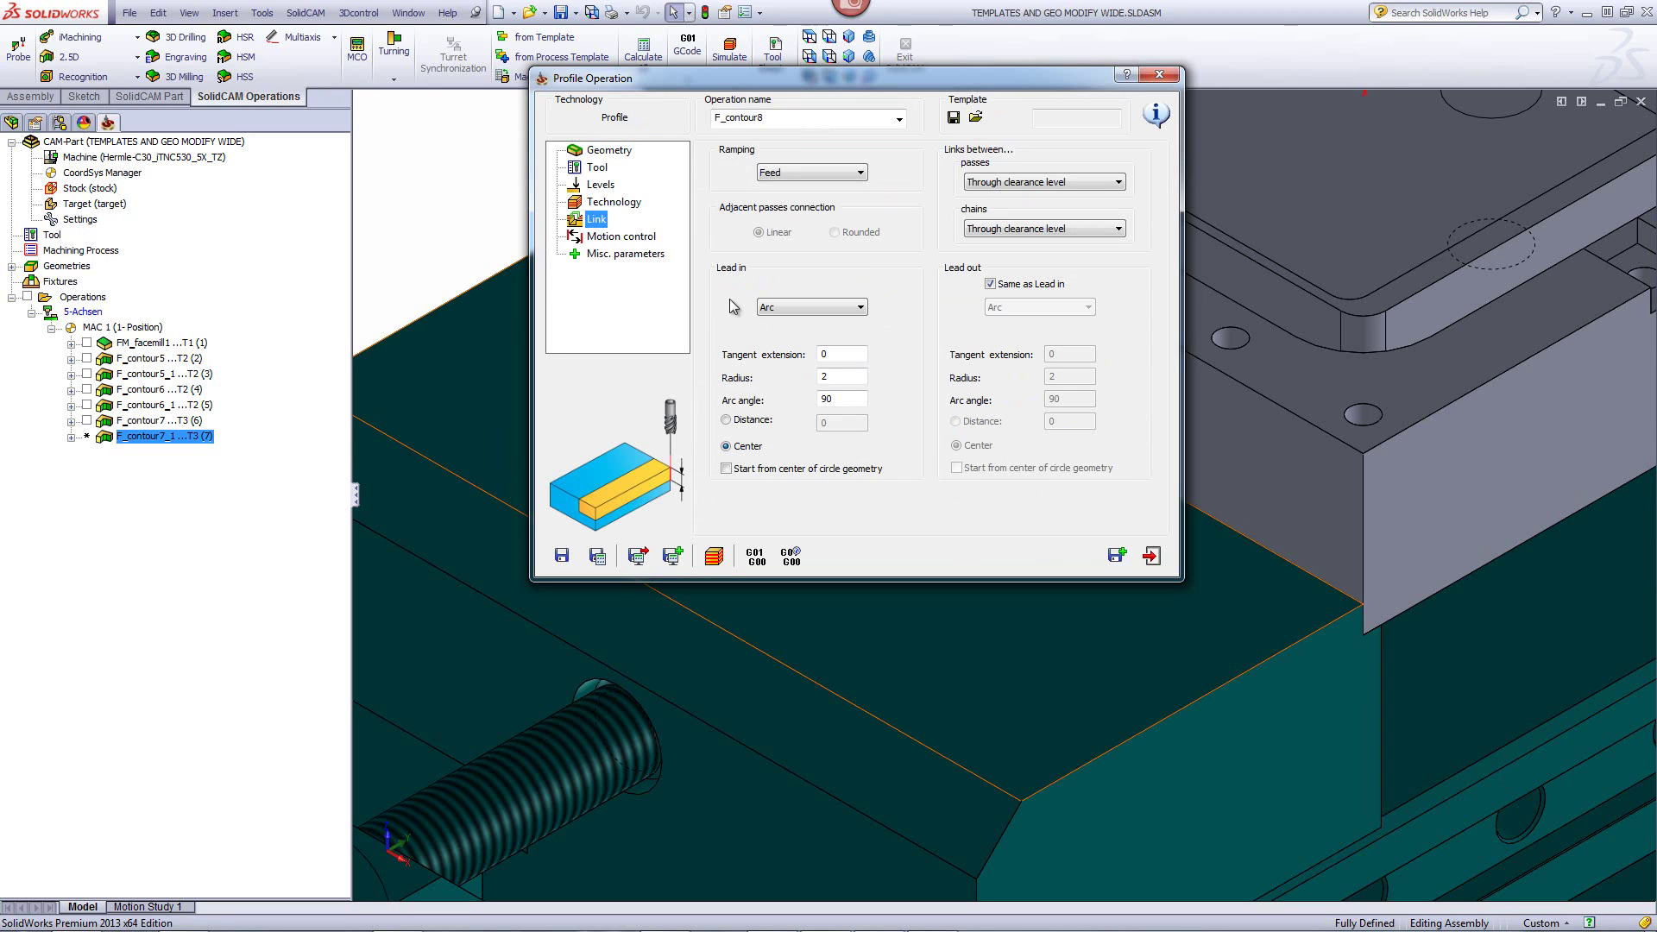
click(775, 309)
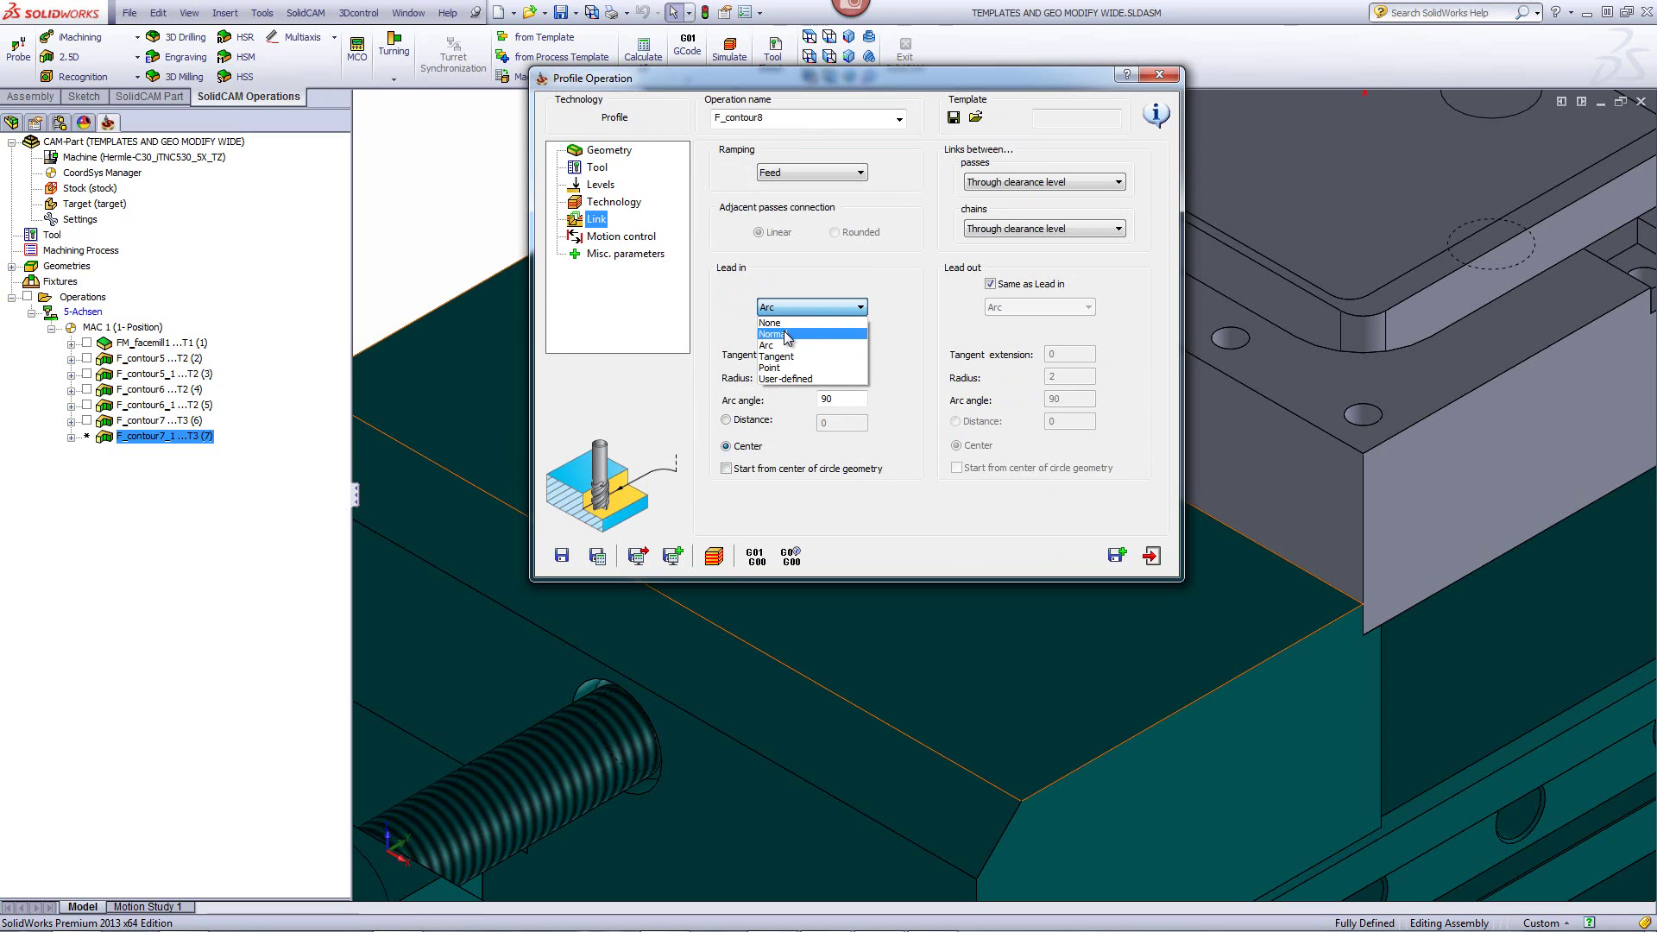
click(777, 334)
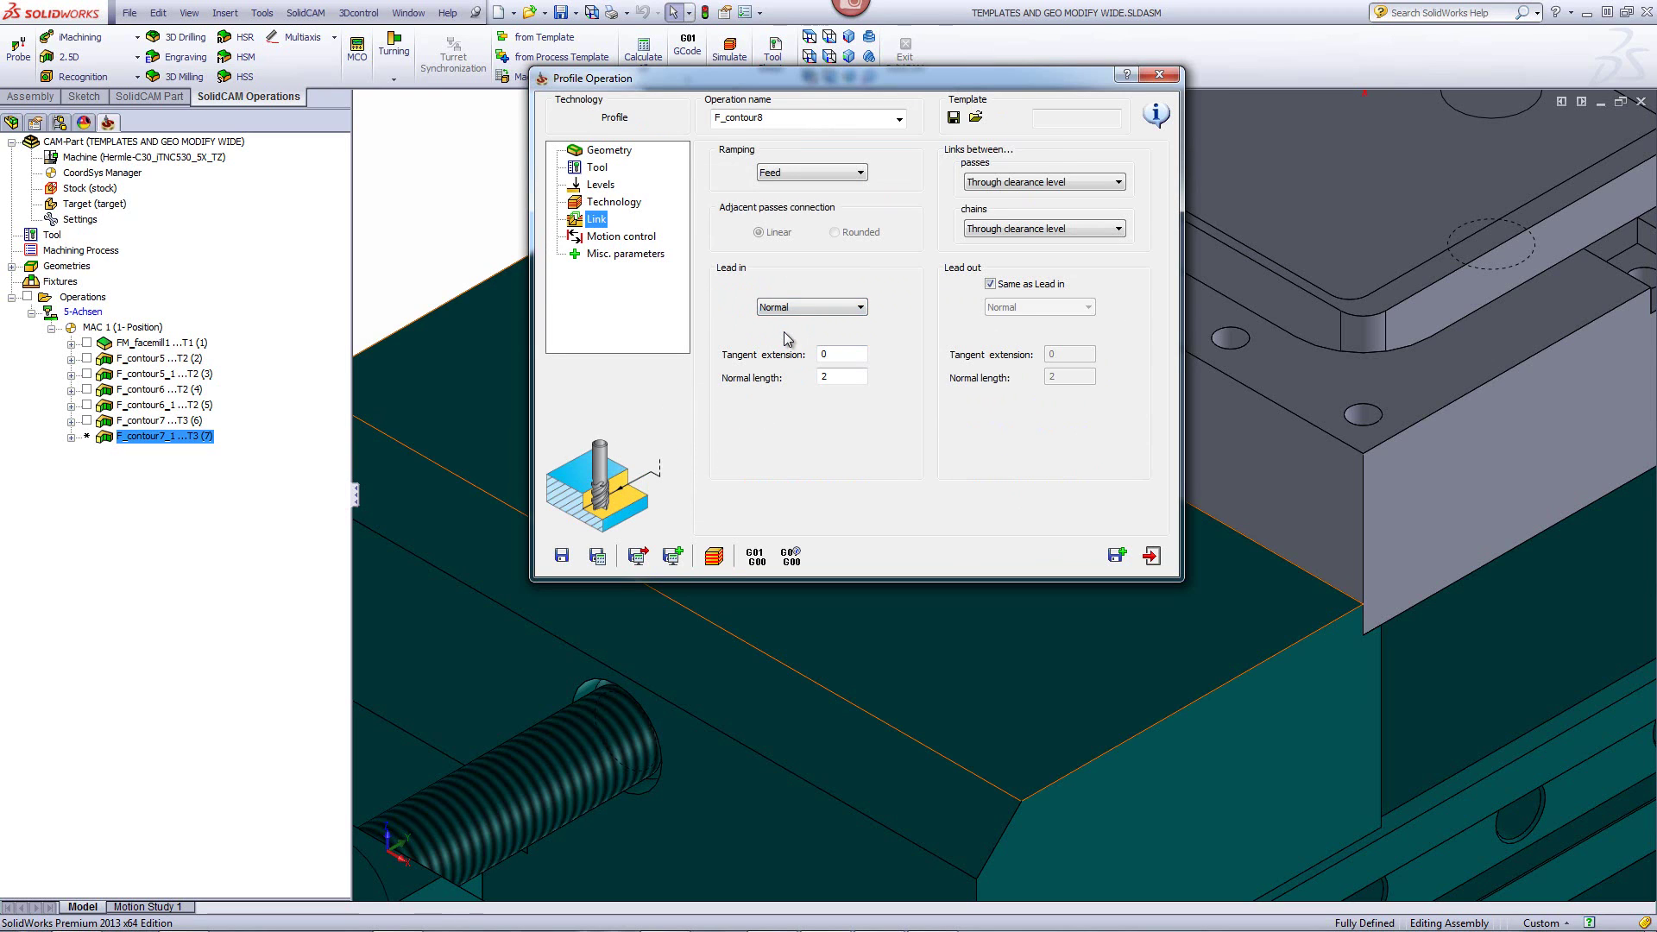
click(714, 555)
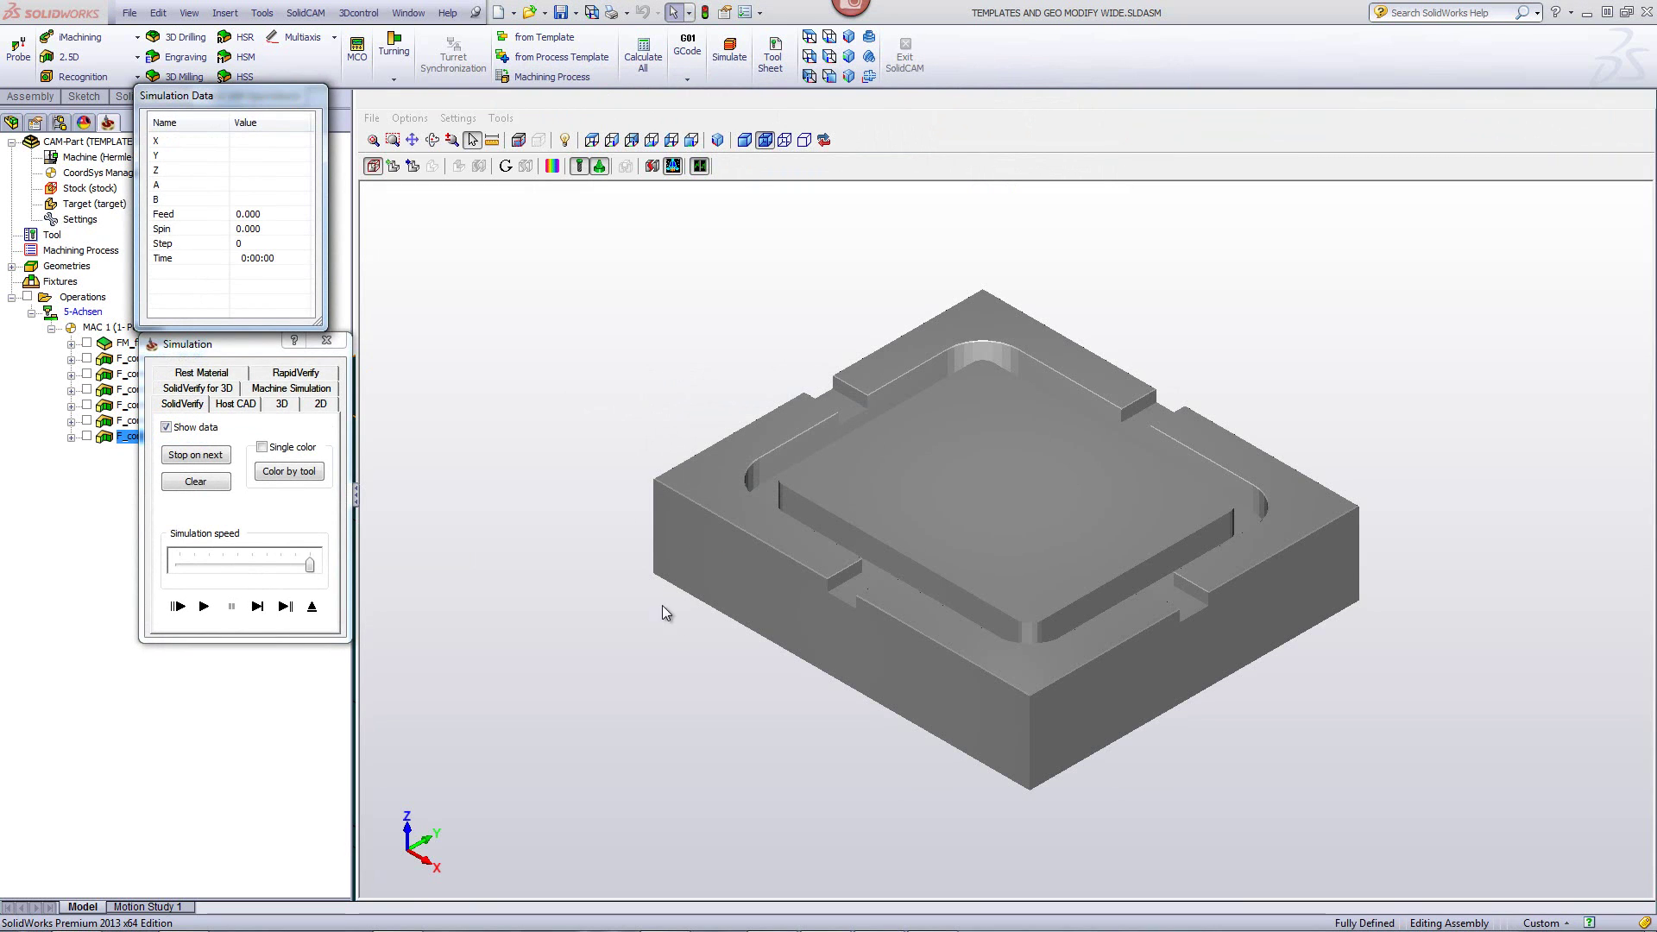
- Zoom in and single-step the chamfer tool down into the front slot and along it
click(749, 701)
scroll(787, 673, up, 3)
scroll(611, 673, up, 3)
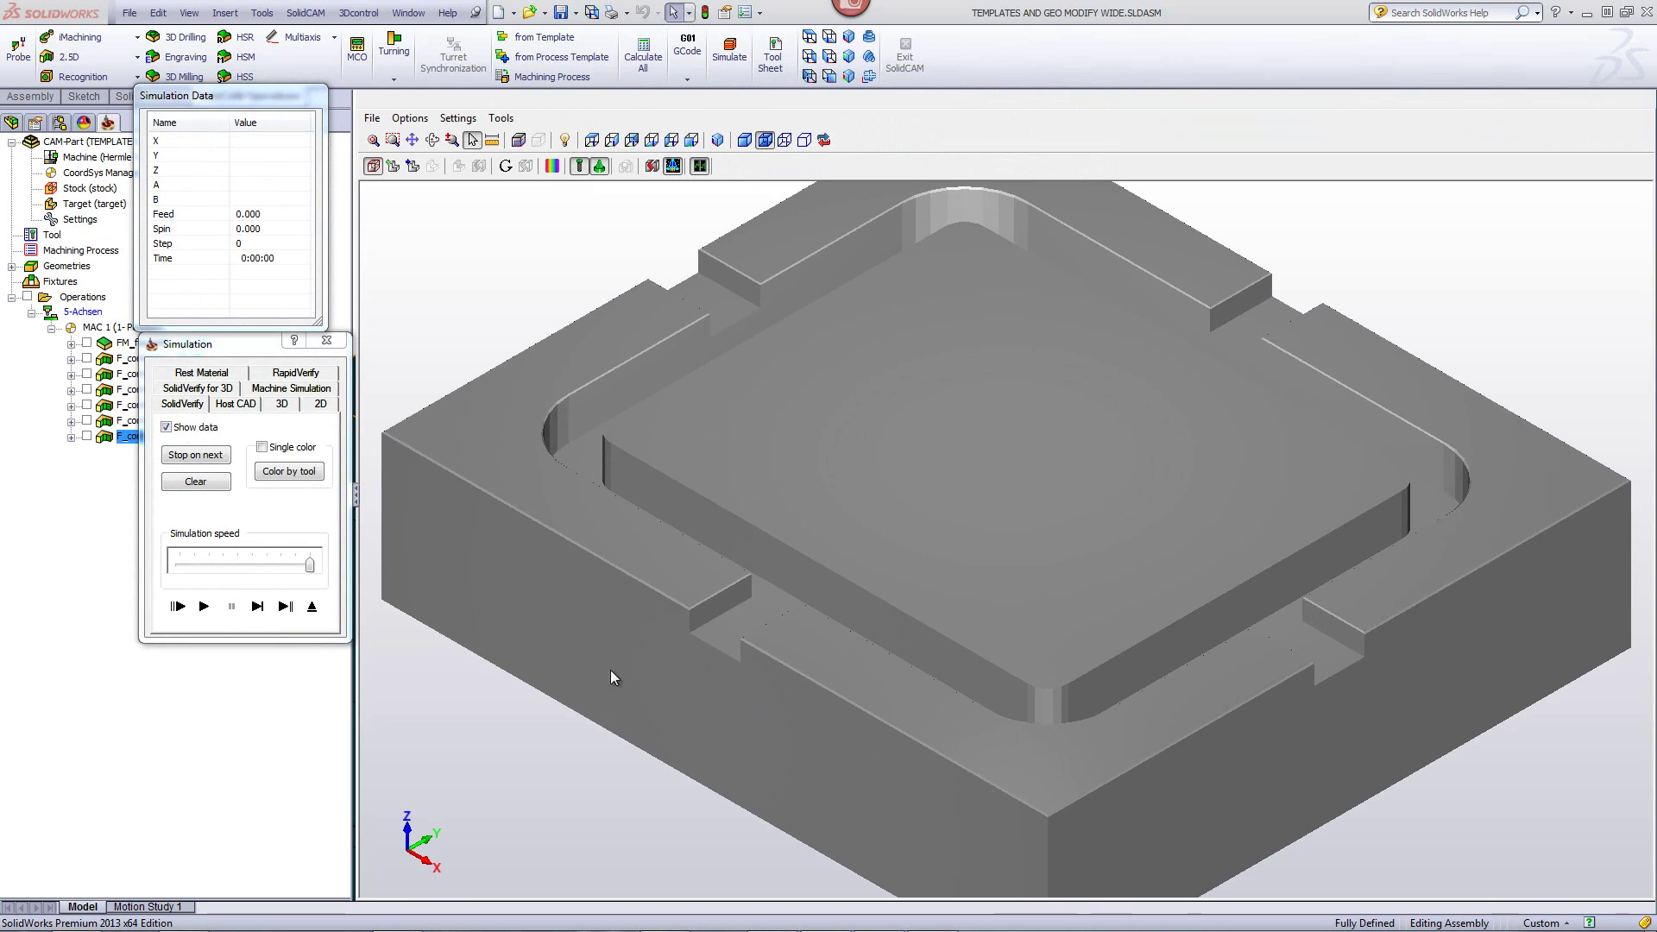
click(257, 606)
click(257, 606)
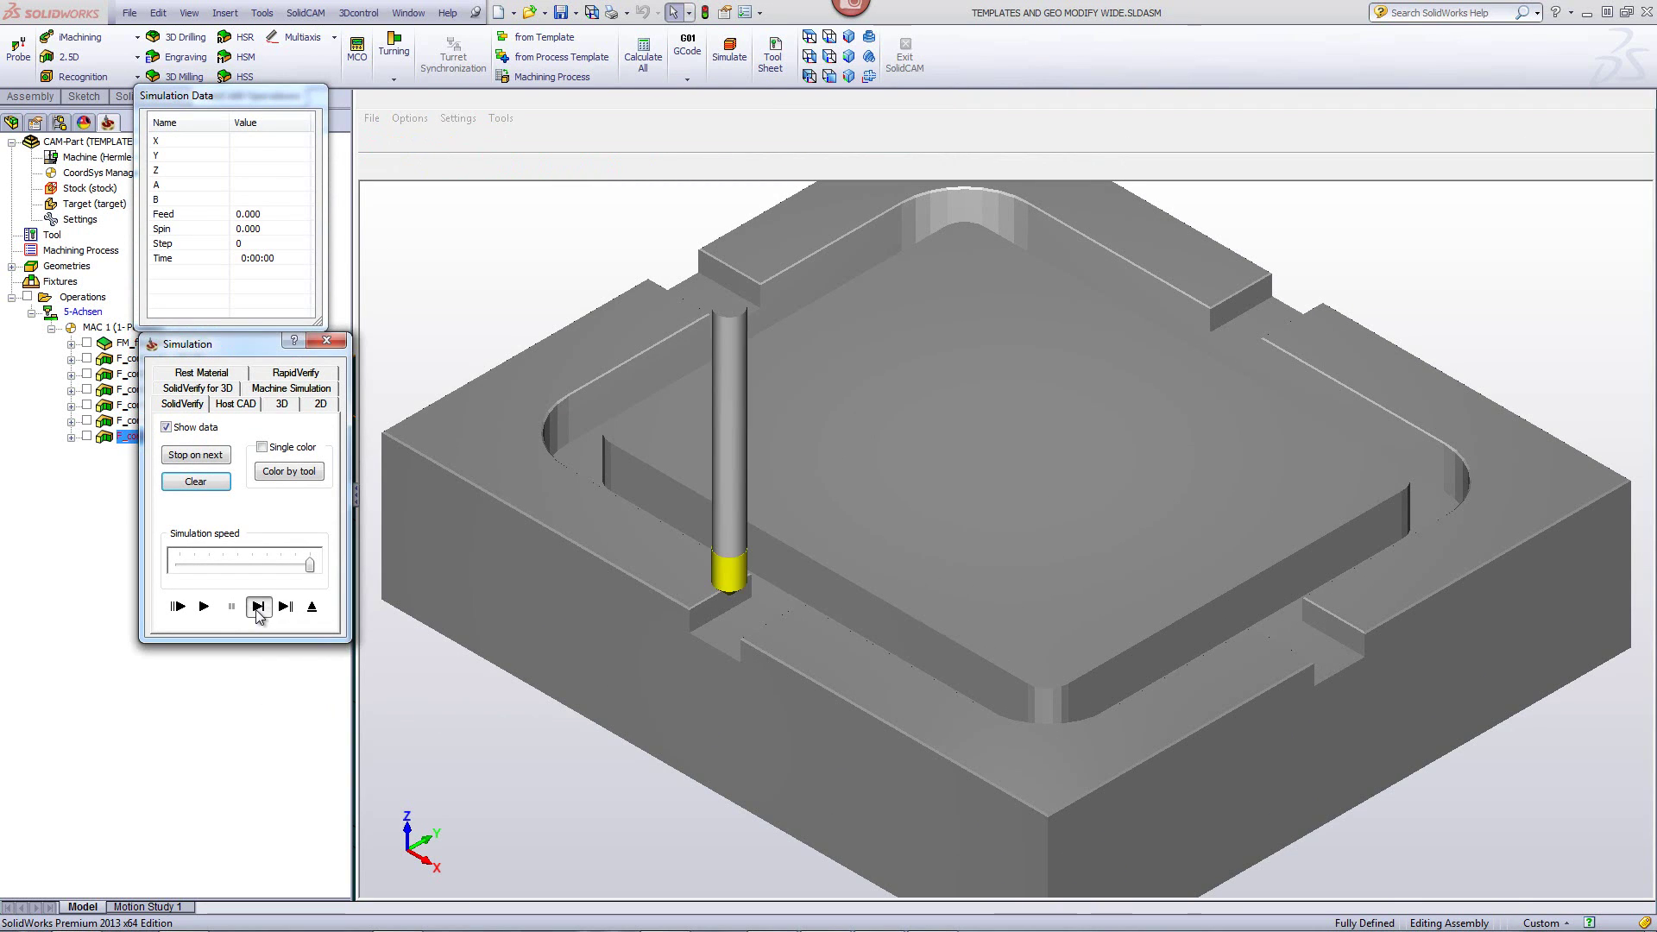
click(258, 606)
click(257, 606)
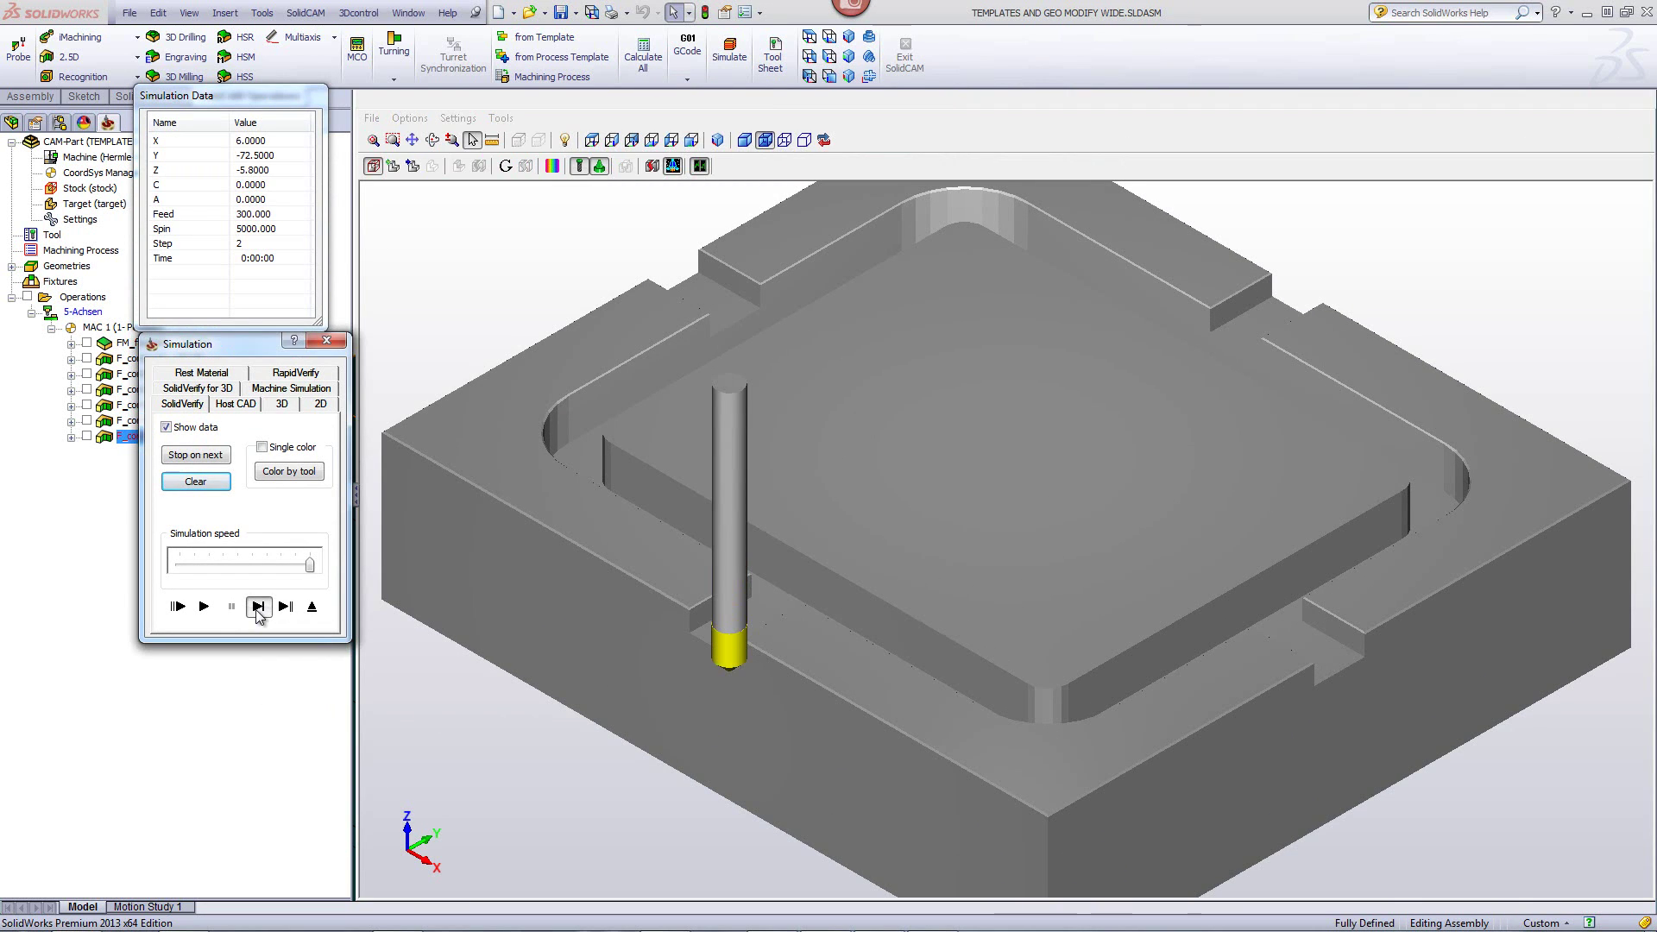
click(257, 606)
click(257, 606)
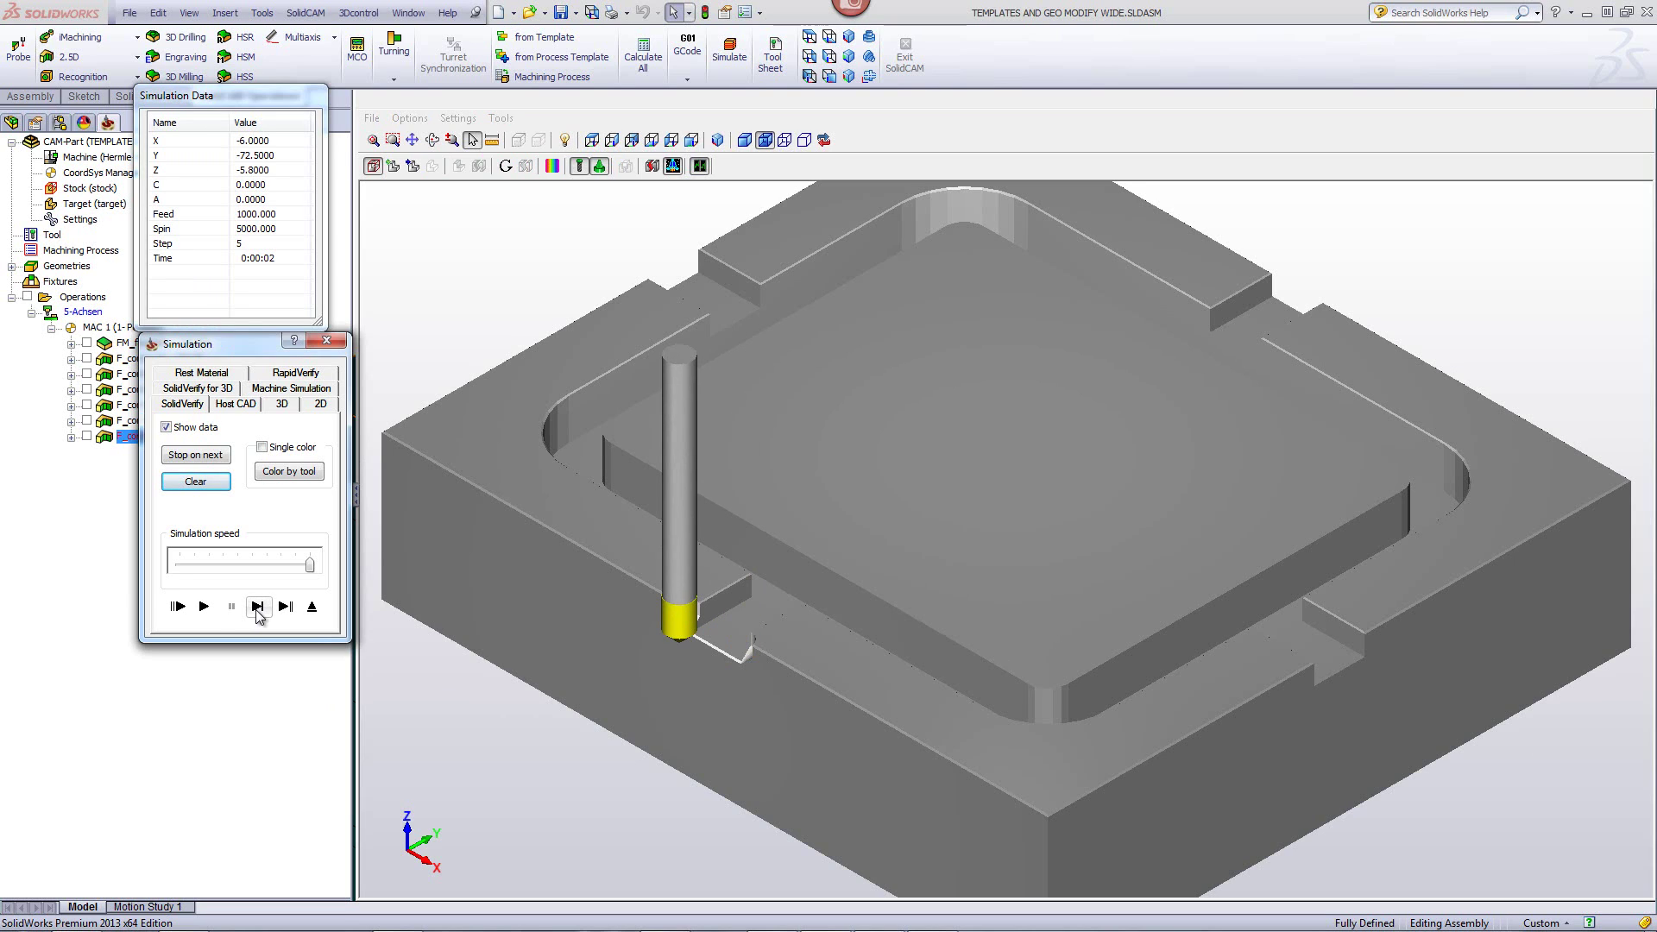
- Play the rest of the notch chamfer cut, inspect the slot, and close the simulation
click(203, 607)
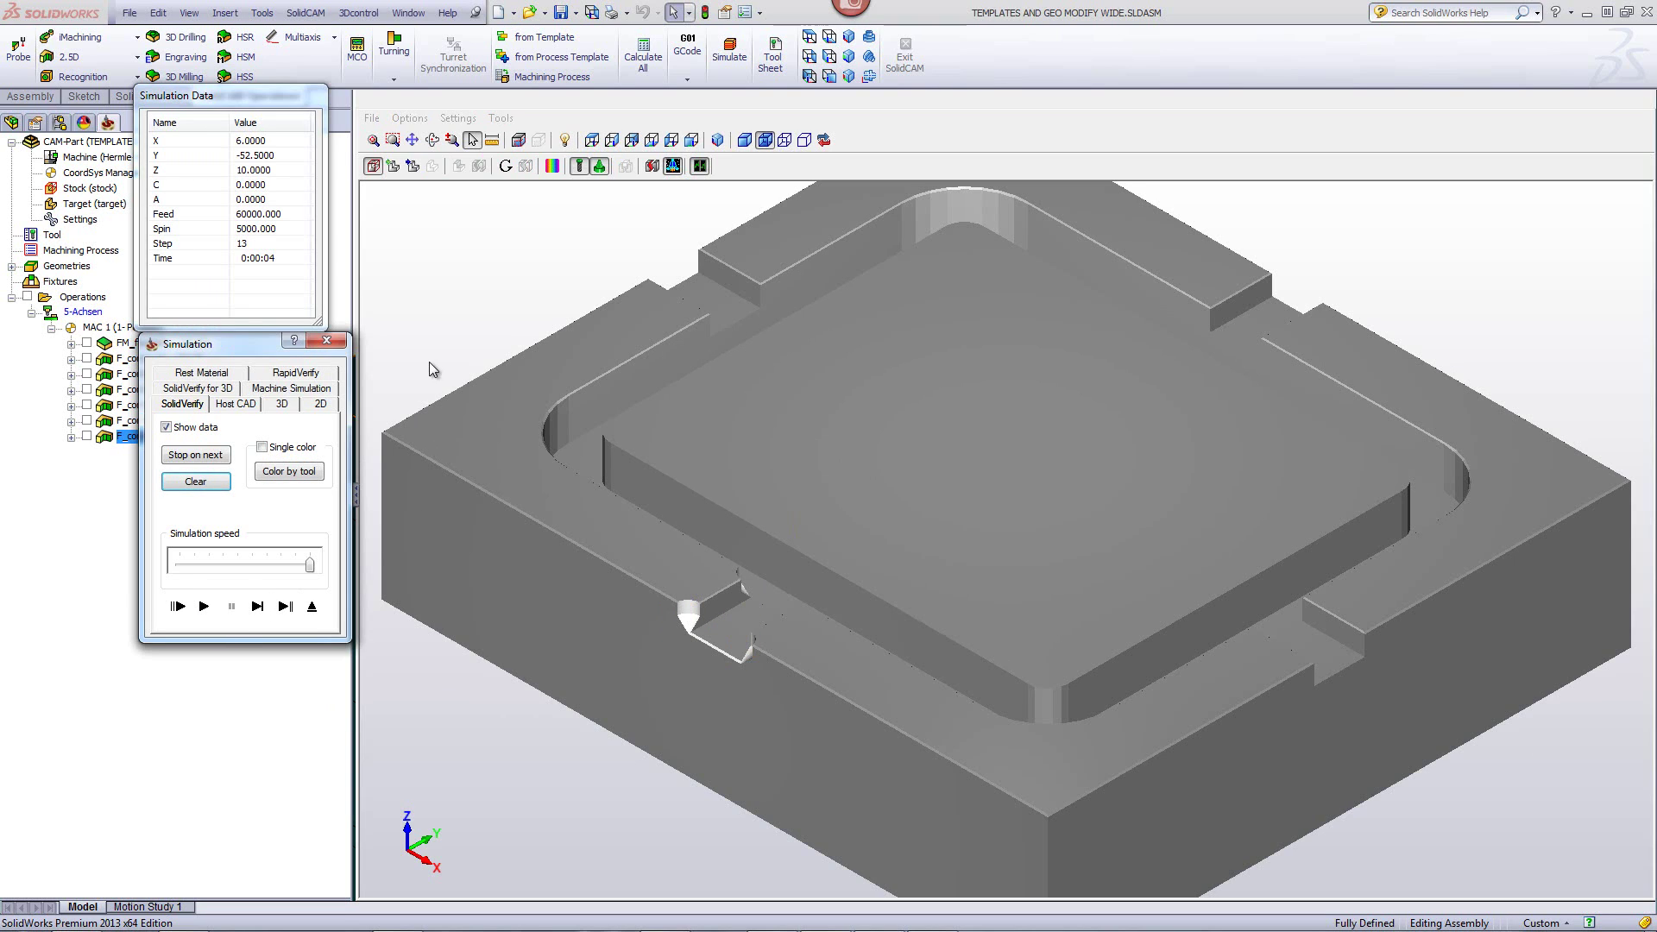
scroll(722, 687, up, 2)
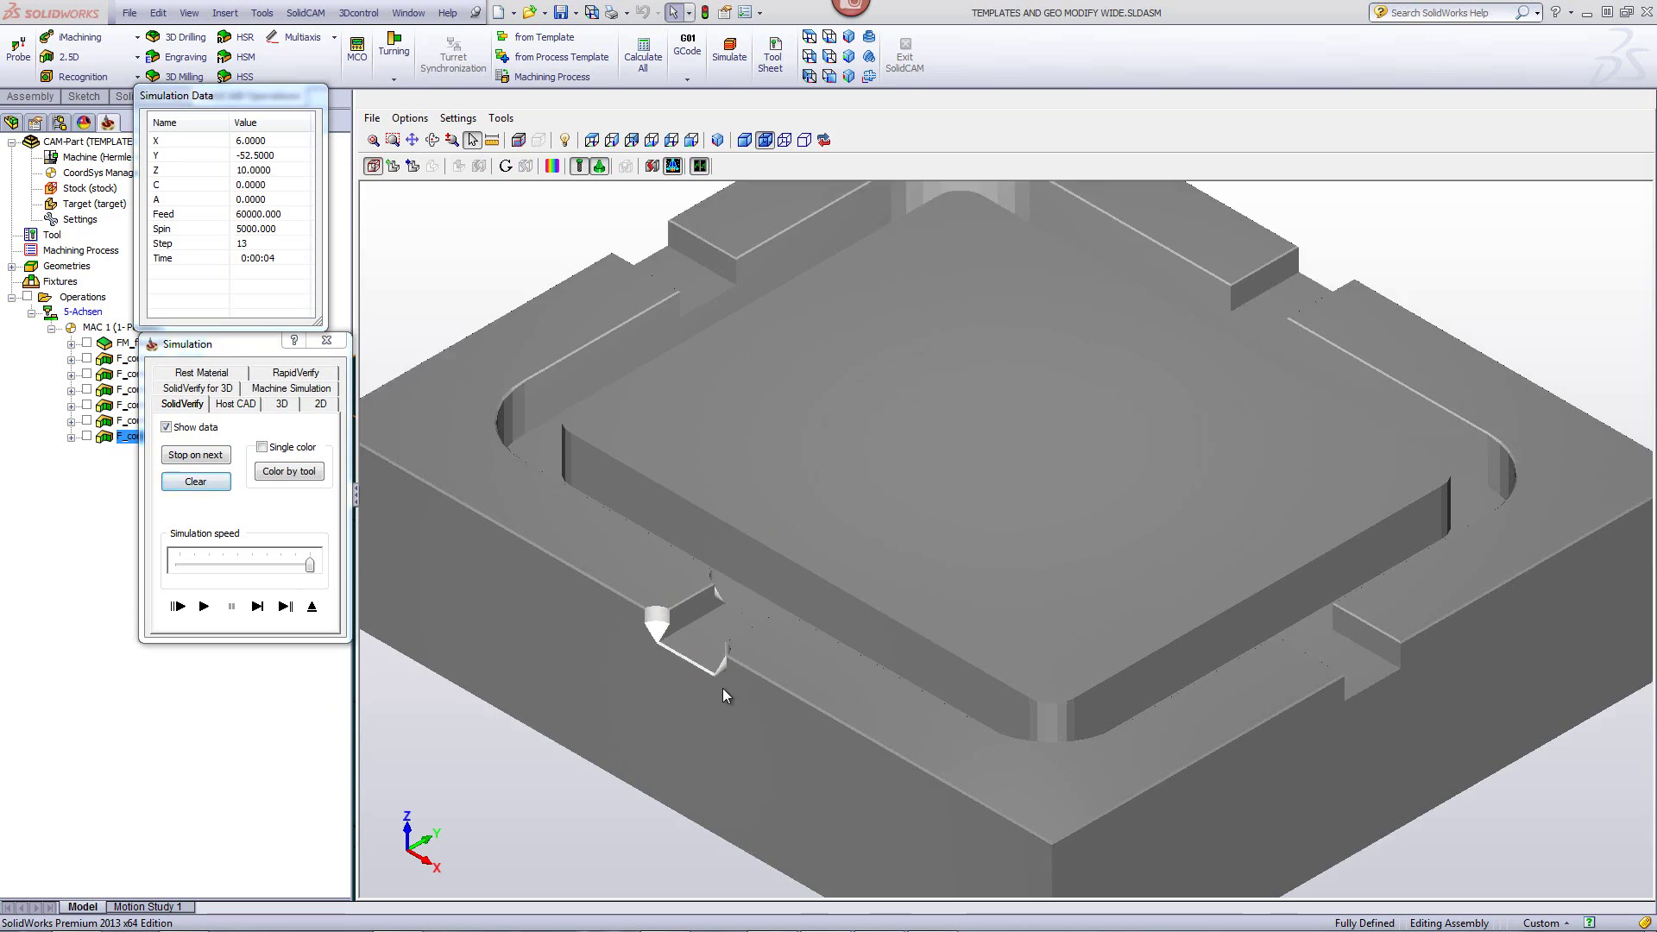
scroll(723, 687, up, 3)
scroll(509, 787, down, 1)
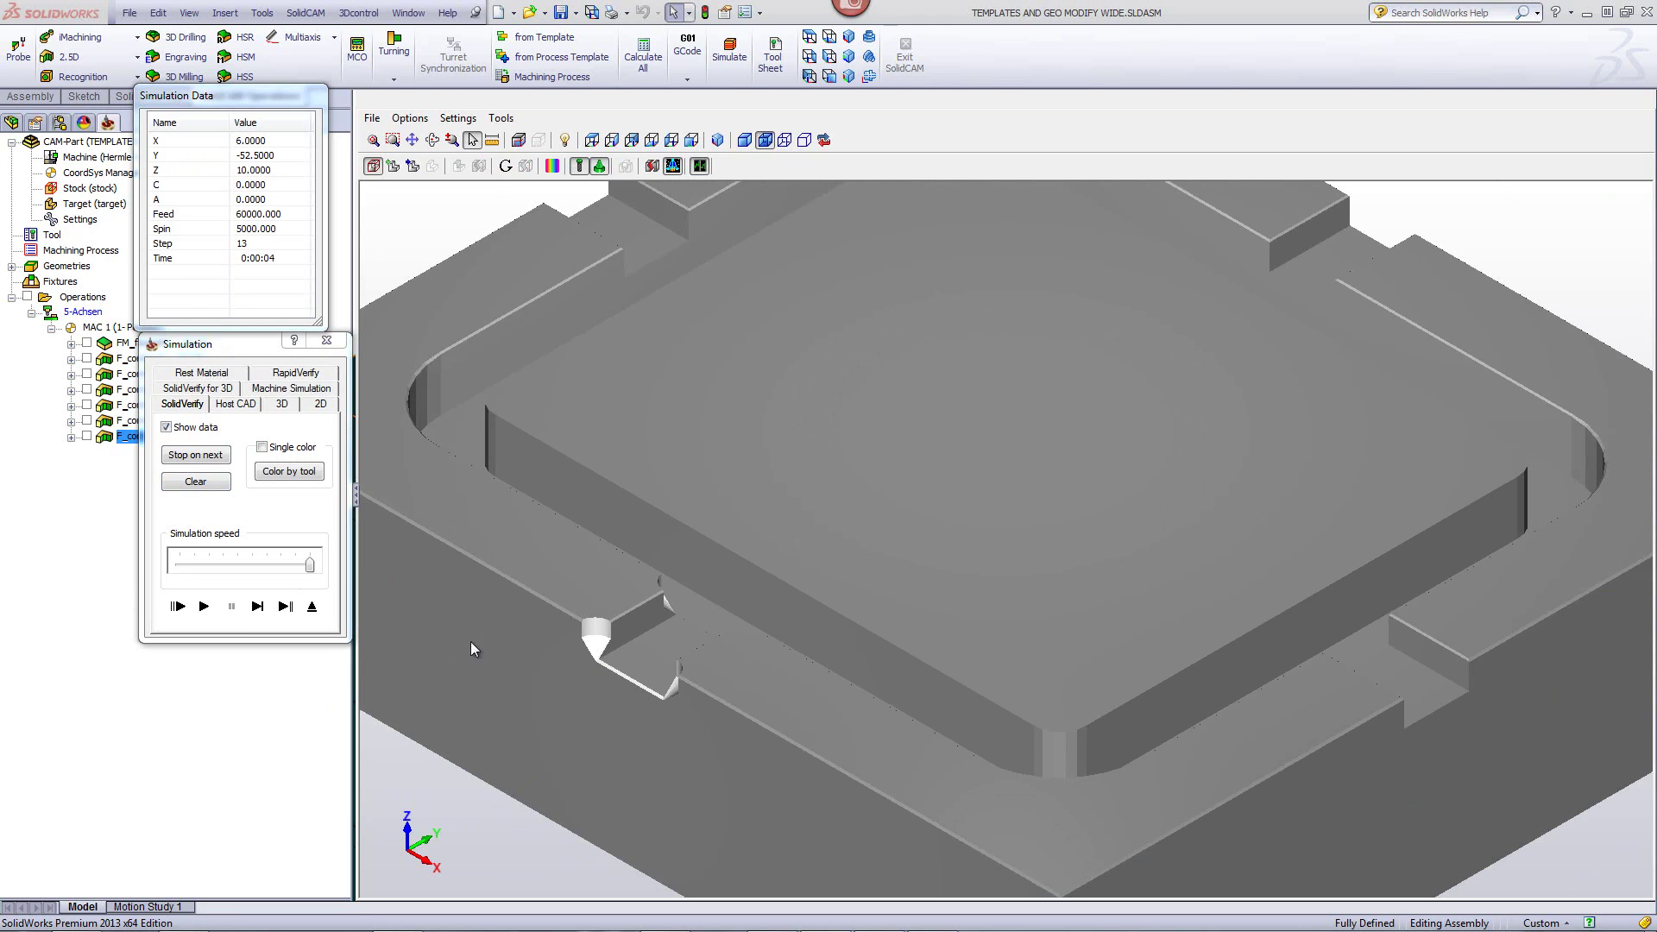
click(313, 607)
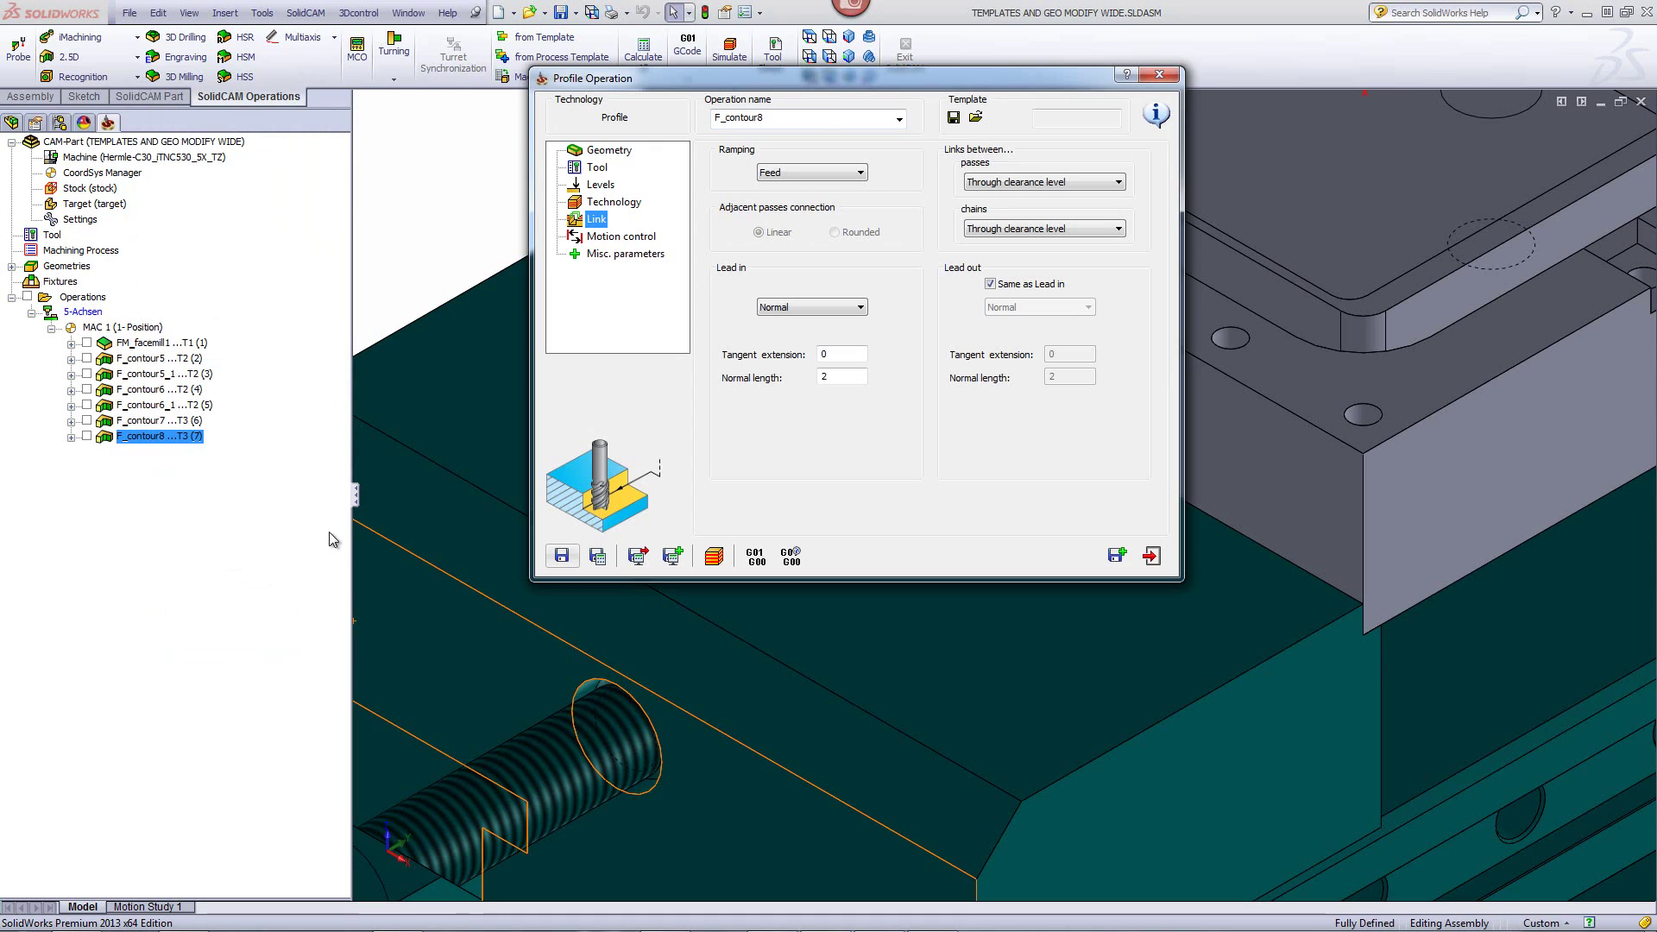
- Change the chamfer cutting diameter from 1 to 5 on the Chamfer tab
click(614, 202)
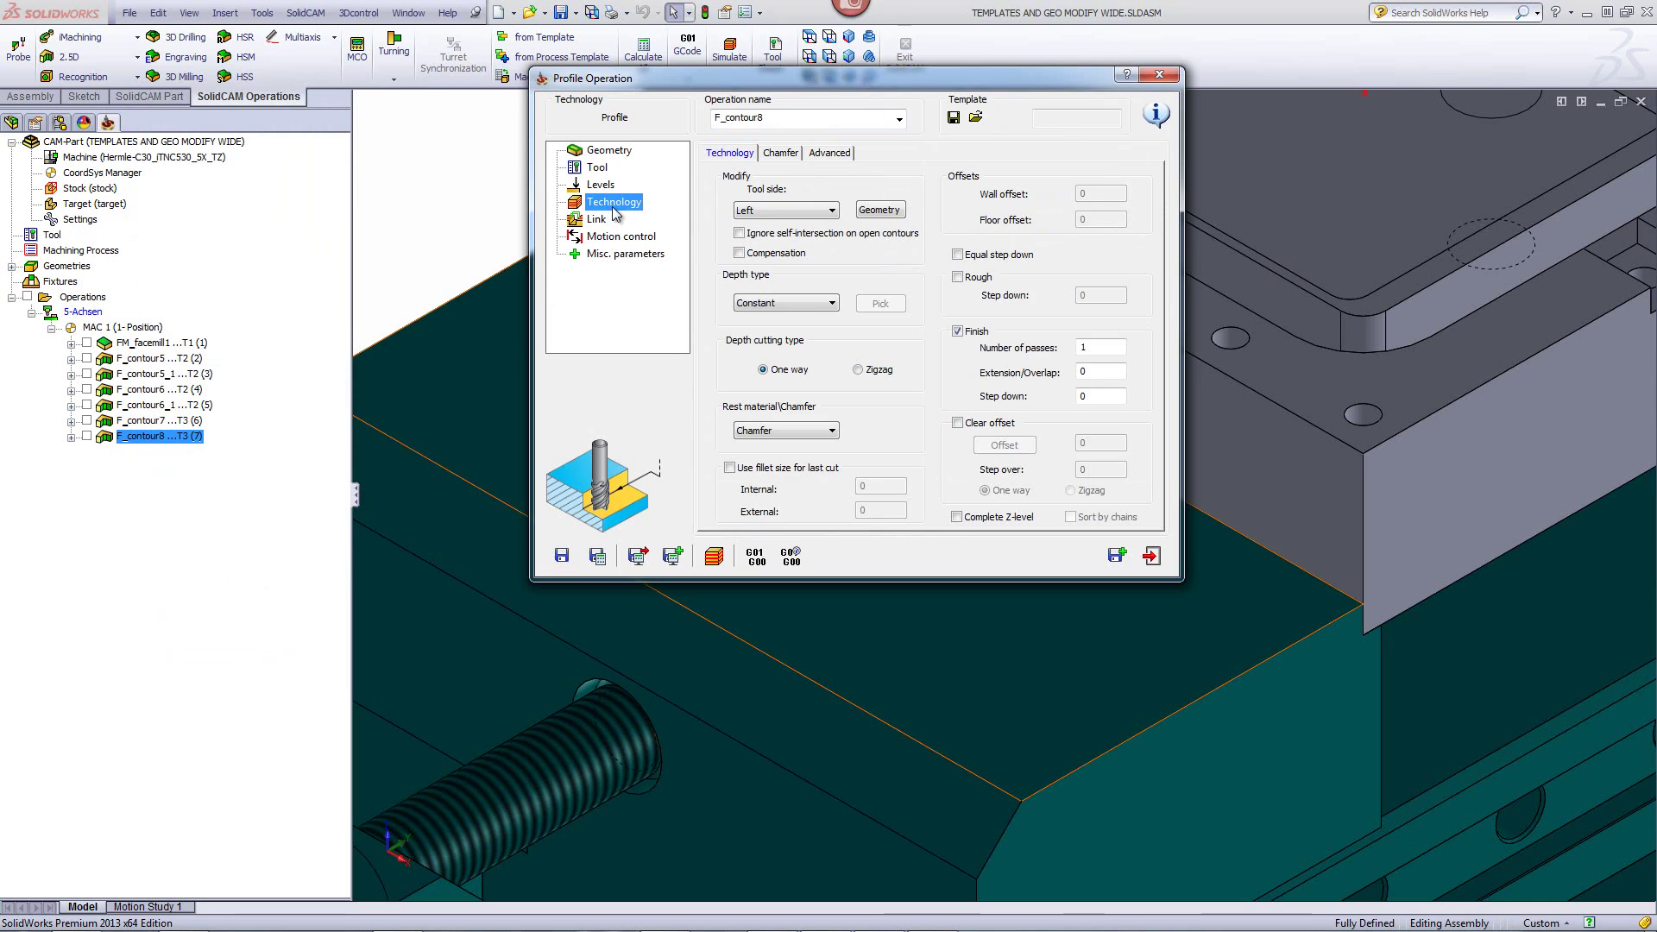
click(779, 154)
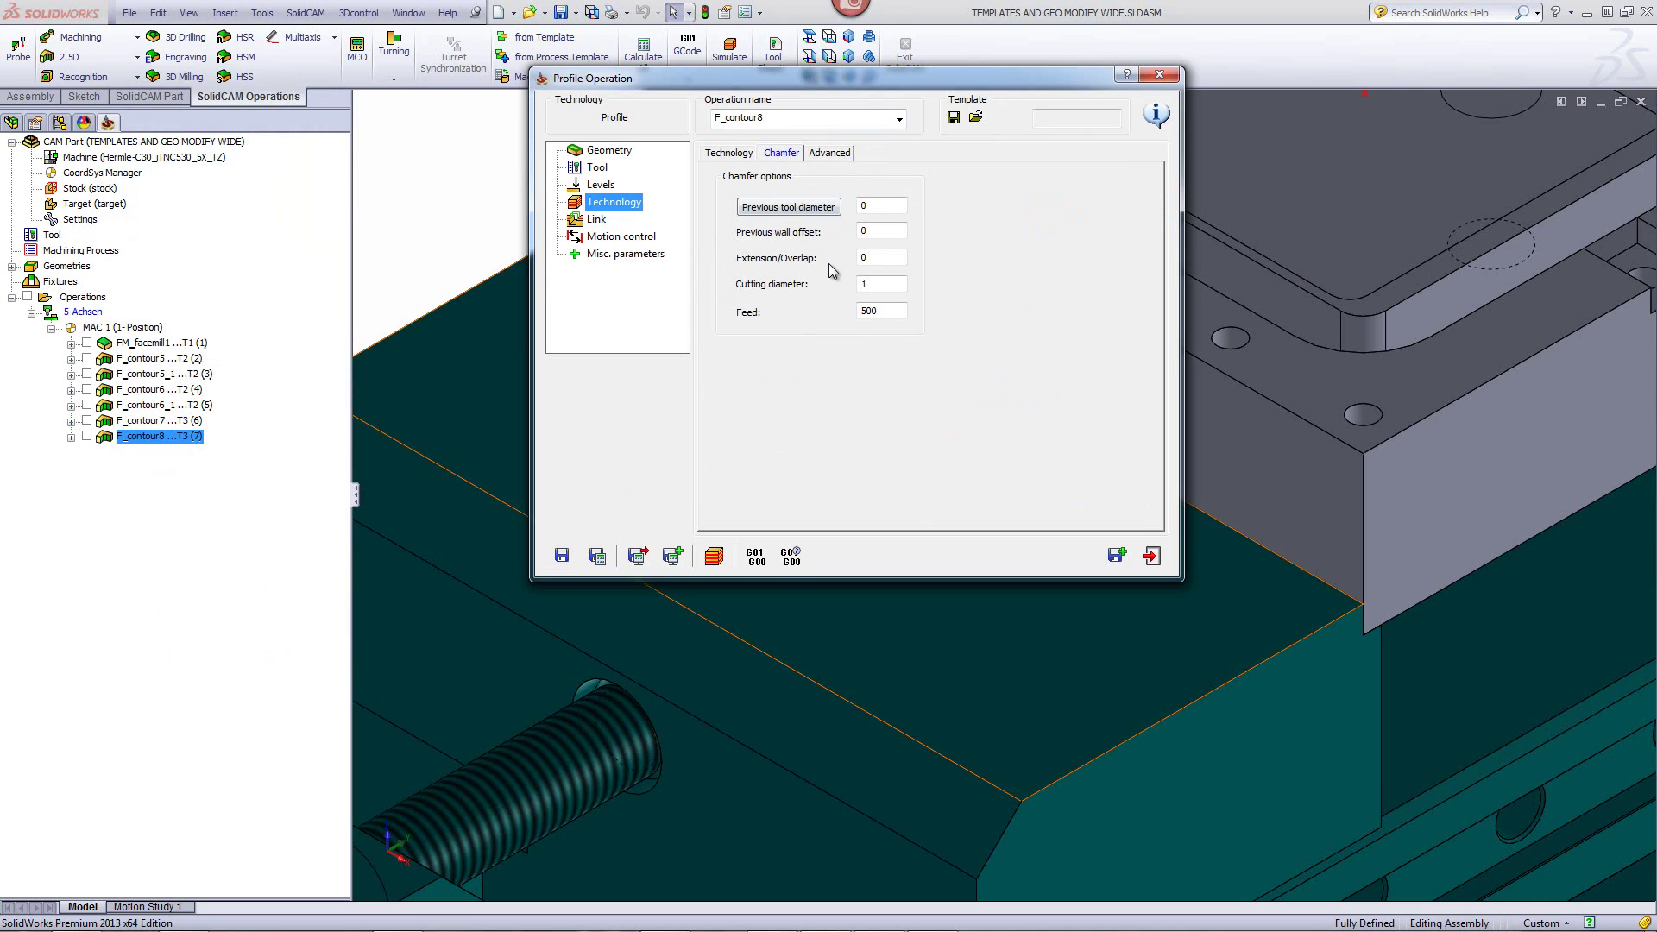
double_click(860, 283)
key(BackSpace)
double_click(878, 283)
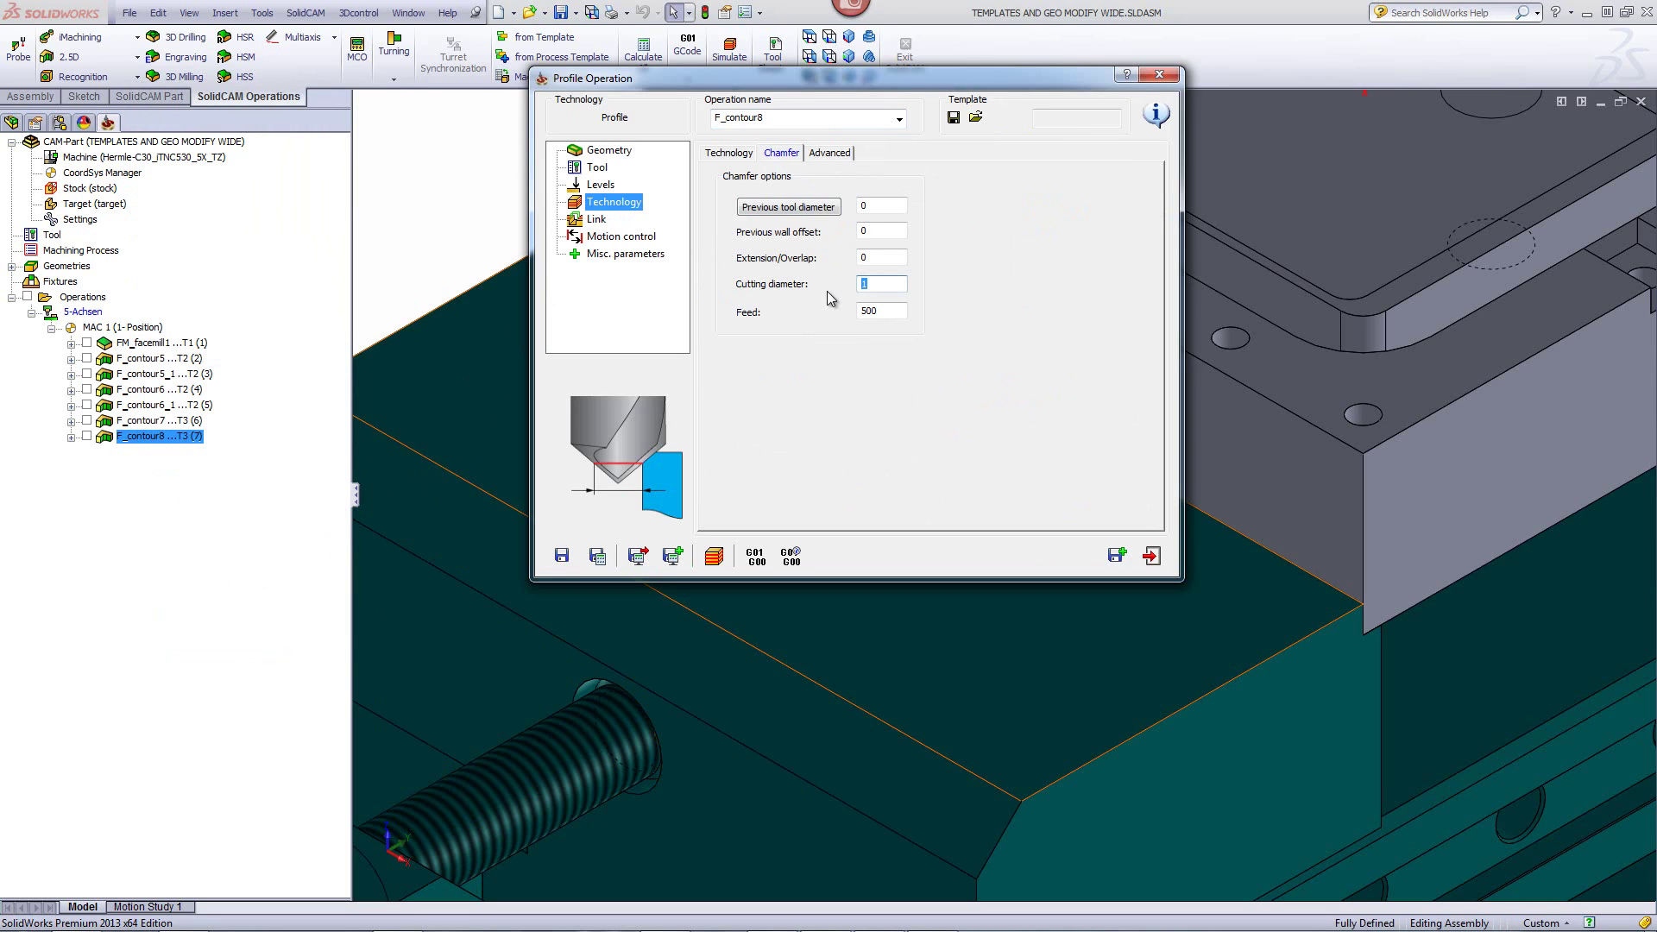
text(5)
click(730, 153)
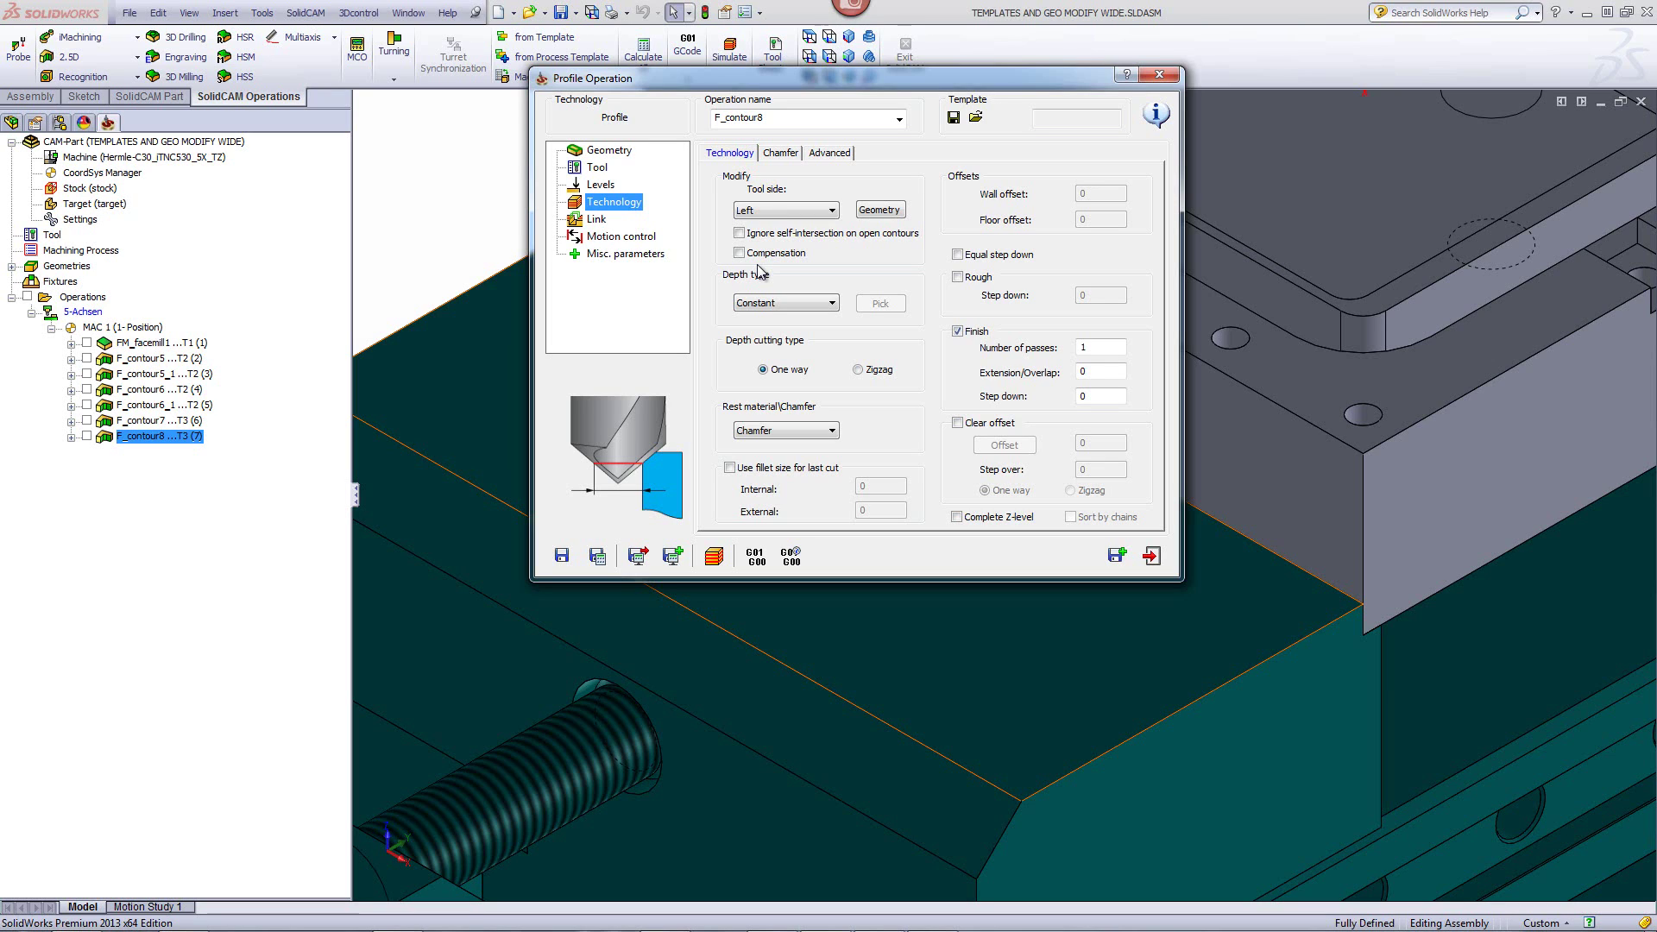
- Recheck the chamfer options and run the F_contour8 simulation again
click(788, 153)
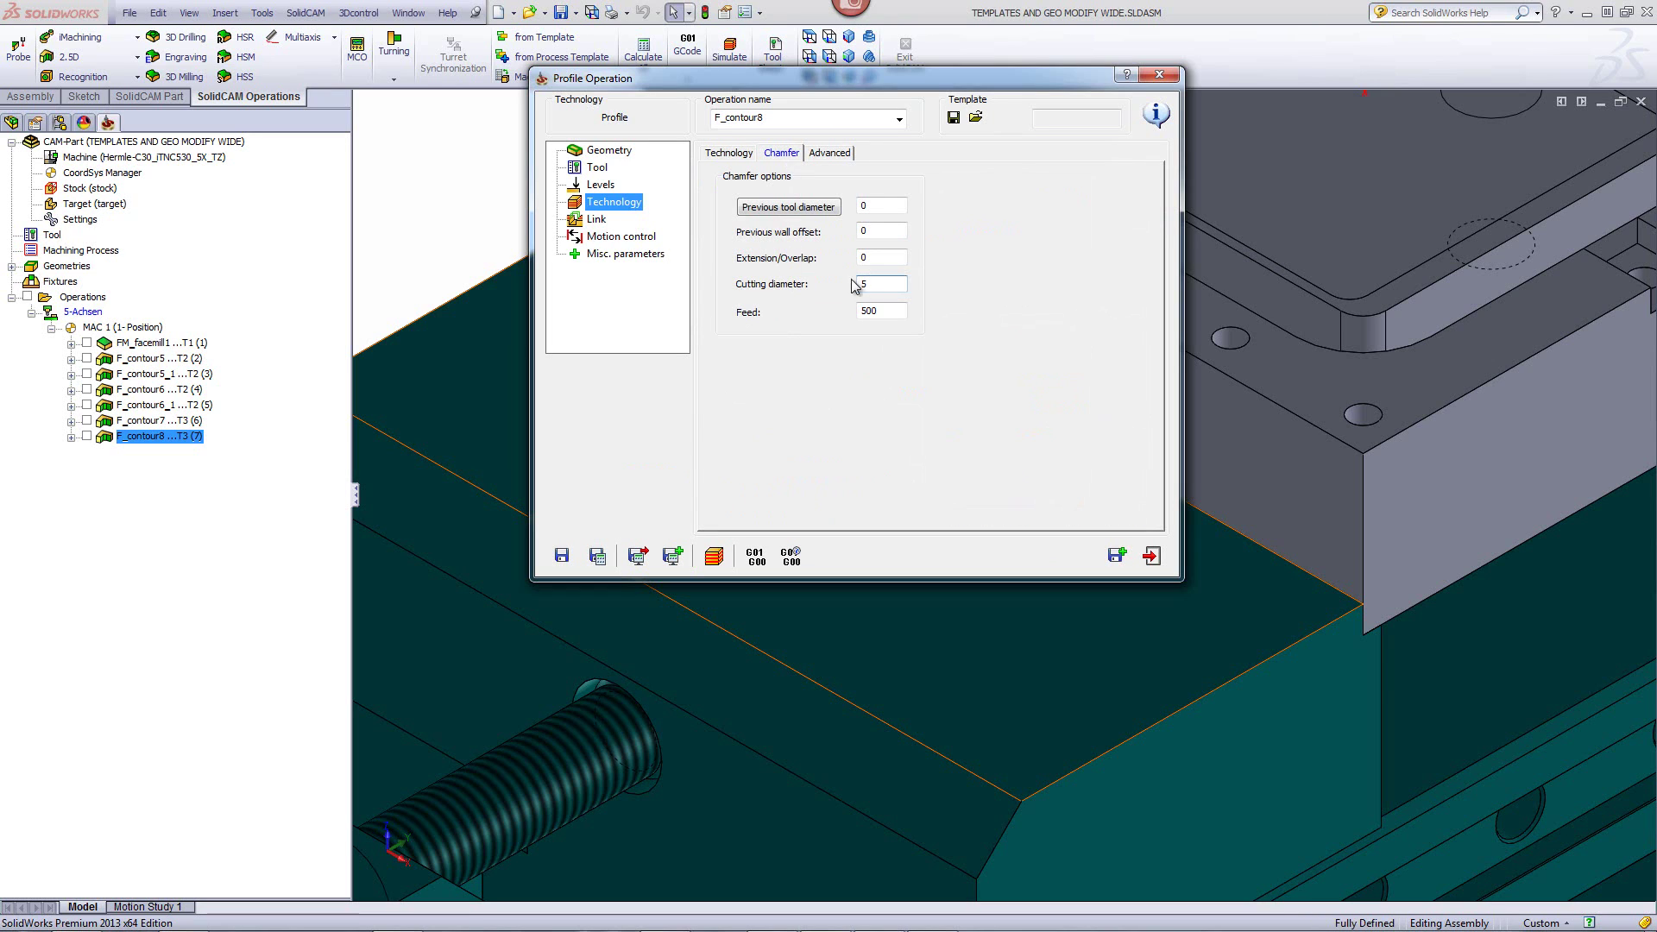
click(725, 156)
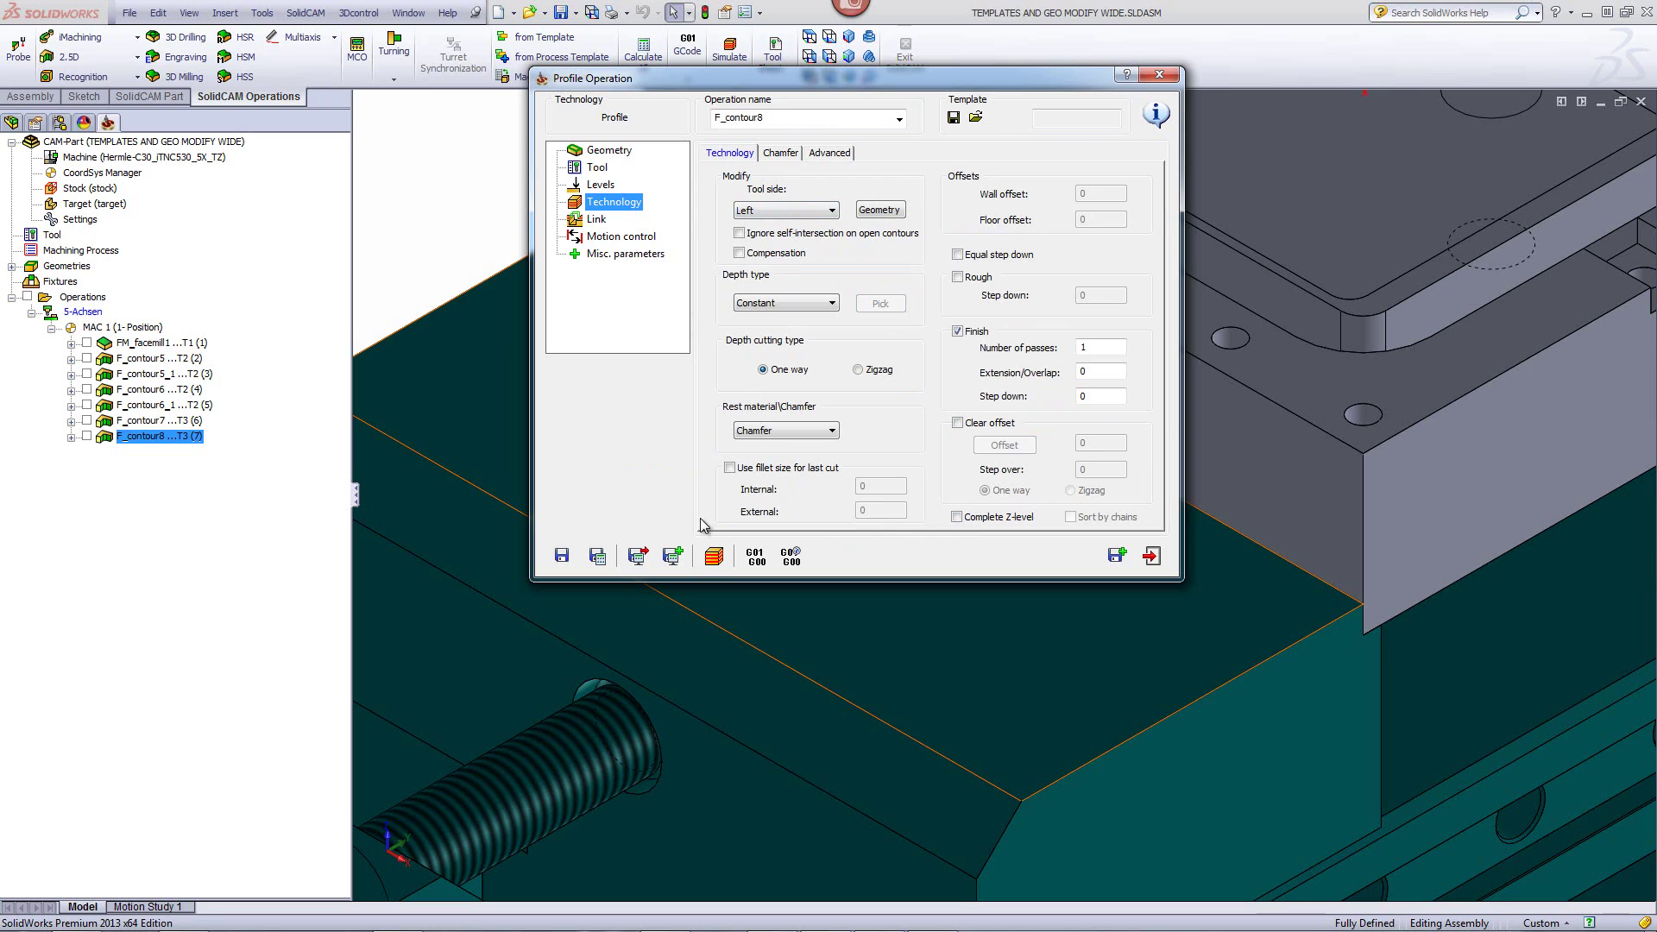
click(714, 557)
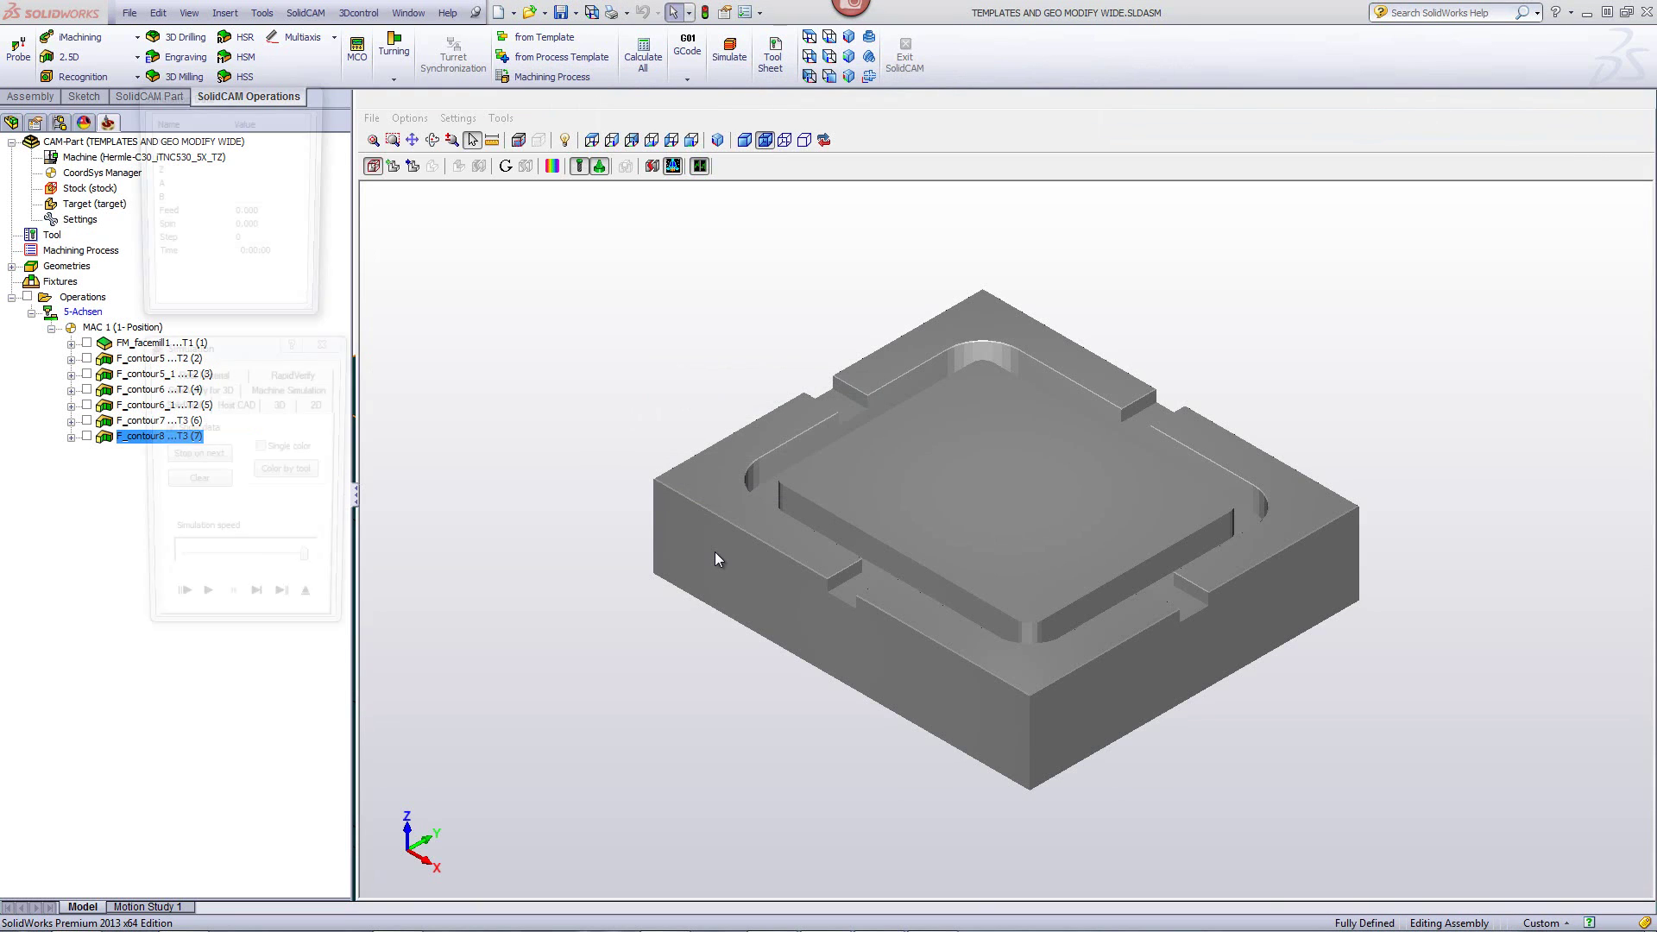
- Step and play the F_contour8 simulation through step 13, zooming in on the wider slot chamfer
click(257, 607)
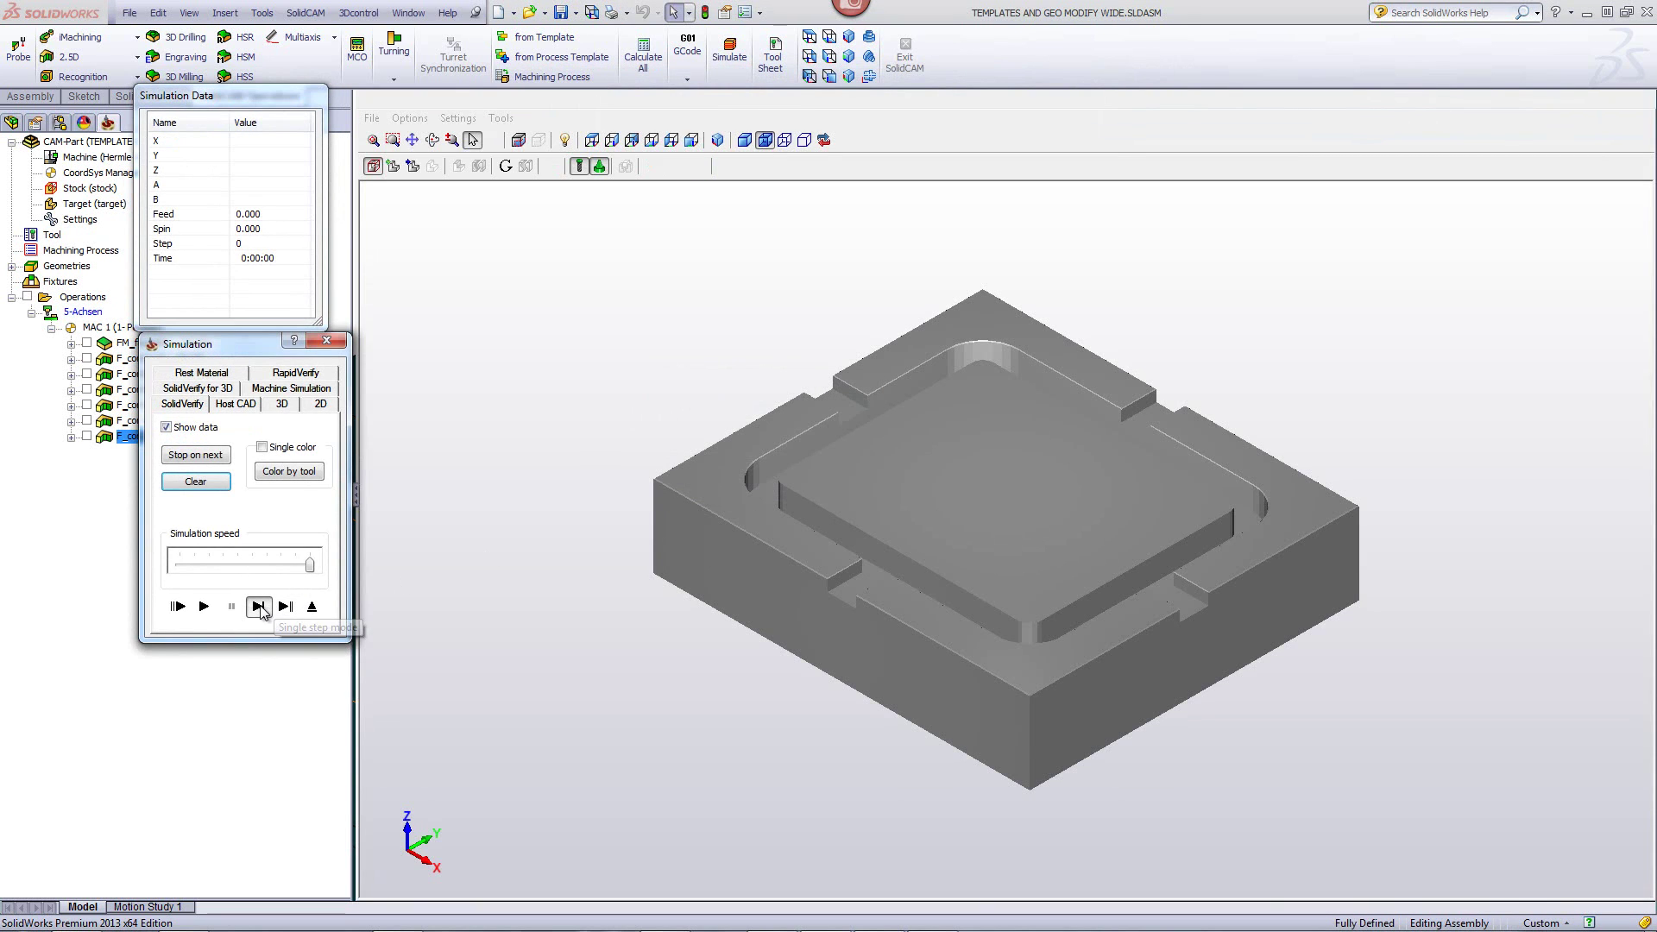
click(257, 606)
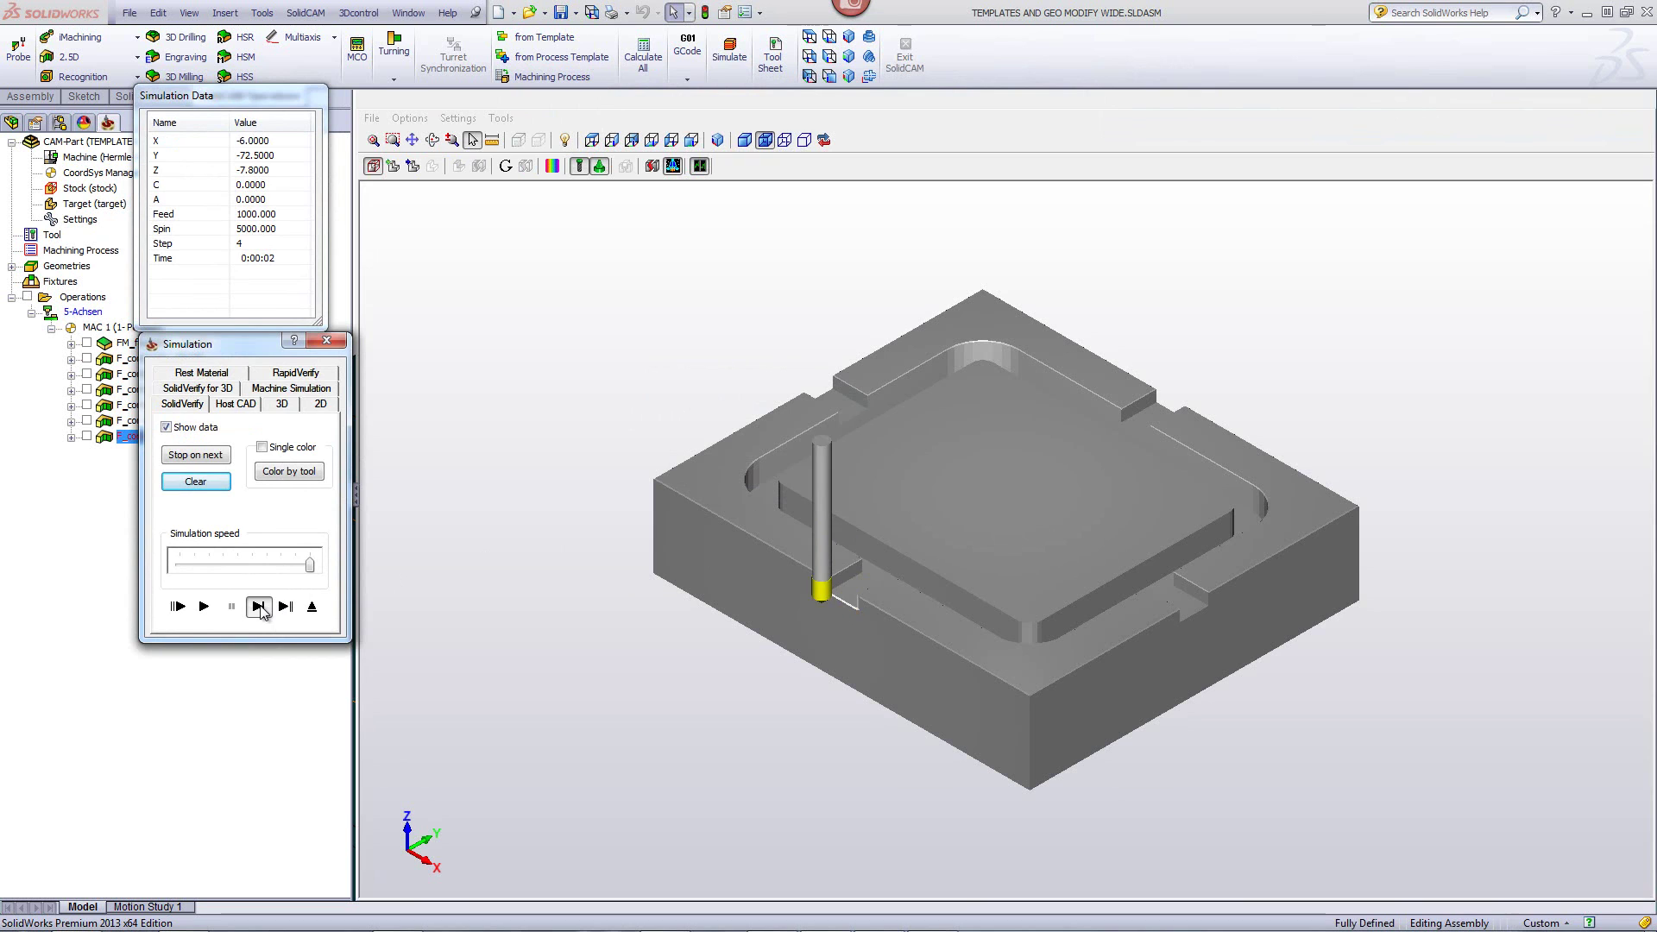
click(204, 607)
scroll(796, 628, up, 2)
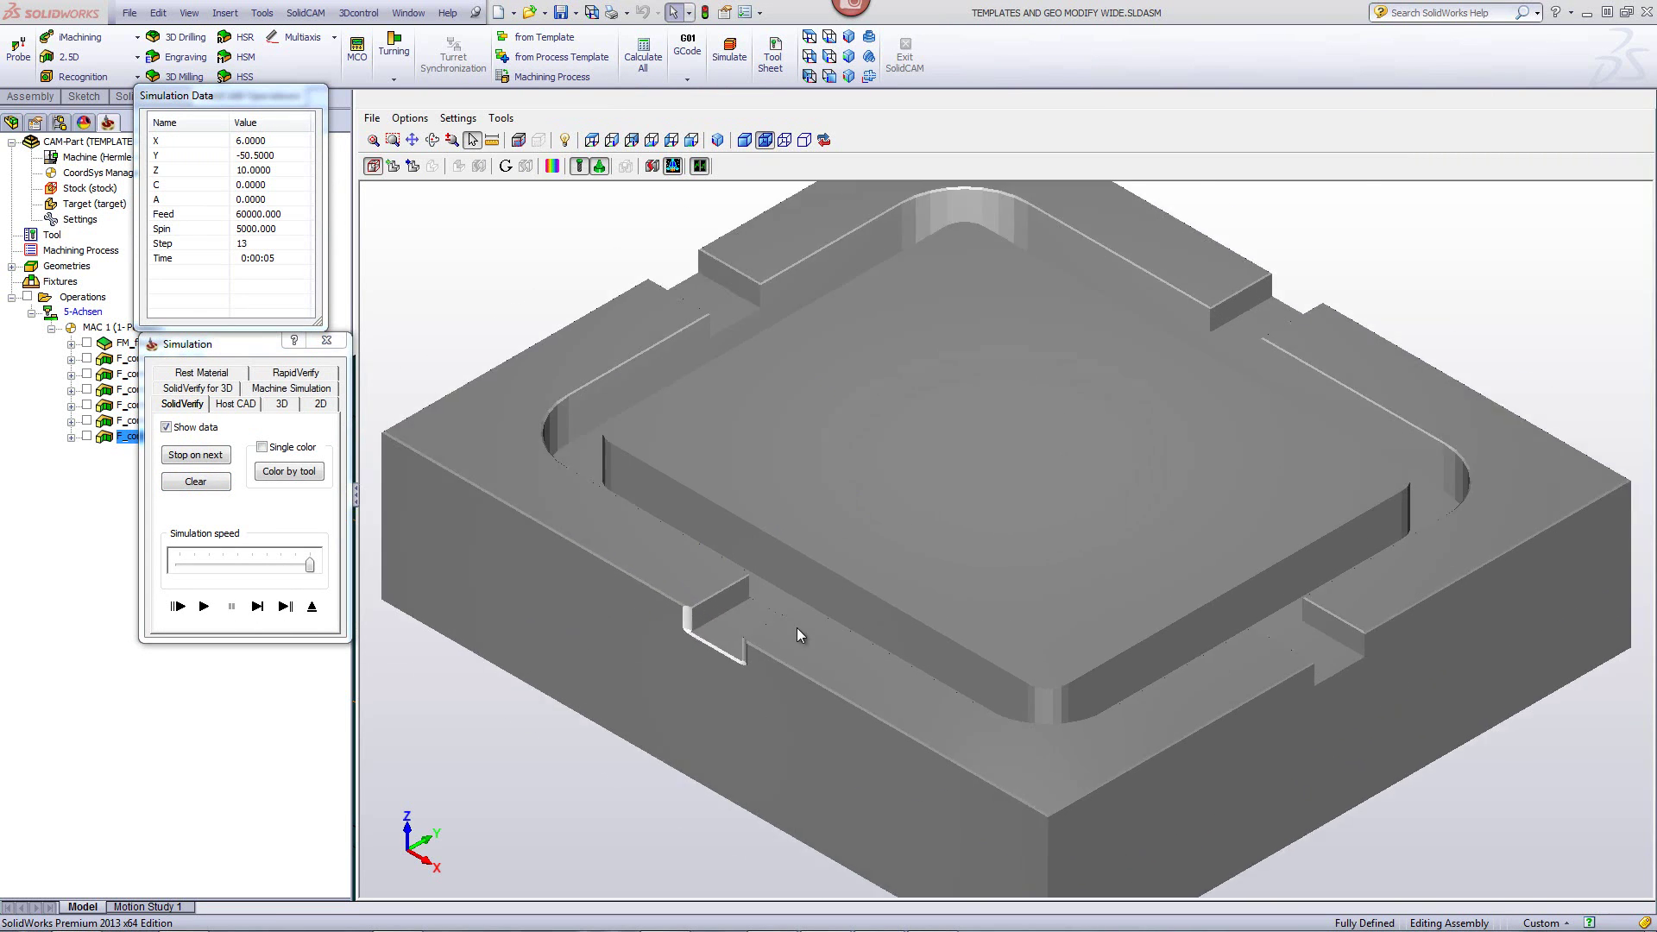
scroll(691, 664, up, 3)
scroll(567, 671, up, 3)
scroll(553, 676, down, 4)
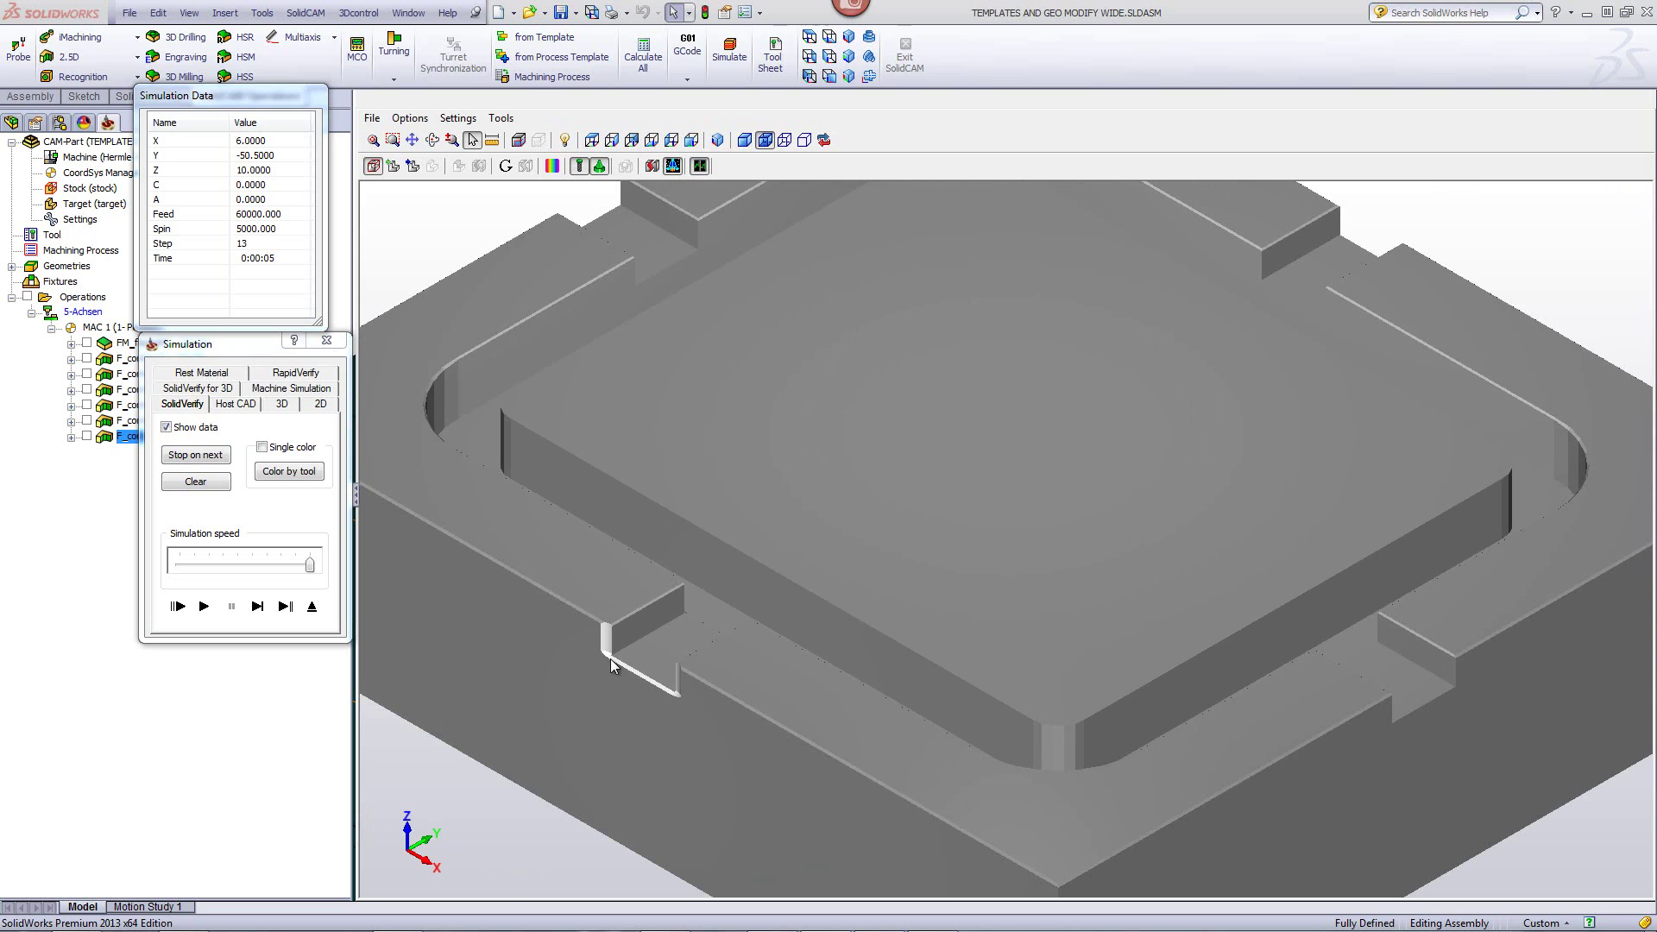
- Leave the simulation and open F_contour8's chain geometry modification, viewing the part from the top
click(312, 606)
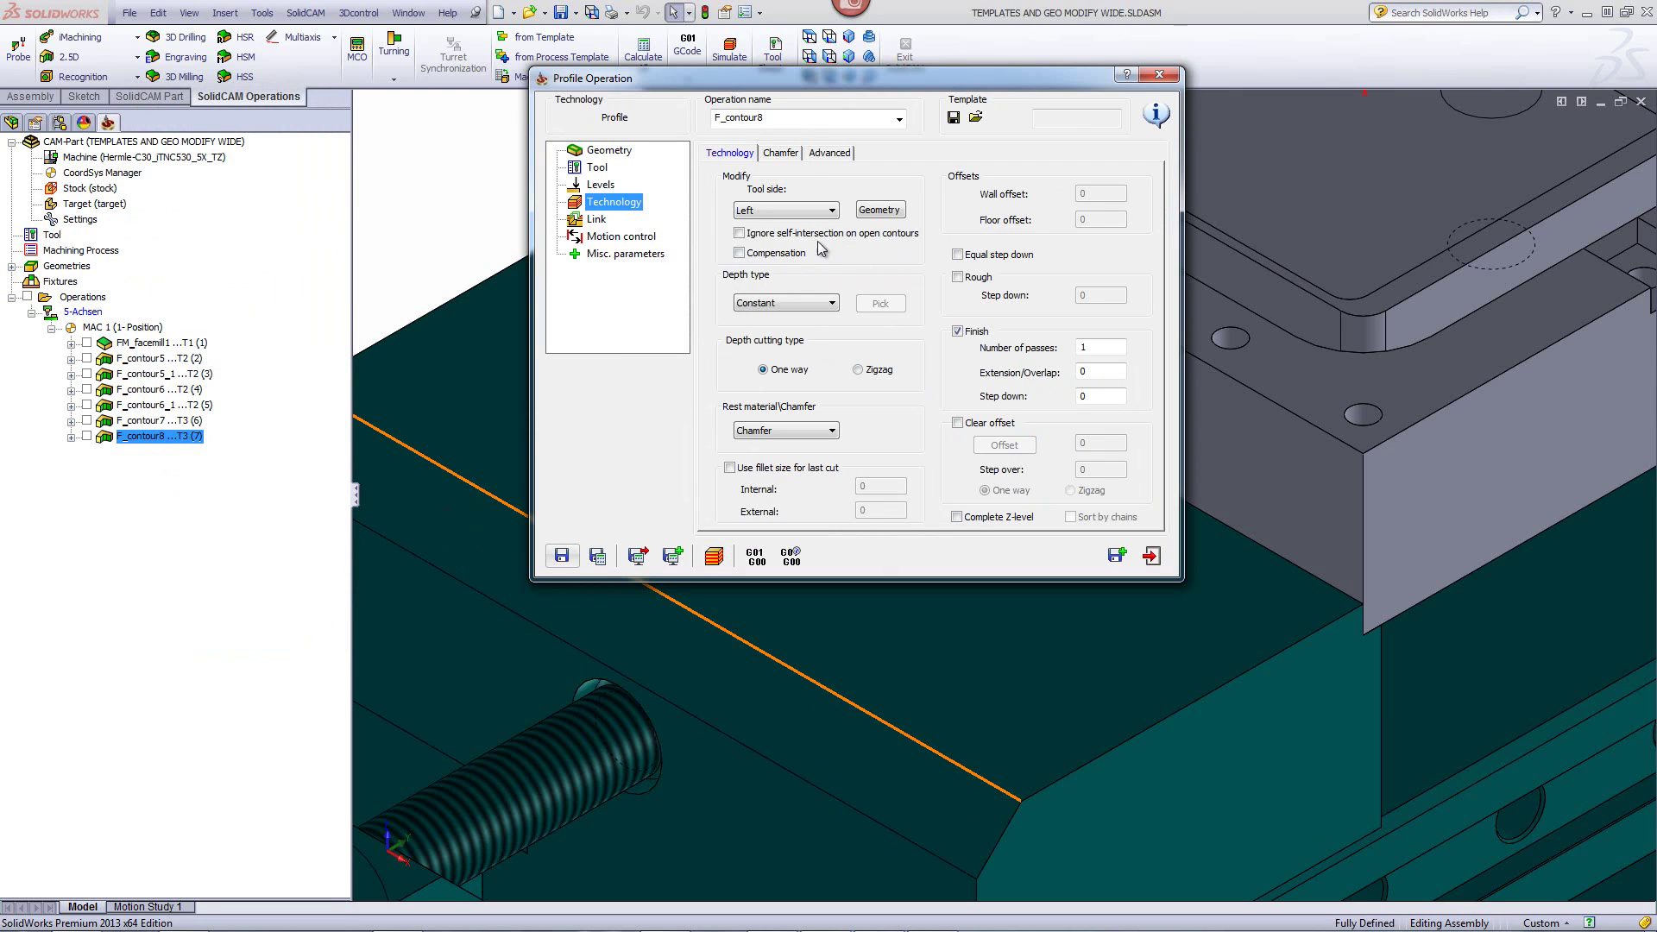
click(879, 210)
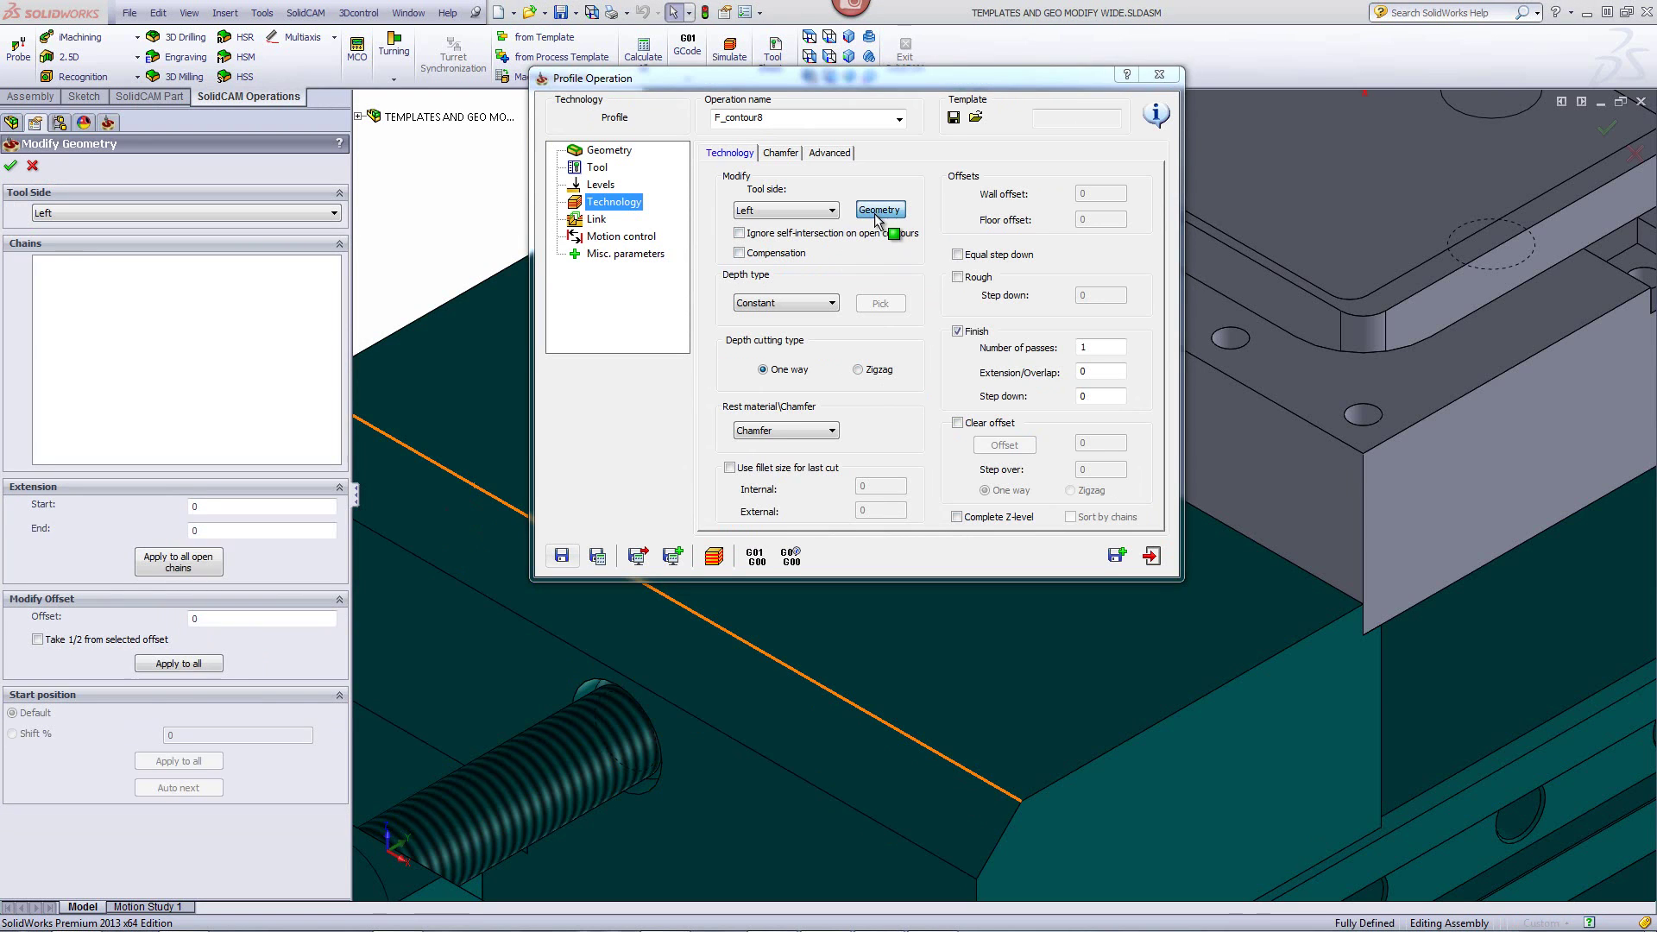
click(808, 36)
scroll(1087, 449, down, 2)
scroll(950, 406, down, 2)
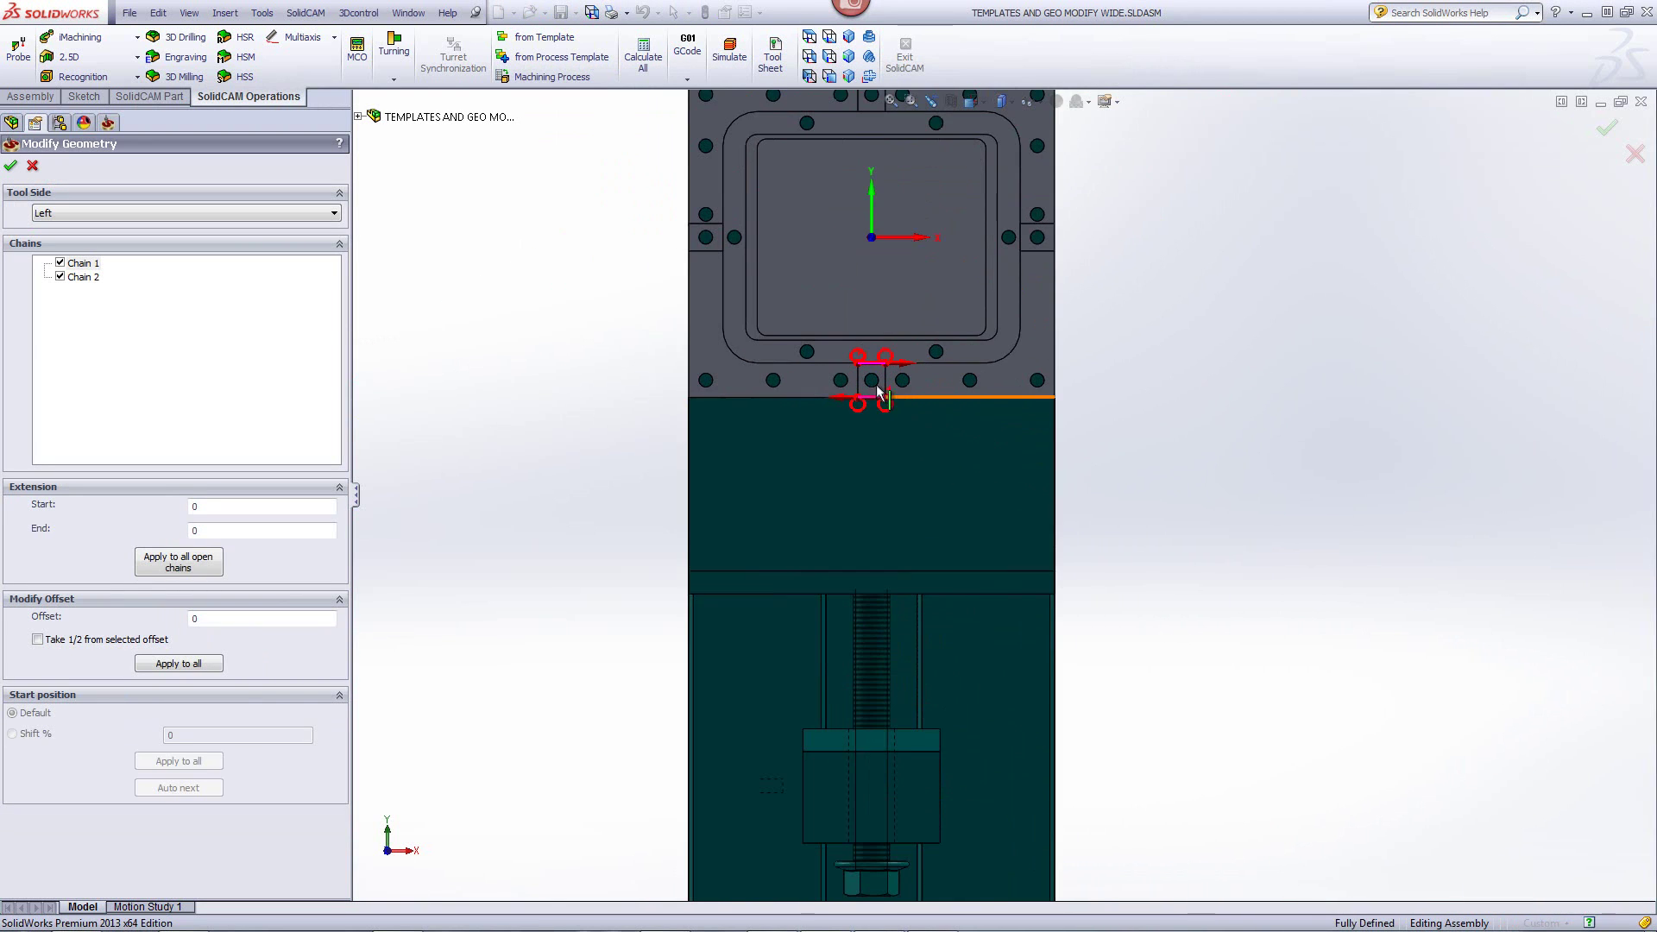
scroll(854, 391, down, 4)
scroll(941, 440, down, 1)
scroll(941, 442, down, 2)
scroll(941, 442, down, 1)
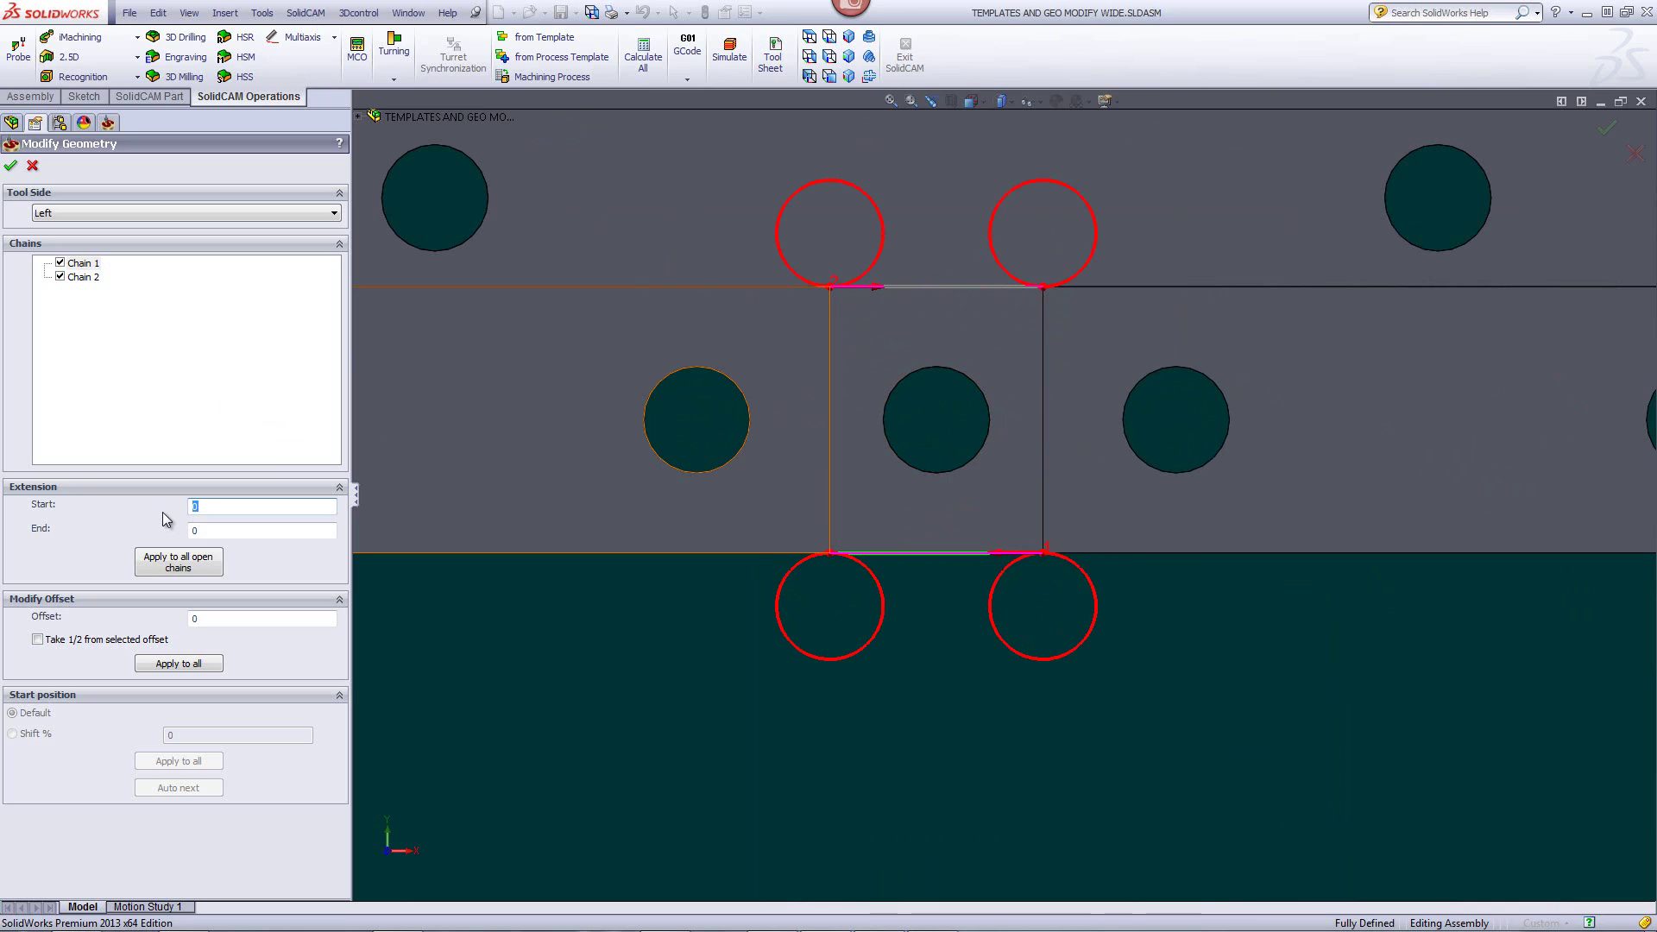
- Set start and end extensions to -1.5, apply to all open chains, and accept the geometry
text(-1.5)
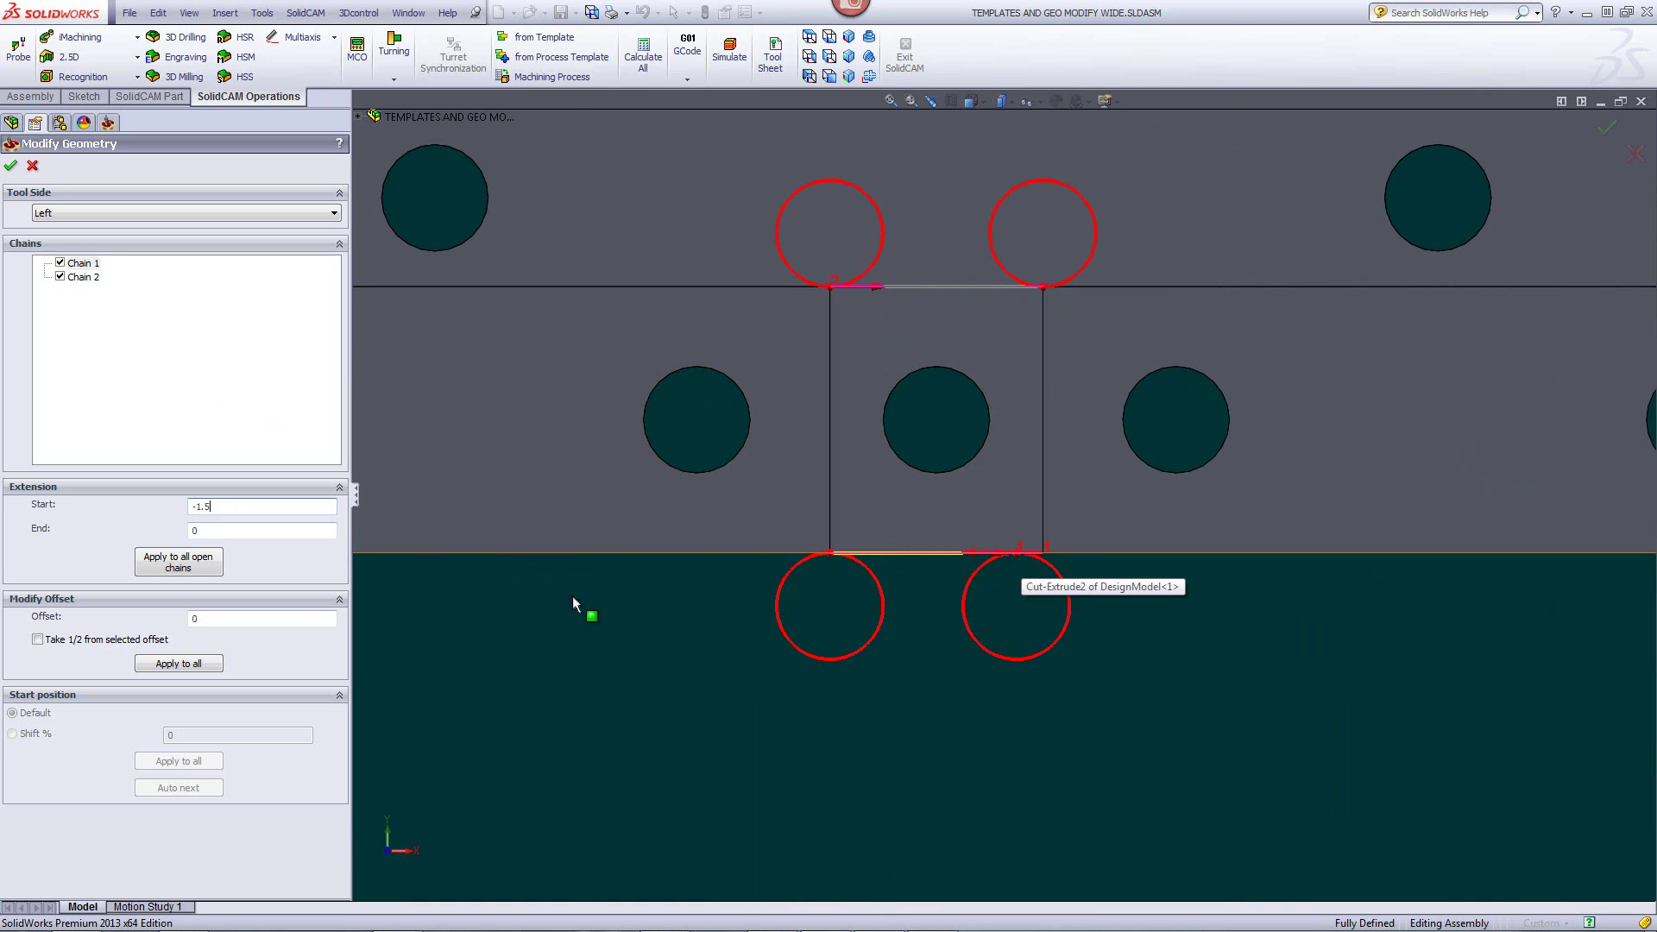
click(260, 527)
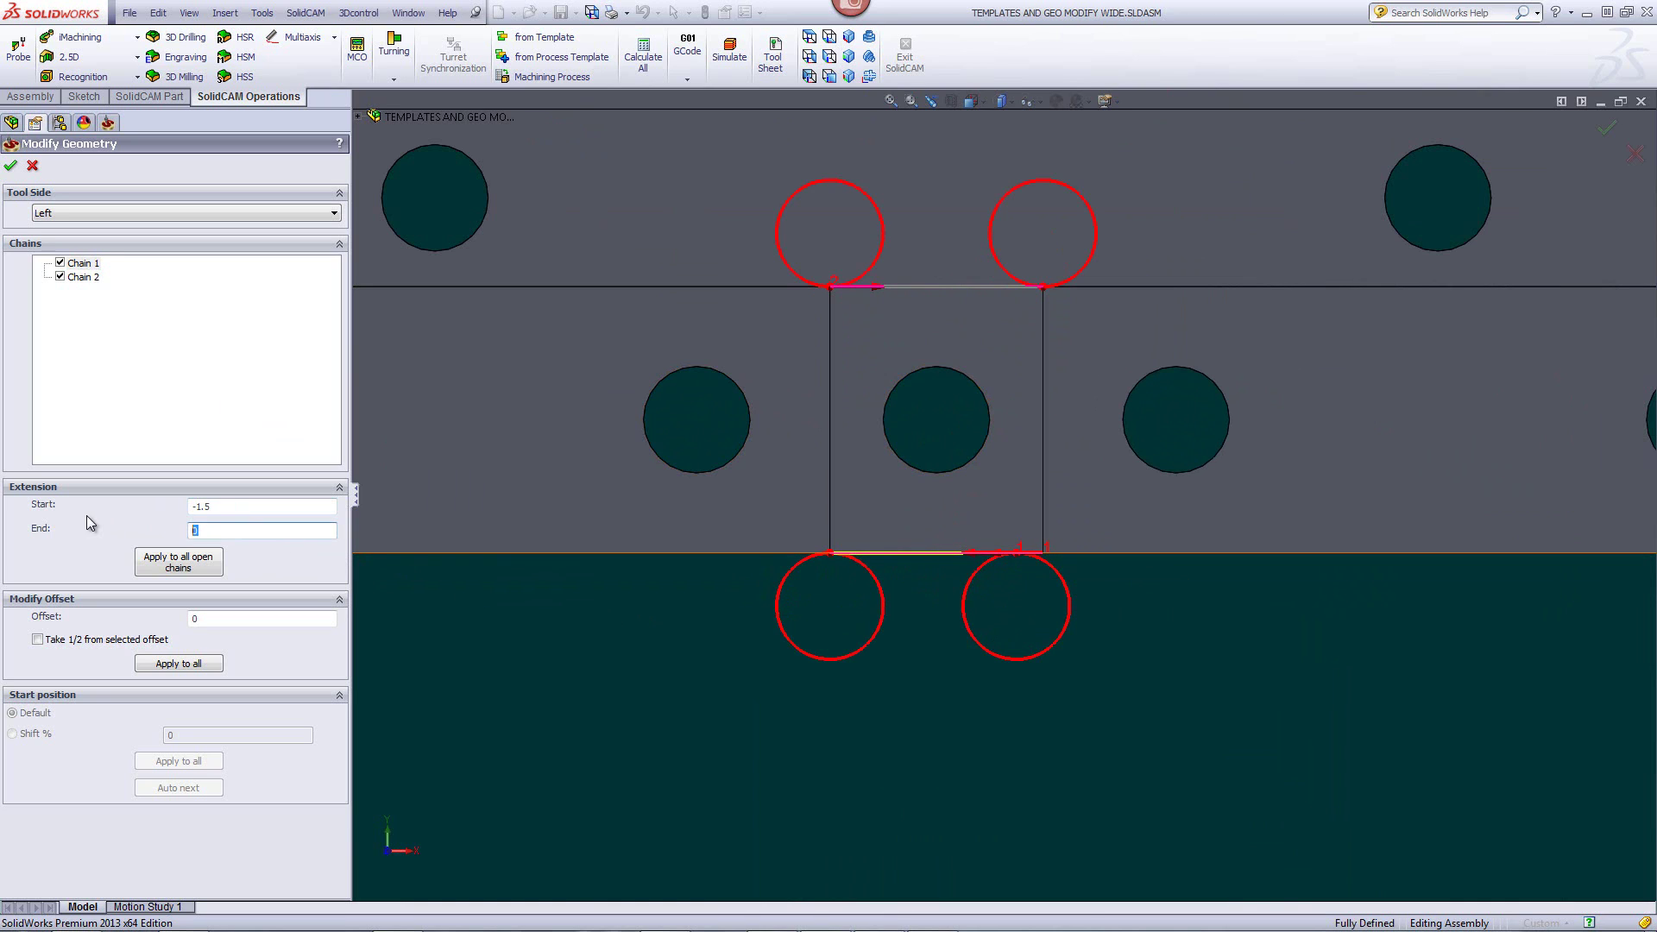
text(-1.5)
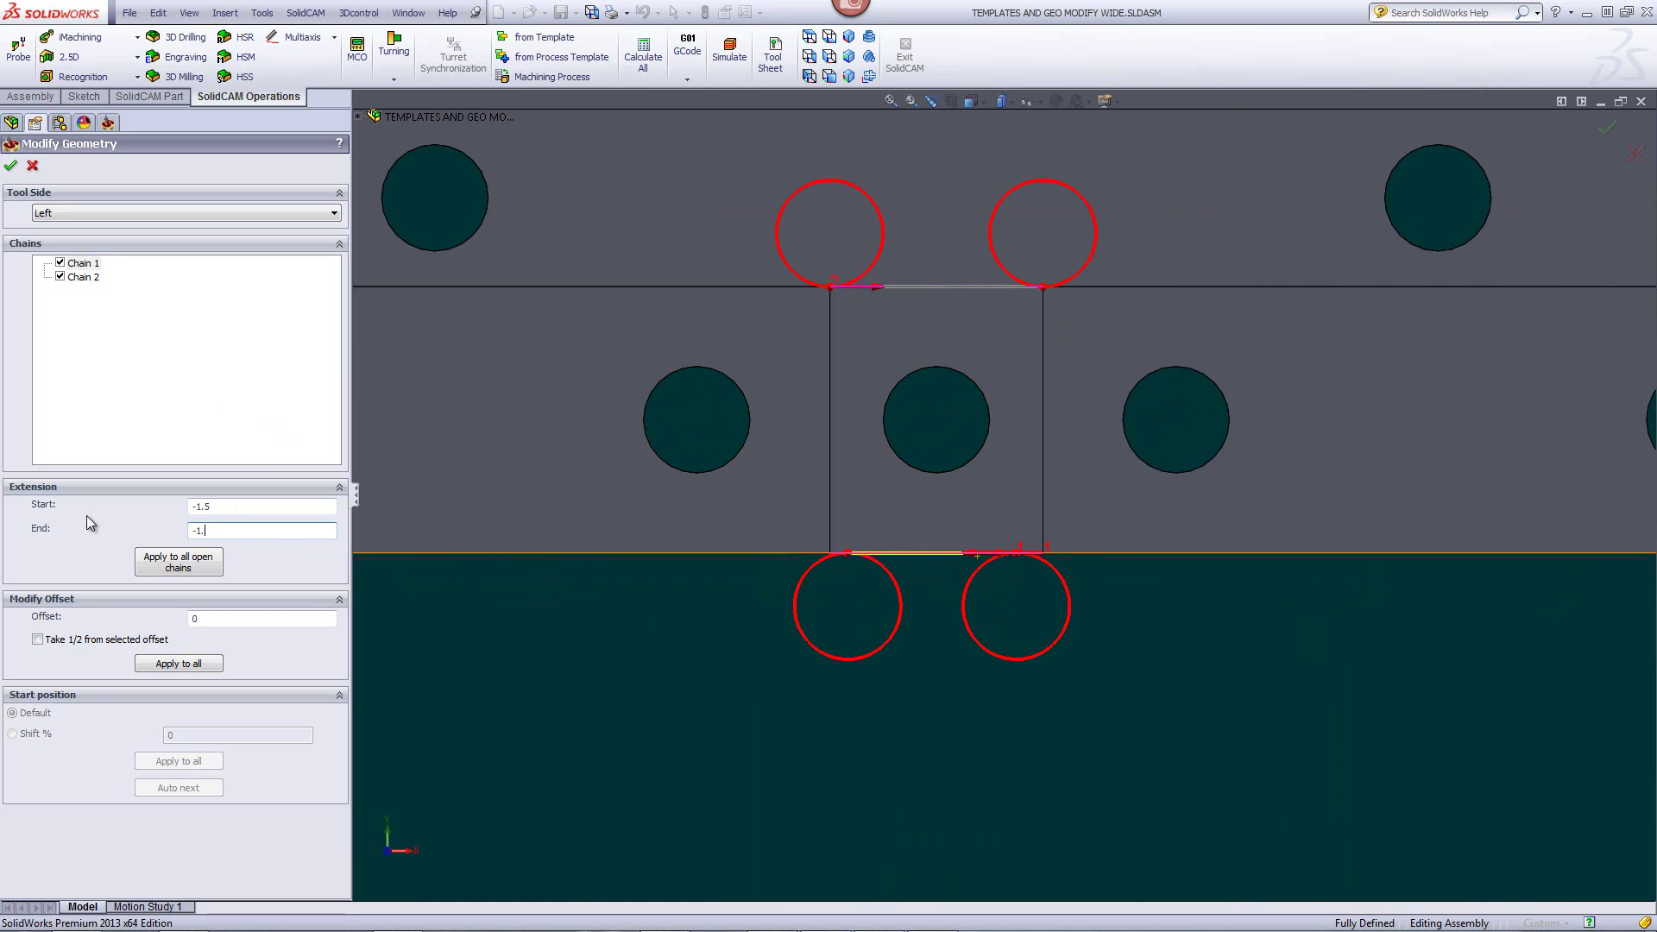
click(164, 559)
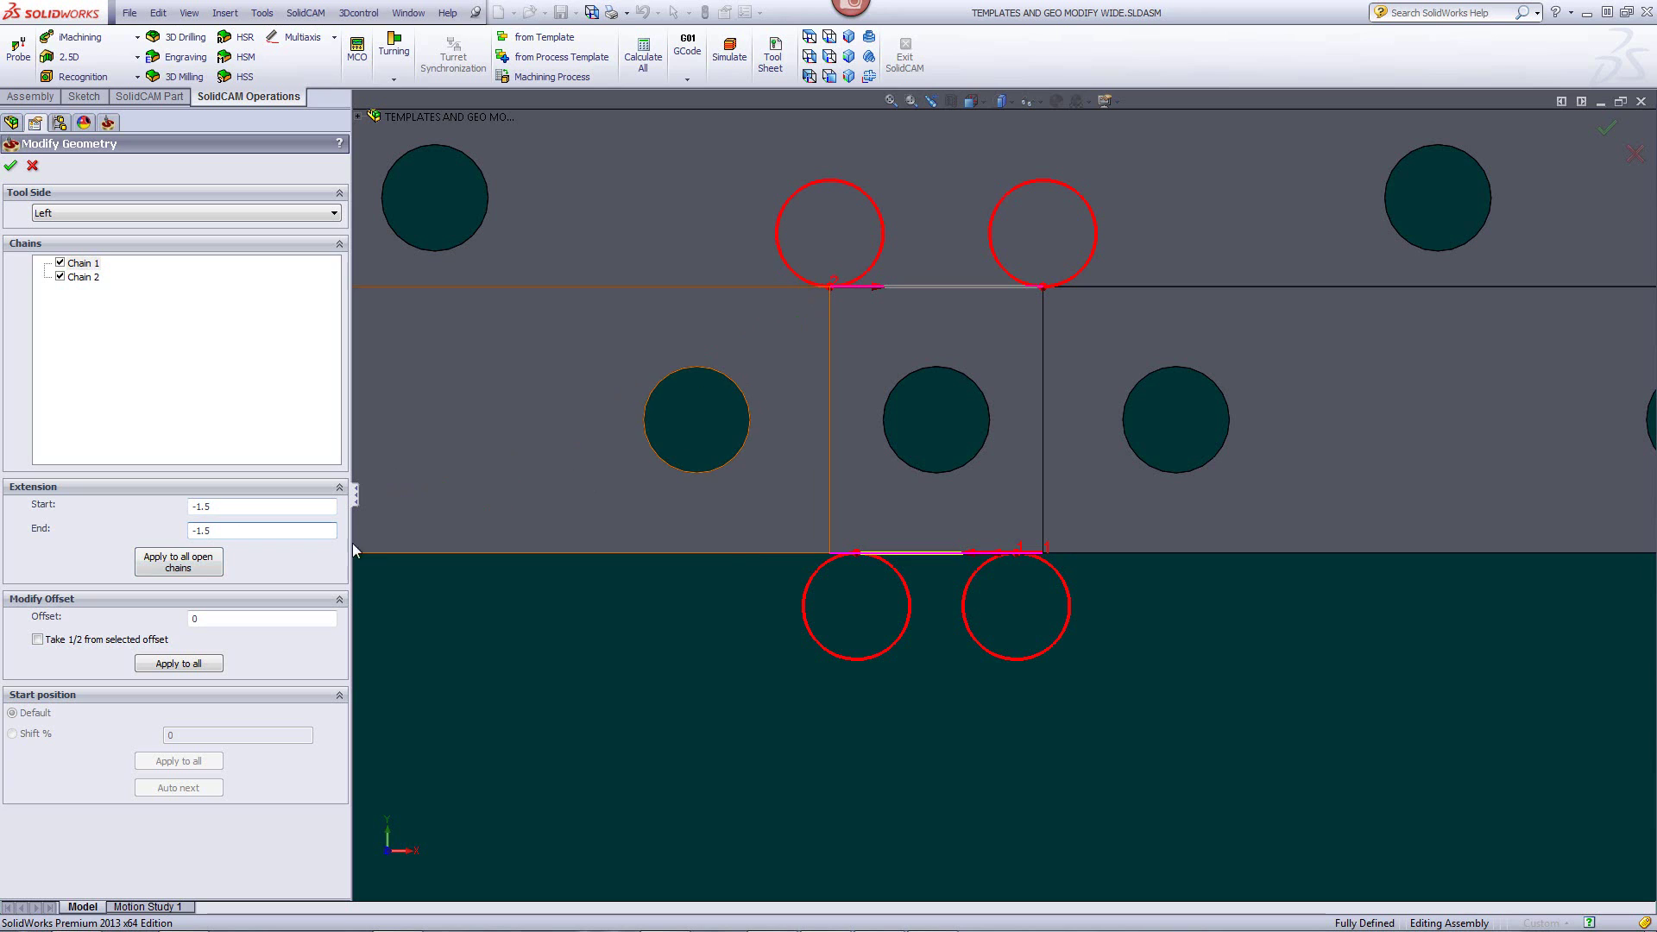
click(172, 563)
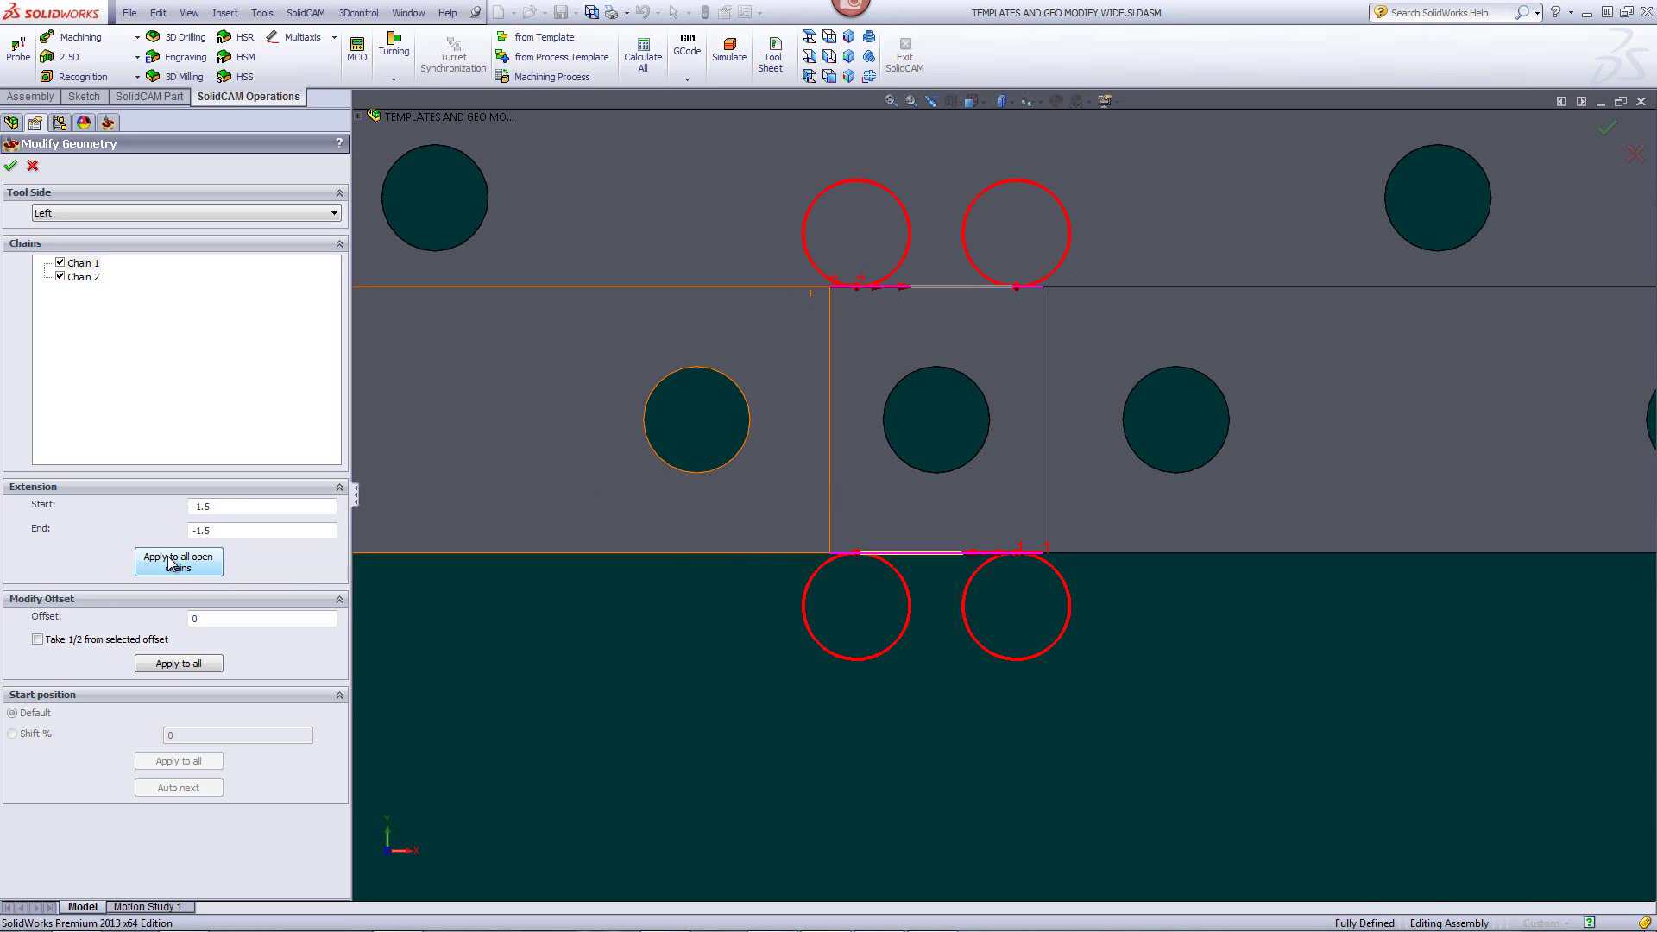
click(10, 164)
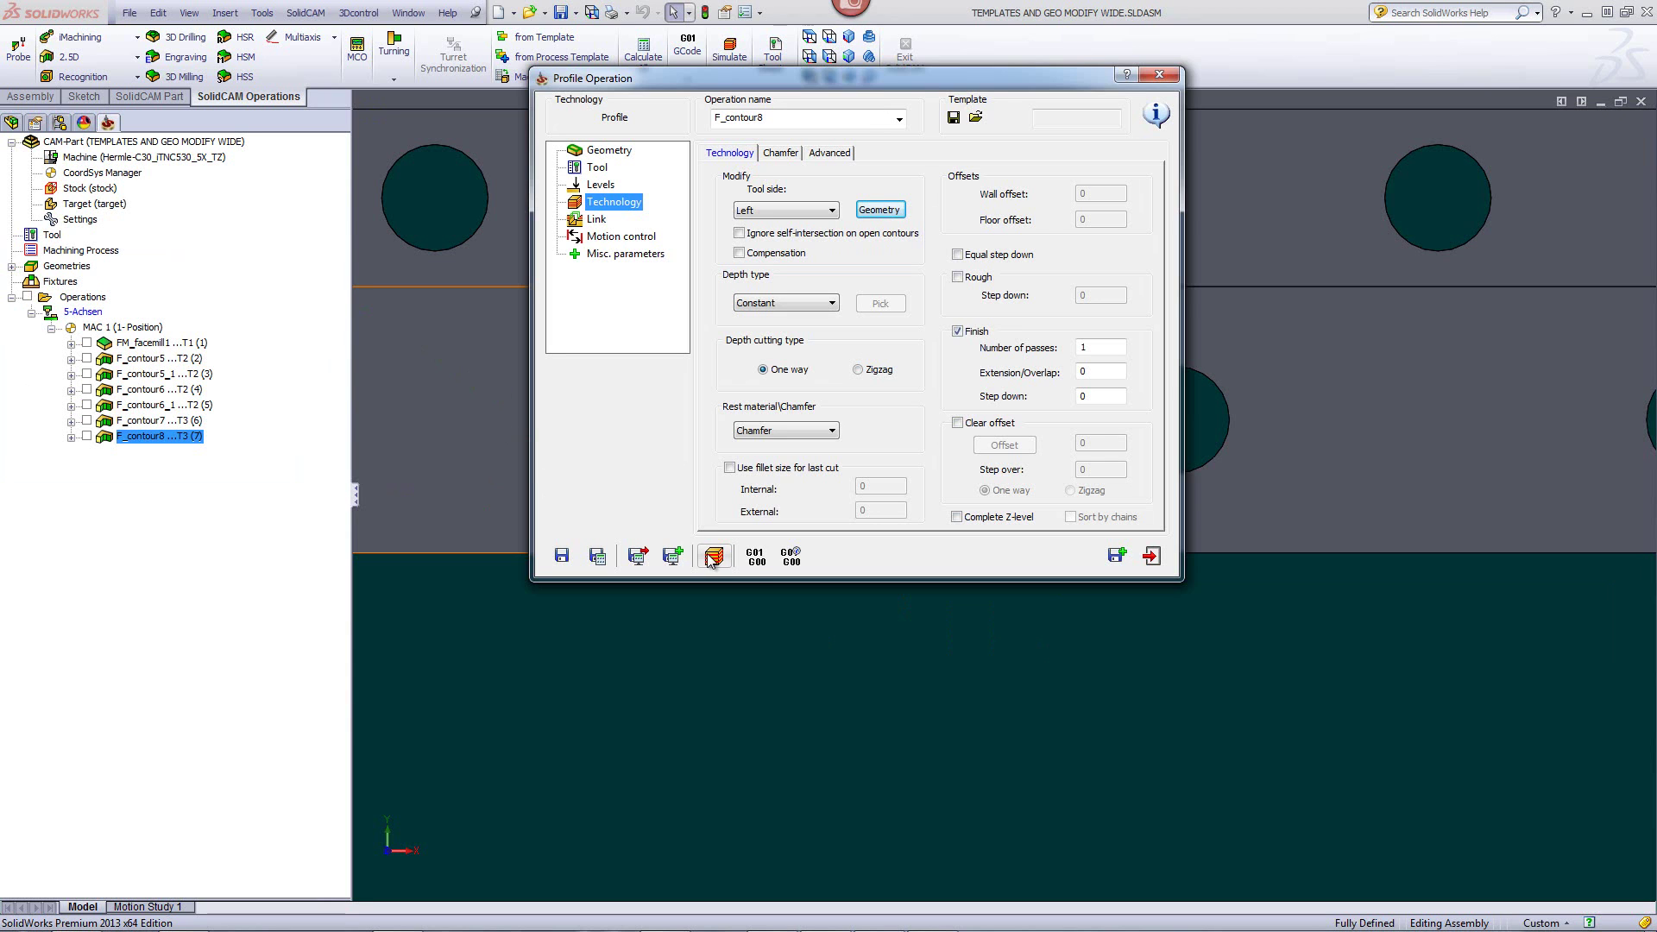
- Simulate F_contour8 in SolidVerify, stepping and then playing the chamfer toolpath
click(714, 556)
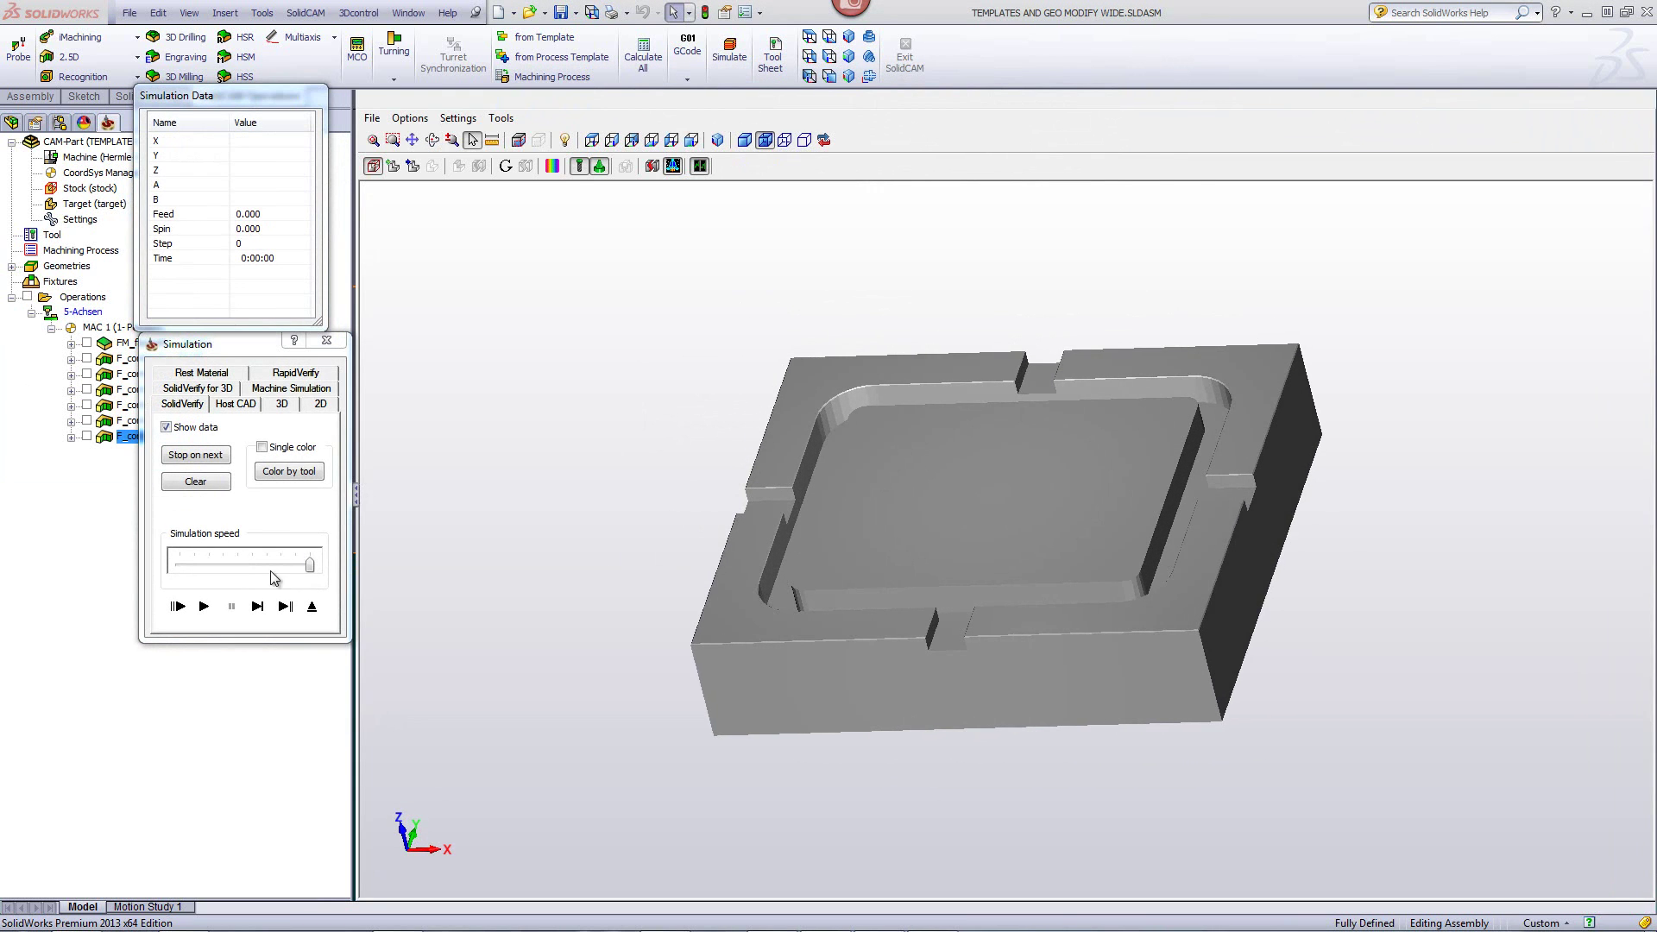
click(257, 607)
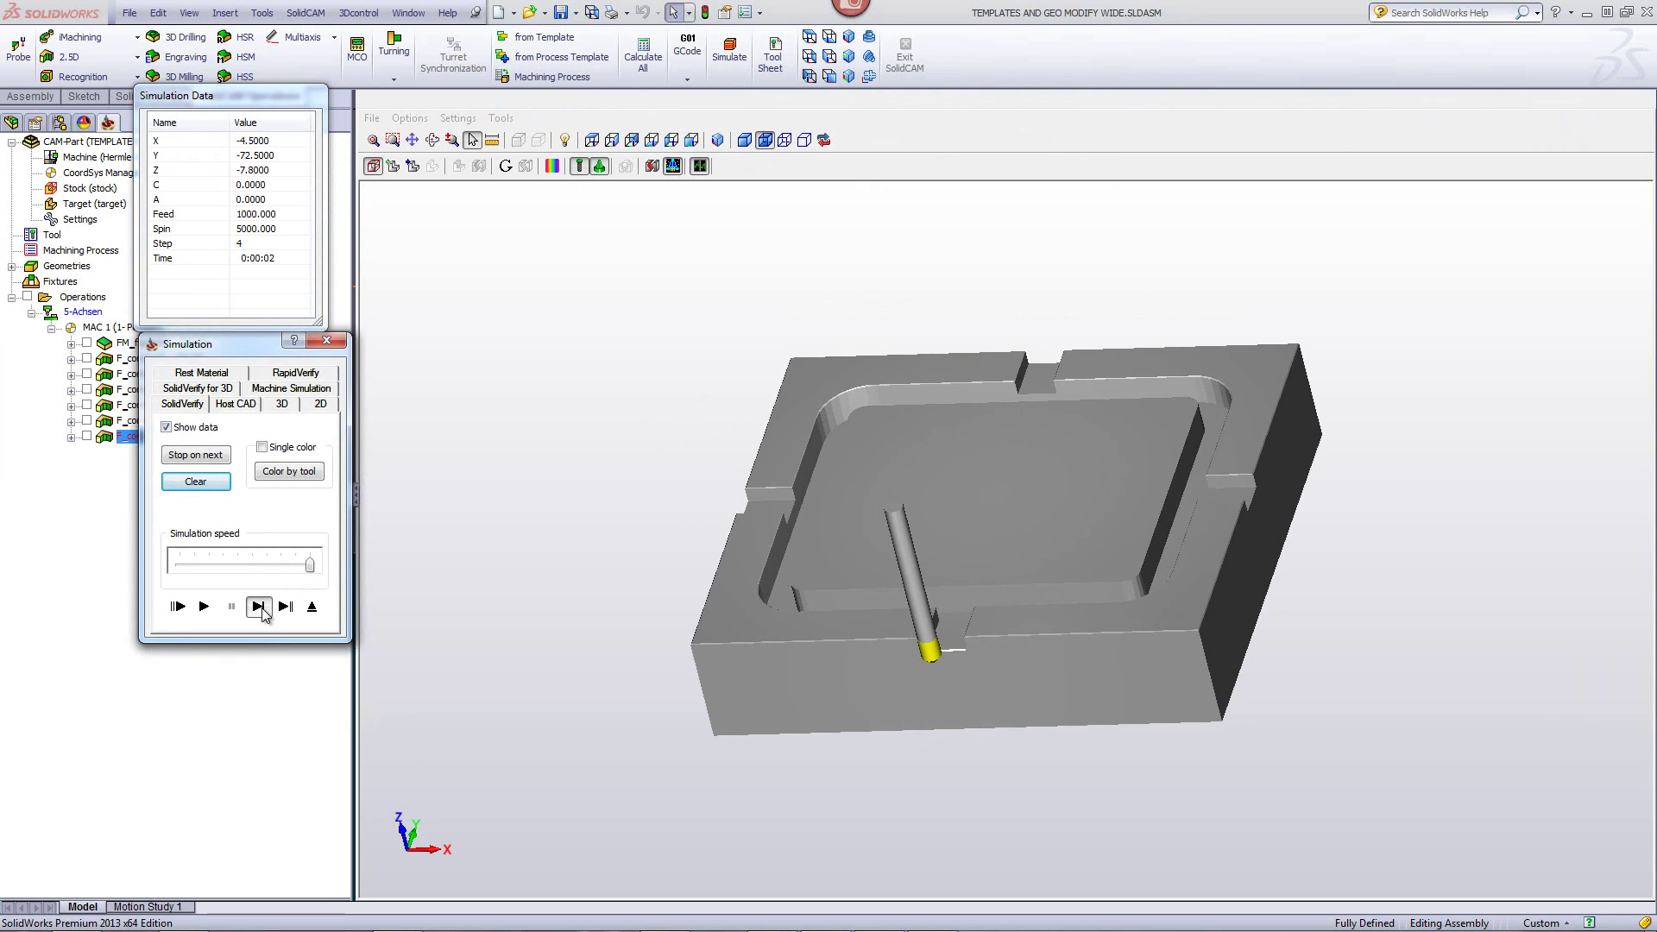
click(204, 607)
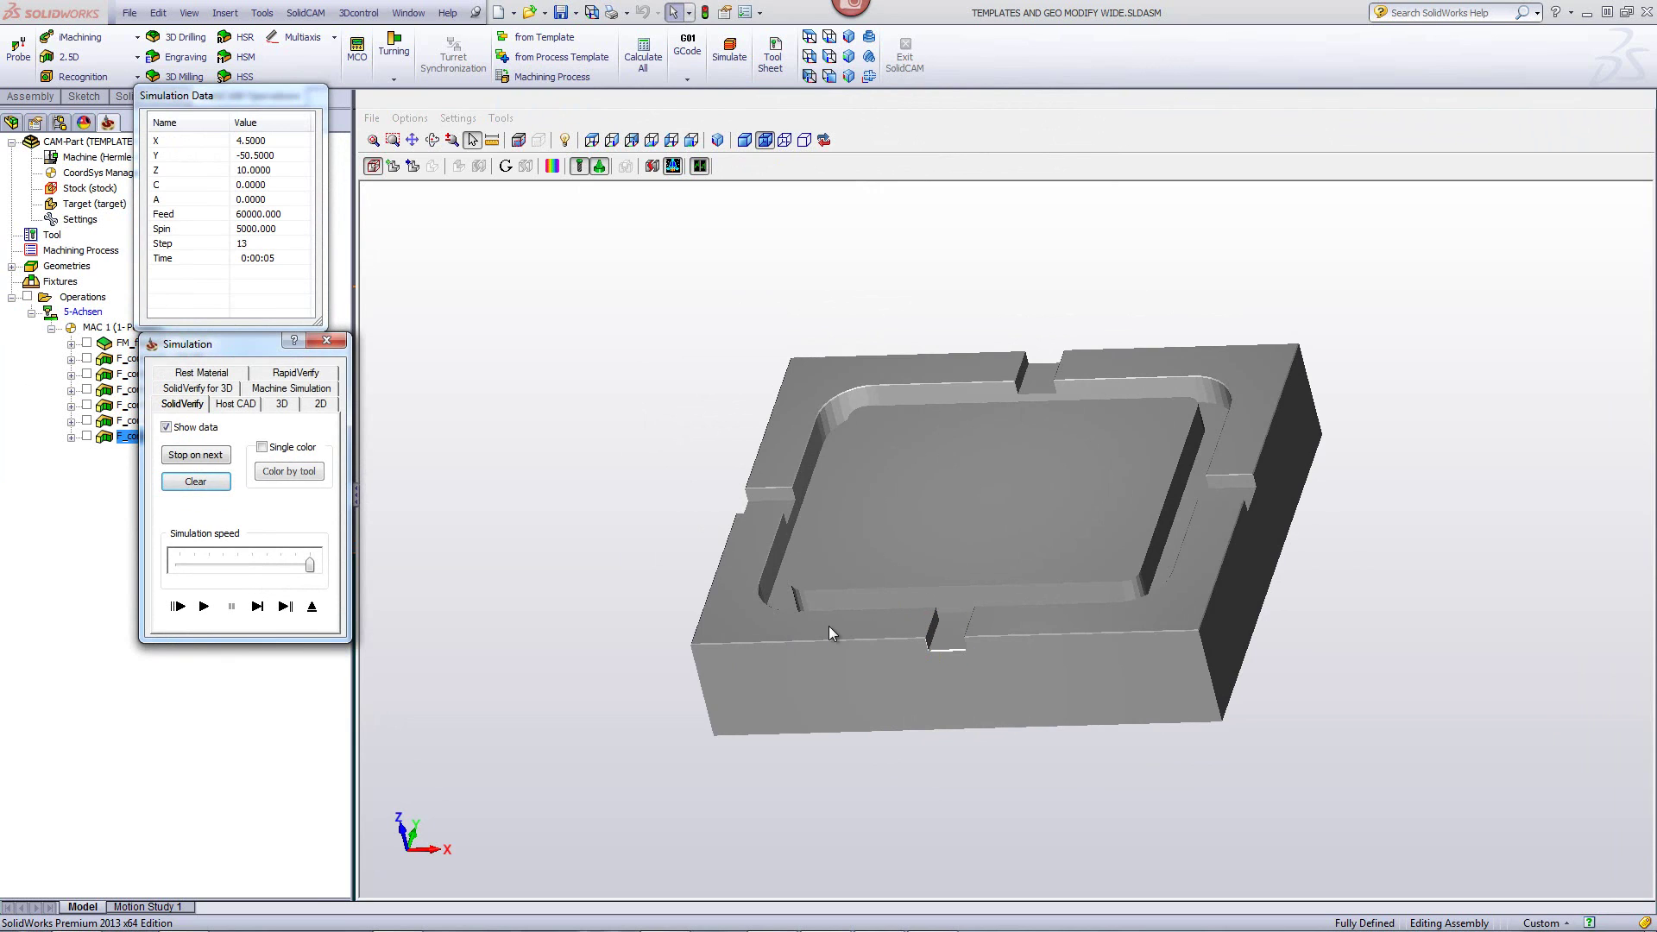
drag(829, 552, 872, 649)
scroll(1033, 692, up, 3)
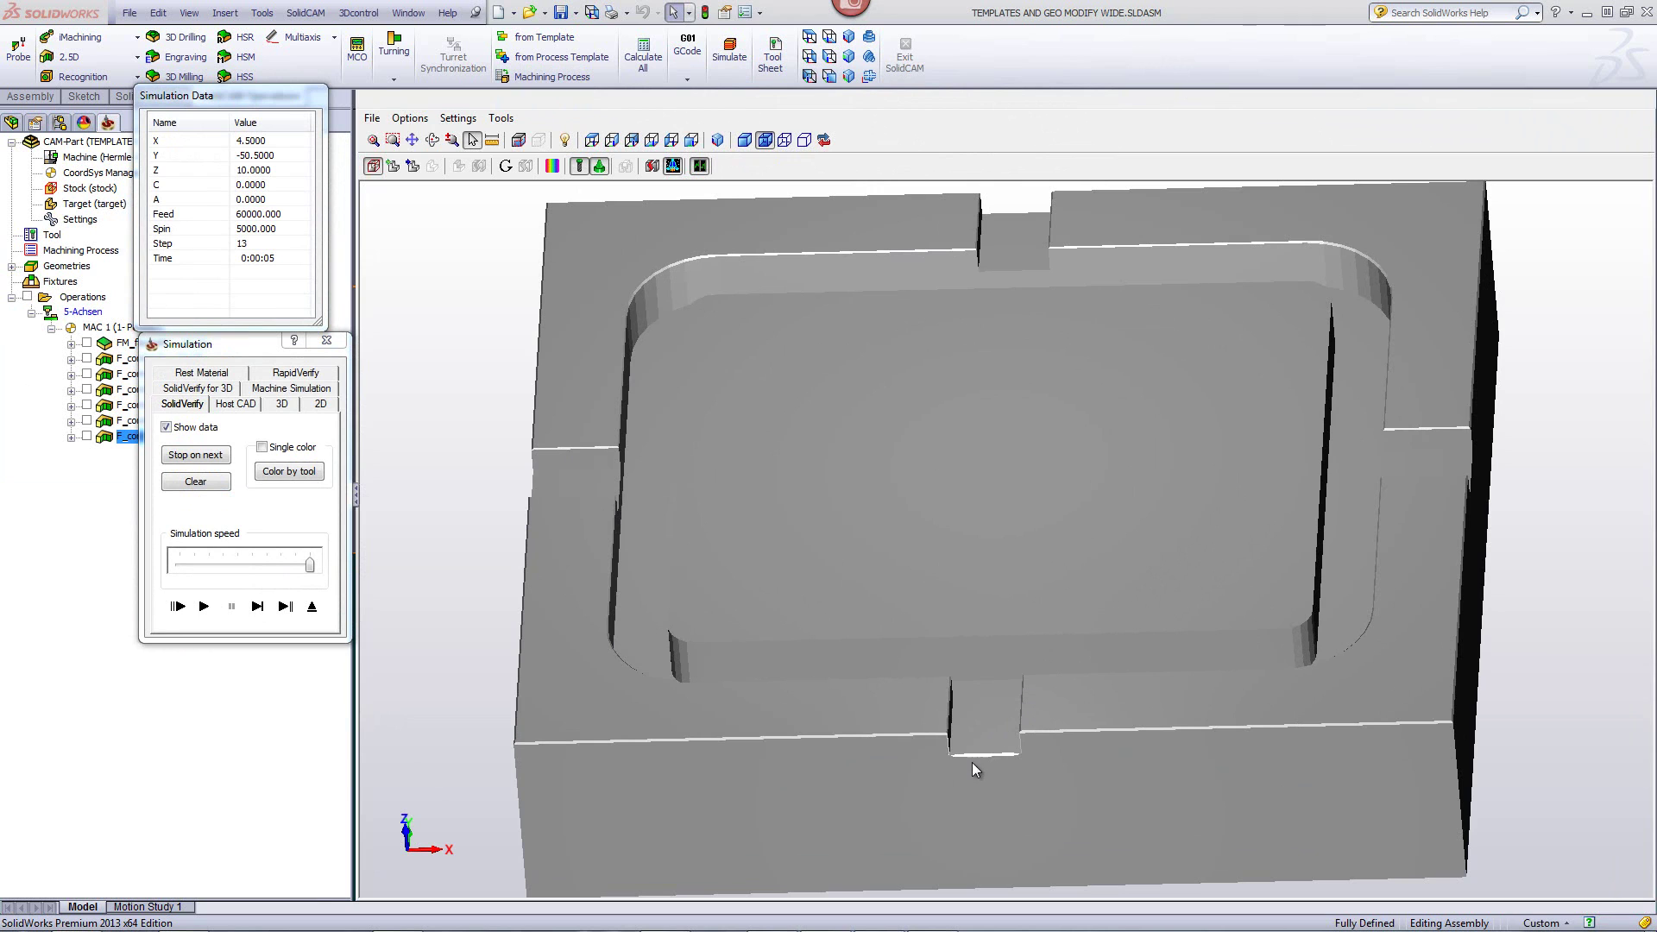
middle_drag(967, 764, 925, 735)
scroll(898, 753, up, 5)
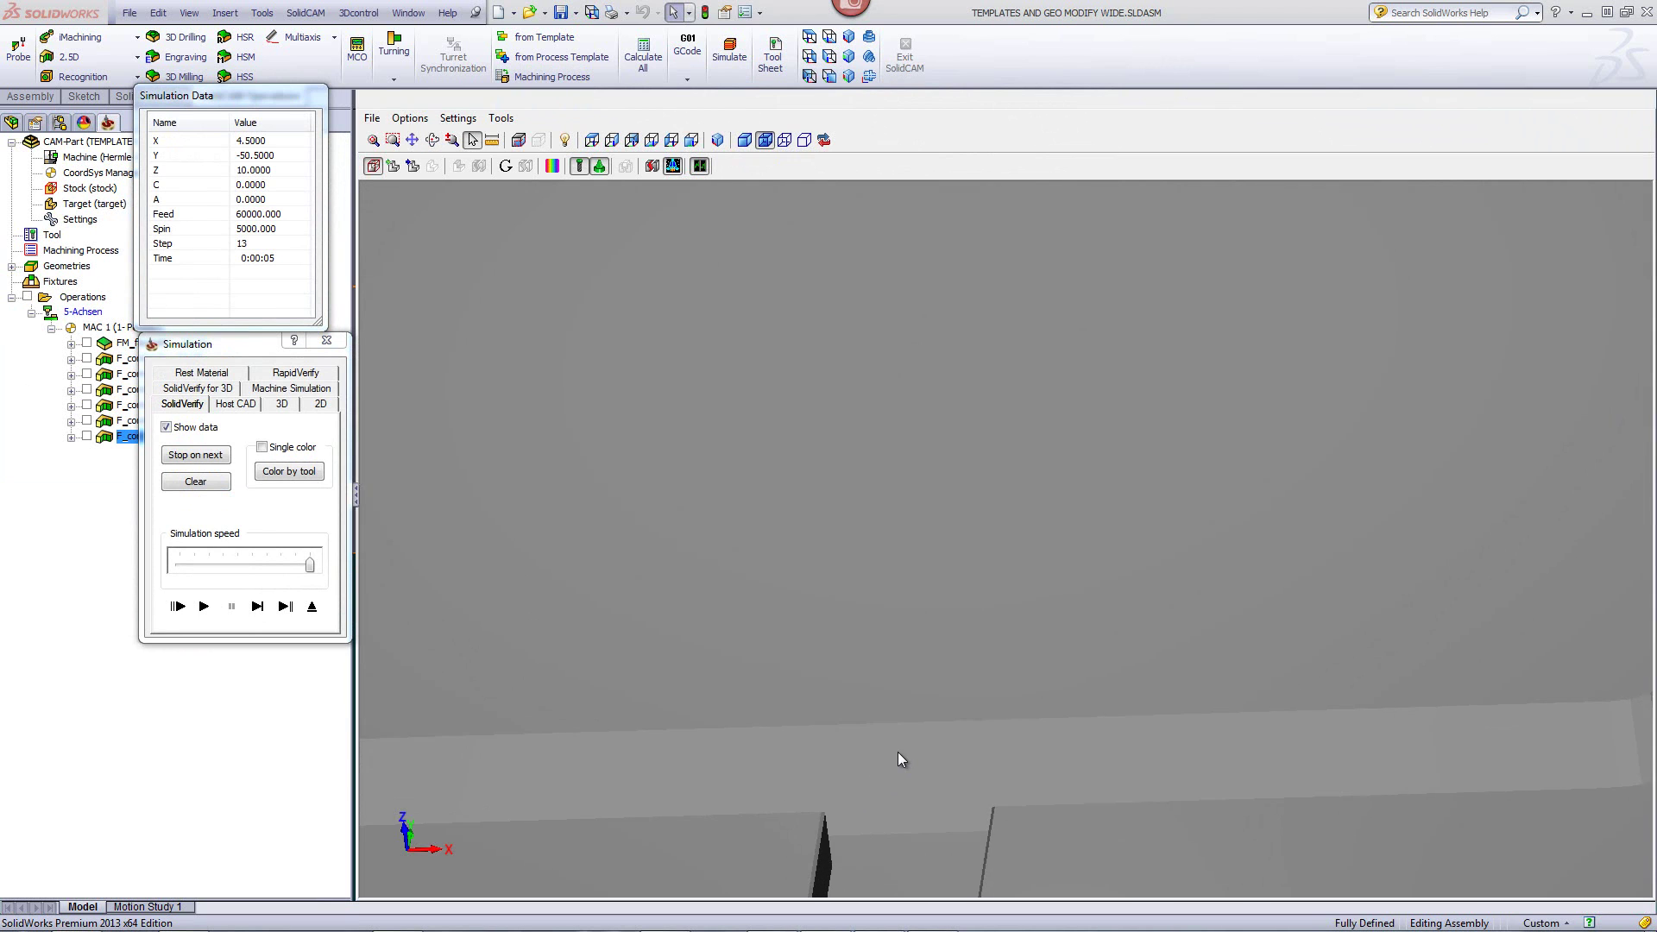
- Inspect the shortened notch chamfer up close, then exit the simulation and Profile Operation dialog
scroll(898, 758, down, 3)
scroll(897, 758, up, 2)
scroll(904, 754, up, 1)
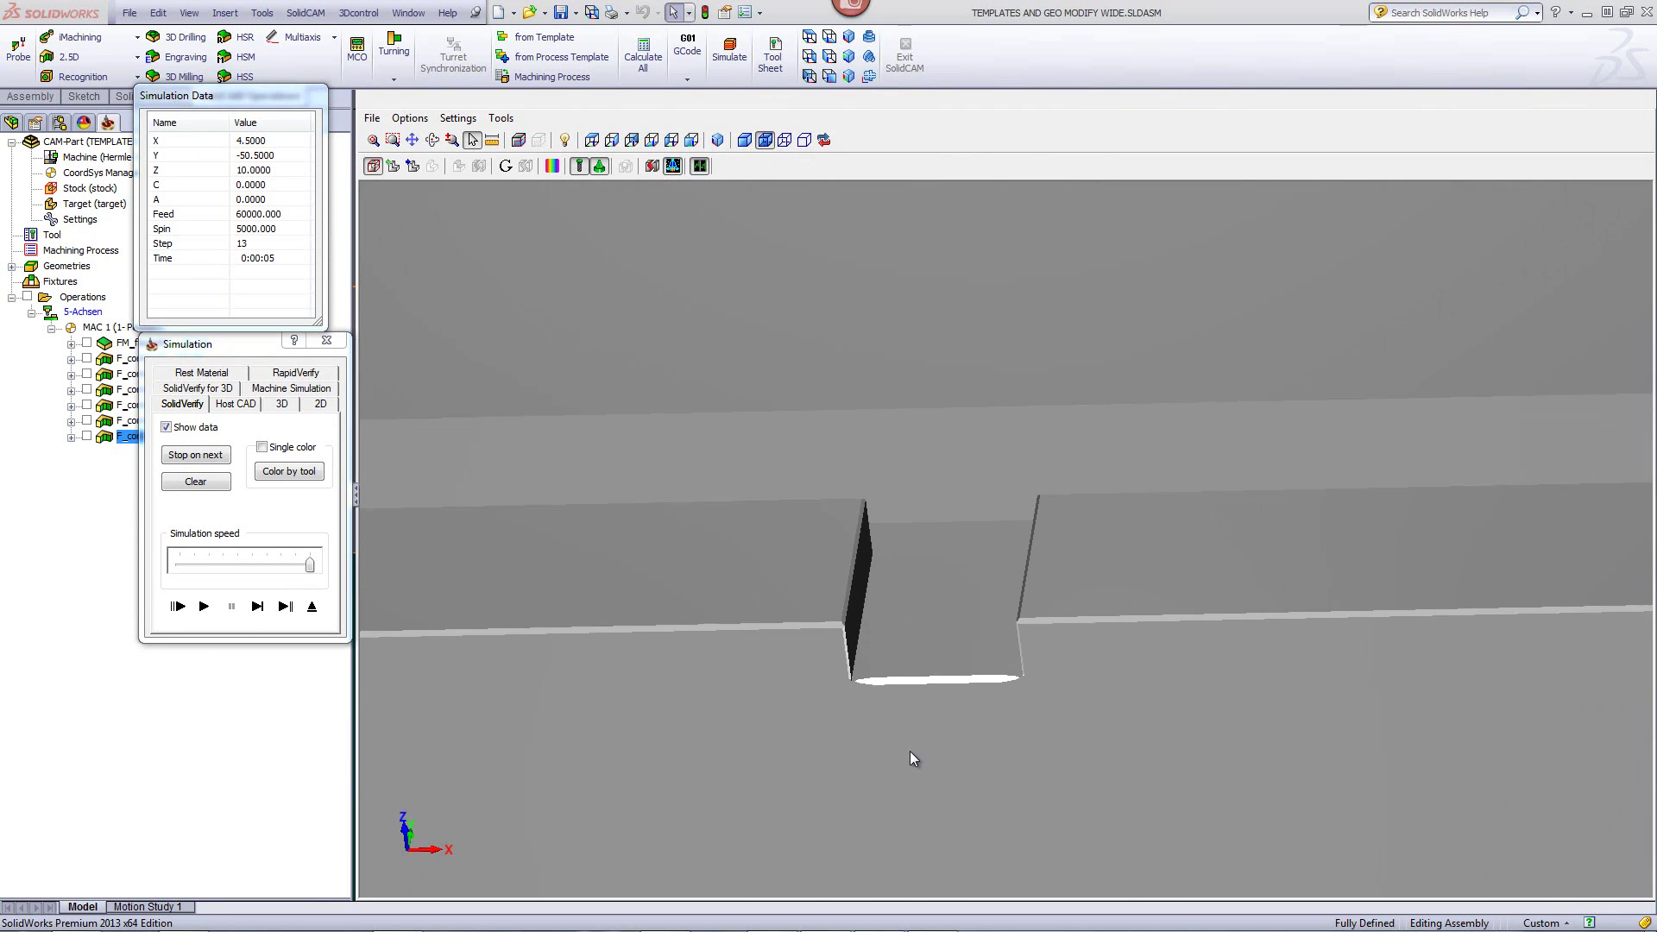
scroll(910, 751, up, 1)
scroll(909, 744, up, 2)
scroll(901, 698, up, 1)
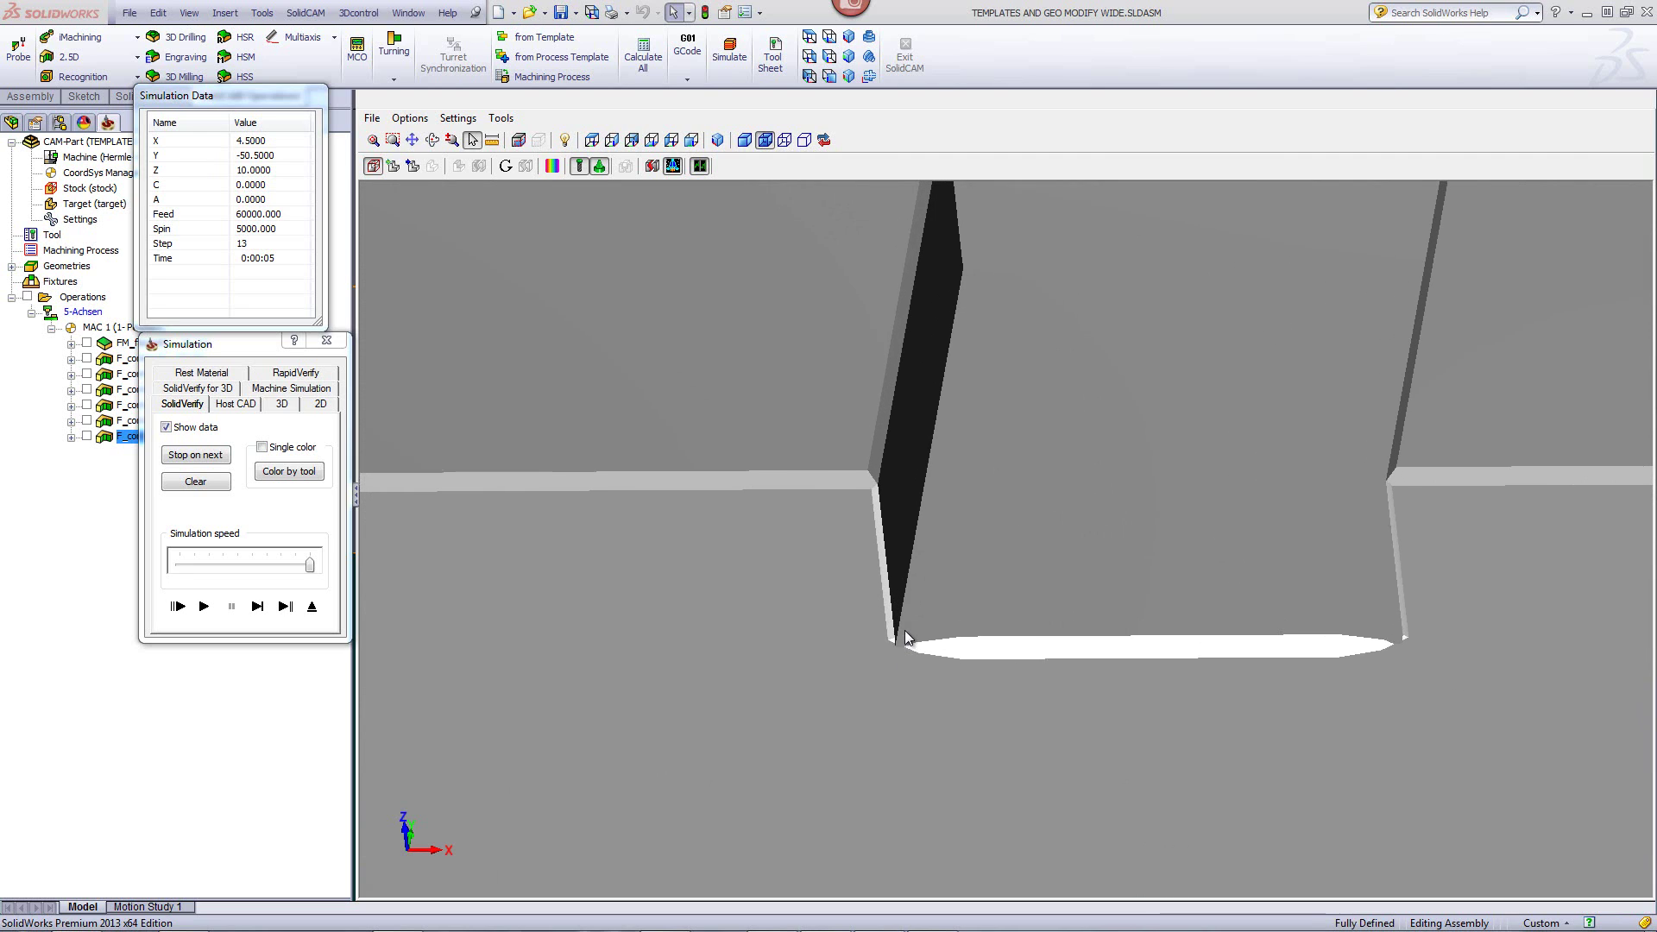
scroll(889, 656, up, 2)
scroll(1007, 665, down, 1)
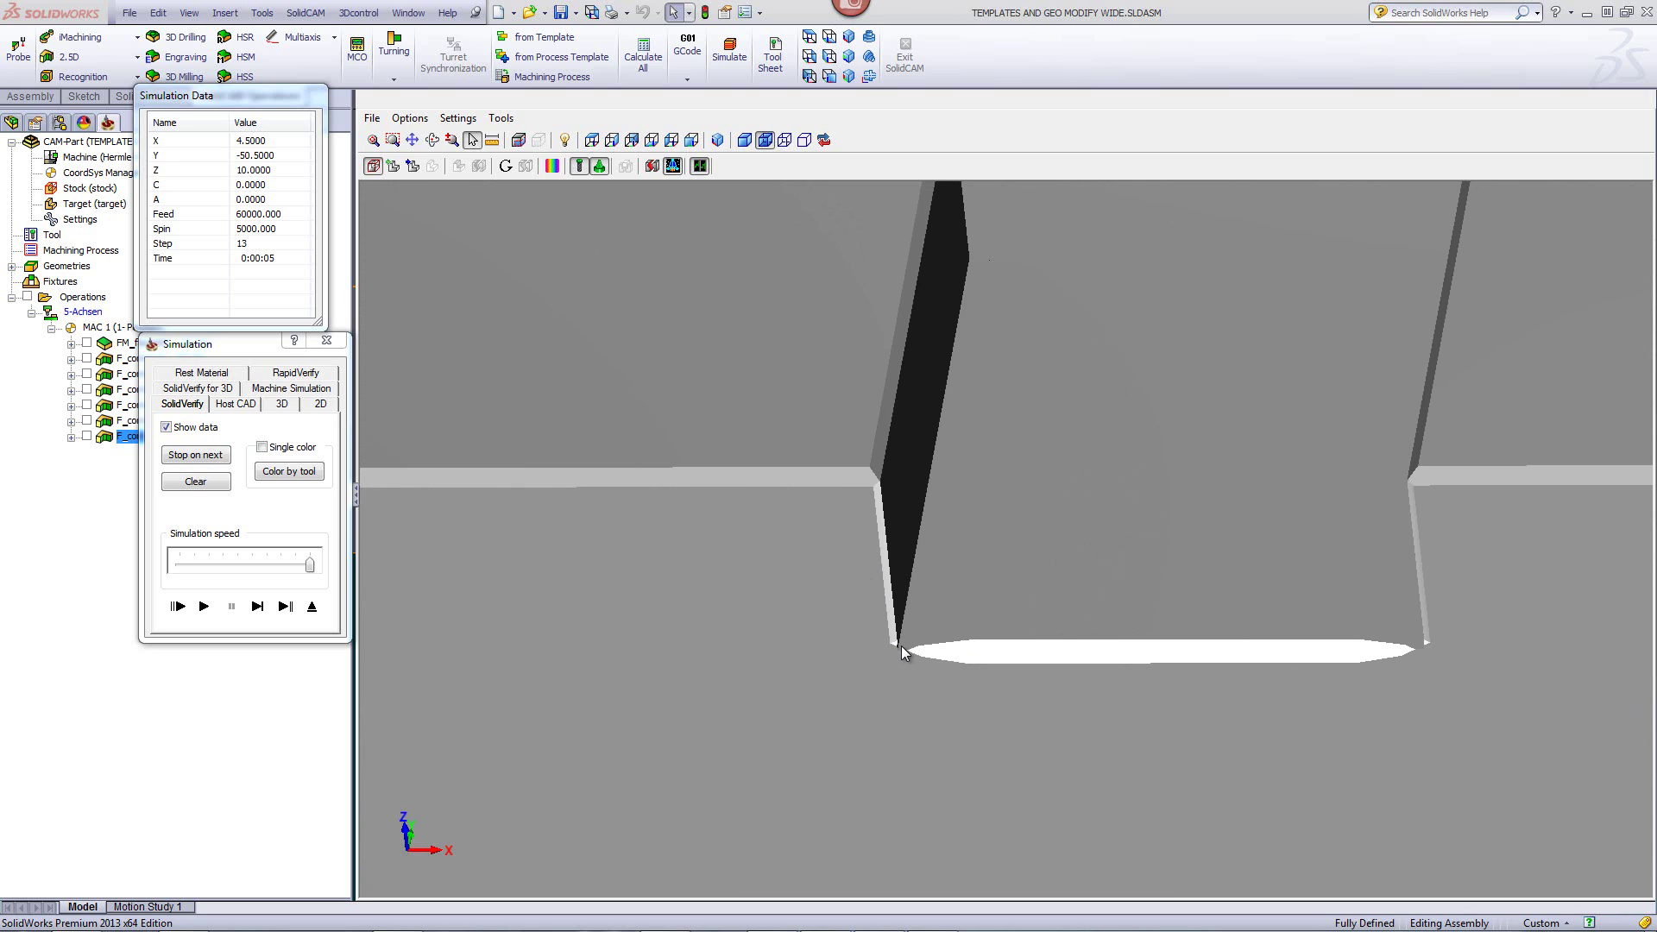
scroll(946, 563, down, 3)
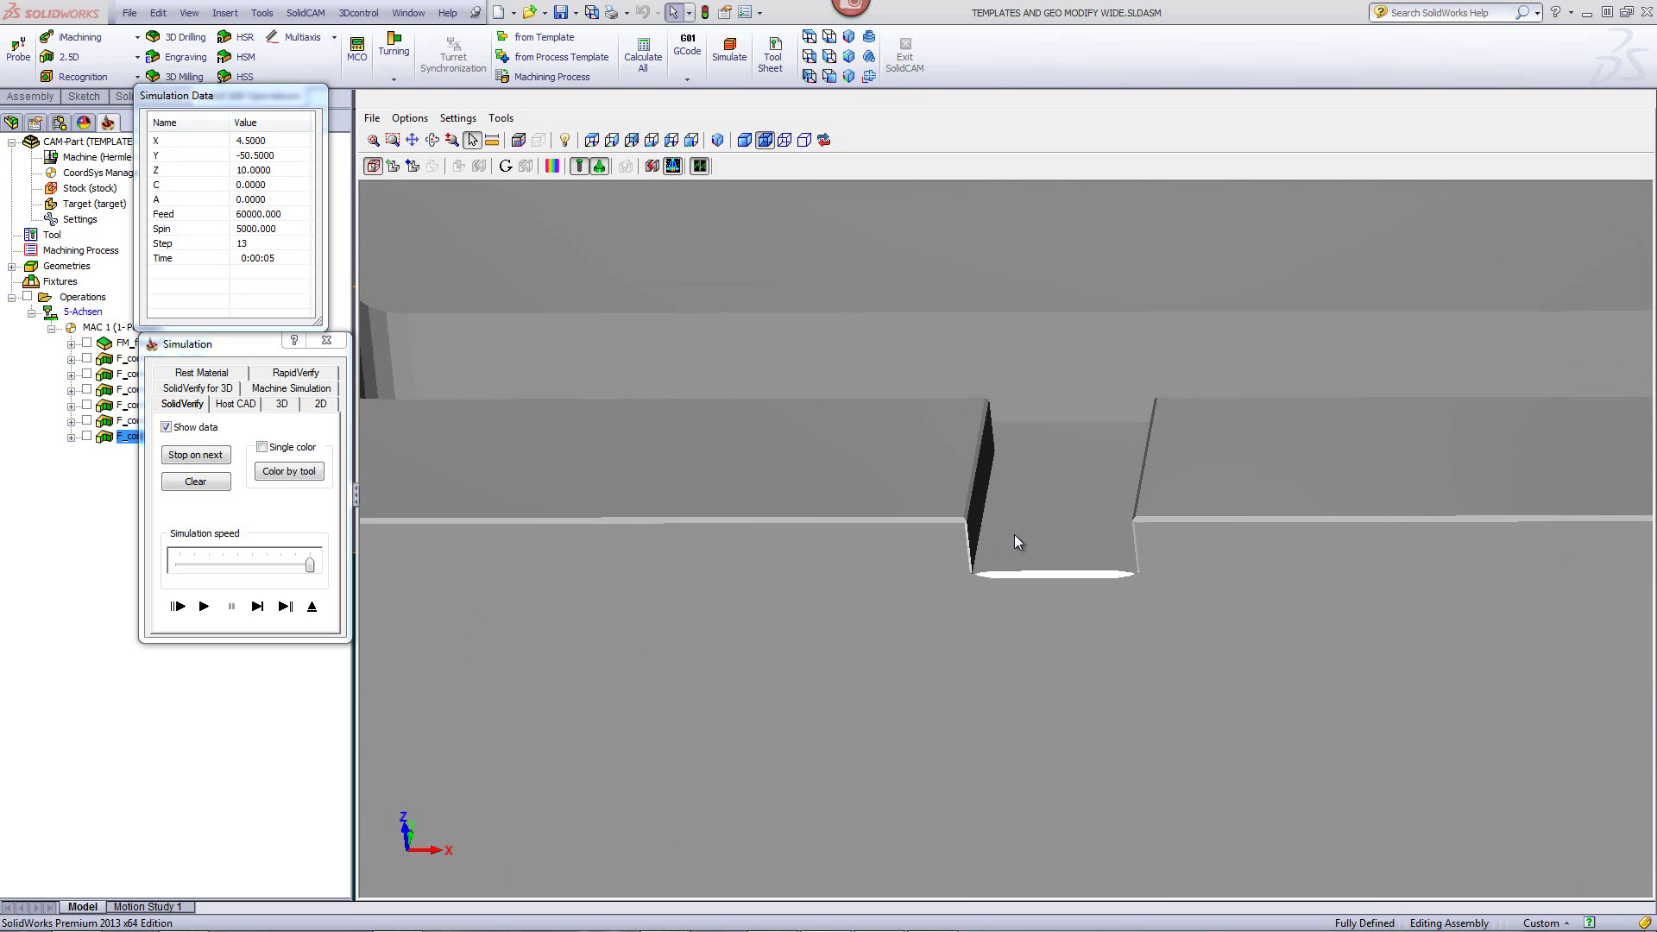
scroll(1013, 535, down, 3)
mouse_move(1079, 485)
middle_down()
mouse_move(1084, 535)
mouse_move(1085, 490)
middle_up()
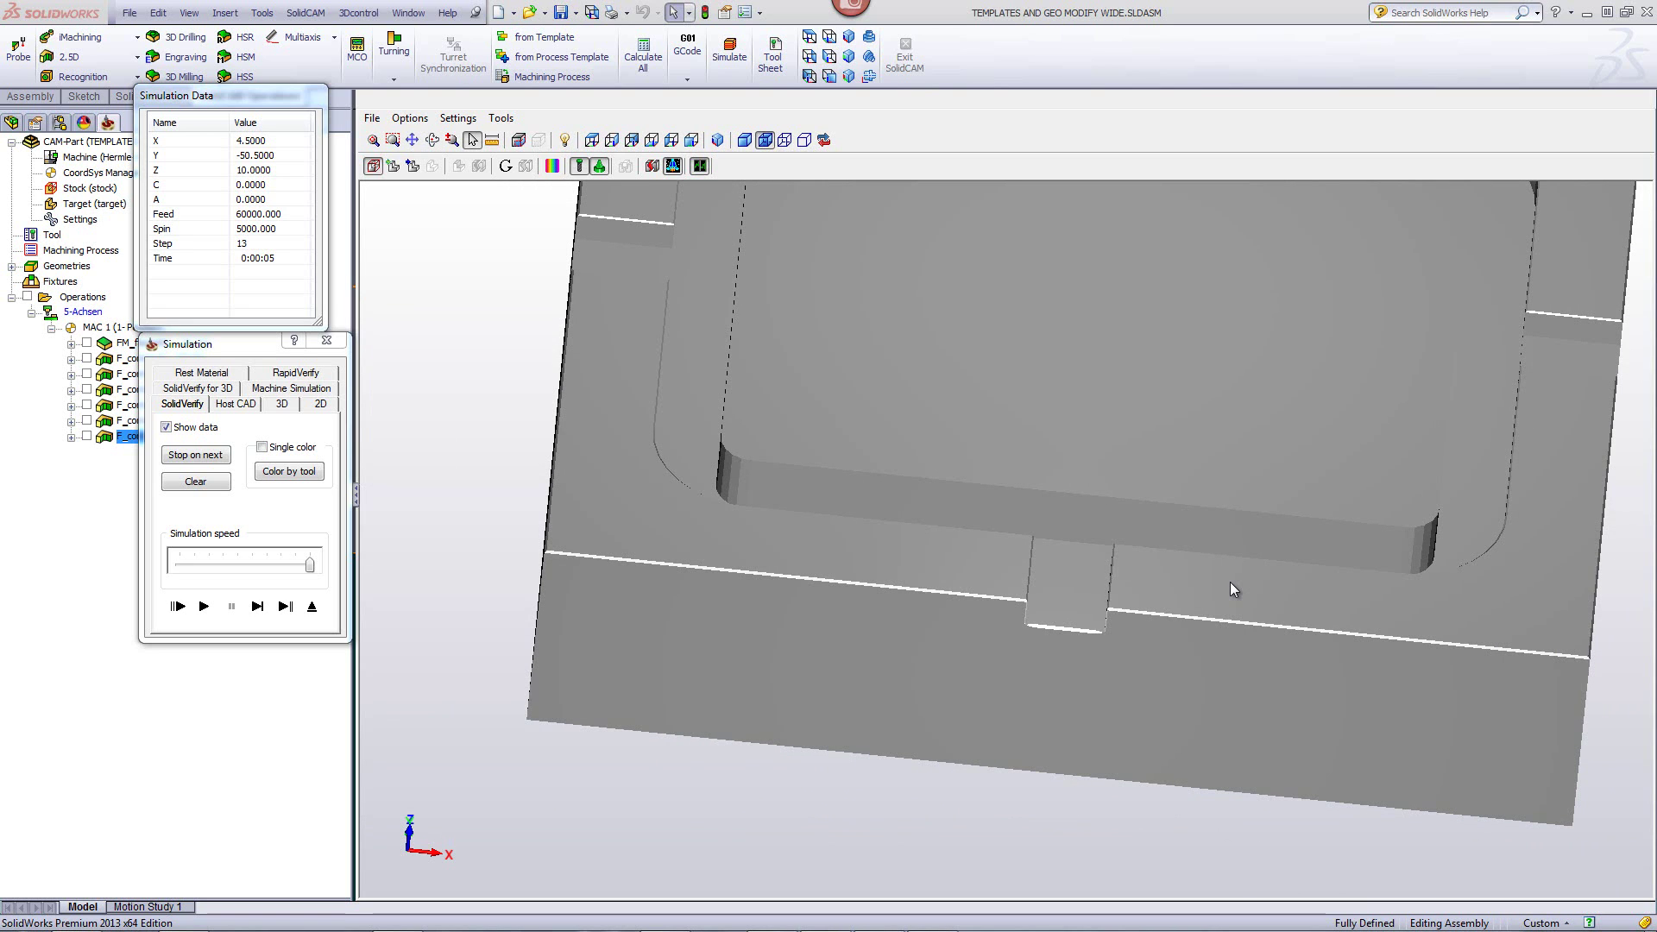
scroll(1230, 582, down, 2)
scroll(1230, 582, down, 2)
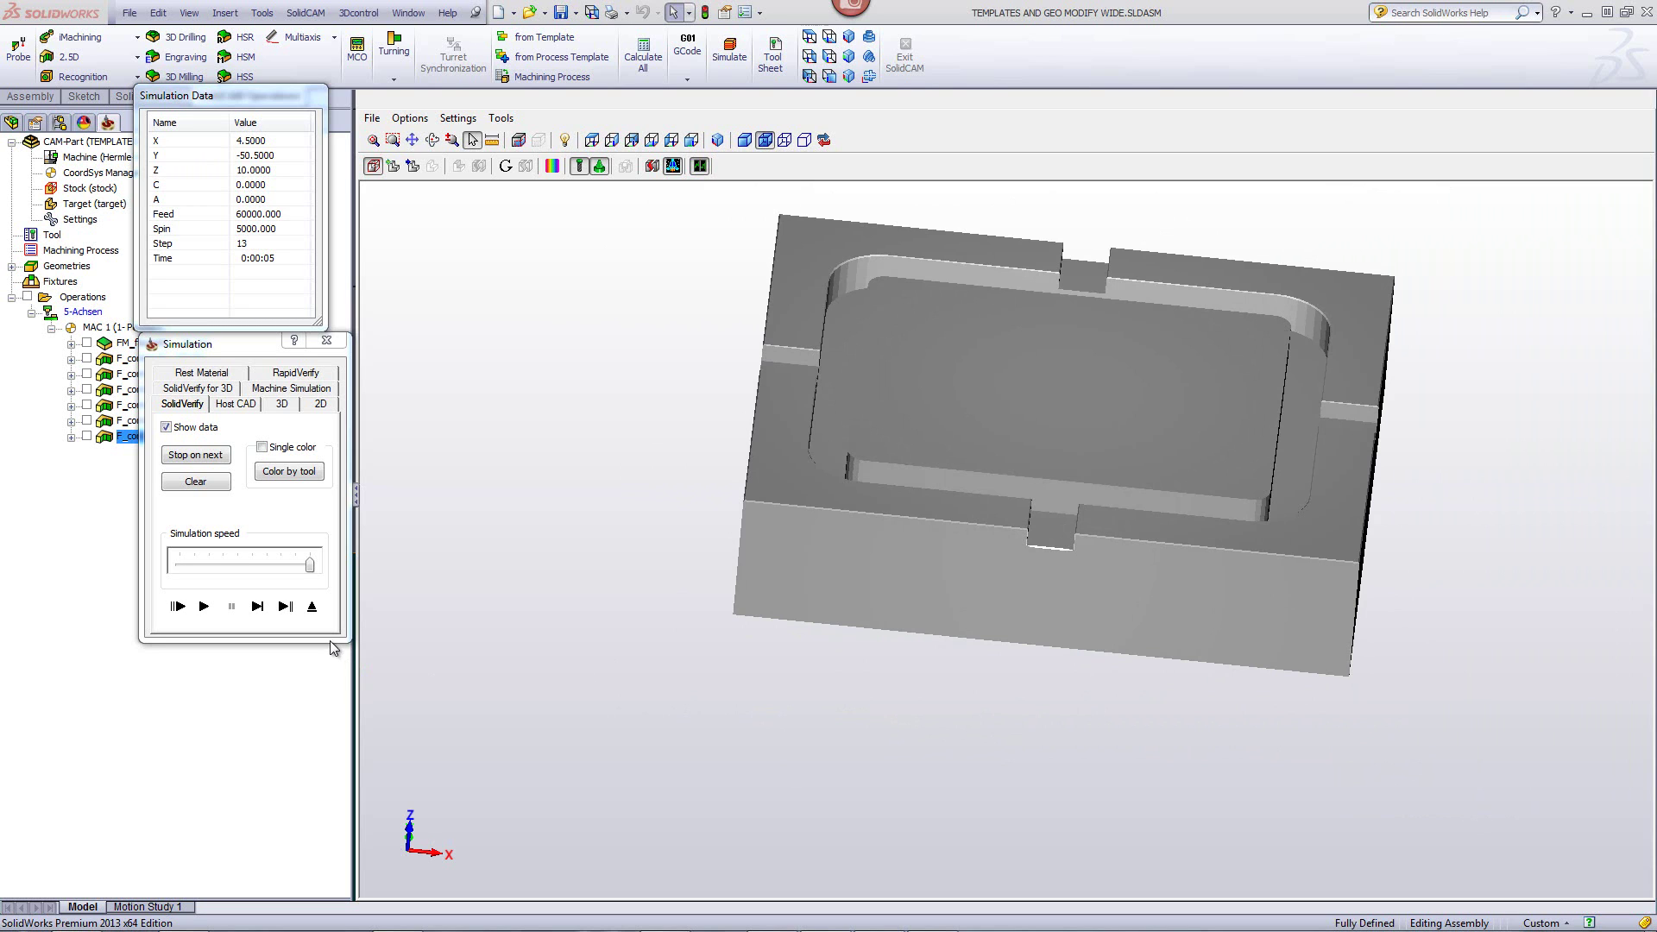
click(313, 606)
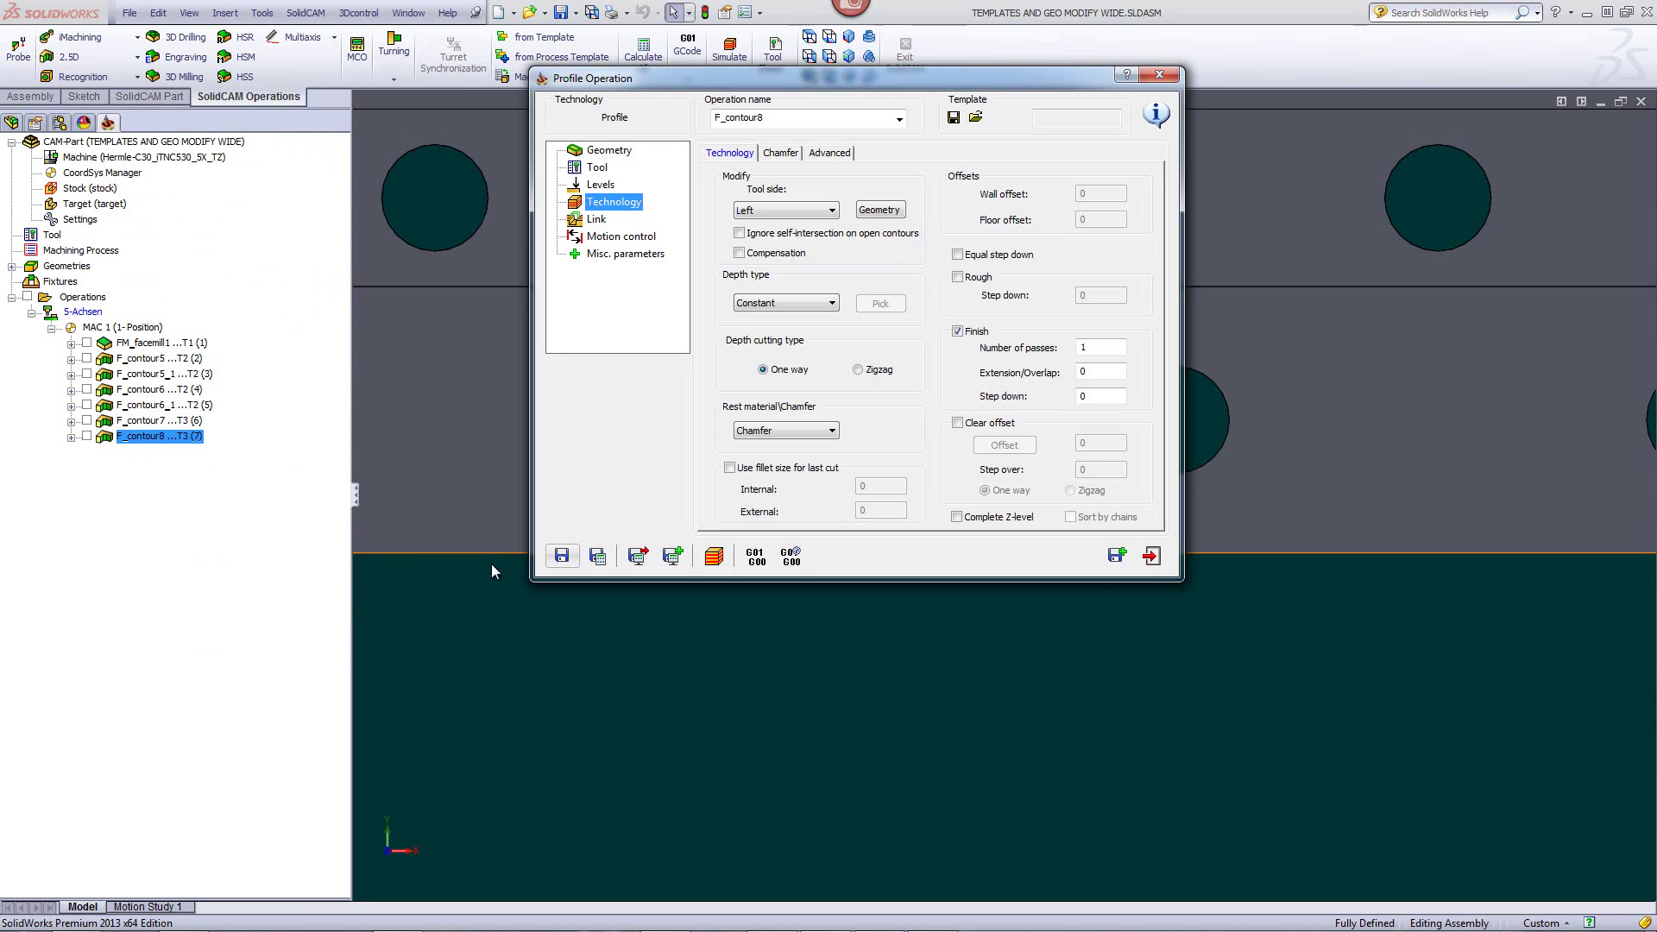
click(1149, 557)
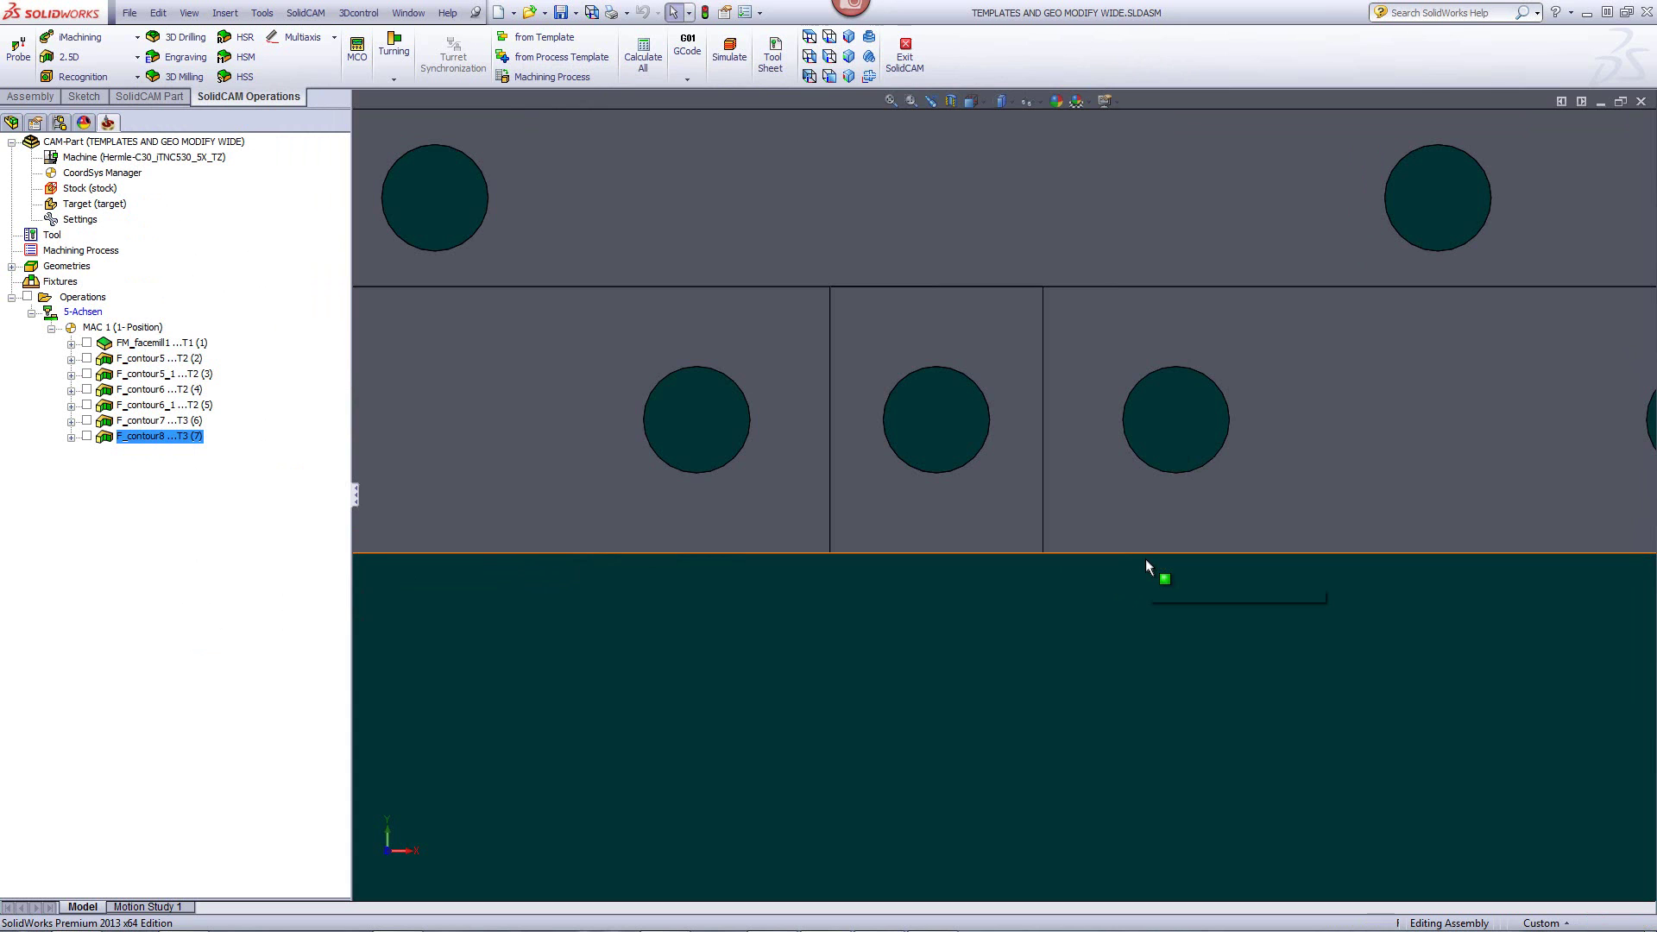
- Return to the viewport and zoom out to show the whole part
click(1146, 558)
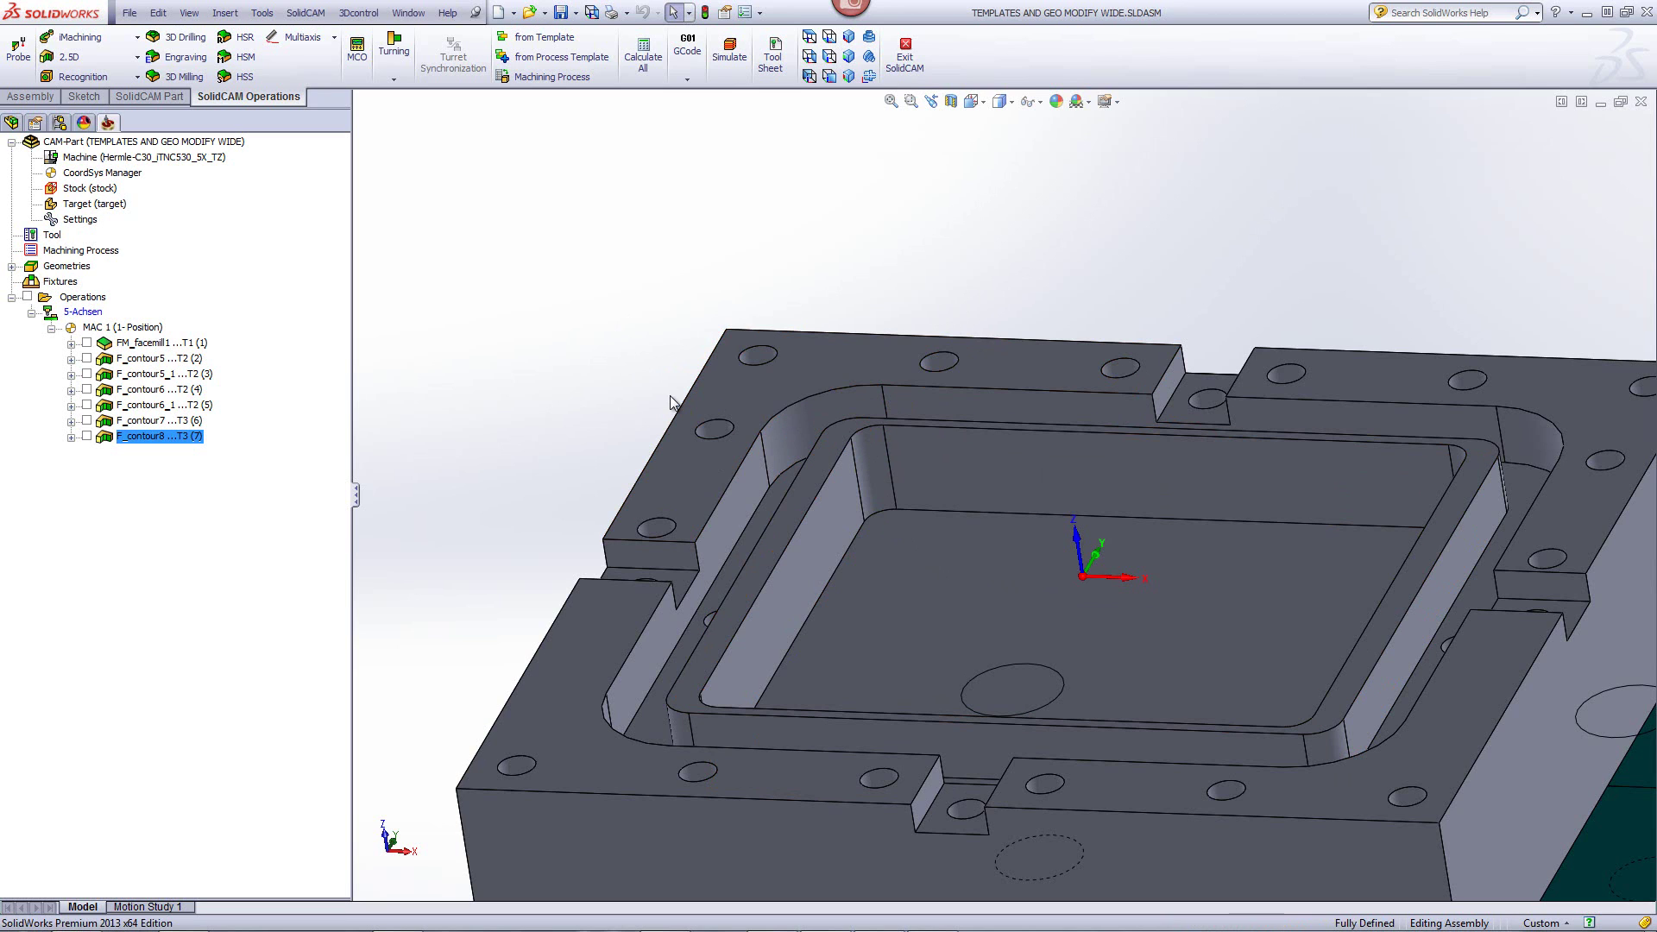
scroll(522, 336, down, 2)
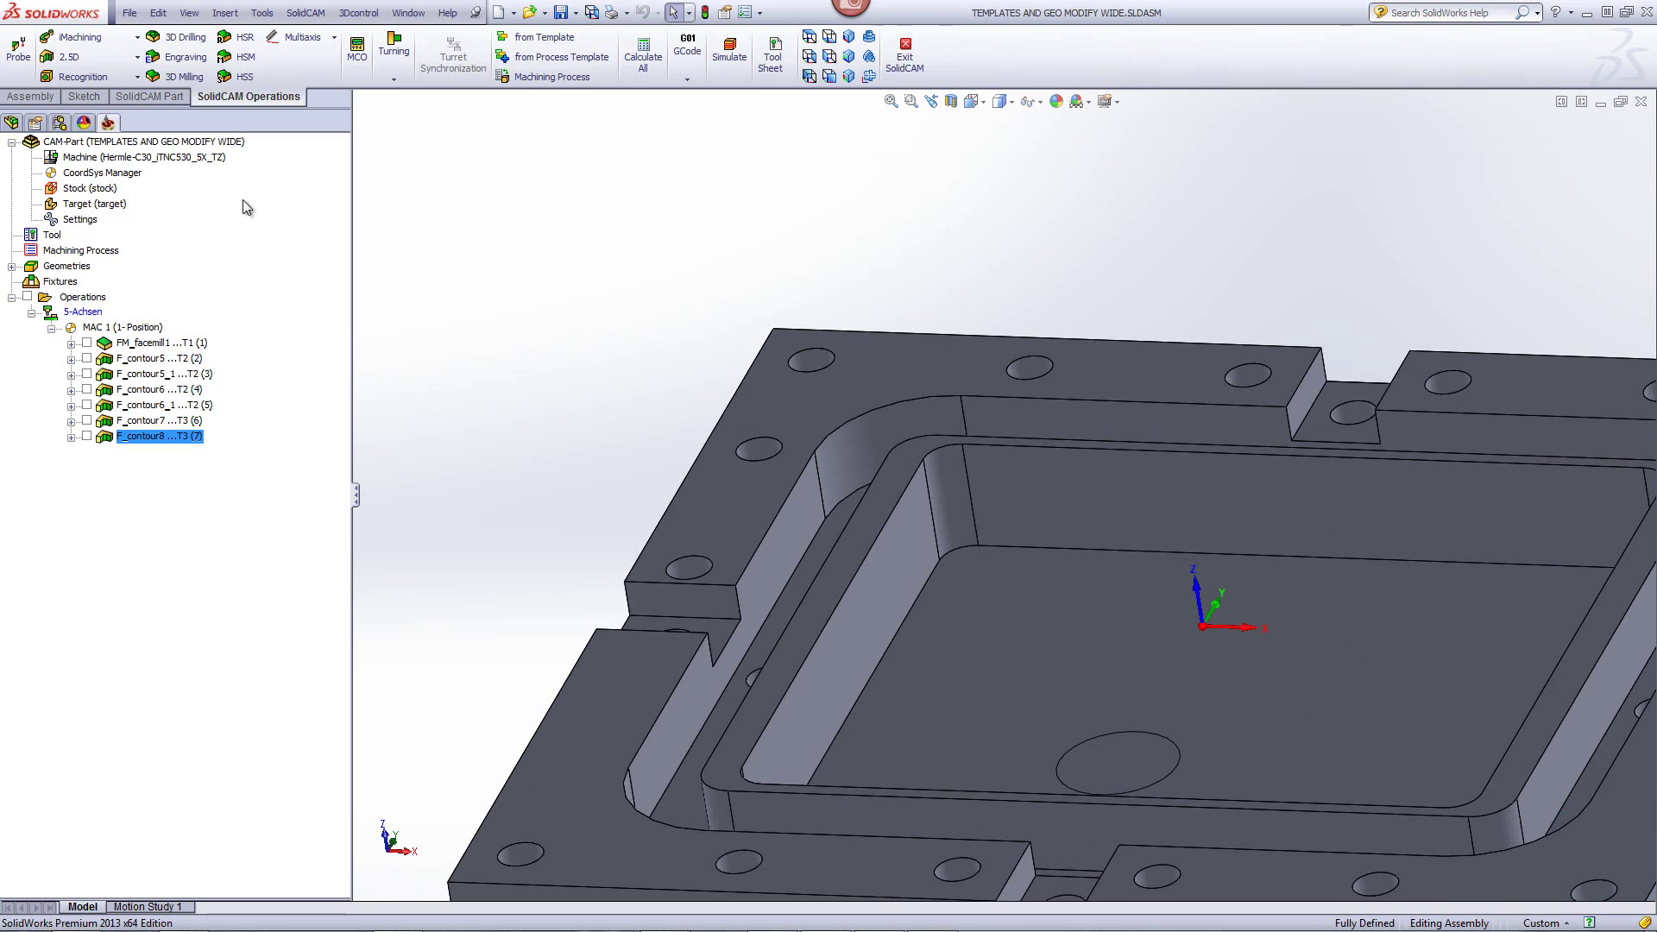
- Create a 2.5D Pocket operation using the inner rectangular loop as chain contour9
click(86, 57)
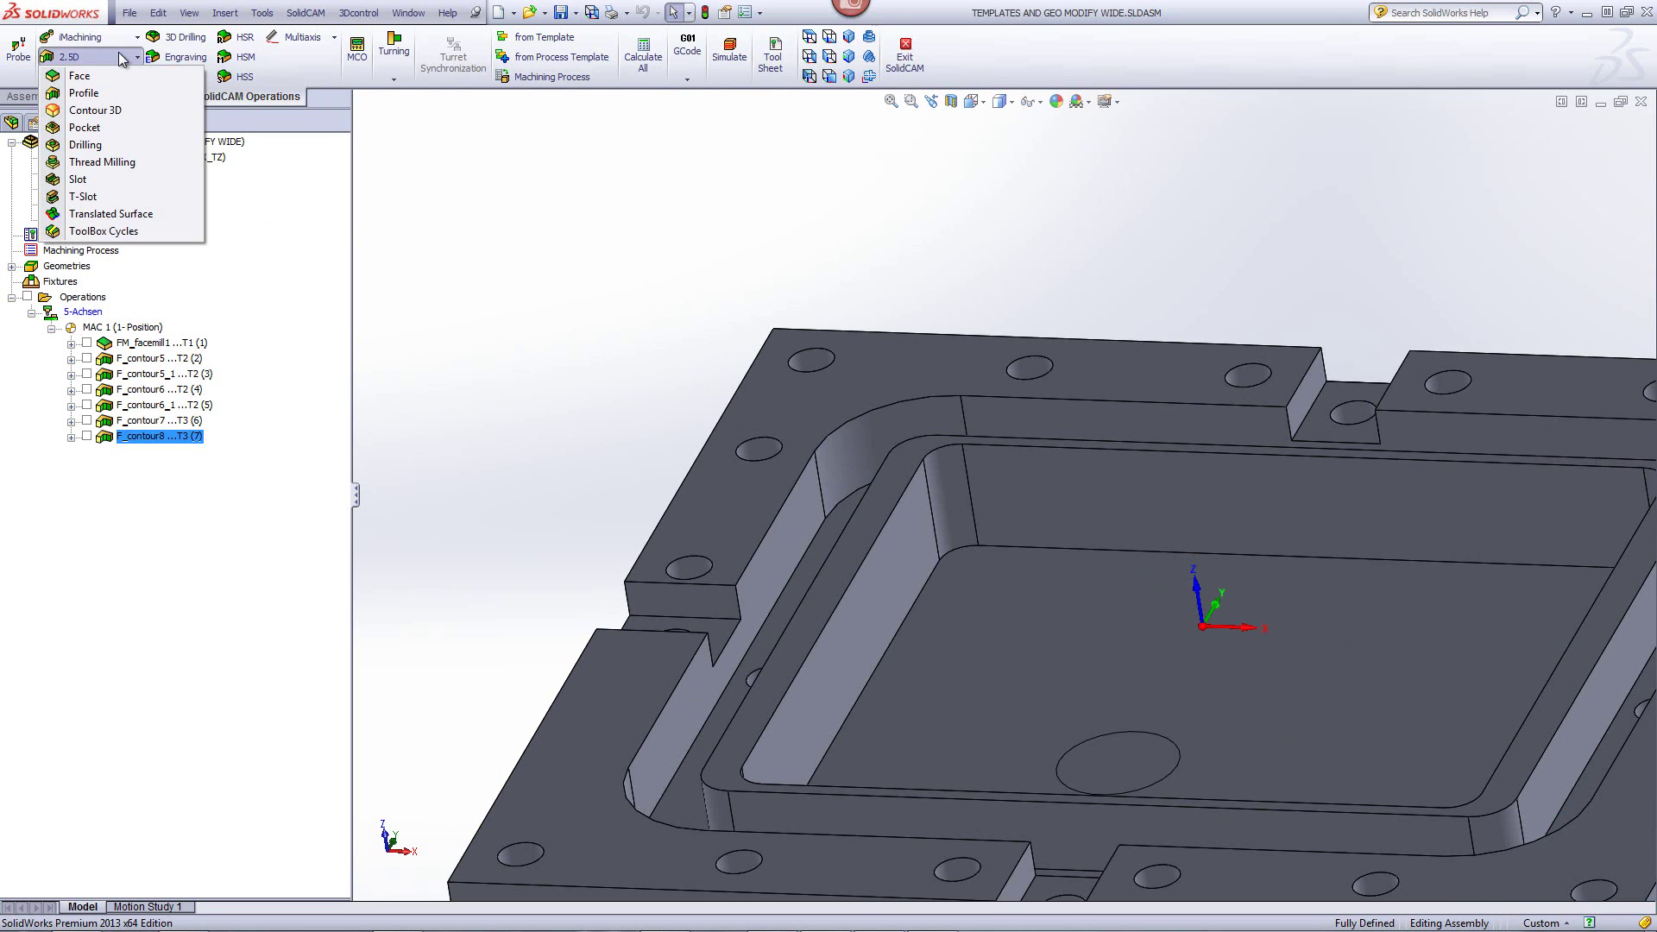
click(86, 93)
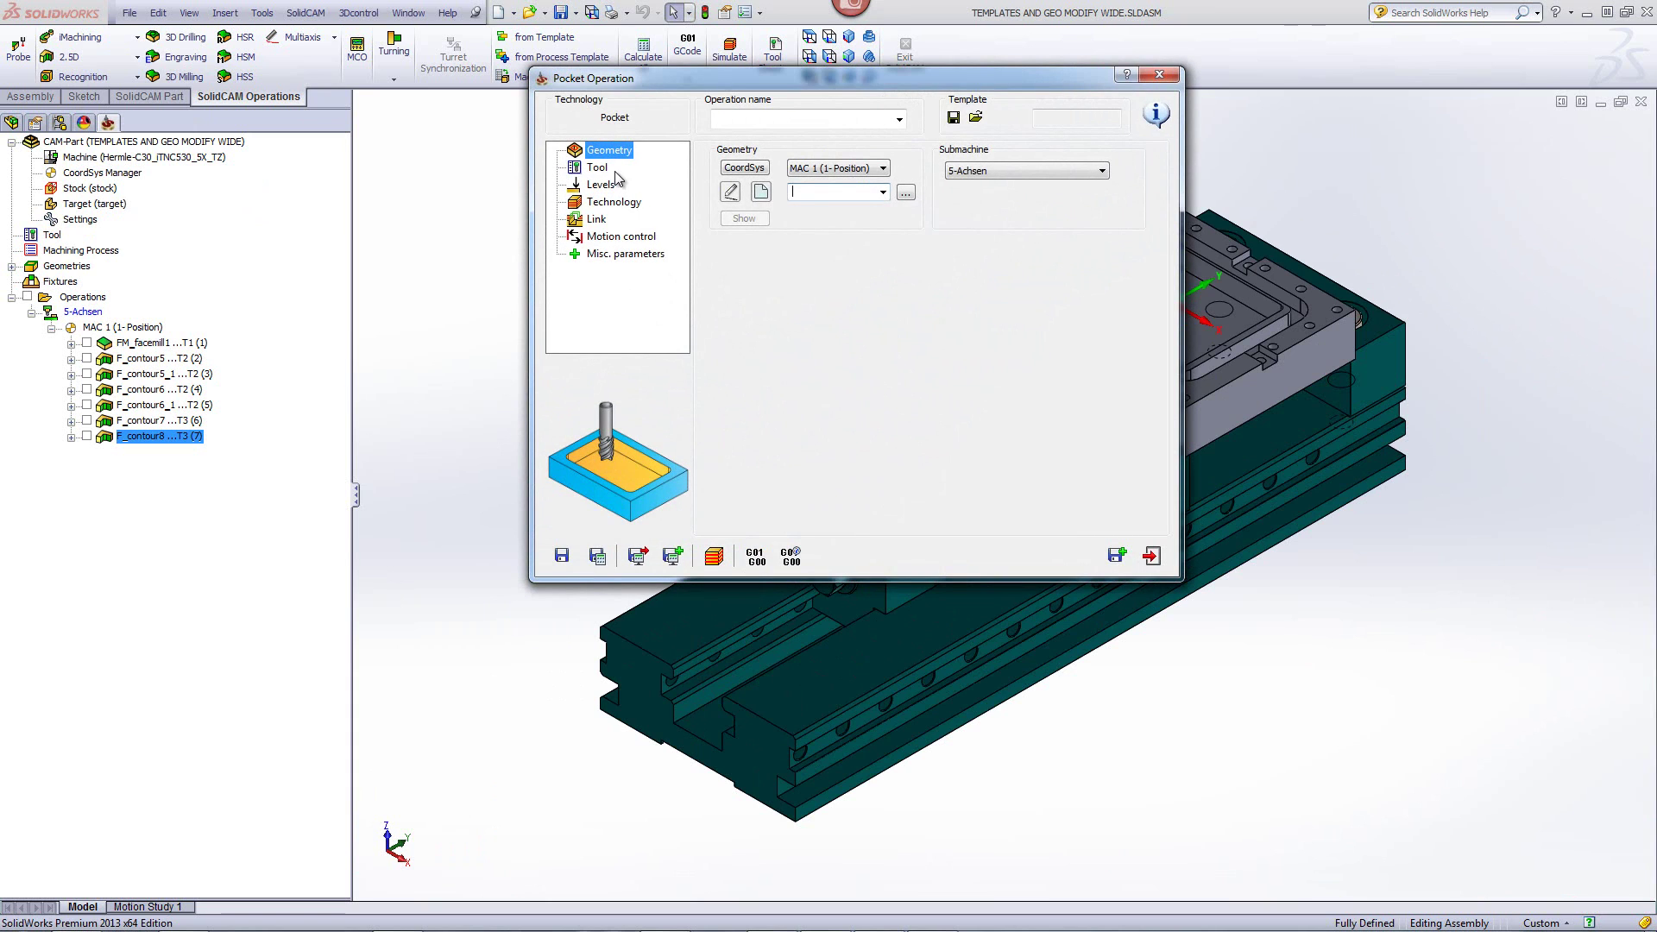
click(735, 191)
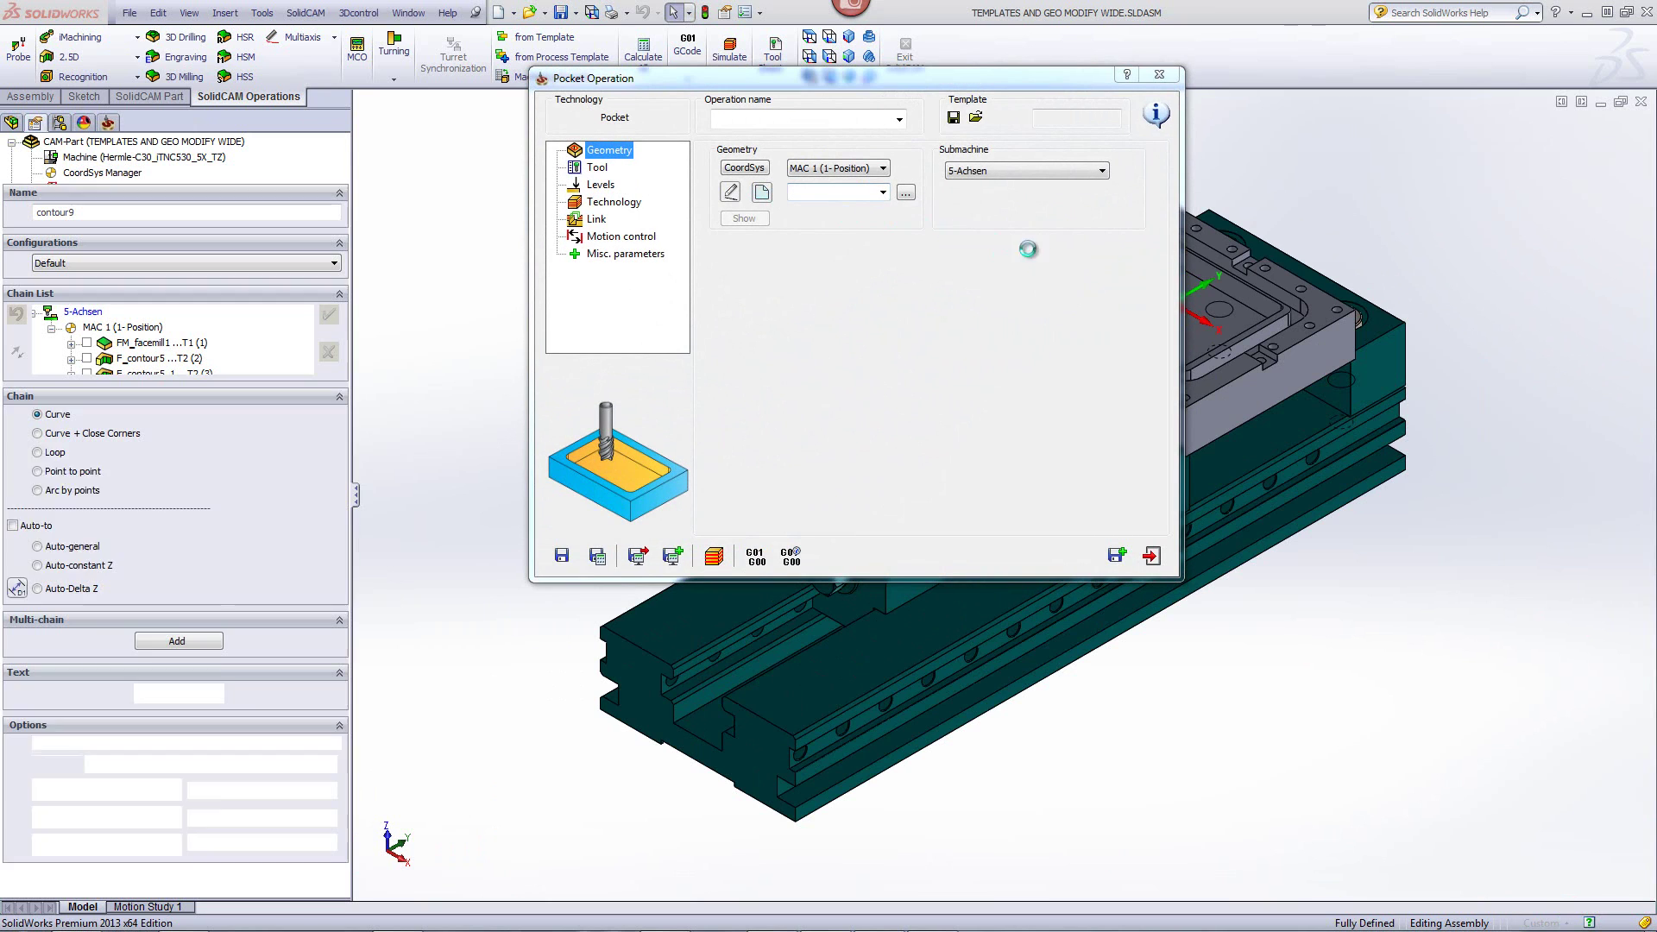
click(1249, 318)
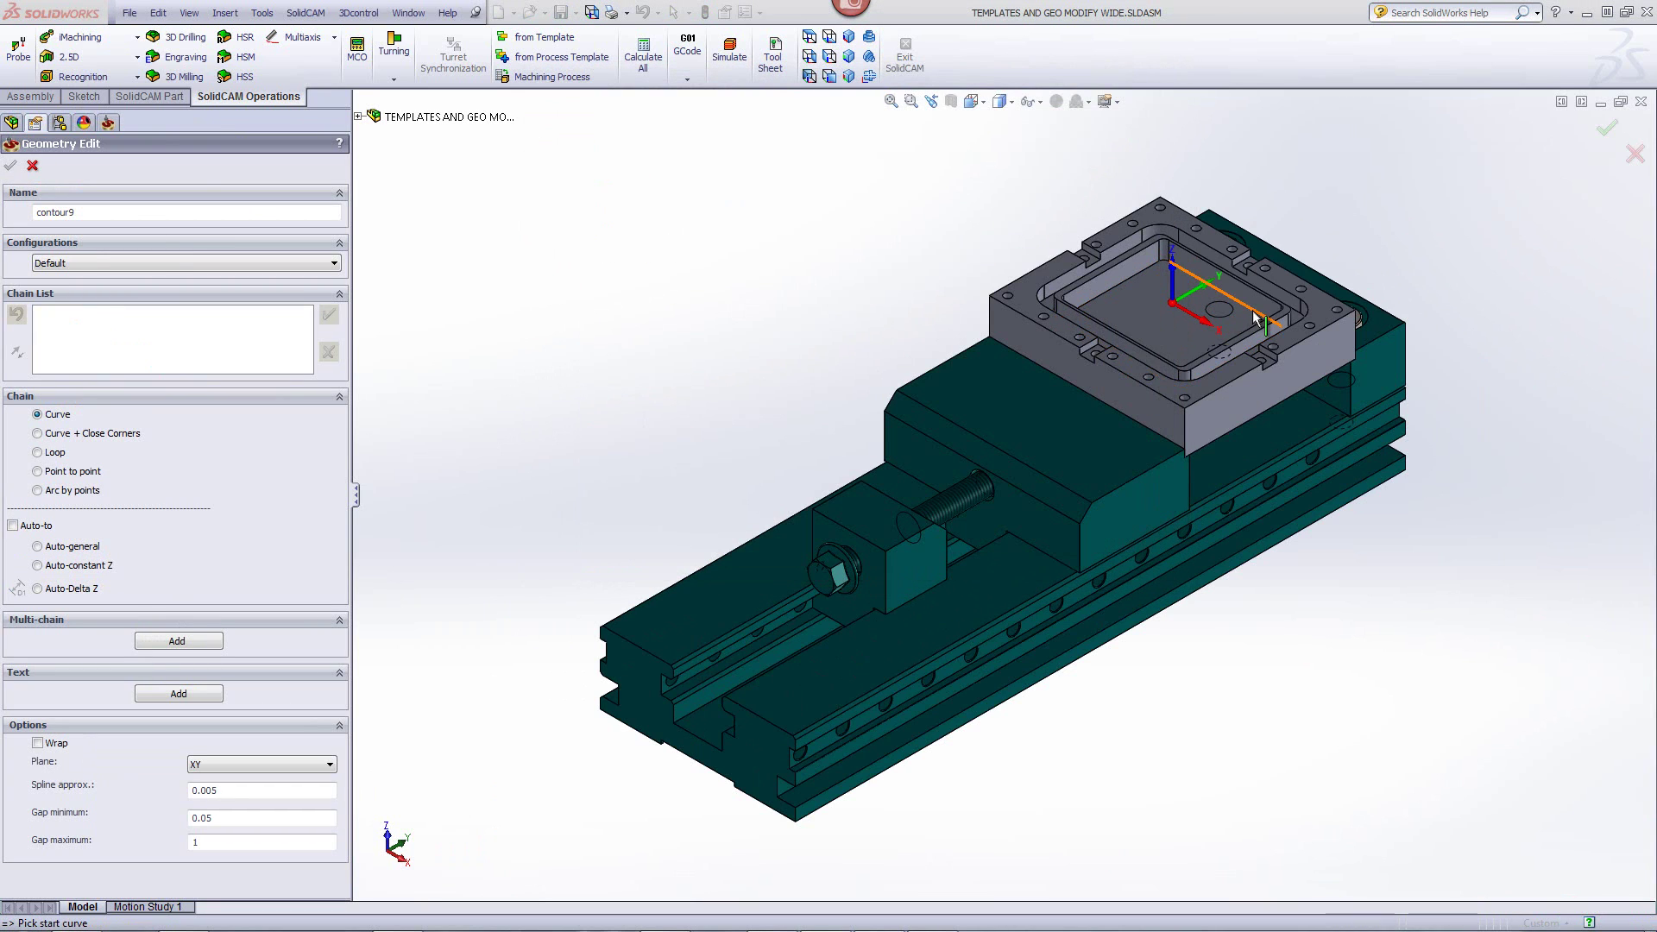
click(73, 568)
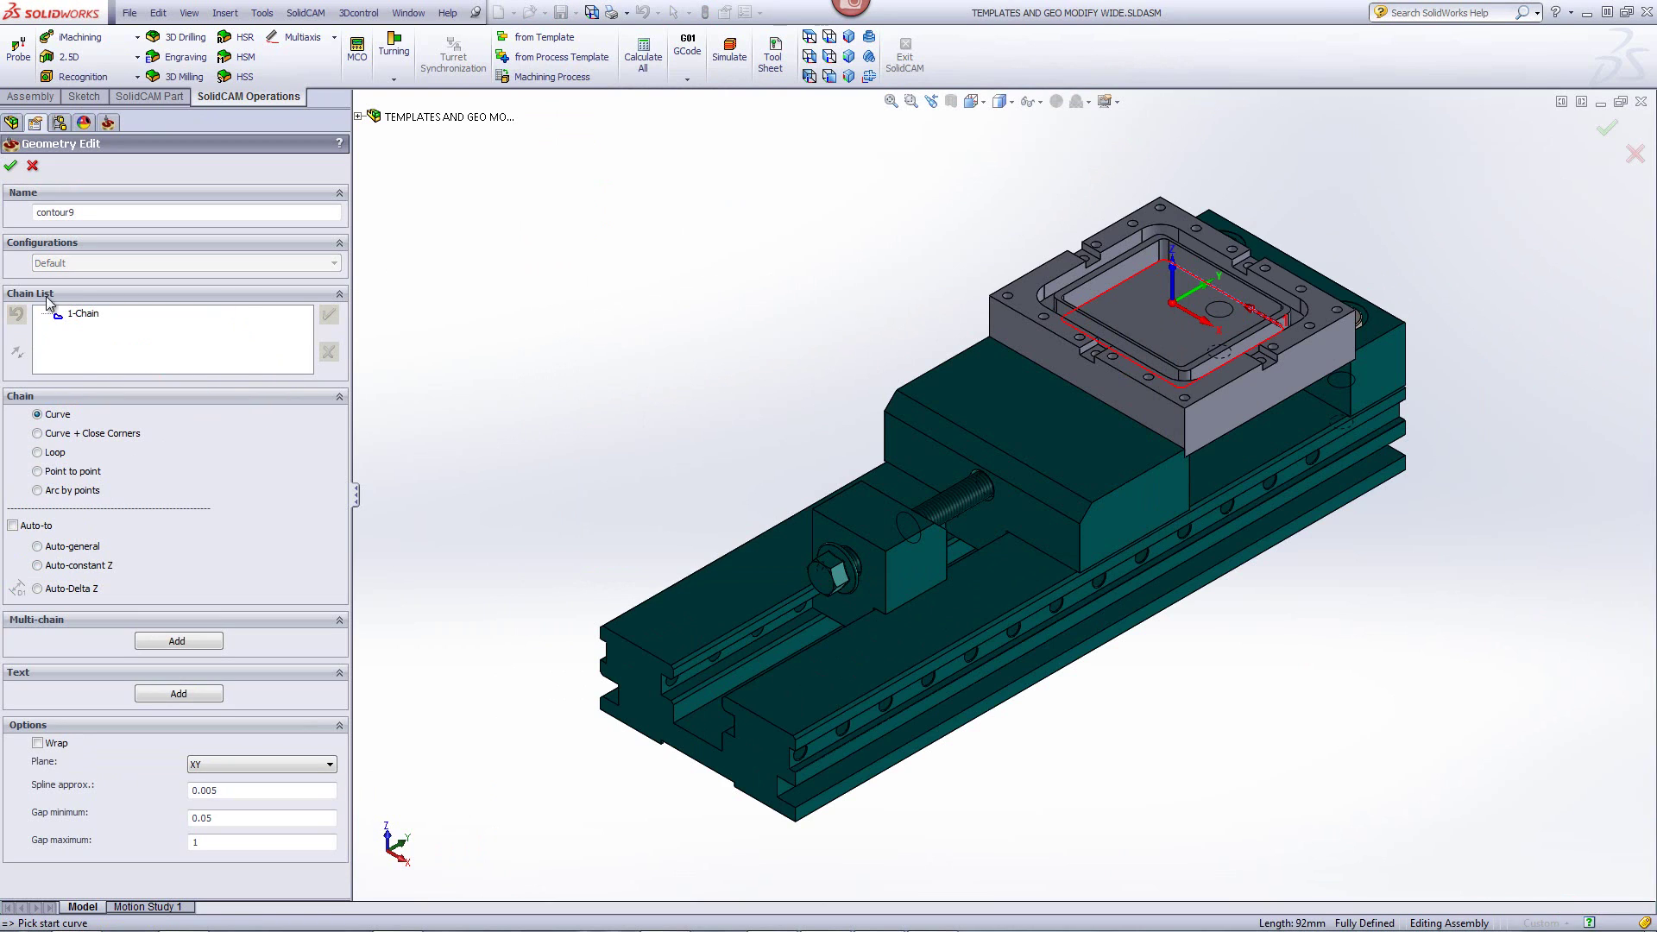
click(10, 164)
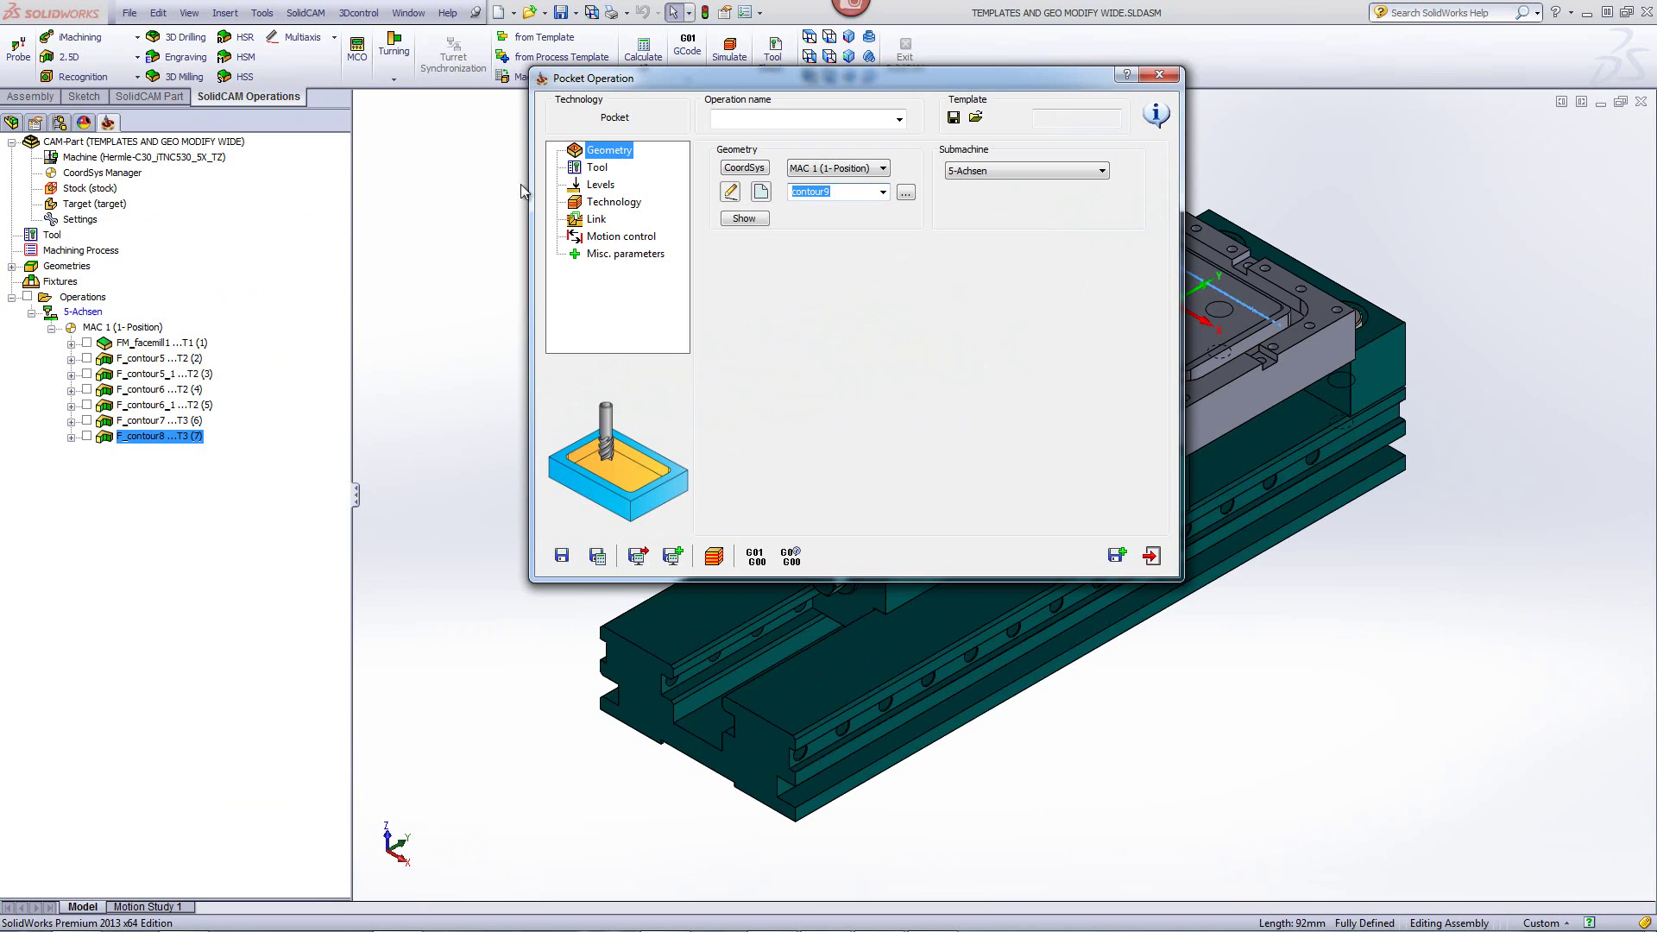
- Assign tool 4, the 12 mm end mill, to the pocket
click(610, 174)
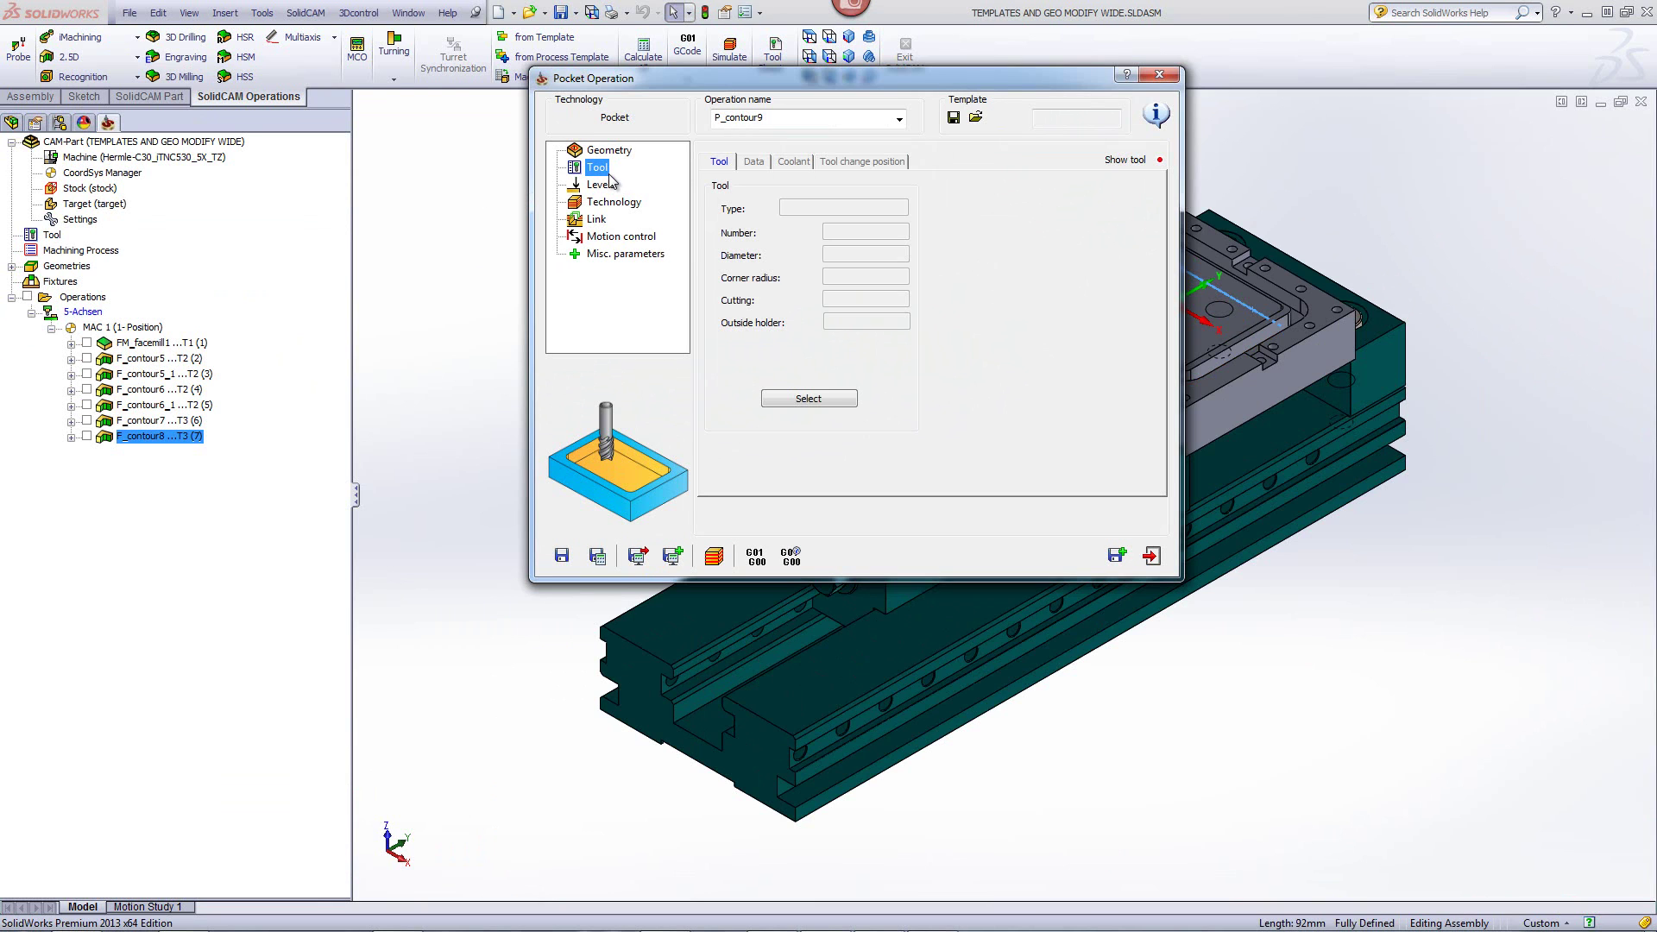
click(772, 400)
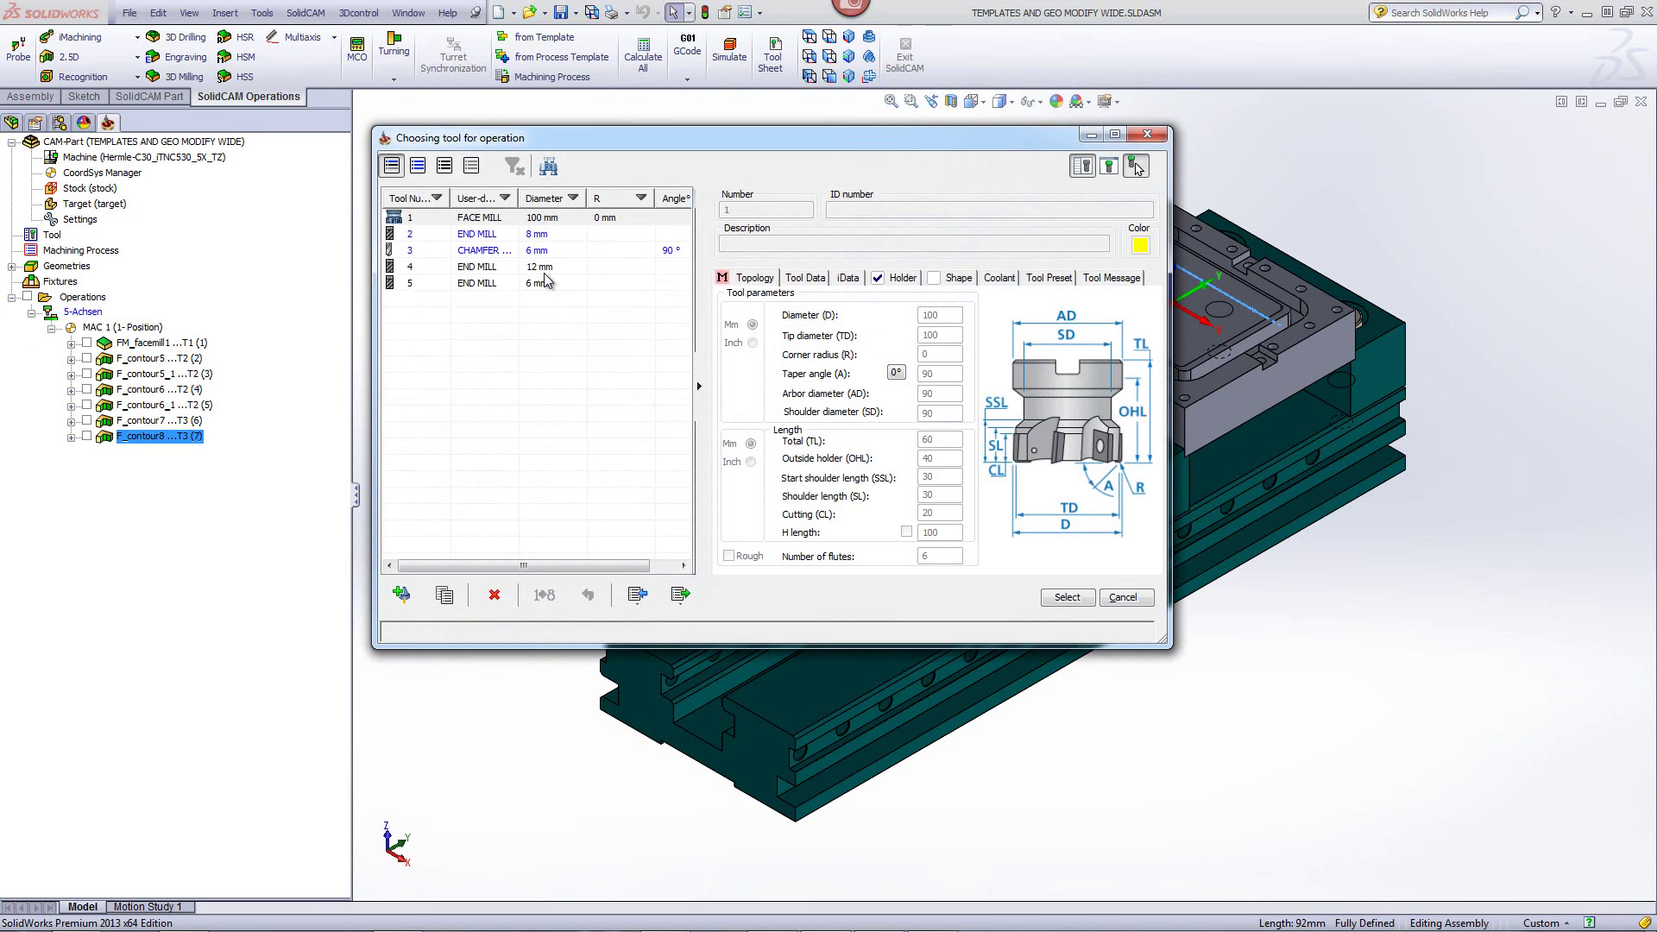
click(544, 273)
click(1065, 598)
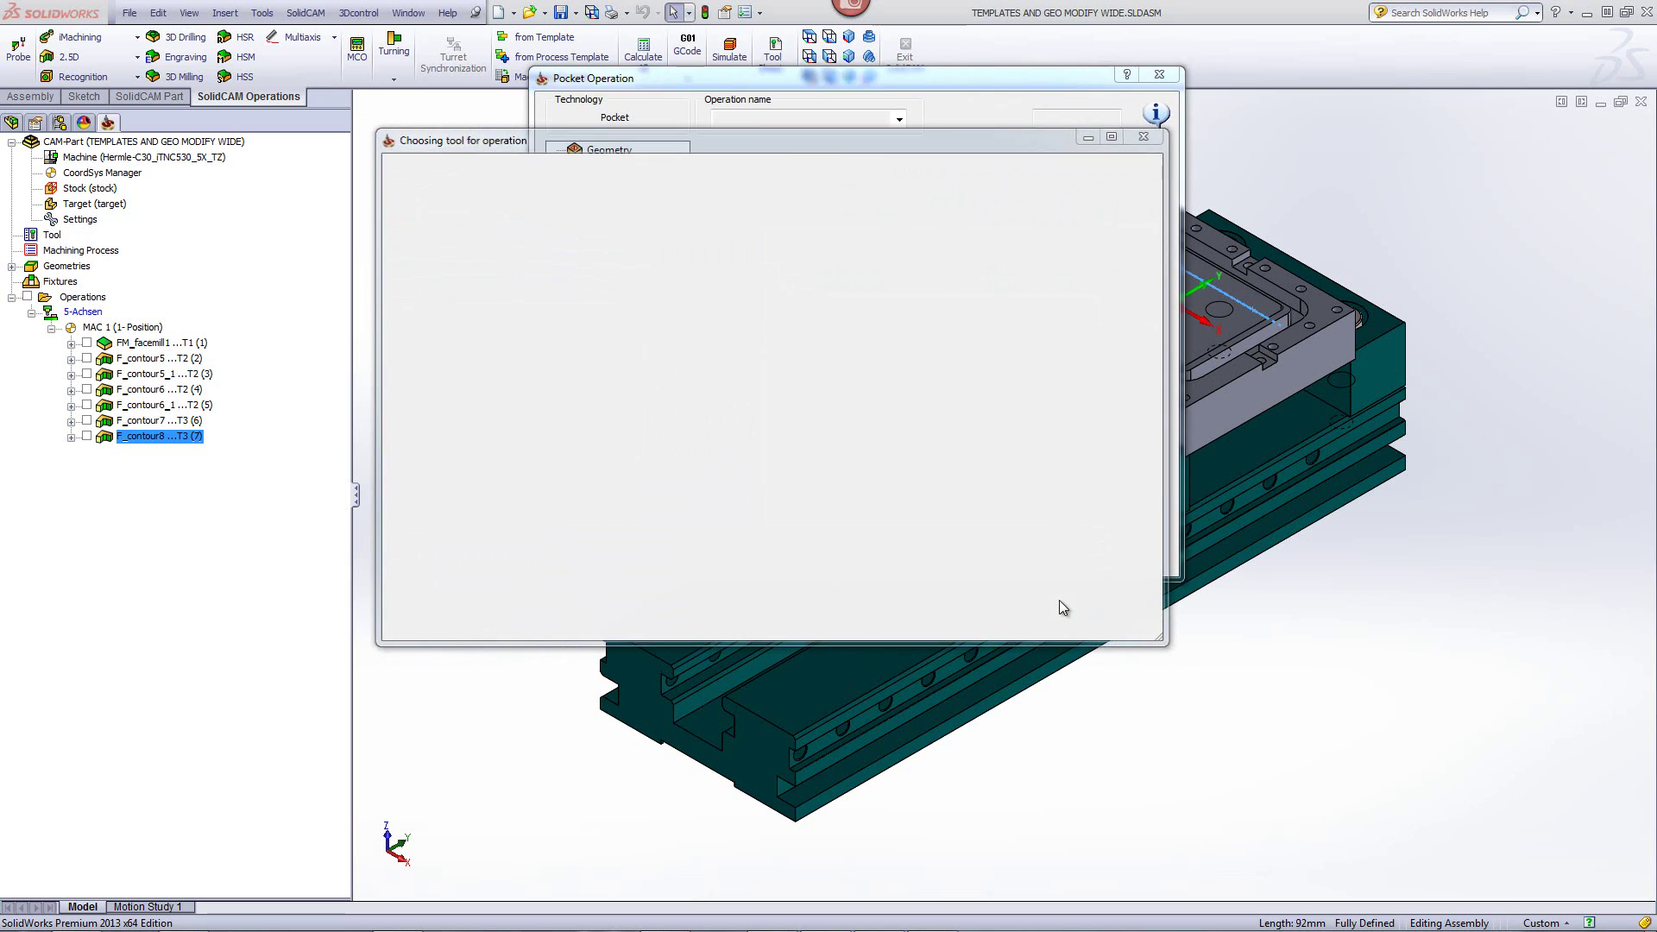
- Set the pocket depth to 15 by picking the pocket floor on the model
click(602, 186)
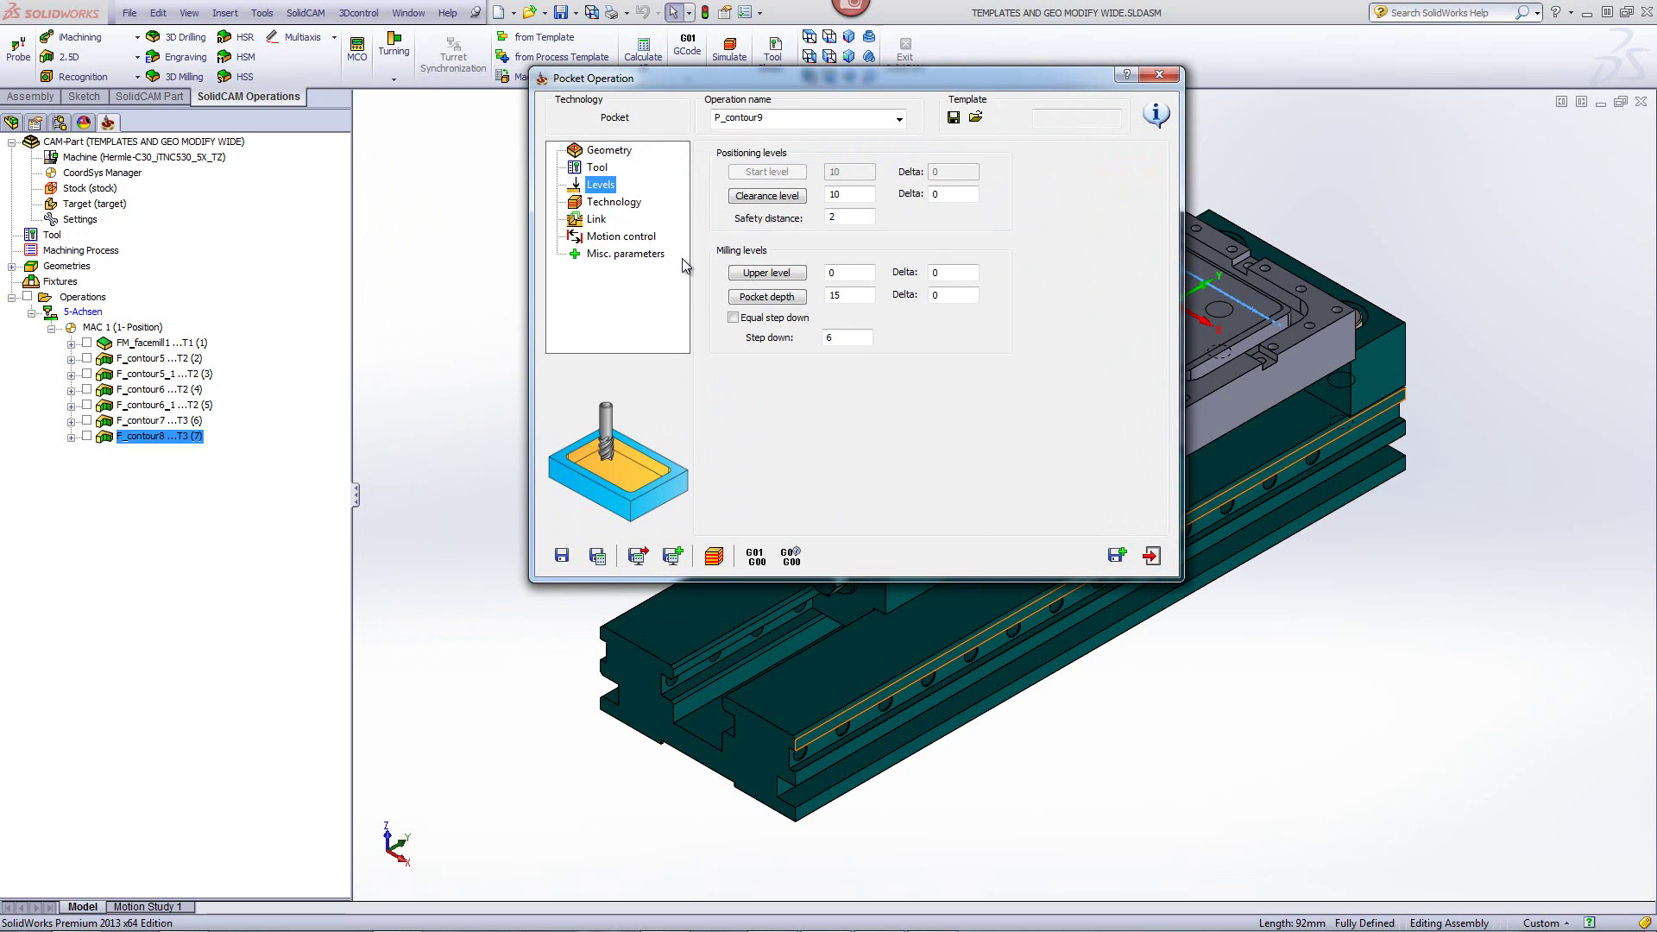
click(767, 296)
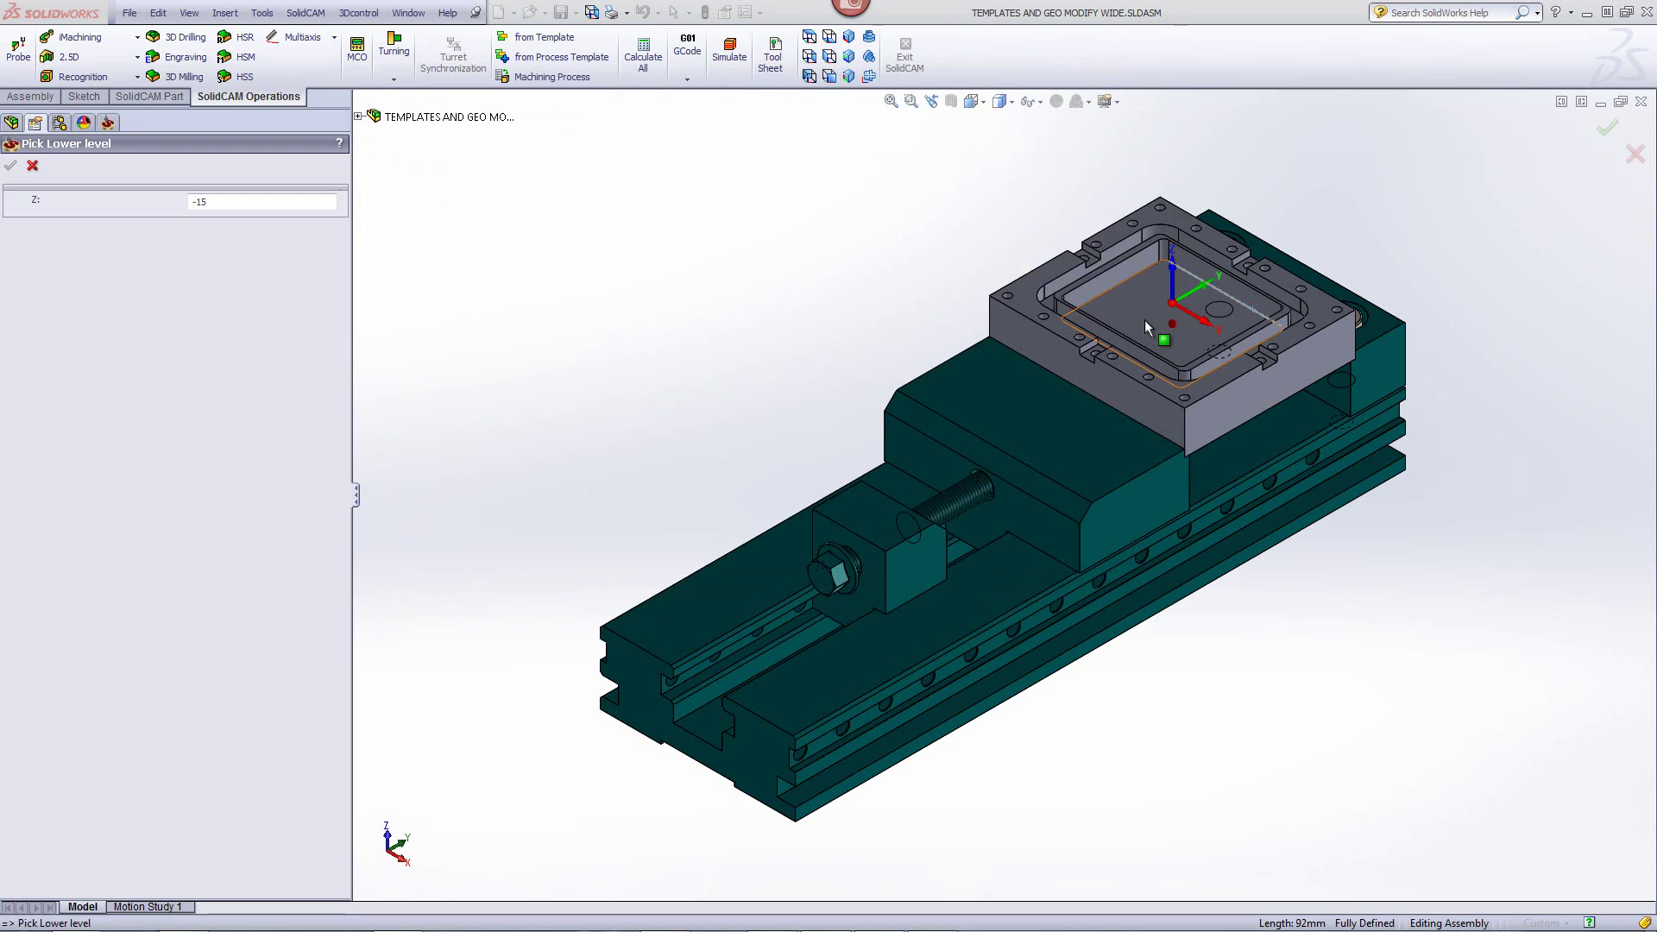
click(1145, 319)
click(11, 165)
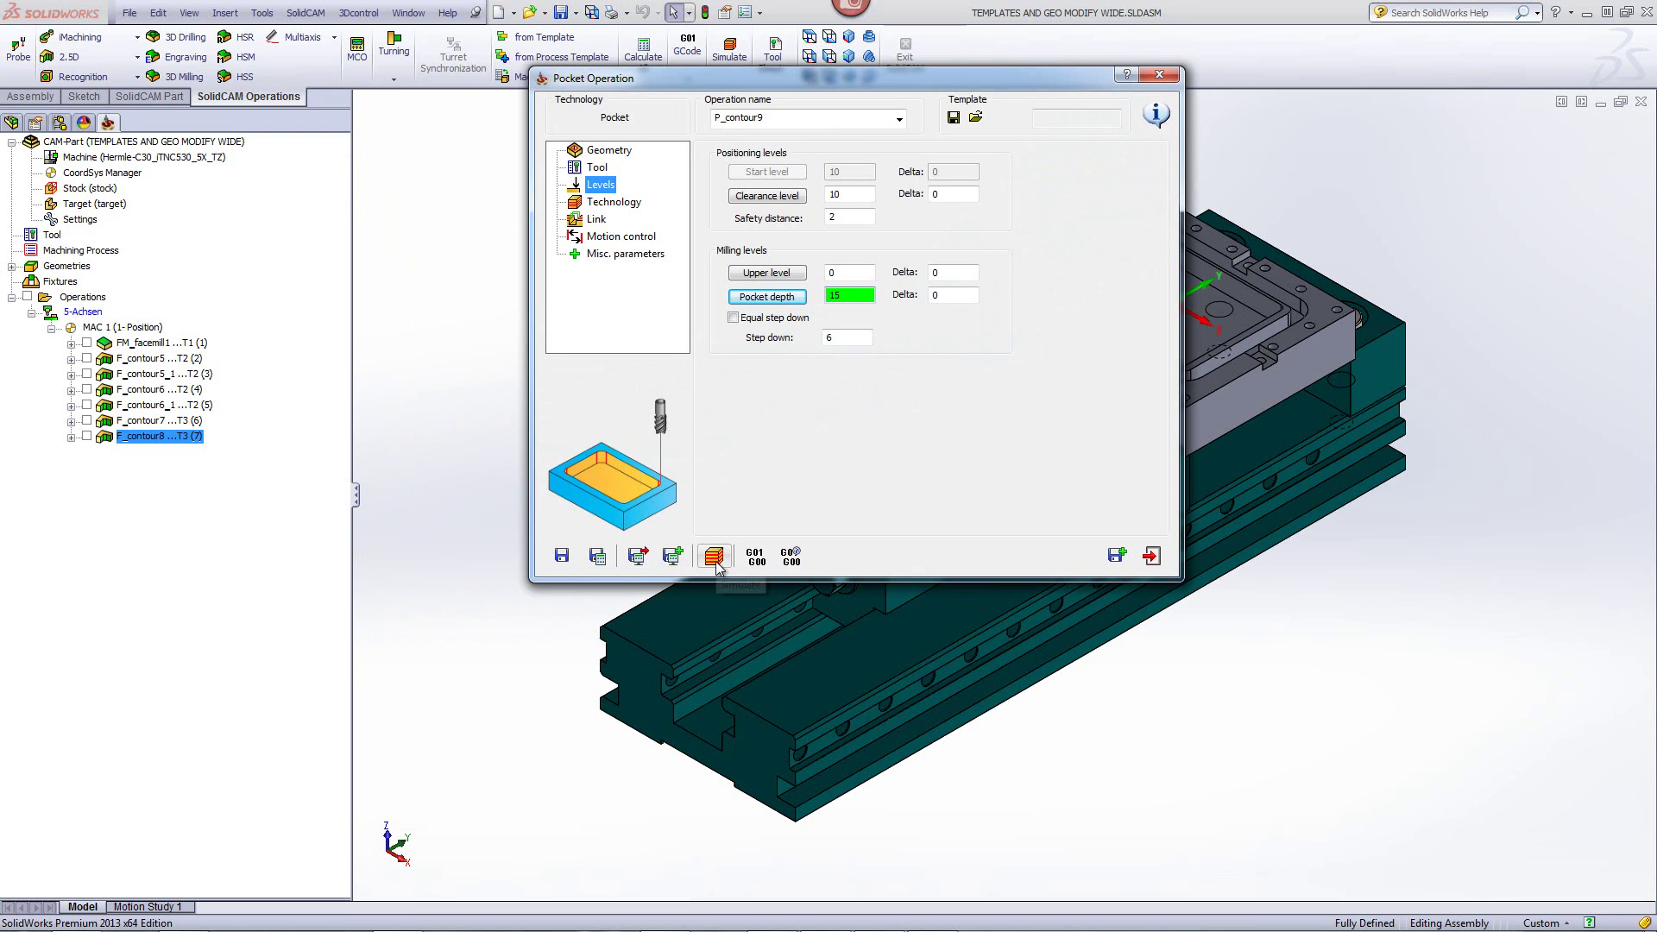
- Simulate P_contour9 with solid verification, zoom into the pocket corner, then exit simulation
click(716, 563)
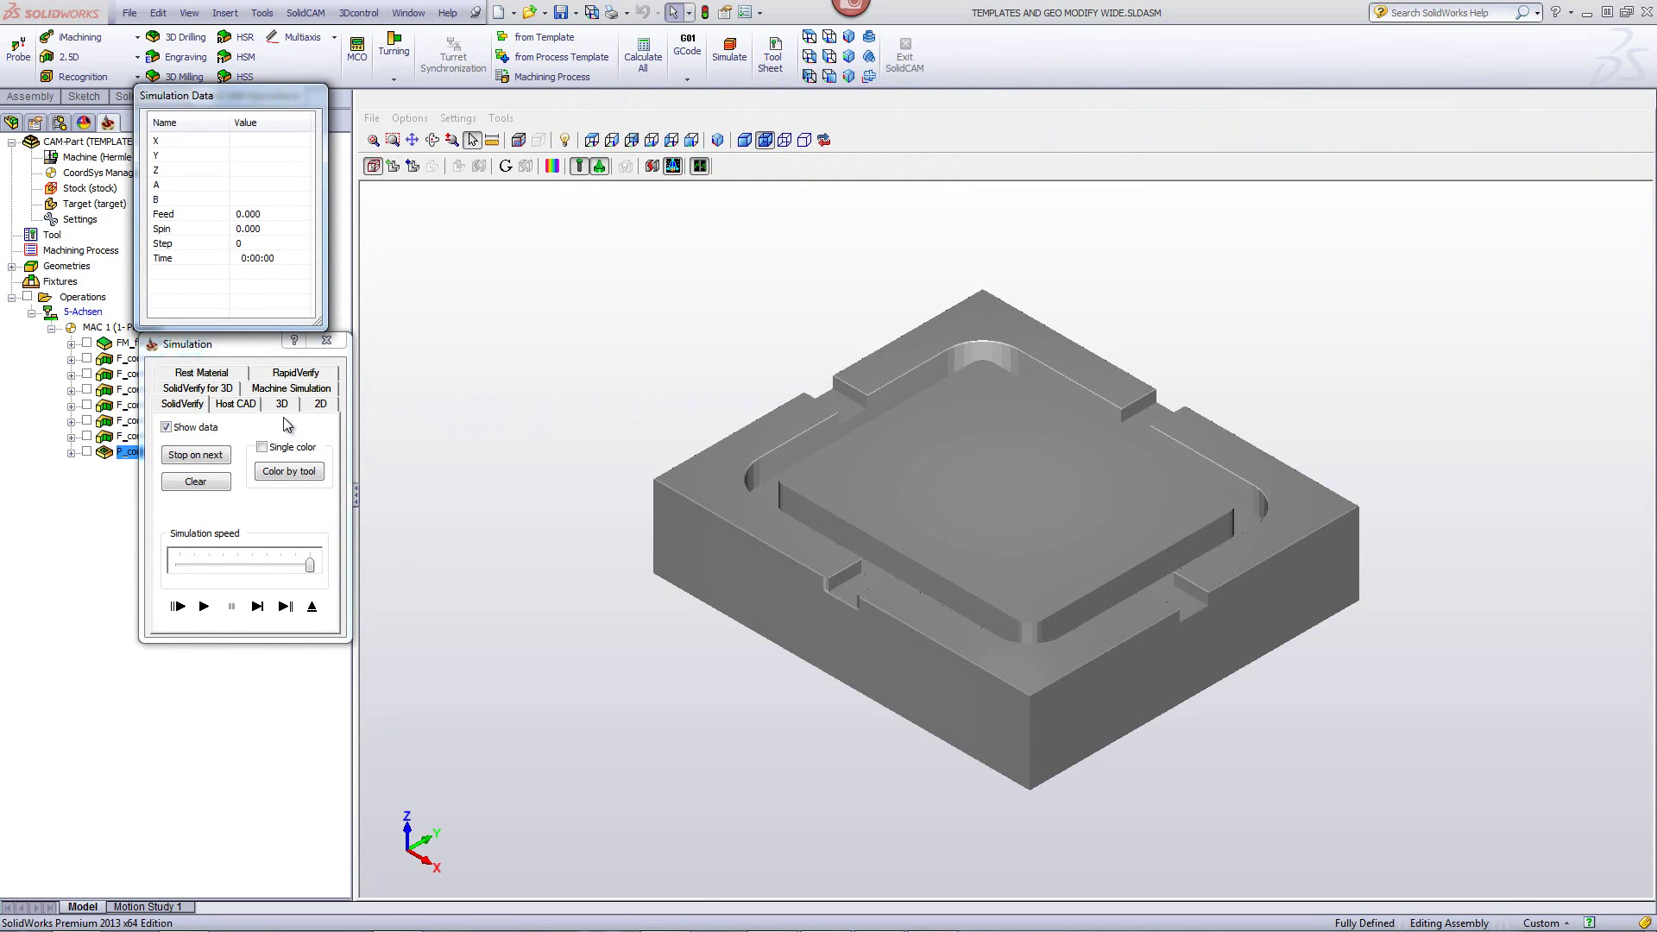
click(246, 406)
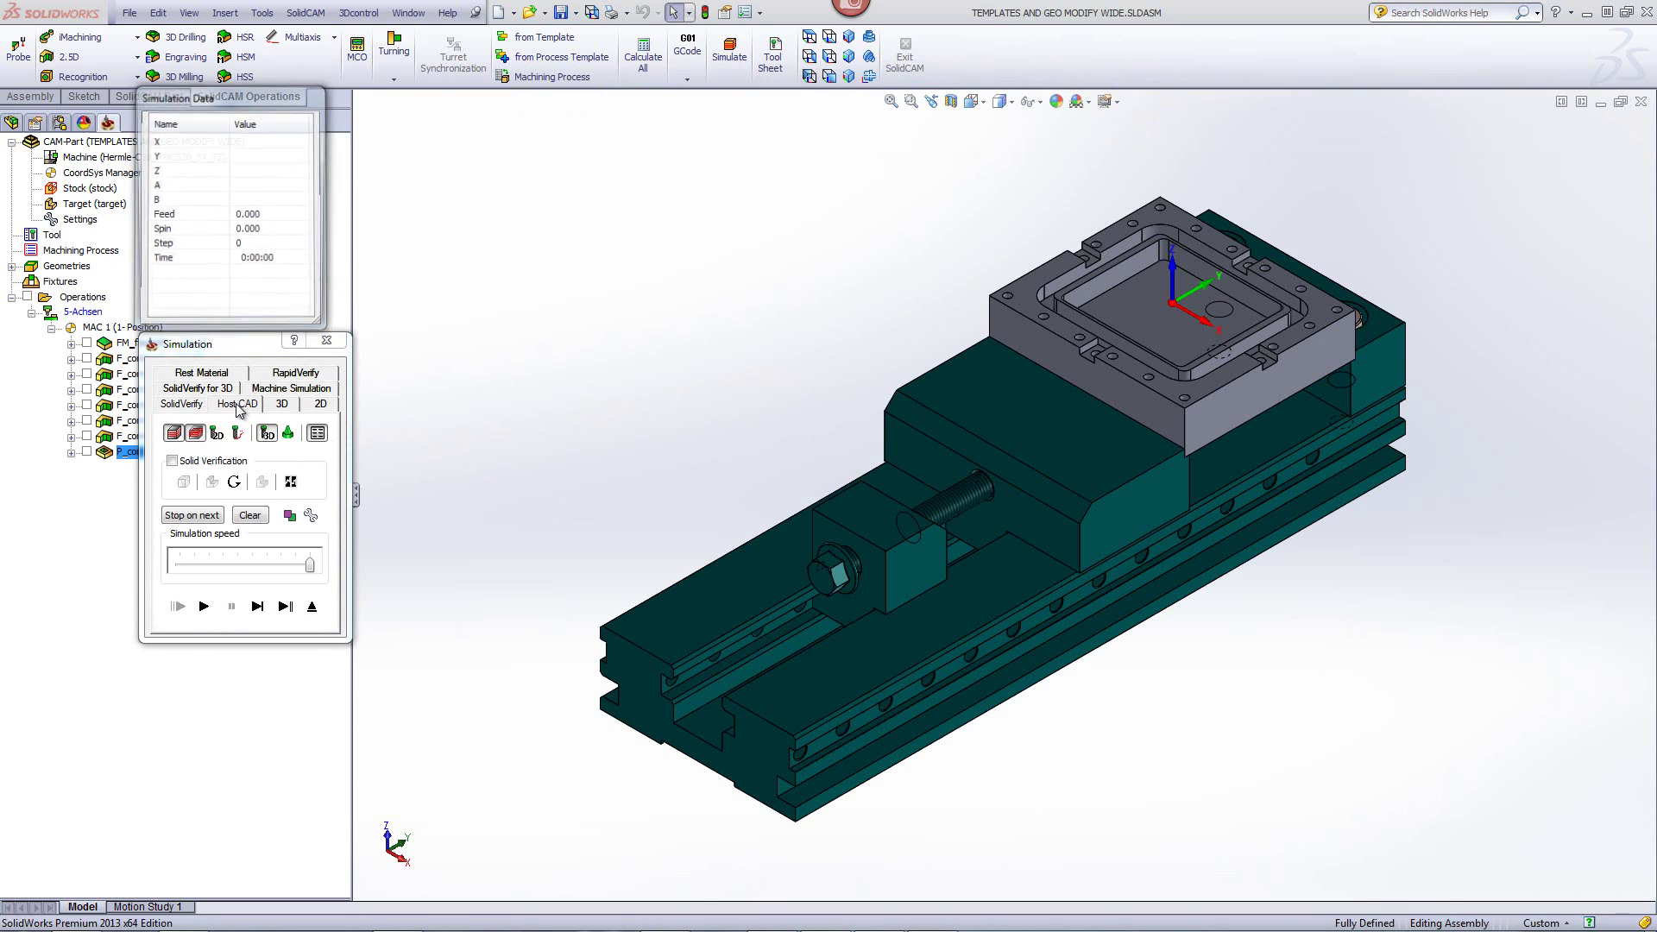
click(172, 461)
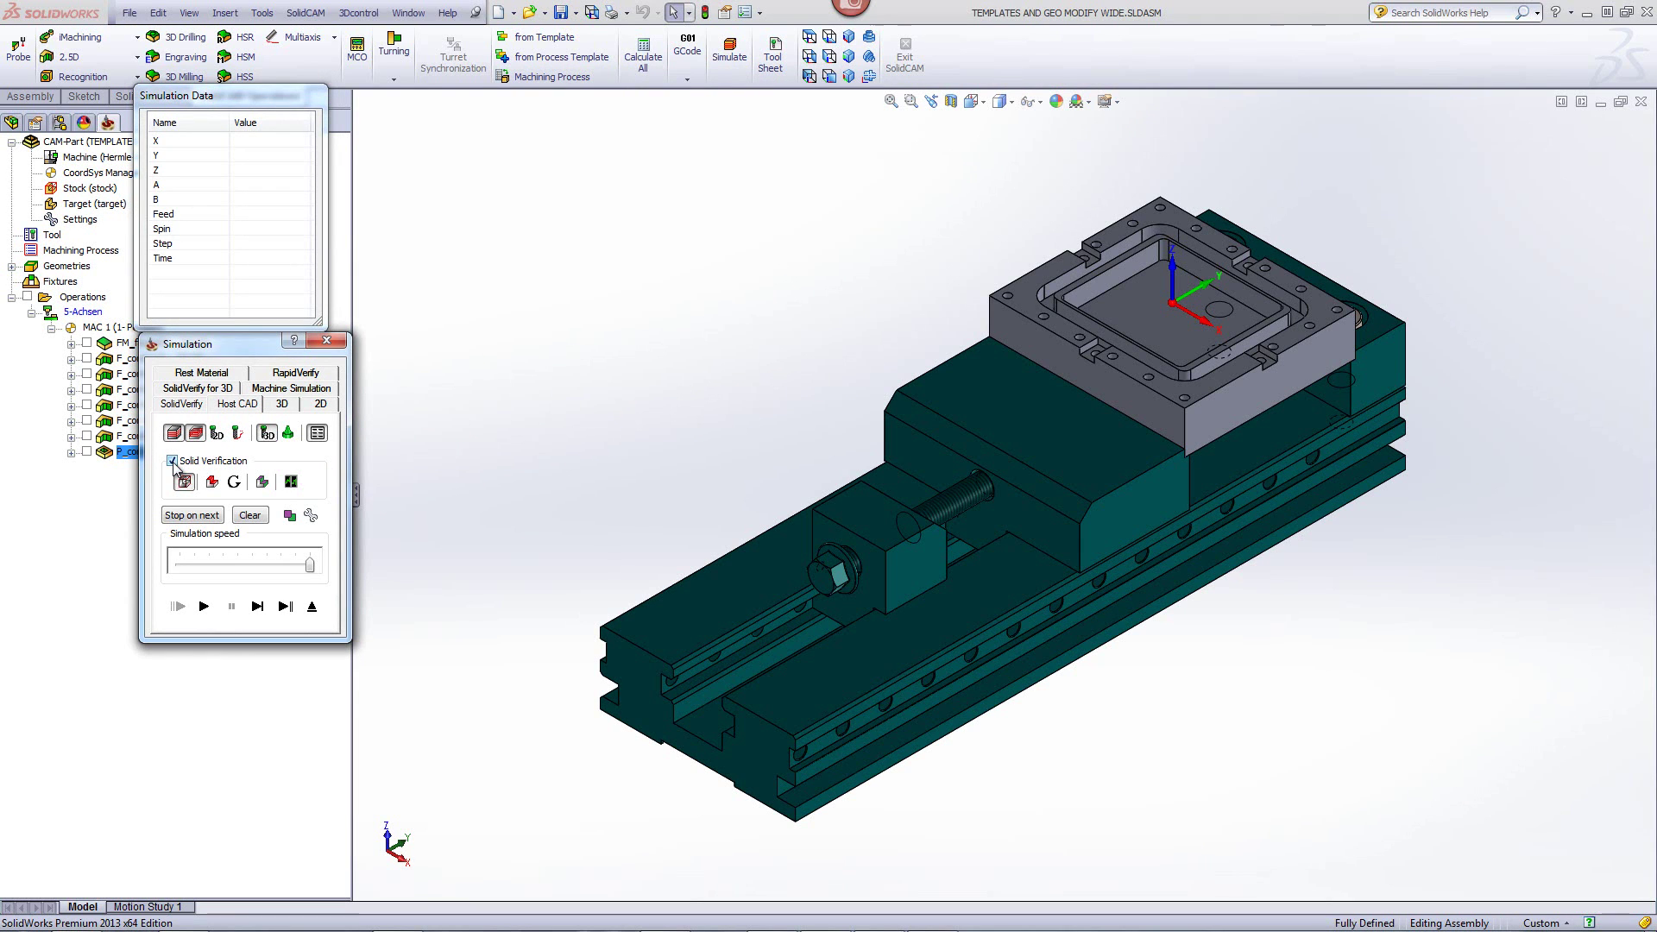
click(208, 610)
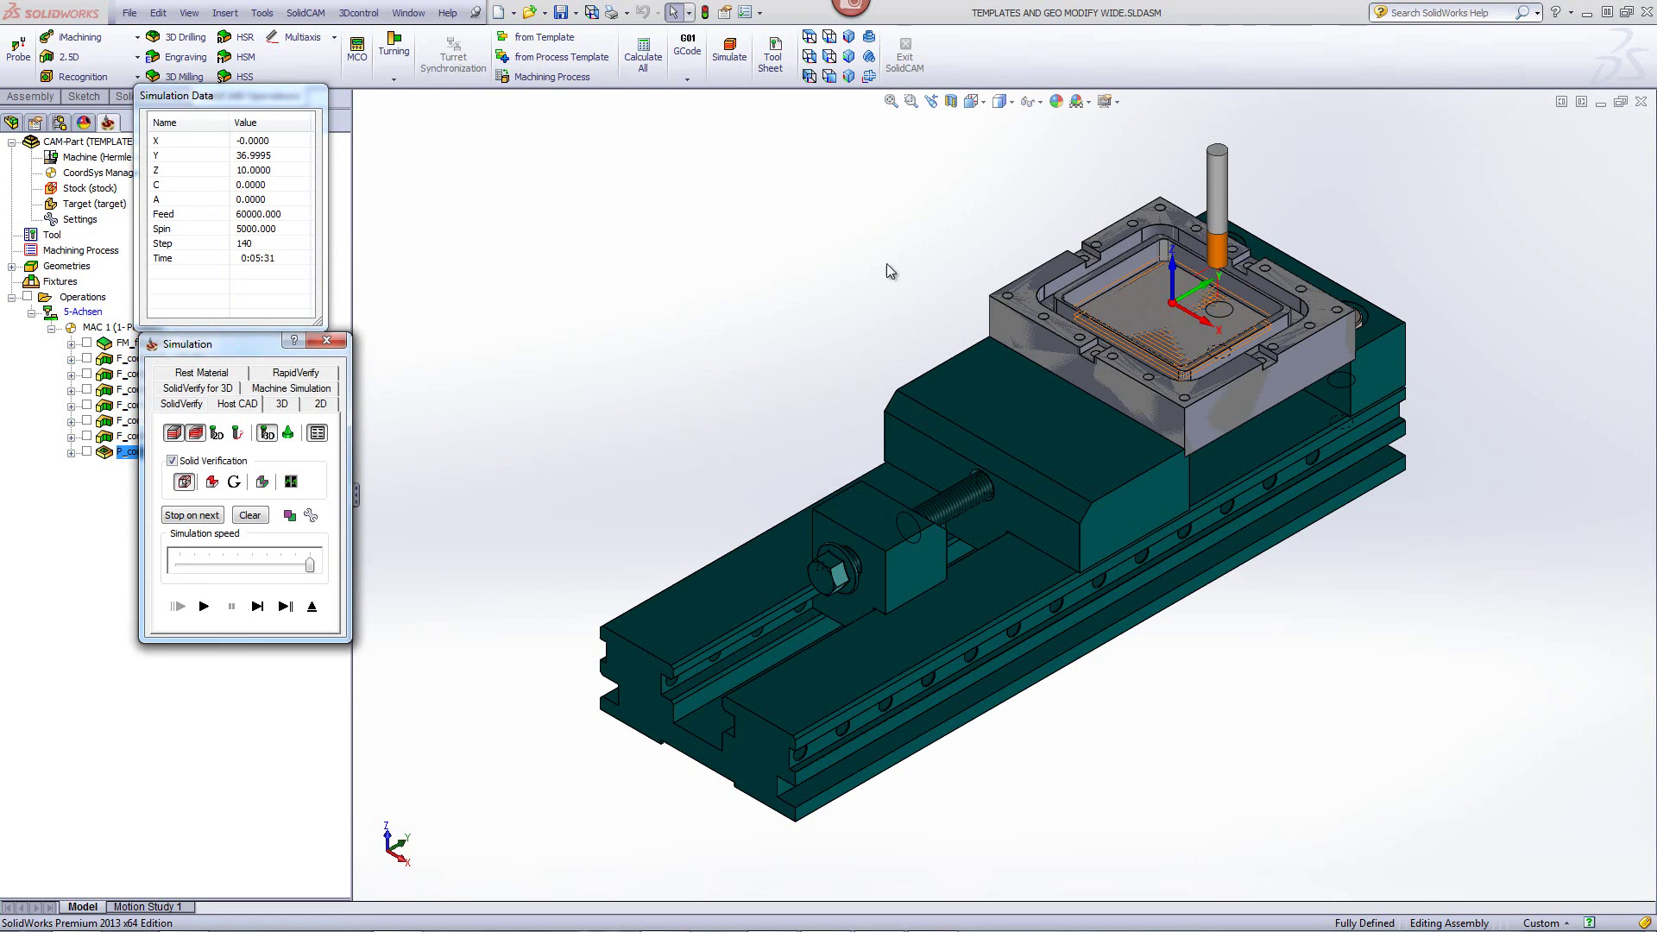
scroll(1265, 359, down, 1)
scroll(1265, 359, down, 2)
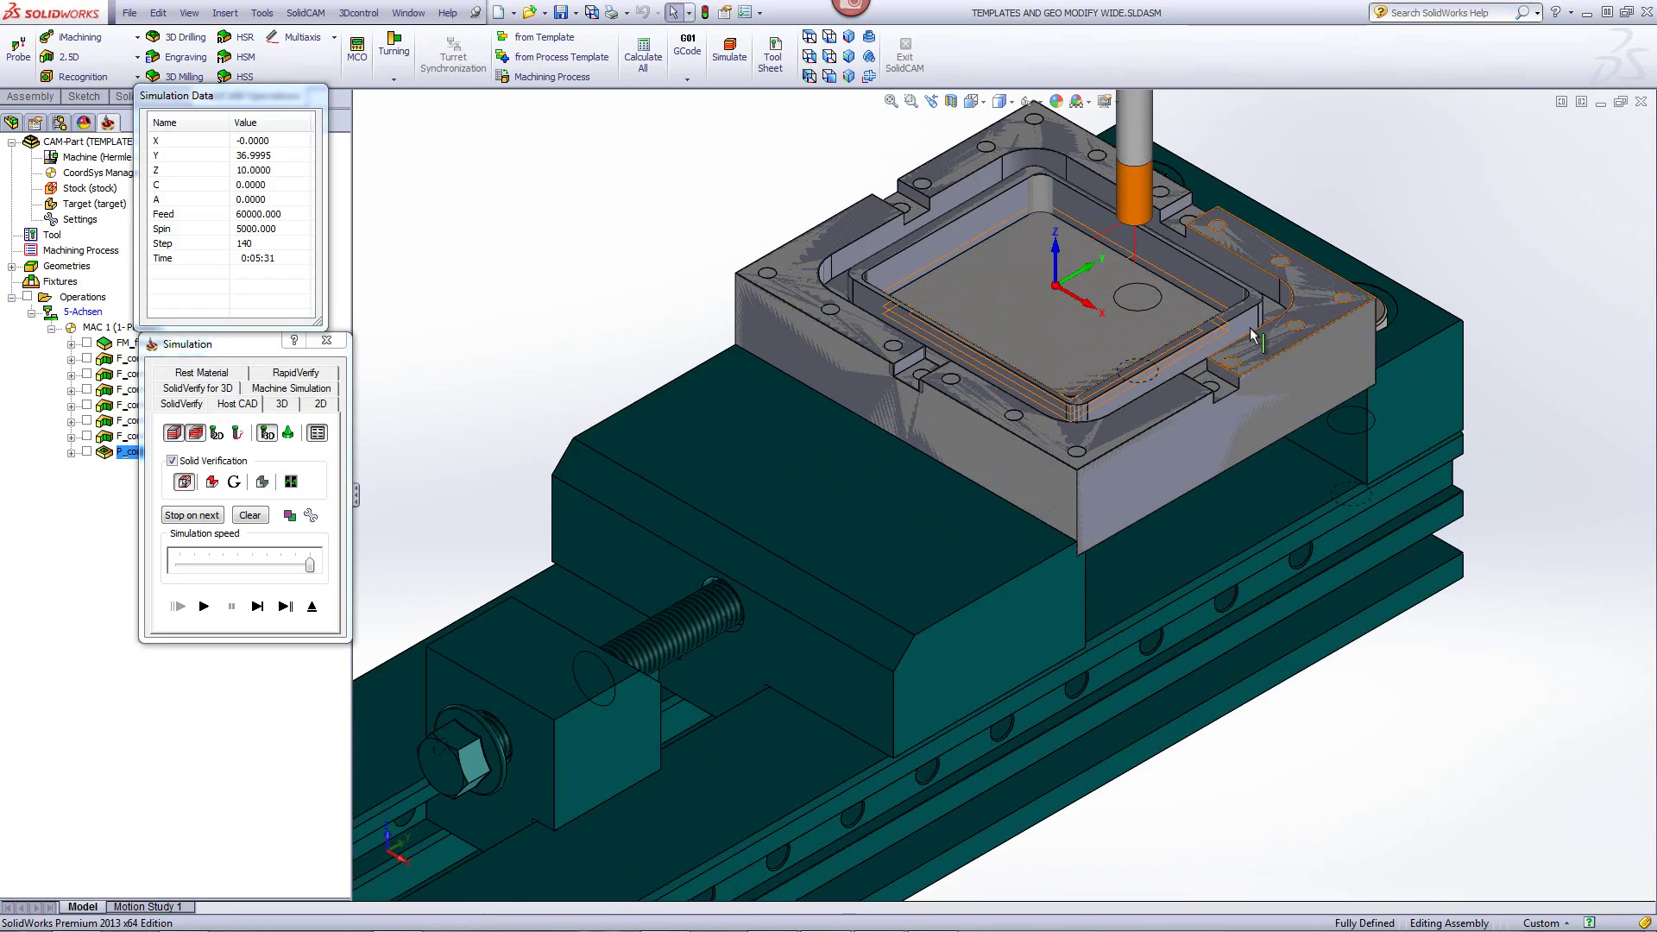
scroll(1221, 318, down, 3)
scroll(1191, 319, down, 1)
scroll(1205, 349, down, 2)
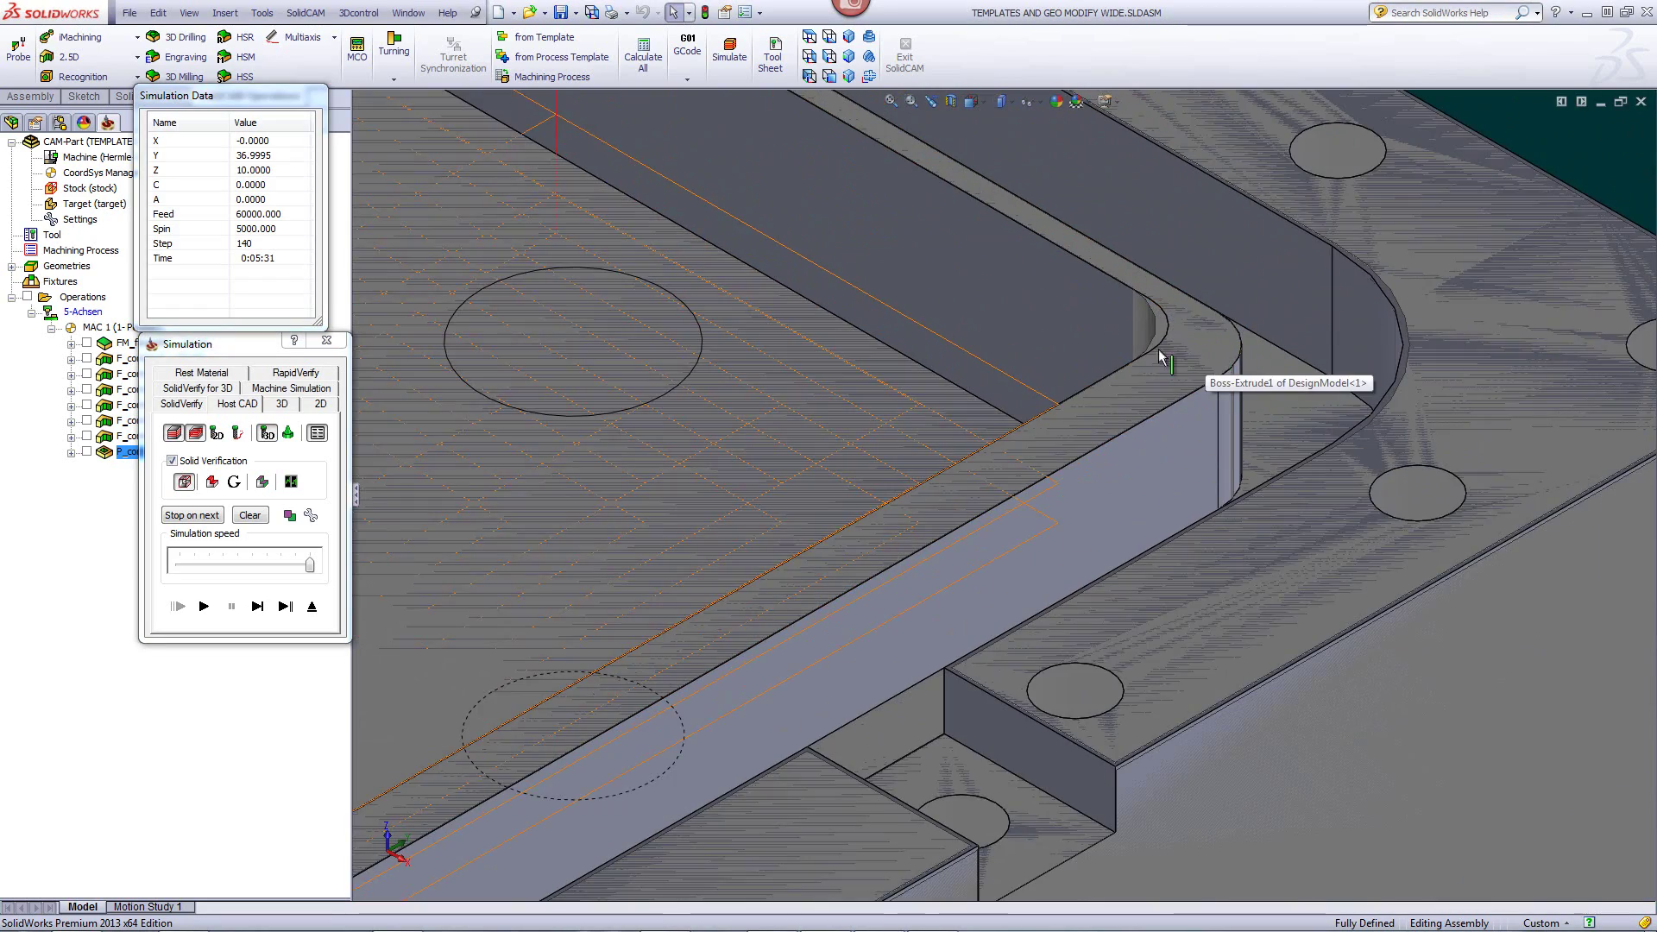
scroll(1142, 350, down, 2)
scroll(1141, 352, down, 2)
scroll(1130, 350, down, 1)
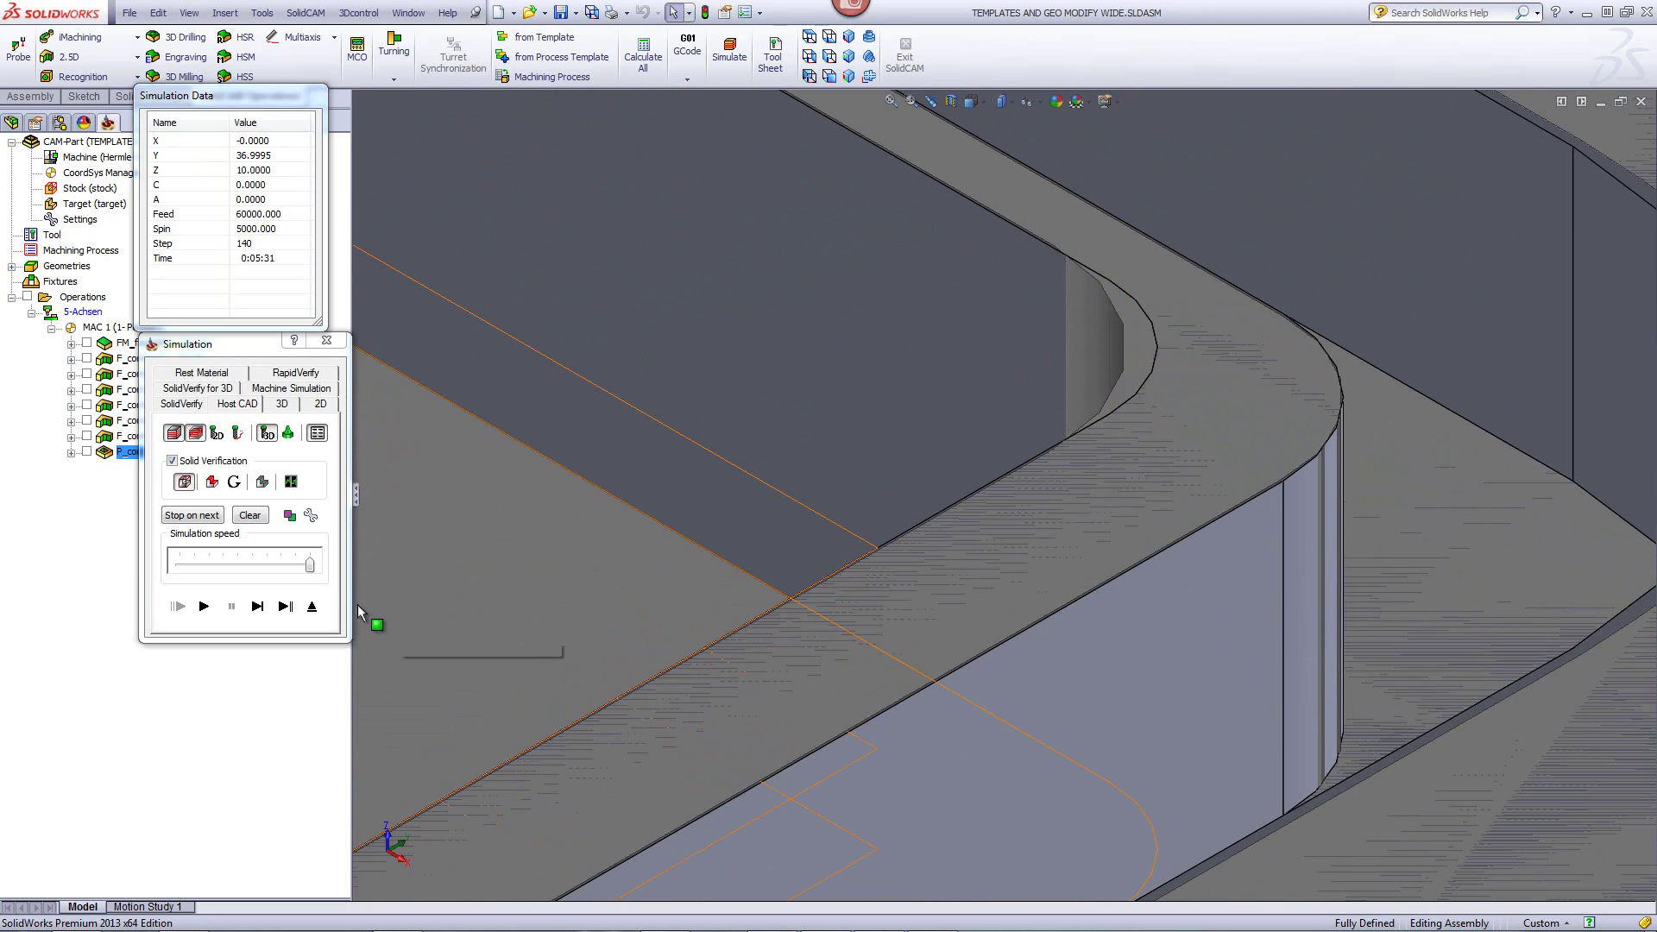
click(312, 607)
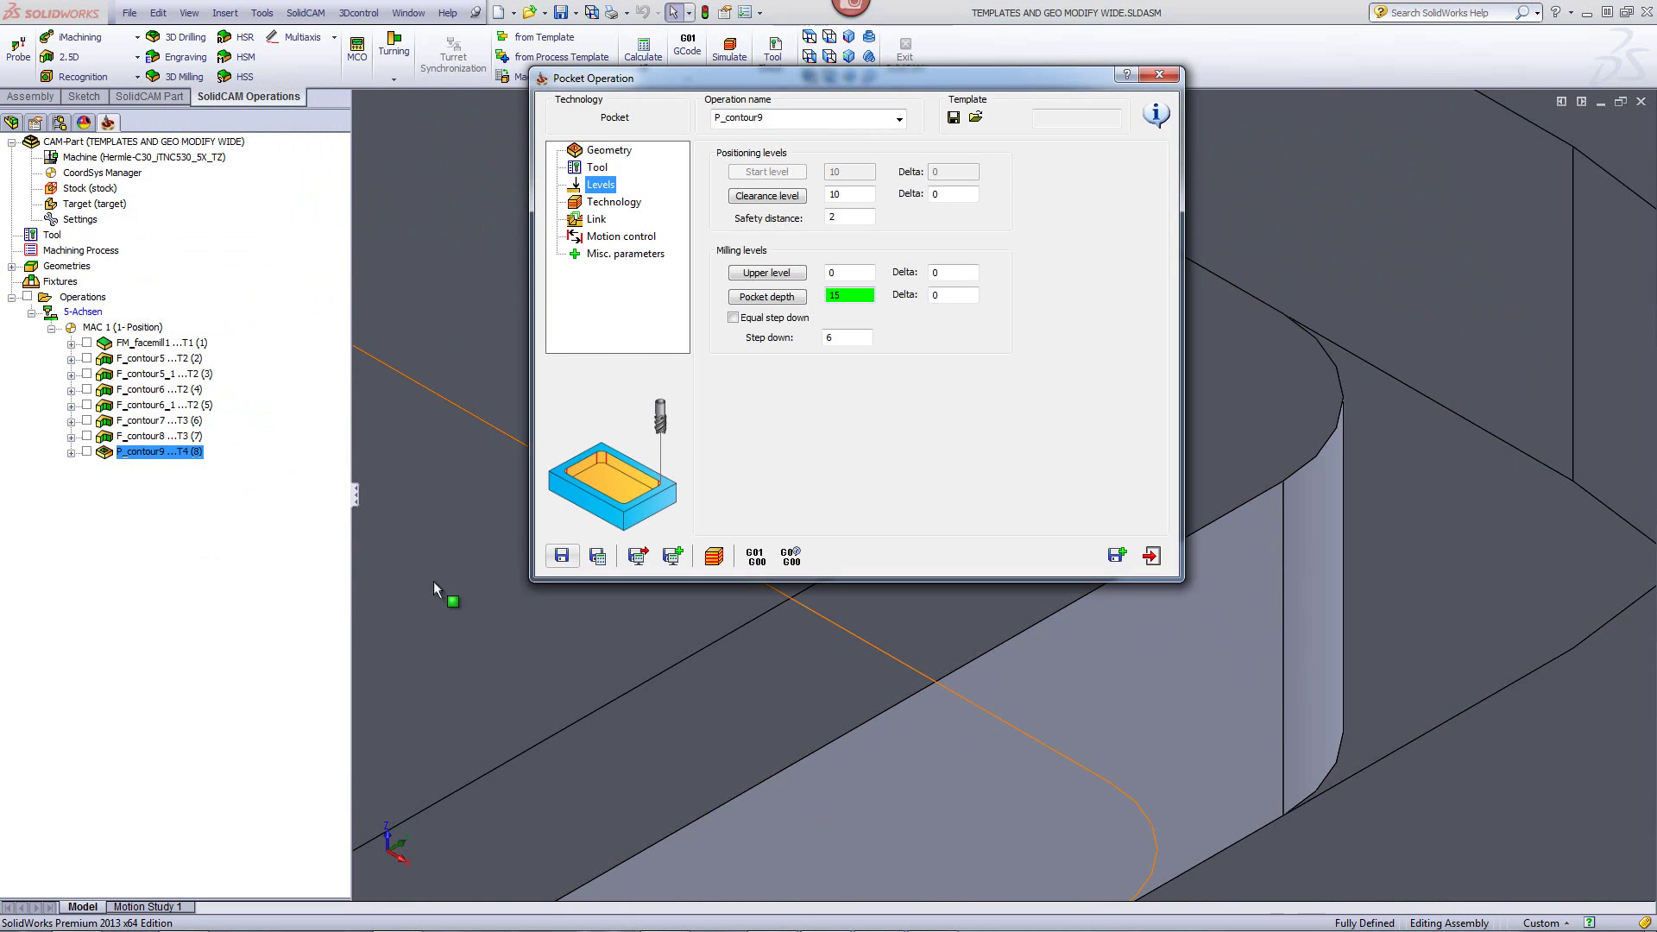
- Save & Copy the pocket as P_contour9_1 and assign tool 5, the 6 mm end mill
click(1114, 553)
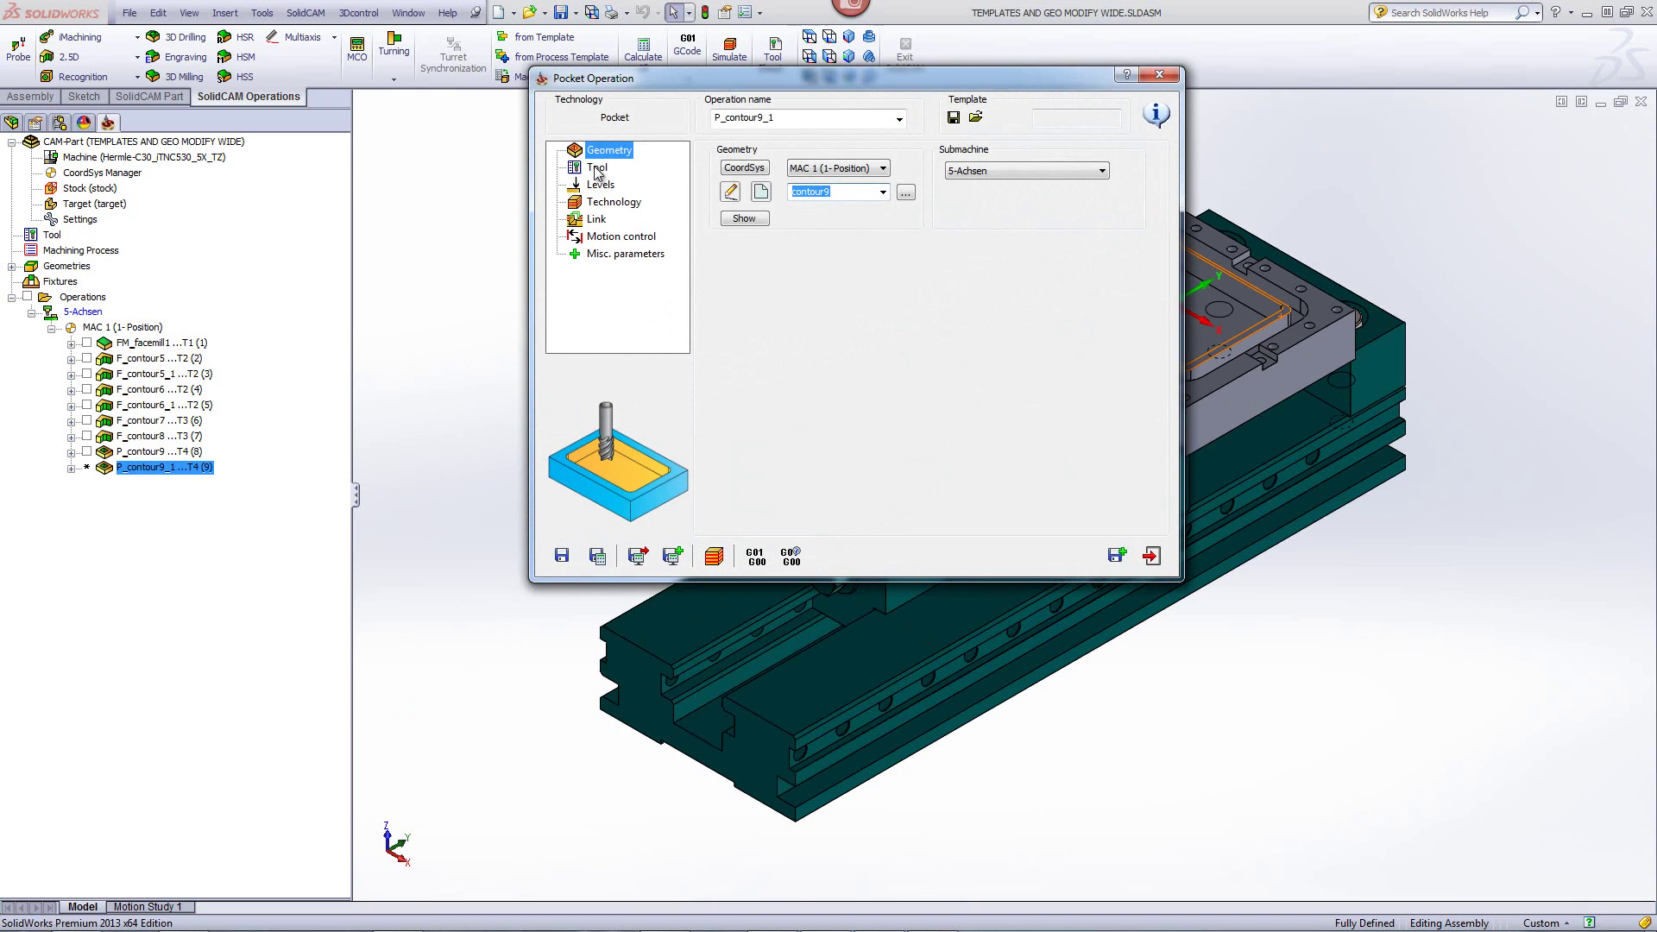
click(596, 169)
click(808, 399)
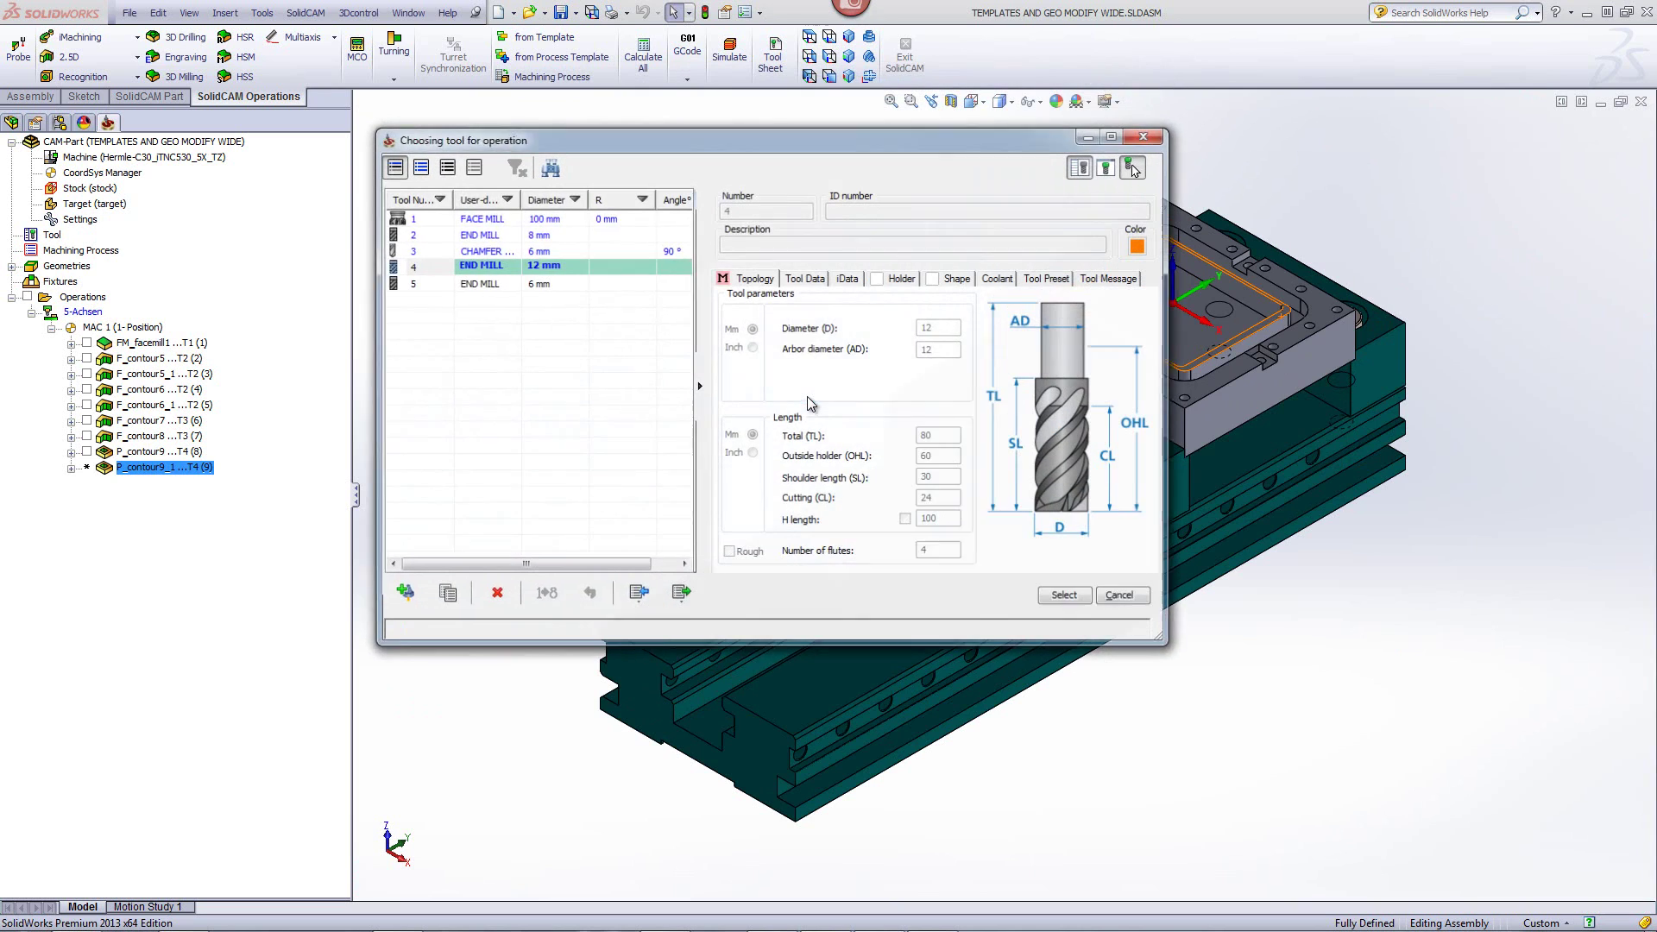
click(478, 285)
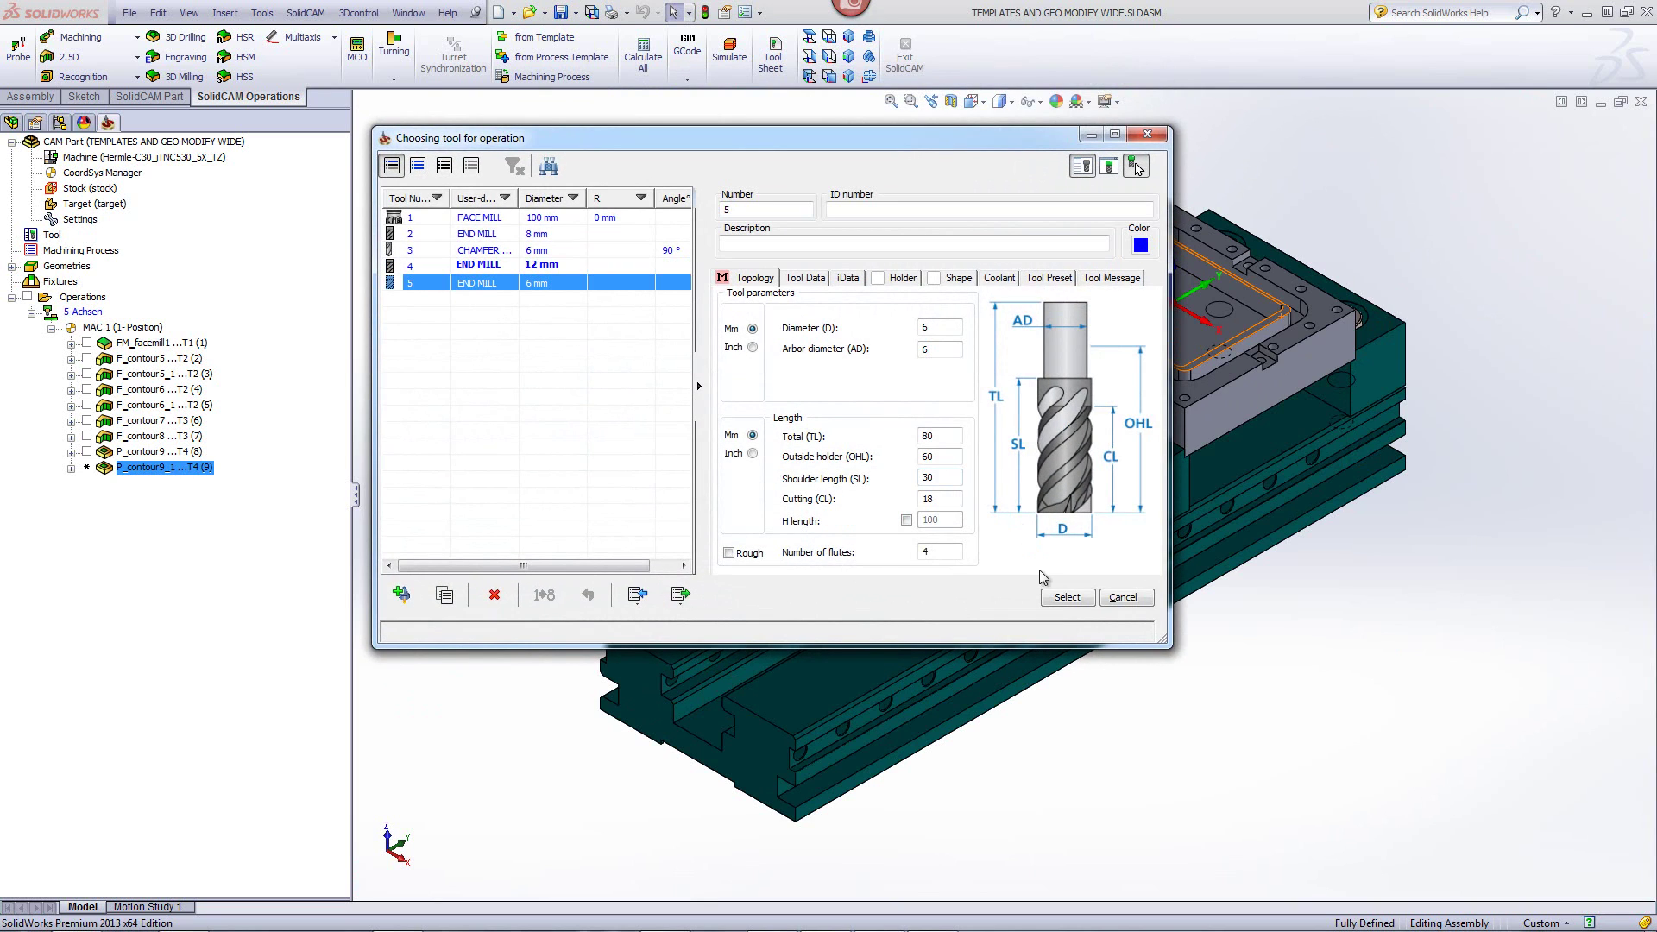
click(1067, 597)
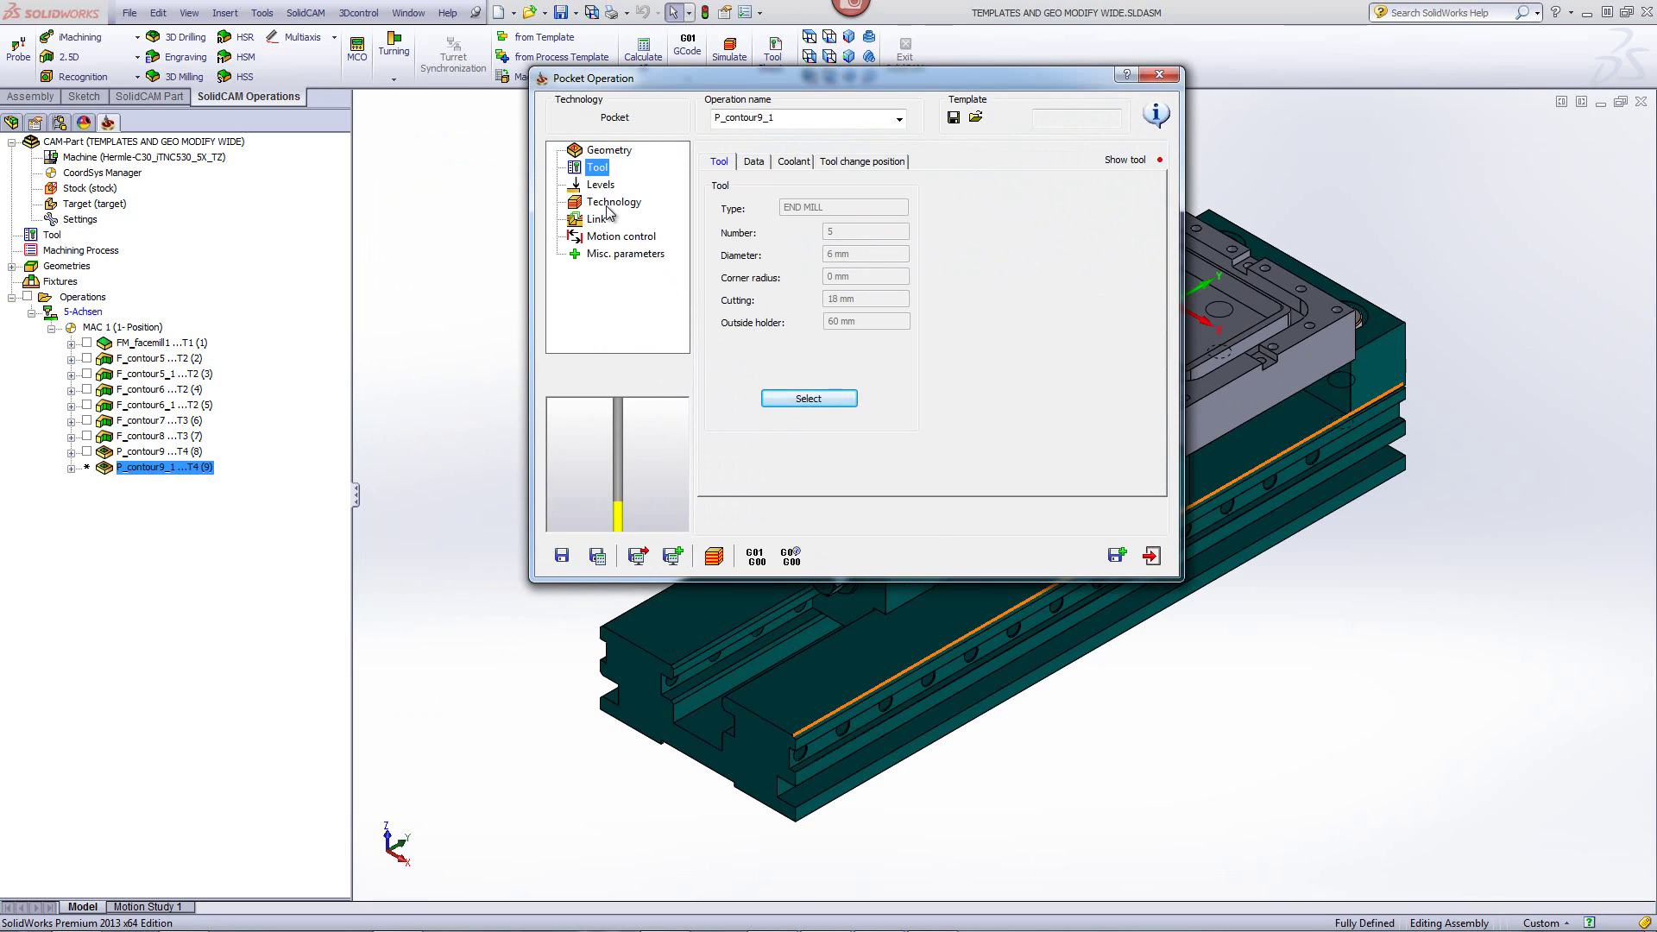
click(610, 204)
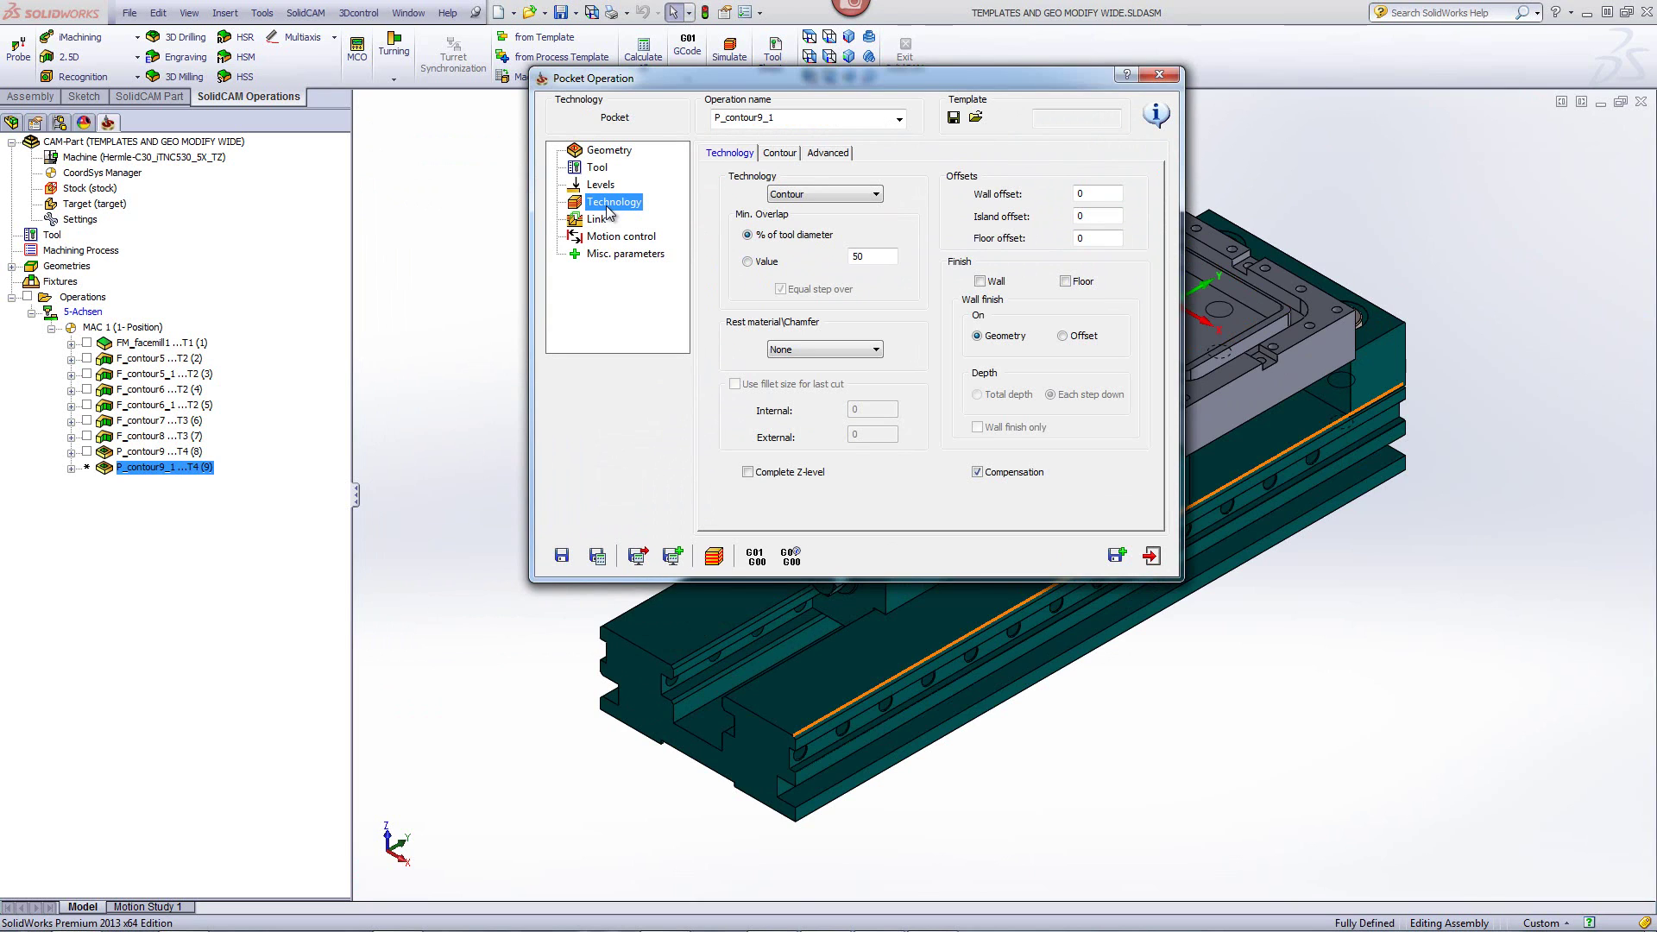
- Switch to rest material machining after the 12 mm tool 4, with Extension/Overlap 1
click(799, 352)
click(794, 377)
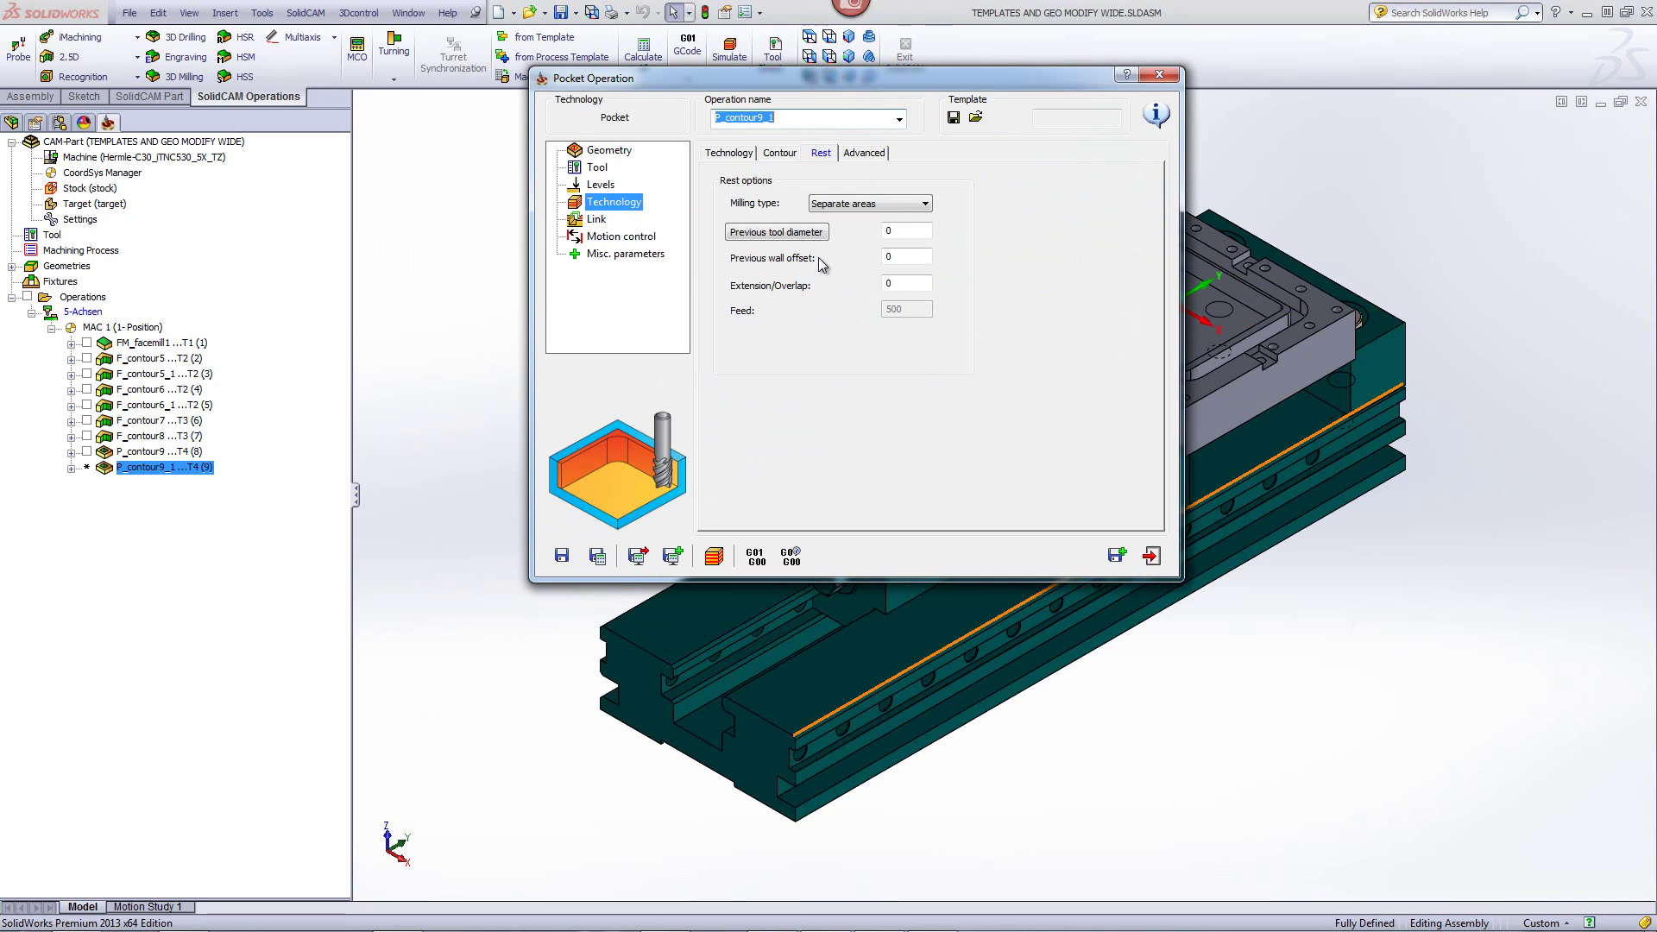
click(912, 231)
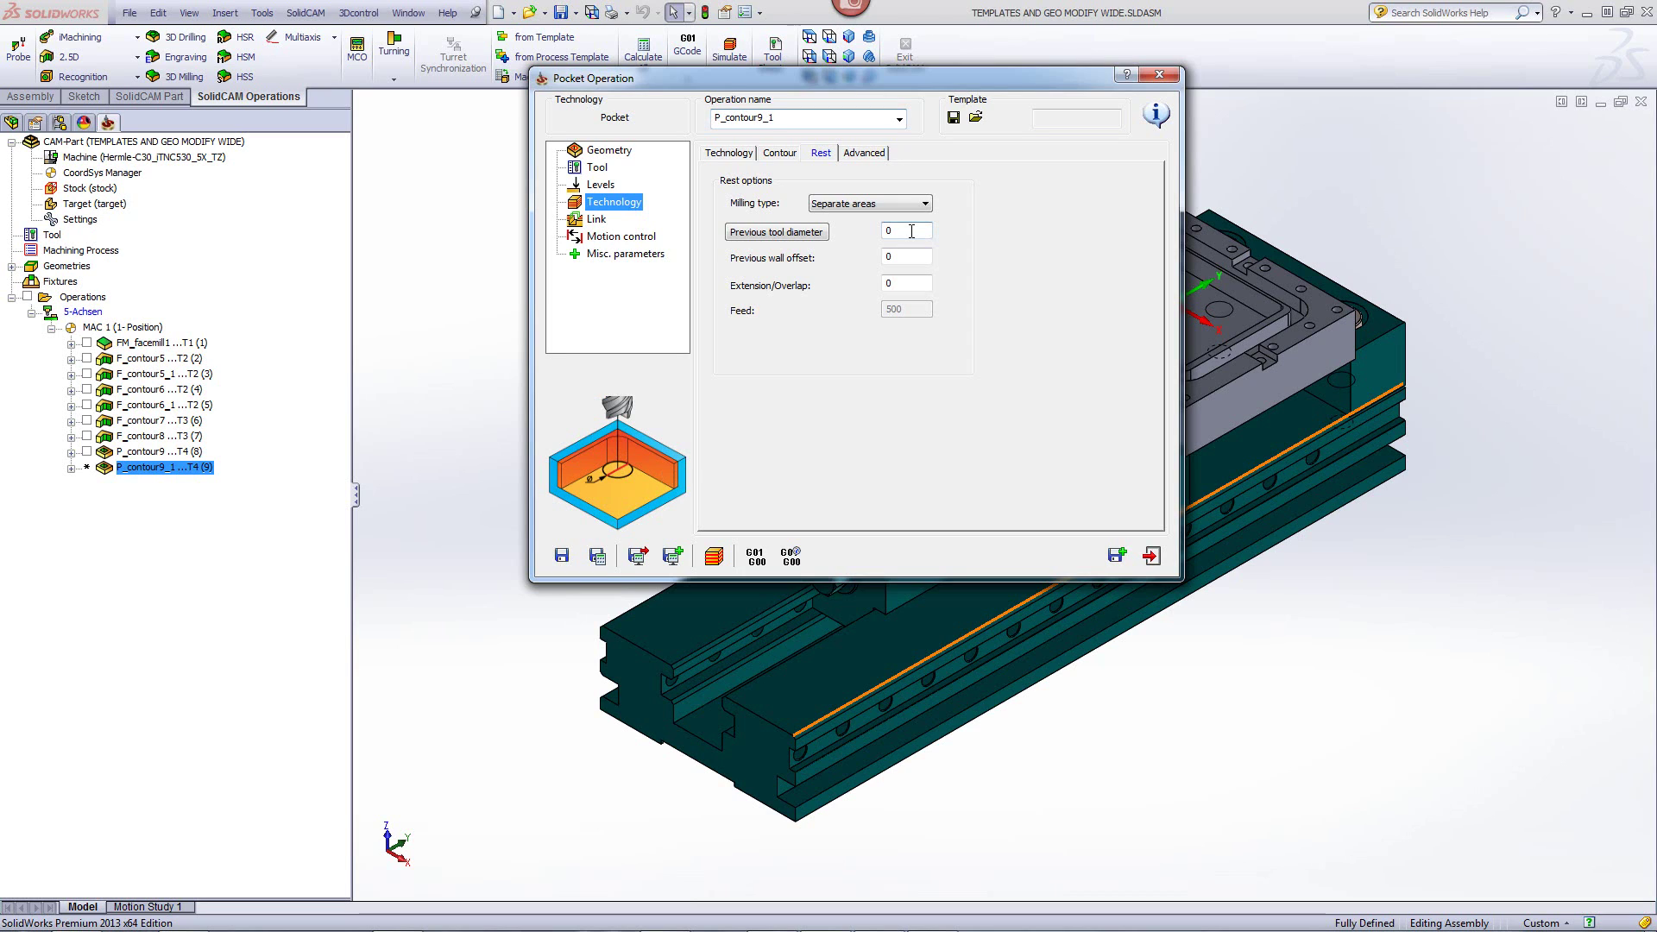
click(802, 233)
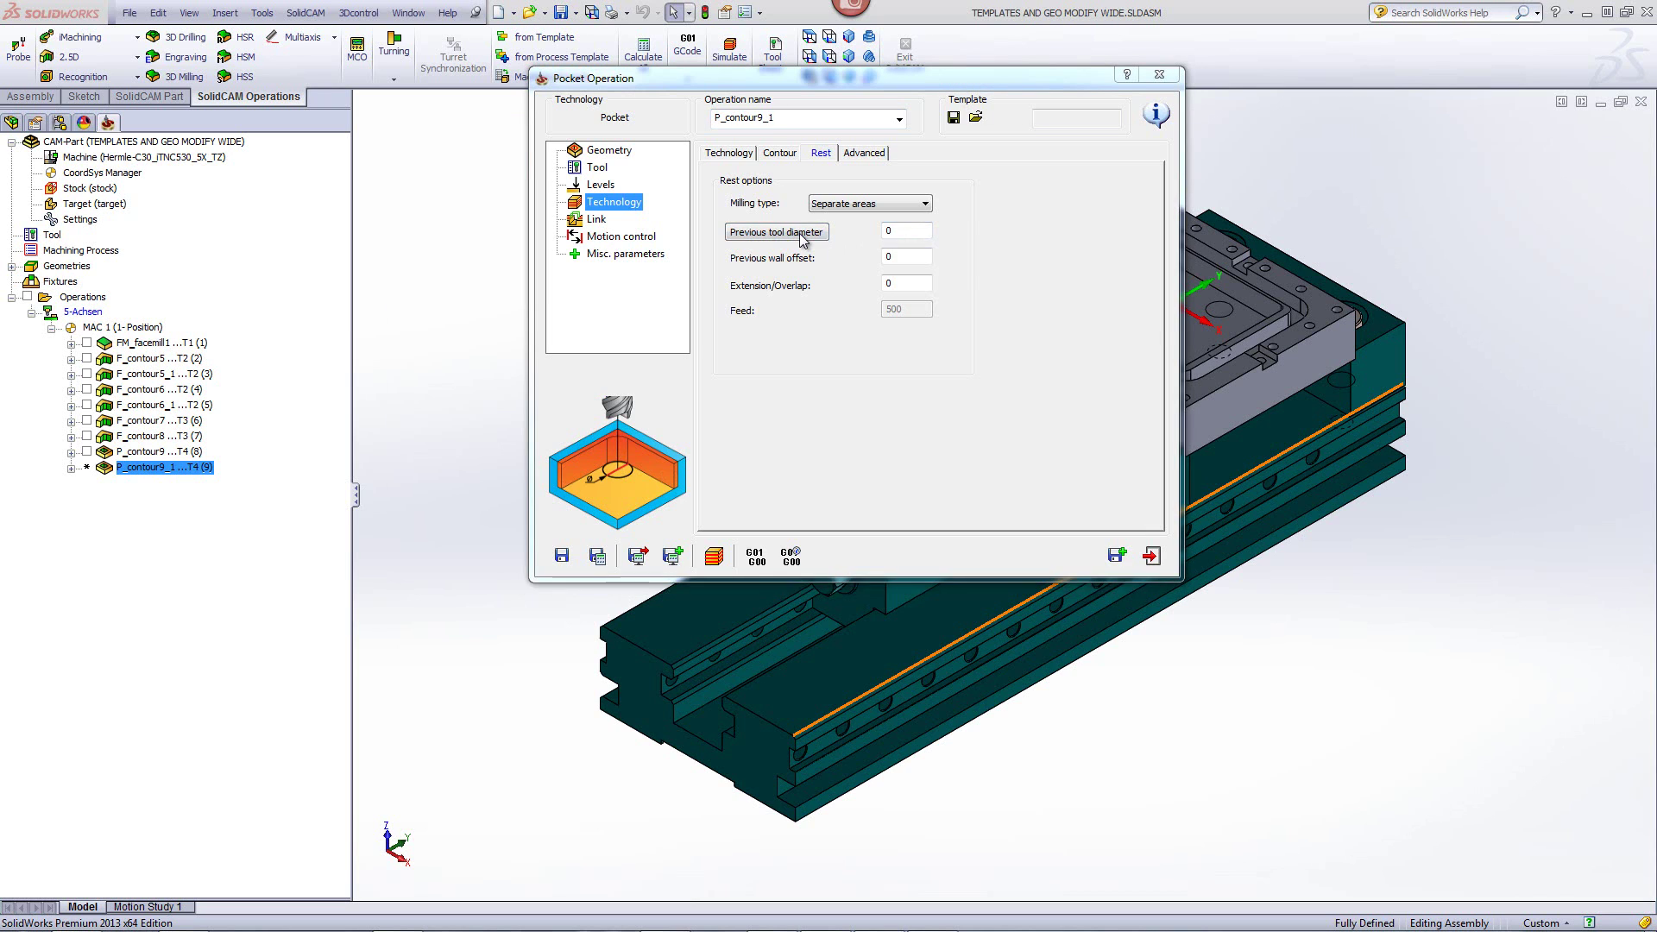
click(517, 275)
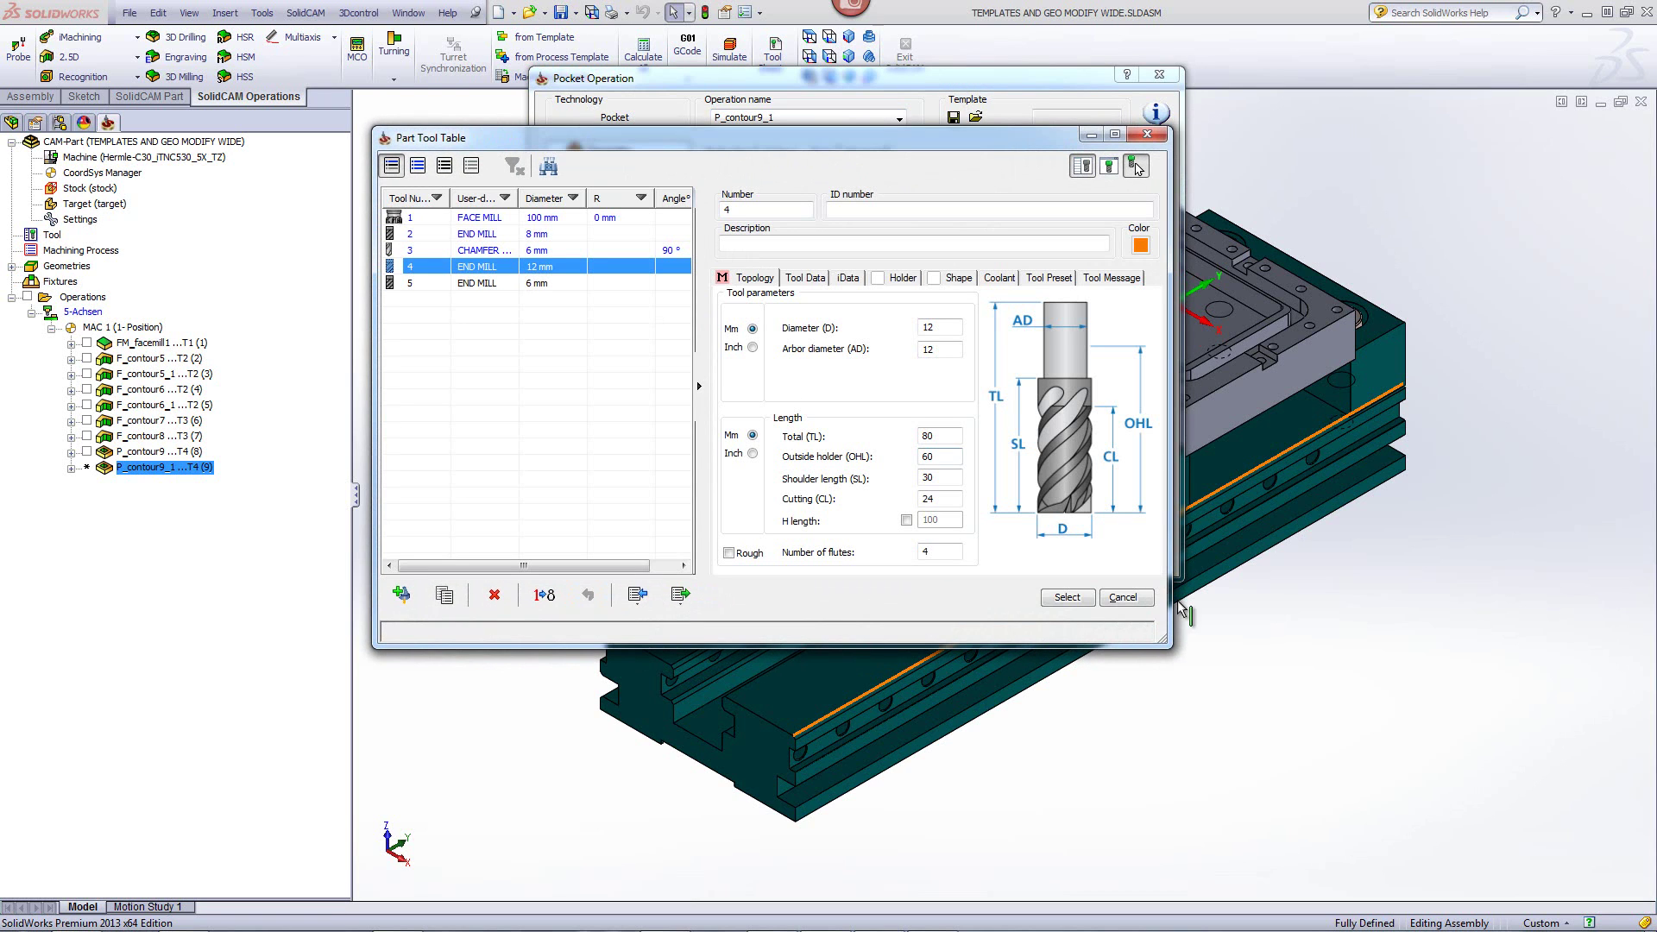
click(1077, 599)
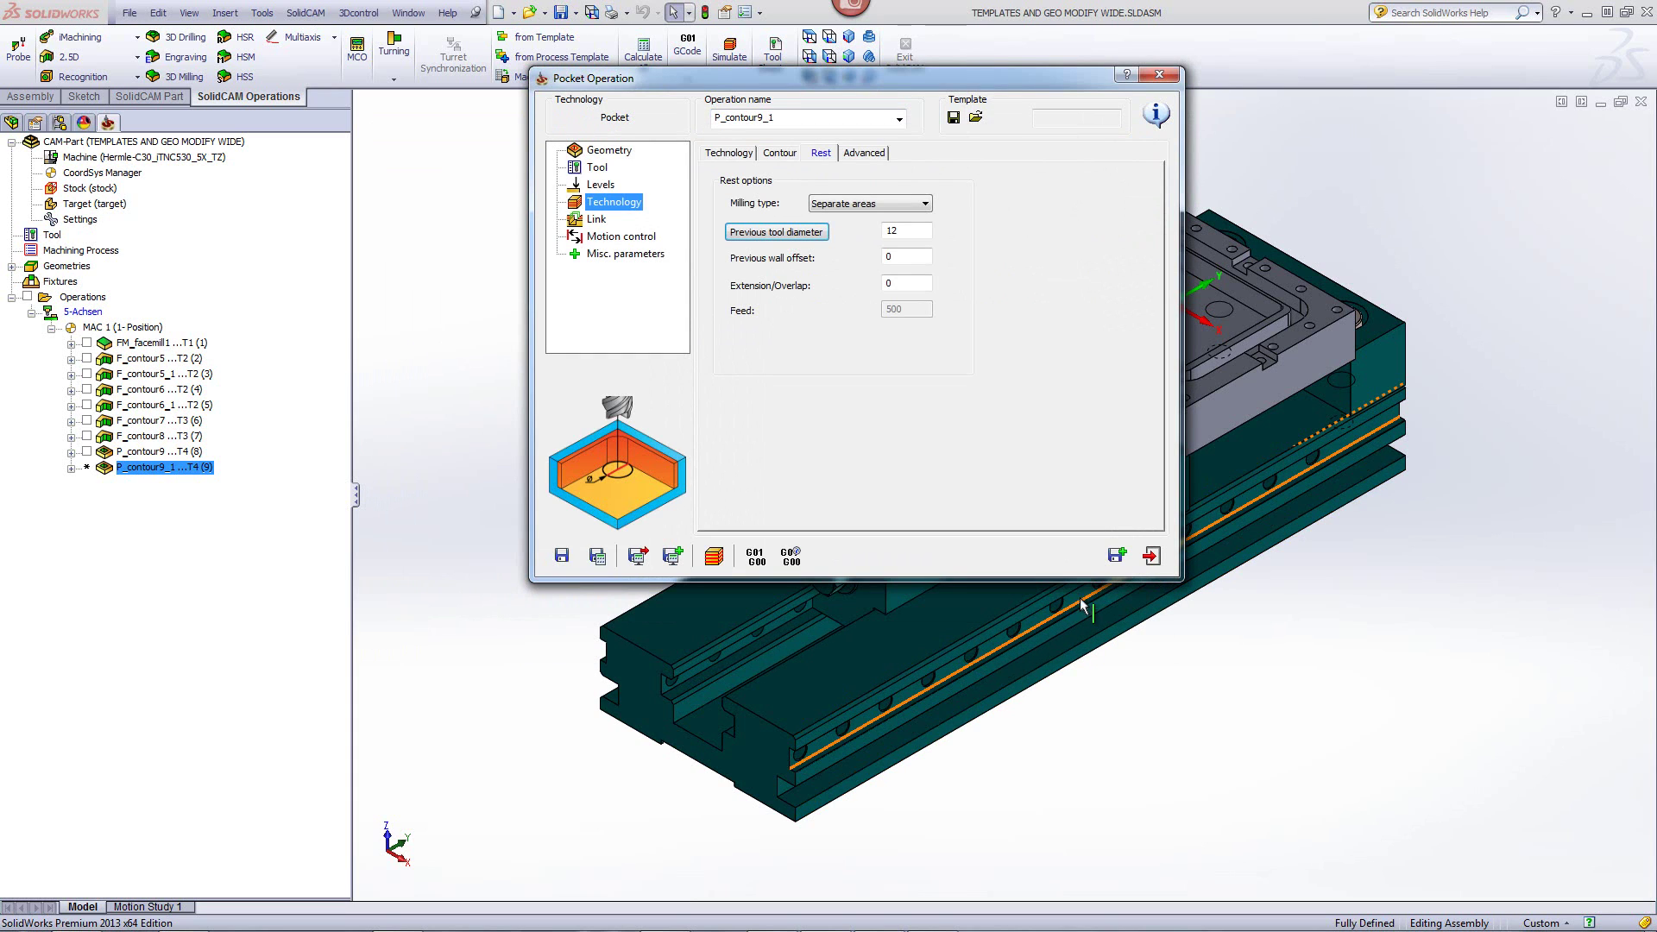
click(904, 285)
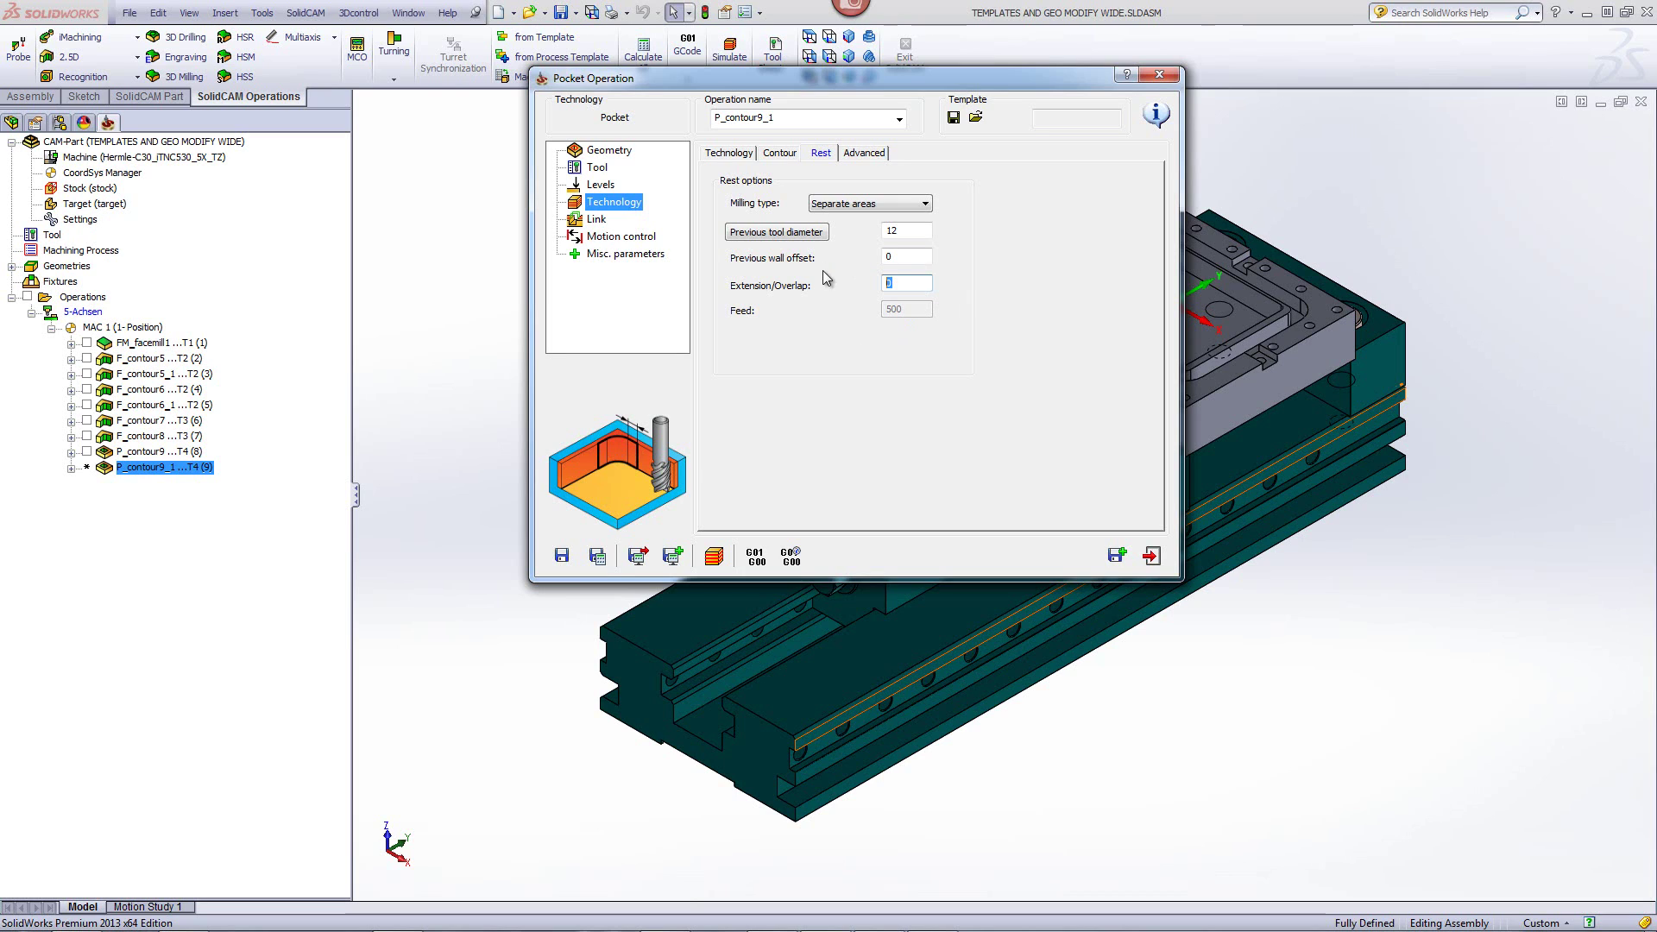
text(1)
- Set an arc lead-in with lead-out same as lead-in, and launch the simulation
click(593, 221)
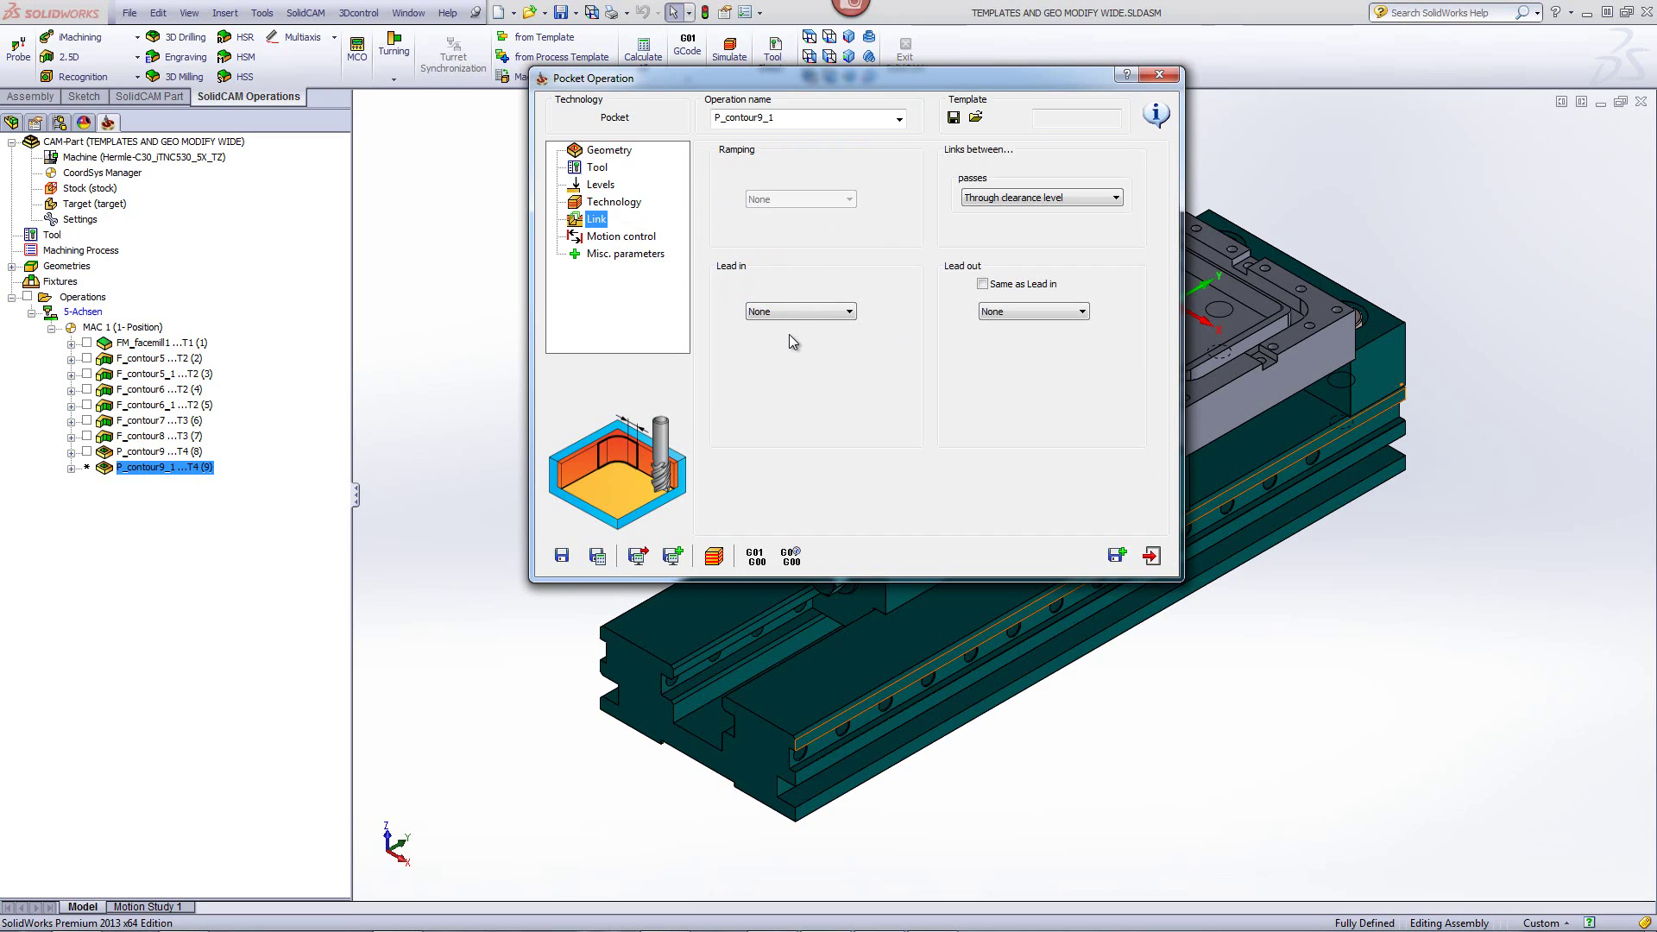
click(791, 313)
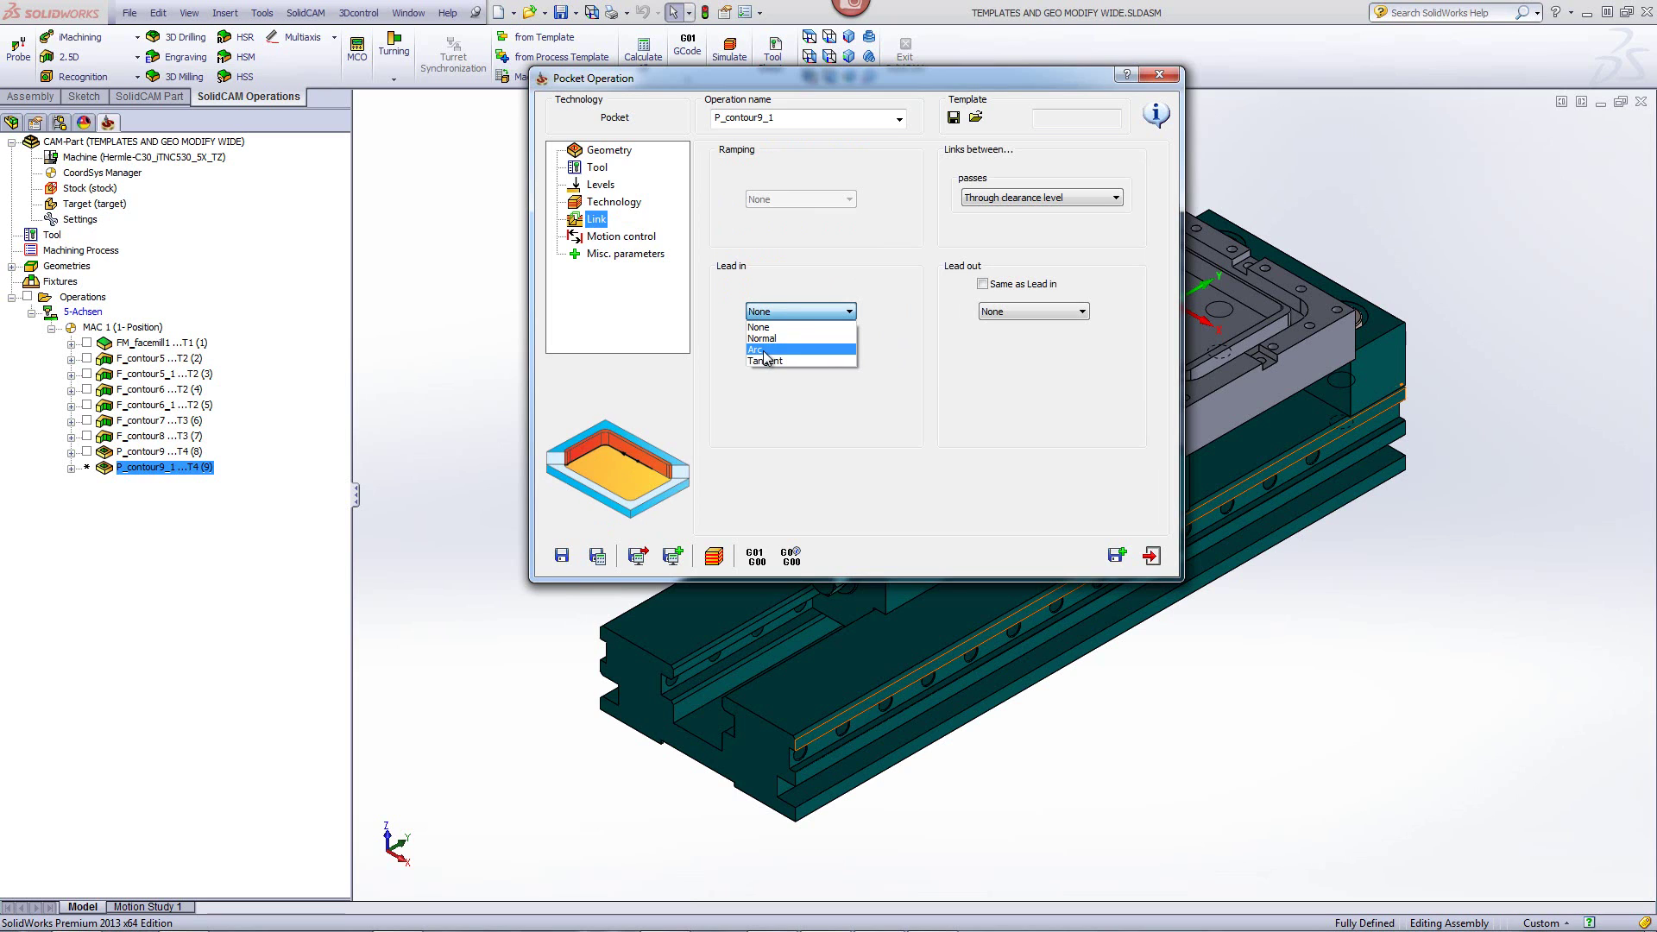
click(765, 350)
click(995, 291)
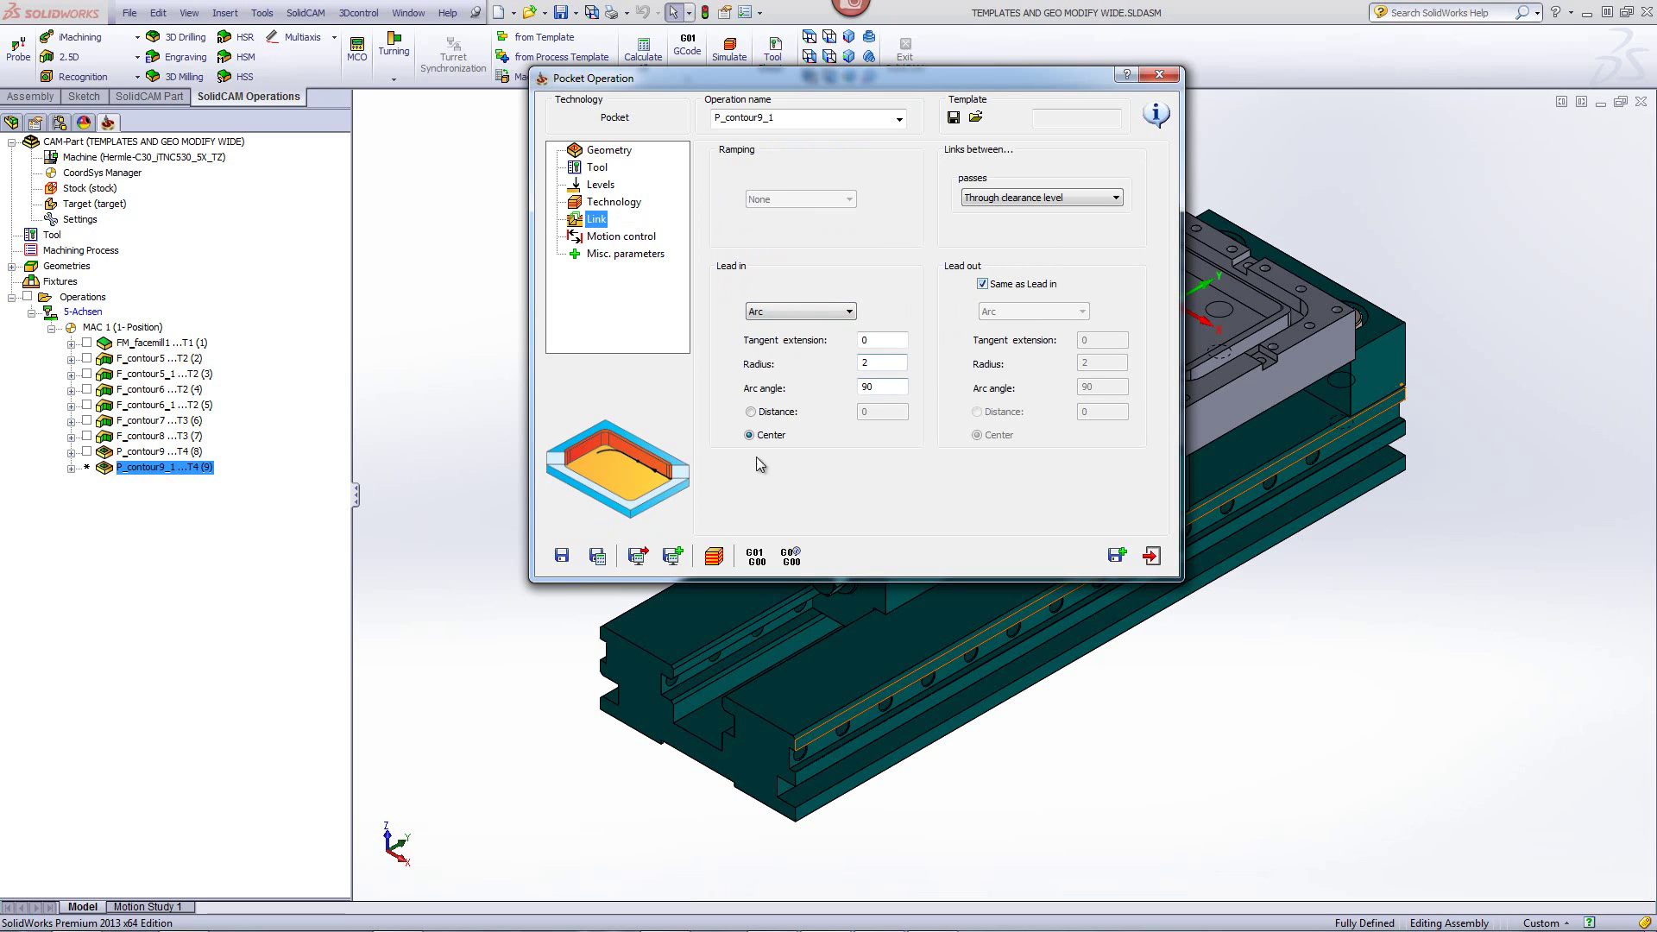
click(715, 560)
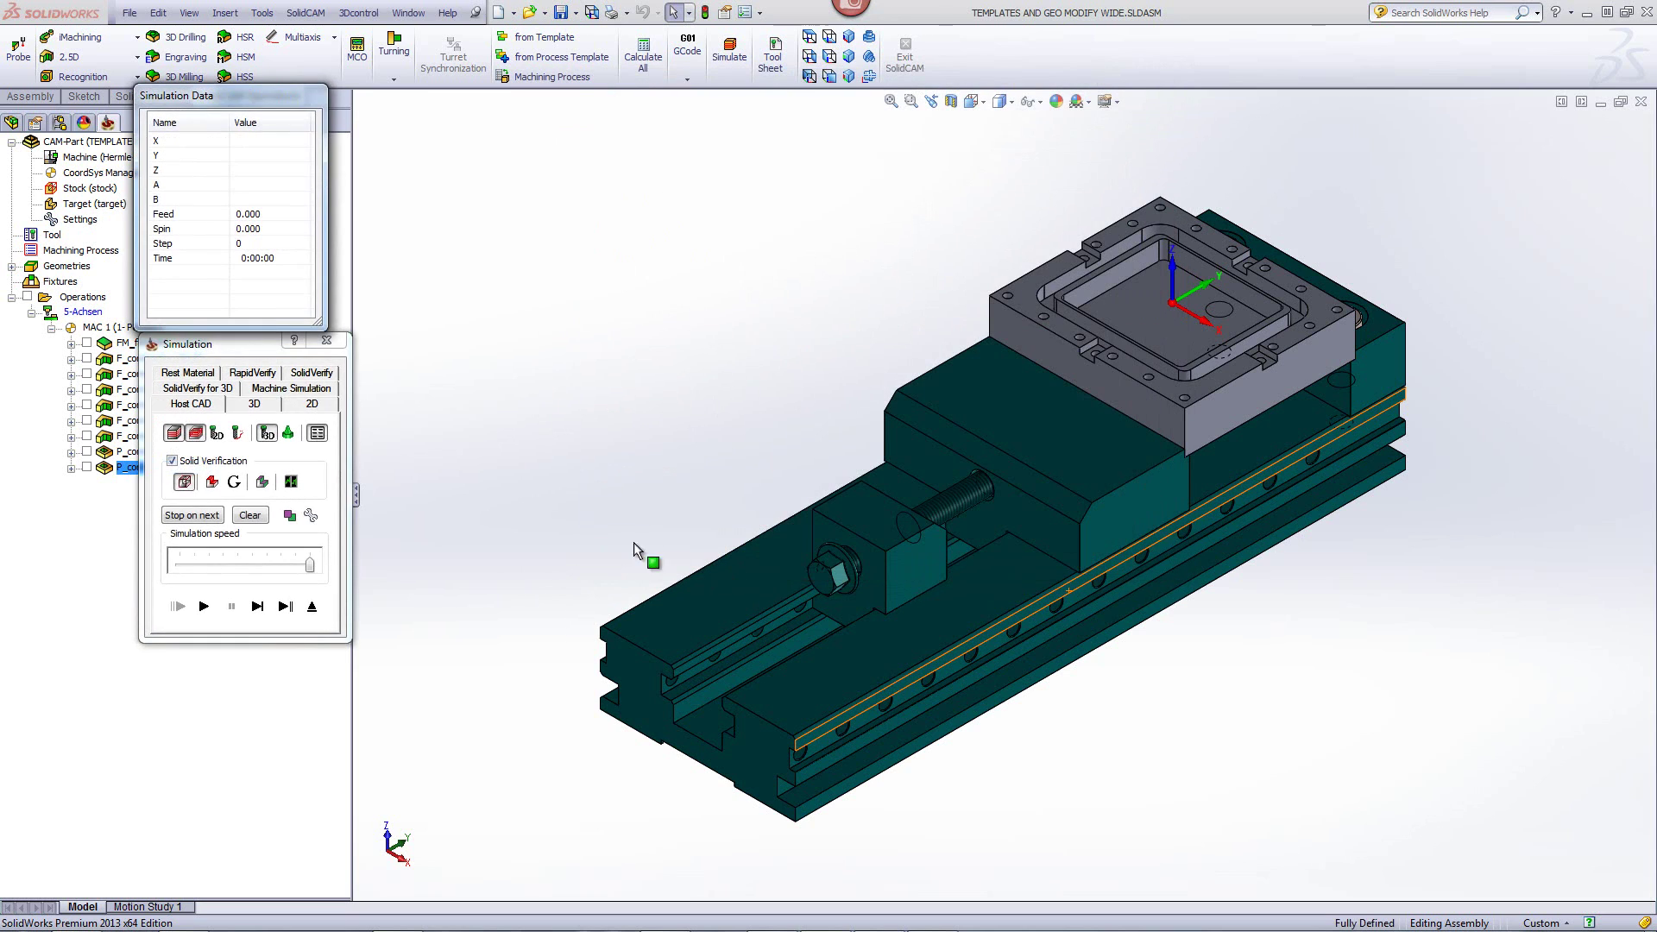
- Step once, zoom in, and play P_contour9_1 to watch the 6 mm tool clean corners
click(257, 607)
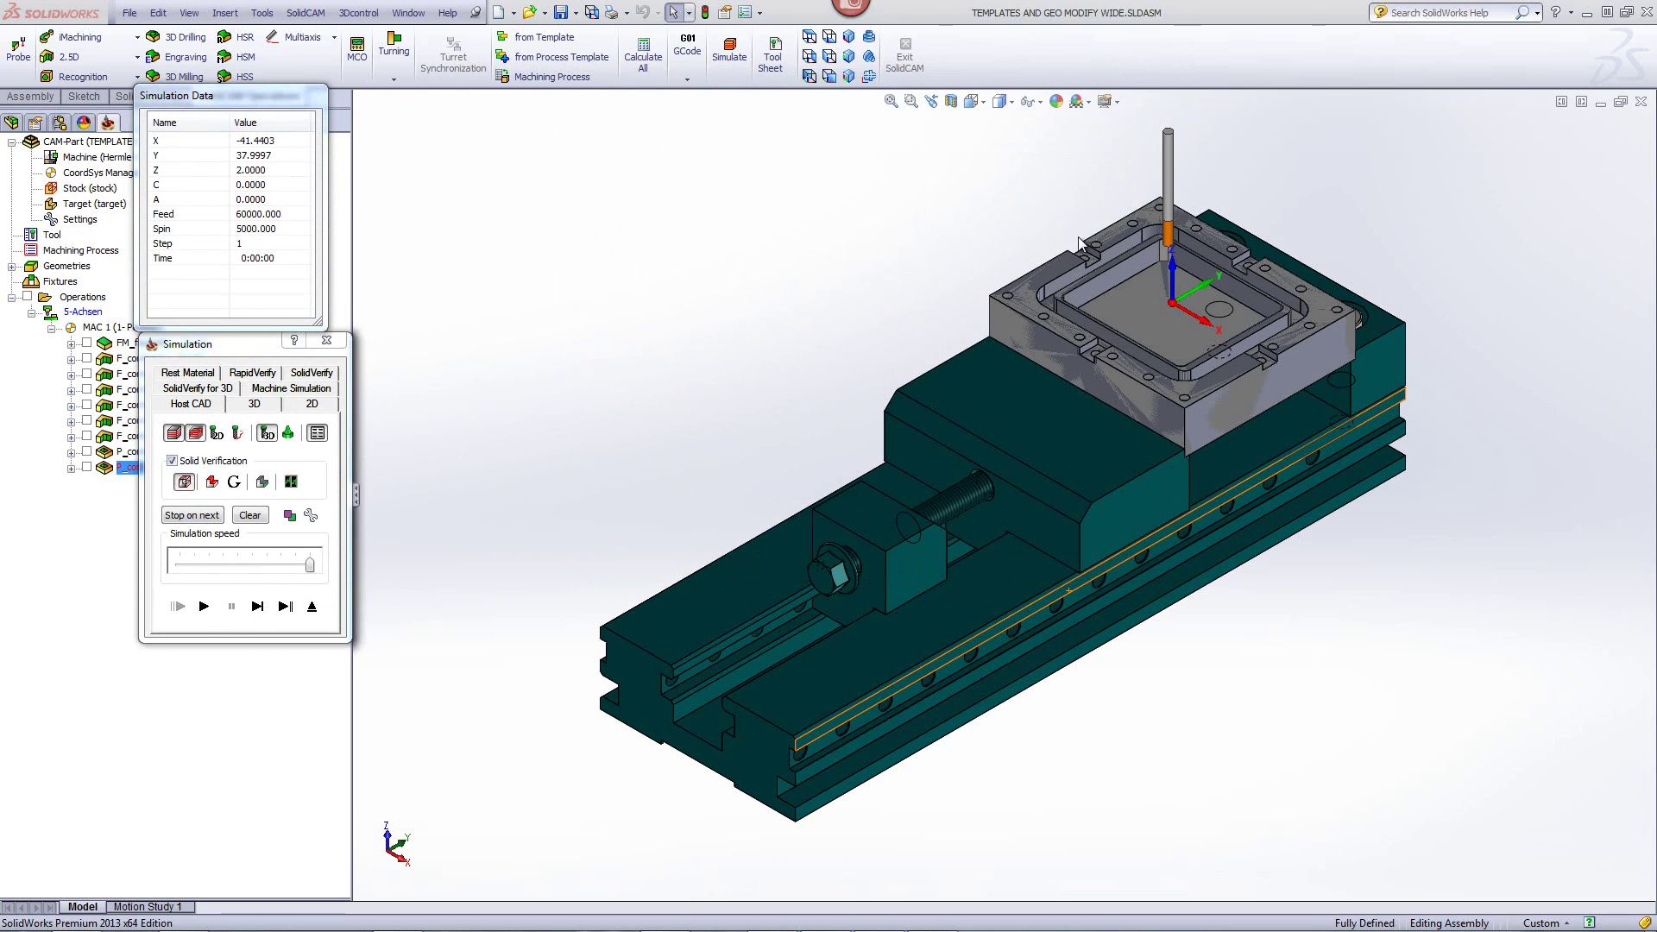
scroll(1206, 268, down, 2)
scroll(1205, 261, down, 3)
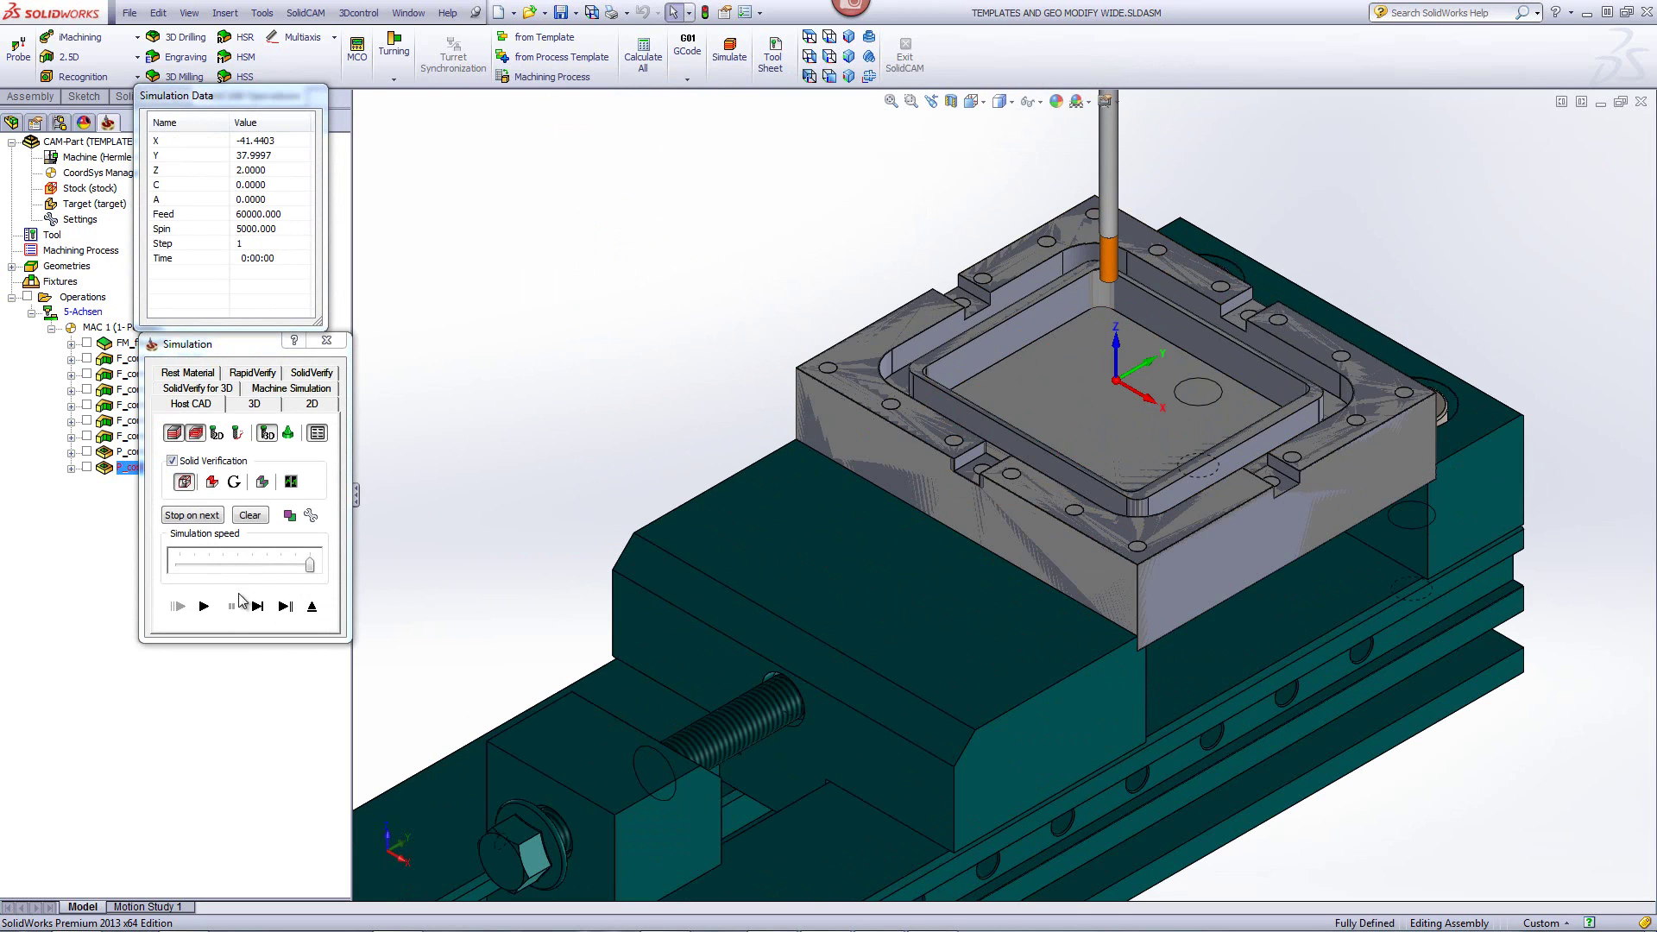
click(204, 606)
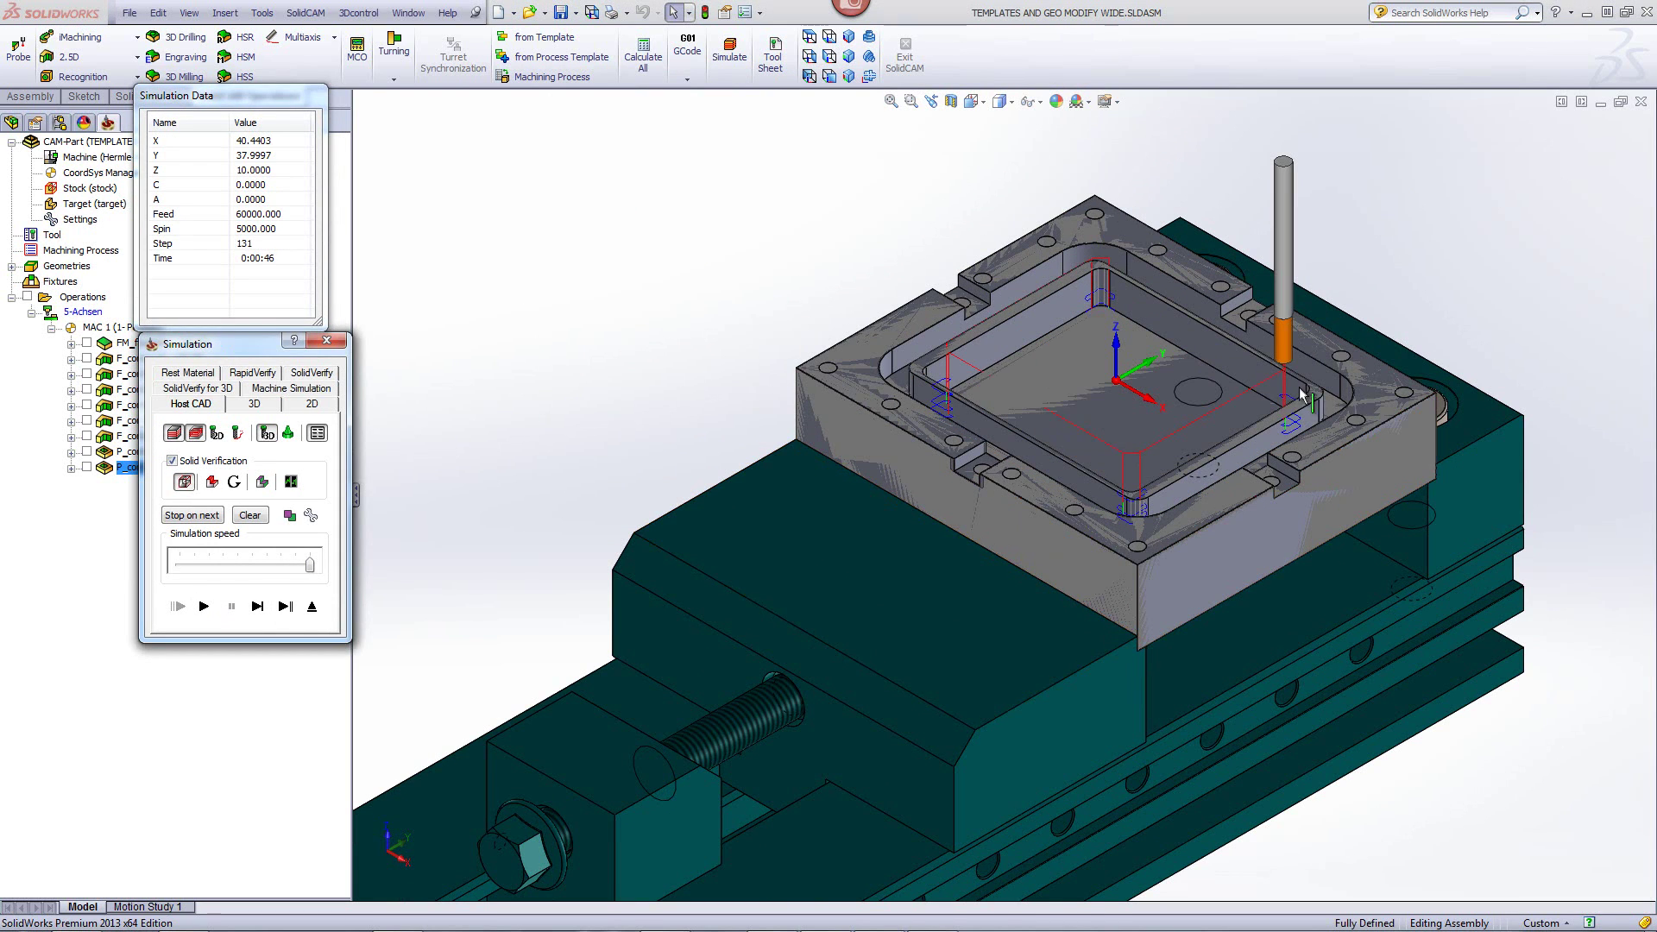